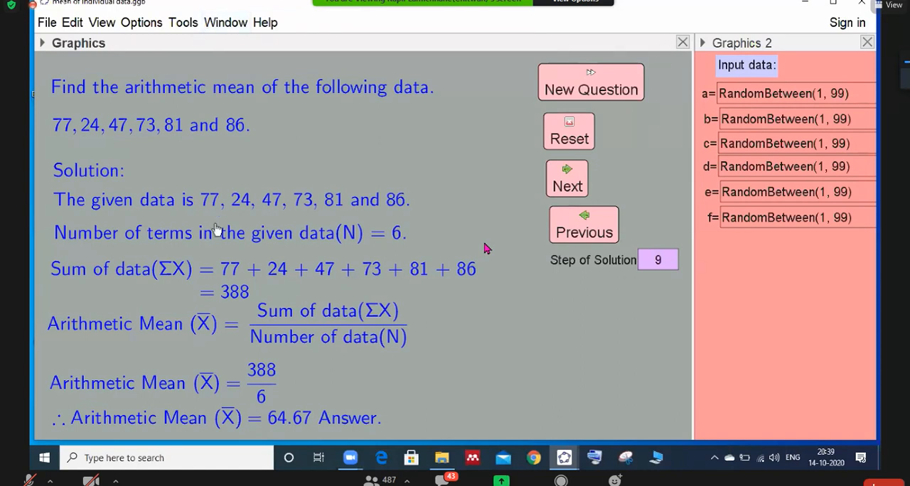
# - Generate a new arithmetic mean question and reset its worked solution to the beginning
pyautogui.click(572, 91)
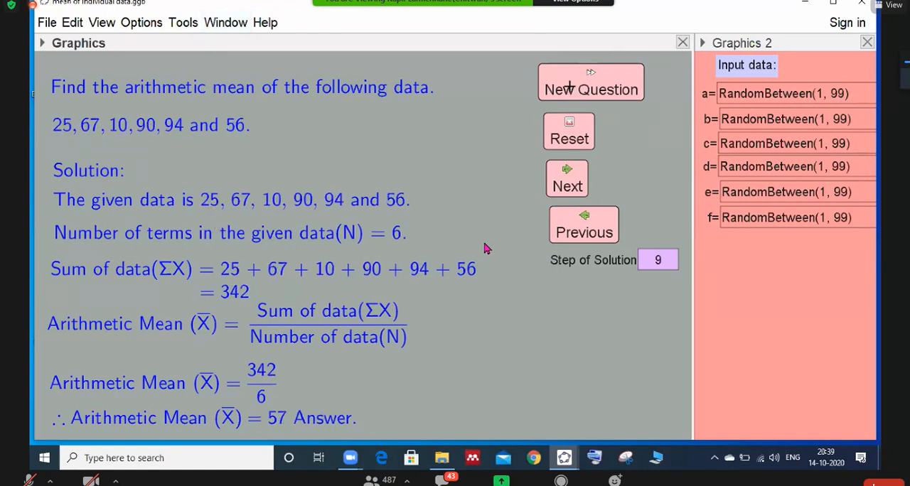
pyautogui.click(572, 138)
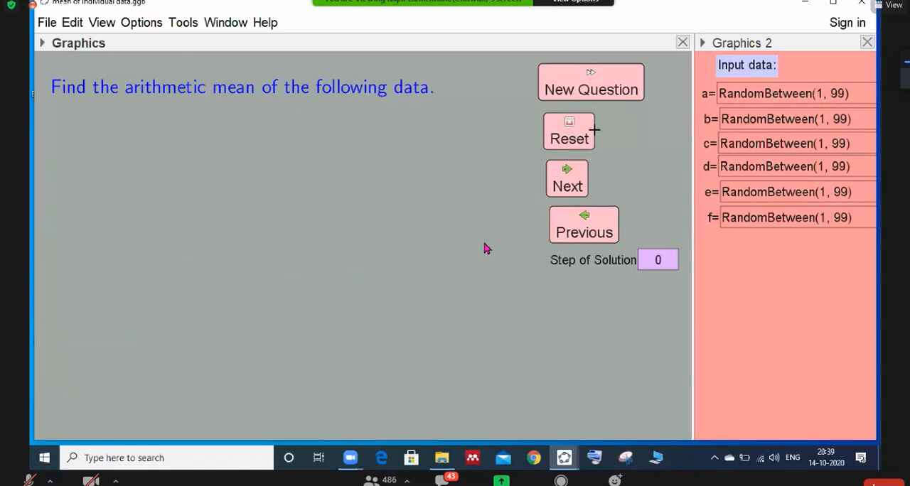
# - Reveal the worked solution one step at a time, from the data values through to the final arithmetic mean
pyautogui.click(568, 179)
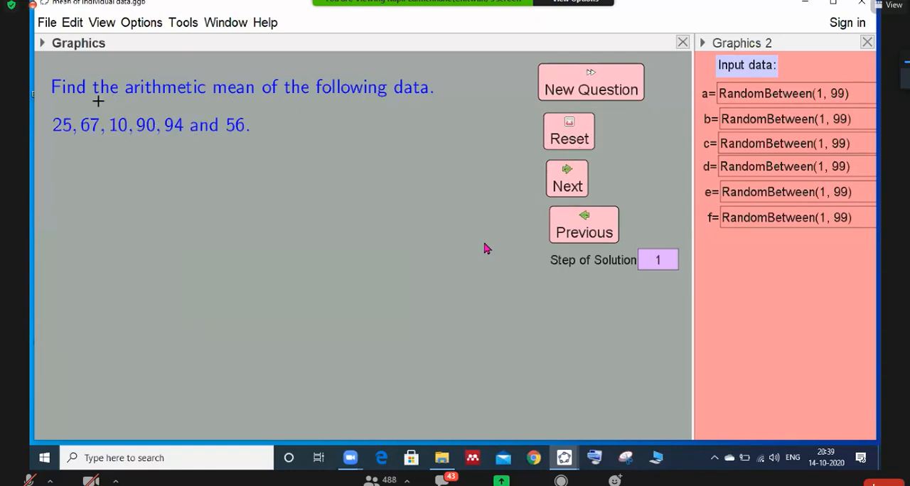
pyautogui.click(567, 181)
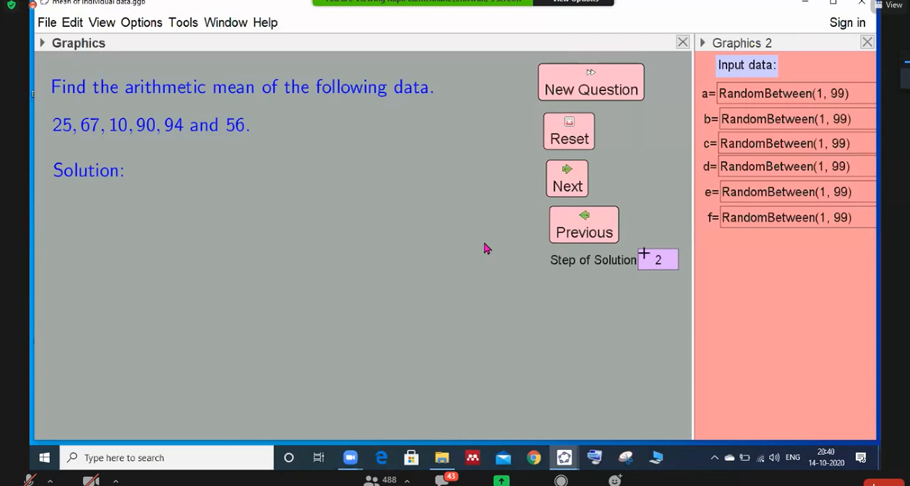
pyautogui.click(576, 188)
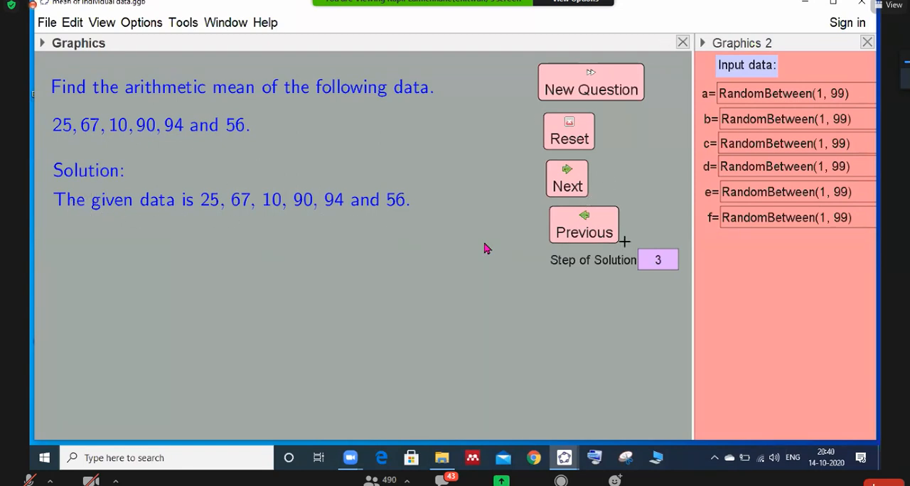
pyautogui.click(569, 184)
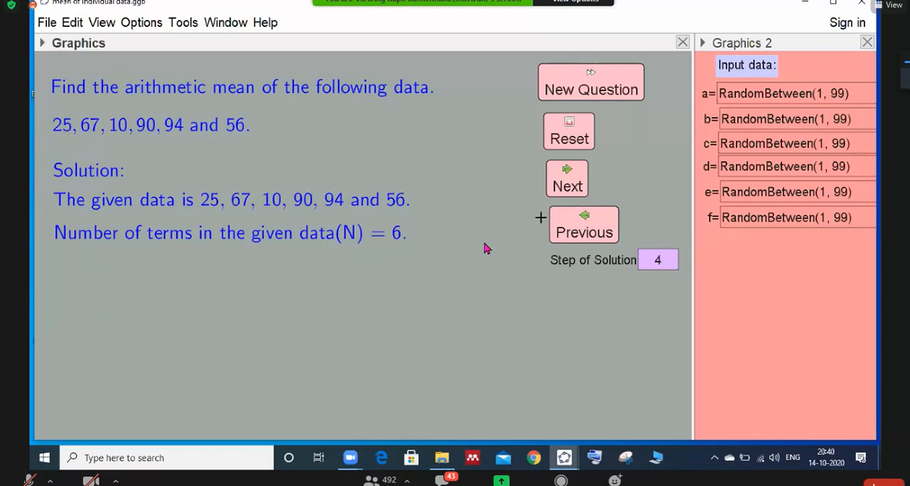
pyautogui.click(565, 183)
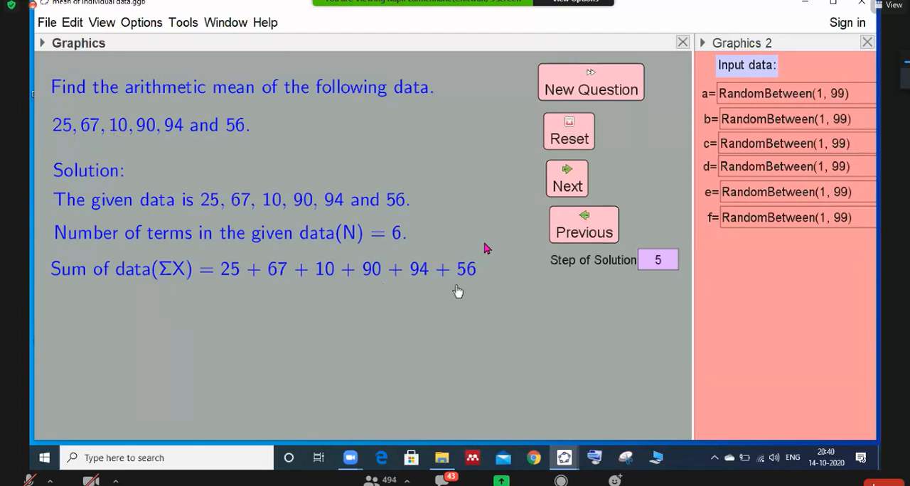
pyautogui.click(578, 186)
pyautogui.click(571, 179)
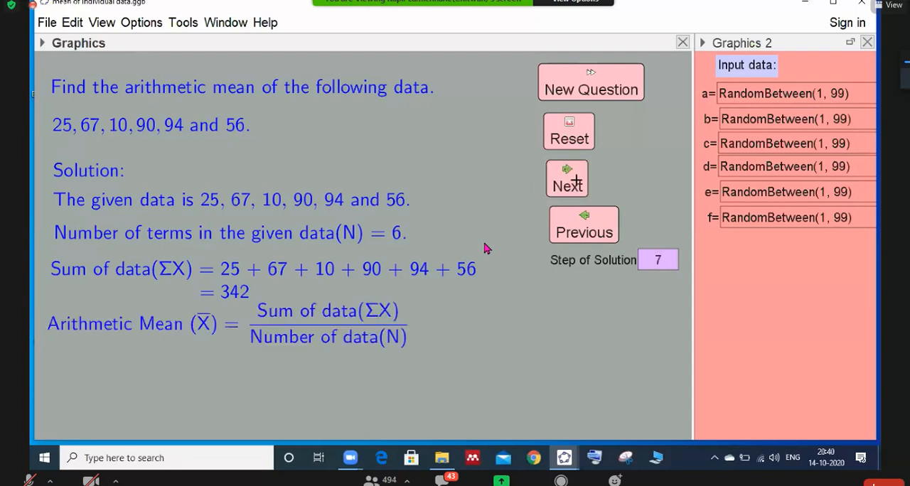
pyautogui.click(573, 180)
pyautogui.click(575, 182)
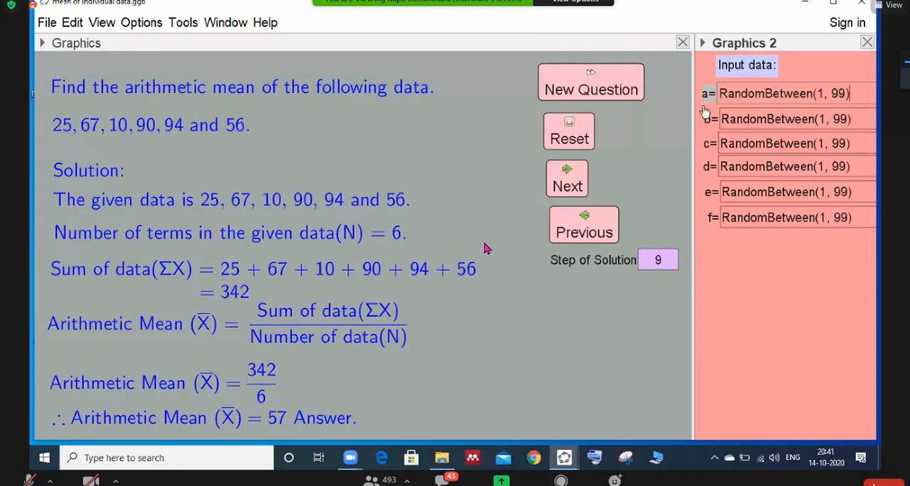
# - Generate several new random questions in succession while the full solution stays displayed
pyautogui.click(574, 86)
pyautogui.click(584, 86)
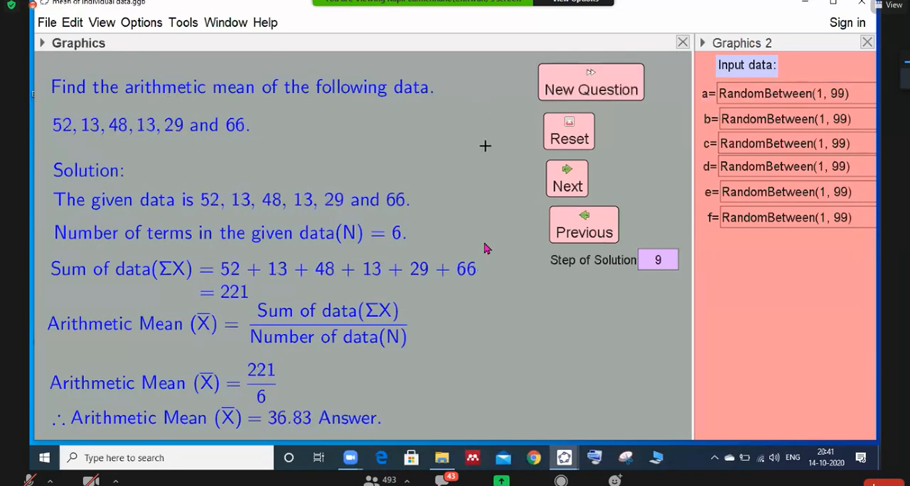
pyautogui.click(558, 91)
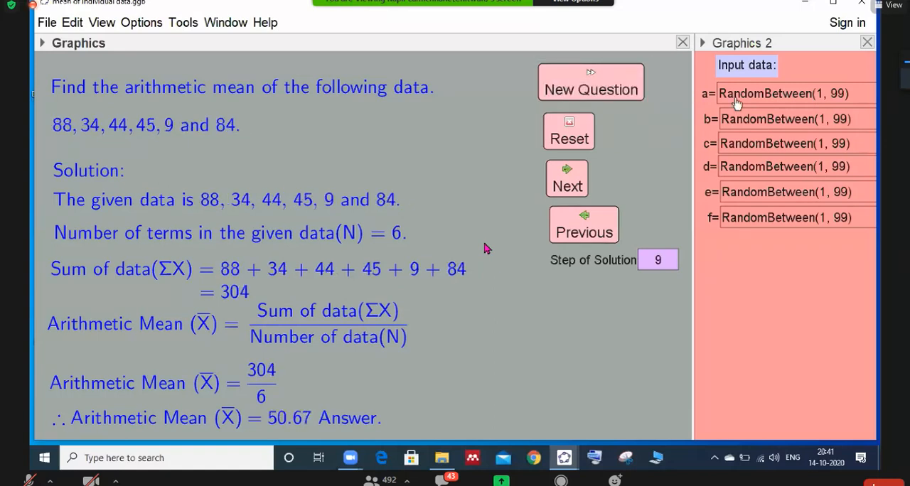
# - Replace the random formula for input value a with the fixed number 13
pyautogui.click(852, 93)
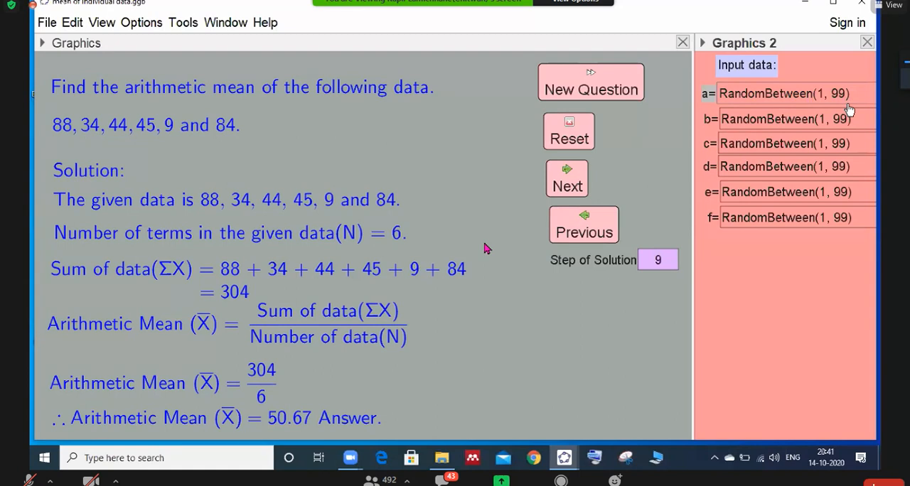
pyautogui.press('BackSpace')
pyautogui.press('BackSpace')
pyautogui.press('BackSpace')
pyautogui.press('BackSpace')
pyautogui.press('BackSpace')
pyautogui.press('BackSpace')
pyautogui.press('BackSpace')
pyautogui.press('BackSpace')
pyautogui.press('BackSpace')
pyautogui.press('BackSpace')
pyautogui.press('BackSpace')
pyautogui.press('BackSpace')
pyautogui.press('BackSpace')
pyautogui.press('BackSpace')
pyautogui.press('BackSpace')
pyautogui.press('BackSpace')
pyautogui.press('BackSpace')
pyautogui.press('BackSpace')
pyautogui.press('BackSpace')
pyautogui.press('BackSpace')
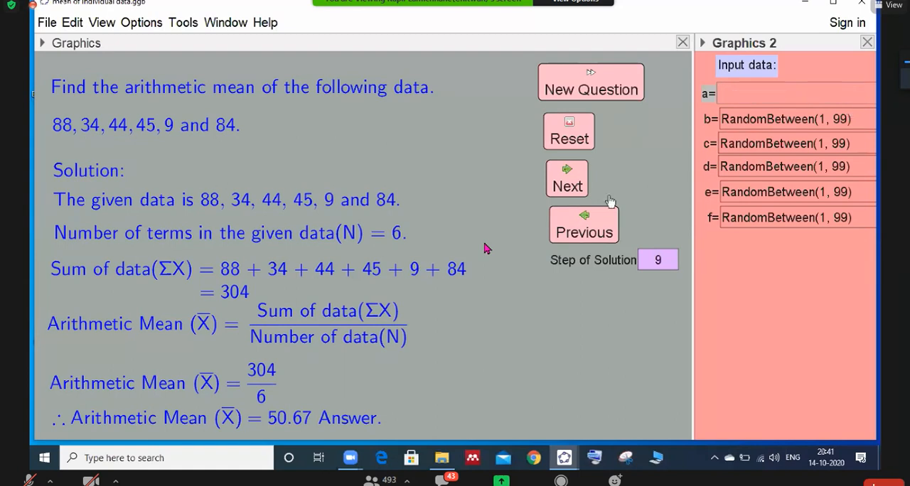
pyautogui.write('13')
pyautogui.press('Return')
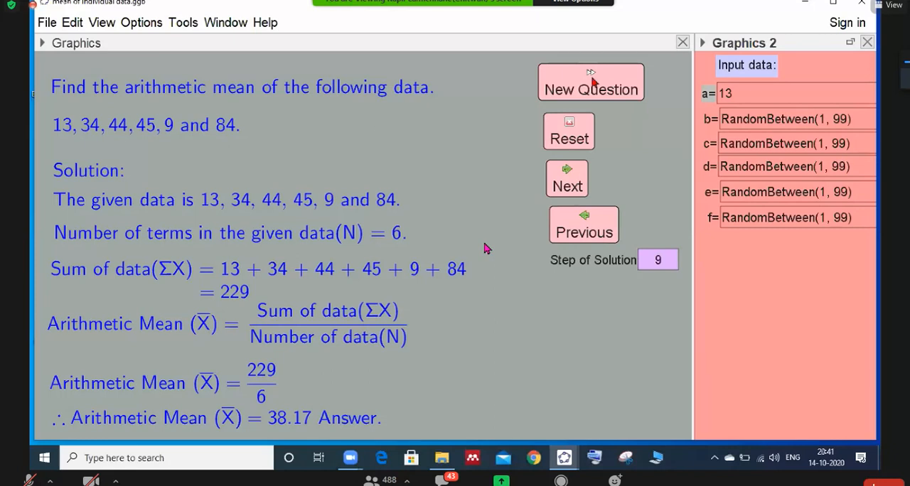
# - Minimize the individual data file and switch to mean of discrete data.ggb to view its worked example
pyautogui.click(806, 7)
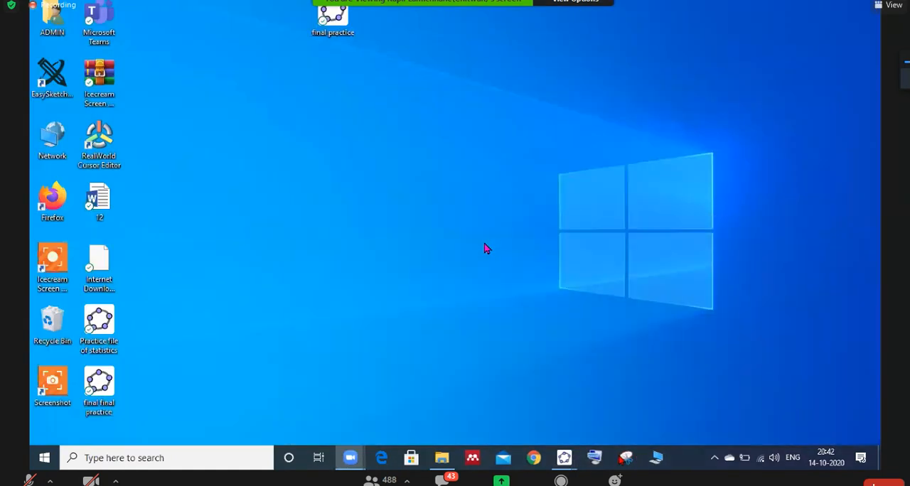
pyautogui.moveTo(564, 457)
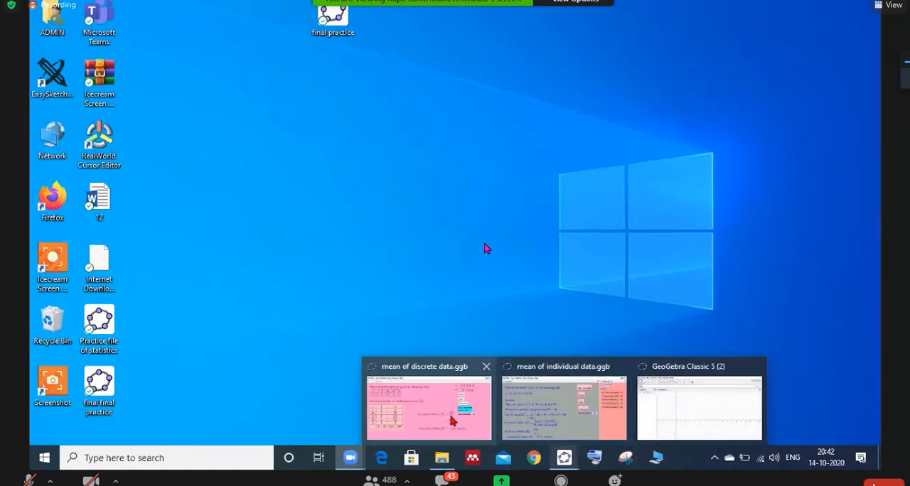
pyautogui.click(452, 421)
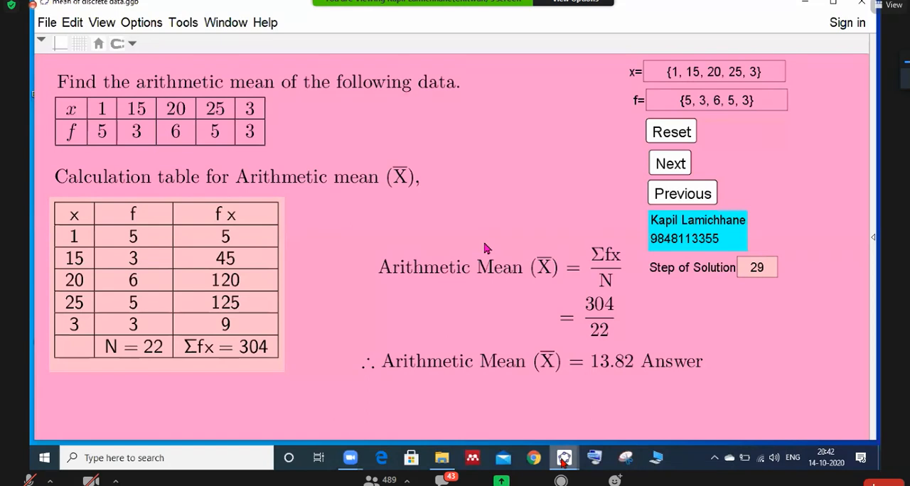
# - Switch to the empty GeoGebra Classic 5 window and define the list data={10,20,30,40,50}
pyautogui.moveTo(562, 462)
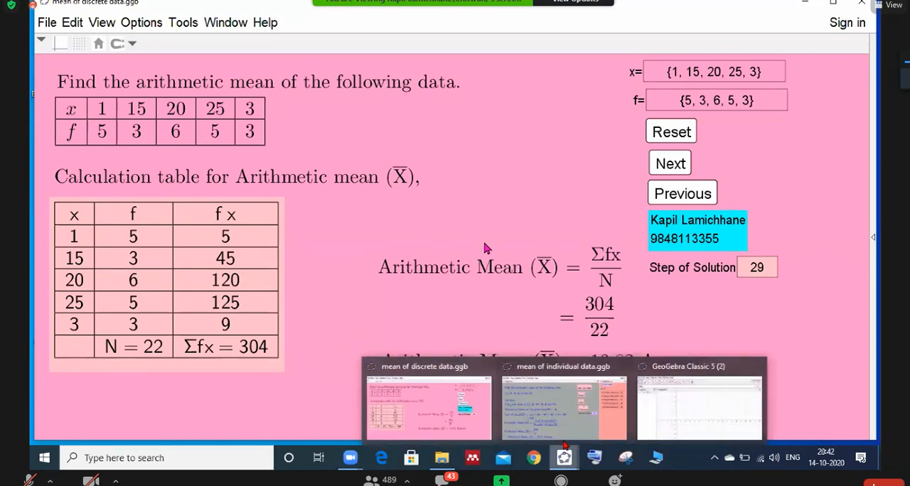
pyautogui.click(668, 425)
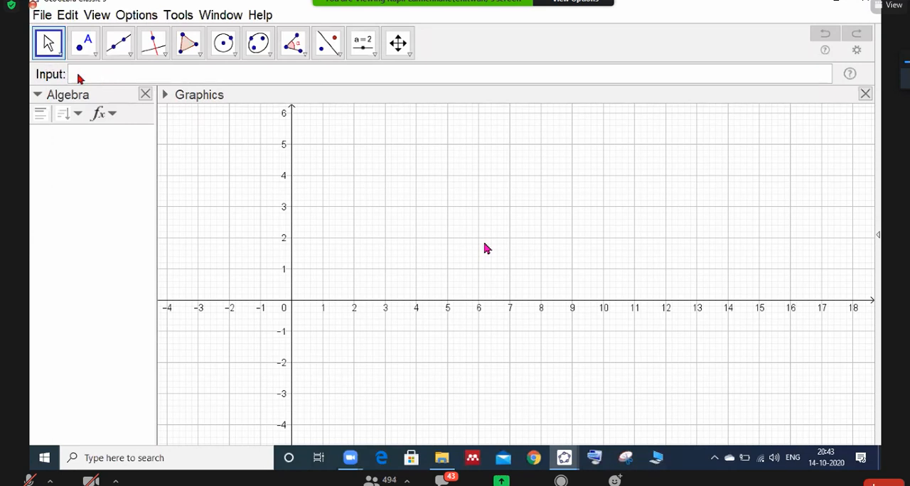
pyautogui.click(80, 77)
pyautogui.write('data')
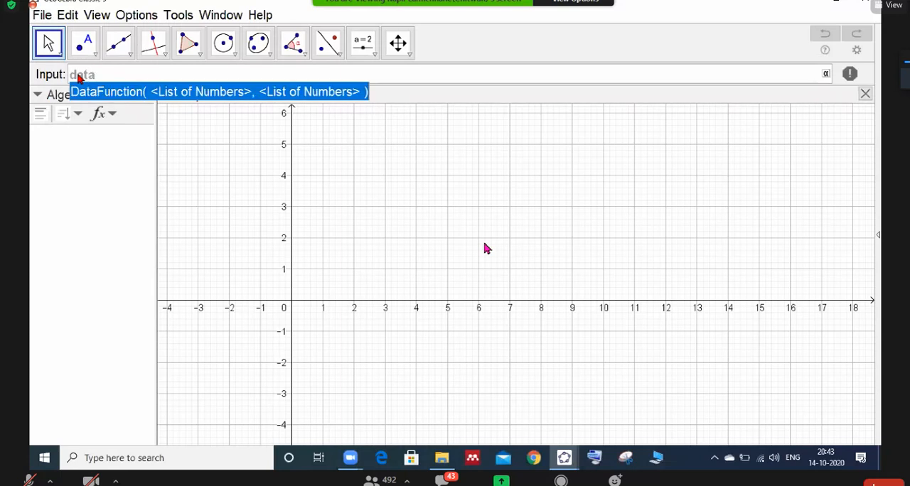
pyautogui.write('=')
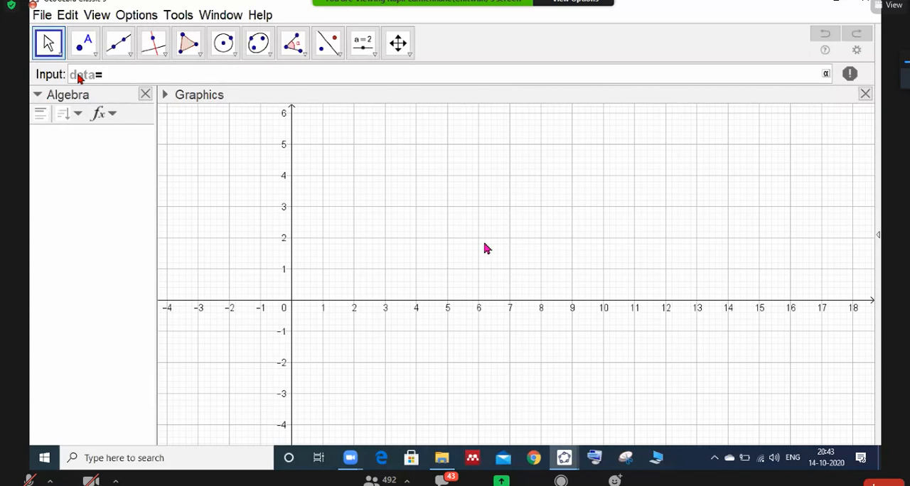
pyautogui.write('{10,20,30,40,50')
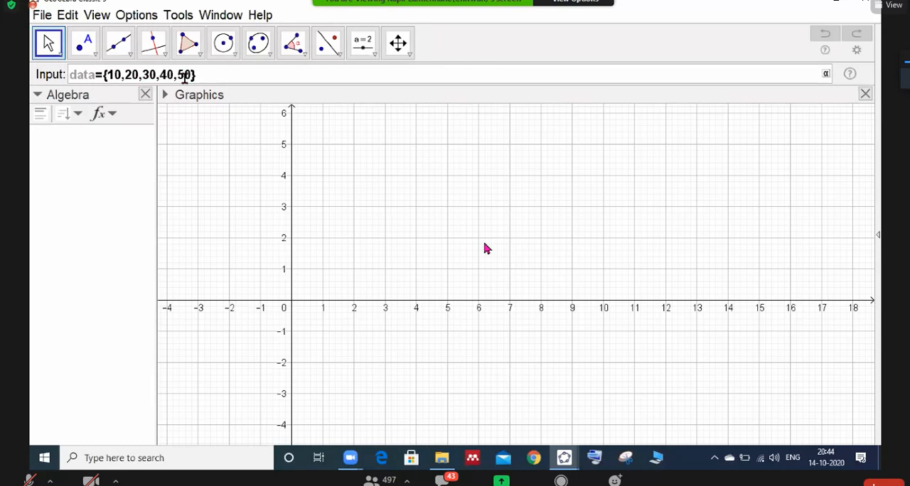
pyautogui.press('Return')
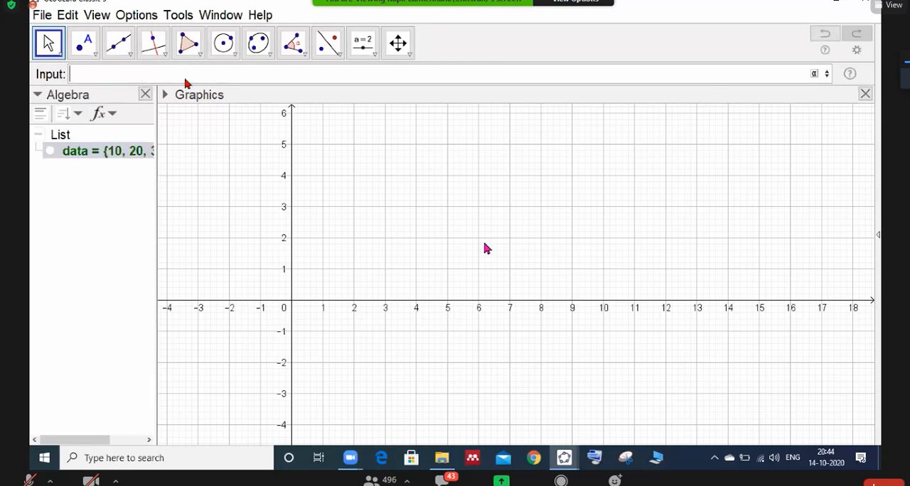
# - Define the frequency list f={1,2,3,4,5} and widen the Algebra view to show more of both lists
pyautogui.click(78, 116)
pyautogui.click(78, 116)
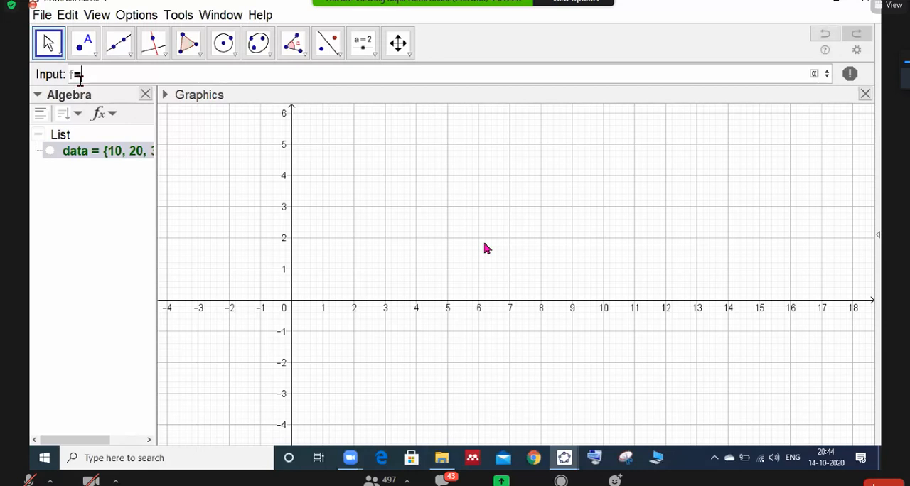
pyautogui.write('0')
pyautogui.write('1')
pyautogui.write(',')
pyautogui.write('2')
pyautogui.write(',')
pyautogui.write('3,')
pyautogui.write('4,5')
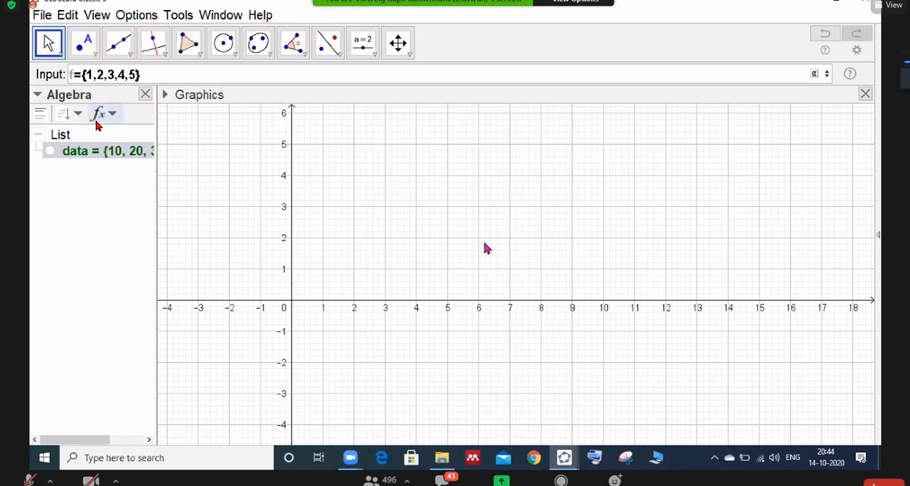
pyautogui.press('Return')
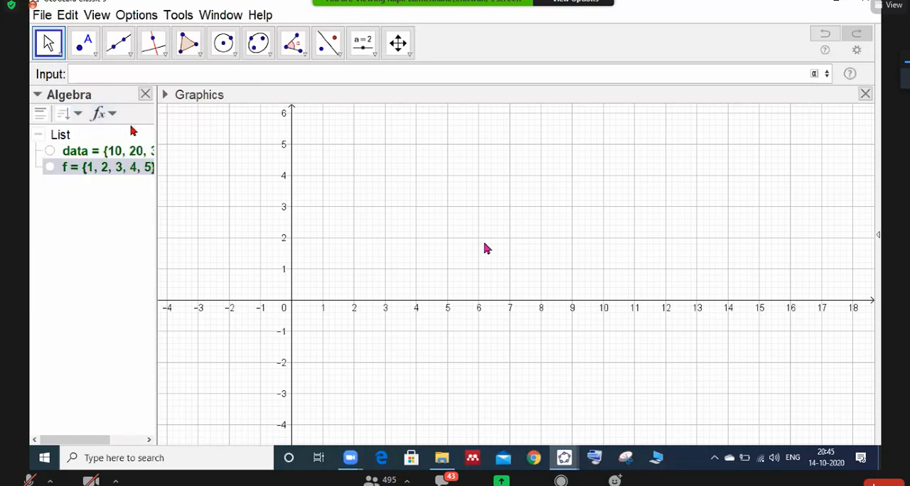
pyautogui.moveTo(158, 113); pyautogui.dragTo(161, 113)
pyautogui.moveTo(162, 113); pyautogui.dragTo(194, 130)
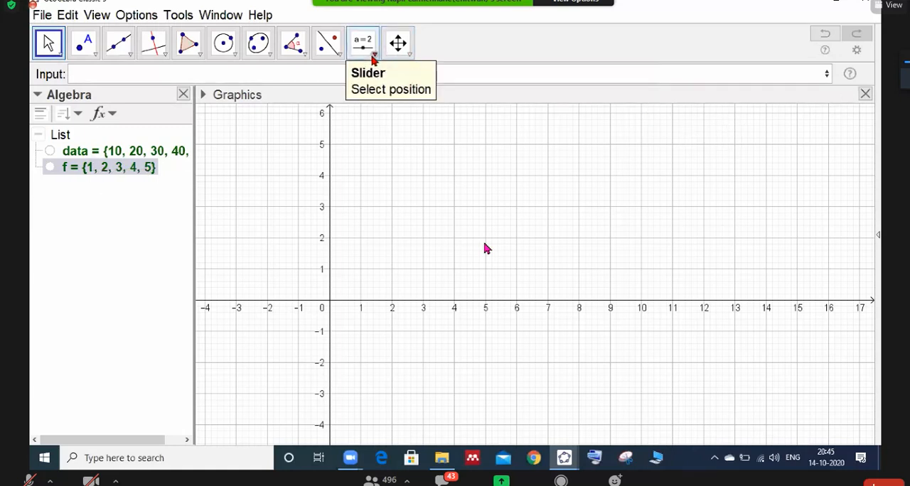
# - Add an input box near (11, 6) in the graphics area, captioned "Data(x)=" and linked to the data list
pyautogui.click(373, 57)
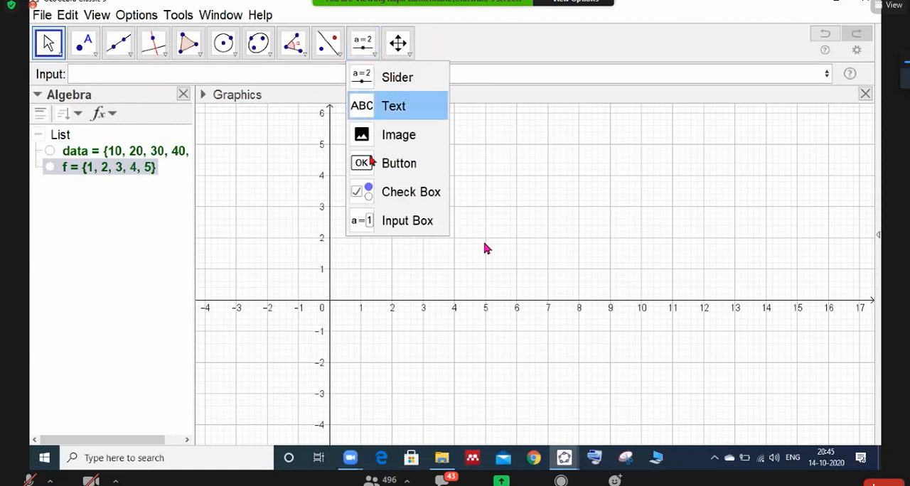
pyautogui.click(361, 223)
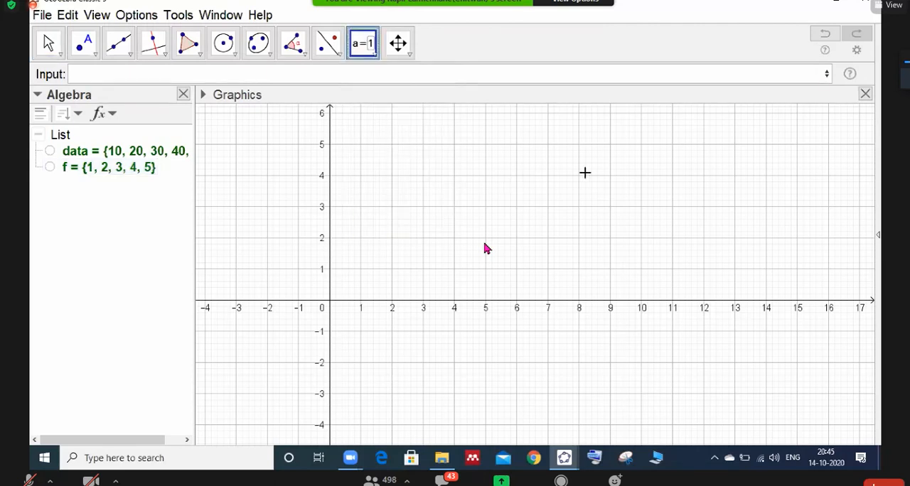
pyautogui.click(675, 117)
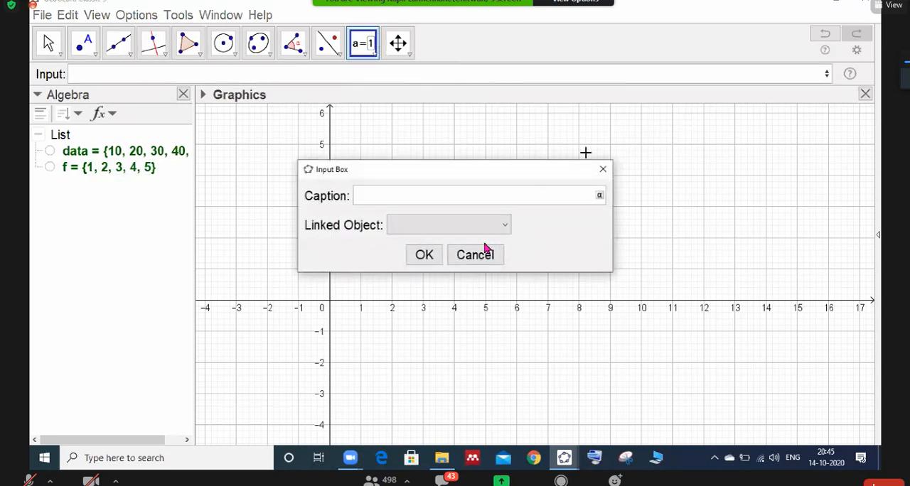
pyautogui.write('Data(x)=')
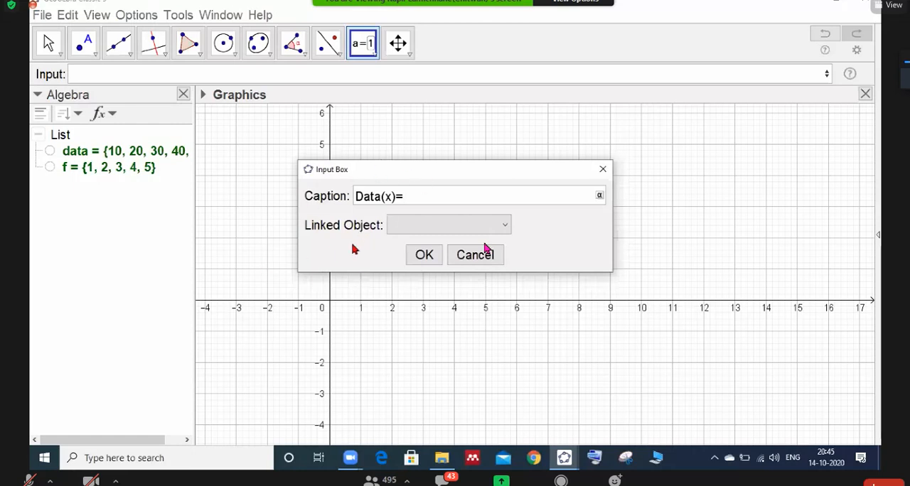
pyautogui.click(505, 226)
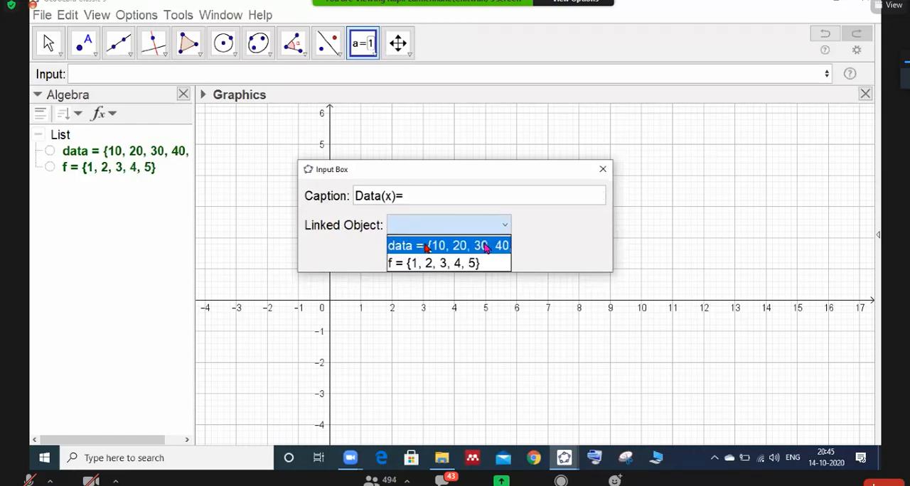
pyautogui.click(485, 247)
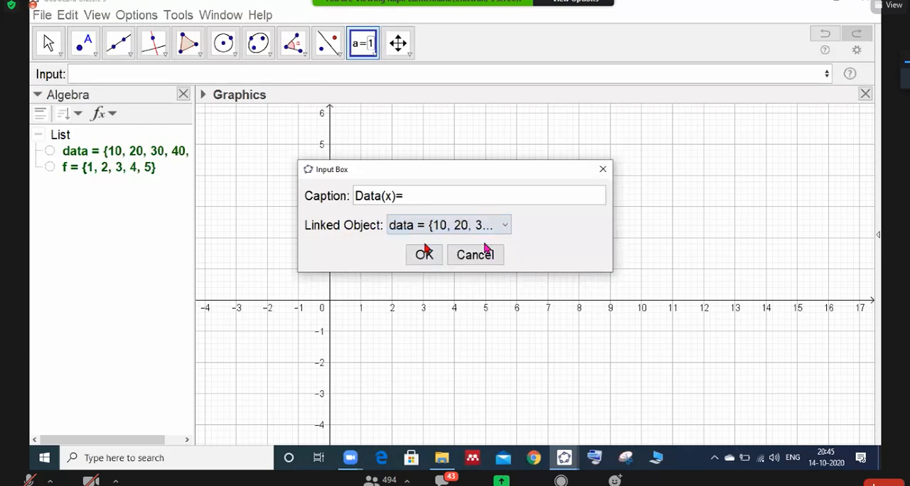
pyautogui.press('Return')
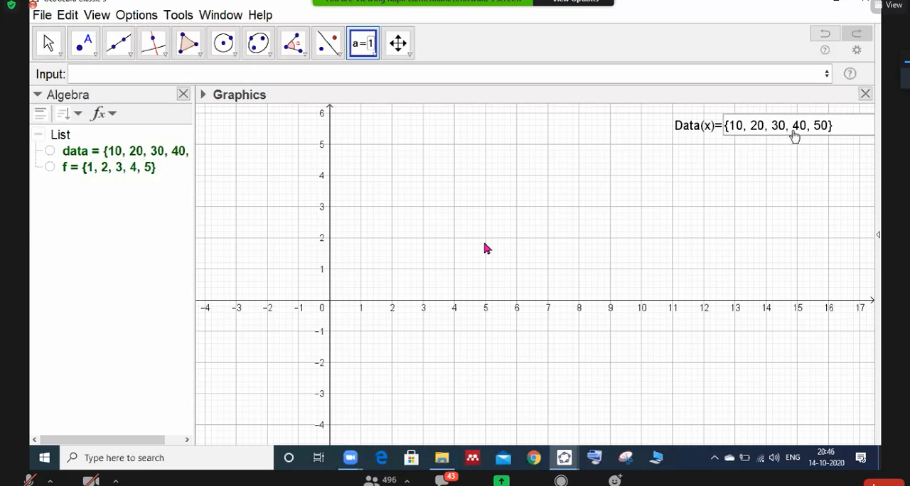
# - Add an input box directly below the data box, captioned "Frequency(f)=" and linked to the list f
pyautogui.click(677, 151)
pyautogui.write('Freq')
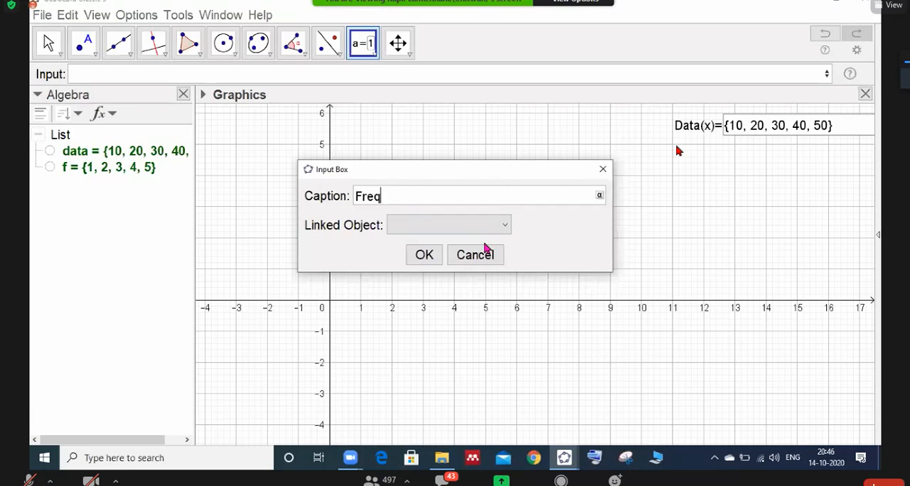
pyautogui.write('uency(f)=')
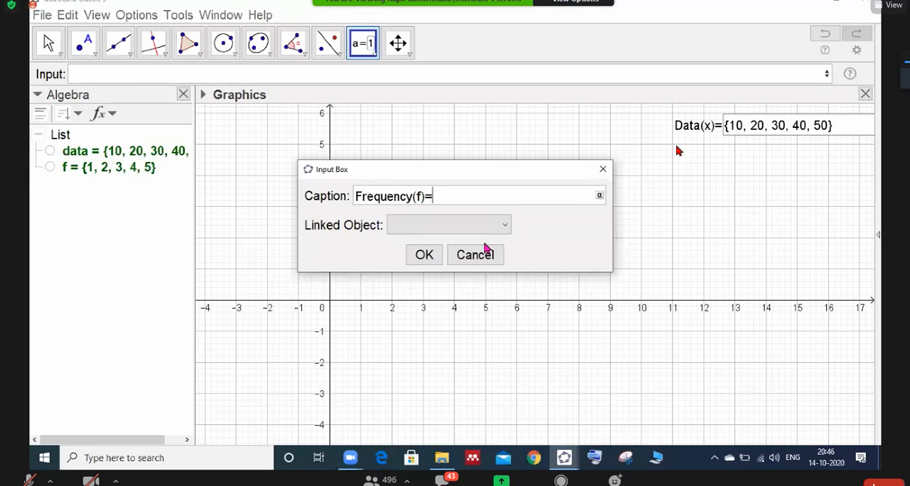
pyautogui.click(506, 227)
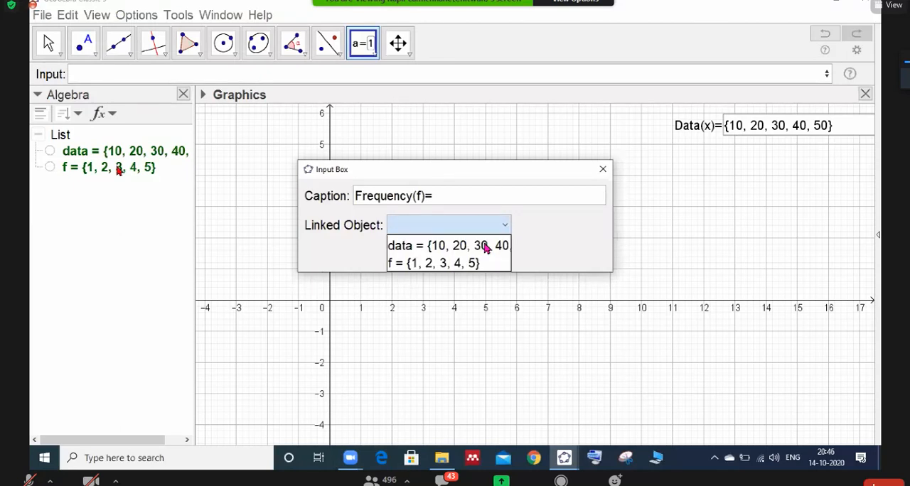
pyautogui.click(426, 264)
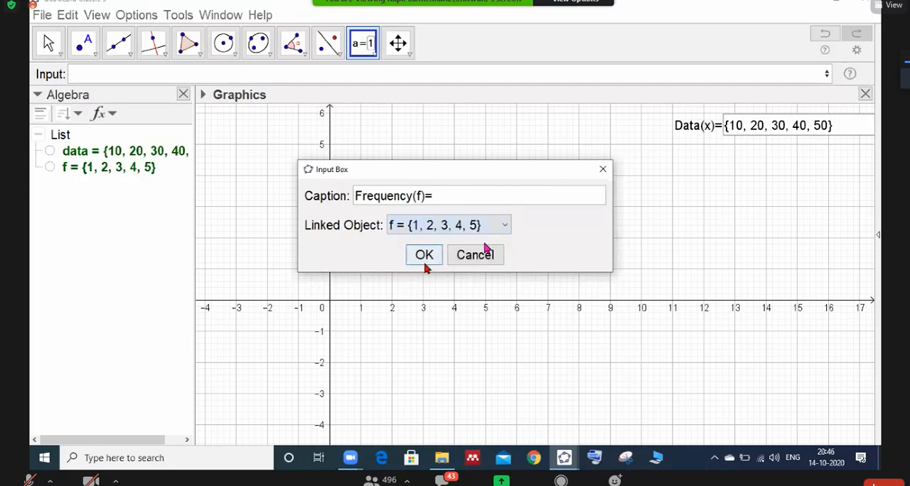
pyautogui.click(424, 256)
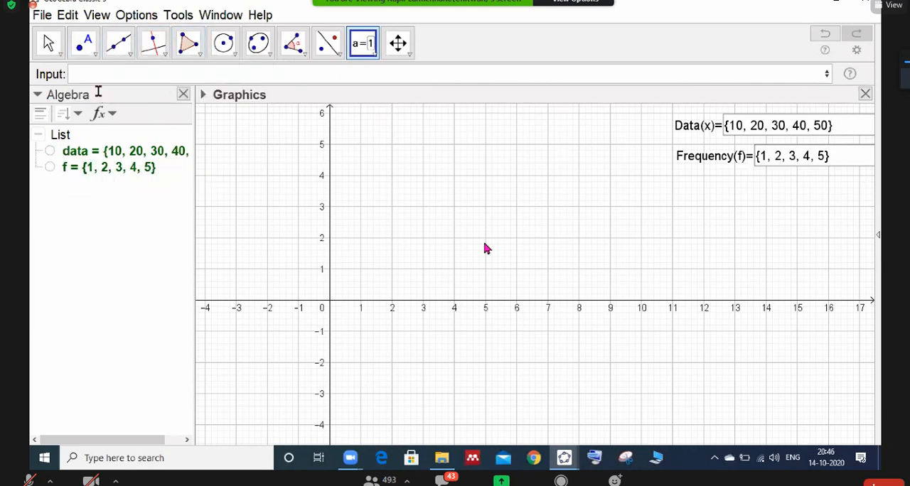
# - Define the number w=0
pyautogui.write('w=')
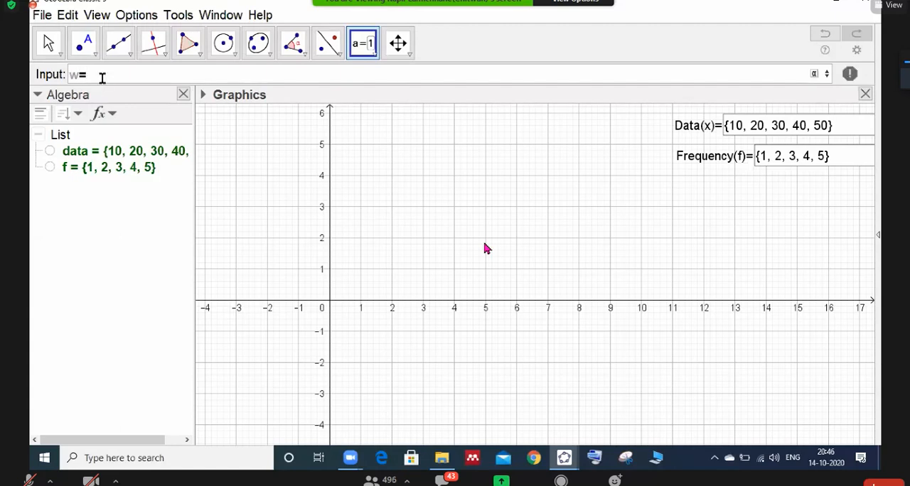
pyautogui.write('0')
pyautogui.press('Return')
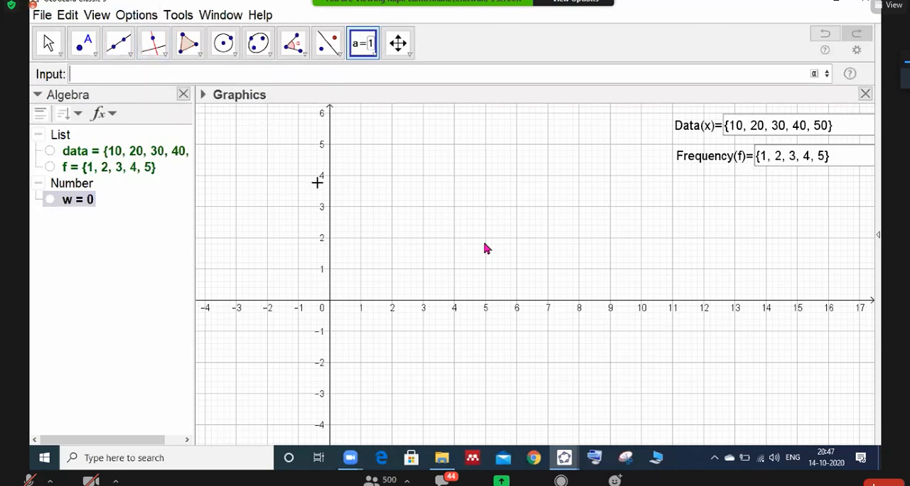
# - Hide the coordinate axes and the grid in the Graphics view
pyautogui.click(203, 96)
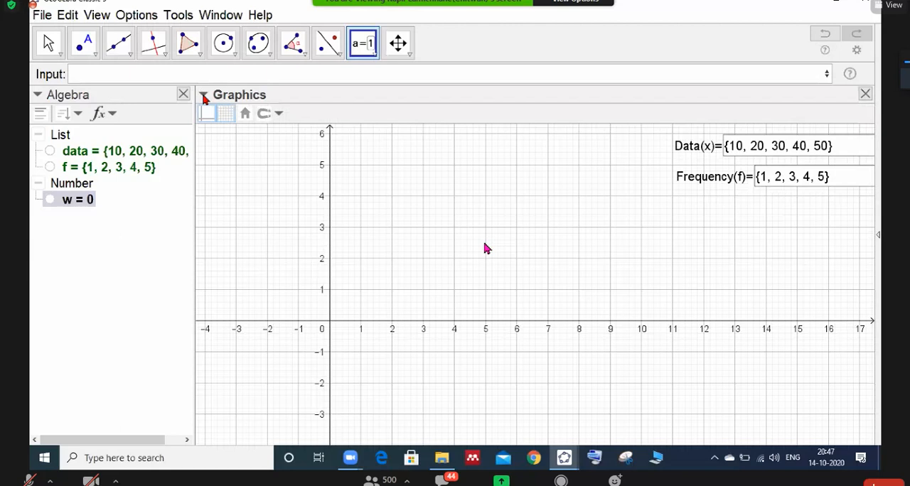
pyautogui.click(210, 115)
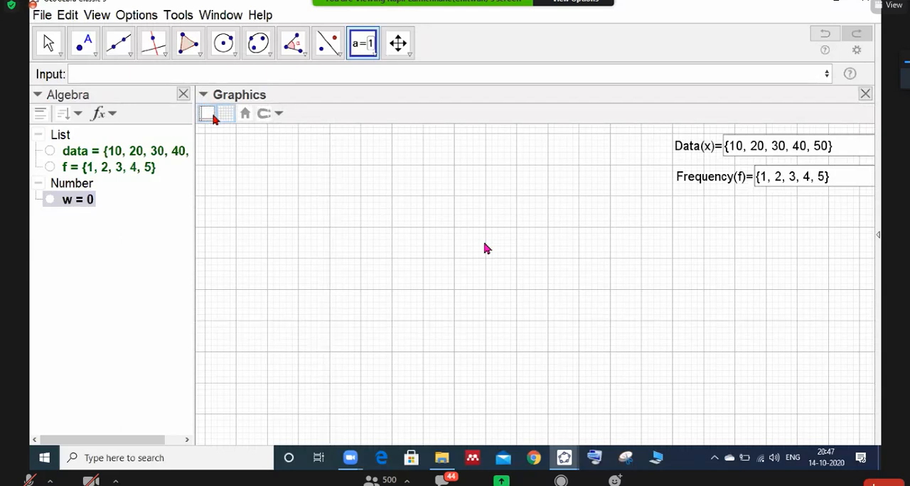
pyautogui.click(225, 113)
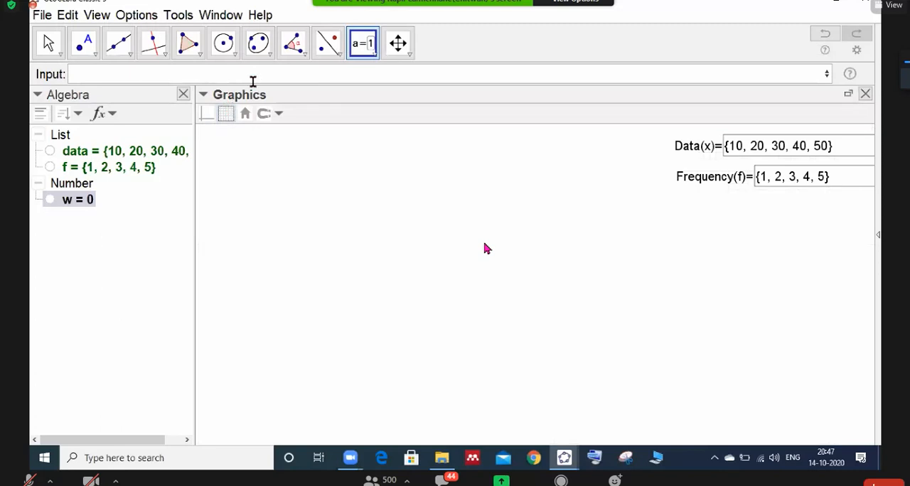
# - Add the LaTeX text "\text{Find the arithmetic mean of the following data.}" as a heading in the upper-left corner of the drawing area
pyautogui.click(373, 57)
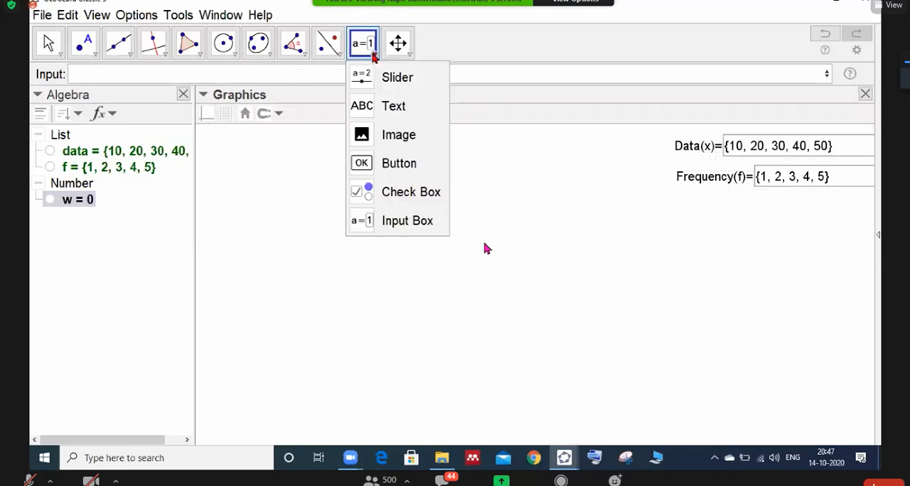
pyautogui.click(366, 106)
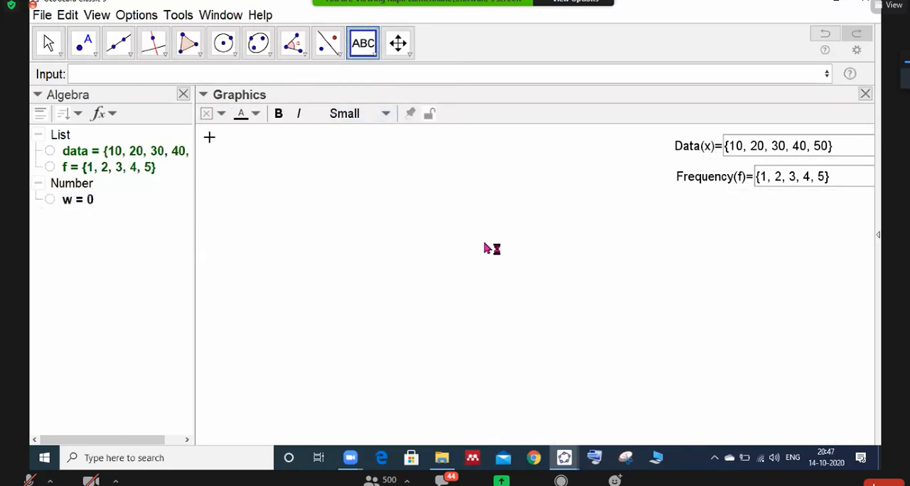
pyautogui.click(485, 247)
pyautogui.write('\\')
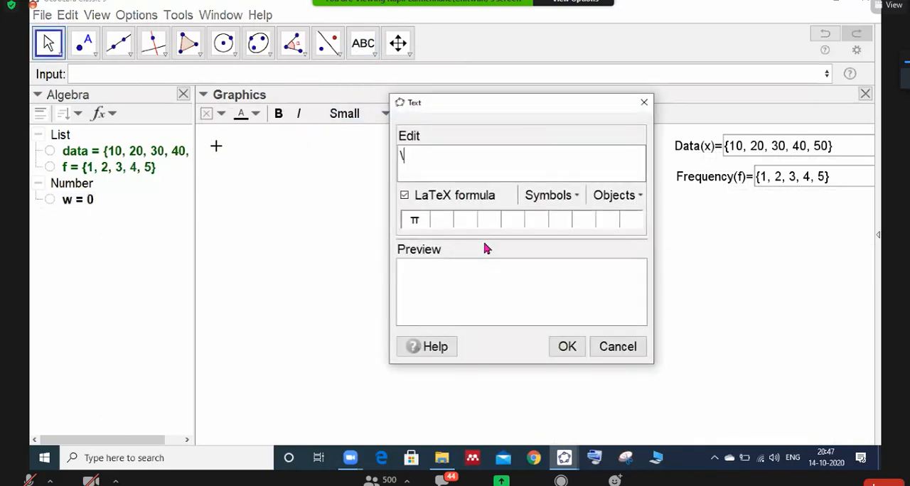
pyautogui.write('text{Find ')
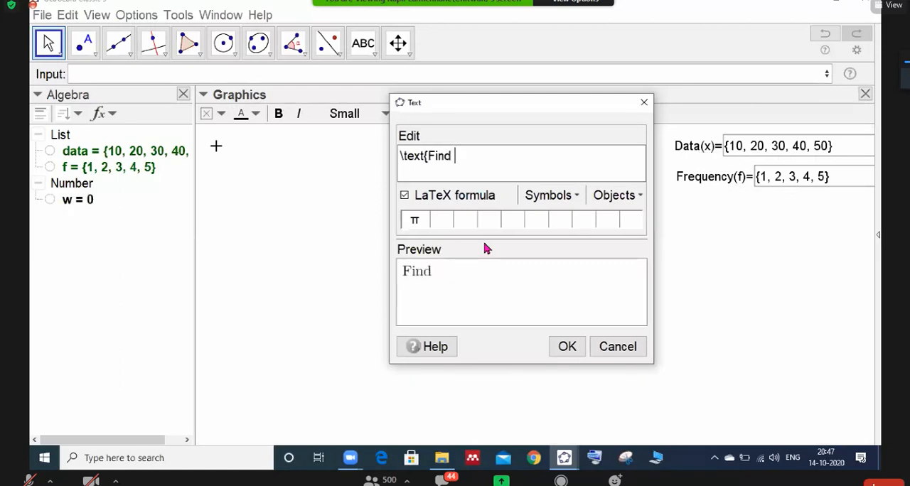
pyautogui.write('the ari')
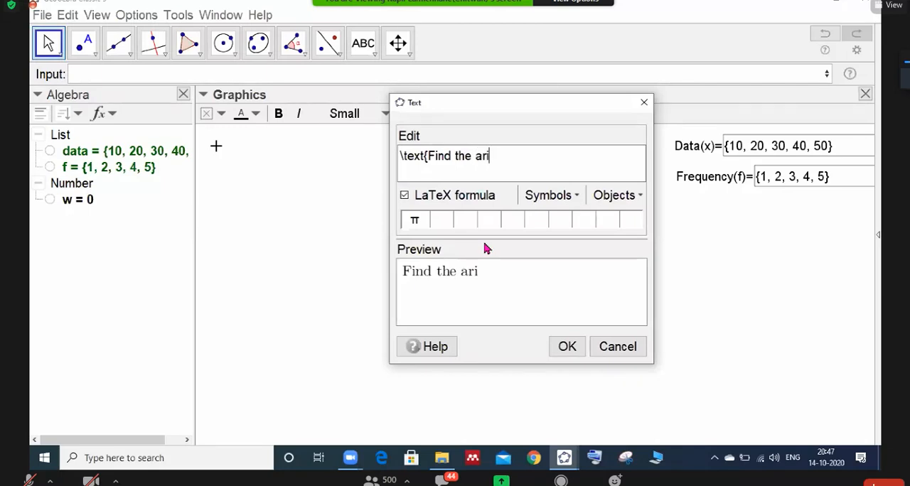
pyautogui.write('thmeeti')
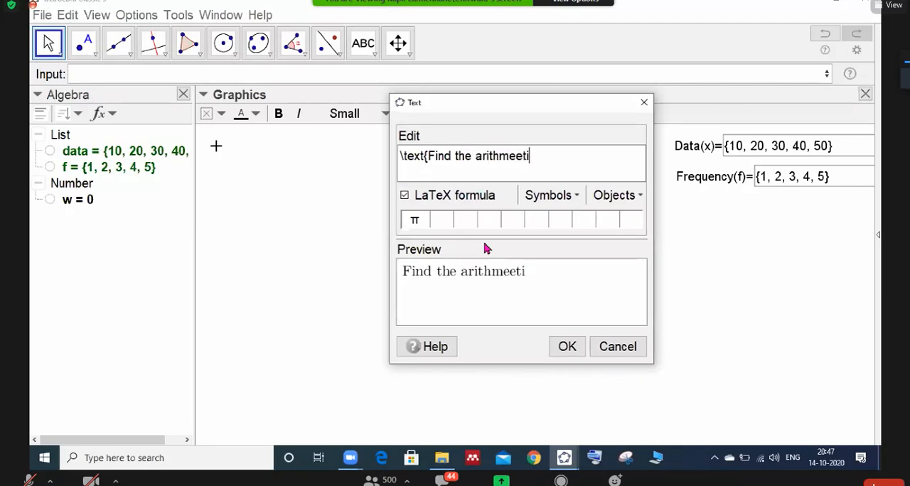
pyautogui.press('BackSpace')
pyautogui.press('BackSpace')
pyautogui.press('BackSpace')
pyautogui.write('tic me')
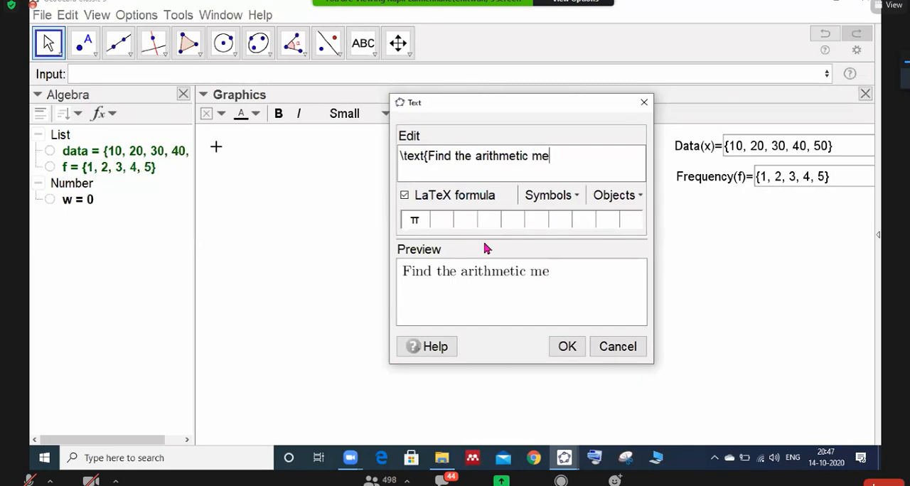
pyautogui.write('an of the following data')
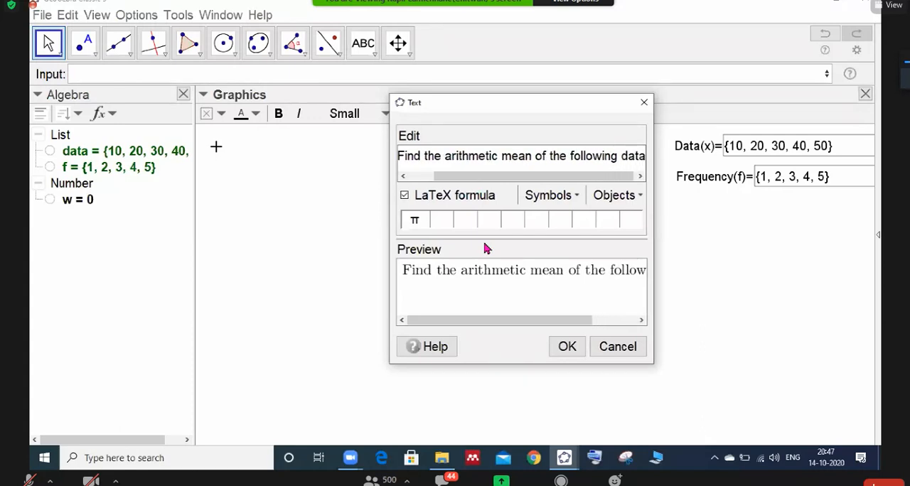
pyautogui.write('.')
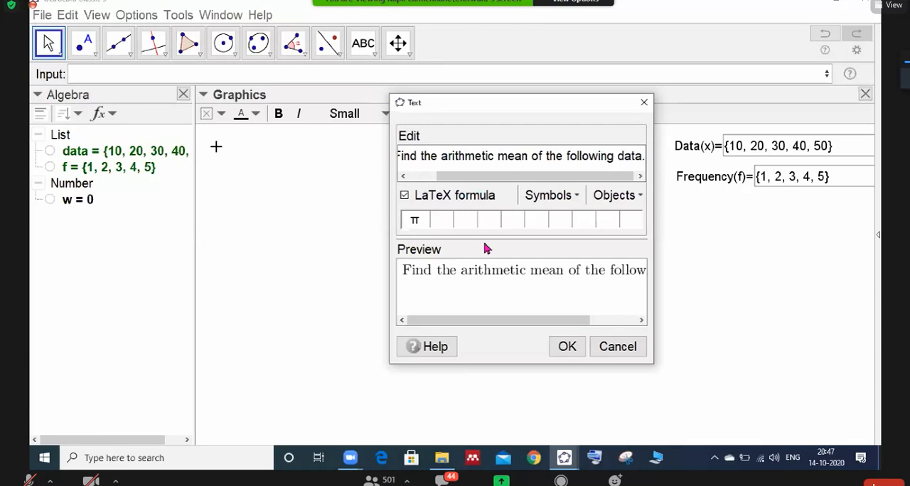
pyautogui.click(566, 347)
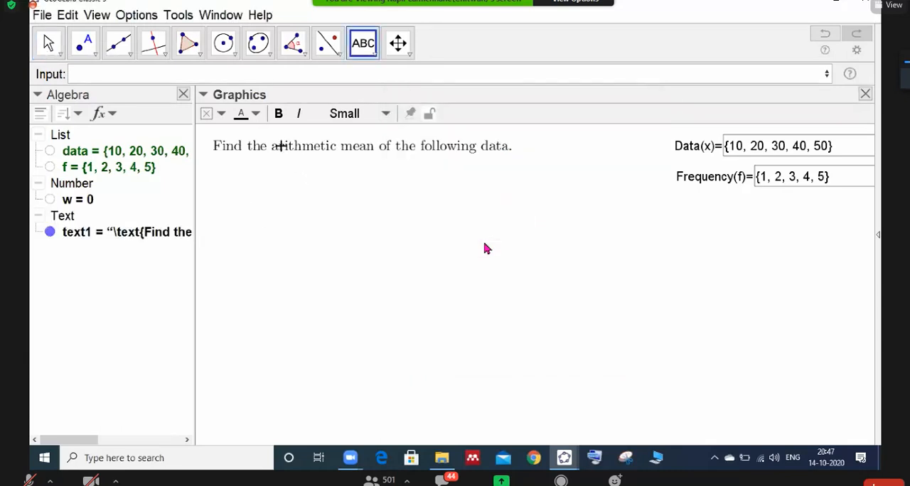
# - Move the heading text slightly upward, pin it to the screen and lock it against changes
pyautogui.moveTo(280, 147); pyautogui.dragTo(284, 142)
pyautogui.click(409, 113)
pyautogui.click(427, 115)
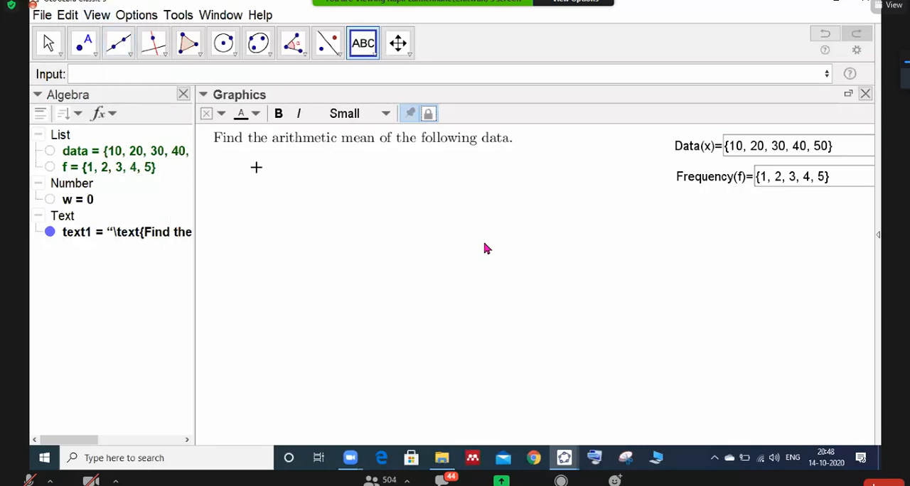
# - Show the Spreadsheet view and detach it into its own window
pyautogui.click(97, 16)
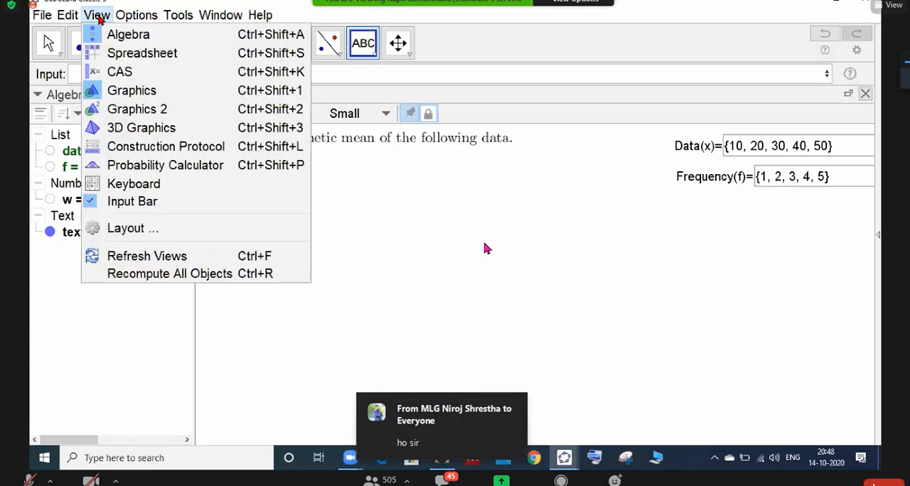
pyautogui.click(118, 60)
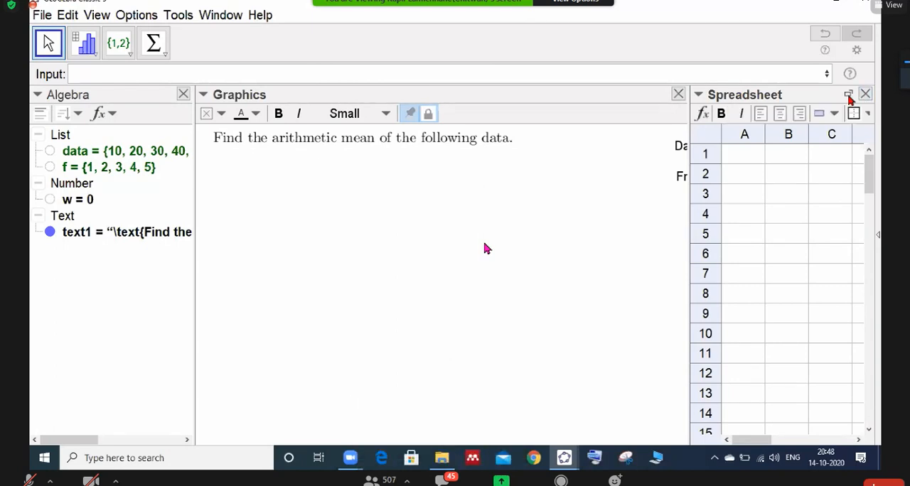
pyautogui.click(849, 96)
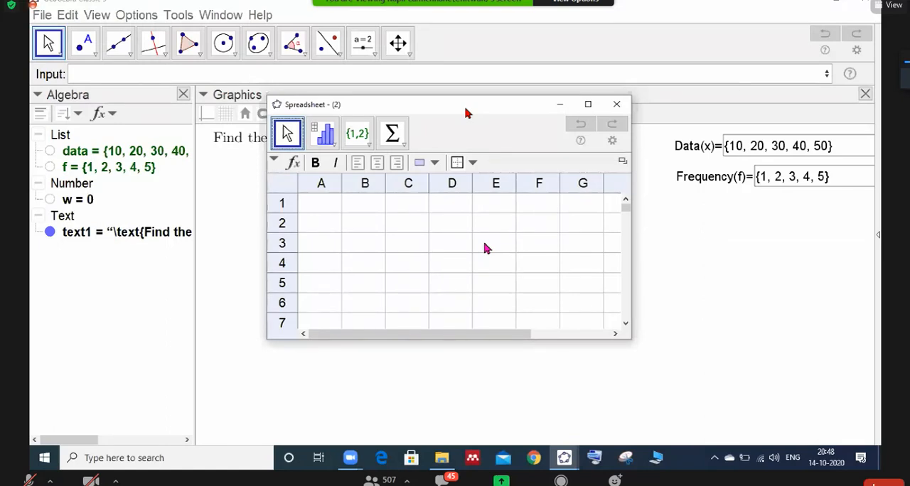
# - Widen the Spreadsheet window to show columns A to J, place it below the heading text, and minimize it
pyautogui.moveTo(466, 108); pyautogui.dragTo(429, 175)
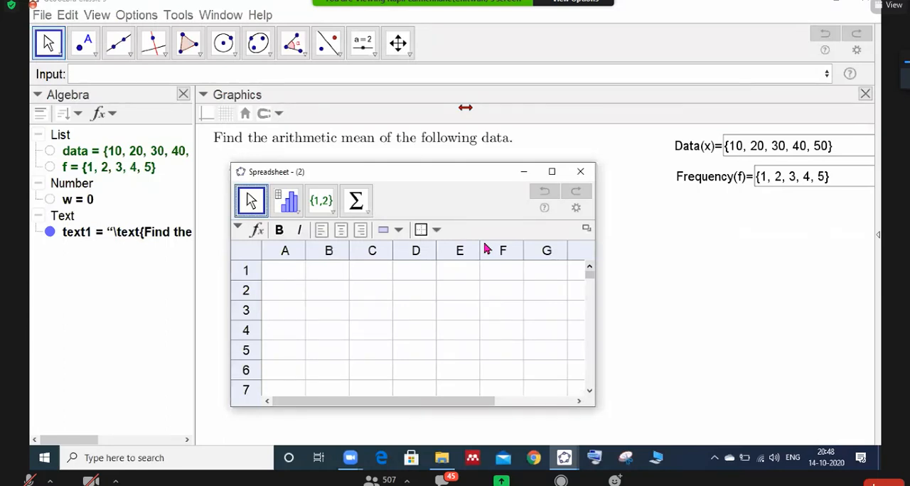
pyautogui.moveTo(594, 291); pyautogui.dragTo(703, 292)
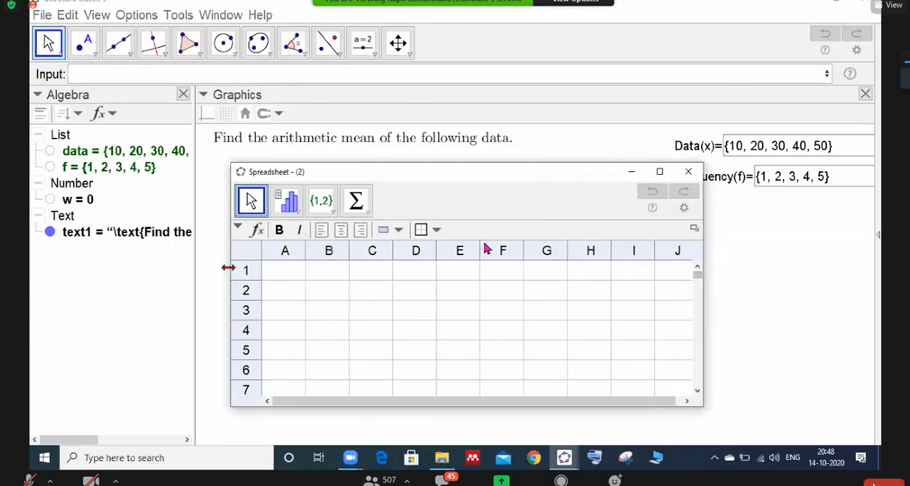
pyautogui.moveTo(228, 268); pyautogui.dragTo(182, 268)
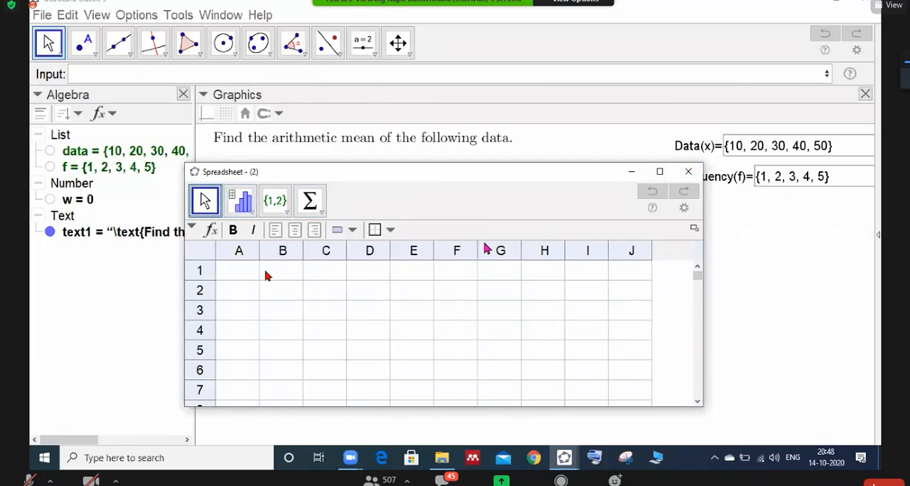
pyautogui.moveTo(330, 173); pyautogui.dragTo(321, 172)
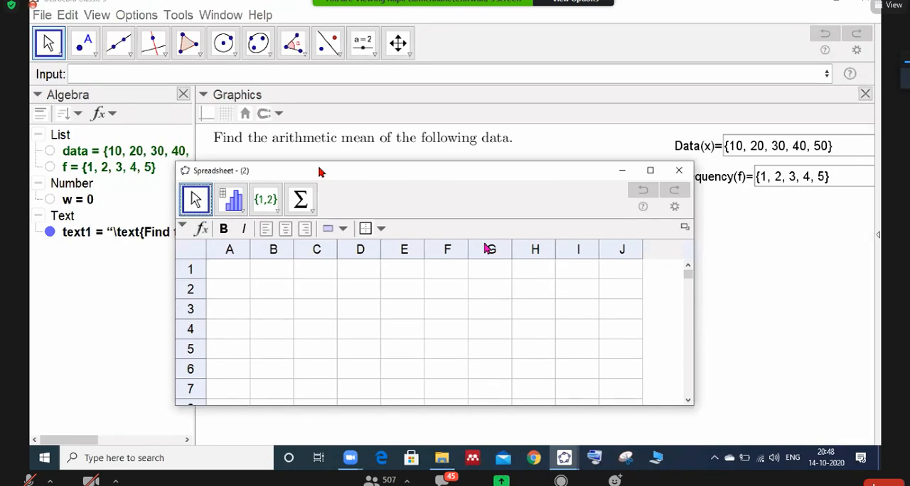
pyautogui.moveTo(320, 172); pyautogui.dragTo(345, 171)
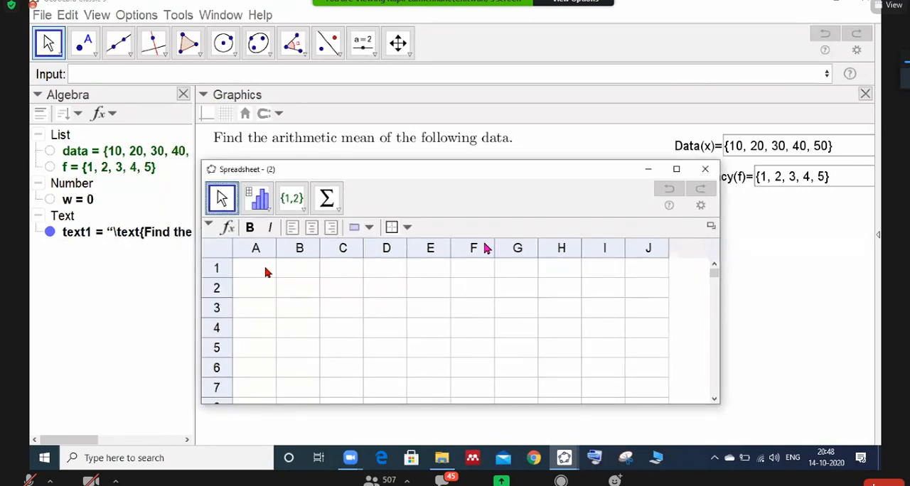
pyautogui.click(649, 172)
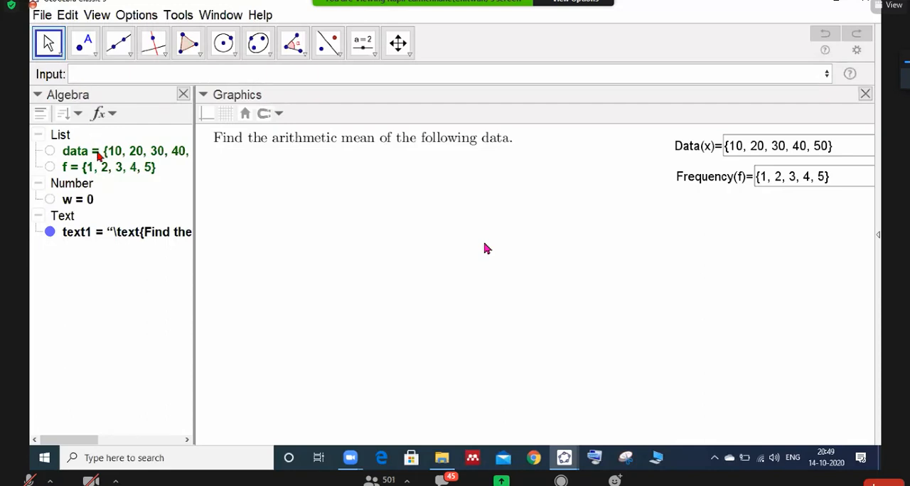
pyautogui.click(82, 74)
pyautogui.write('data')
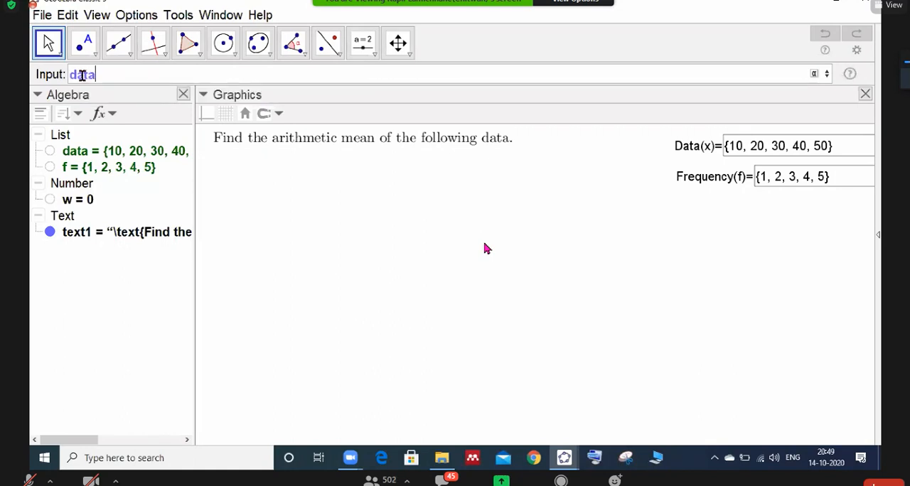
pyautogui.write('={10,')
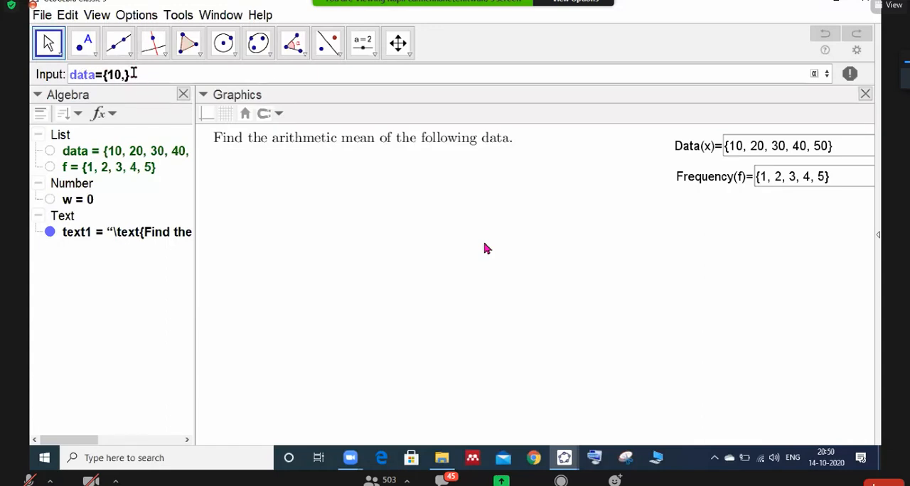
pyautogui.press('BackSpace')
pyautogui.press('BackSpace')
pyautogui.press('BackSpace')
pyautogui.press('BackSpace')
pyautogui.press('BackSpace')
pyautogui.press('BackSpace')
pyautogui.press('BackSpace')
pyautogui.press('BackSpace')
pyautogui.press('BackSpace')
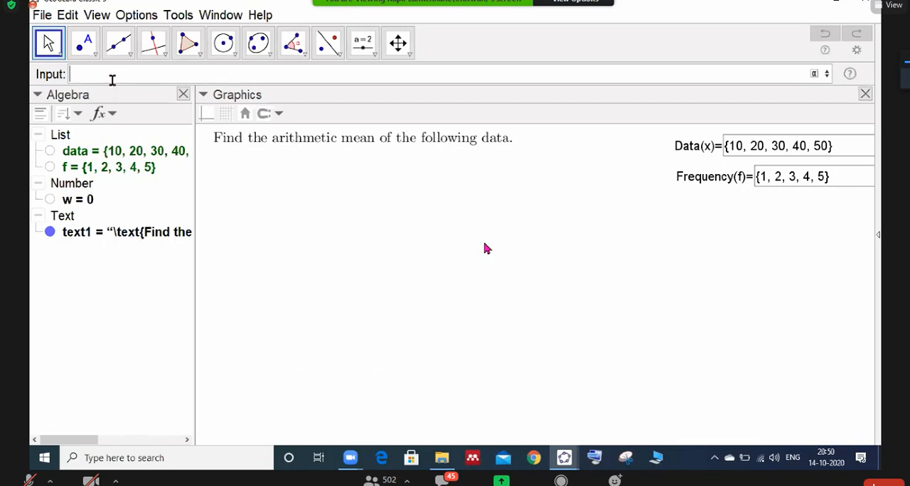
# - Enter the list definition data={10,20,30,40,50} in the input bar
pyautogui.write('{')
pyautogui.write('data')
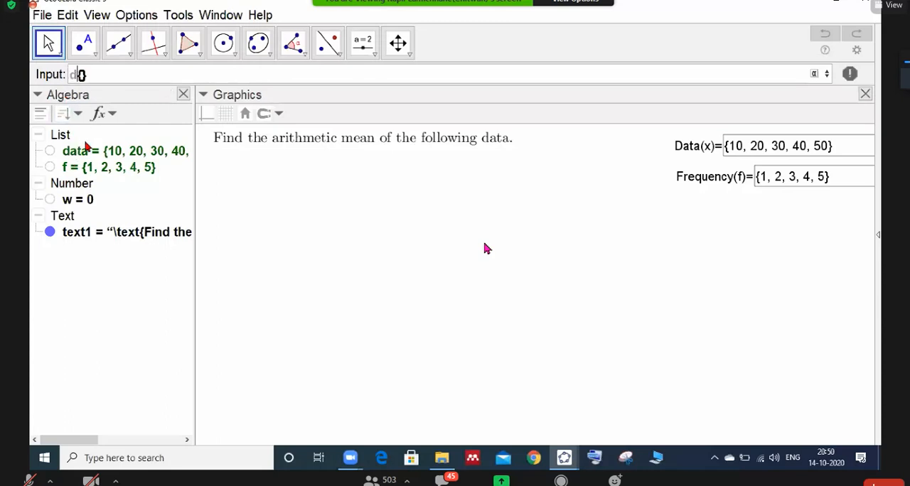
pyautogui.write('={')
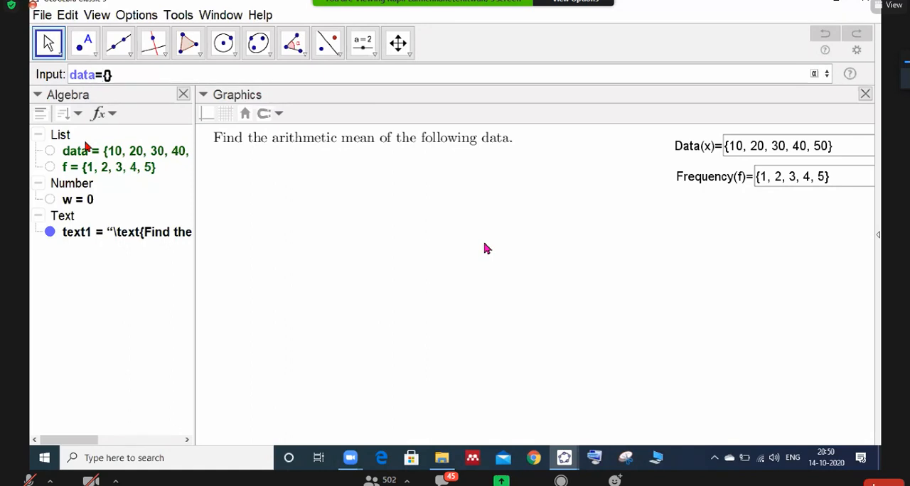
pyautogui.write('10,20,30,40')
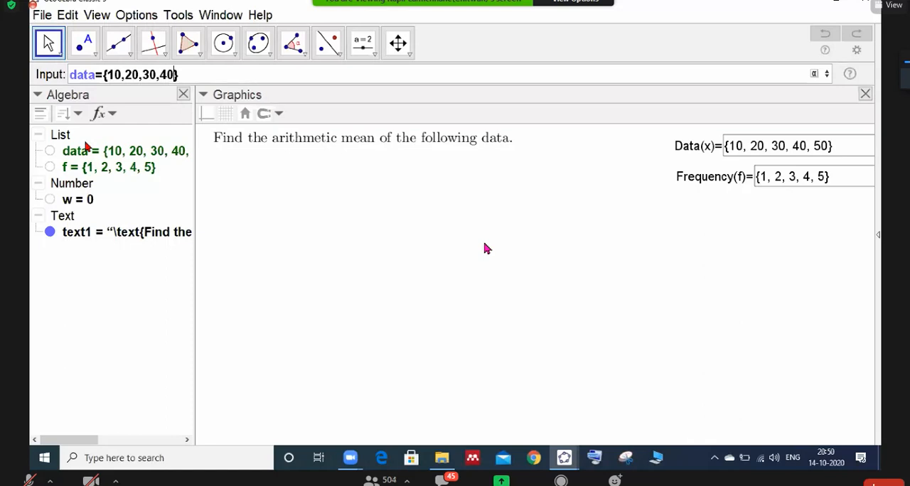
pyautogui.write(',50')
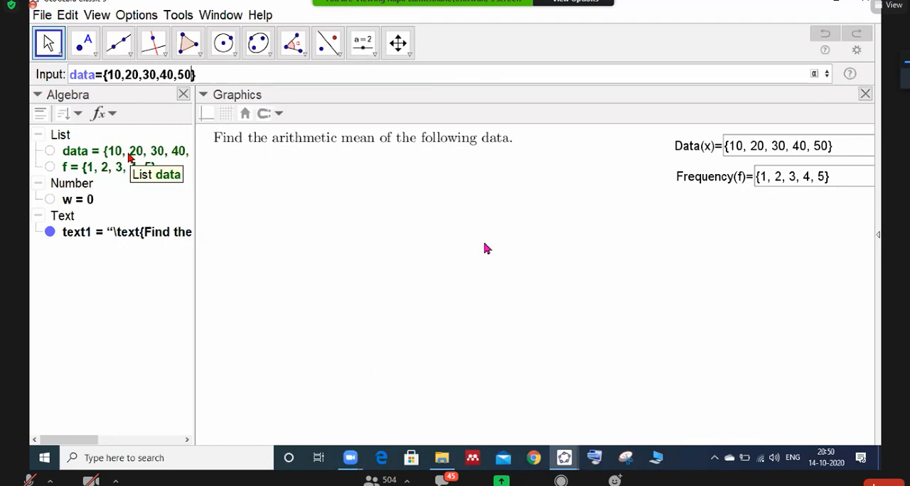
# - Sort the Algebra view's objects by object type and widen the Algebra view slightly
pyautogui.click(79, 115)
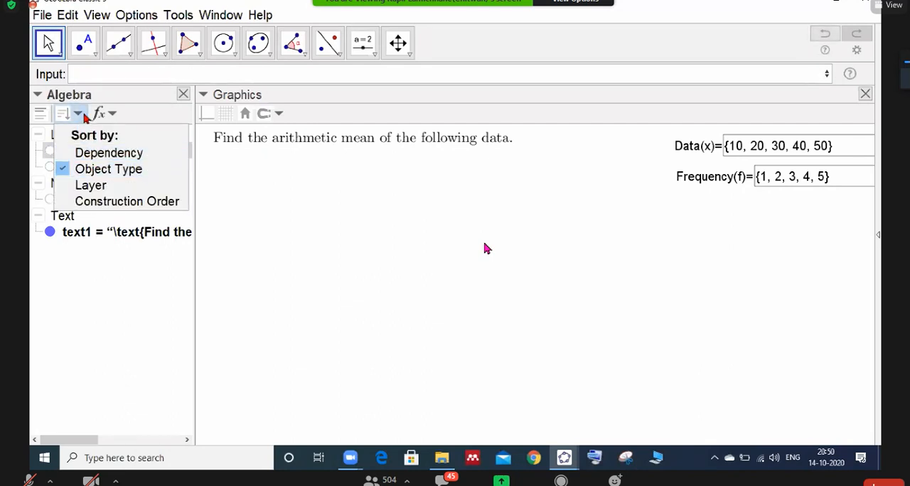
pyautogui.click(90, 170)
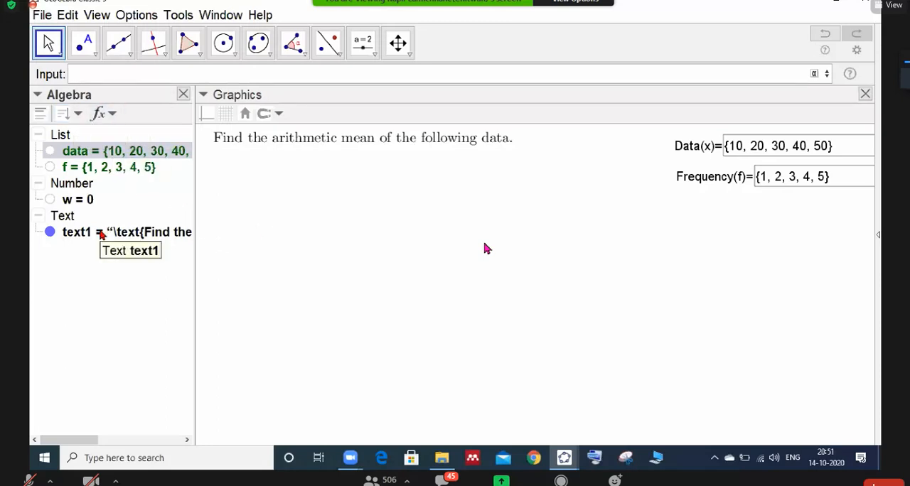
pyautogui.click(78, 116)
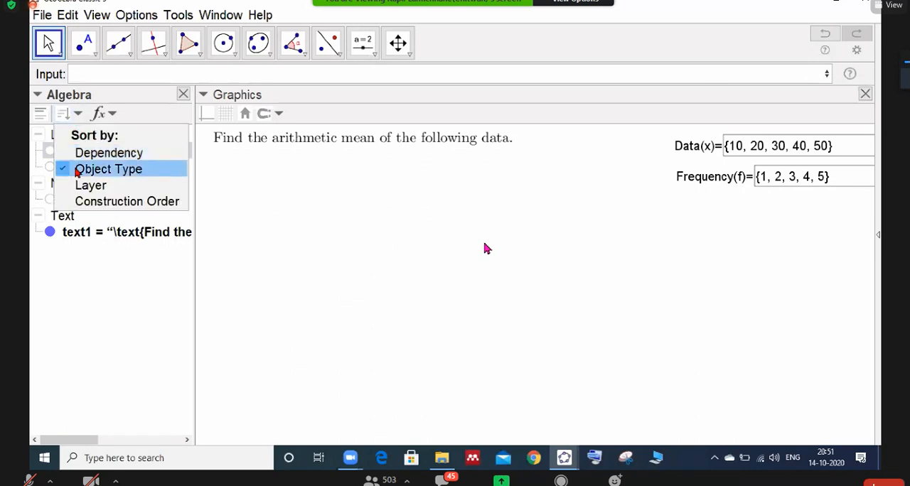
pyautogui.click(113, 114)
pyautogui.click(121, 184)
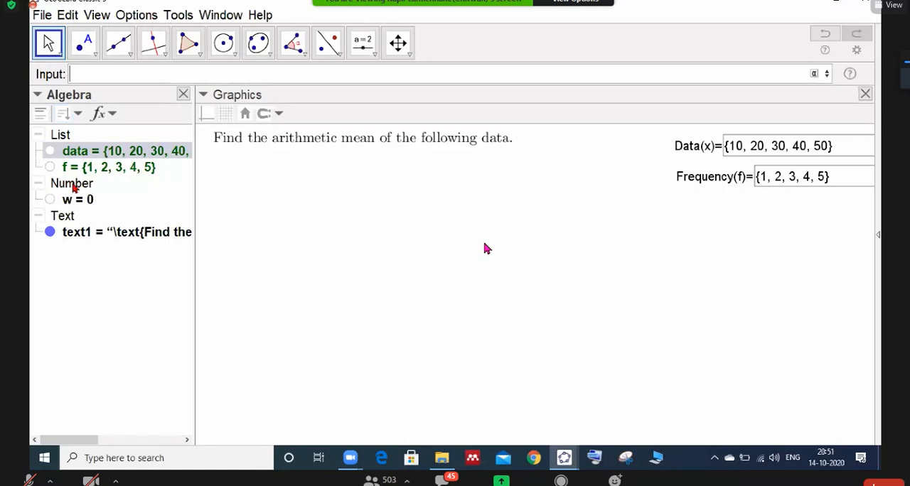
pyautogui.moveTo(194, 182); pyautogui.dragTo(207, 186)
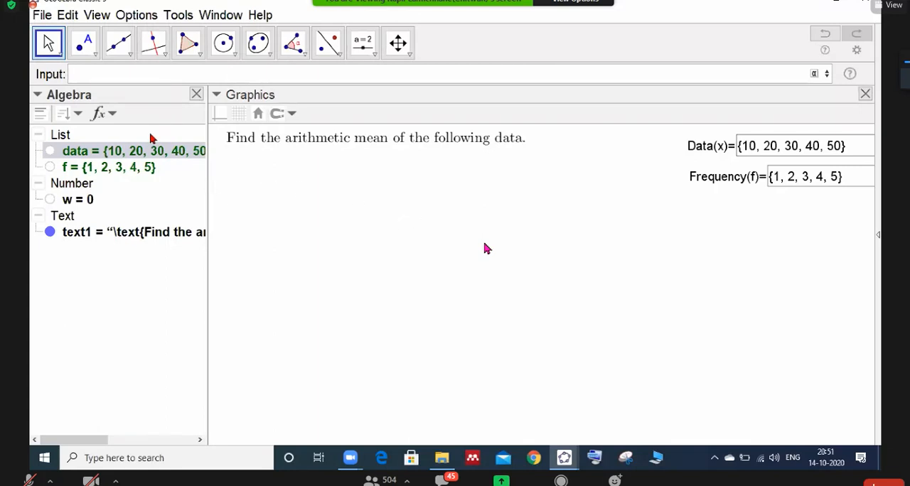
# - Hide and reshow the Spreadsheet view, dock it in the main window, and detach it again into its own window
pyautogui.click(101, 15)
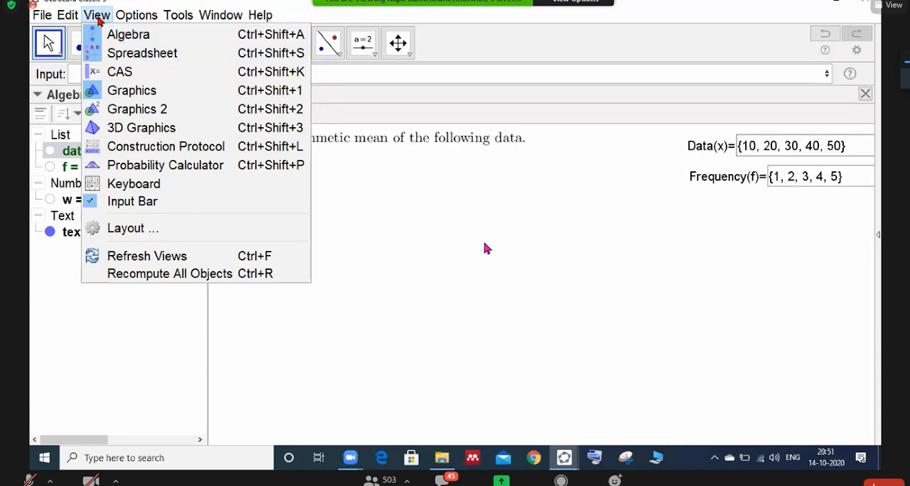
pyautogui.click(107, 54)
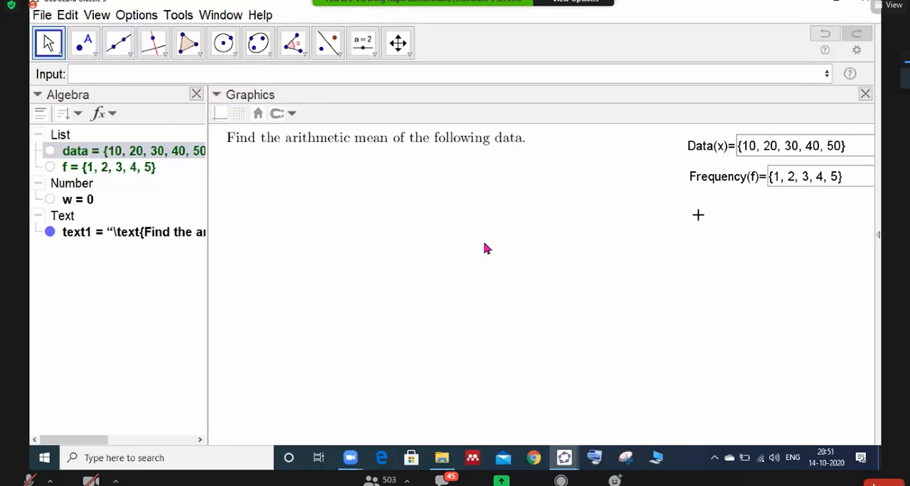
pyautogui.click(104, 16)
pyautogui.click(132, 58)
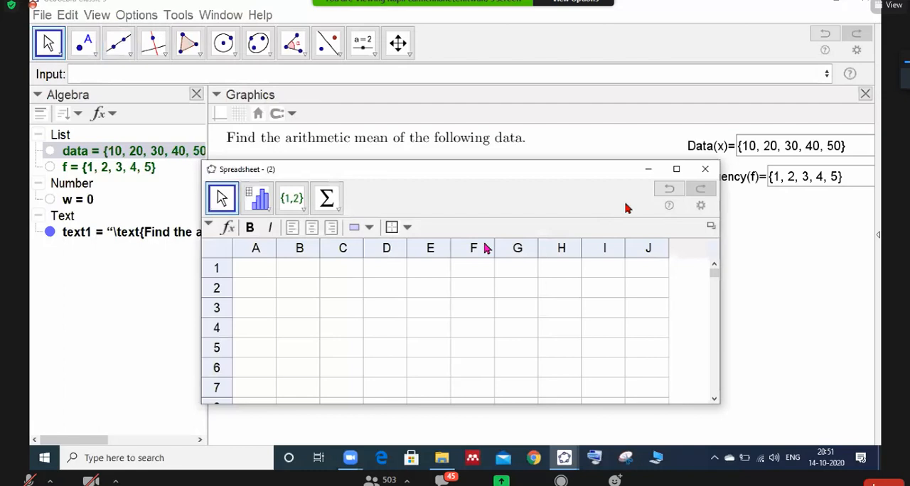
pyautogui.click(710, 227)
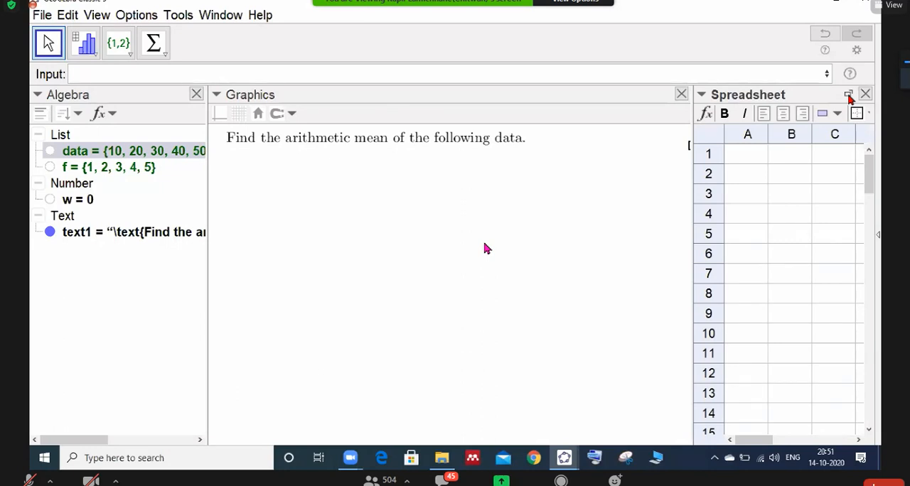
pyautogui.click(848, 95)
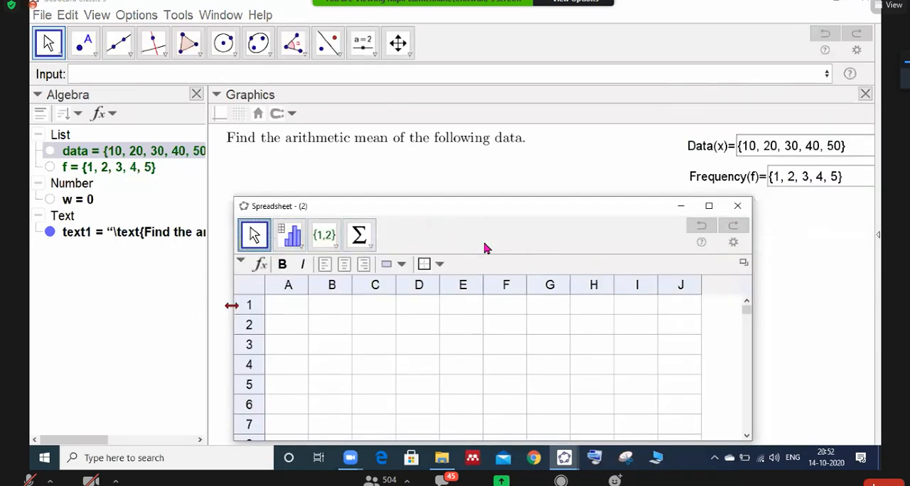
# - Widen the Spreadsheet window on both sides and centre-align all of its cells
pyautogui.moveTo(232, 305); pyautogui.dragTo(159, 306)
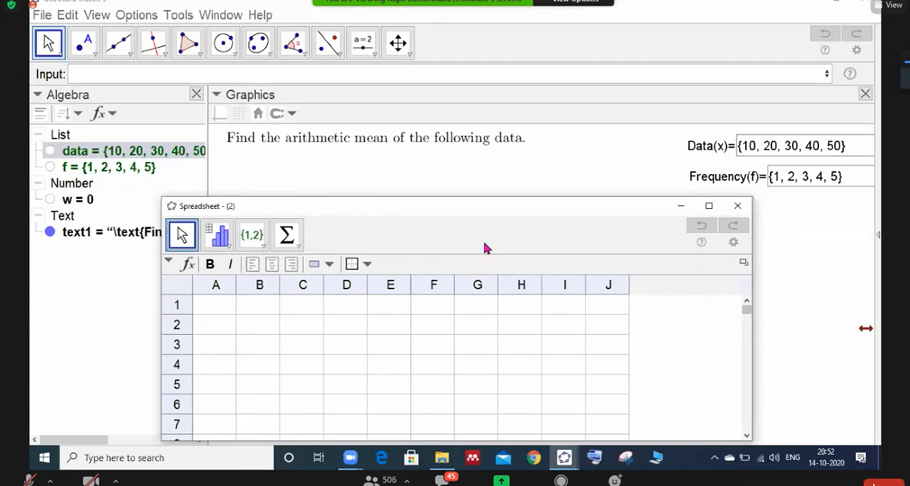
pyautogui.moveTo(752, 328); pyautogui.dragTo(866, 328)
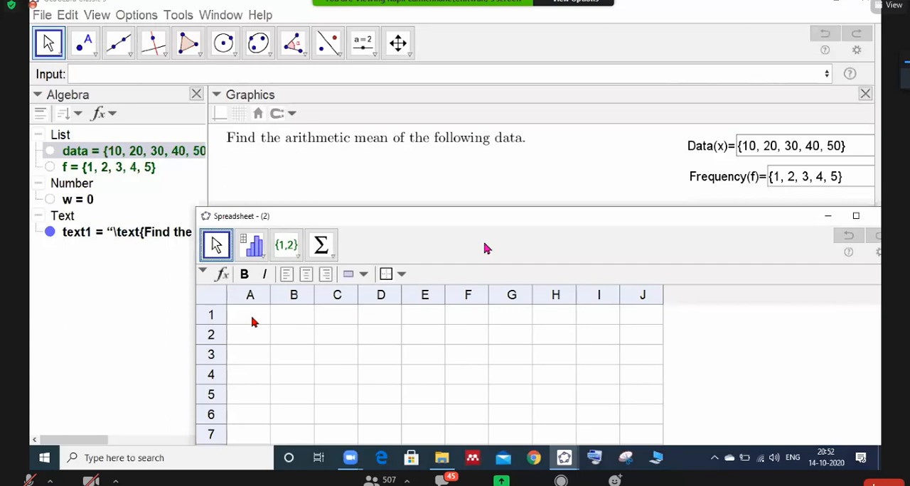
pyautogui.click(211, 296)
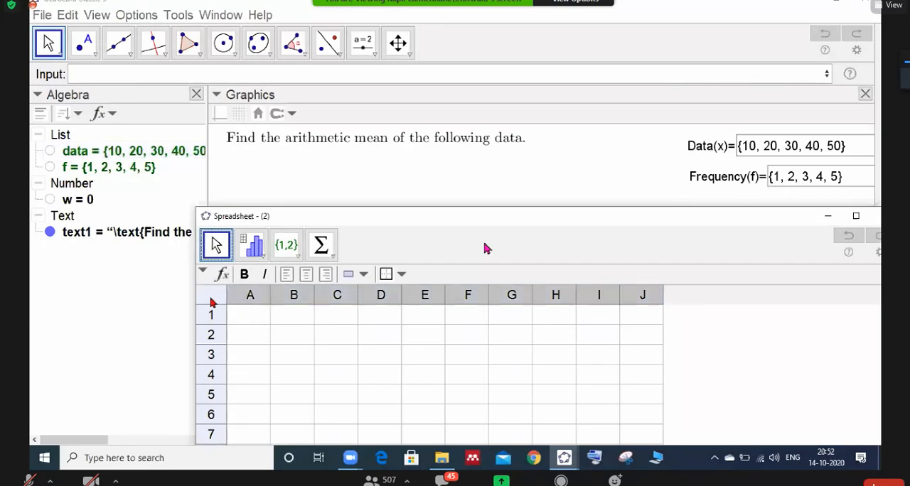
pyautogui.click(306, 275)
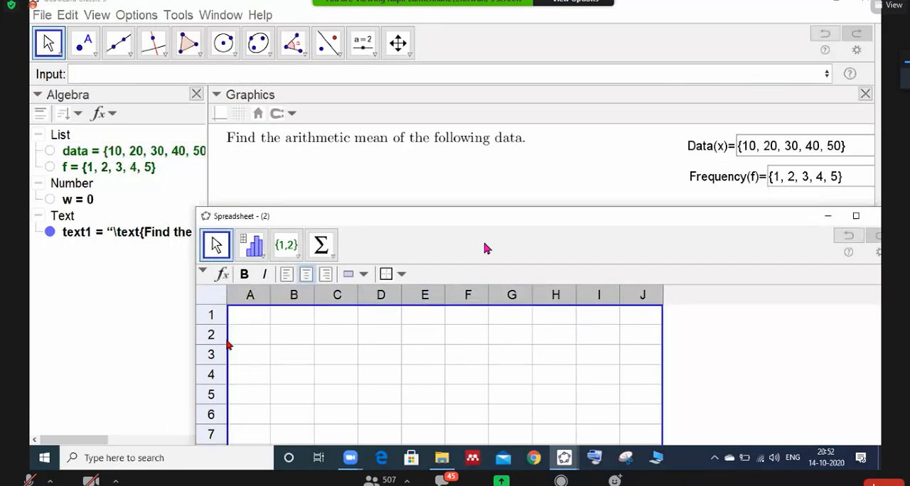
# - Enter the quoted text headings "x", "f" and "f x" in cells A1, B1 and C1
pyautogui.click(241, 322)
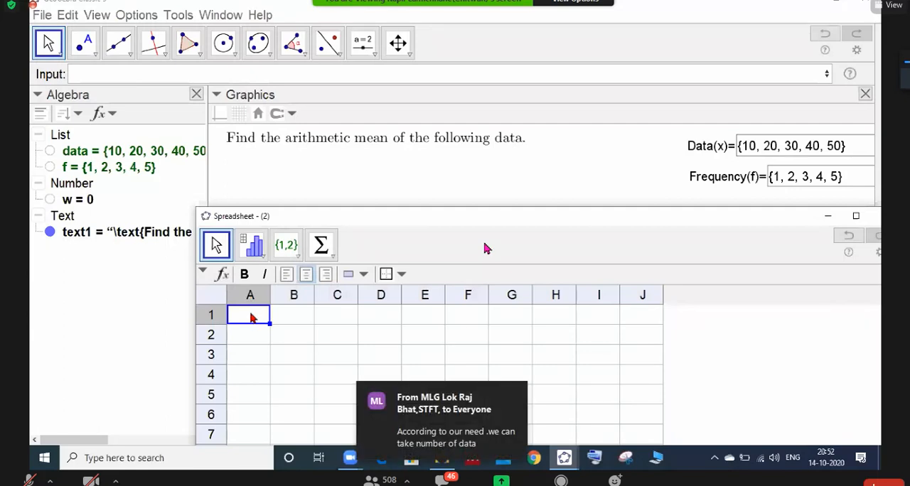
pyautogui.write('""')
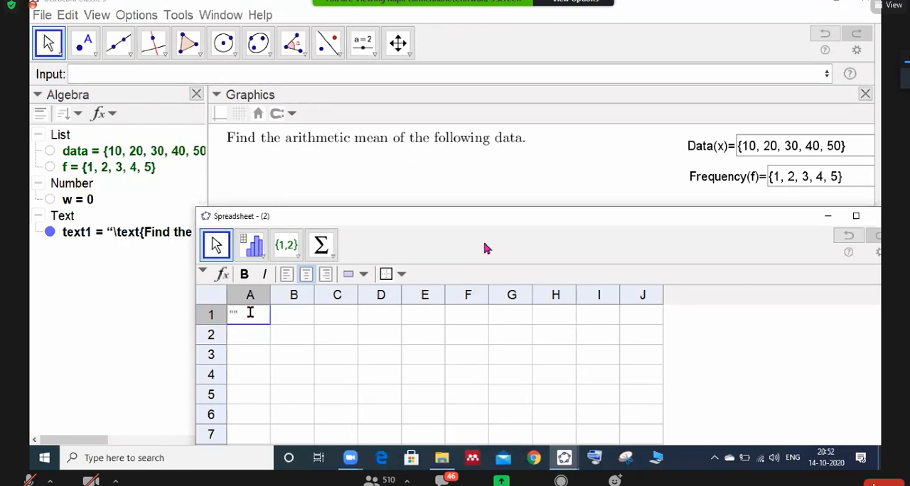
pyautogui.write('x')
pyautogui.press('Return')
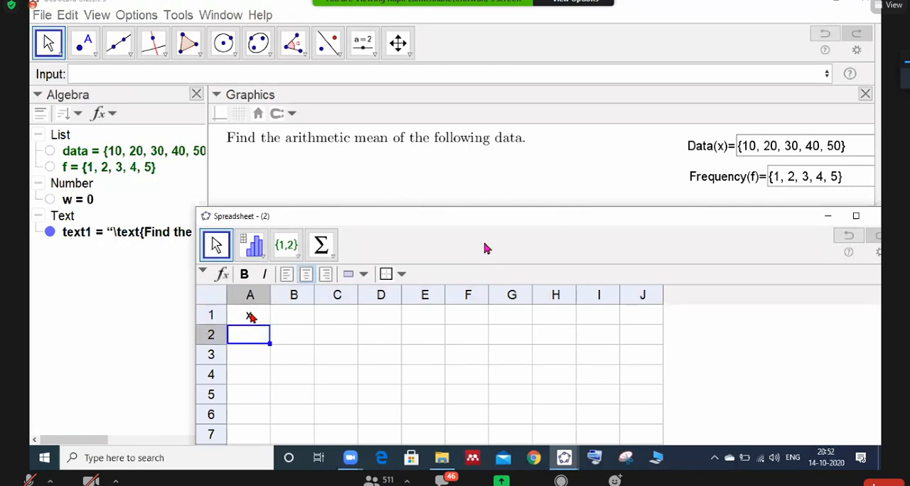
pyautogui.click(278, 318)
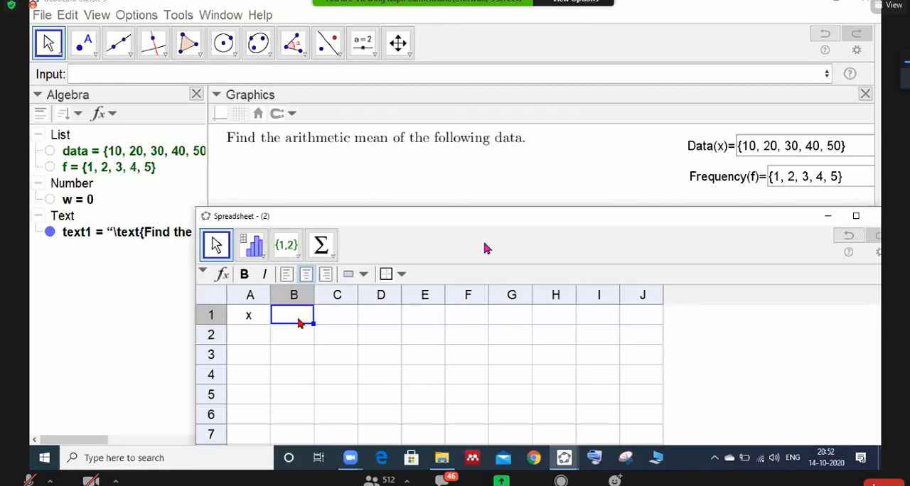
pyautogui.write('"f')
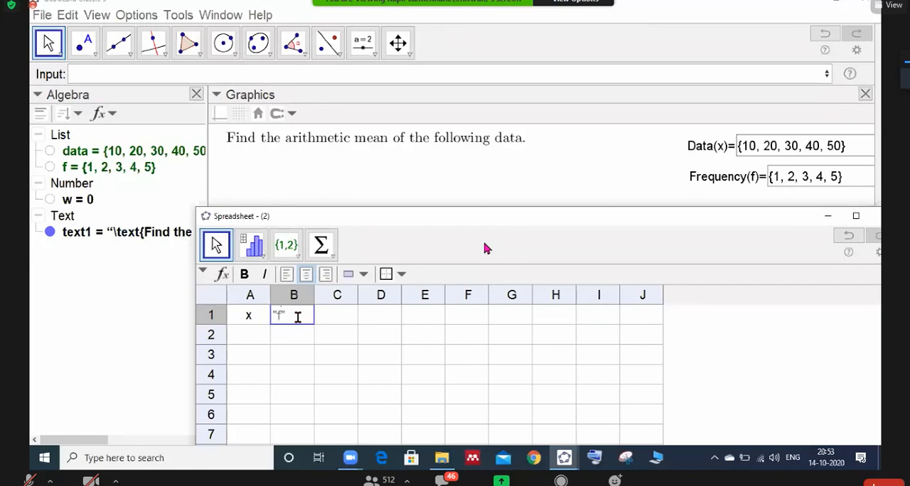
pyautogui.press('Return')
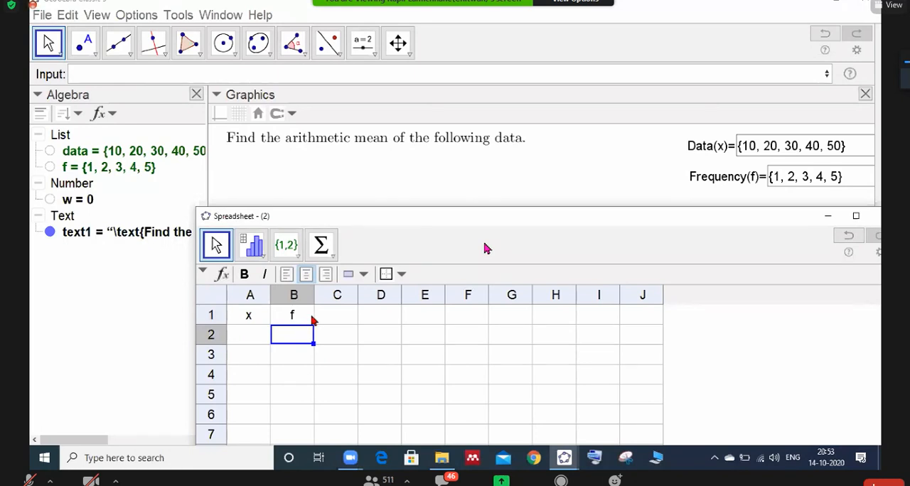
pyautogui.click(344, 320)
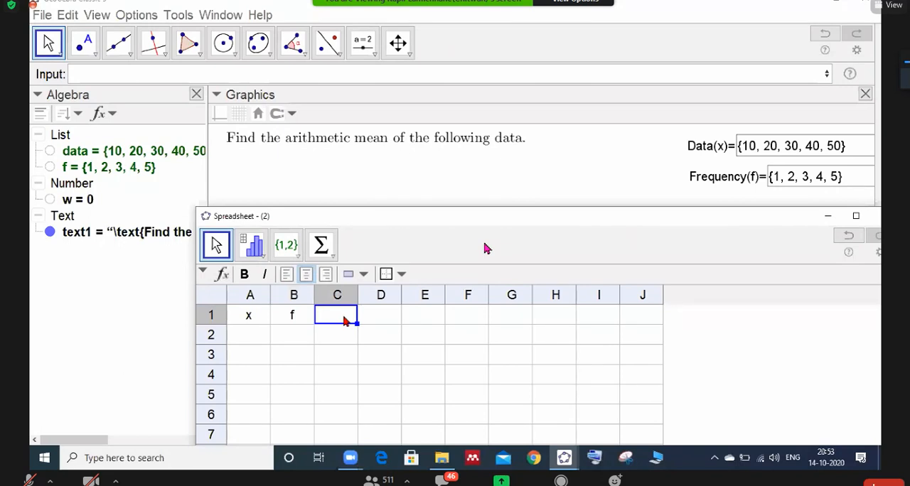
pyautogui.write('"')
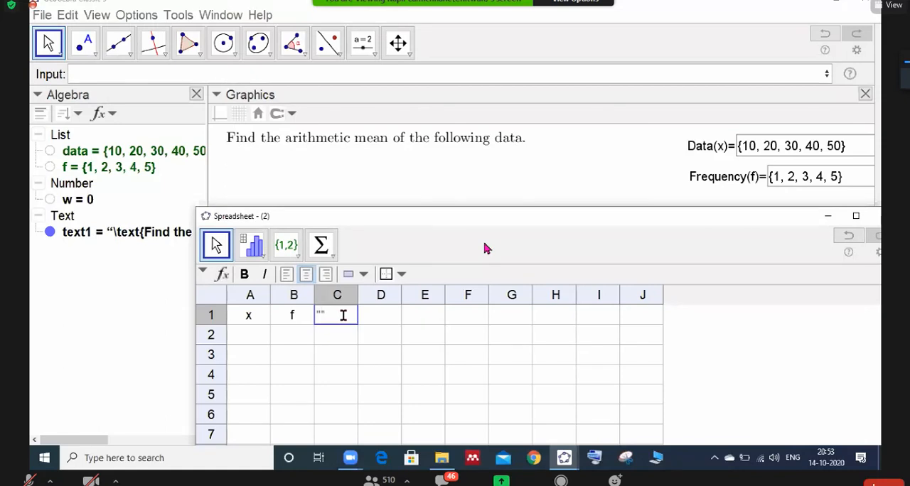
pyautogui.write('f x')
pyautogui.press('Return')
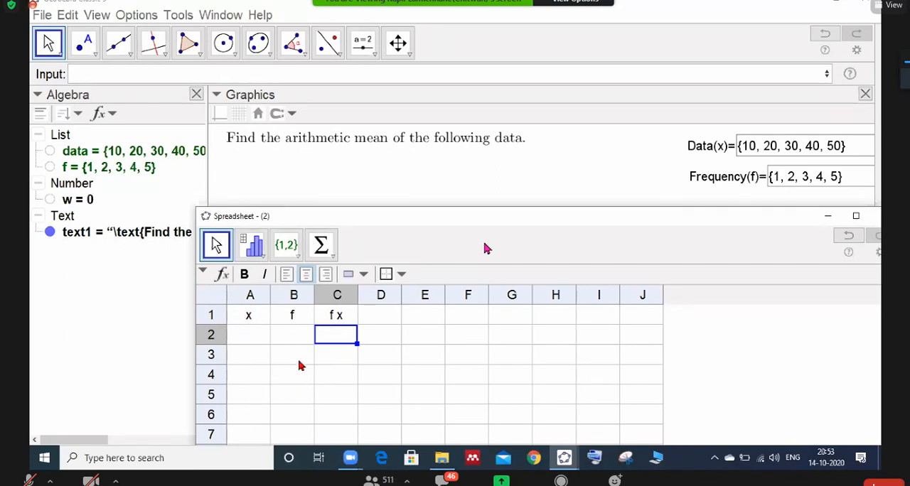
# - Begin the formula =Element(data,) in cell A2, leaving the position argument blank
pyautogui.click(251, 338)
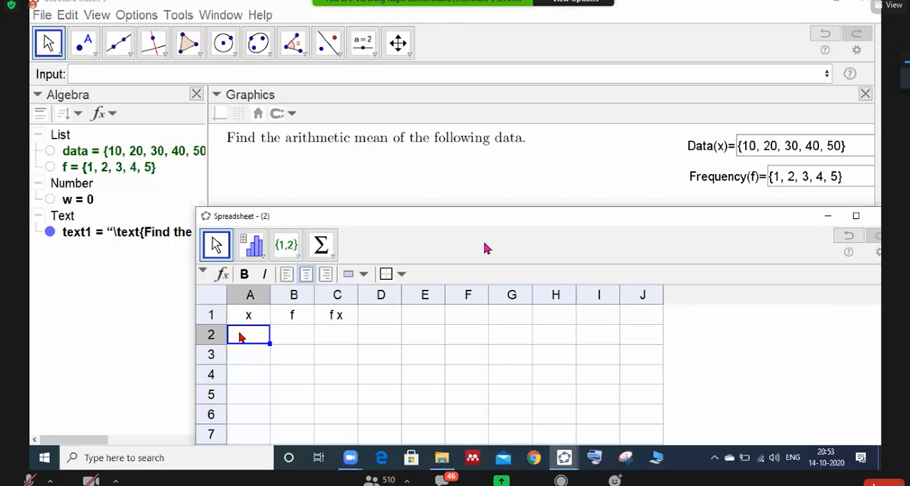
pyautogui.write('=')
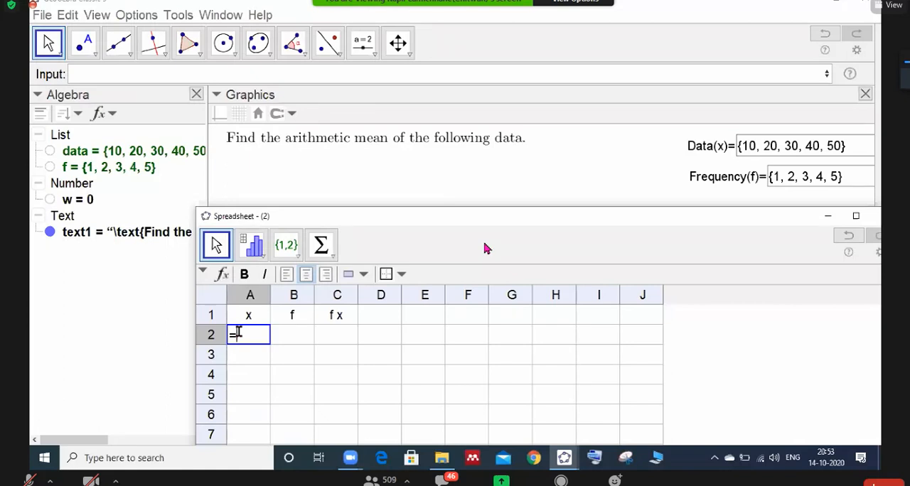
pyautogui.write('Eleme')
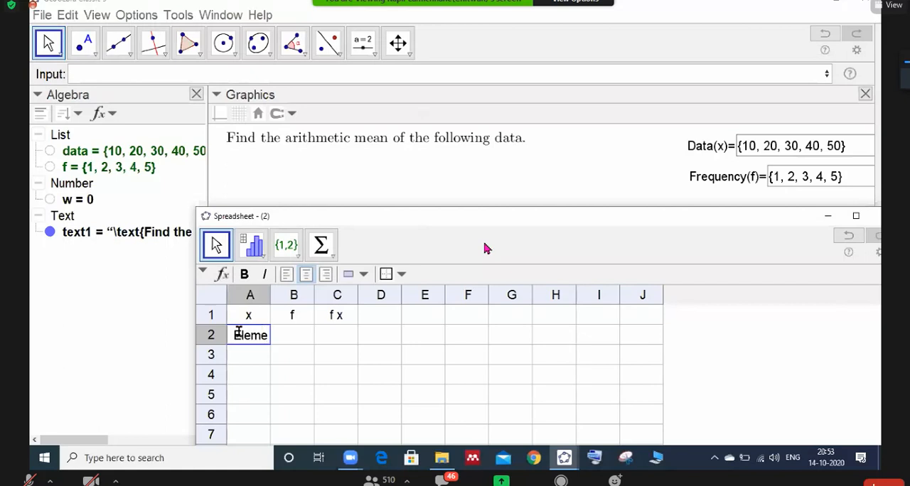
pyautogui.write('nt(')
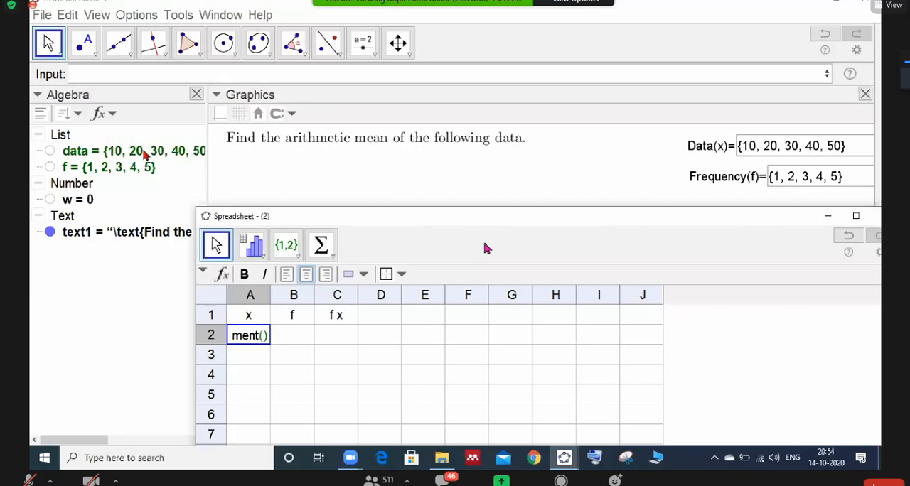
pyautogui.write('da')
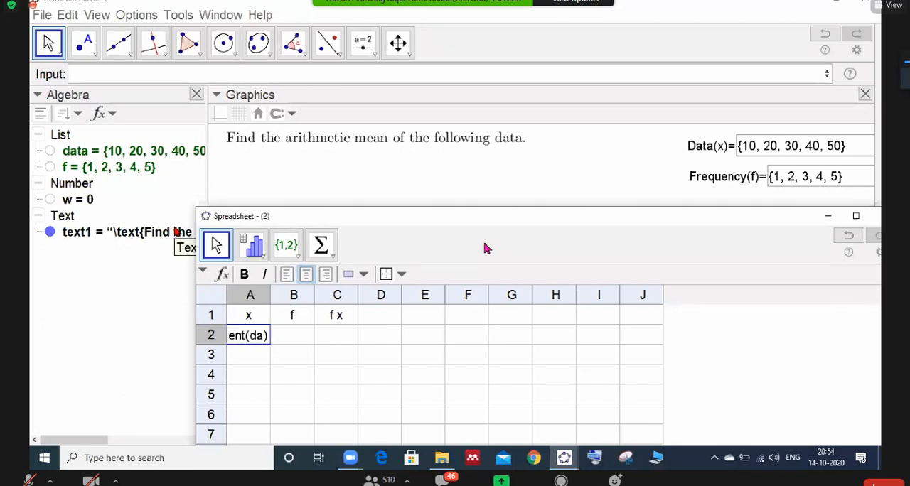
pyautogui.write('ta,')
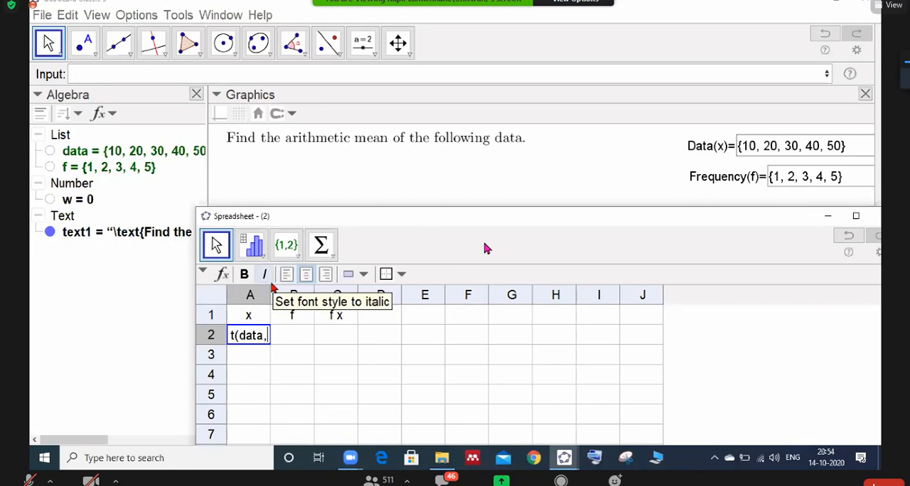
# - Widen column A slightly and show the spreadsheet's formula bar
pyautogui.moveTo(271, 291)
pyautogui.mouseDown()
pyautogui.moveTo(296, 288)
pyautogui.moveTo(231, 307)
pyautogui.moveTo(246, 290)
pyautogui.moveTo(280, 294)
pyautogui.mouseUp()
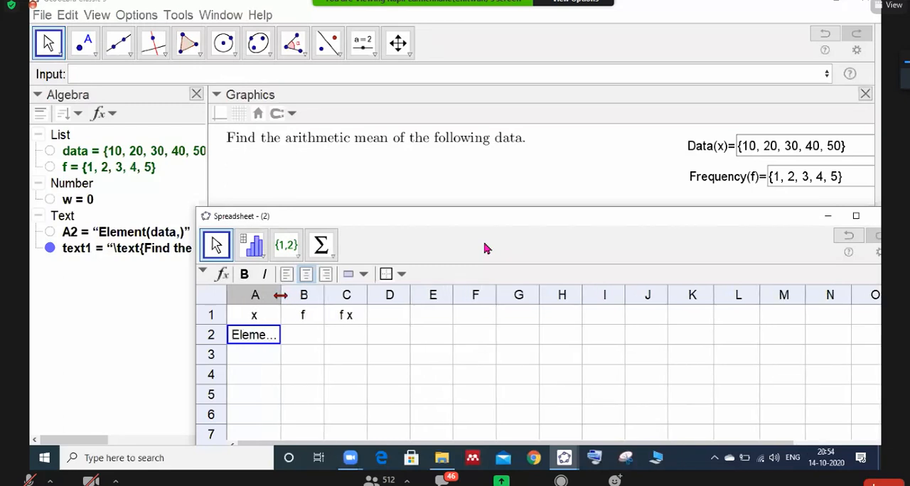
pyautogui.click(222, 274)
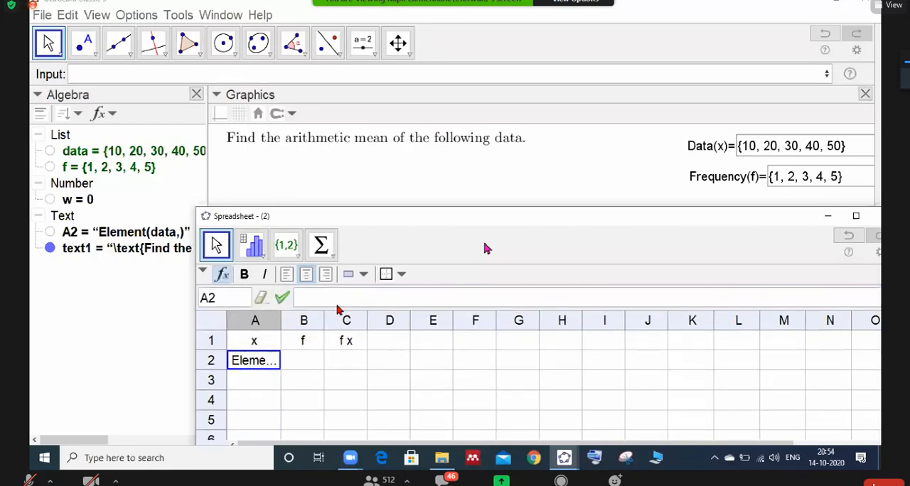
# - Turn off Fix Object for the text object A2
pyautogui.click(273, 363)
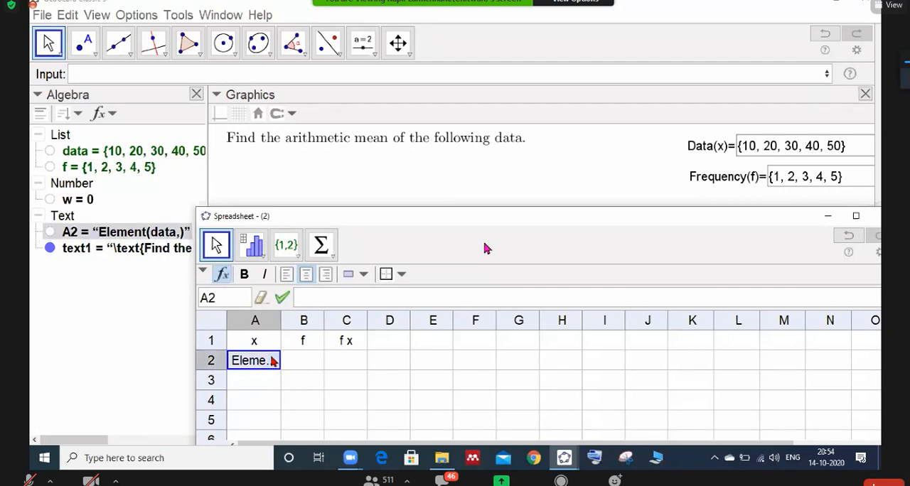
pyautogui.click(270, 364)
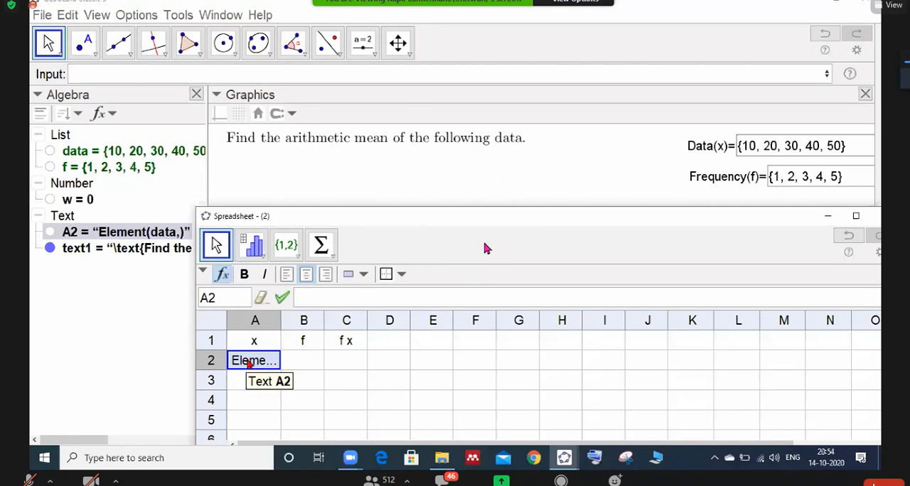
pyautogui.rightClick(135, 233)
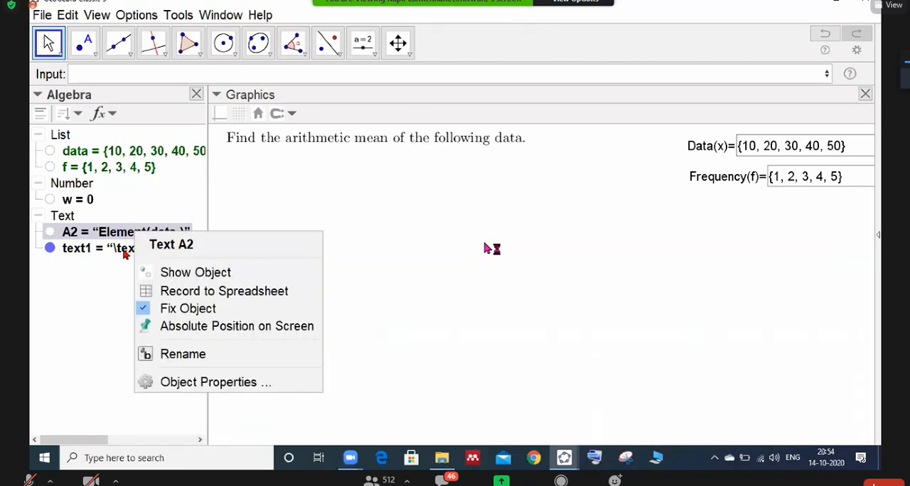
pyautogui.click(190, 310)
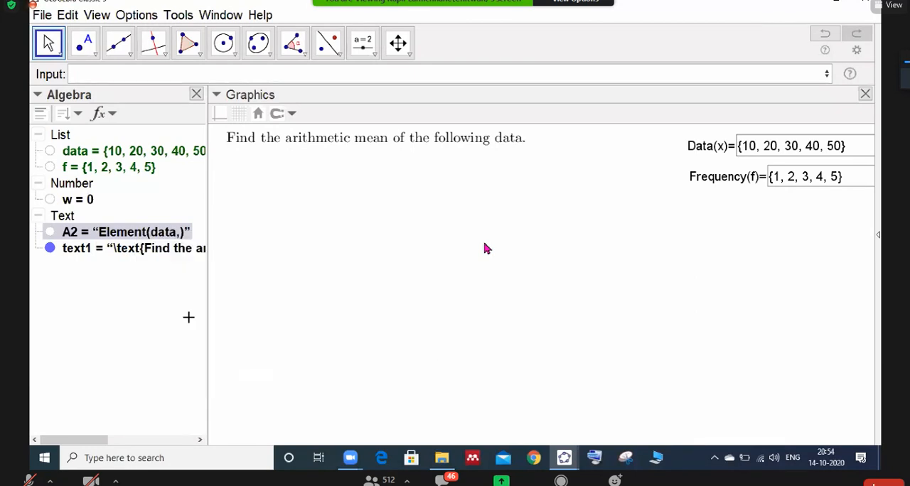
# - Bring the Spreadsheet window back up and delete the faulty Element text from cell A2
pyautogui.click(98, 15)
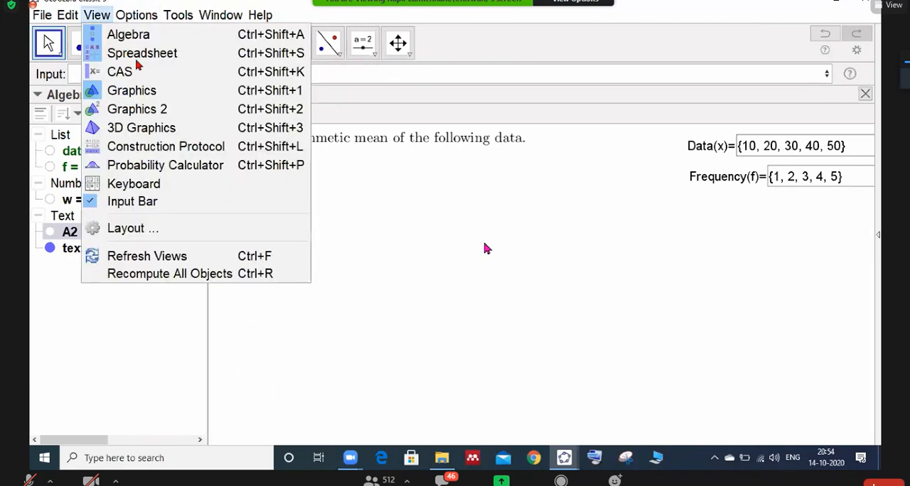
pyautogui.click(144, 55)
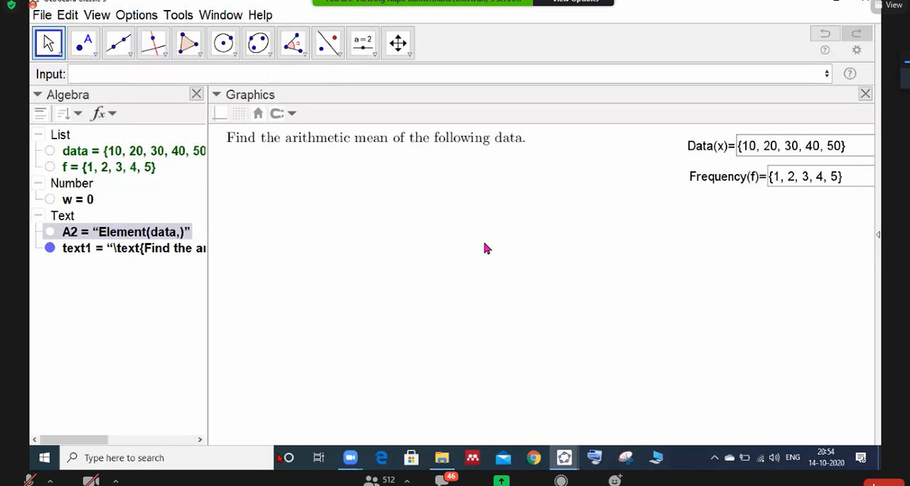
pyautogui.click(98, 15)
pyautogui.click(122, 55)
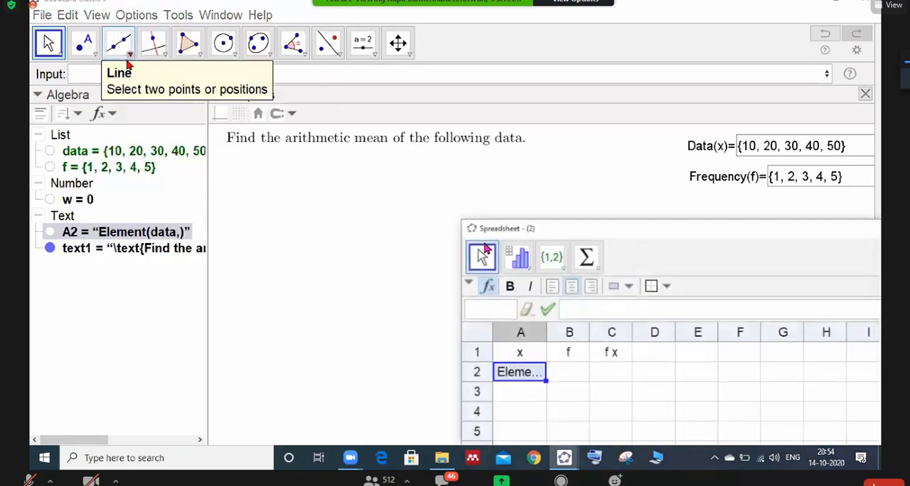
pyautogui.click(506, 372)
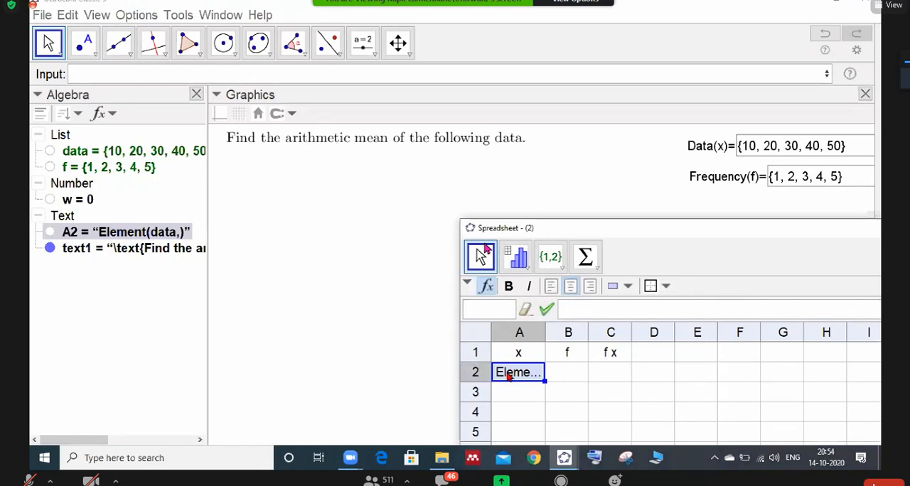
pyautogui.press('Delete')
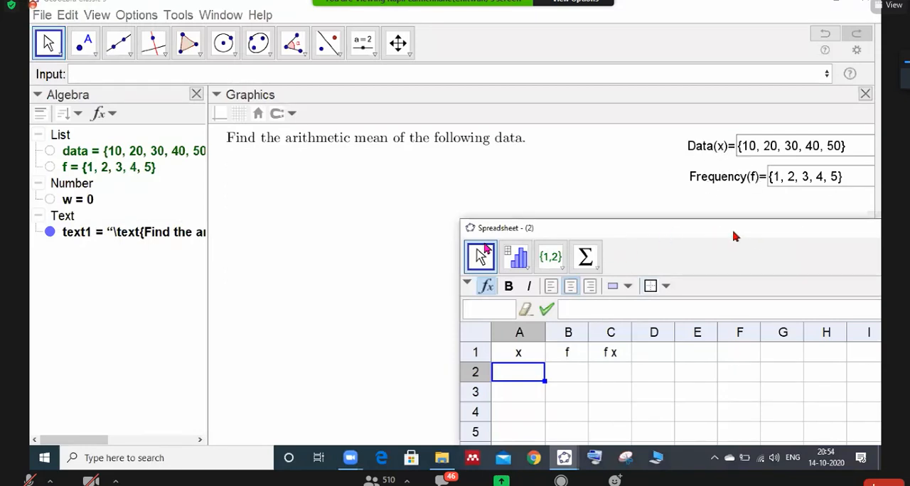
pyautogui.click(670, 136)
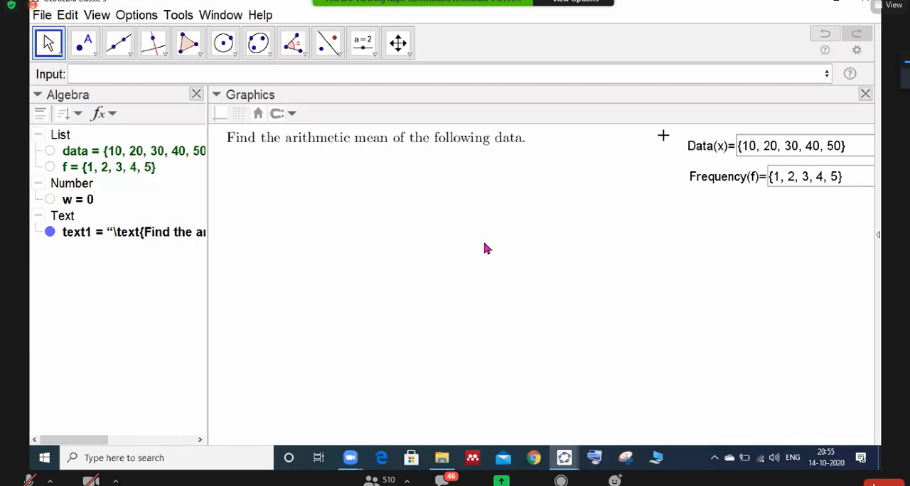
pyautogui.click(374, 57)
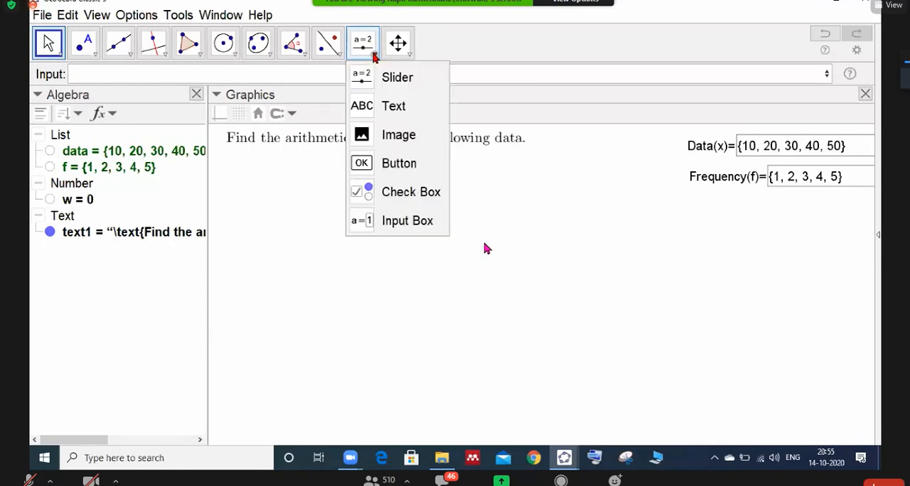
pyautogui.click(373, 224)
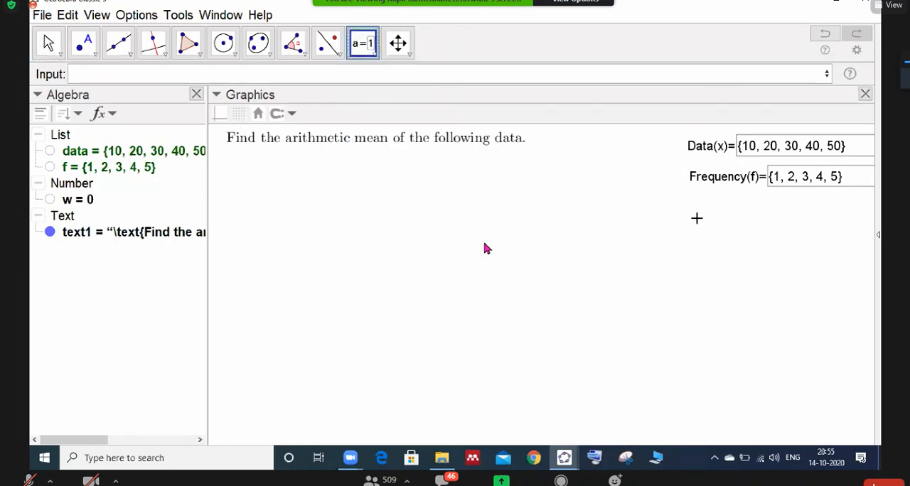
pyautogui.click(486, 248)
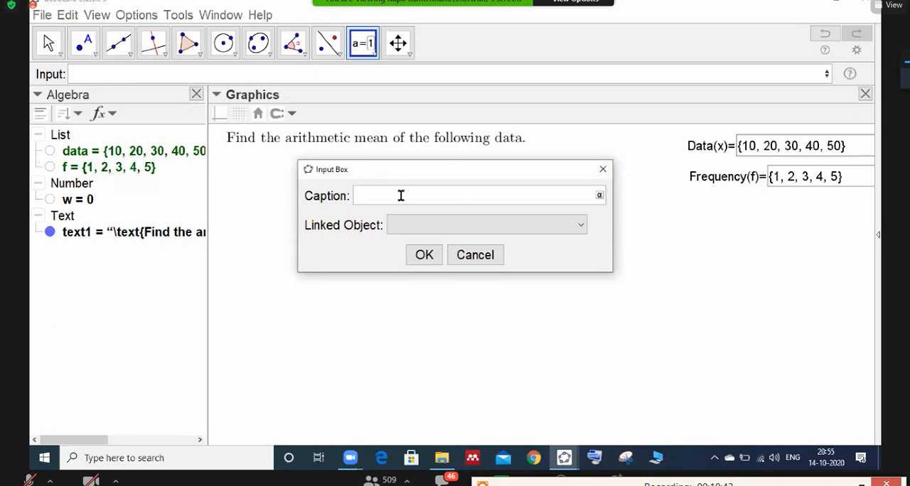
# - Widen the Algebra view enough to show the whole data list, and reopen the Spreadsheet window below the heading text
pyautogui.moveTo(849, 240); pyautogui.dragTo(159, 123)
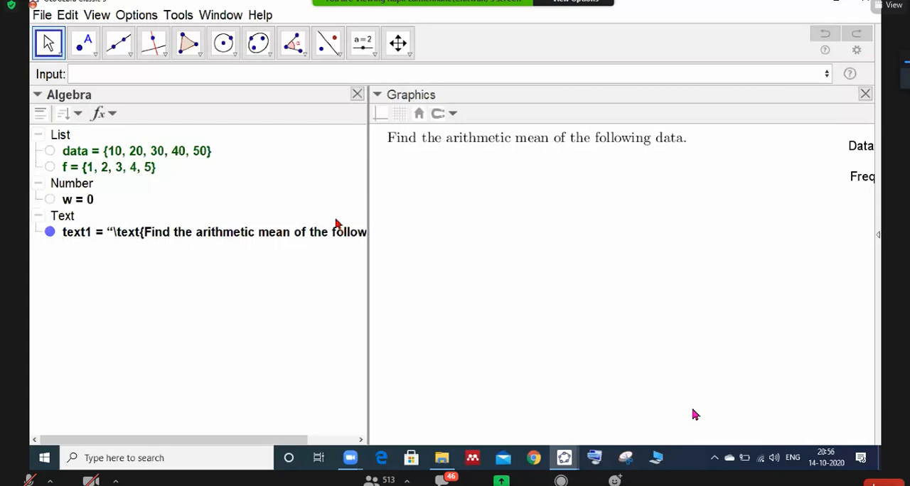
pyautogui.moveTo(368, 195); pyautogui.dragTo(222, 189)
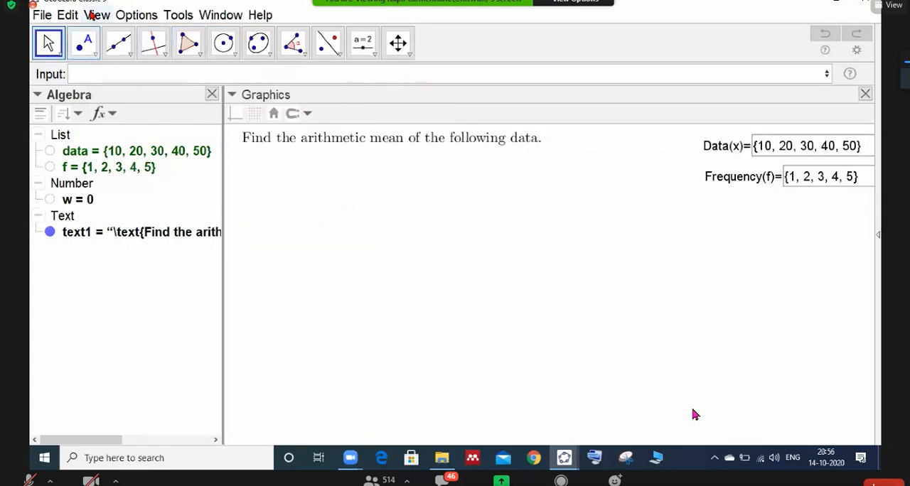
pyautogui.click(97, 15)
pyautogui.click(142, 54)
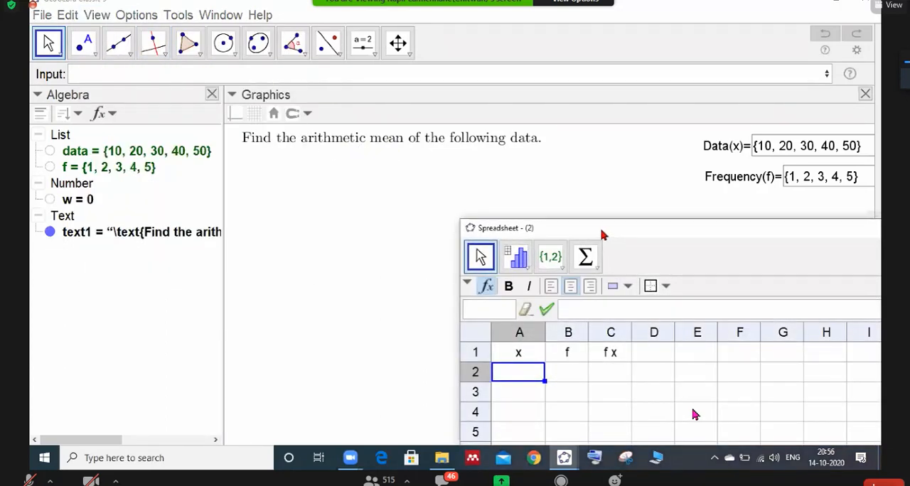
pyautogui.moveTo(602, 234); pyautogui.dragTo(374, 207)
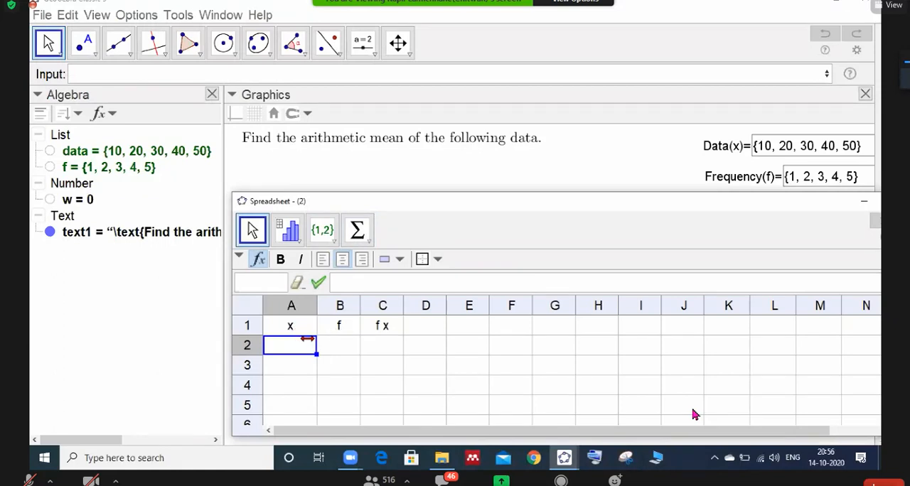
# - Enter the formula =Element(data,1) in cell A2
pyautogui.click(337, 283)
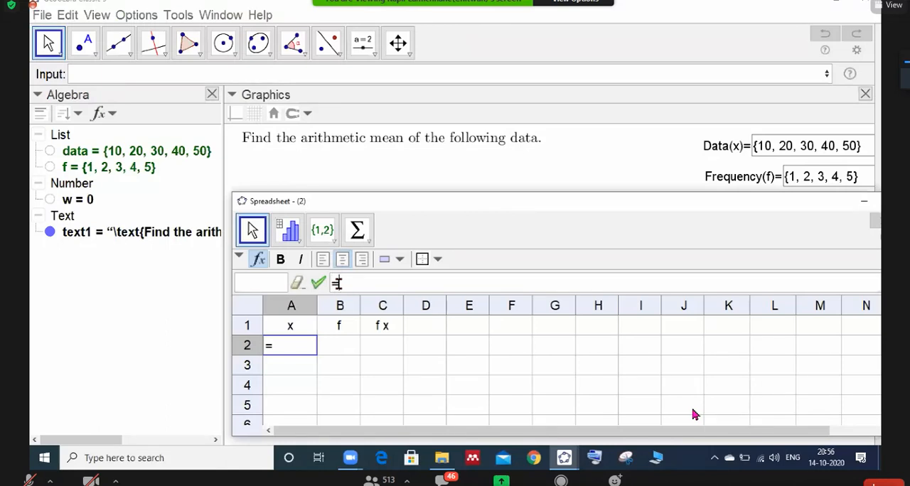
pyautogui.write('=Elem')
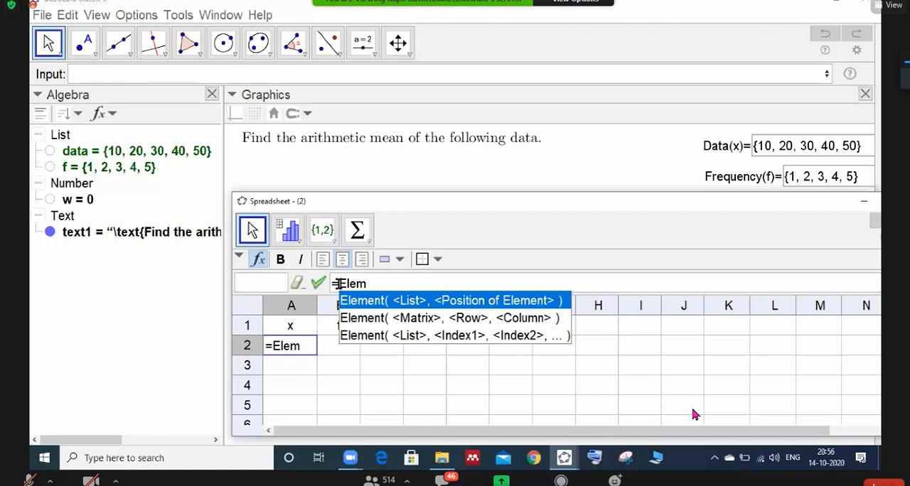
pyautogui.write('ent')
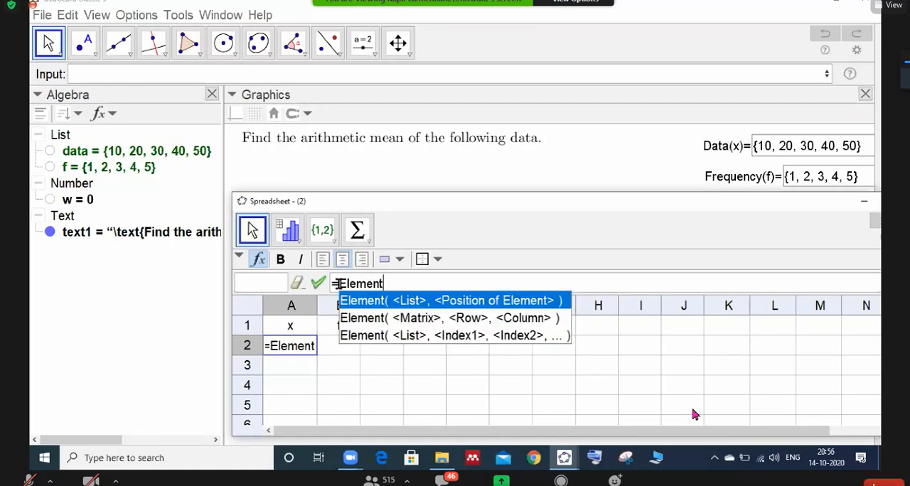
pyautogui.press('Escape')
pyautogui.write('(')
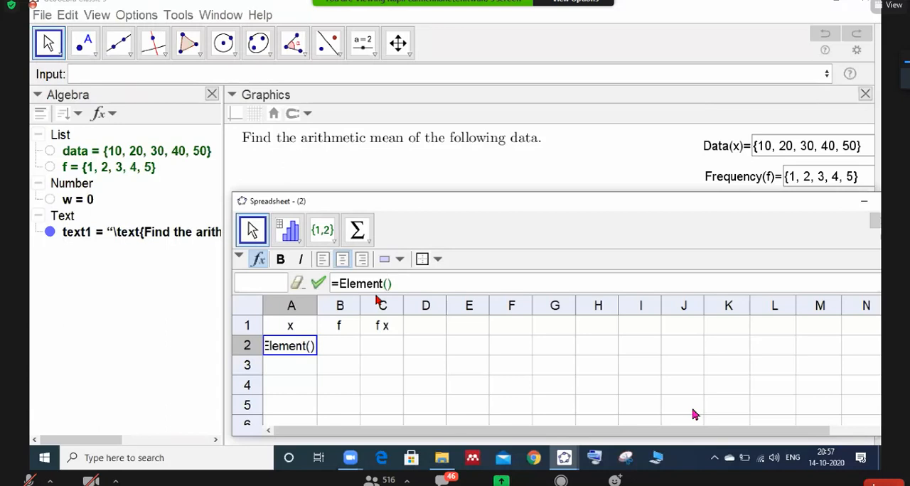
pyautogui.write('data,')
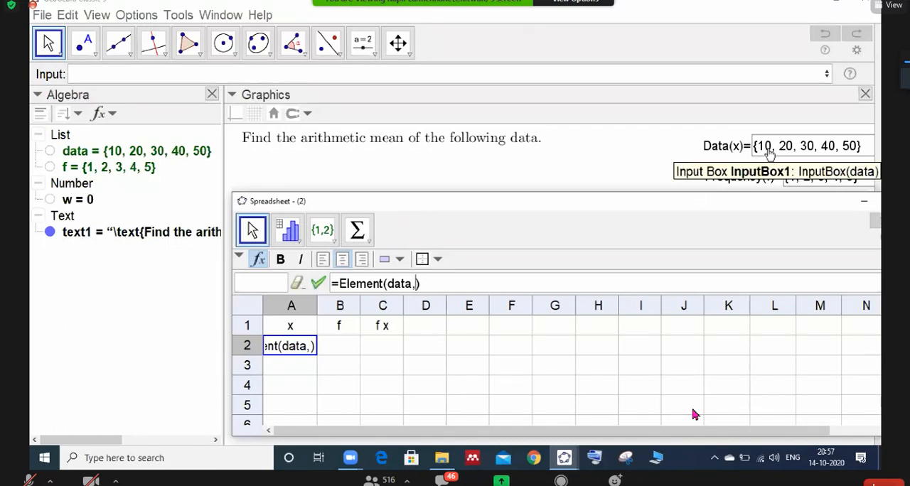
pyautogui.write('1')
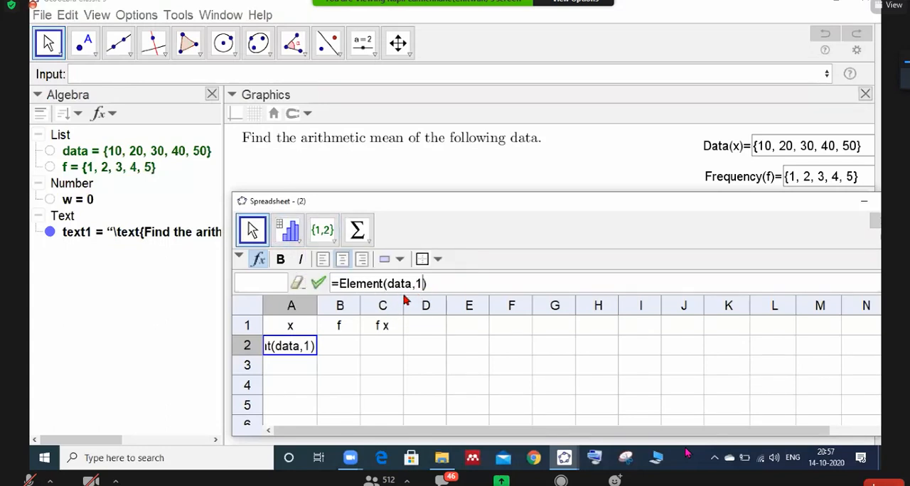
pyautogui.press('Return')
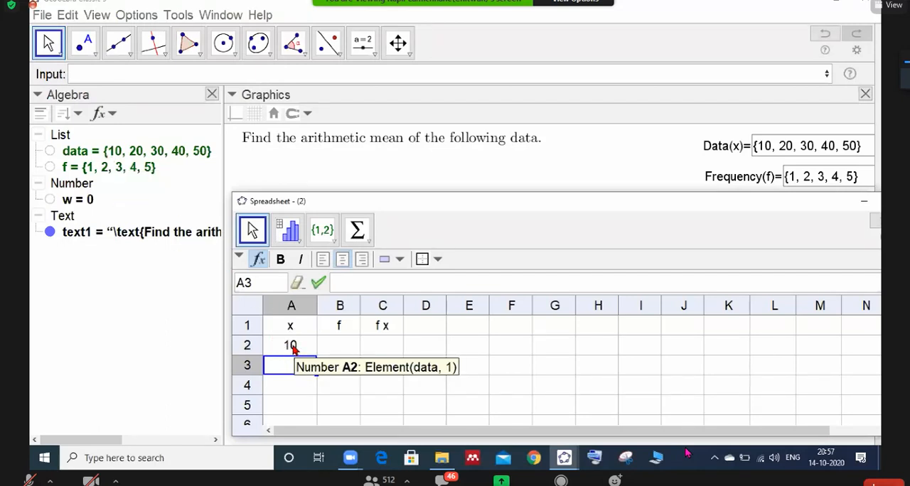
# - Fill the formula of cell A2 down to A9 and make the Spreadsheet window taller to show all filled rows
pyautogui.click(293, 347)
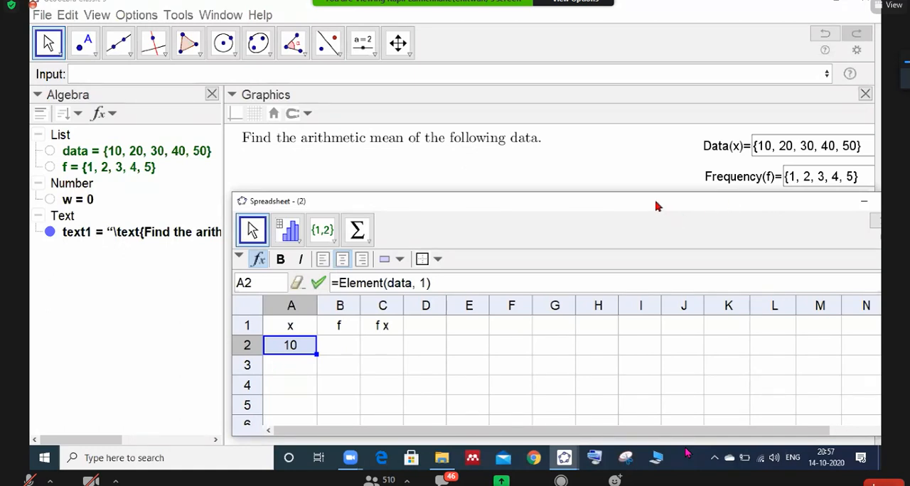
pyautogui.moveTo(658, 206); pyautogui.dragTo(619, 167)
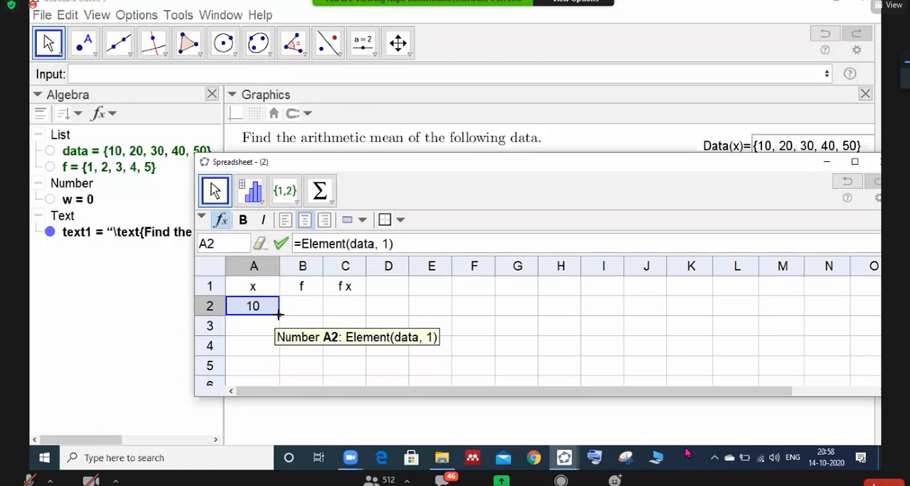
pyautogui.moveTo(278, 315); pyautogui.dragTo(277, 337)
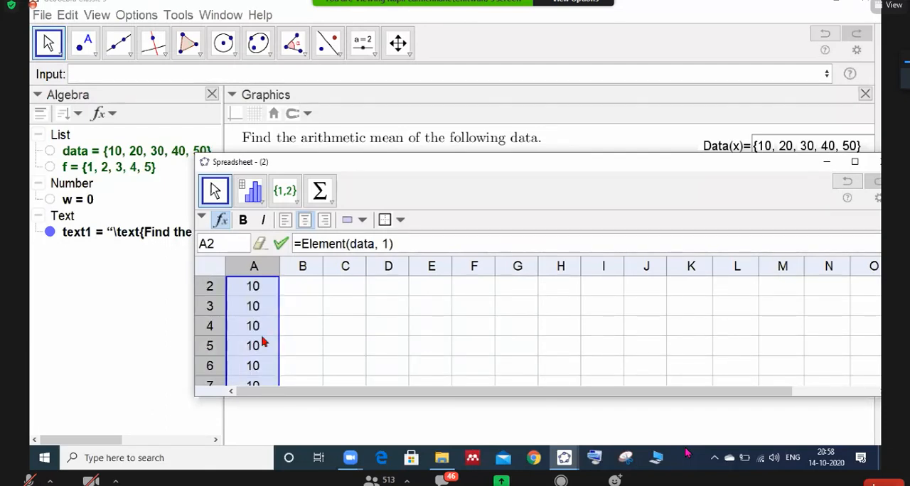
pyautogui.scroll(1, 263, 342)
pyautogui.moveTo(523, 163); pyautogui.dragTo(446, 83)
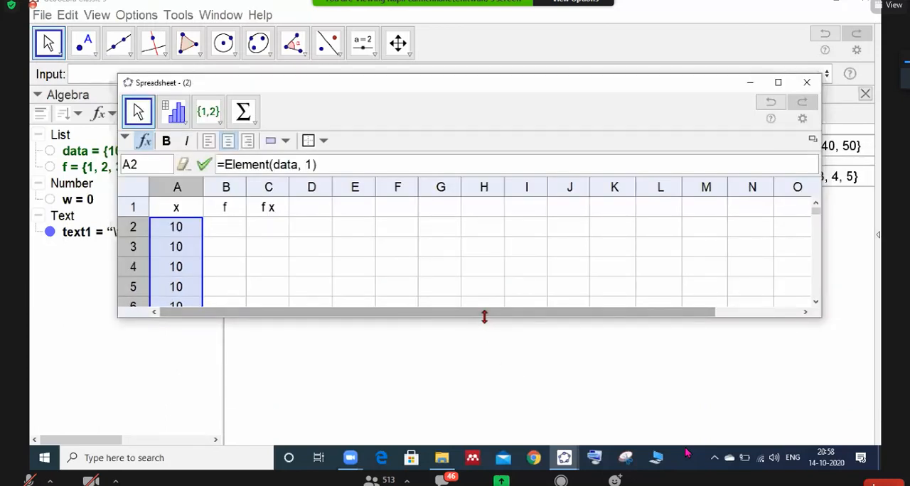
pyautogui.moveTo(484, 317); pyautogui.dragTo(484, 411)
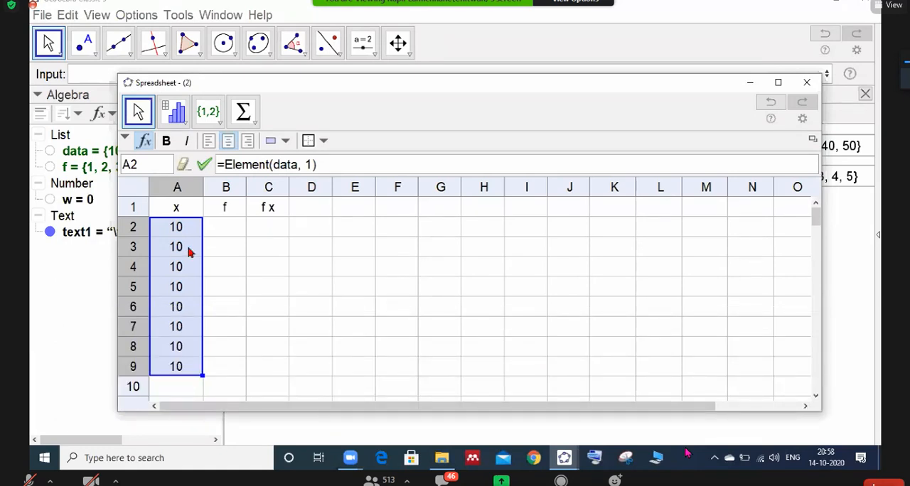
# - Change the formula in cell A3 to =Element(data, 2), moving the Spreadsheet window down to uncover the data list
pyautogui.click(192, 234)
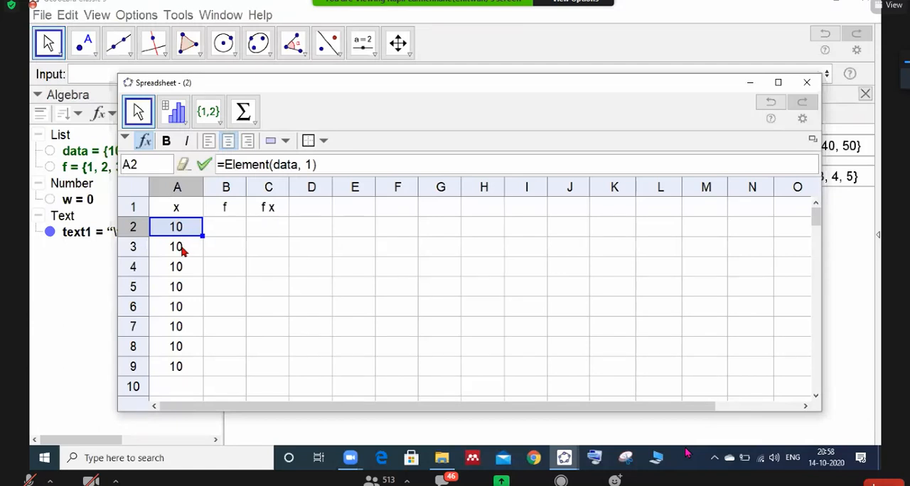
pyautogui.doubleClick(181, 248)
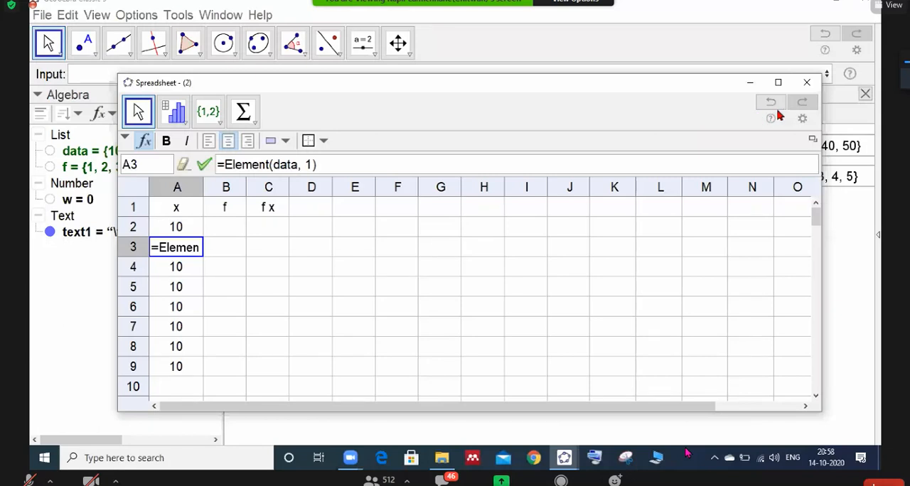
pyautogui.moveTo(680, 90); pyautogui.dragTo(686, 179)
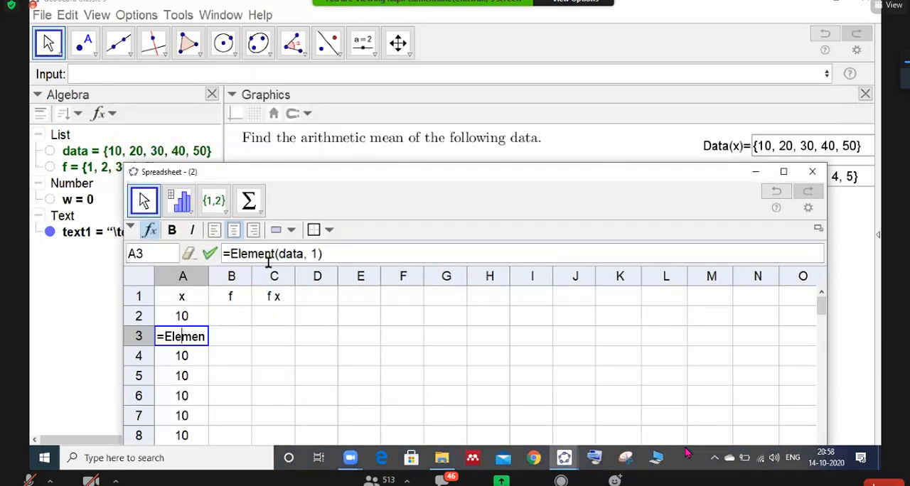
pyautogui.click(314, 254)
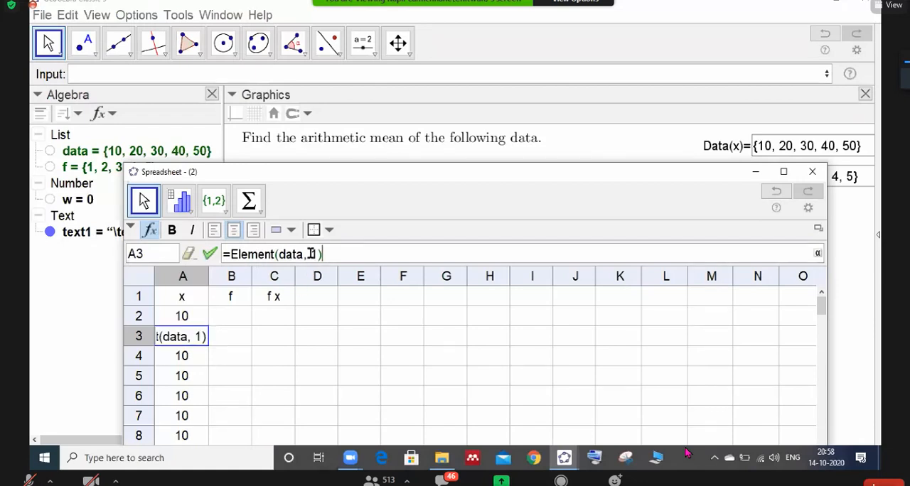
pyautogui.press('BackSpace')
pyautogui.write('2')
pyautogui.press('Return')
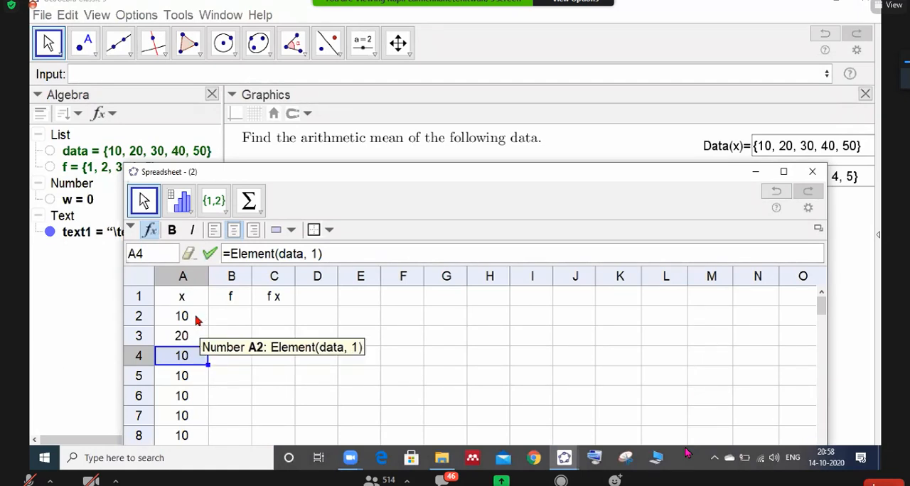
# - Change the formula in cell A4 to =Element(data, 3)
pyautogui.doubleClick(183, 356)
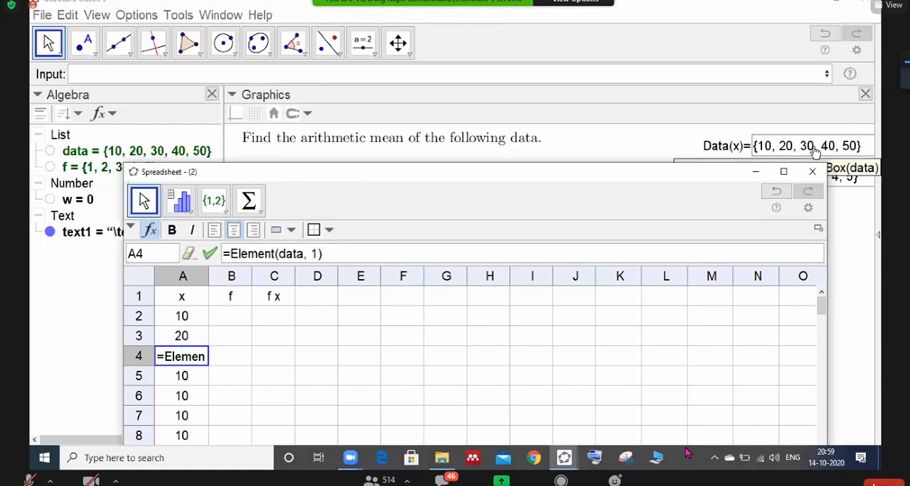
pyautogui.click(317, 256)
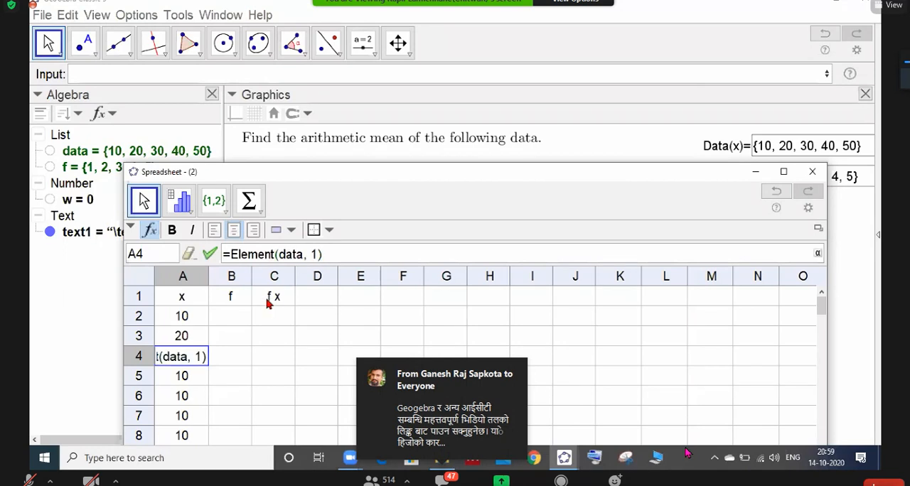
pyautogui.press('BackSpace')
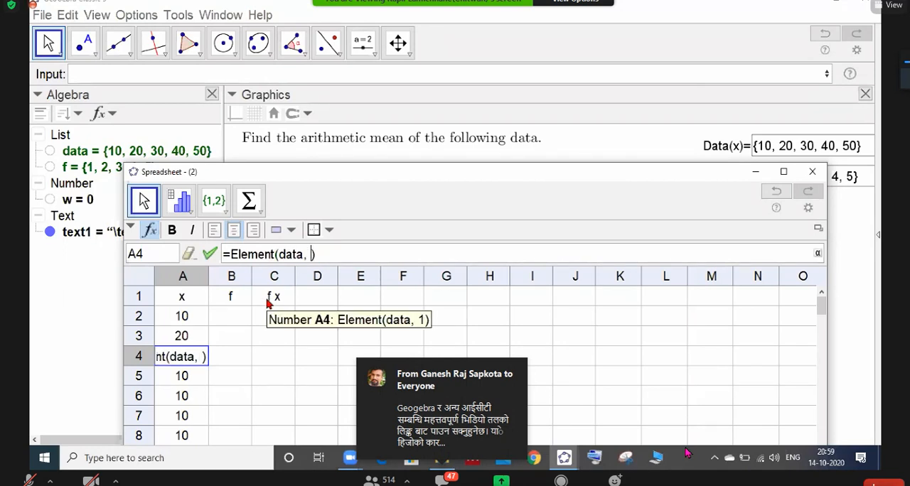
pyautogui.write('3')
pyautogui.press('Return')
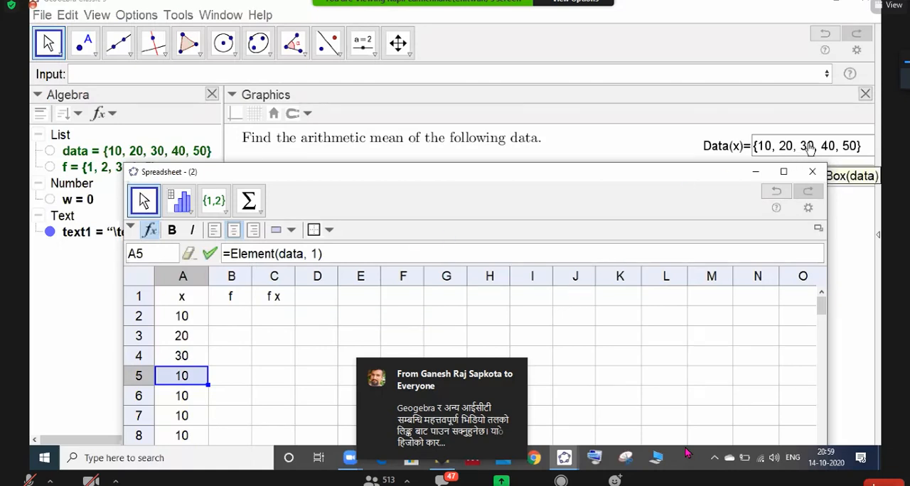
# - Change the formula in cell A5 to =Element(data, 4)
pyautogui.doubleClick(187, 375)
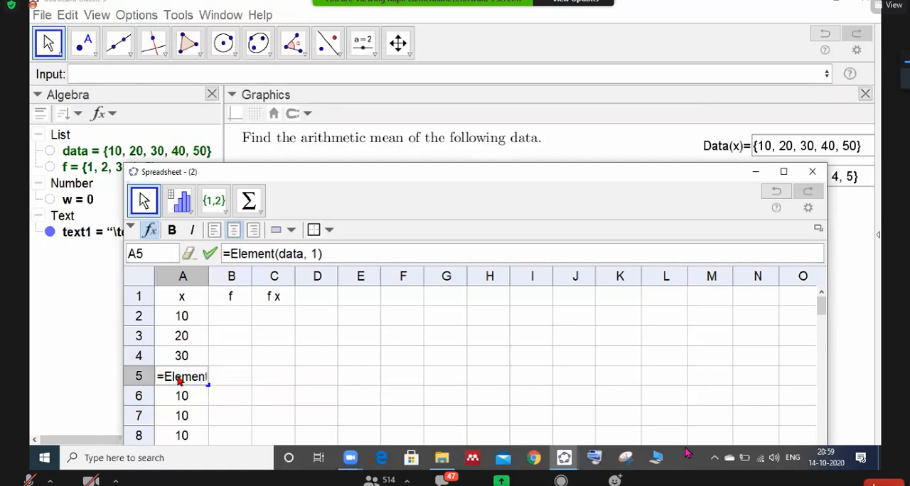
pyautogui.click(315, 256)
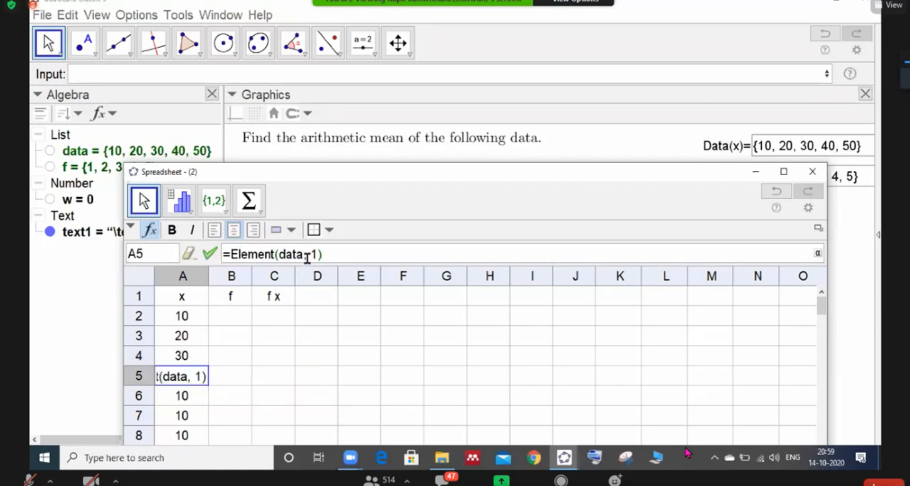
pyautogui.press('BackSpace')
pyautogui.write('4')
pyautogui.press('Return')
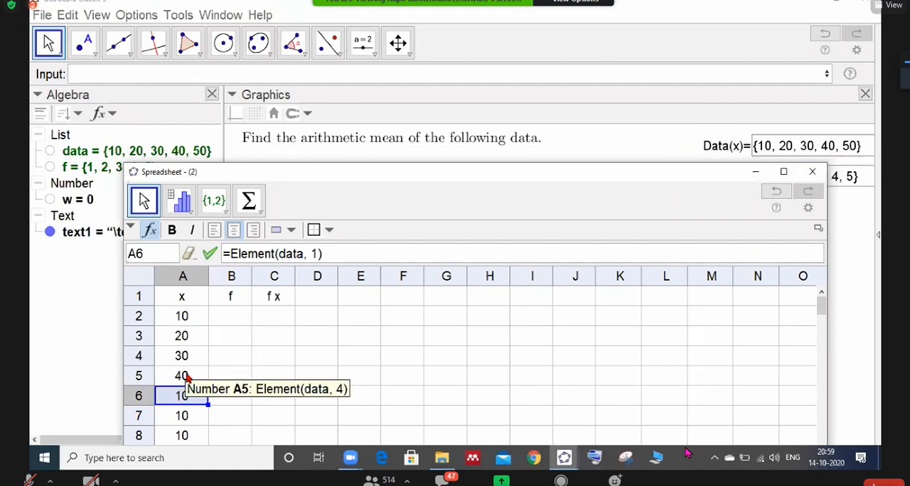
# - Change the formula in cell A6 to =Element(data, 5)
pyautogui.doubleClick(162, 402)
pyautogui.click(316, 253)
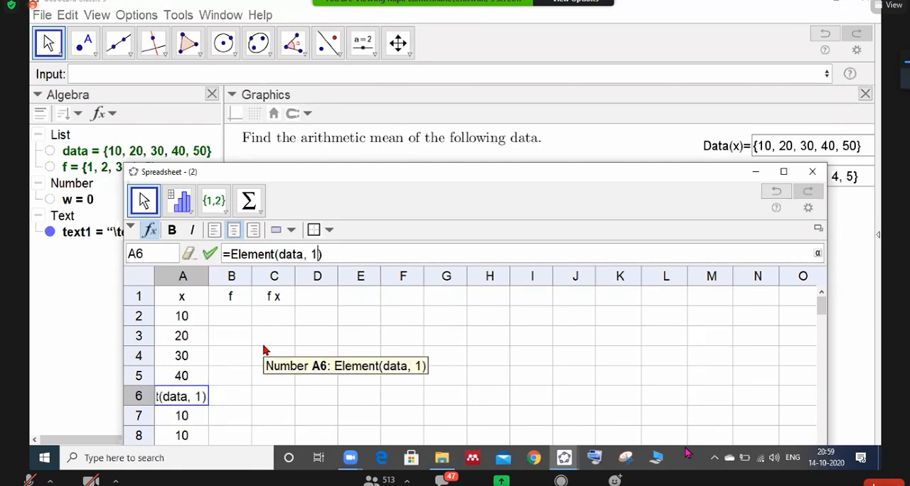
pyautogui.press('BackSpace')
pyautogui.write('5')
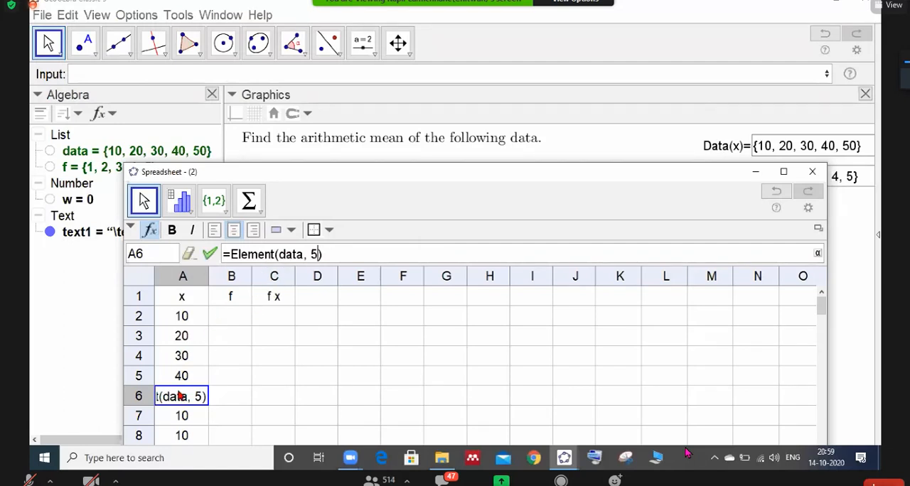
pyautogui.press('Return')
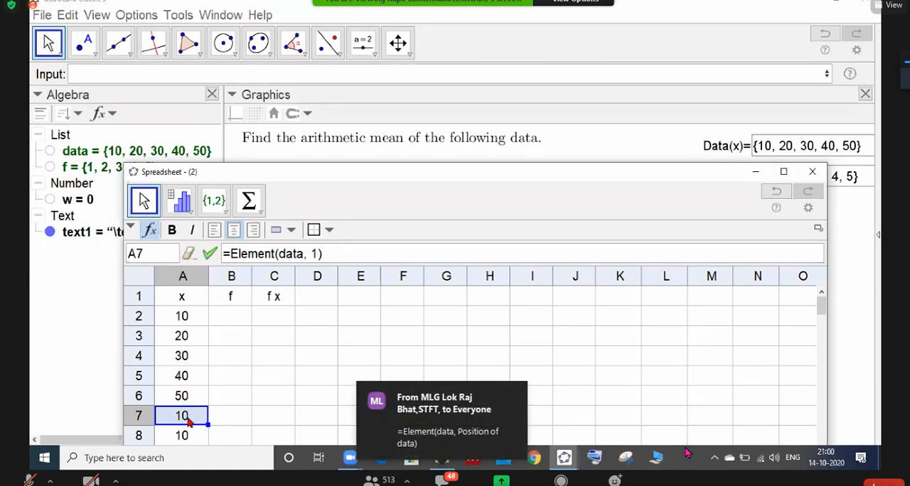
# - Clear the surplus copied formulas from cells A7 and A8 below the x values
pyautogui.moveTo(188, 421); pyautogui.dragTo(190, 435)
pyautogui.press('Delete')
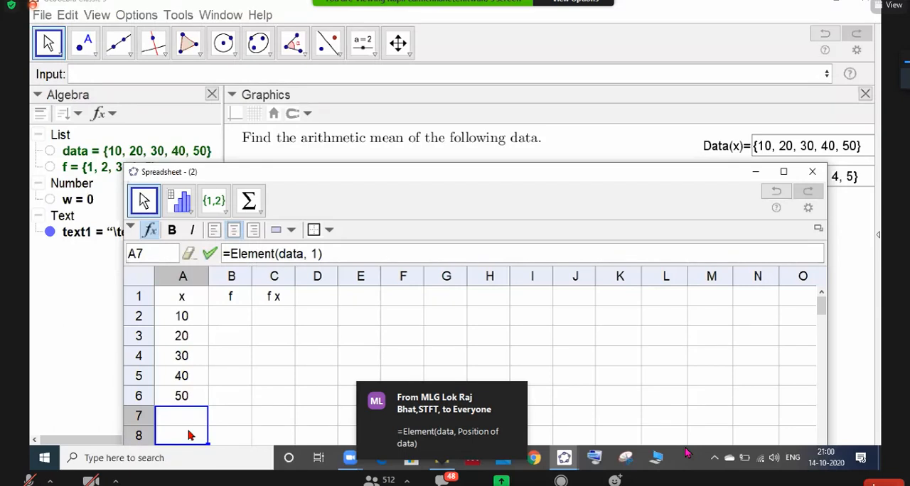
pyautogui.scroll(-3, 190, 435)
pyautogui.scroll(3, 190, 435)
# - Fill the formula of cell A2 across into cell B2 of the f column
pyautogui.click(187, 324)
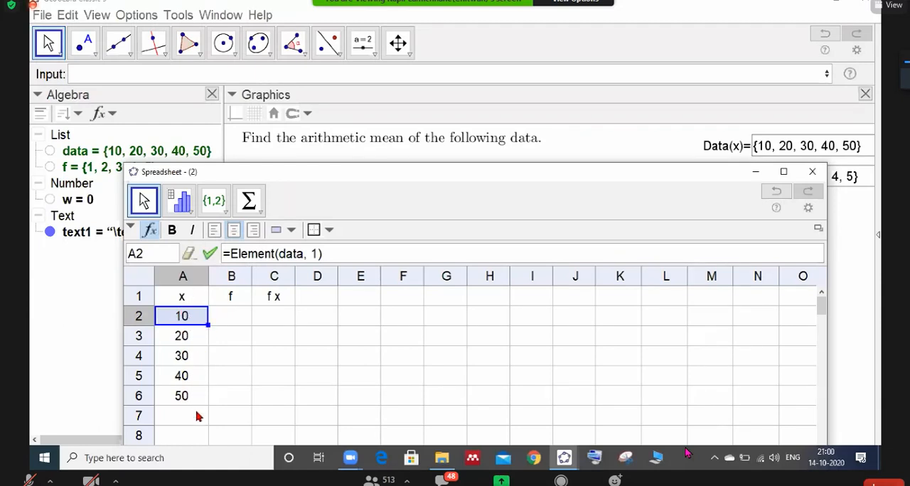
pyautogui.moveTo(224, 323); pyautogui.dragTo(236, 323)
pyautogui.moveTo(240, 329); pyautogui.dragTo(251, 330)
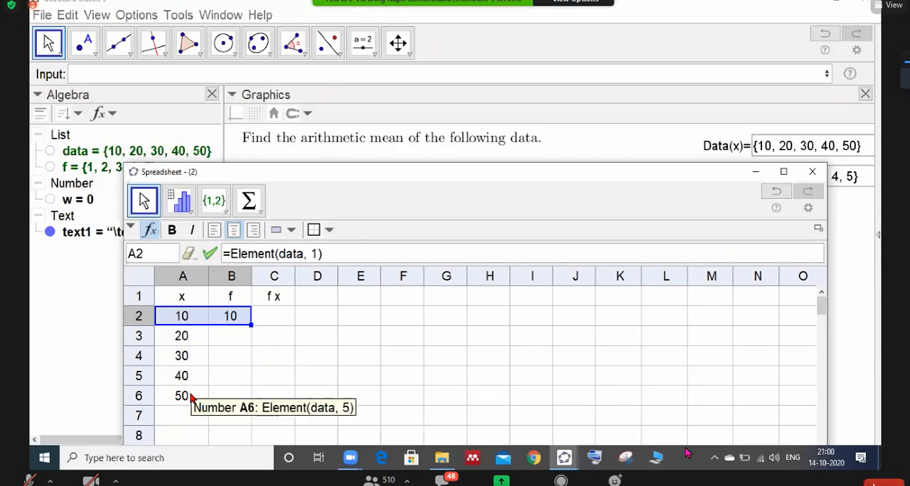
# - Change the formula in cell B2 to =Element(f, 1), moving the Spreadsheet window down to uncover the frequency list
pyautogui.doubleClick(234, 320)
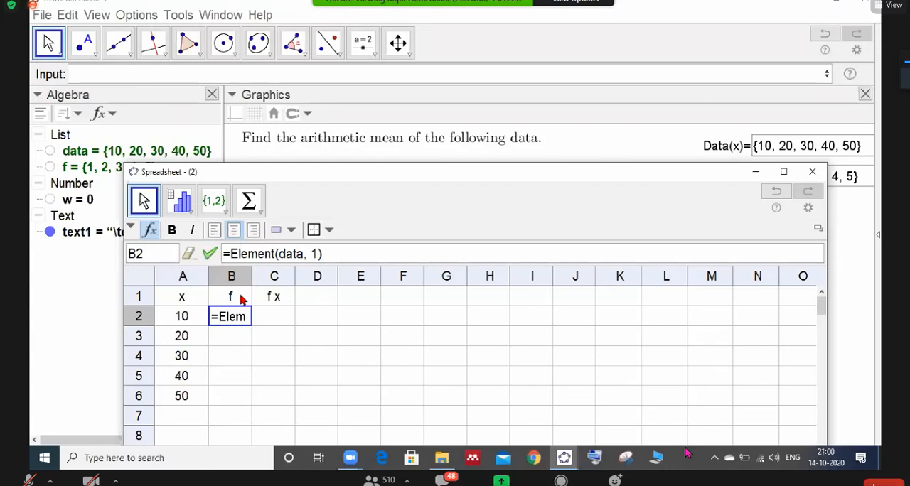
pyautogui.click(300, 256)
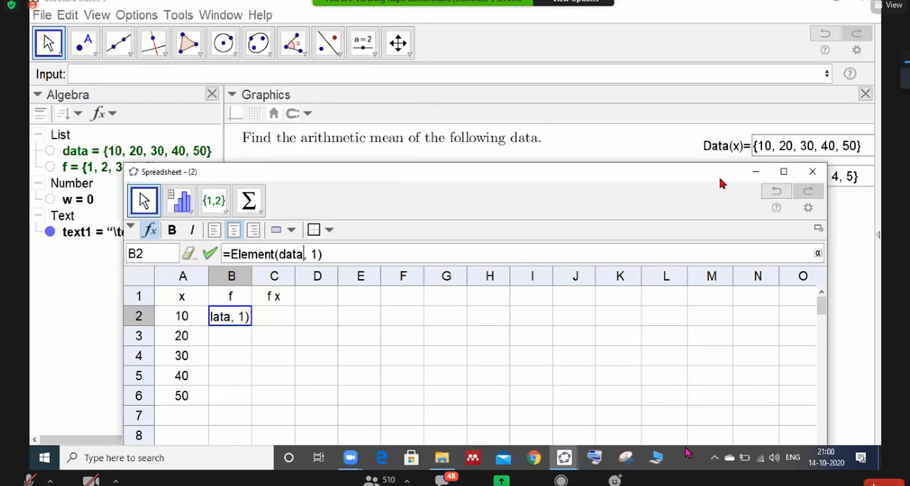
pyautogui.moveTo(720, 176); pyautogui.dragTo(727, 209)
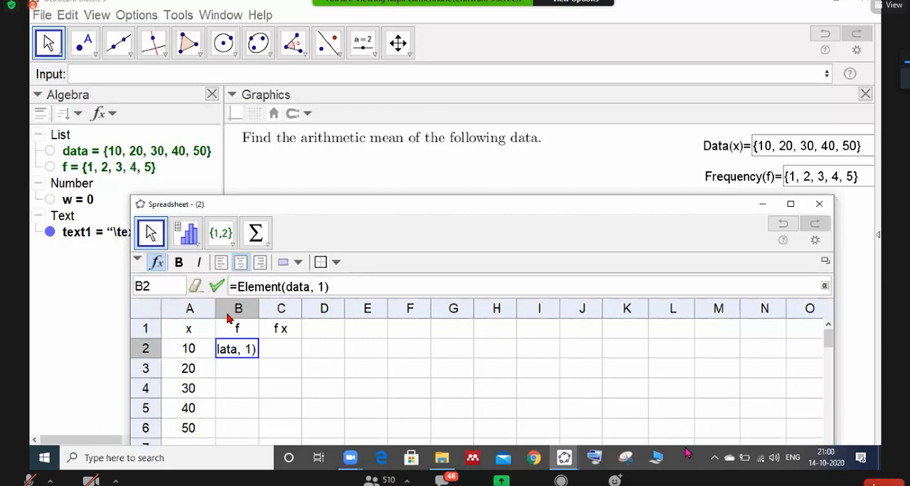
pyautogui.click(234, 355)
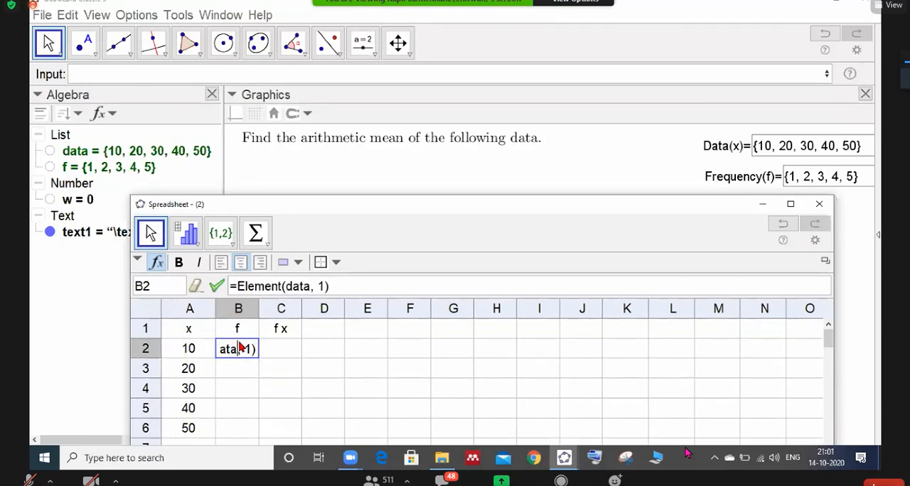
pyautogui.click(306, 289)
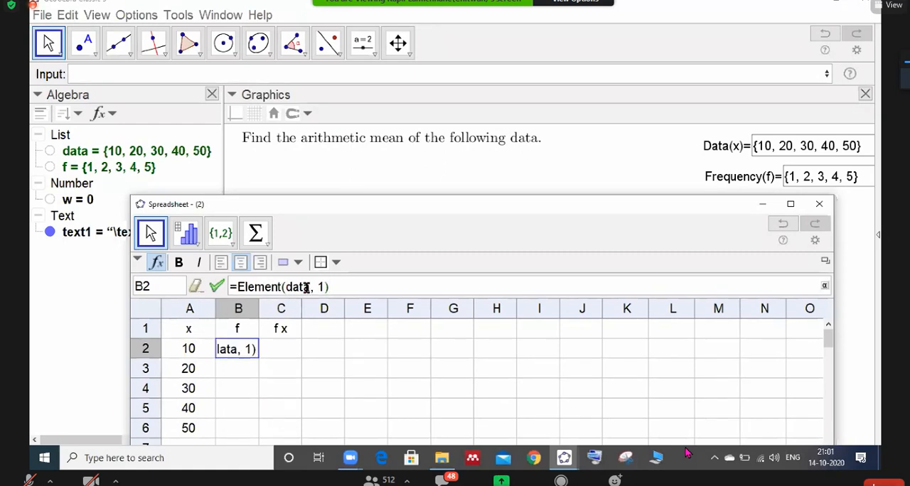
pyautogui.press('BackSpace')
pyautogui.press('BackSpace')
pyautogui.press('BackSpace')
pyautogui.press('BackSpace')
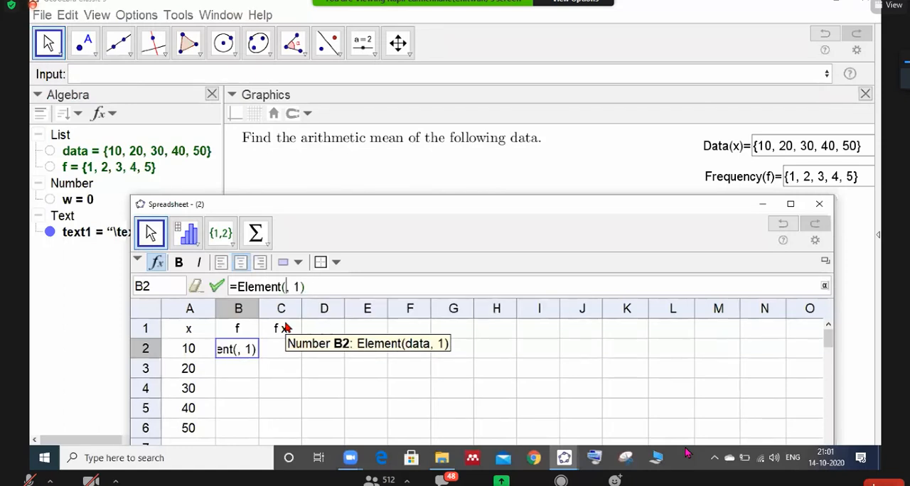
pyautogui.write('f')
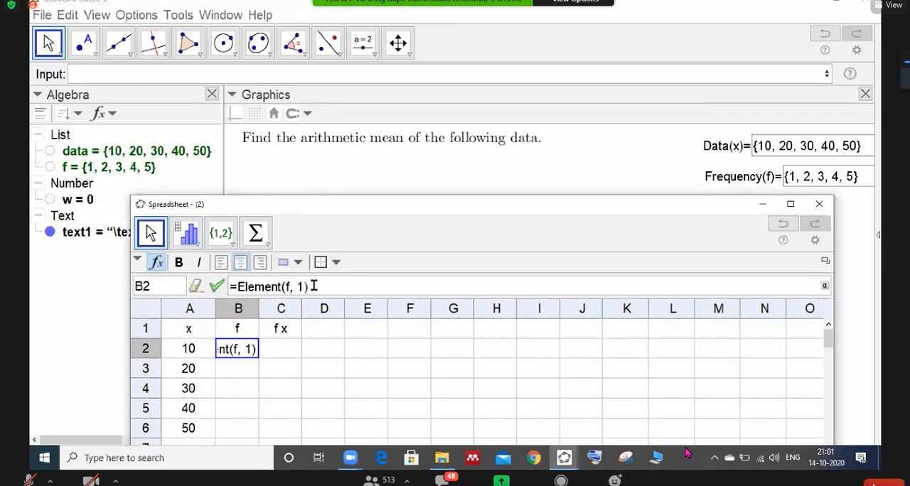
pyautogui.press('Return')
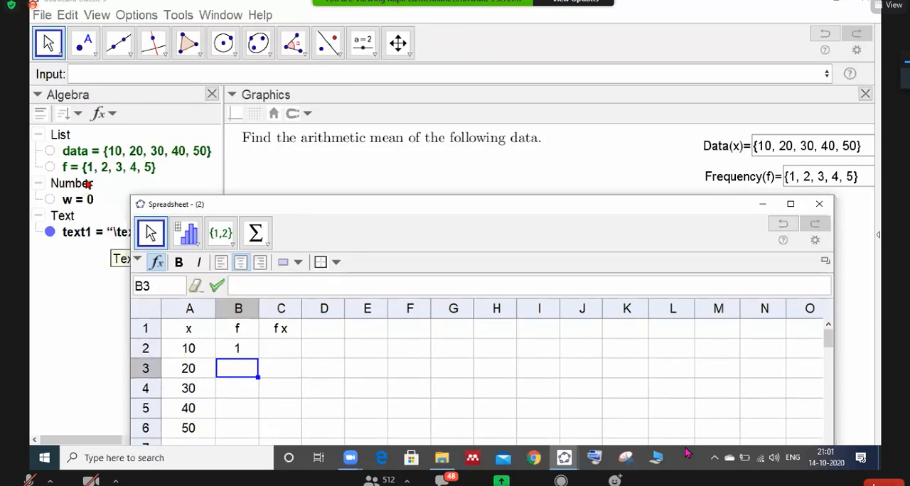
# - Fill the formula of cell B2 down to B6 and change cell B3 to =Element(f, 2)
pyautogui.click(246, 349)
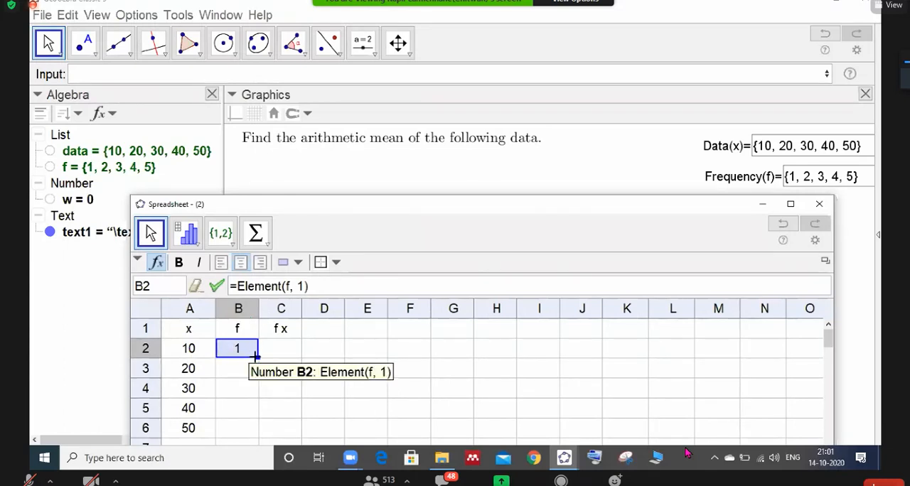
pyautogui.moveTo(257, 357); pyautogui.dragTo(242, 427)
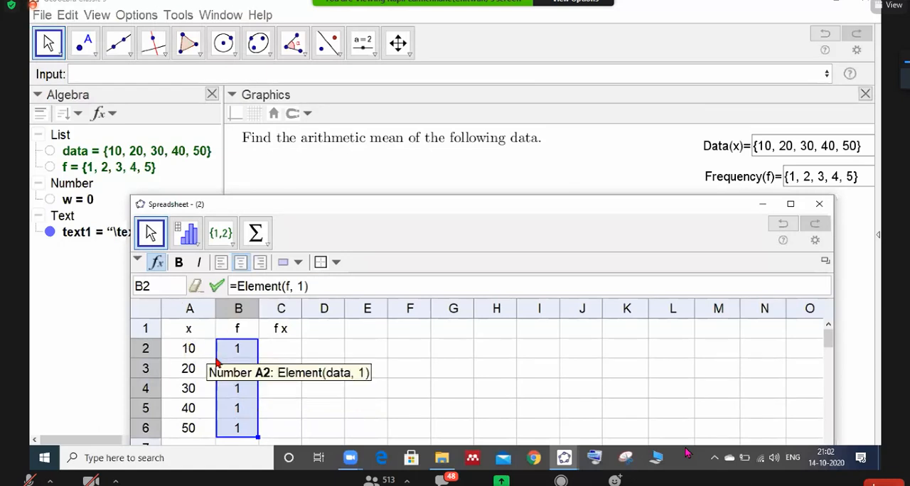
pyautogui.doubleClick(234, 369)
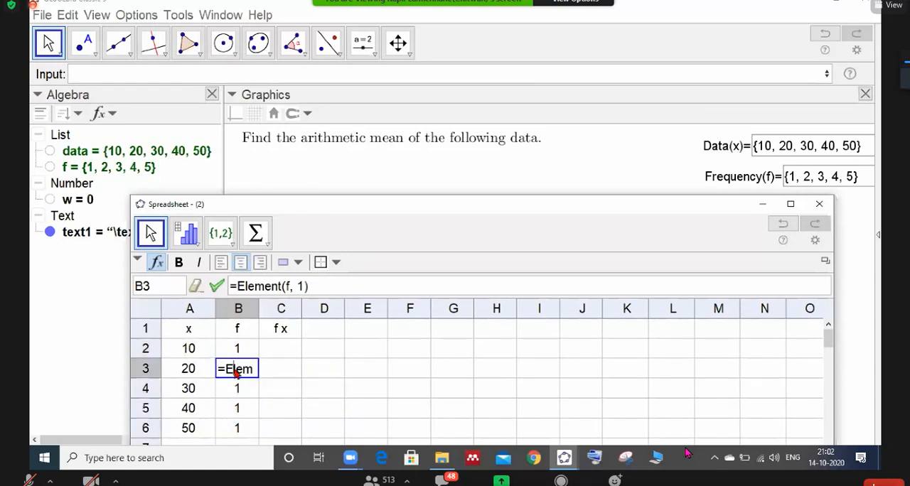
pyautogui.click(303, 286)
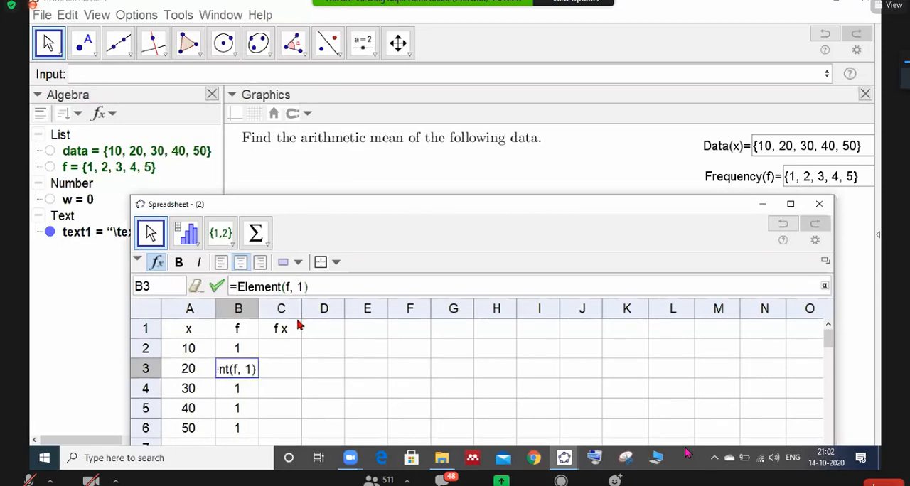
pyautogui.press('BackSpace')
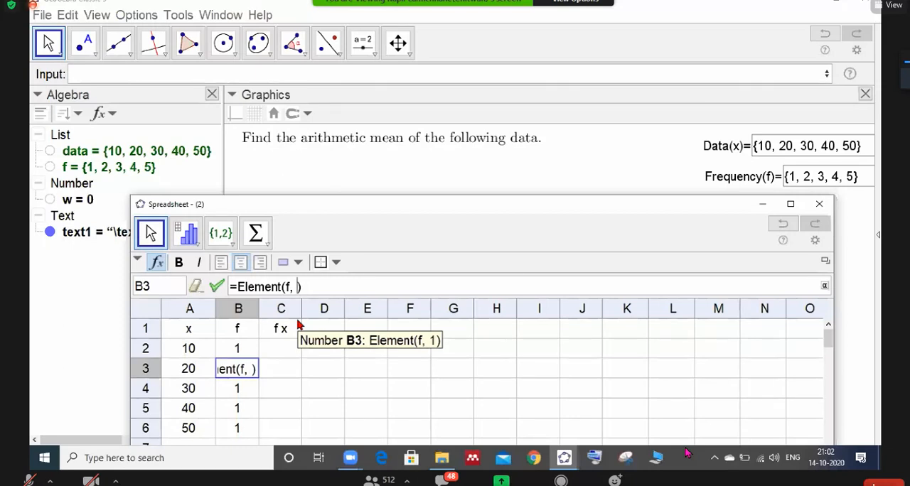
pyautogui.write('2')
pyautogui.press('Return')
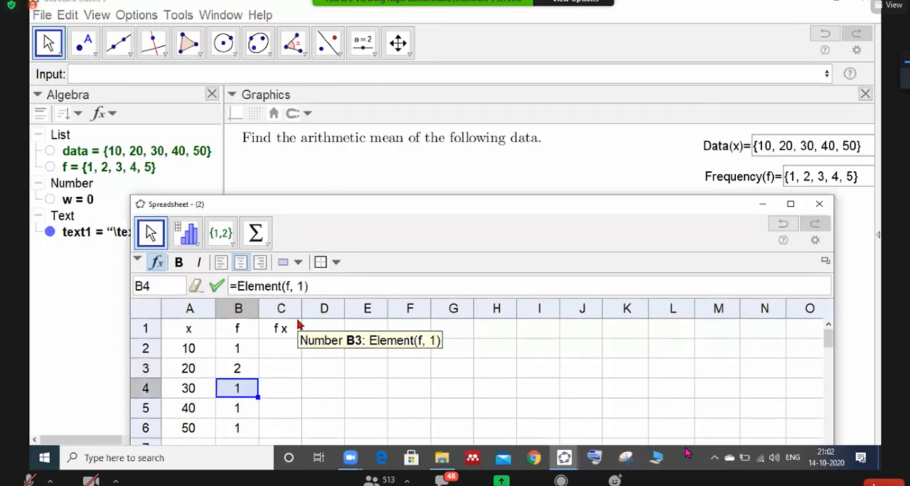
pyautogui.click(198, 332)
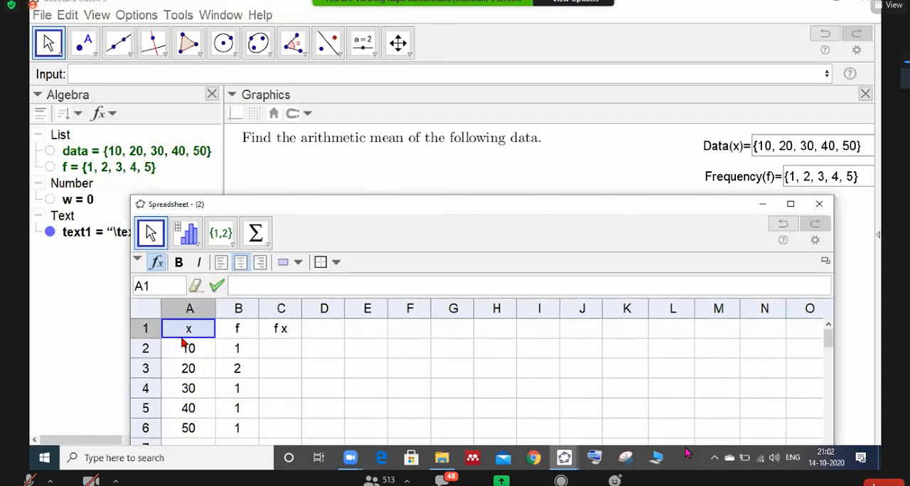
pyautogui.click(236, 328)
pyautogui.click(184, 328)
pyautogui.click(386, 331)
pyautogui.click(739, 327)
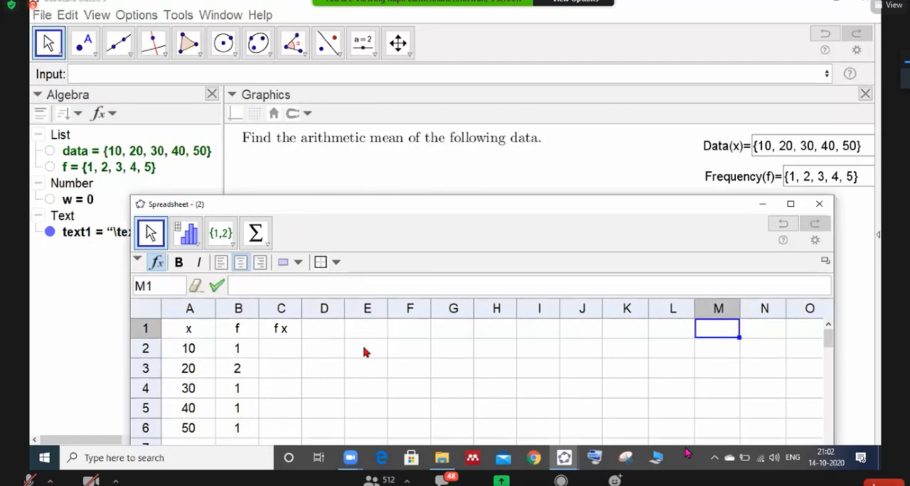
pyautogui.click(204, 332)
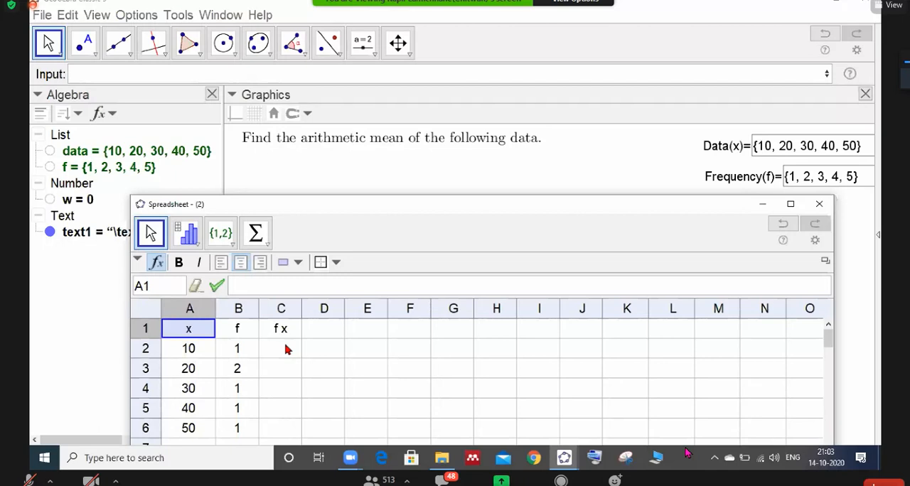
pyautogui.click(247, 390)
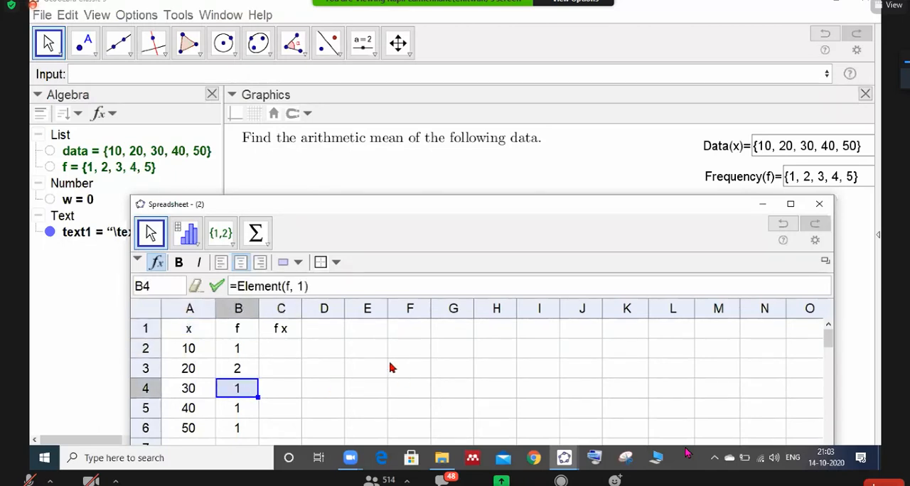
pyautogui.click(187, 331)
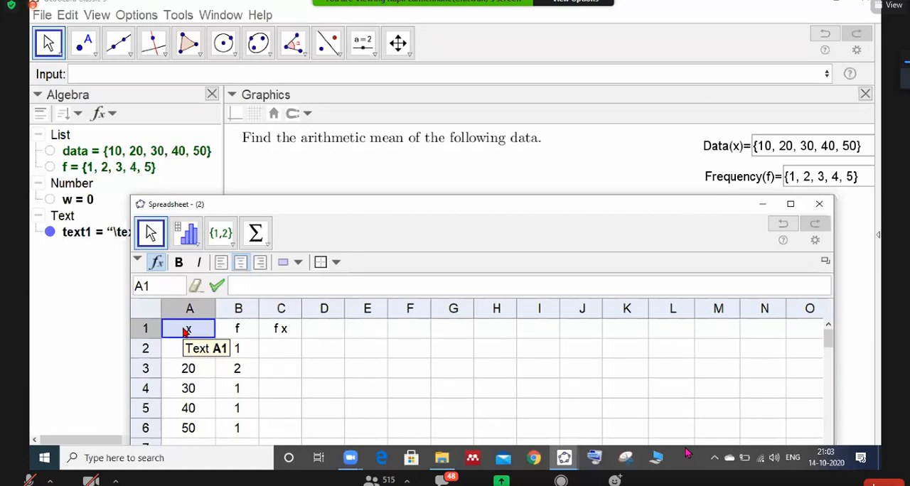
pyautogui.click(319, 337)
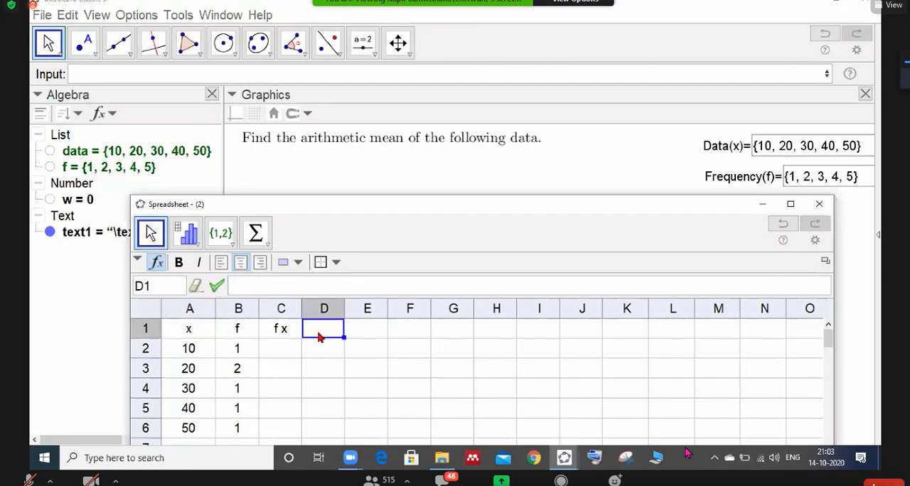
pyautogui.write('"')
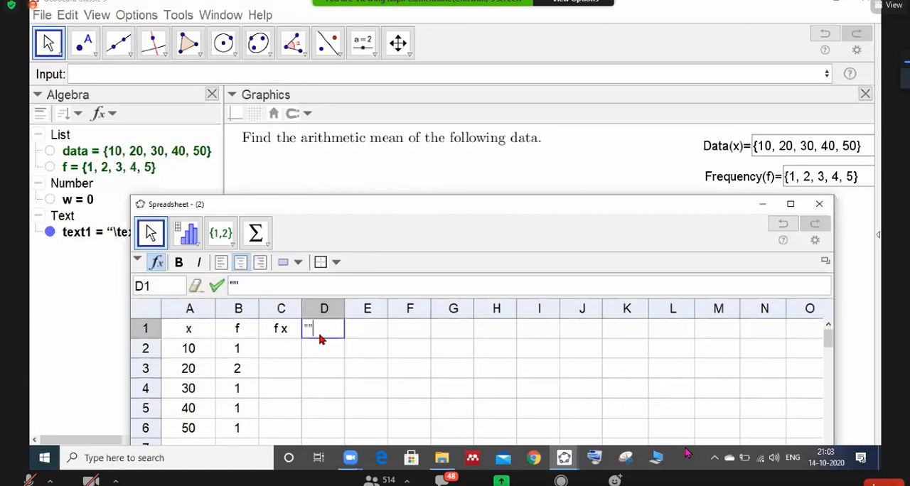
pyautogui.write('x')
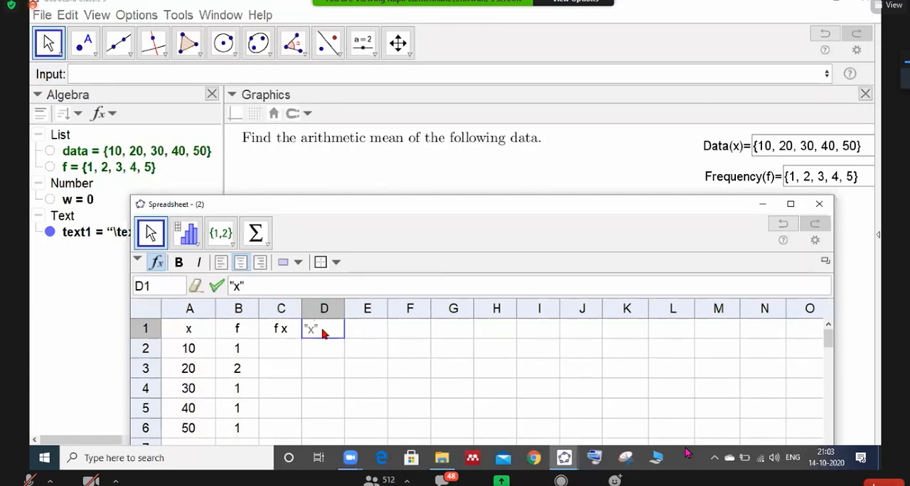
pyautogui.press('BackSpace')
pyautogui.press('BackSpace')
# - Change the formula in cell B4 of the f column to =Element(f, 3)
pyautogui.click(238, 389)
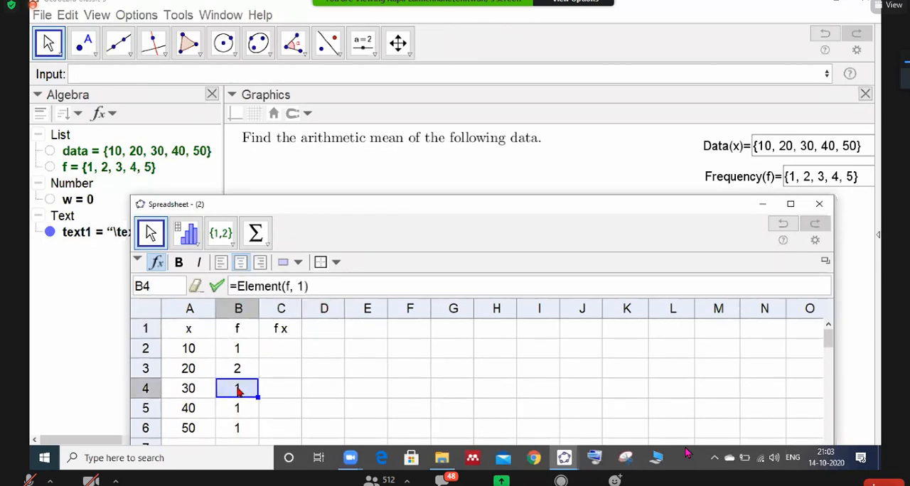
pyautogui.doubleClick(245, 389)
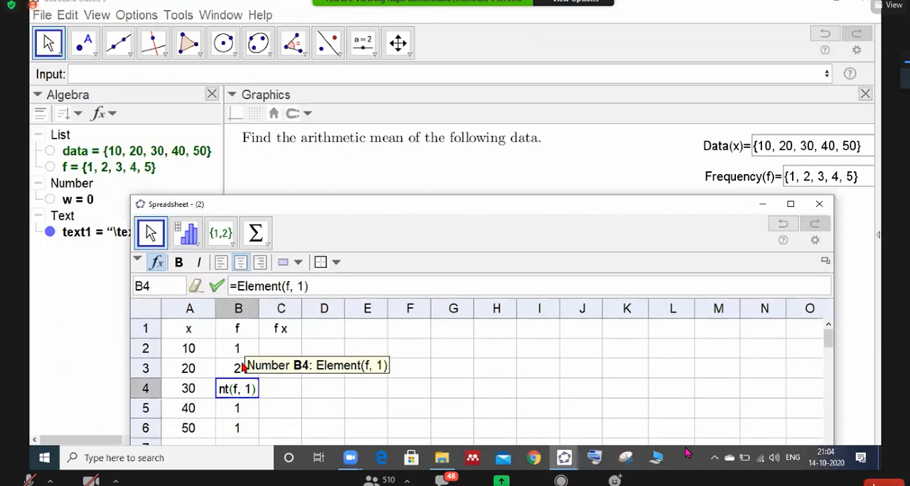
pyautogui.click(304, 286)
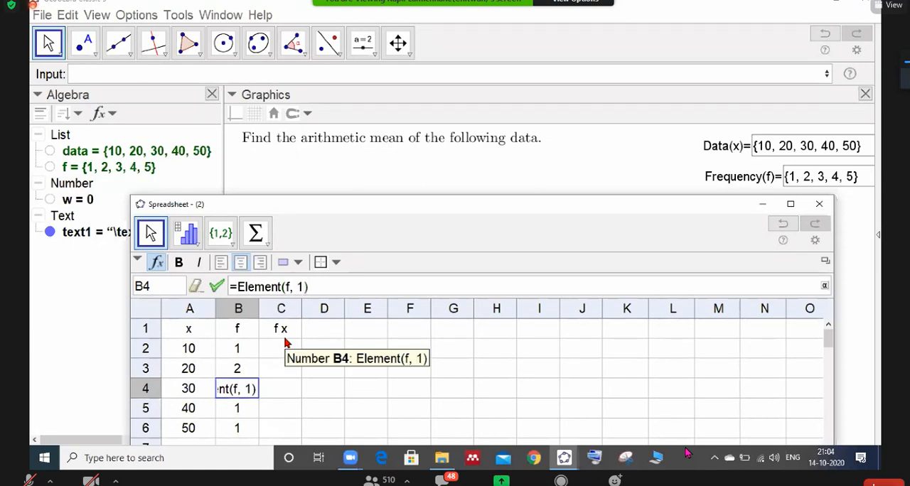
pyautogui.press('BackSpace')
pyautogui.write('3')
pyautogui.press('Return')
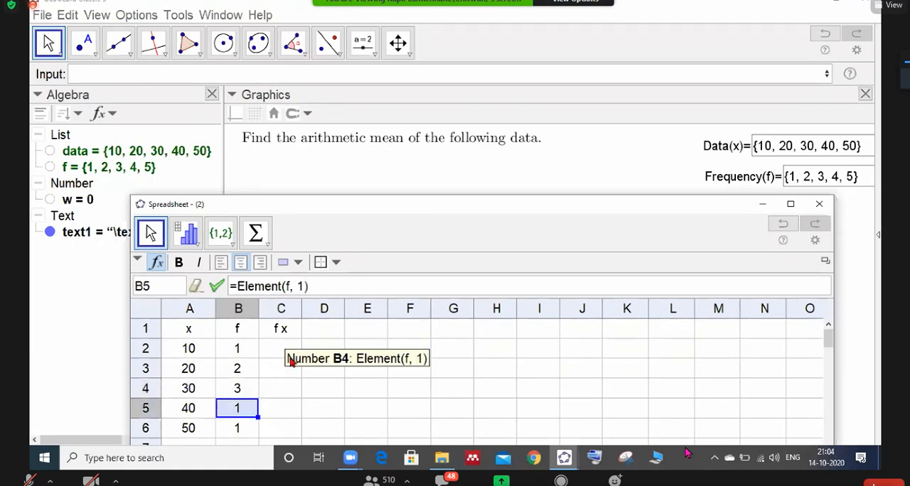
# - Change the formula in cell B5 to =Element(f, 4) and the one in cell B6 to =Element(f, 5)
pyautogui.doubleClick(236, 408)
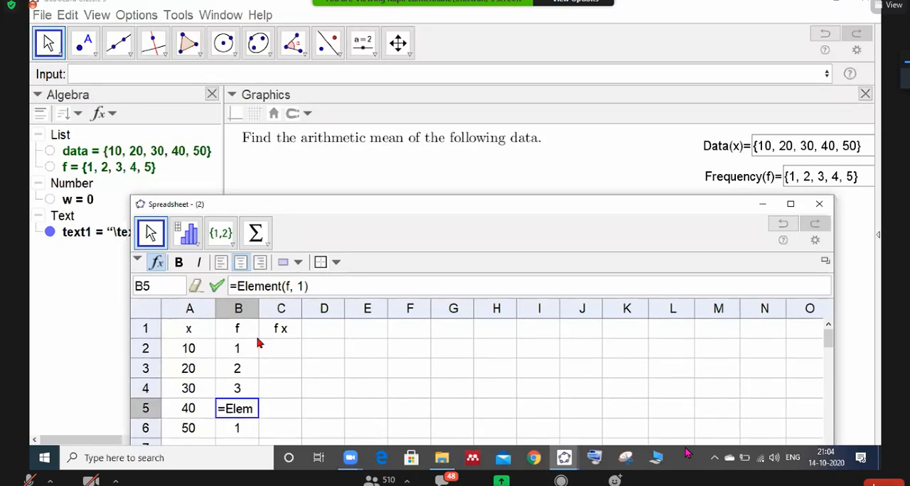
pyautogui.click(302, 287)
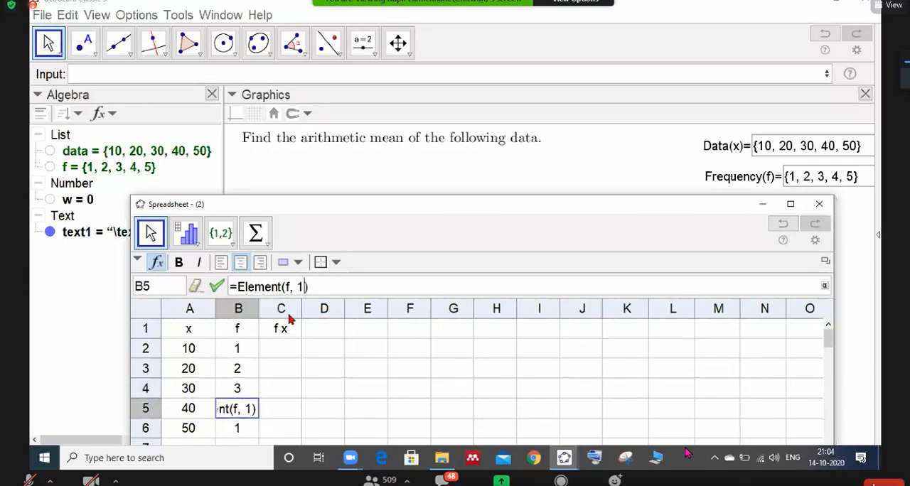
pyautogui.press('BackSpace')
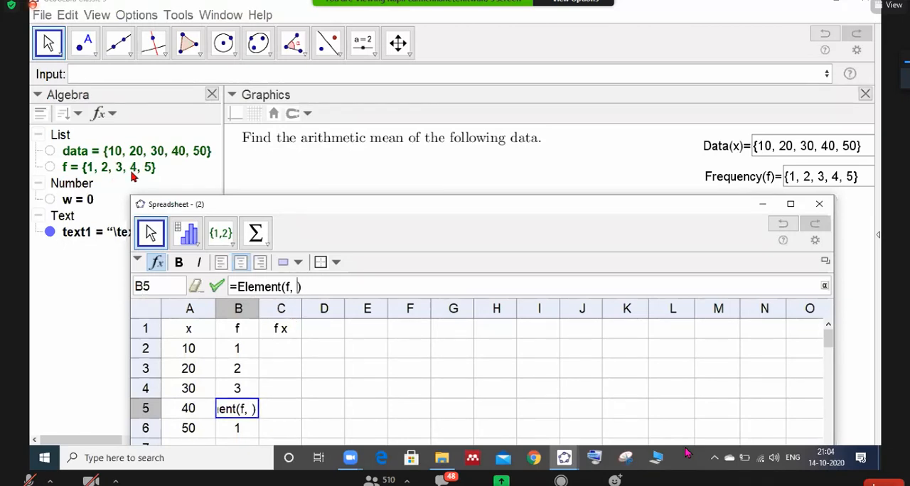
pyautogui.write('4')
pyautogui.press('Return')
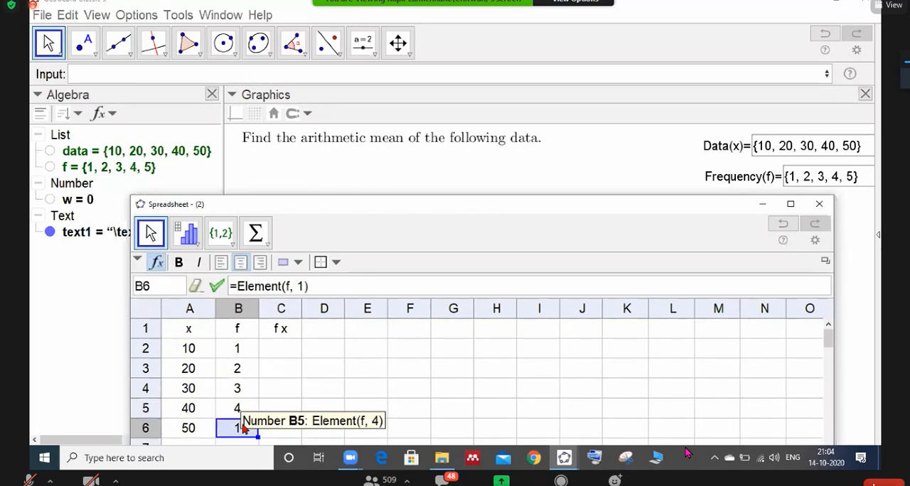
pyautogui.click(301, 286)
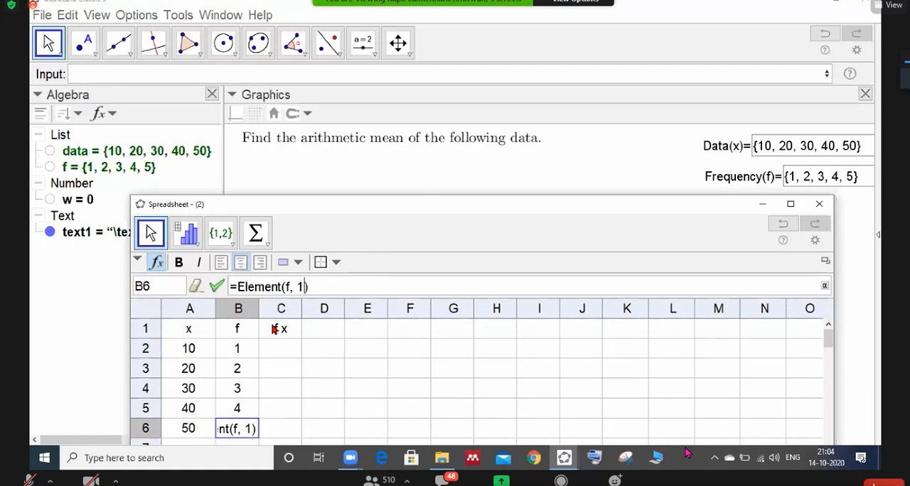
pyautogui.press('BackSpace')
pyautogui.write('5')
pyautogui.press('Return')
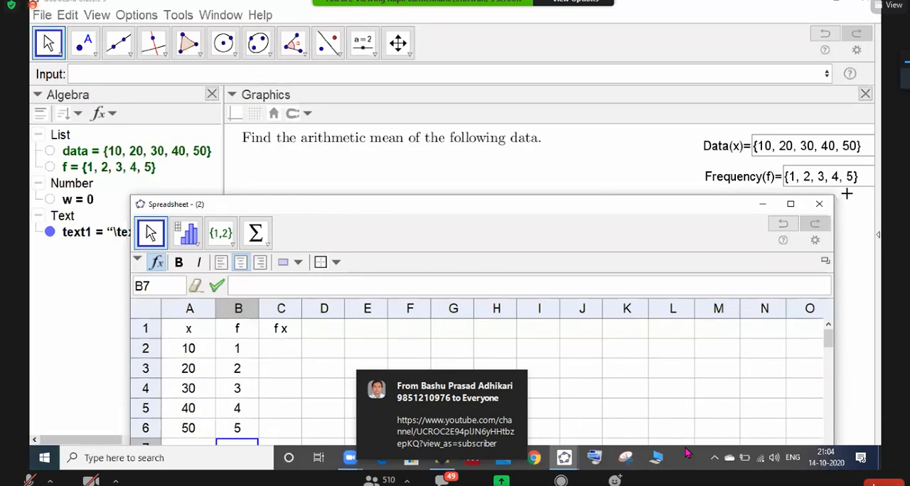
# - Bring the Spreadsheet window back into view and move it so the whole x, f and fx table is uncovered
pyautogui.click(794, 177)
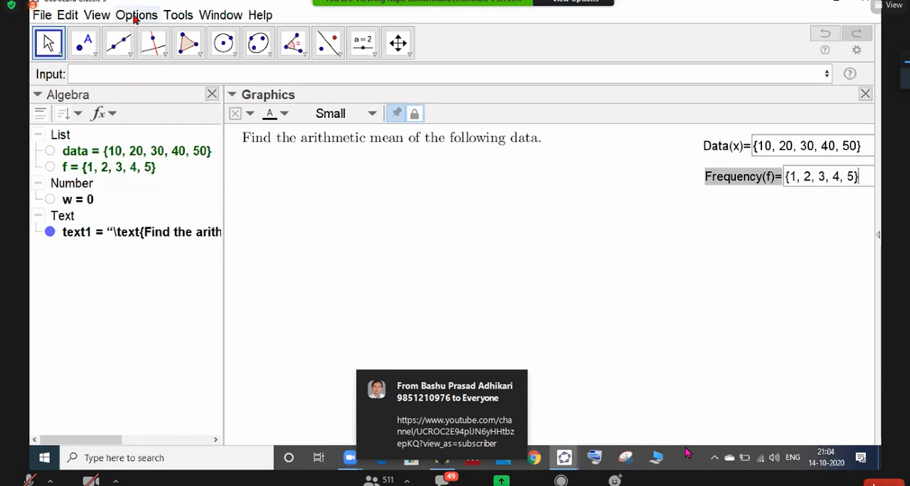
pyautogui.click(101, 16)
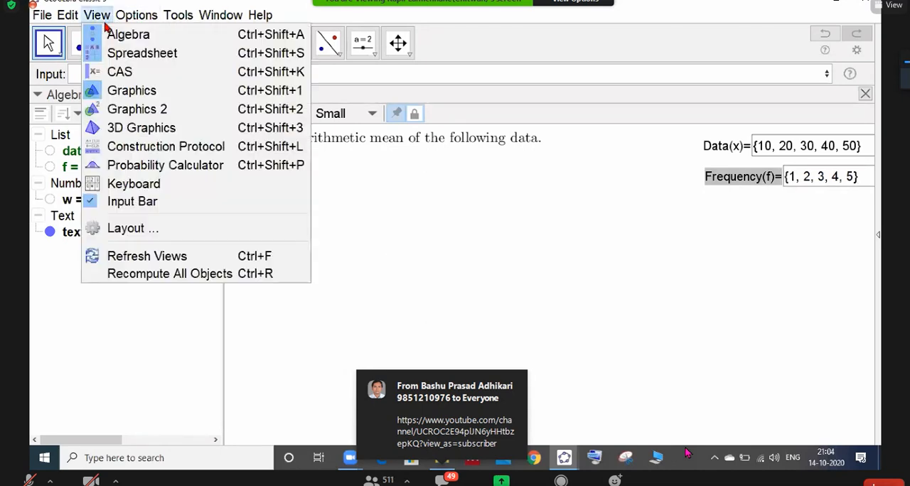
pyautogui.click(130, 56)
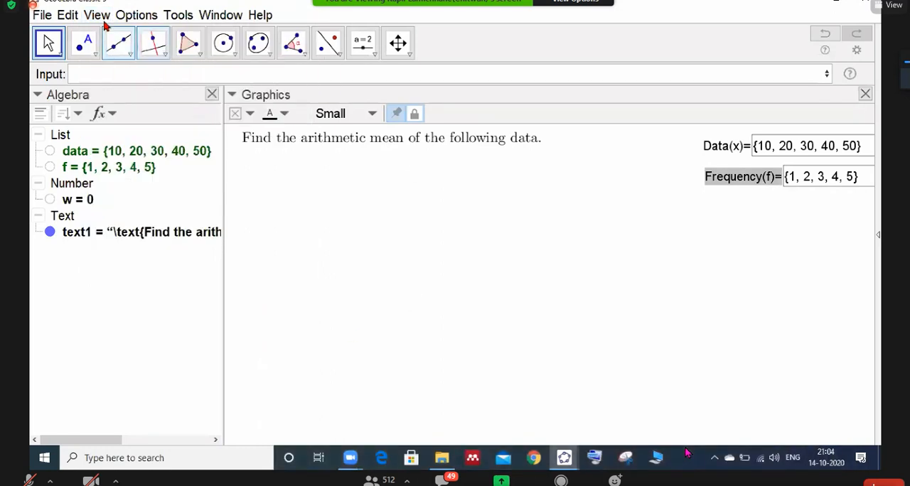
pyautogui.click(103, 16)
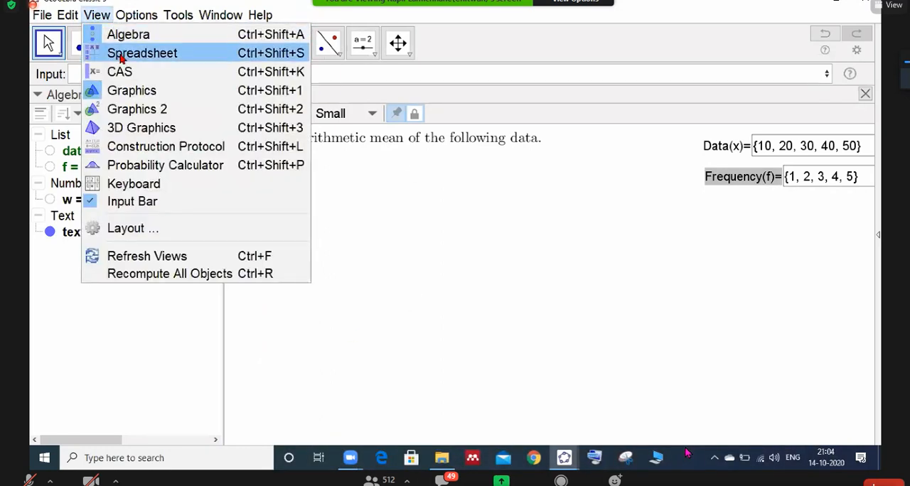
pyautogui.click(129, 54)
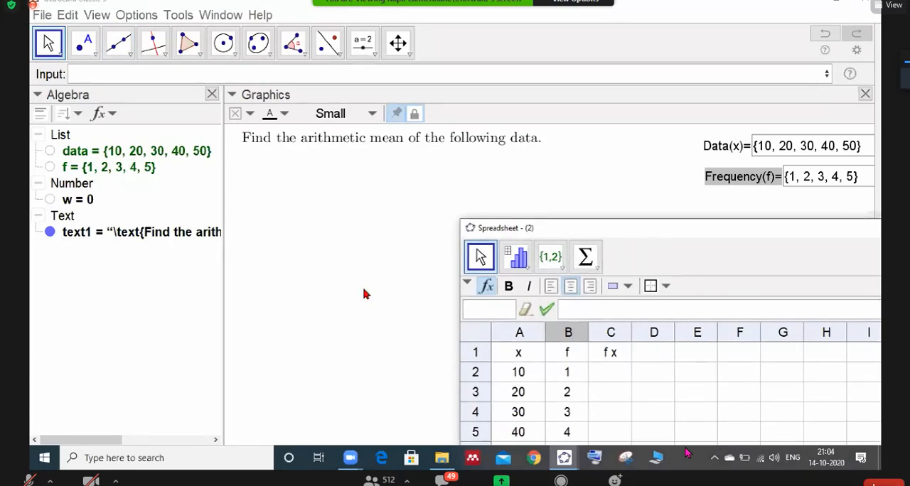
pyautogui.moveTo(659, 235); pyautogui.dragTo(388, 201)
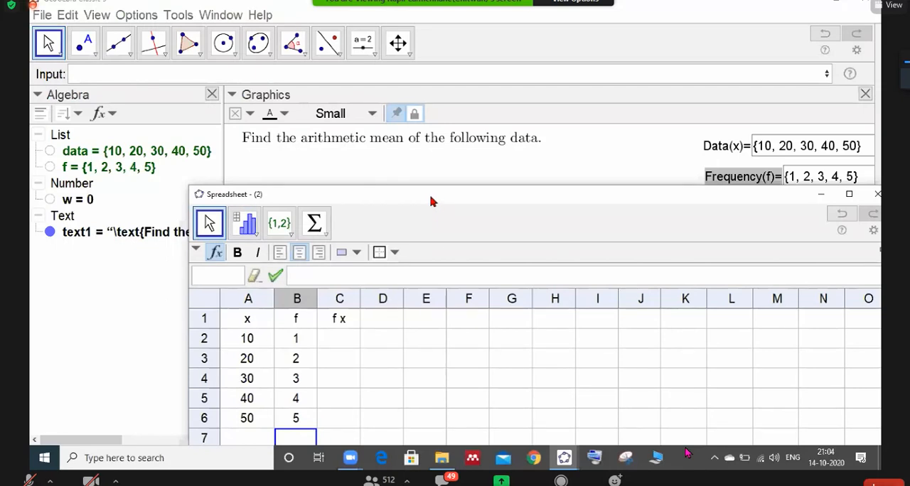
pyautogui.moveTo(430, 201); pyautogui.dragTo(411, 187)
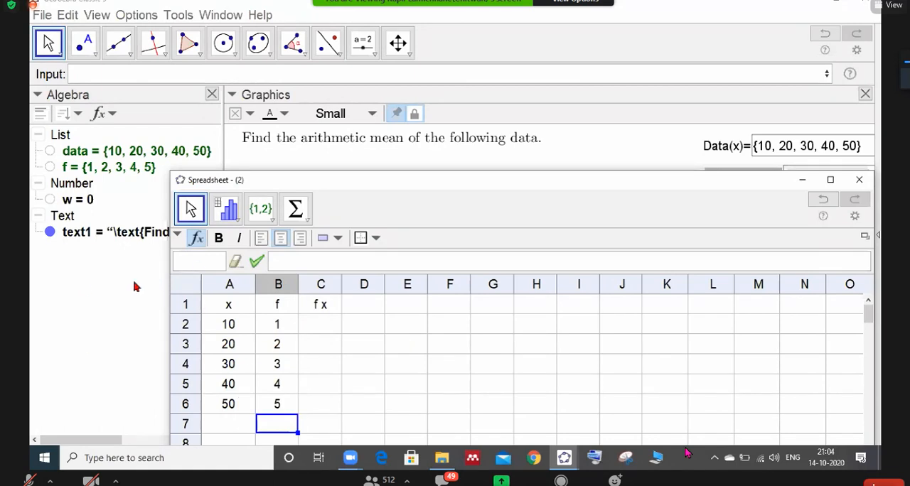
# - Enter the formula =B2*A2 in cell C2 of the fx column and fill it down to C6
pyautogui.click(316, 327)
pyautogui.write('=')
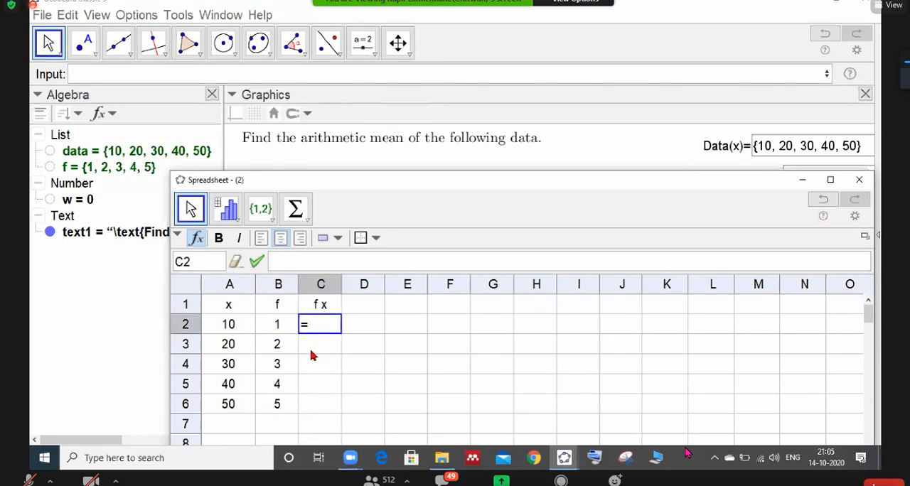
pyautogui.click(276, 328)
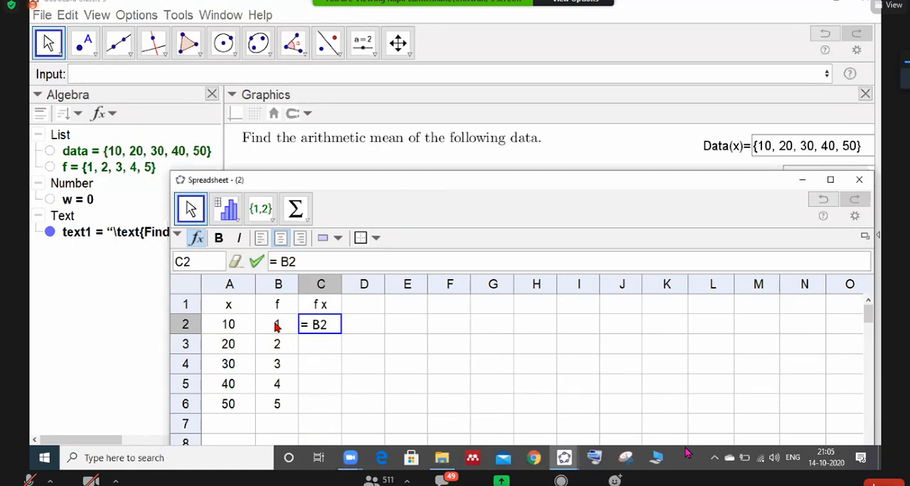
pyautogui.write('*')
pyautogui.click(232, 324)
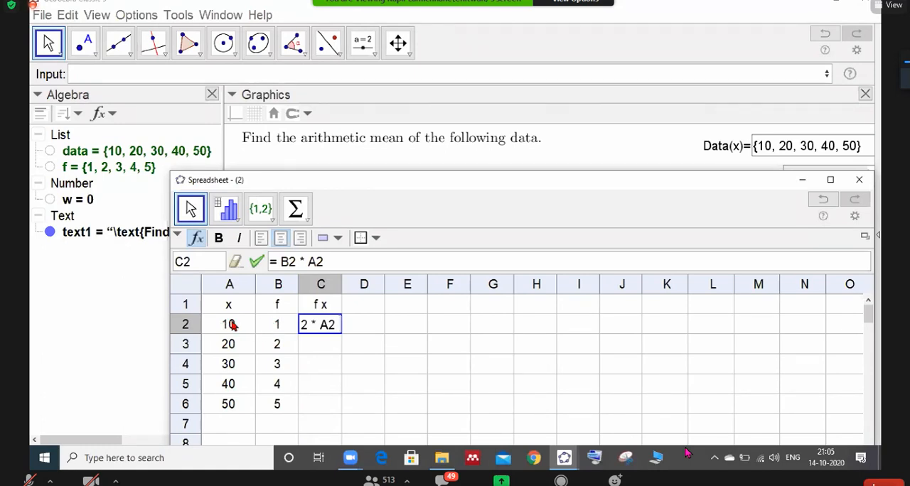
pyautogui.press('Return')
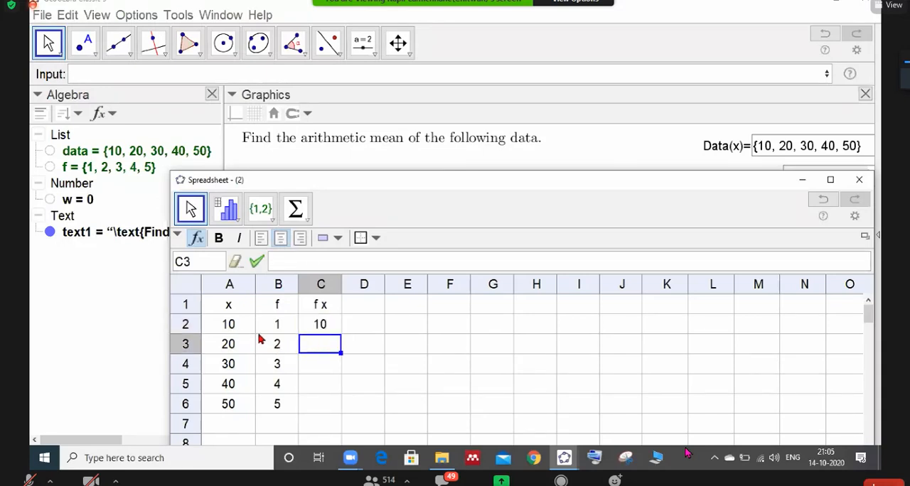
pyautogui.click(320, 325)
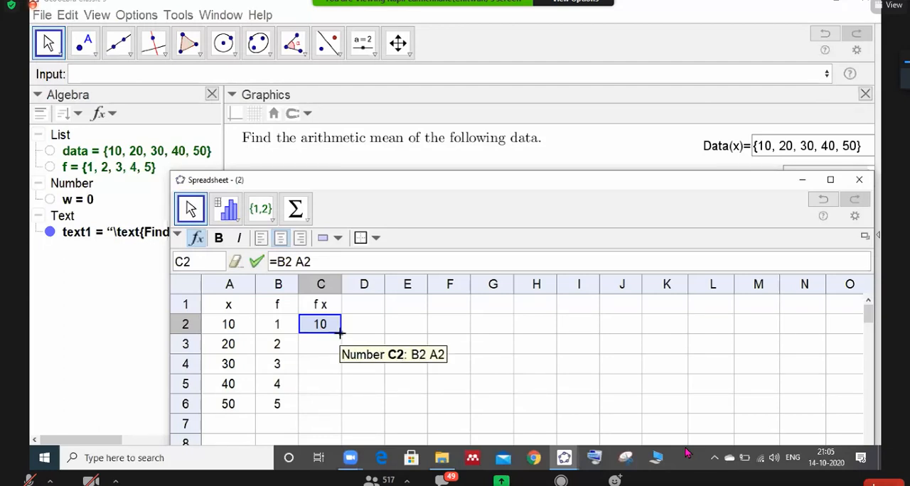
pyautogui.moveTo(340, 331); pyautogui.dragTo(306, 403)
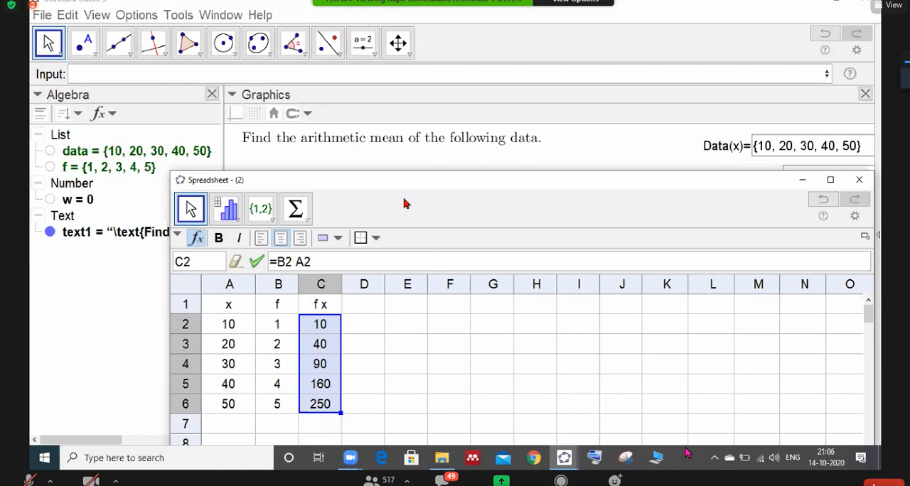
# - Calculate the sum of the frequencies B2:B6 in cell B7 with the Sum tool, moving the Spreadsheet window up to uncover the lower rows
pyautogui.moveTo(401, 187); pyautogui.dragTo(377, 136)
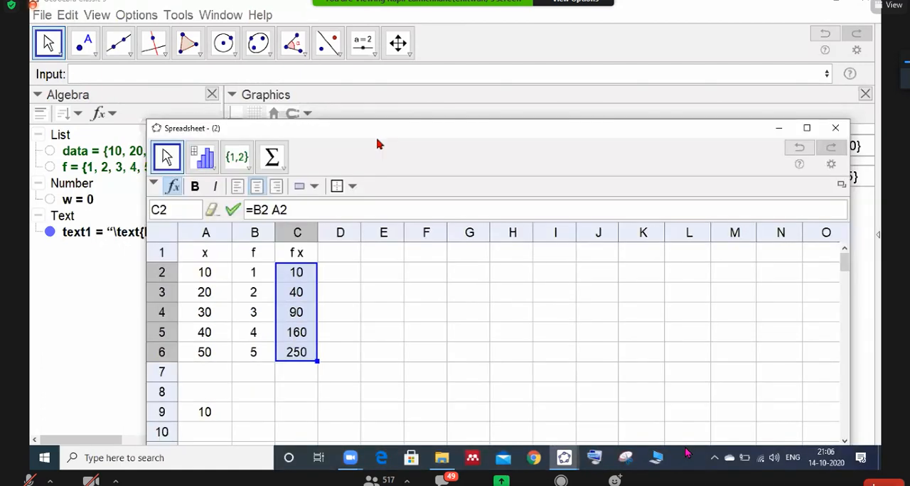
pyautogui.click(250, 378)
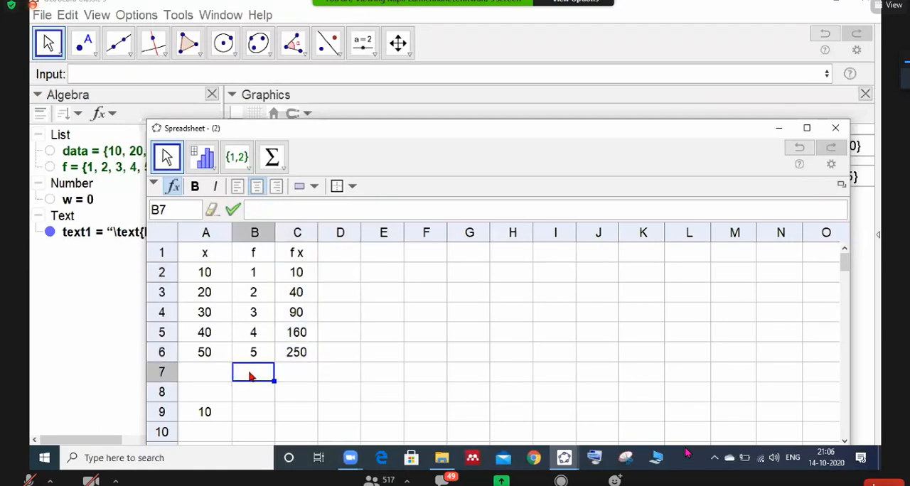
pyautogui.click(254, 271)
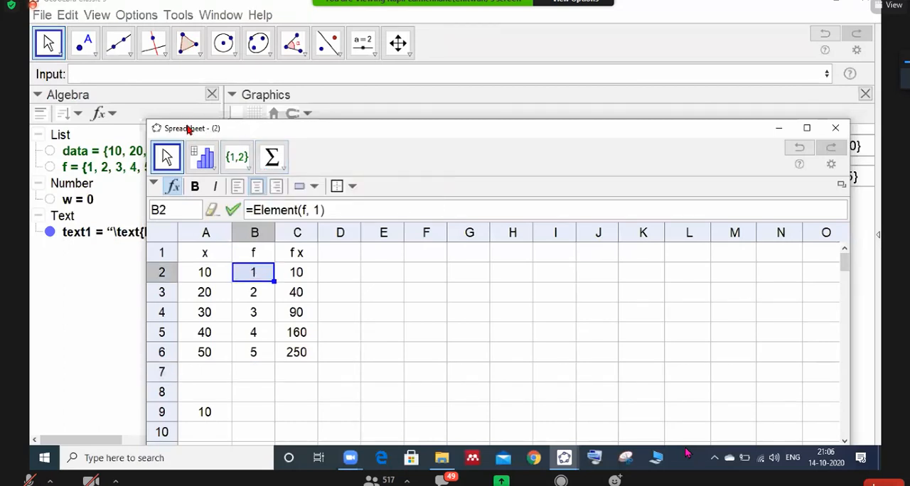
pyautogui.moveTo(263, 275); pyautogui.dragTo(260, 351)
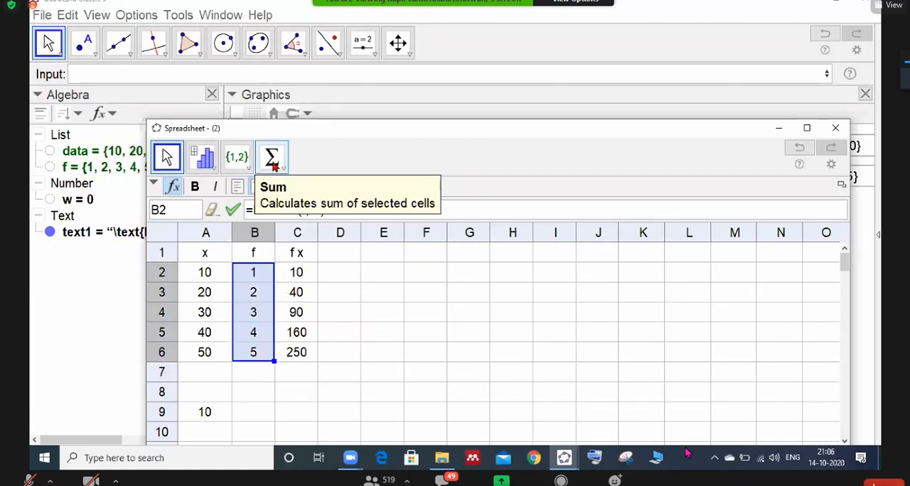
pyautogui.click(277, 163)
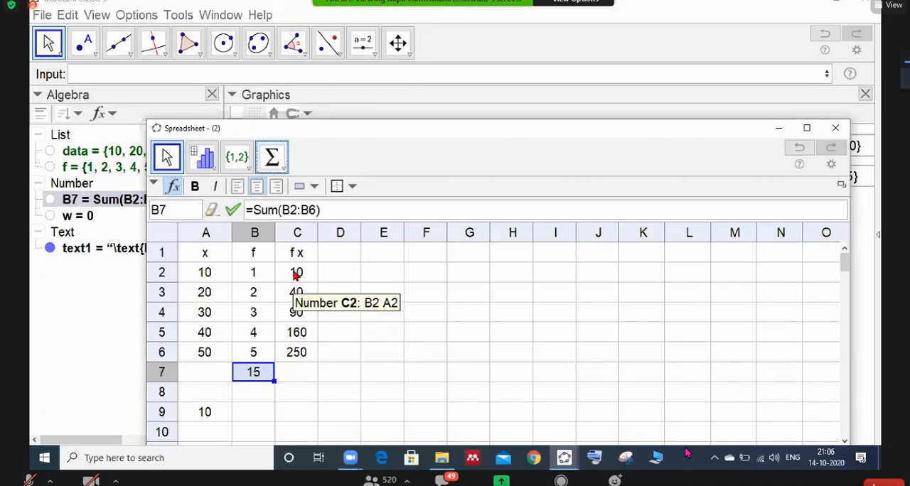
# - Calculate the sum of the fx values C2:C6 in cell C7 with the Sum tool
pyautogui.moveTo(295, 276); pyautogui.dragTo(299, 352)
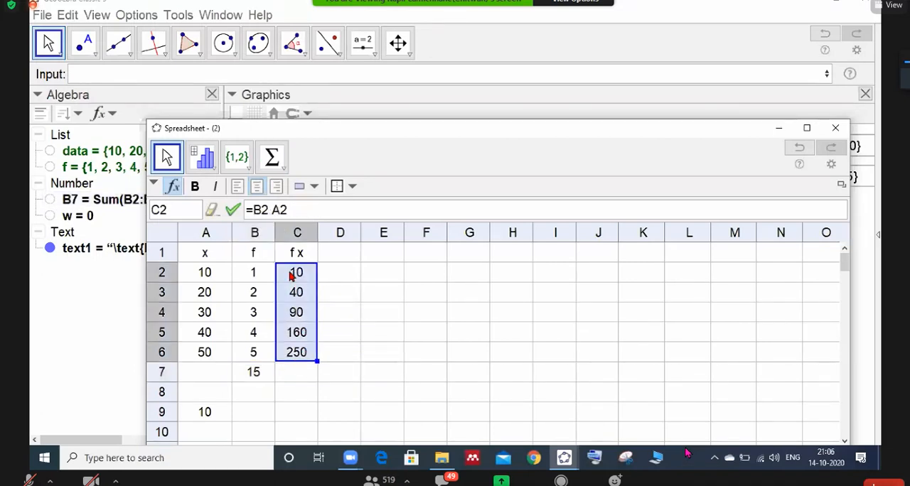
pyautogui.click(272, 157)
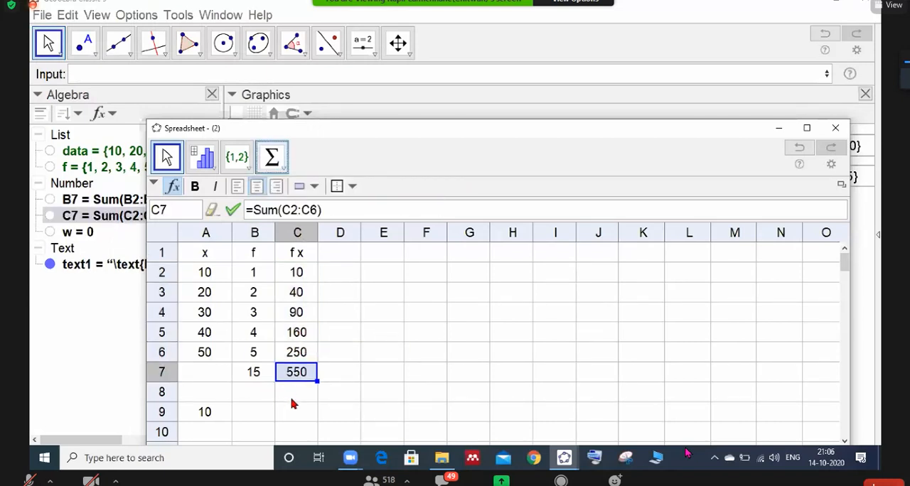
pyautogui.click(263, 378)
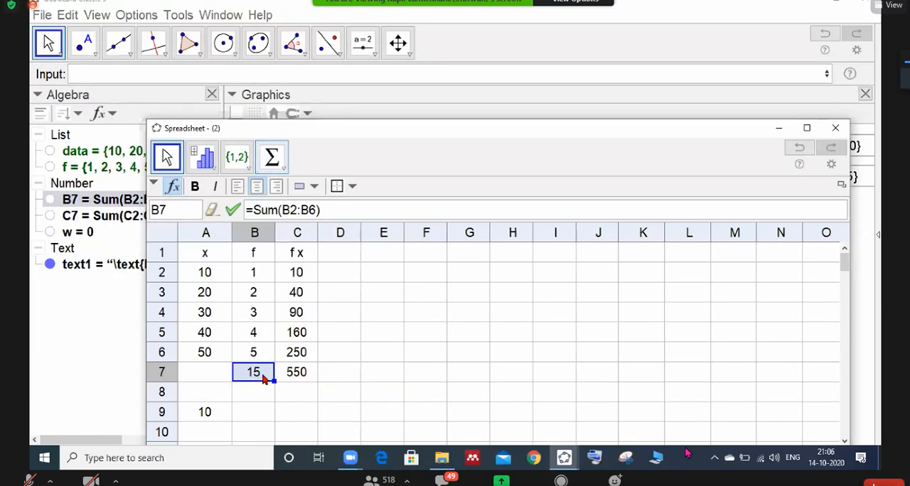
# - Copy the Sum formula text from cell B7 and paste it into cell B8
pyautogui.moveTo(321, 212); pyautogui.dragTo(243, 210)
pyautogui.hotkey('ctrl', 'c')
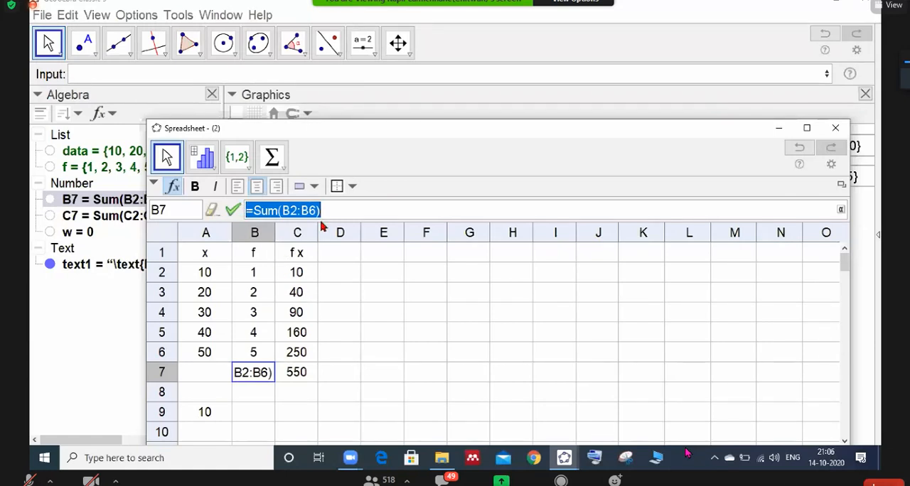
pyautogui.press('Return')
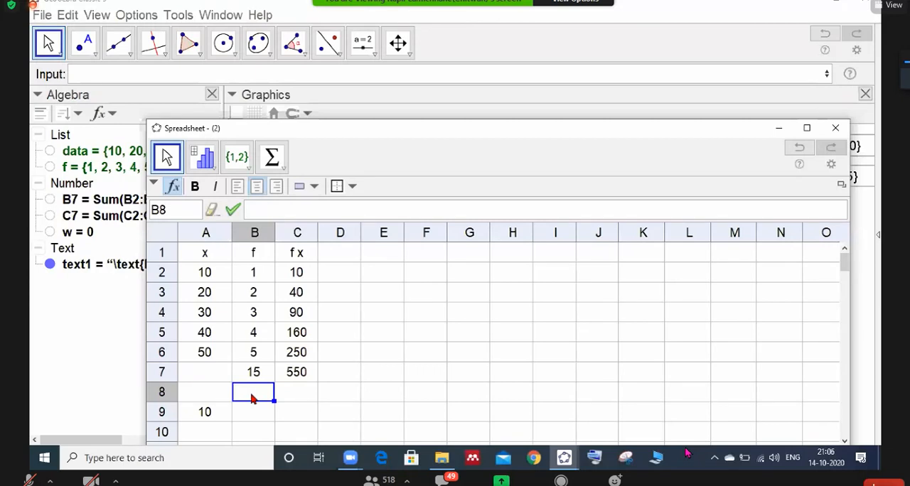
pyautogui.hotkey('ctrl', 'v')
pyautogui.press('Return')
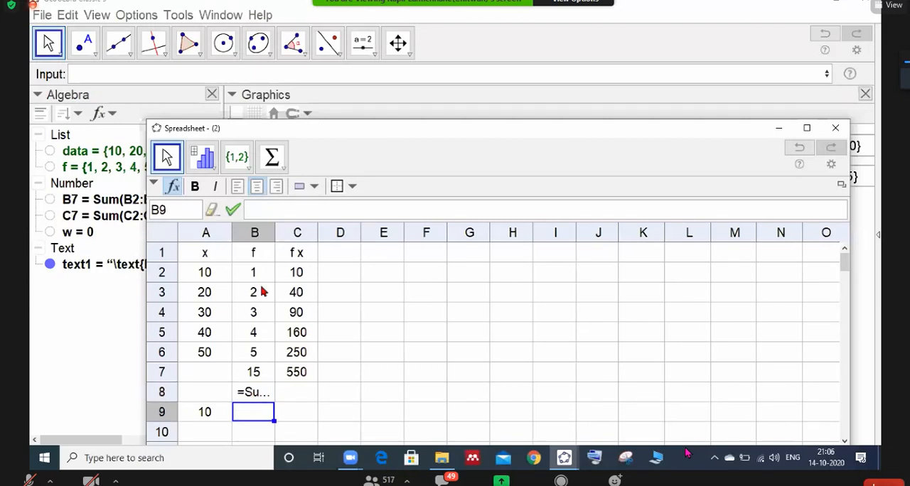
# - Widen column B to fit the full formula text in cell B8 and move the Spreadsheet window slightly up
pyautogui.click(257, 392)
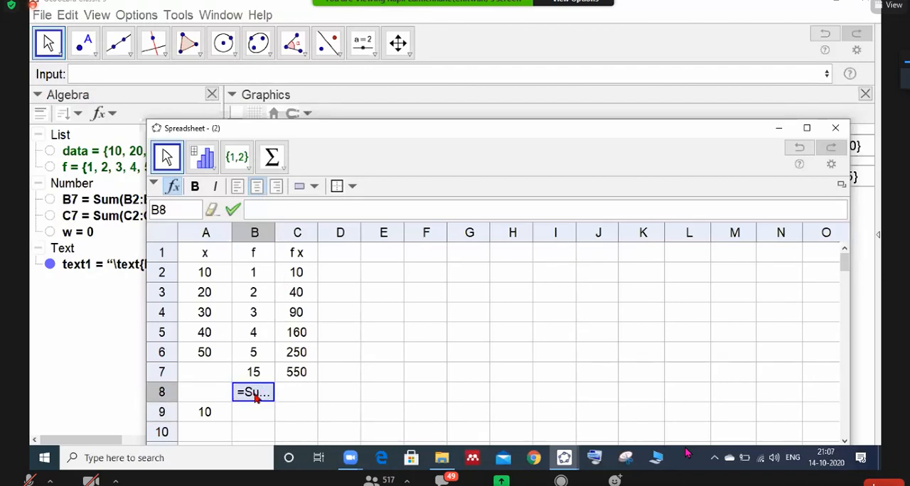
pyautogui.doubleClick(276, 235)
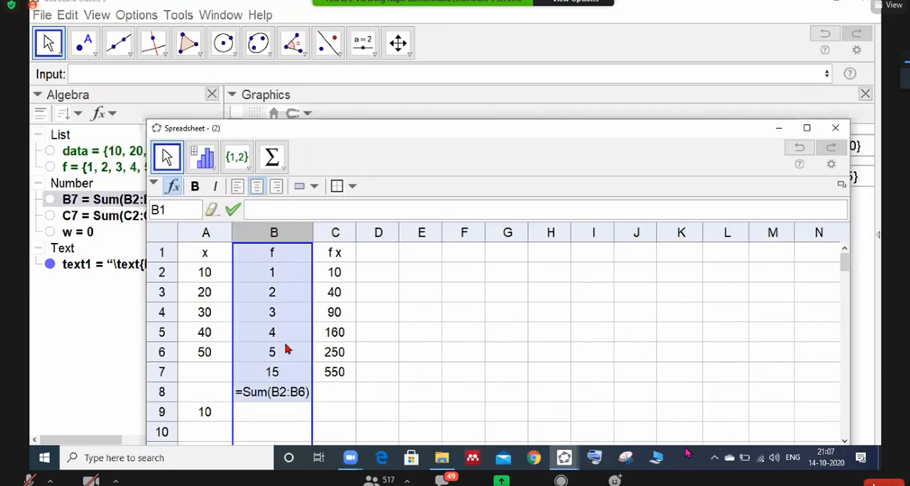
pyautogui.click(294, 395)
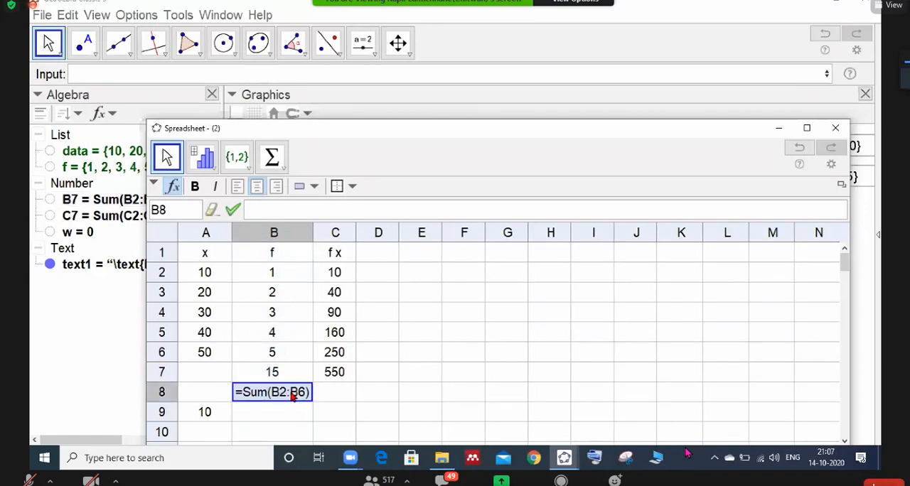
pyautogui.press('Return')
pyautogui.click(302, 398)
pyautogui.moveTo(334, 129); pyautogui.dragTo(329, 114)
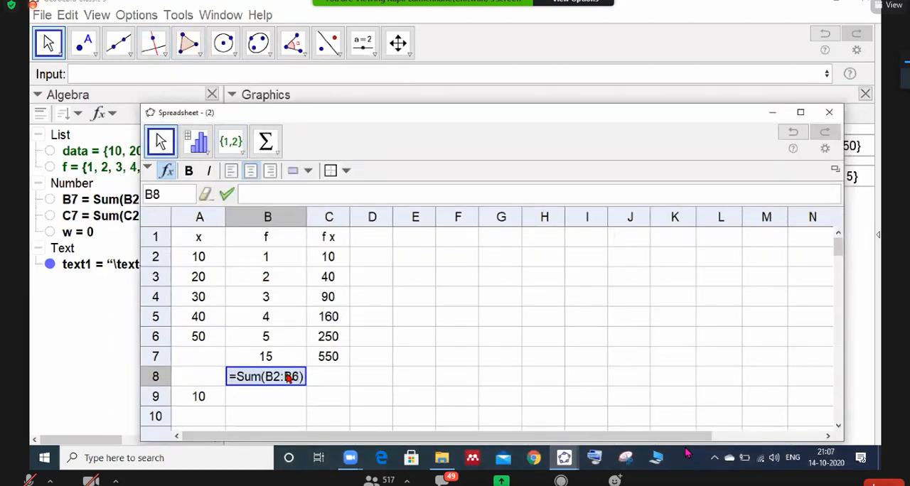
pyautogui.click(344, 385)
pyautogui.click(298, 380)
pyautogui.click(289, 399)
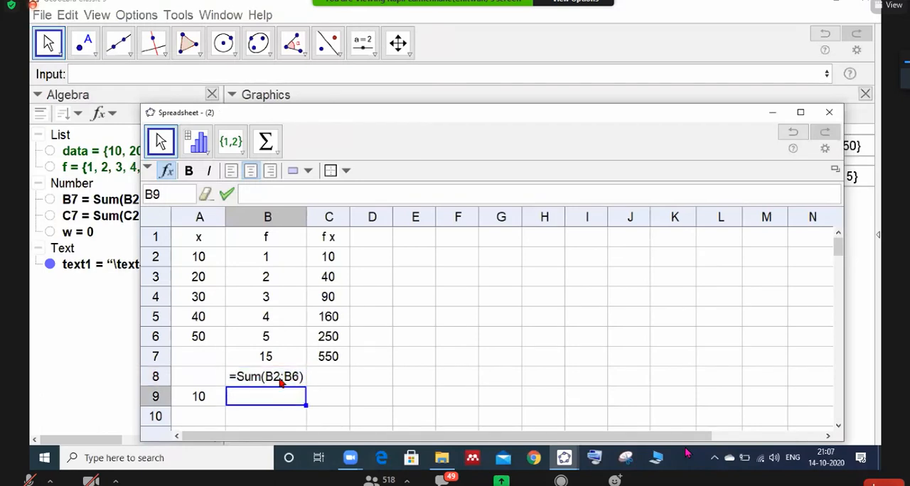
pyautogui.click(283, 380)
pyautogui.rightClick(282, 382)
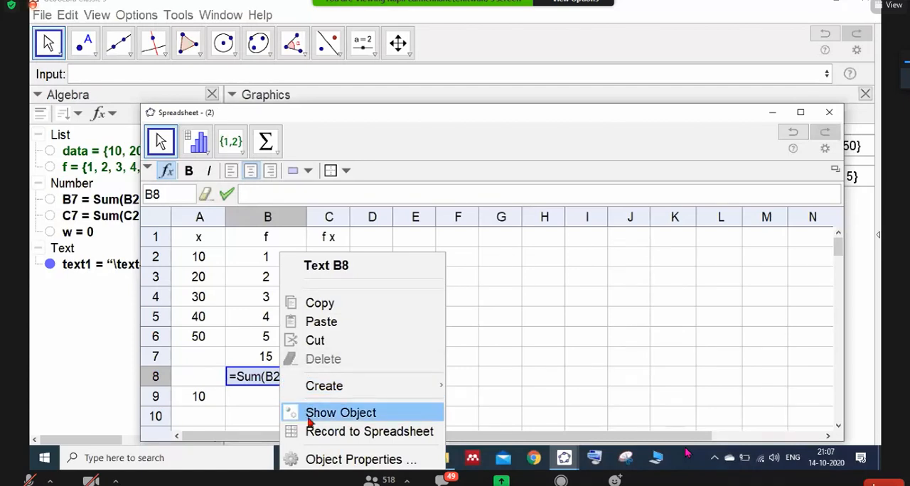
pyautogui.click(254, 382)
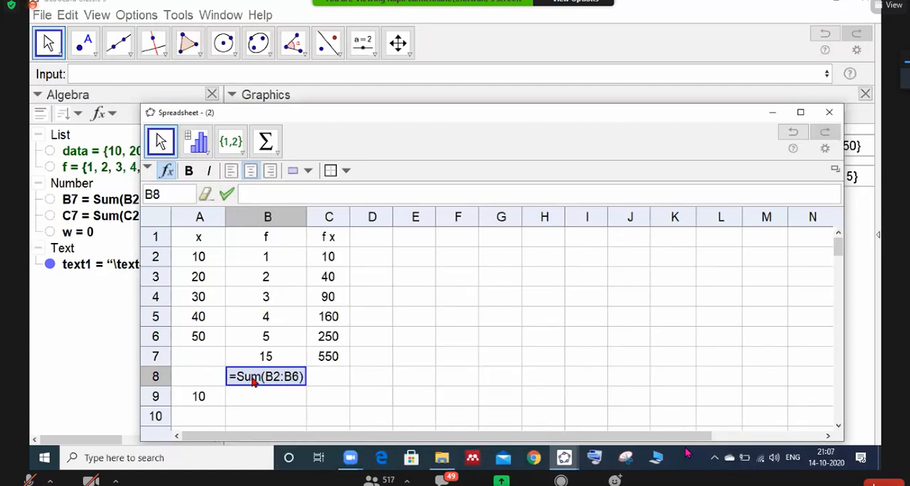
pyautogui.click(264, 400)
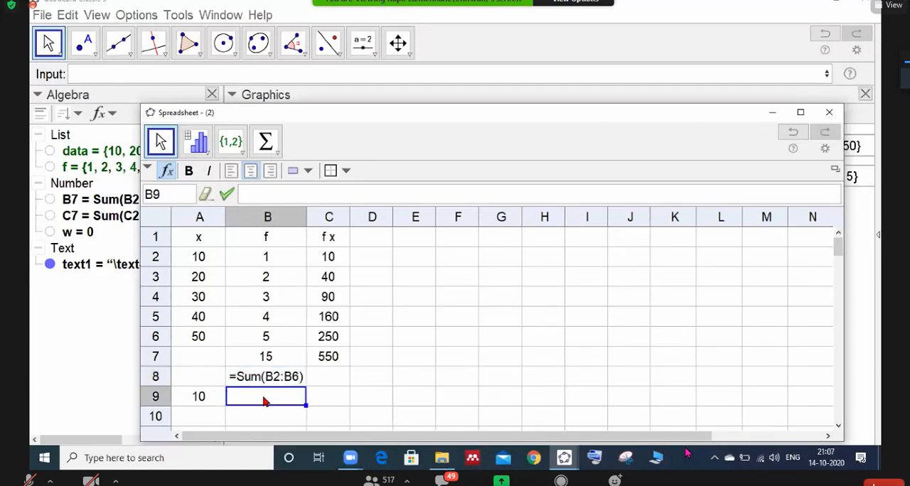
# - Clear the leftover entry in cell A9 and enter the formula =sum(B2:B6) in cell B9
pyautogui.click(199, 397)
pyautogui.press('Delete')
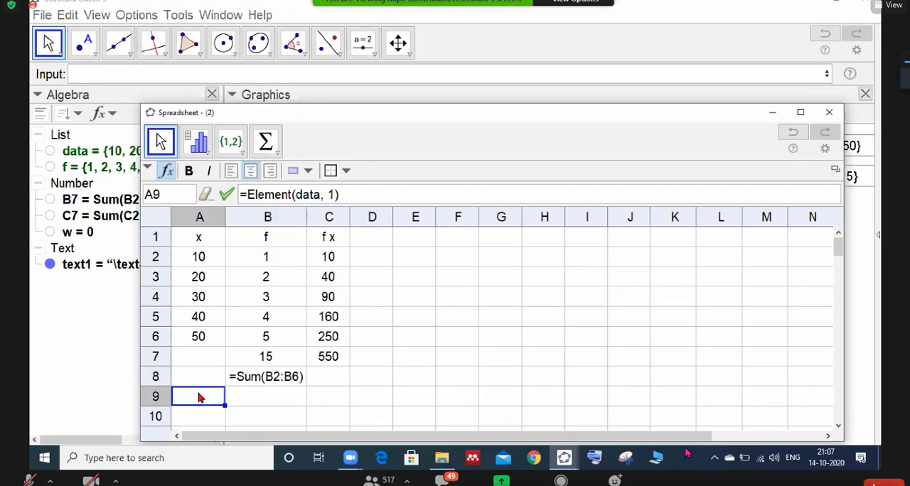
pyautogui.click(234, 398)
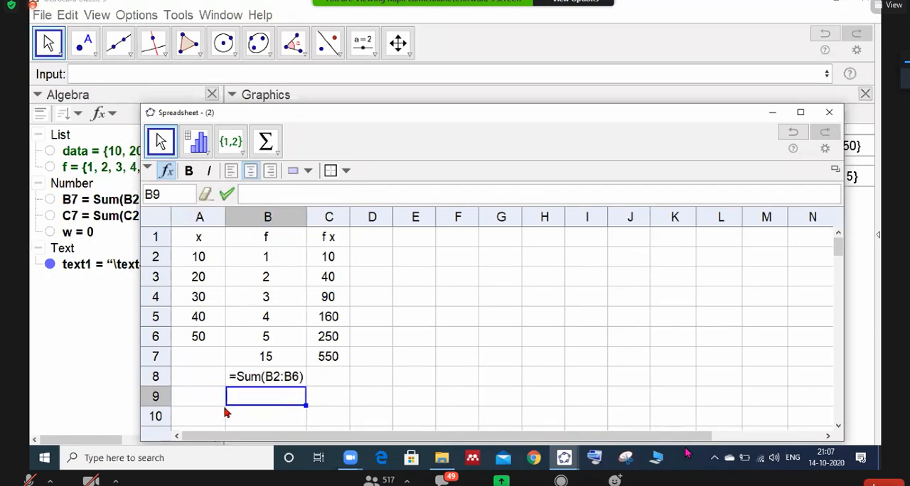
pyautogui.write('=sum')
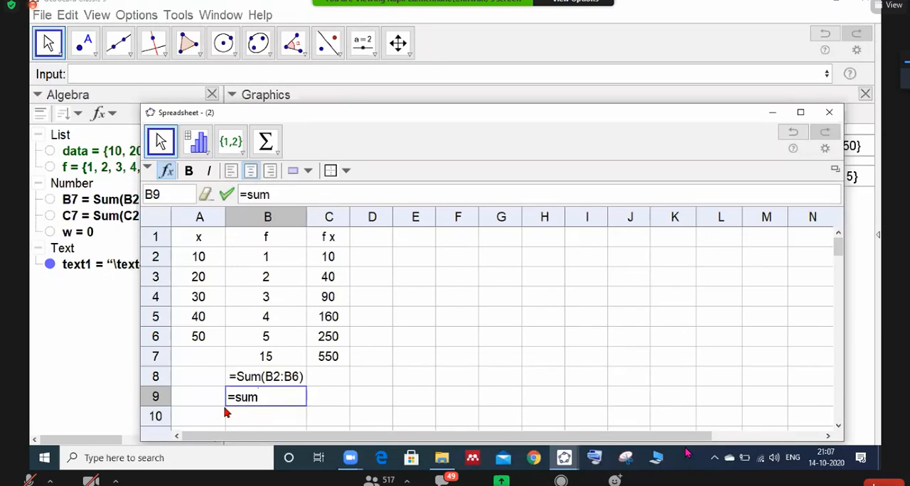
pyautogui.write('(')
pyautogui.write('B2')
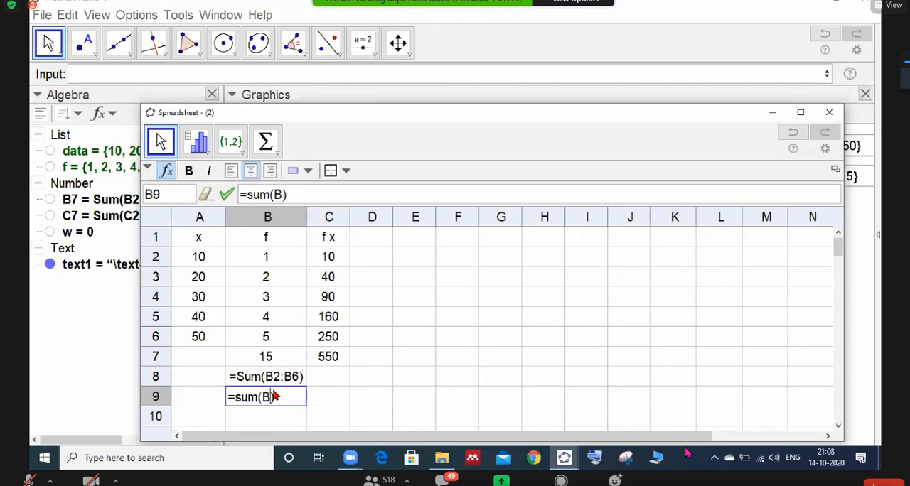
pyautogui.write(':B')
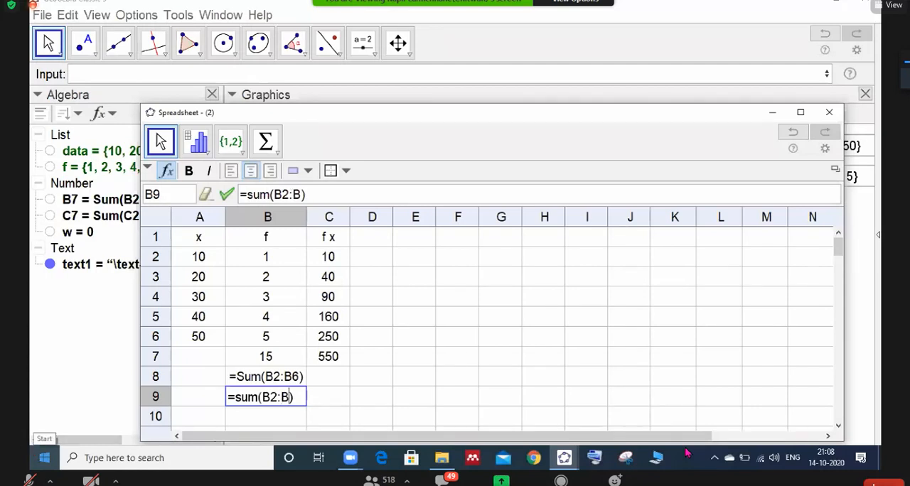
pyautogui.write('6')
pyautogui.press('Return')
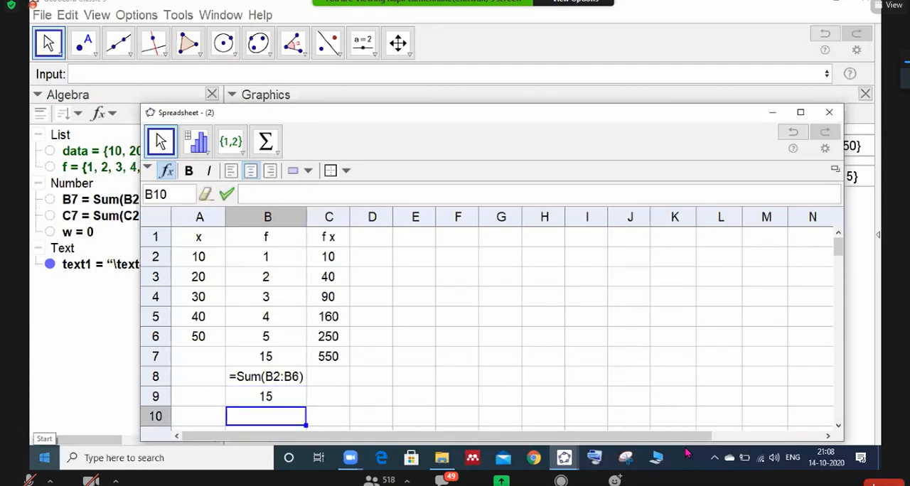
# - Insert the quoted text label "N" in front of the =Sum(B2:B6) formula in cell B7
pyautogui.click(260, 357)
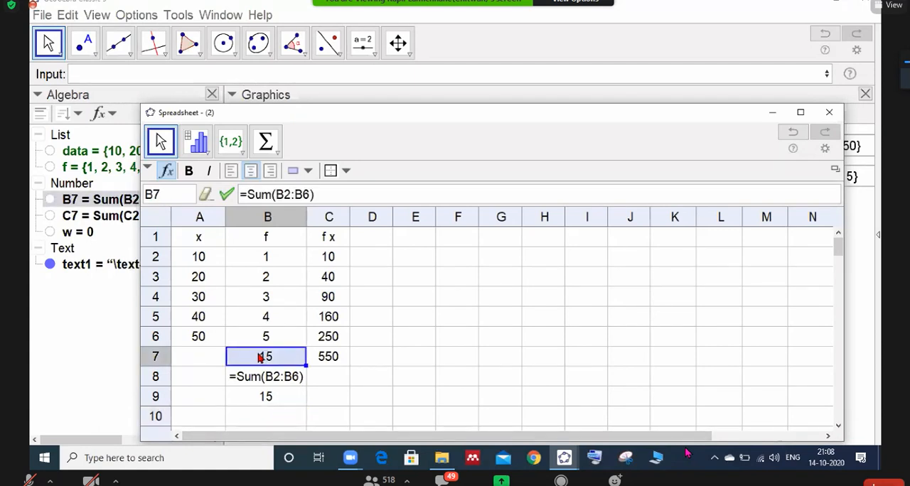
pyautogui.click(240, 194)
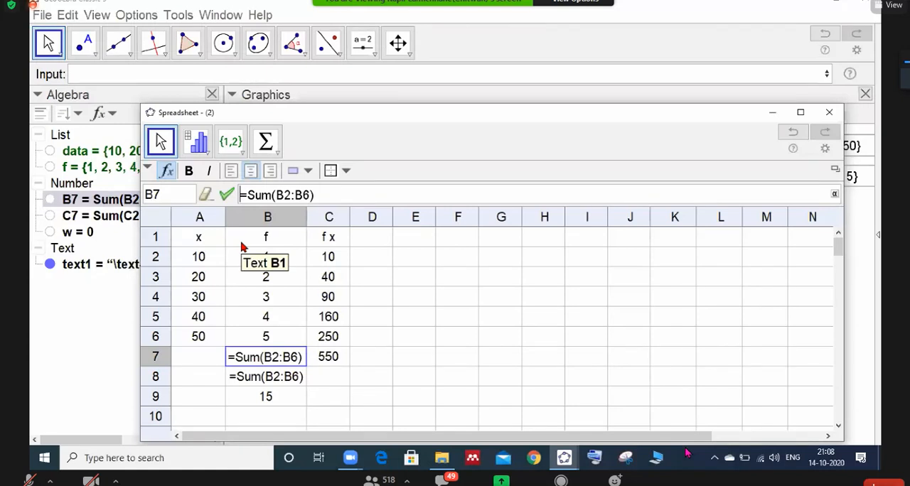
pyautogui.write("'")
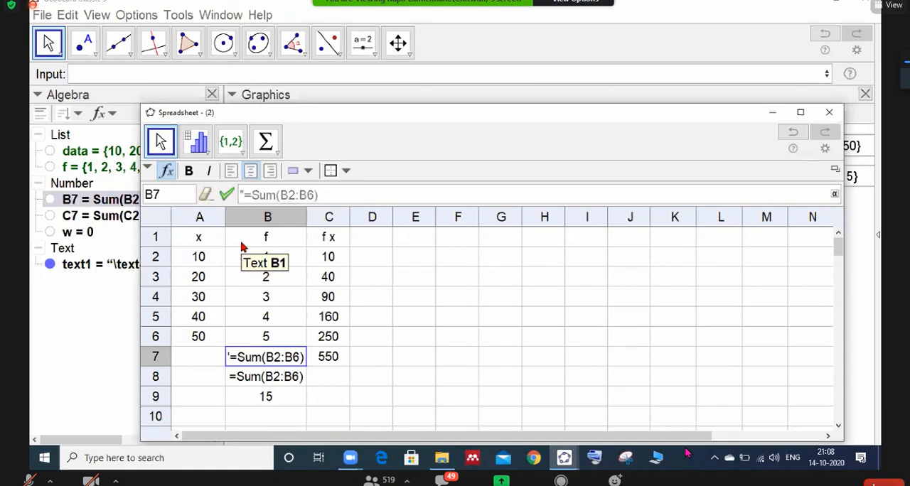
pyautogui.write("'")
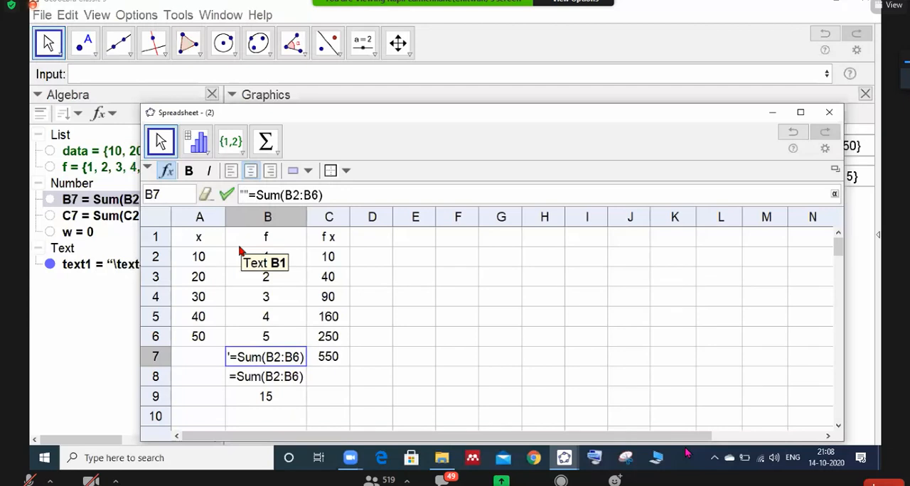
pyautogui.write('N')
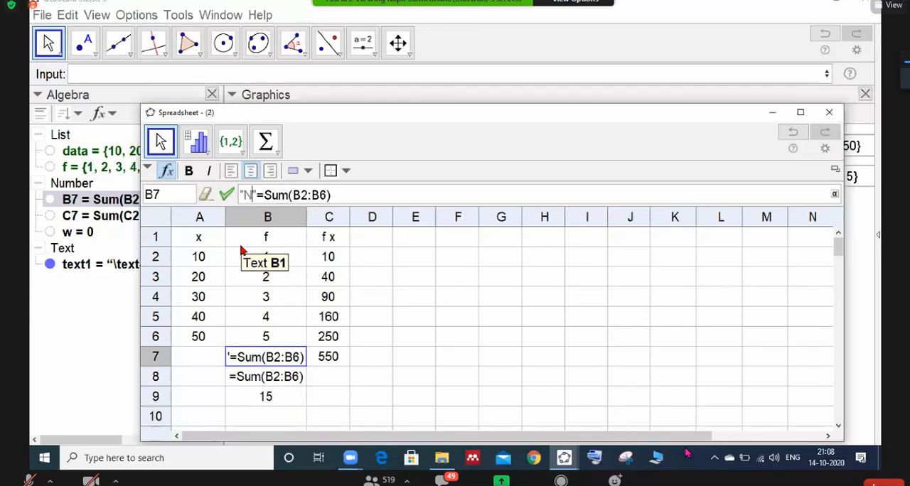
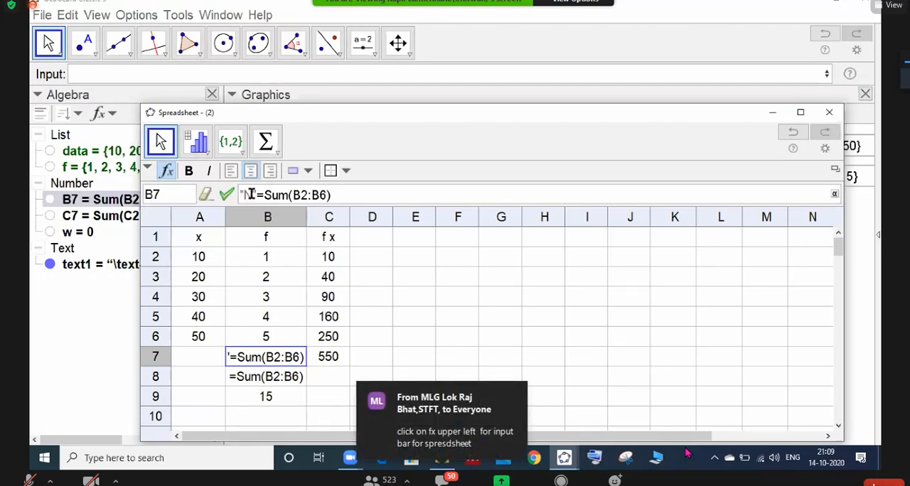
# - Complete the quoted "N" label in the formula of cell B7 and apply it
pyautogui.write('"')
pyautogui.press('Return')
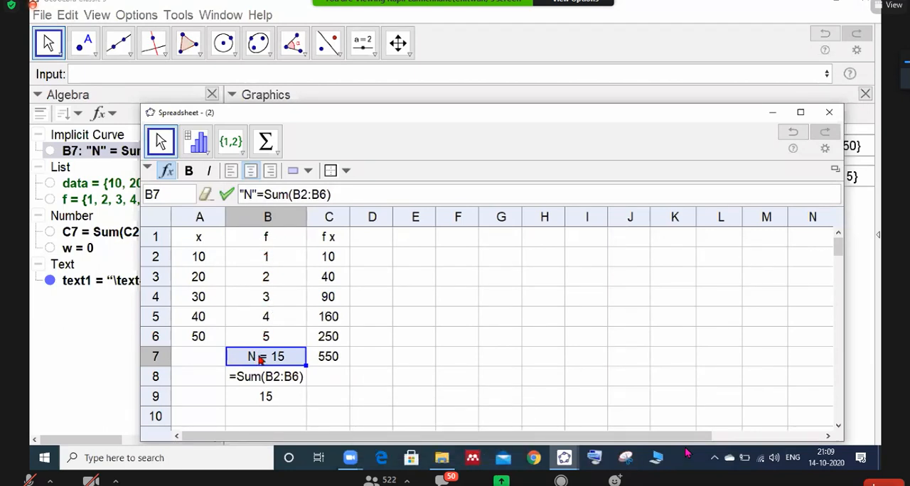
# - Insert the quoted label "Σfx" in front of the =Sum(C2:C6) formula in cell C7 and widen column C to fit it
pyautogui.click(316, 360)
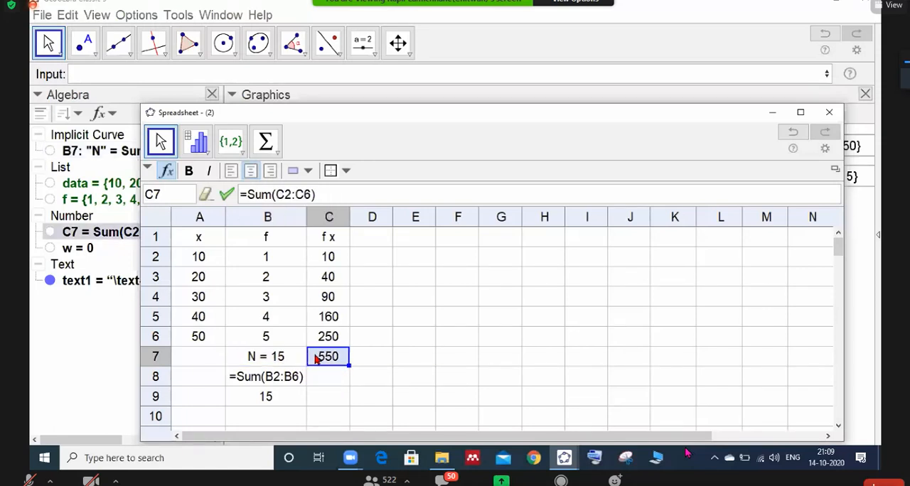
pyautogui.click(241, 196)
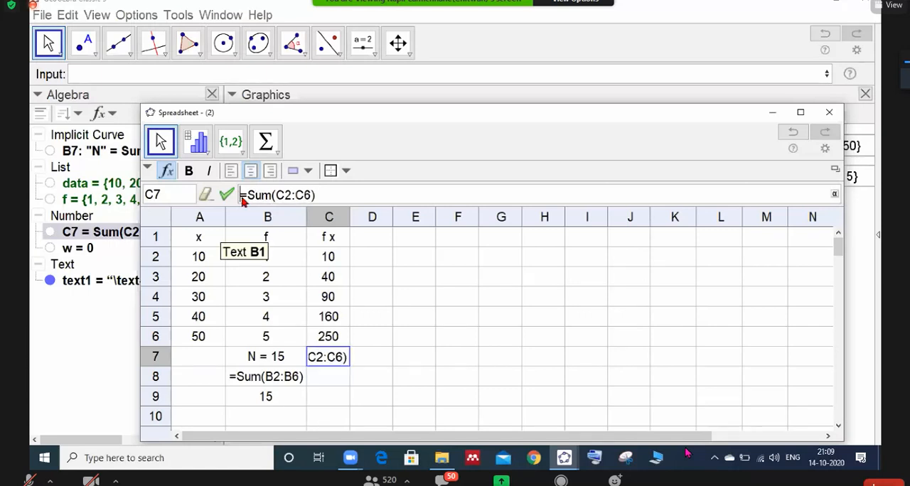
pyautogui.write('"')
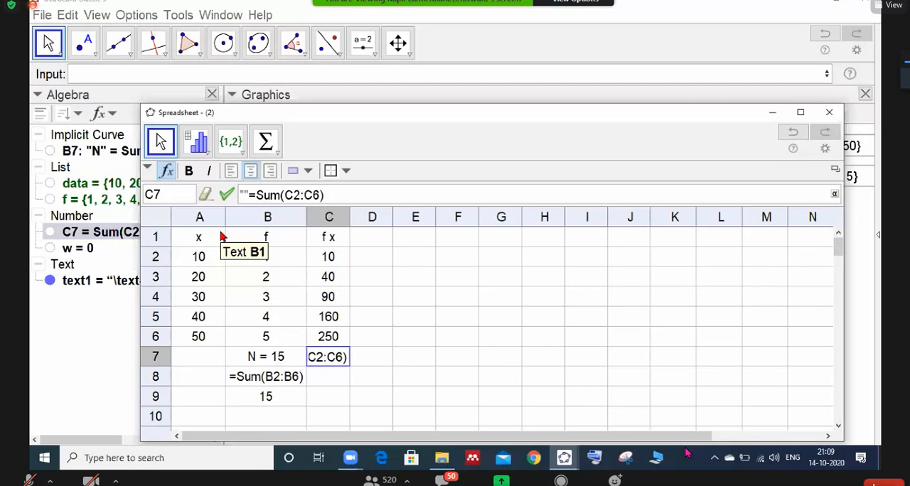
pyautogui.click(835, 194)
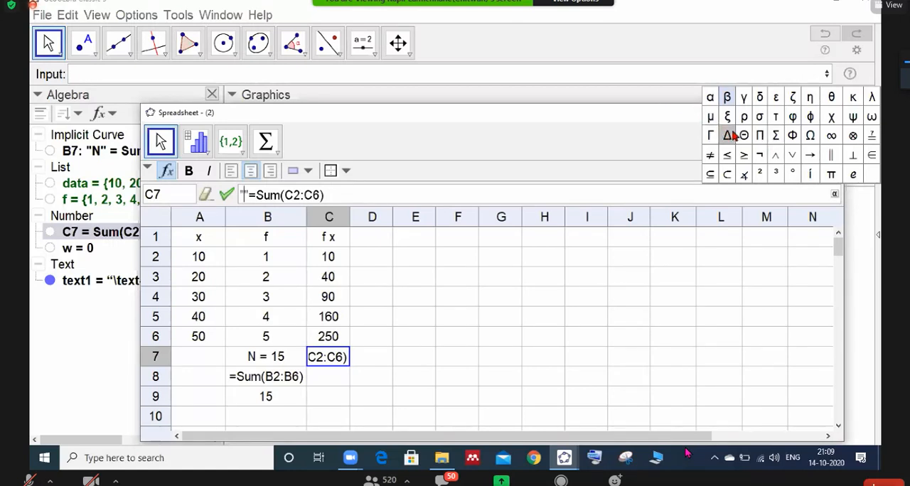
pyautogui.click(775, 138)
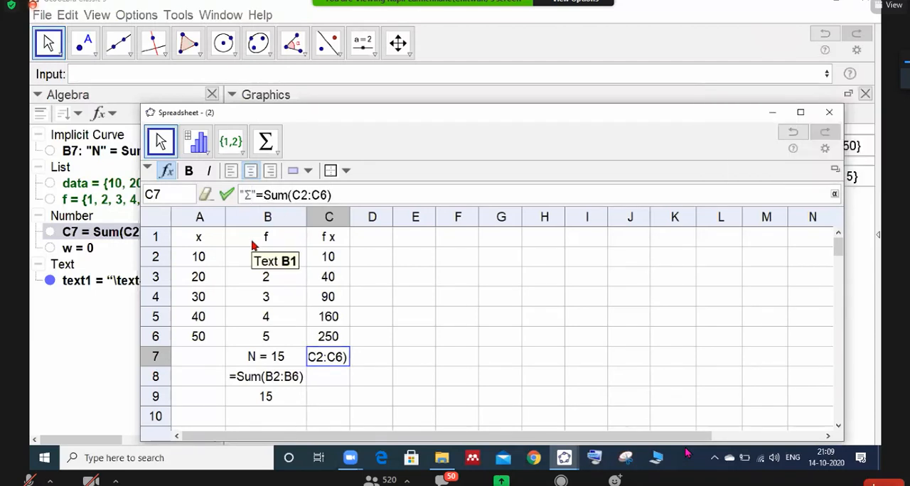
pyautogui.write('fx')
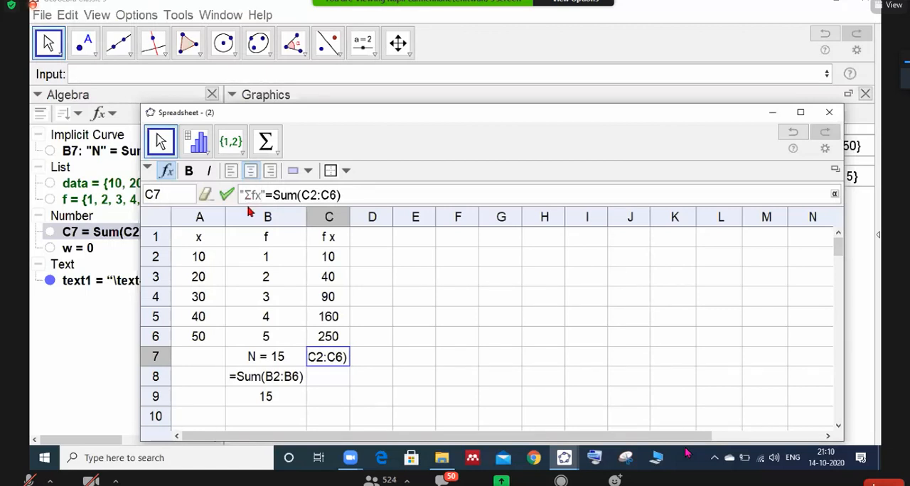
pyautogui.press('Return')
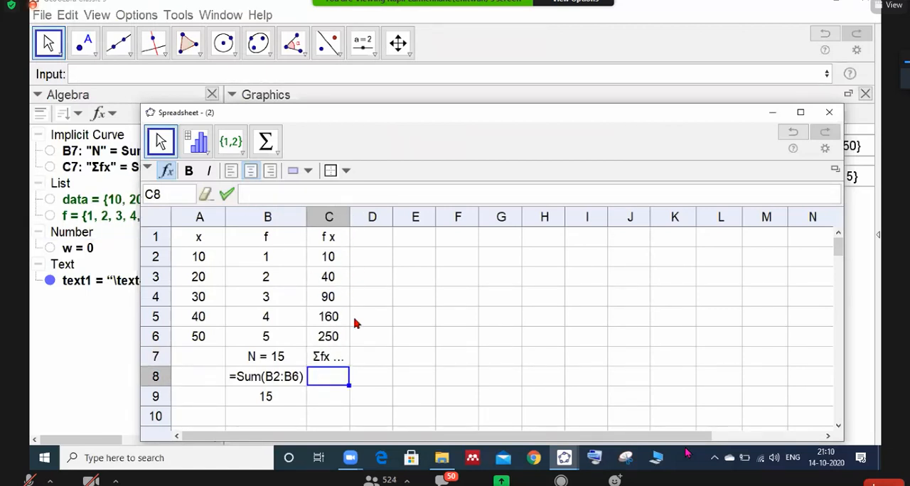
pyautogui.doubleClick(349, 213)
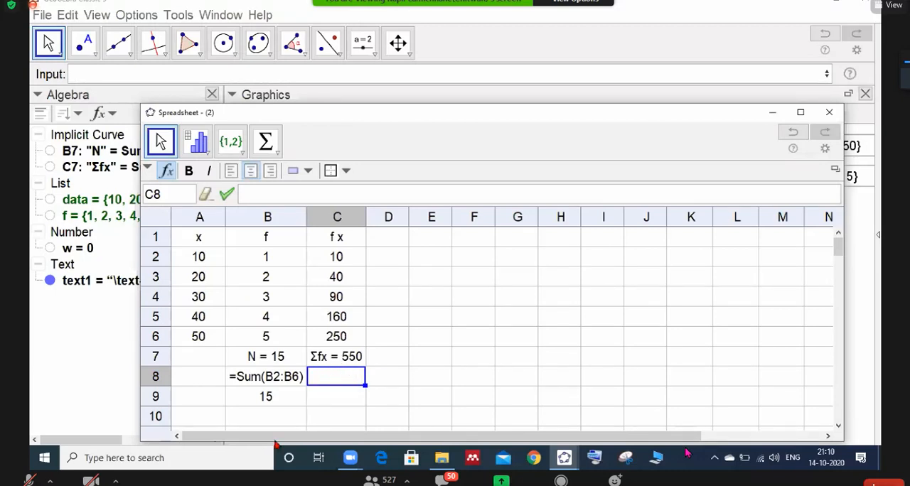
# - Clear the sum formula from cell B9 and check the formulas in cells C6 and C7
pyautogui.moveTo(199, 377); pyautogui.dragTo(288, 402)
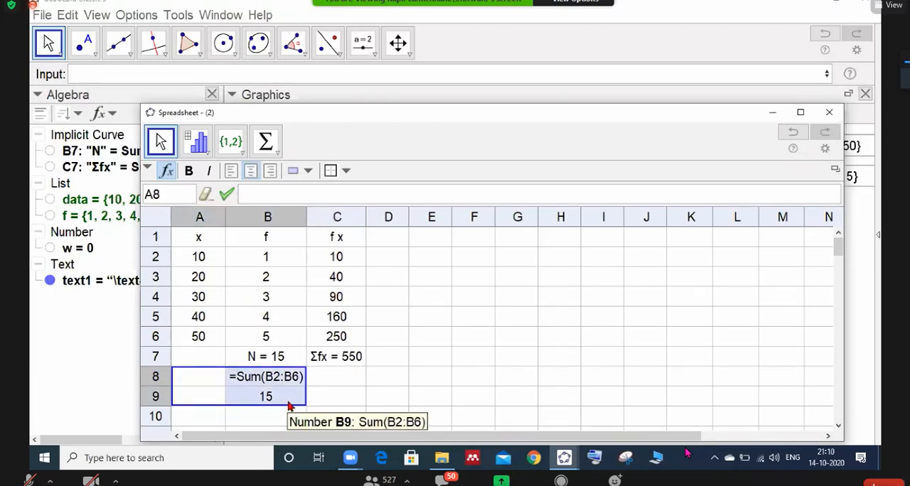
pyautogui.click(261, 379)
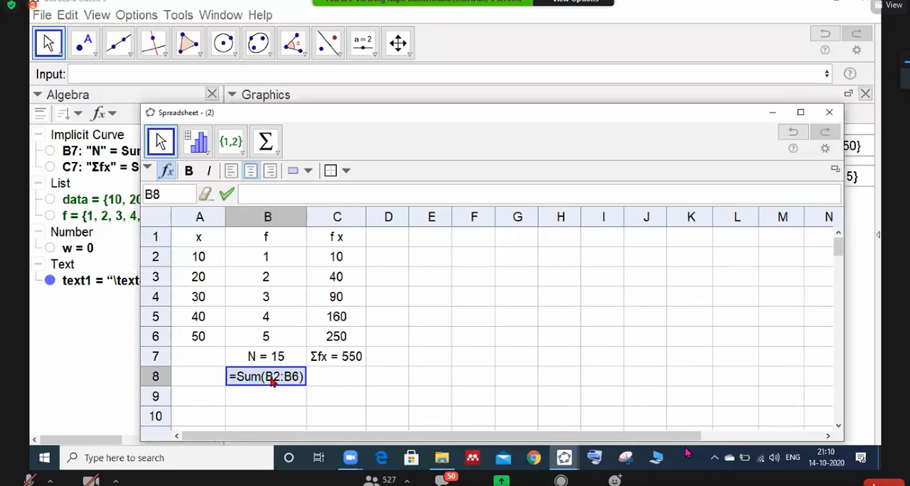
pyautogui.click(315, 381)
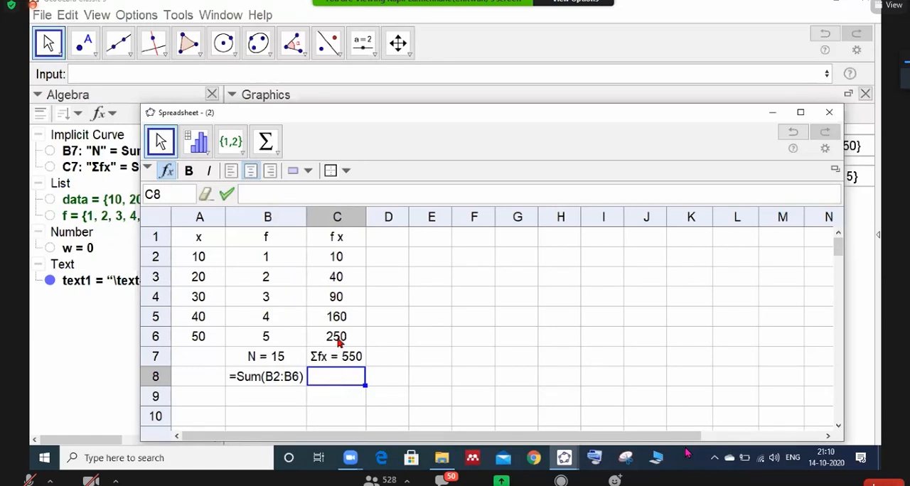
pyautogui.click(339, 343)
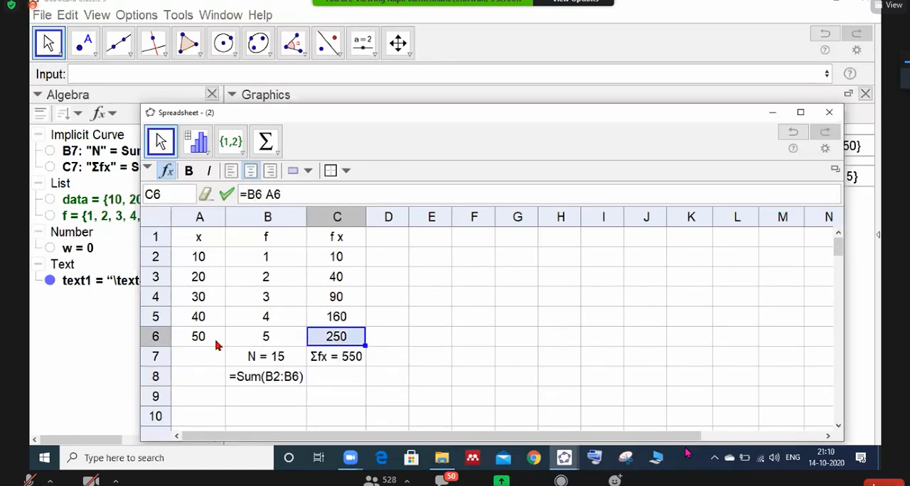
pyautogui.click(342, 362)
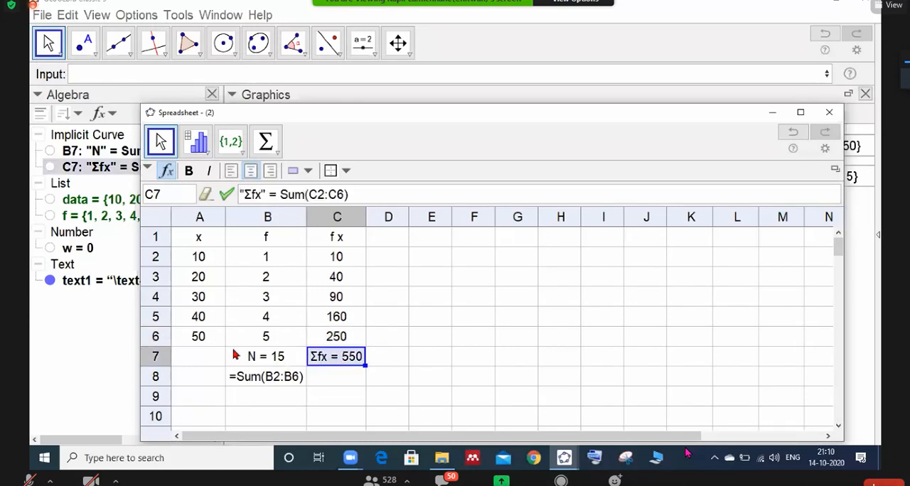
pyautogui.click(328, 385)
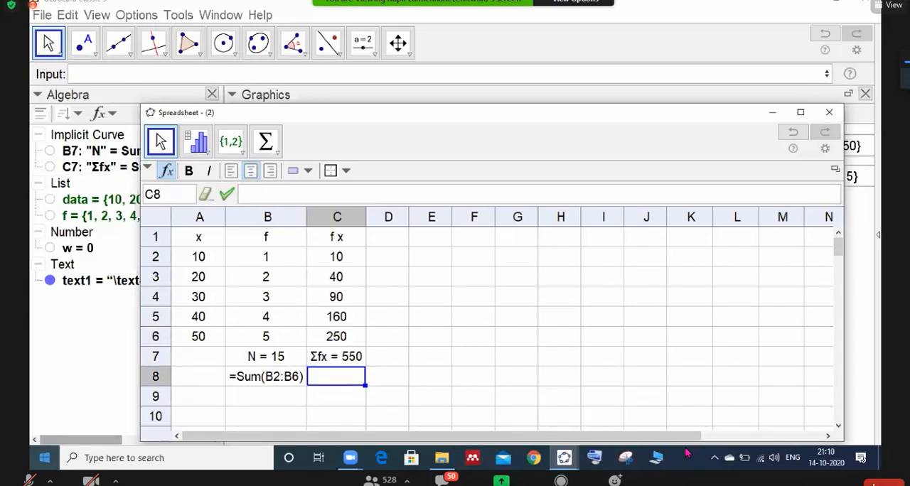
pyautogui.write('=sum')
pyautogui.press('BackSpace')
pyautogui.press('BackSpace')
pyautogui.press('BackSpace')
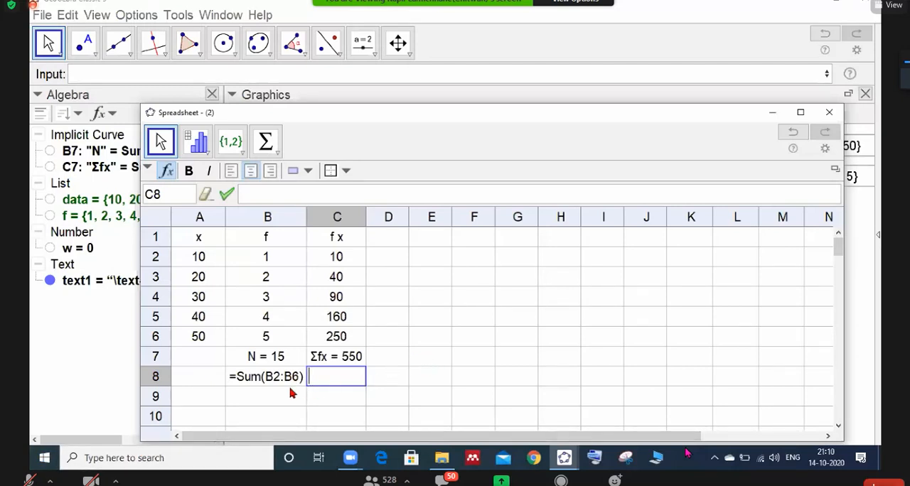
# - Enter the formula =sum(B2:B6) in cell B9 and copy it across to cell C9
pyautogui.click(254, 400)
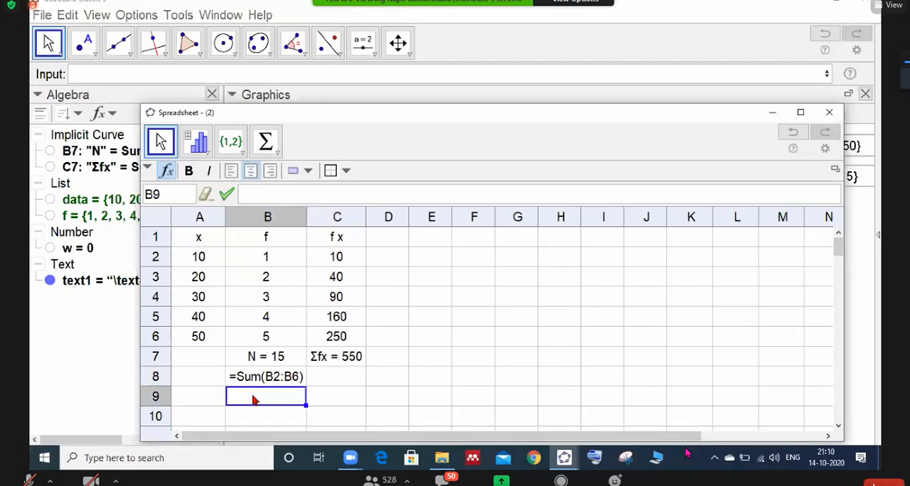
pyautogui.write('=sum()')
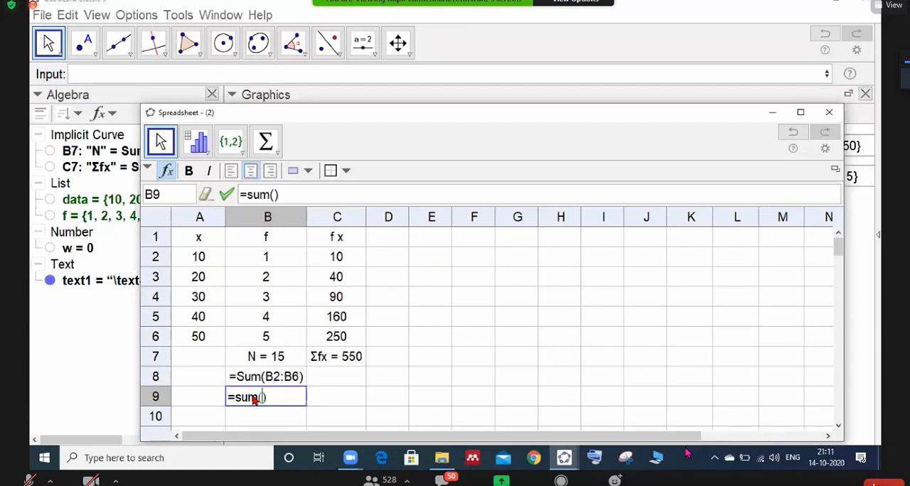
pyautogui.write('B2:B')
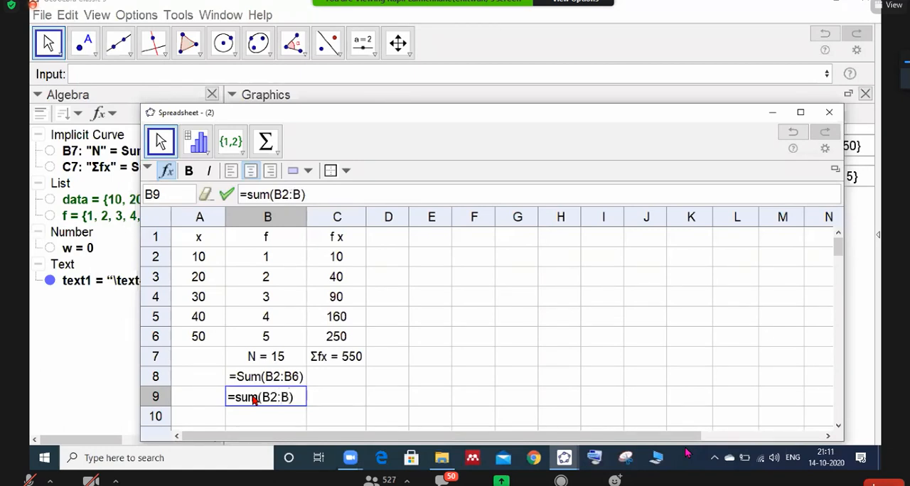
pyautogui.press('Return')
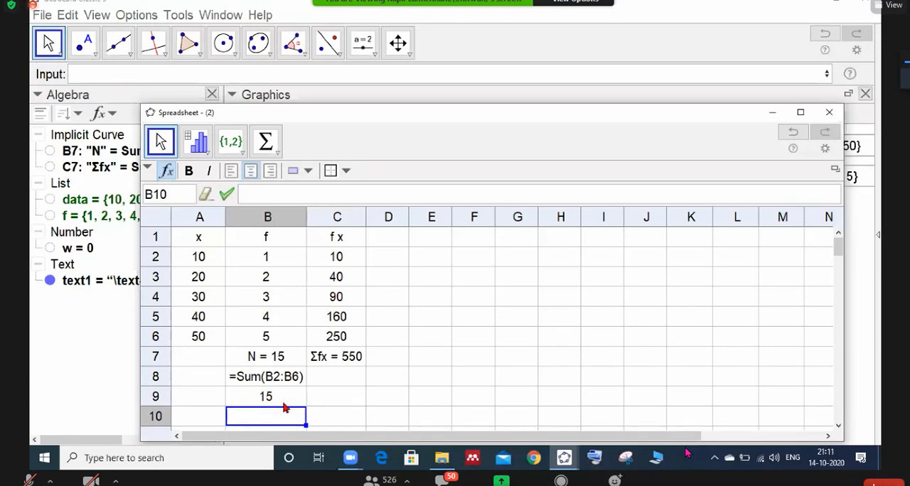
pyautogui.click(284, 404)
pyautogui.moveTo(333, 394); pyautogui.dragTo(352, 404)
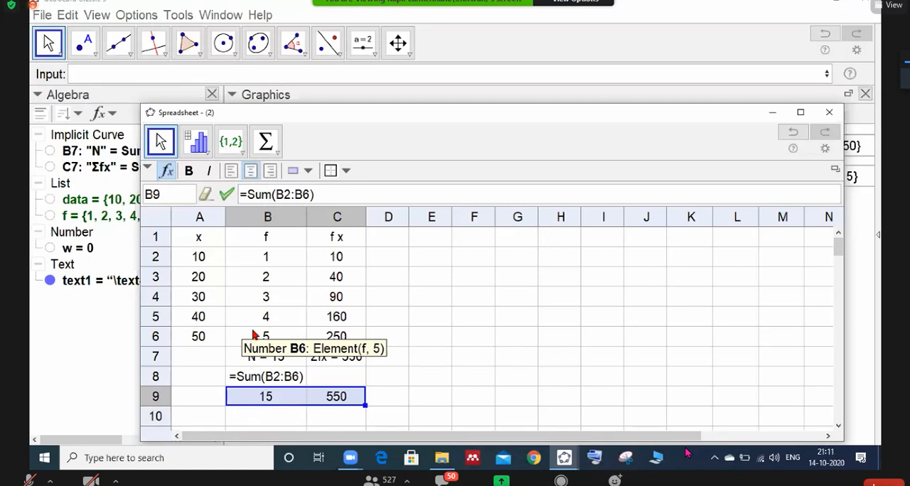
pyautogui.click(274, 378)
pyautogui.rightClick(271, 381)
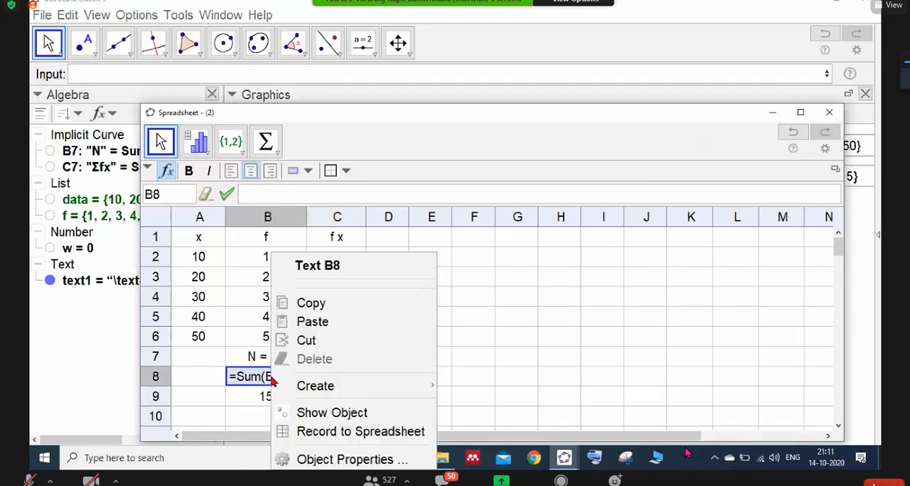
pyautogui.click(258, 379)
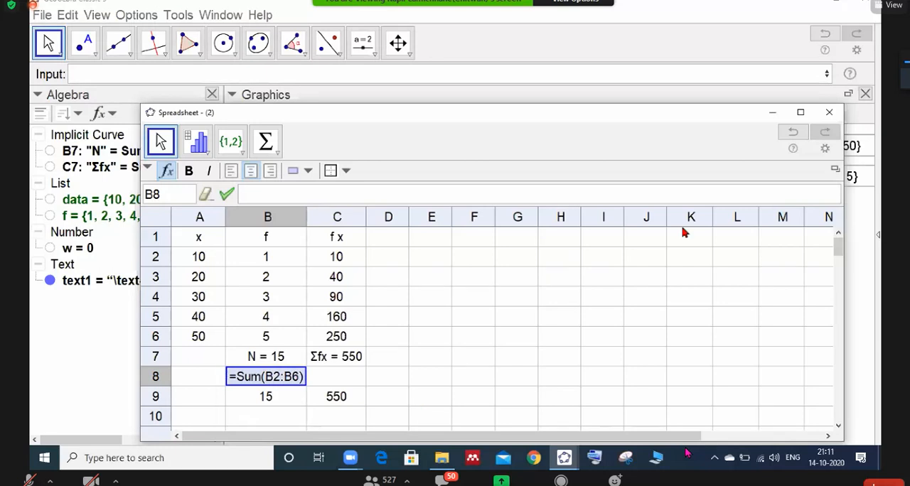
# - Move the Spreadsheet window down so the heading in the Graphics view shows above it
pyautogui.moveTo(734, 117); pyautogui.dragTo(739, 103)
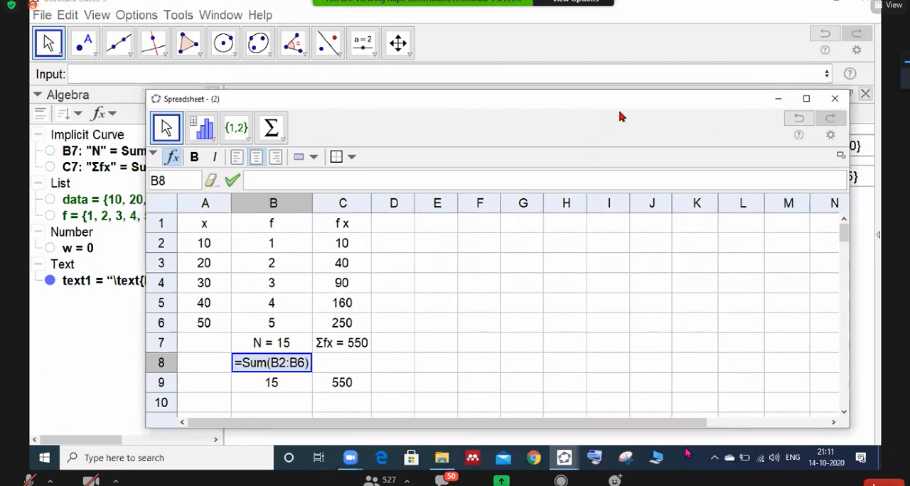
pyautogui.moveTo(616, 99); pyautogui.dragTo(634, 221)
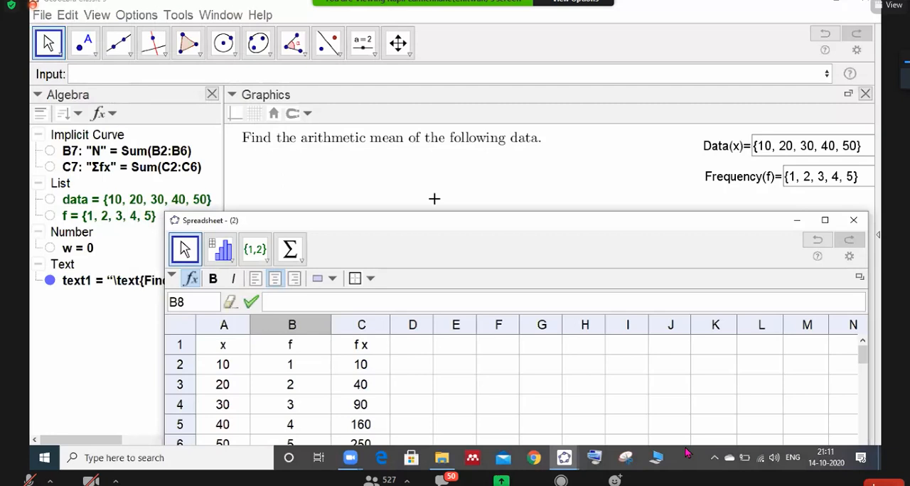
pyautogui.moveTo(428, 221); pyautogui.dragTo(434, 156)
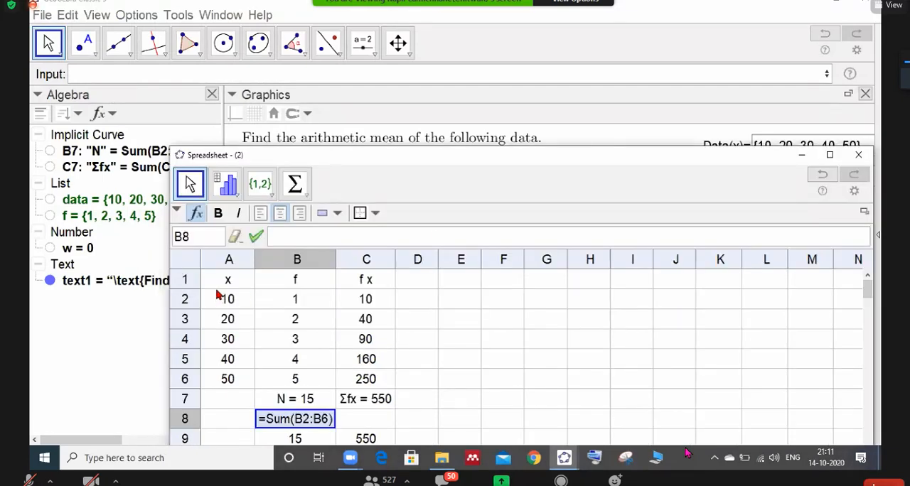
# - Create a transposed table of x and f from cells A1:B6 and bring the Graphics view to the front
pyautogui.moveTo(226, 281); pyautogui.dragTo(284, 380)
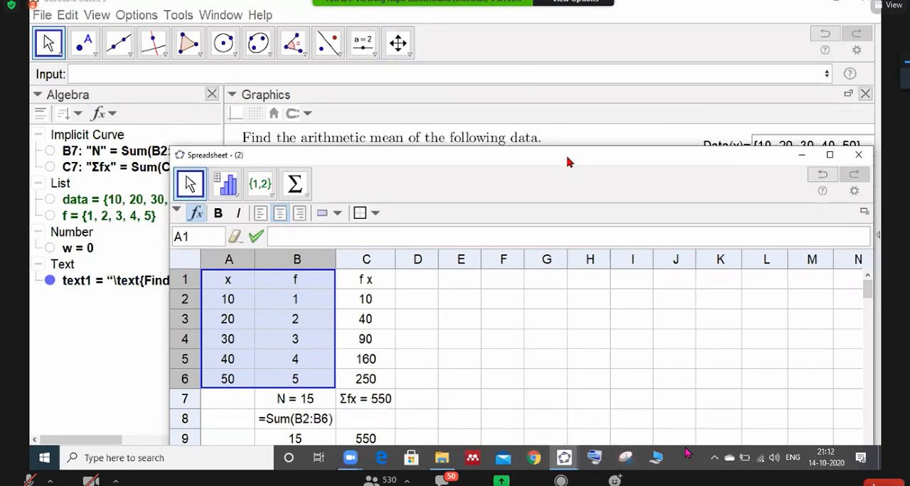
pyautogui.moveTo(567, 162); pyautogui.dragTo(564, 209)
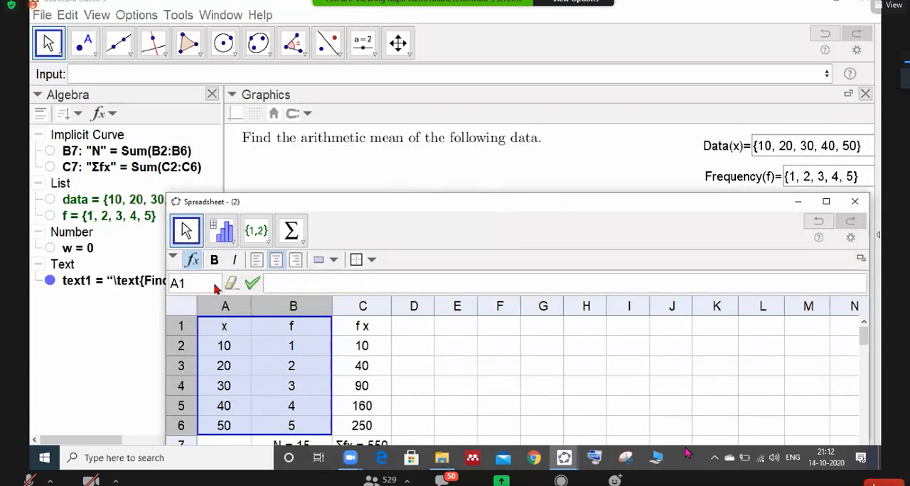
pyautogui.moveTo(498, 205); pyautogui.dragTo(497, 159)
pyautogui.moveTo(226, 282); pyautogui.dragTo(310, 376)
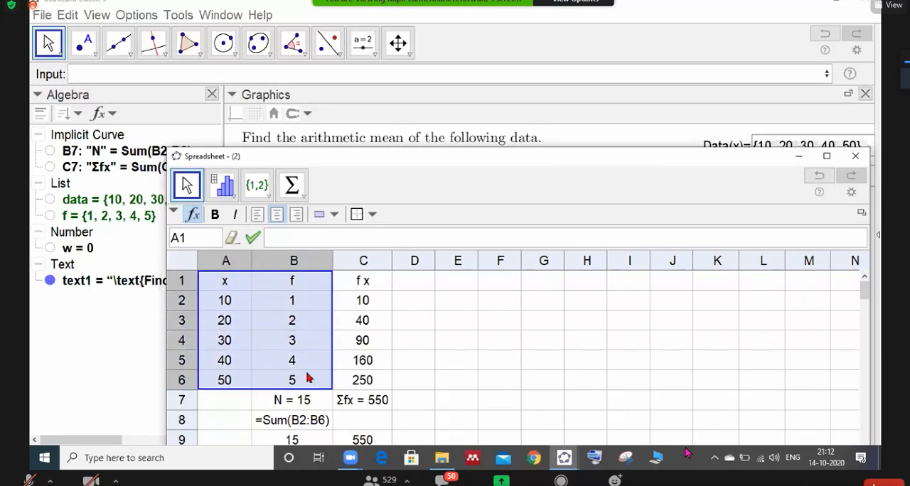
pyautogui.click(268, 199)
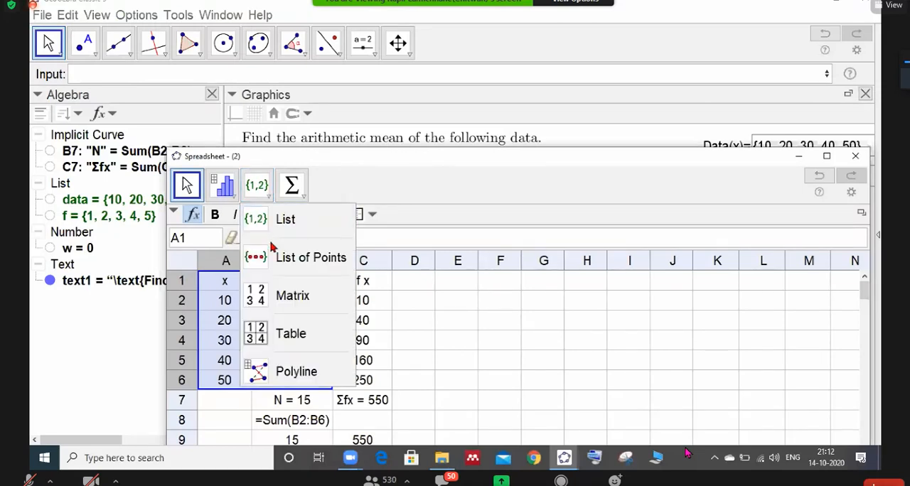
pyautogui.click(290, 333)
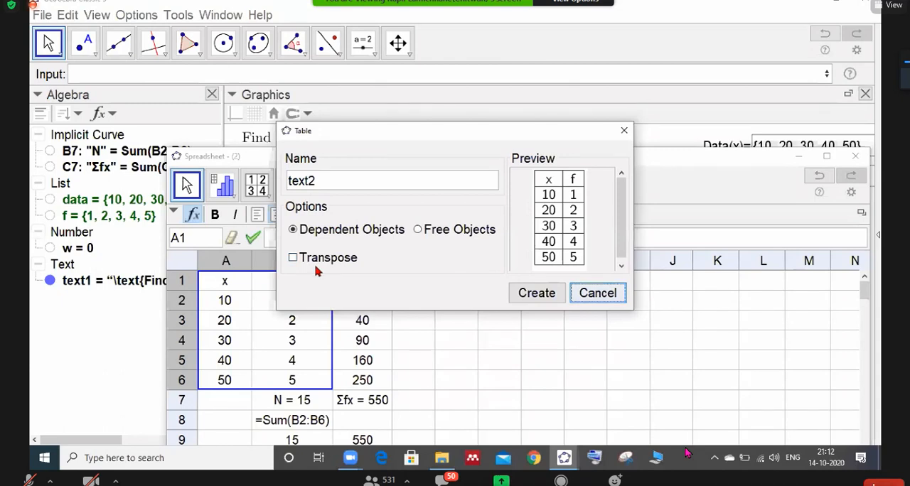
pyautogui.click(294, 258)
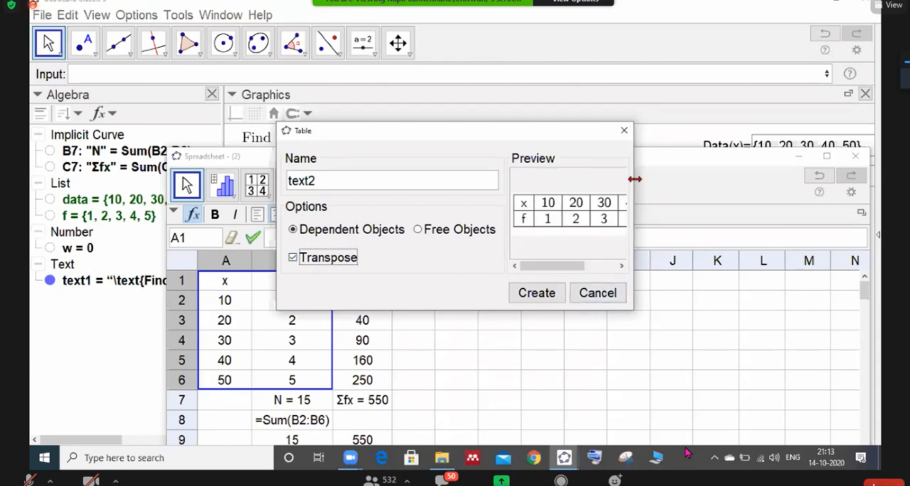
pyautogui.moveTo(634, 179); pyautogui.dragTo(738, 182)
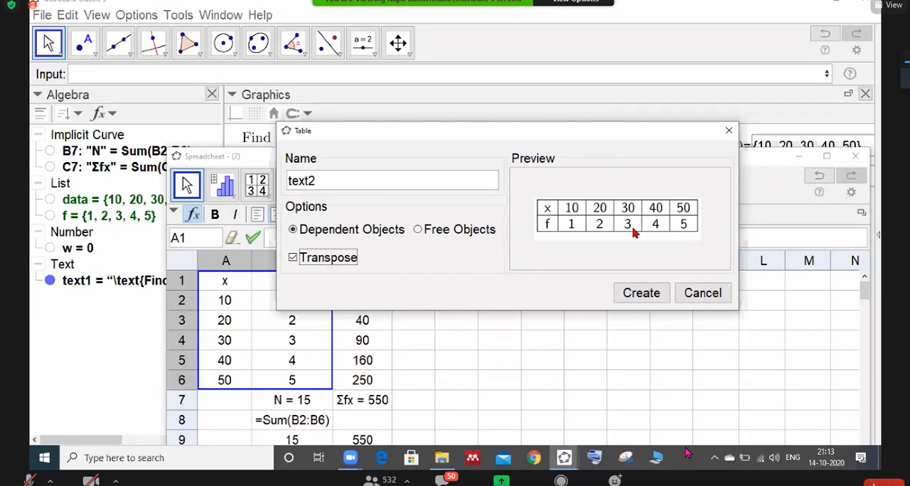
pyautogui.click(640, 291)
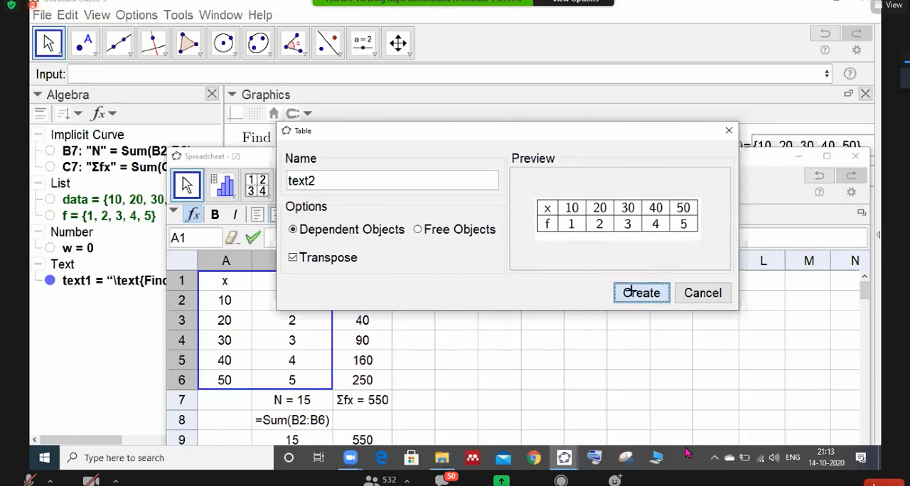
pyautogui.click(290, 155)
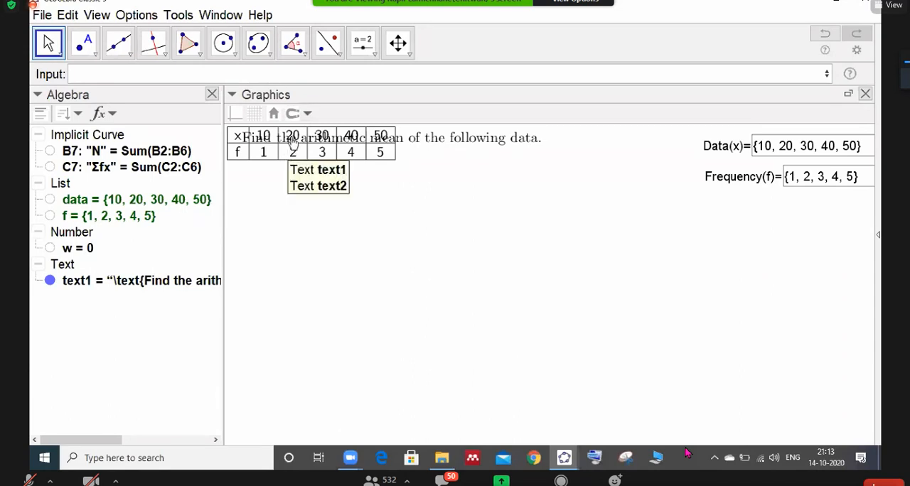
# - Unlock the x and f table text, move it just below the heading in Graphics, and lock it again
pyautogui.click(296, 175)
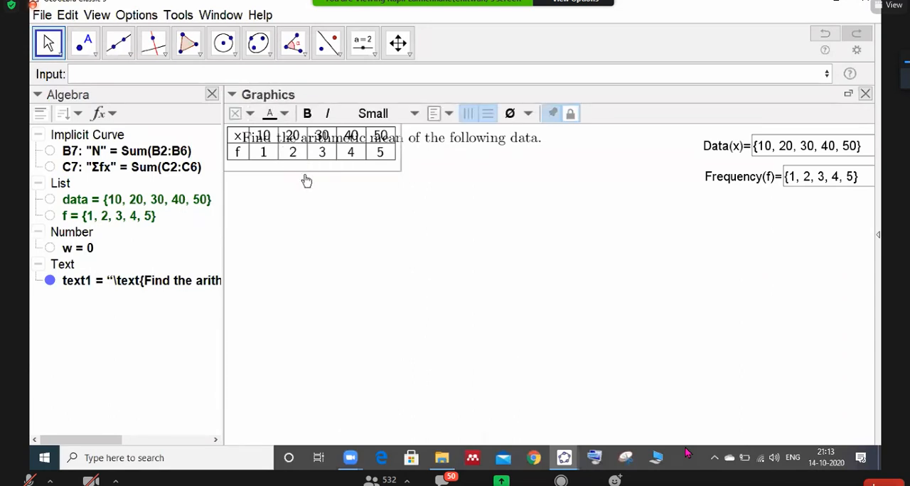
pyautogui.click(570, 113)
pyautogui.moveTo(362, 163); pyautogui.dragTo(374, 192)
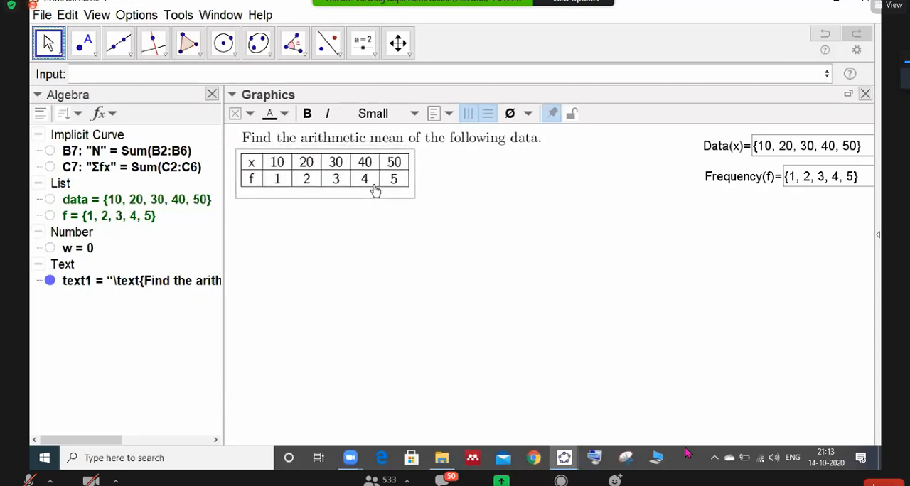
pyautogui.click(571, 113)
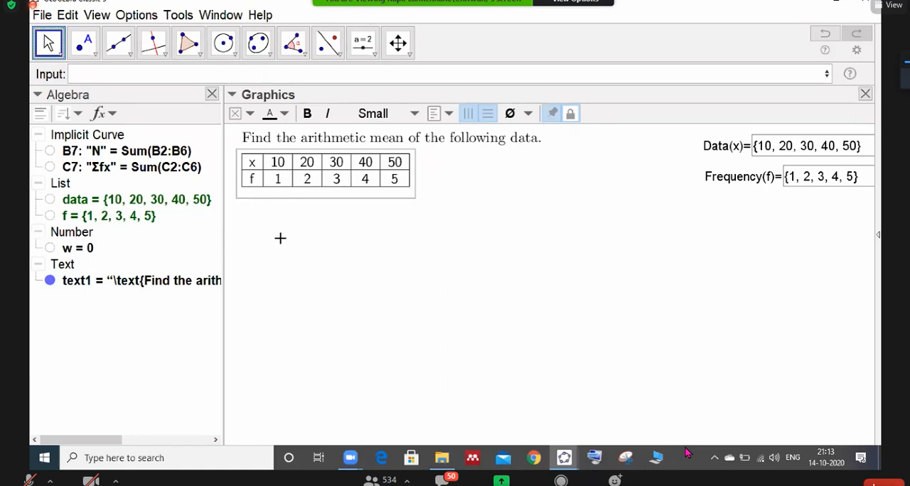
pyautogui.click(322, 262)
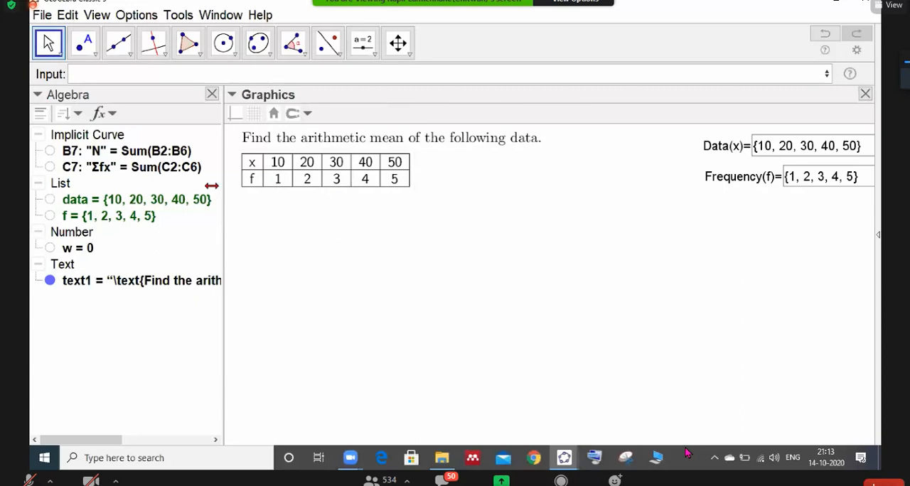
# - Duplicate the heading text, unlock the copy and place it below the data table
pyautogui.click(308, 140)
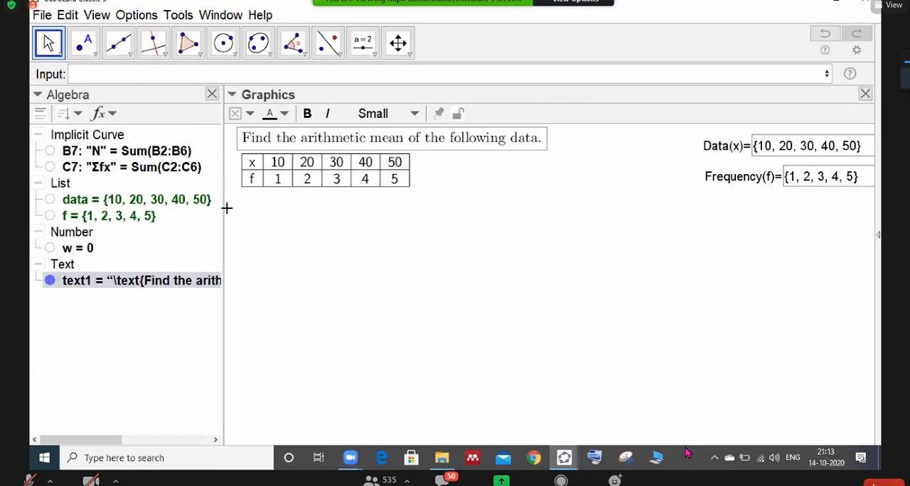
pyautogui.moveTo(336, 142)
pyautogui.mouseDown()
pyautogui.moveTo(339, 177)
pyautogui.moveTo(340, 142)
pyautogui.mouseUp()
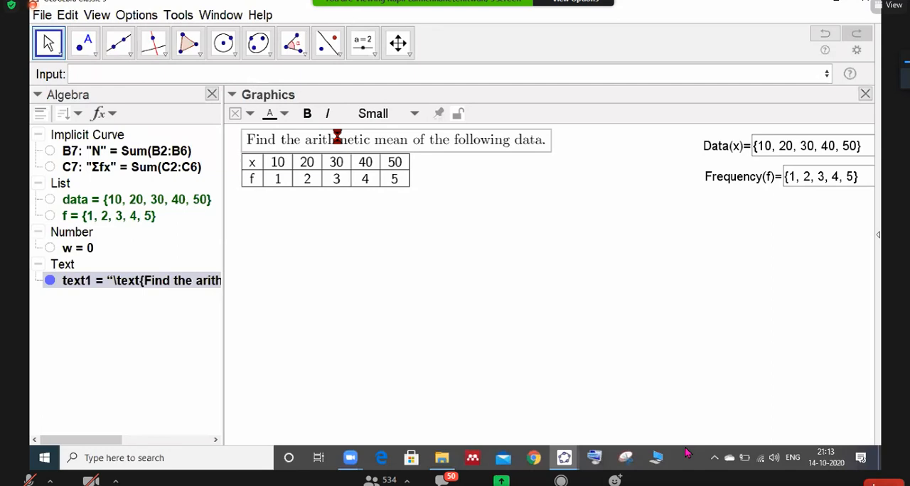
pyautogui.click(338, 138)
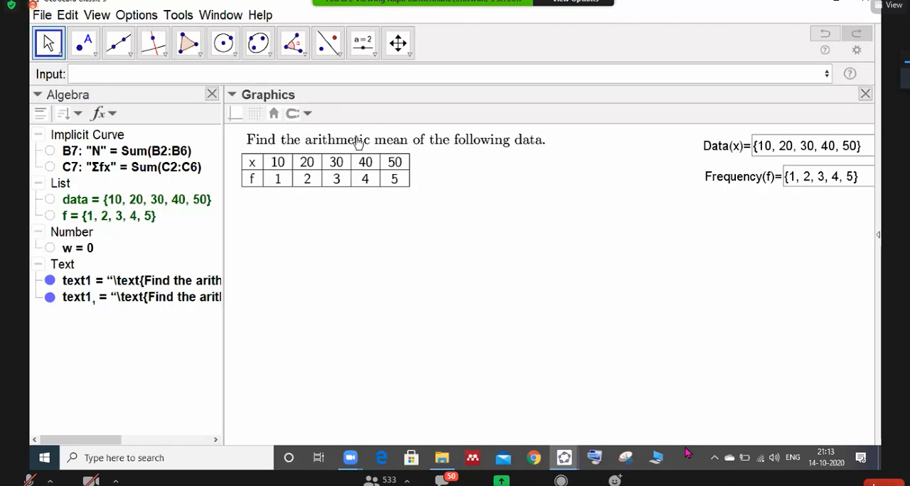
pyautogui.click(337, 146)
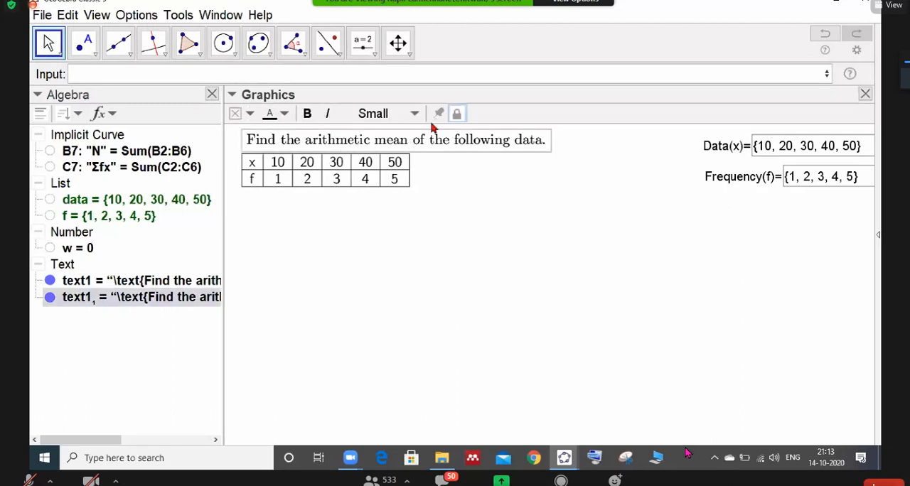
pyautogui.moveTo(408, 153); pyautogui.dragTo(396, 215)
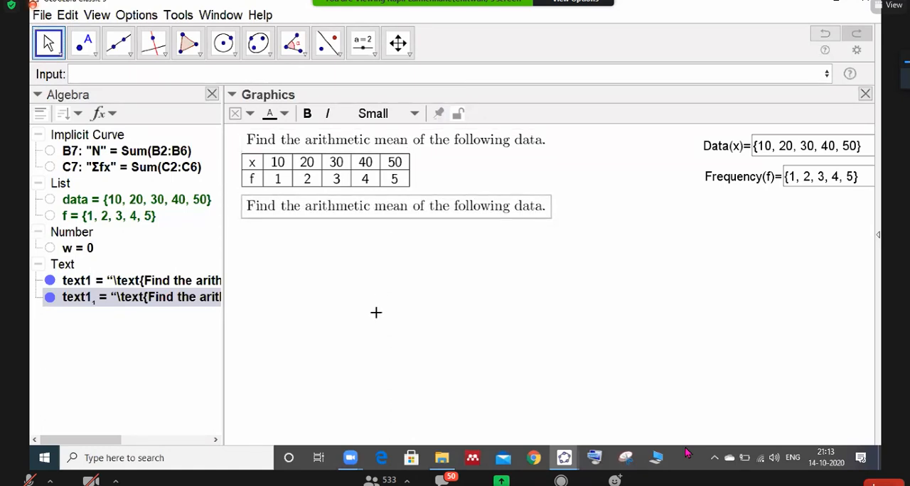
# - Show the Spreadsheet window and move it so that rows 1 to 9 can be seen
pyautogui.click(98, 15)
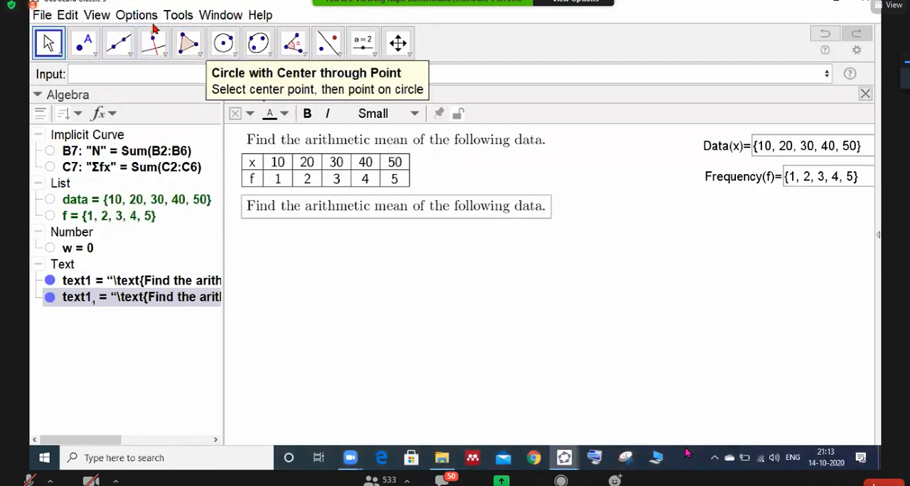
pyautogui.click(97, 15)
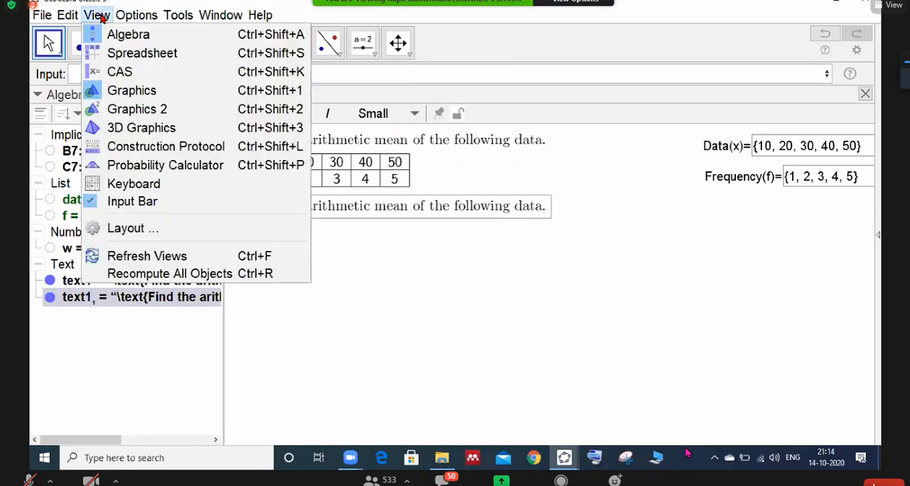
pyautogui.click(100, 49)
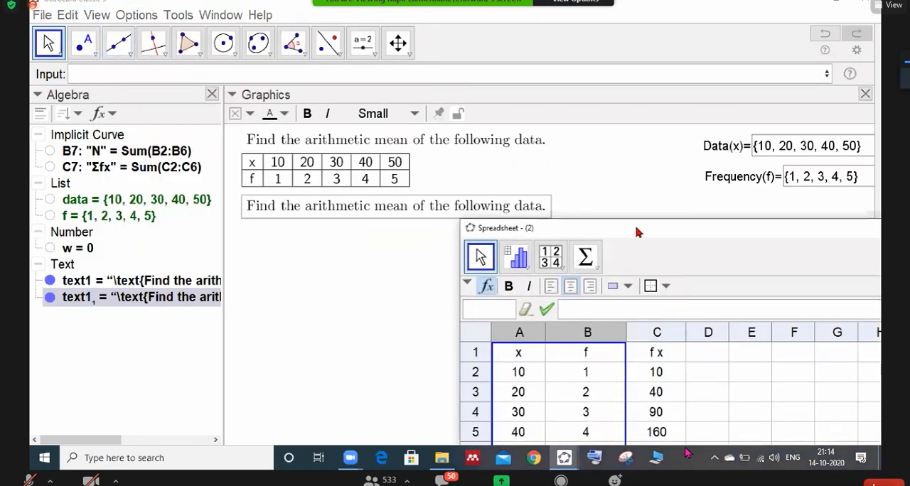
pyautogui.moveTo(636, 232); pyautogui.dragTo(279, 155)
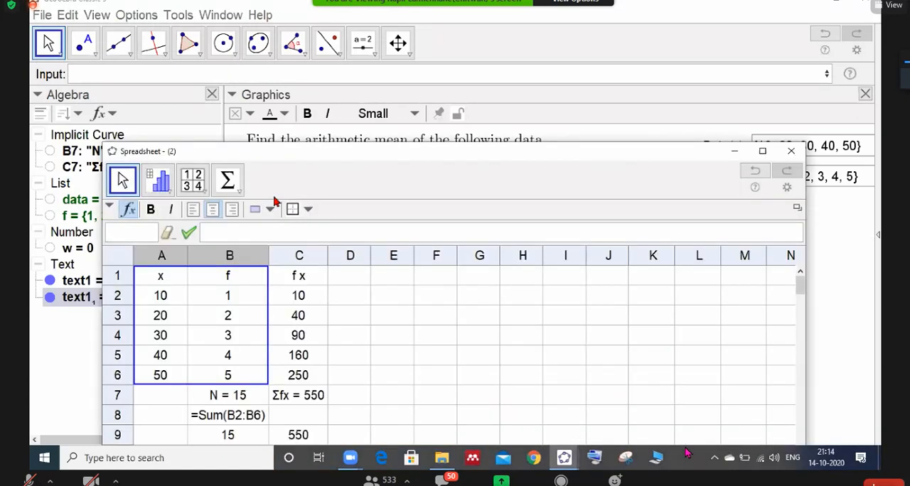
# - Try entering Σfx for cell A1 using the Greek symbol table, clear the entry and minimize the Spreadsheet window
pyautogui.click(208, 232)
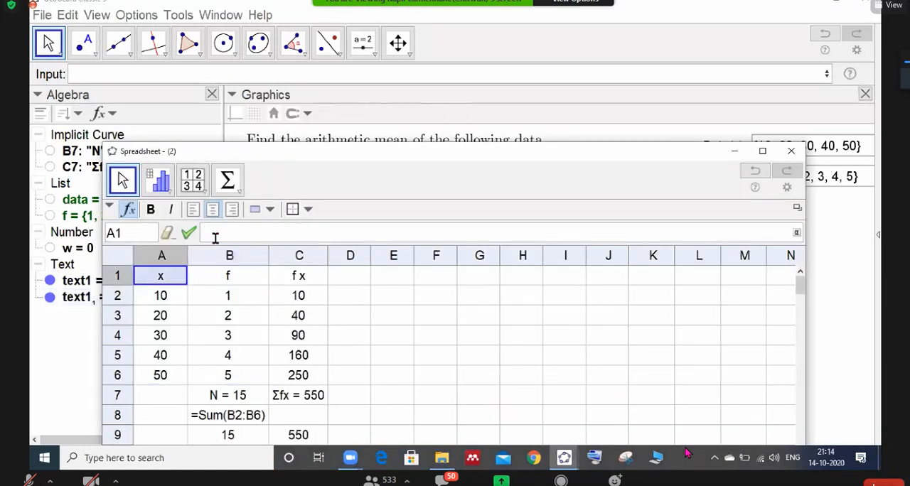
pyautogui.click(797, 234)
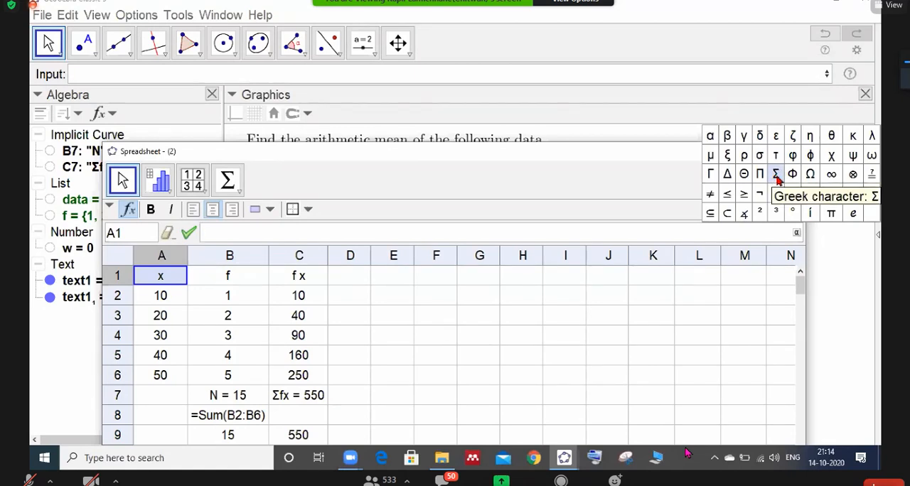
pyautogui.click(776, 177)
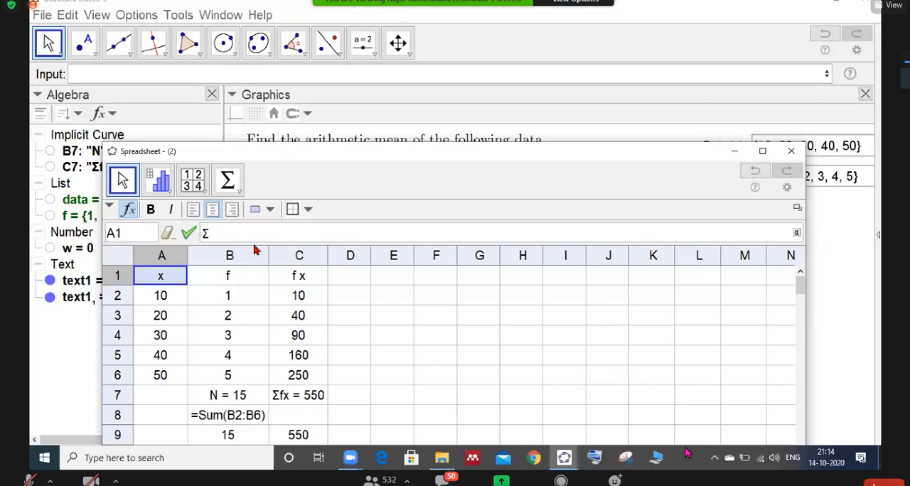
pyautogui.write('"Σ')
pyautogui.write('f')
pyautogui.write('x')
pyautogui.press('BackSpace')
pyautogui.press('BackSpace')
pyautogui.press('BackSpace')
pyautogui.press('BackSpace')
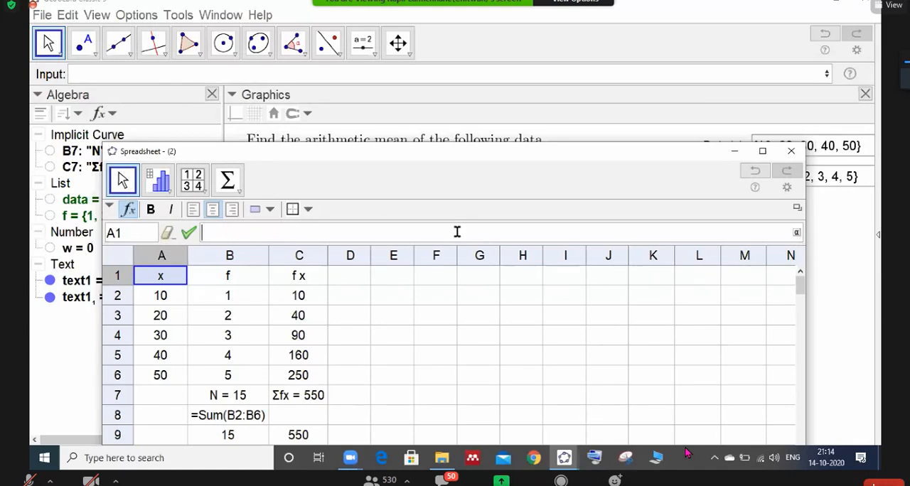
pyautogui.click(735, 152)
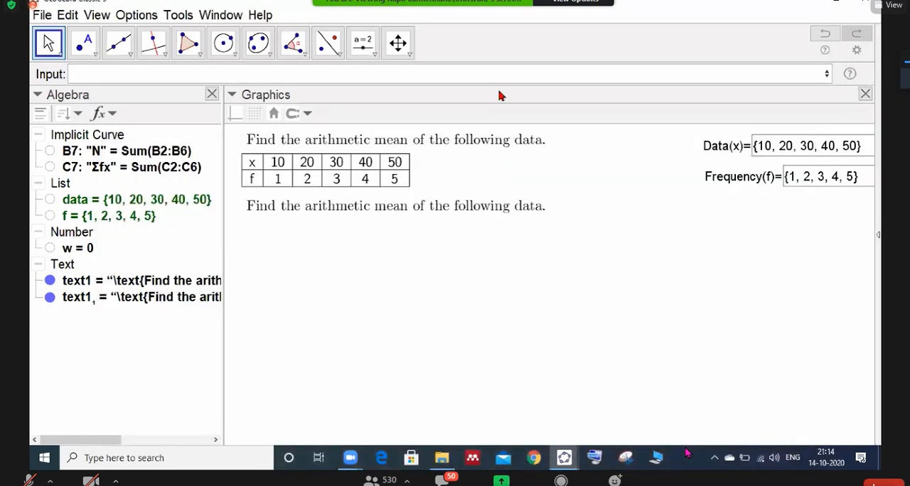
# - Replace the wording of the copied heading with "Solution:" and move it close beneath the data table
pyautogui.doubleClick(283, 204)
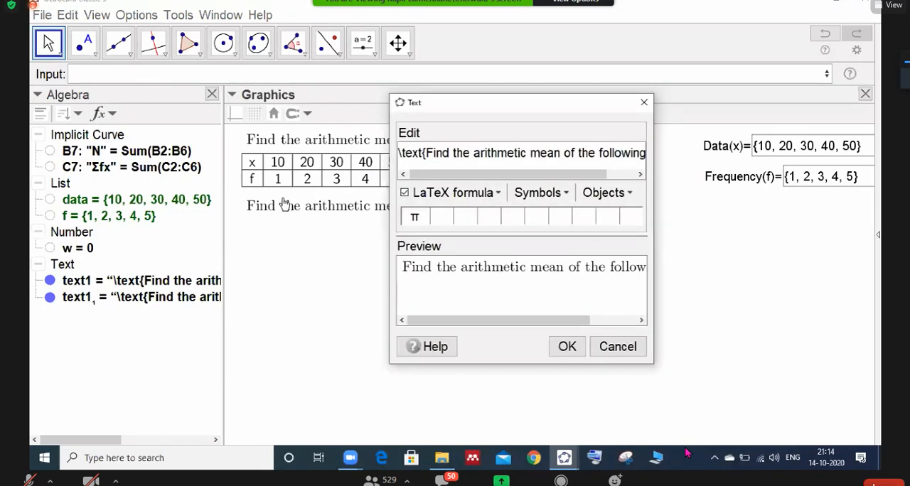
pyautogui.click(424, 153)
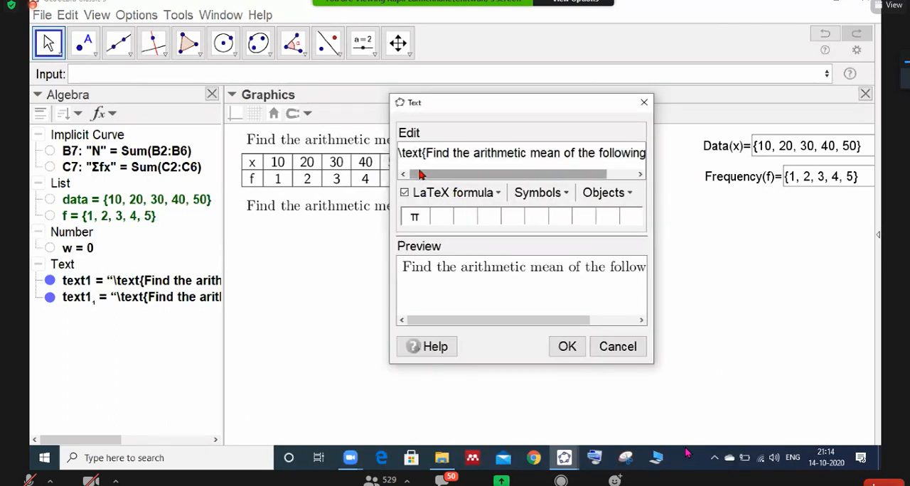
pyautogui.hotkey('ctrl', 'shift', 'Right')
pyautogui.hotkey('ctrl', 'shift', 'Right')
pyautogui.hotkey('ctrl', 'shift', 'Right')
pyautogui.hotkey('ctrl', 'shift', 'Right')
pyautogui.hotkey('ctrl', 'shift', 'Right')
pyautogui.hotkey('ctrl', 'shift', 'Right')
pyautogui.hotkey('ctrl', 'shift', 'Right')
pyautogui.hotkey('ctrl', 'shift', 'Right')
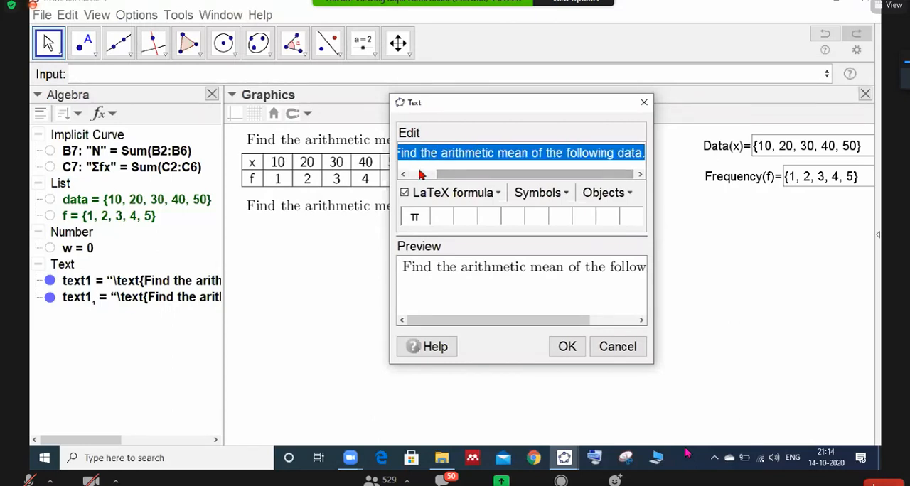
pyautogui.write('Sol')
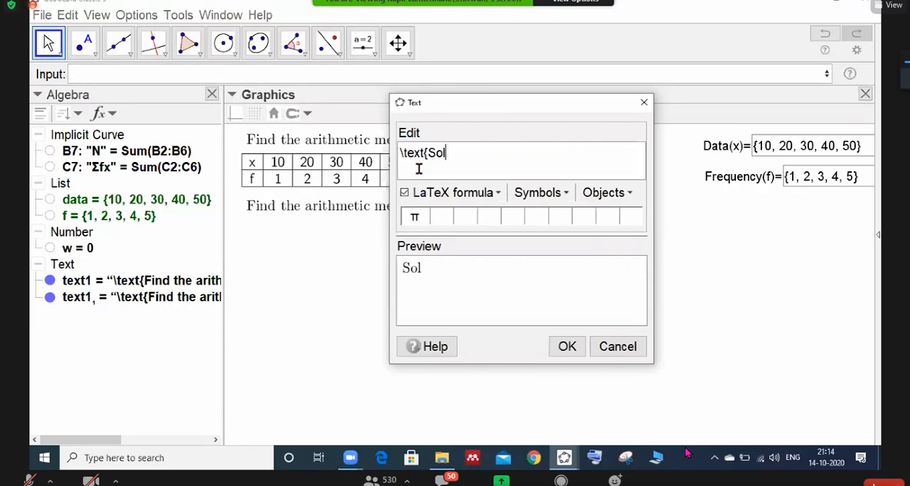
pyautogui.write('ution:')
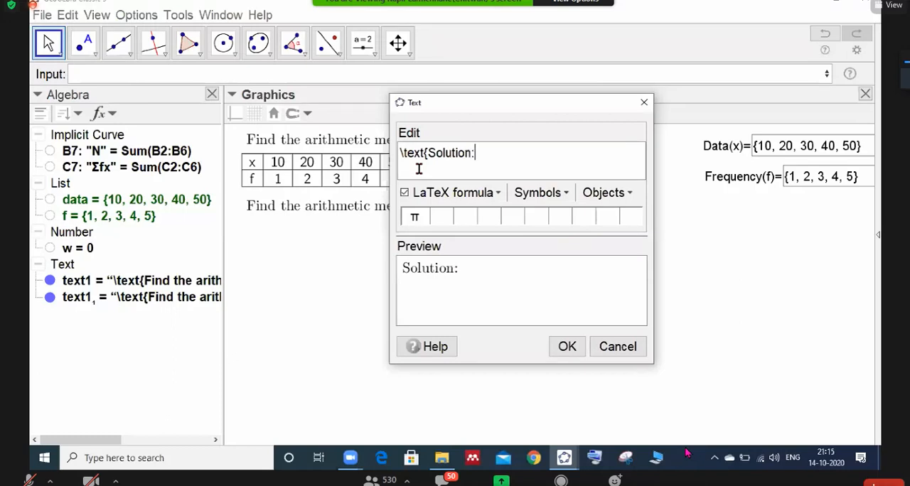
pyautogui.click(566, 346)
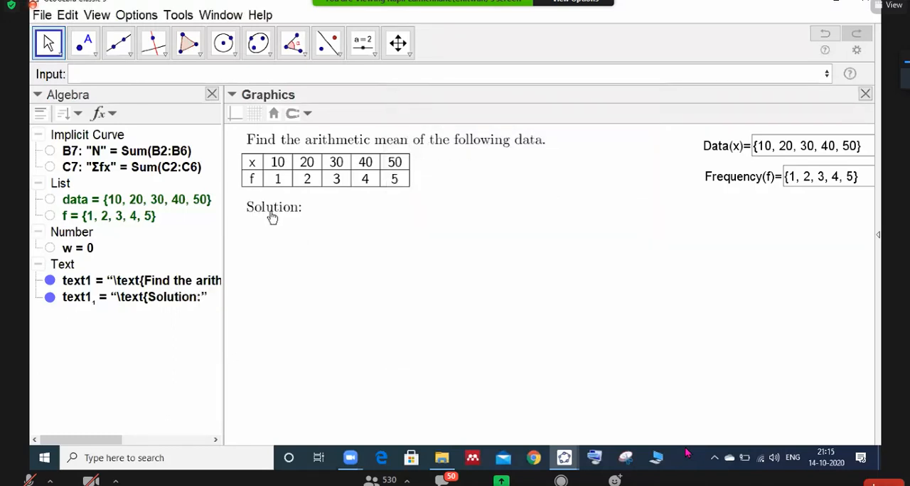
pyautogui.moveTo(270, 212); pyautogui.dragTo(266, 203)
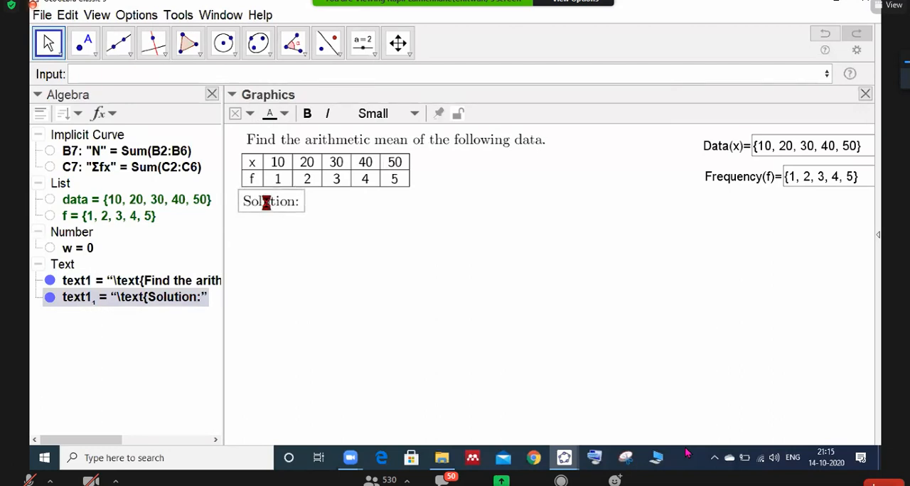
# - Duplicate the "Solution:" text, unlock the copy and place it directly below the original
pyautogui.hotkey('ctrl', 'v')
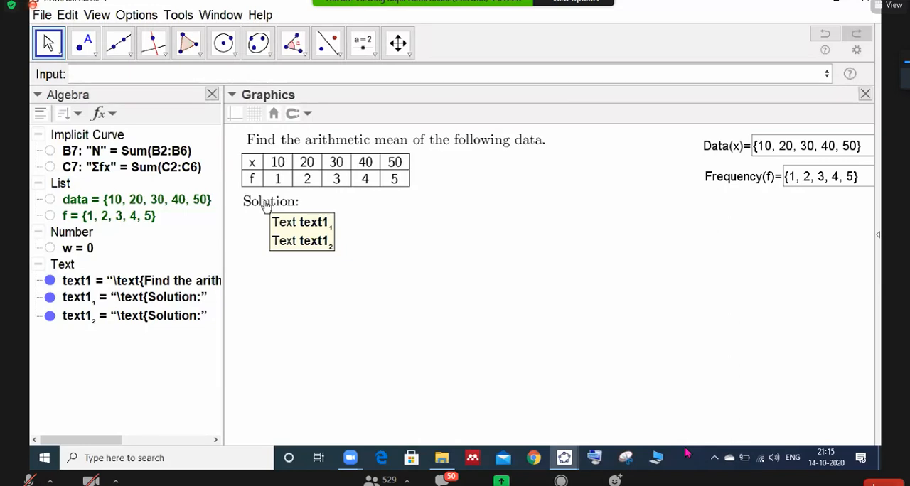
pyautogui.click(264, 205)
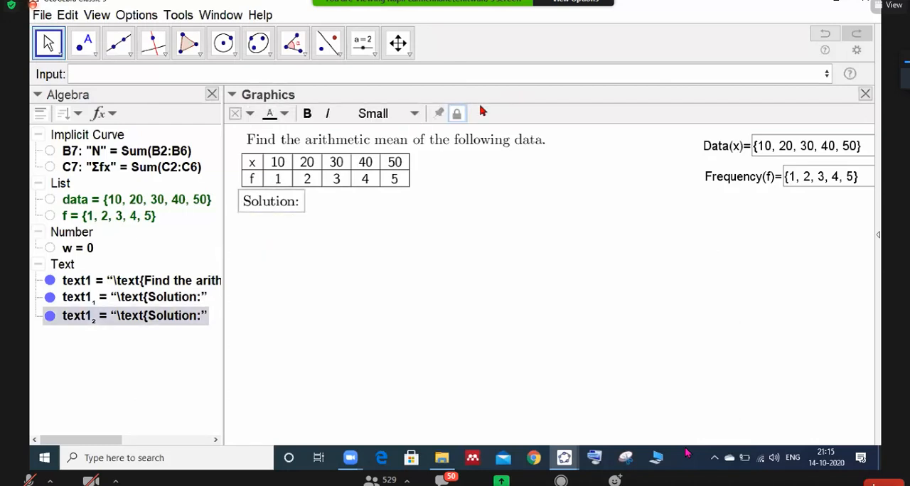
pyautogui.click(457, 114)
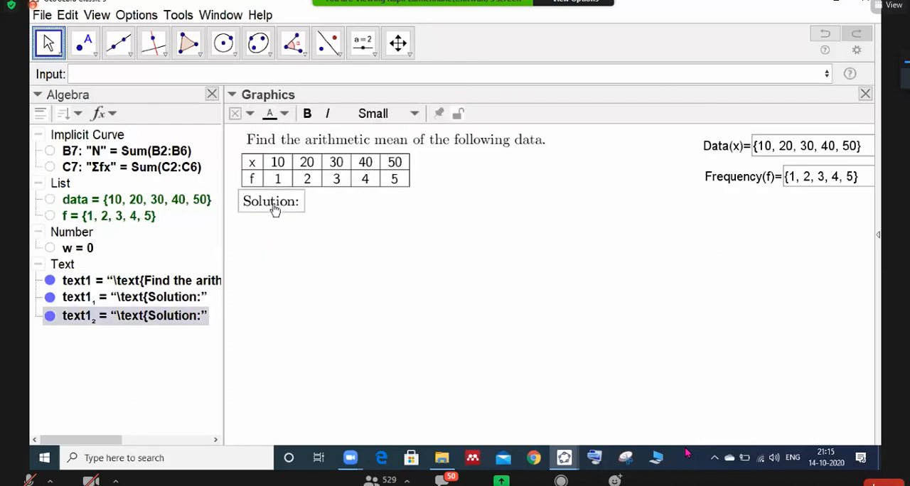
pyautogui.moveTo(275, 213); pyautogui.dragTo(276, 234)
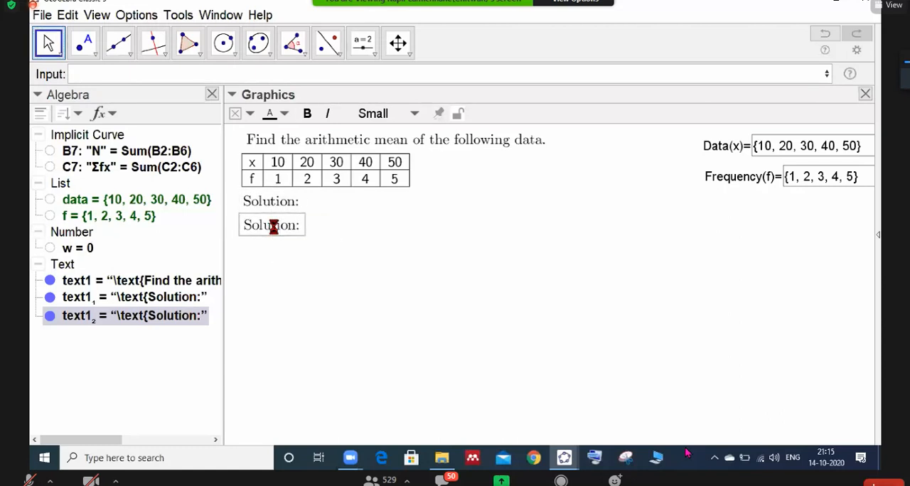
# - Replace the wording of the lower "Solution:" text with "Table for arithmetic mean(", keeping the LaTeX \text{ prefix
pyautogui.doubleClick(276, 234)
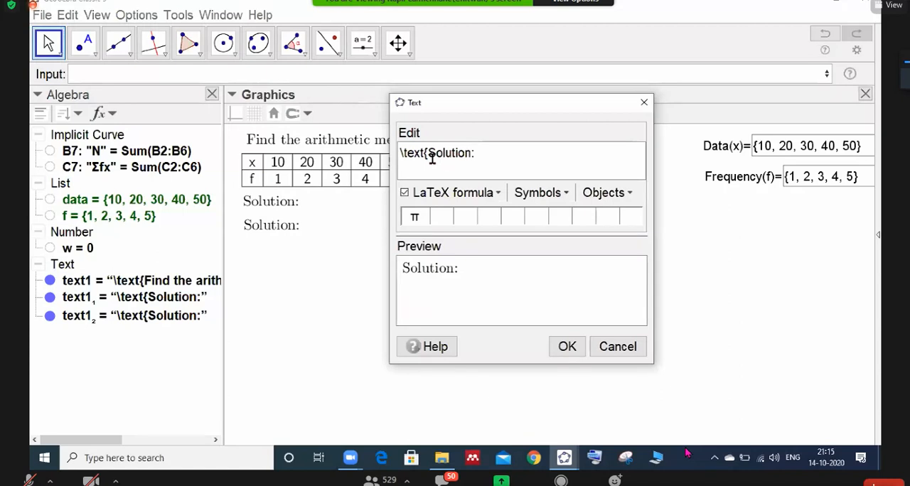
pyautogui.click(430, 156)
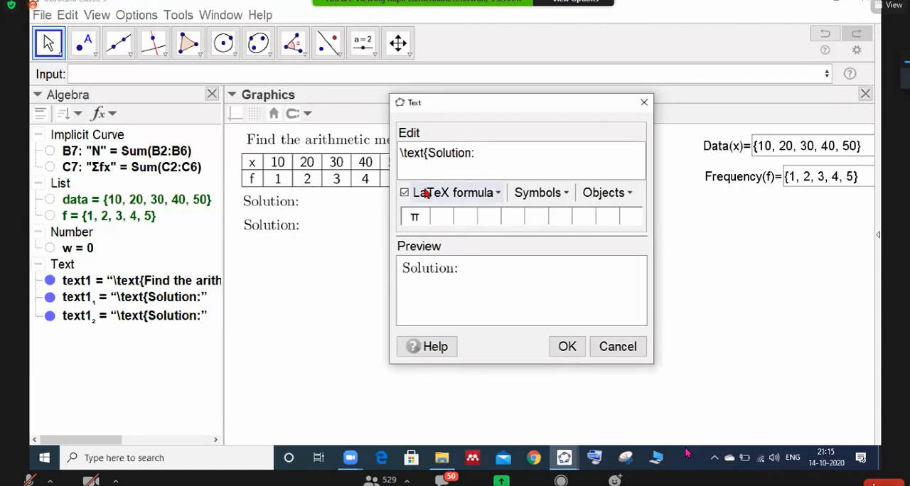
pyautogui.hotkey('shift', 'Right')
pyautogui.hotkey('shift', 'Right')
pyautogui.hotkey('shift', 'Right')
pyautogui.hotkey('shift', 'Right')
pyautogui.hotkey('shift', 'Right')
pyautogui.hotkey('shift', 'Right')
pyautogui.hotkey('shift', 'Right')
pyautogui.hotkey('shift', 'Right')
pyautogui.hotkey('shift', 'Right')
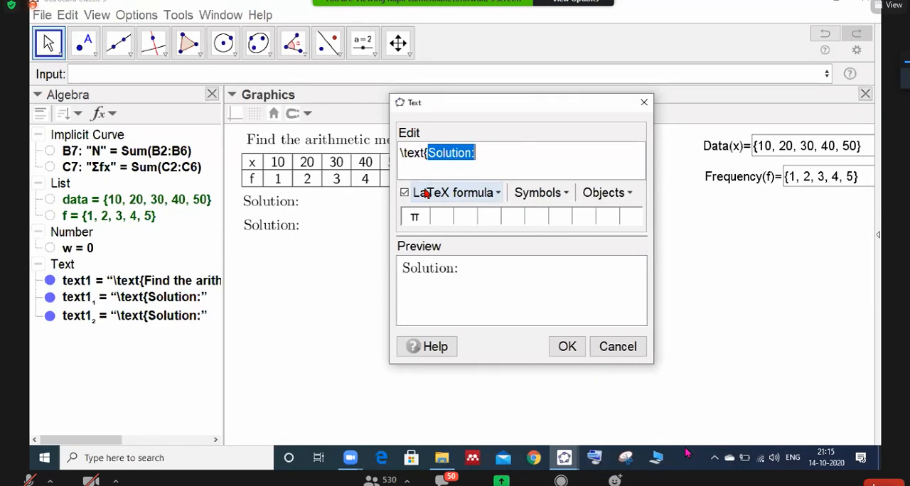
pyautogui.write('Table for')
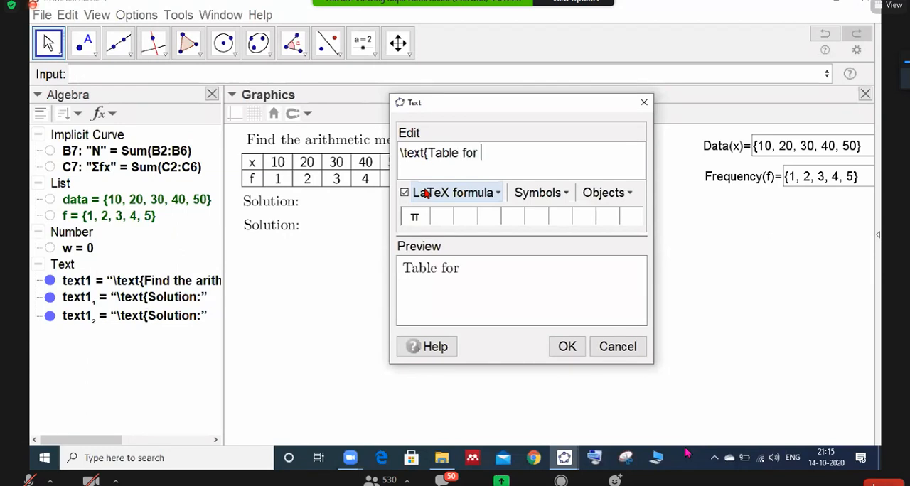
pyautogui.write(' arith')
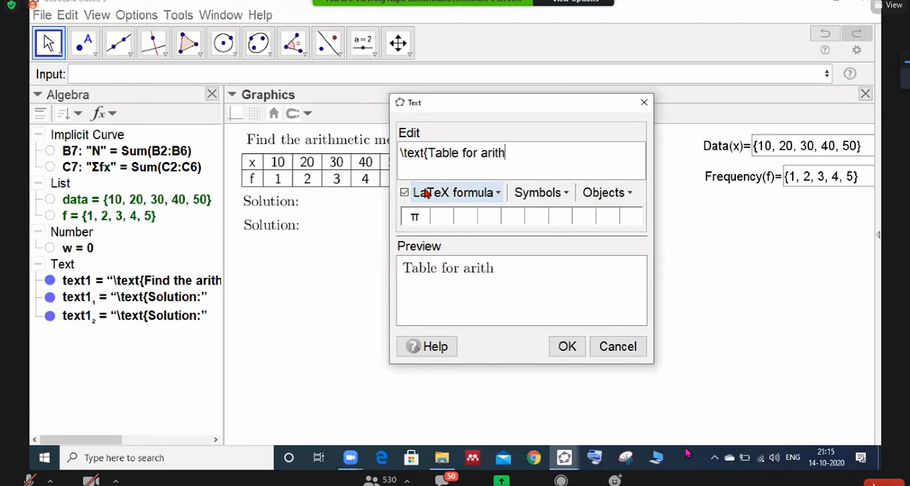
pyautogui.write('metic m')
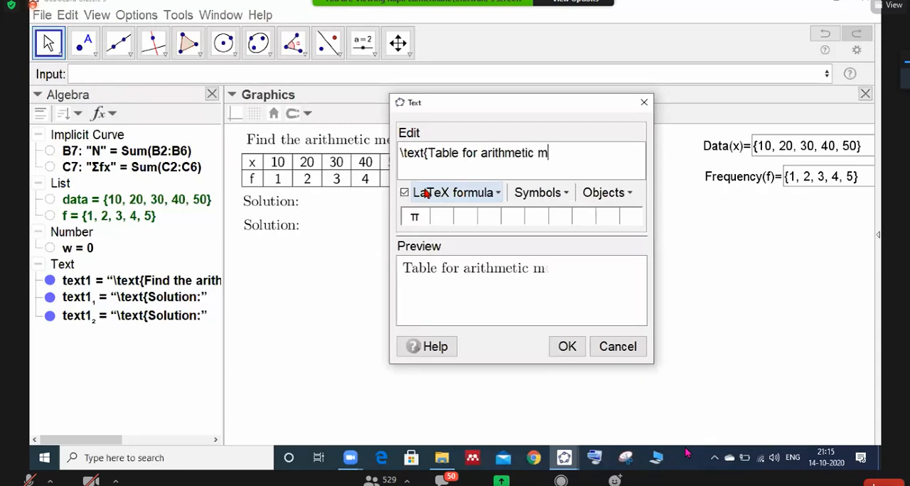
pyautogui.write('ean(')
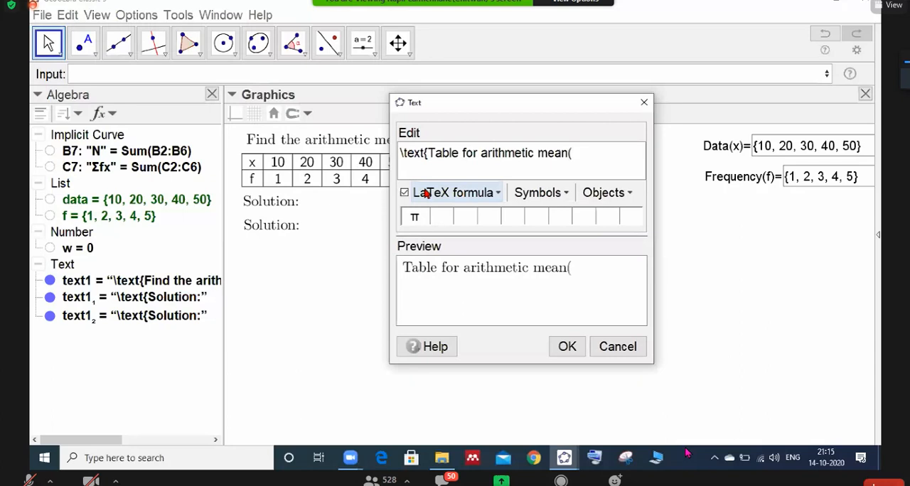
pyautogui.write('\\ove')
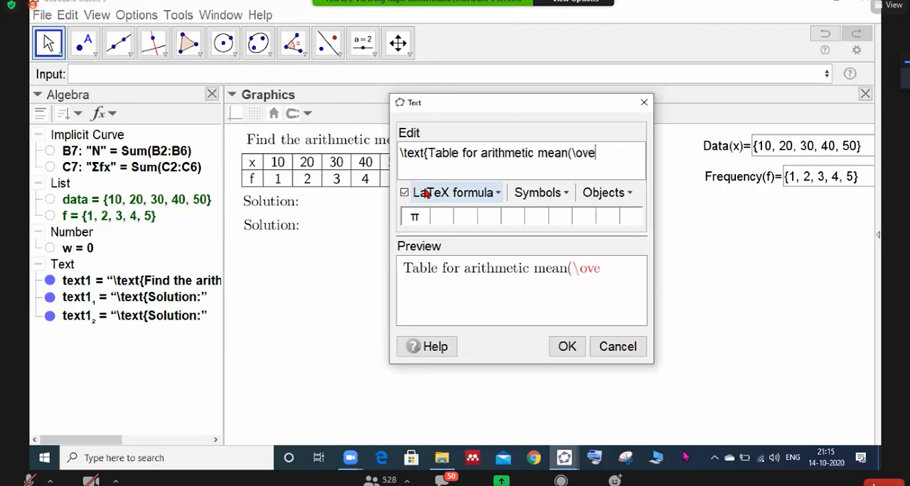
# - Complete the text with the LaTeX code \overline{x} and a closing parenthesis, and apply the edit
pyautogui.write('rline{x')
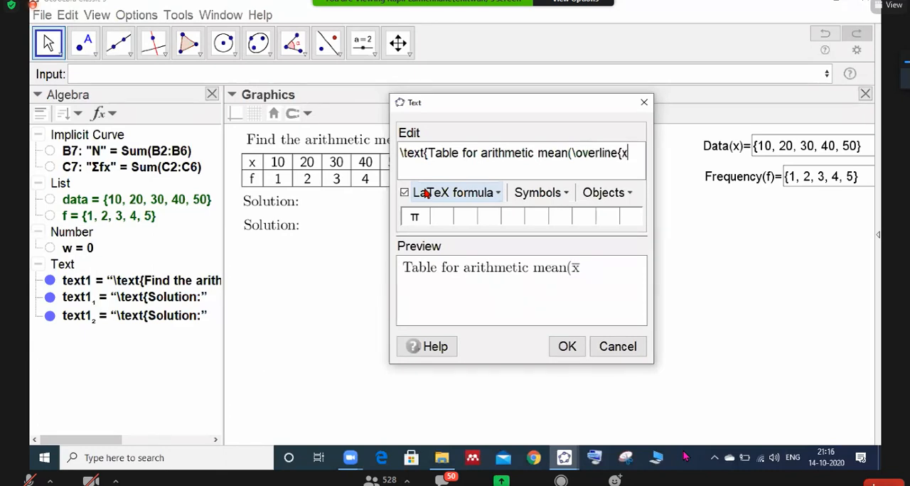
pyautogui.write('})')
pyautogui.press('Left')
pyautogui.press('Left')
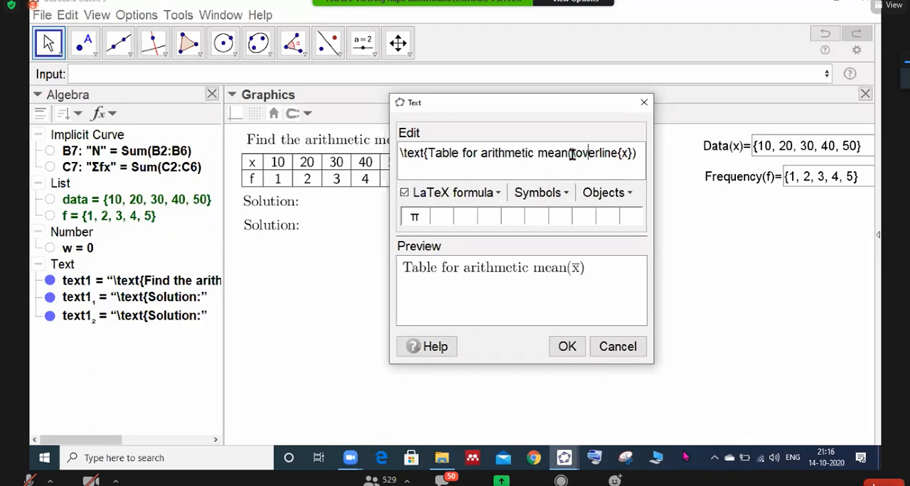
pyautogui.moveTo(572, 153); pyautogui.dragTo(618, 156)
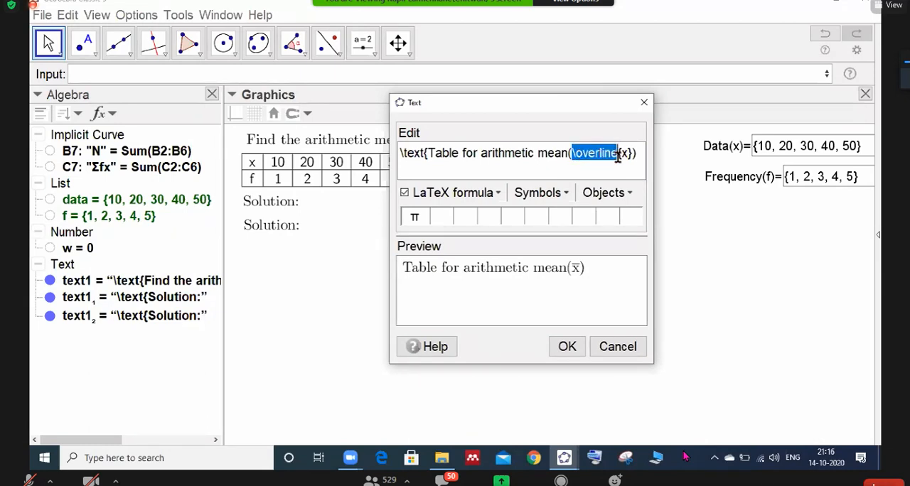
pyautogui.click(573, 346)
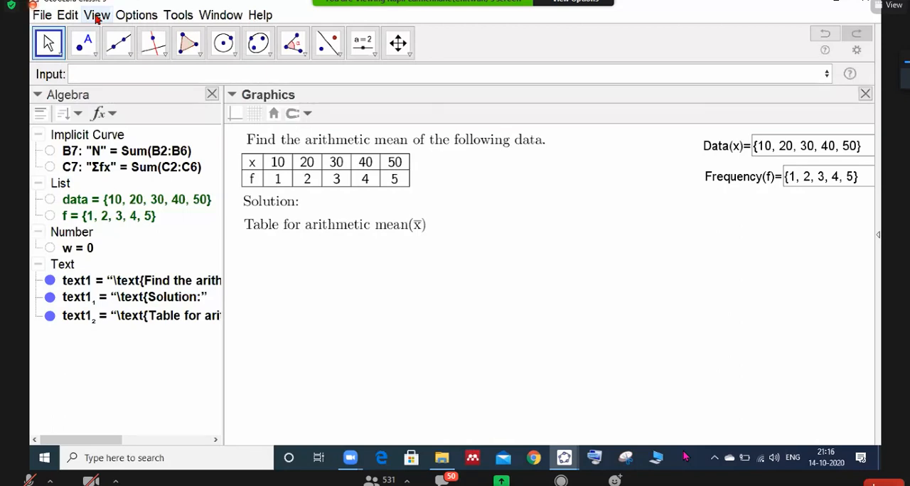
# - Show the Spreadsheet, bring its window fully into sight and dock it beside Graphics with enough width for columns A to F
pyautogui.click(97, 16)
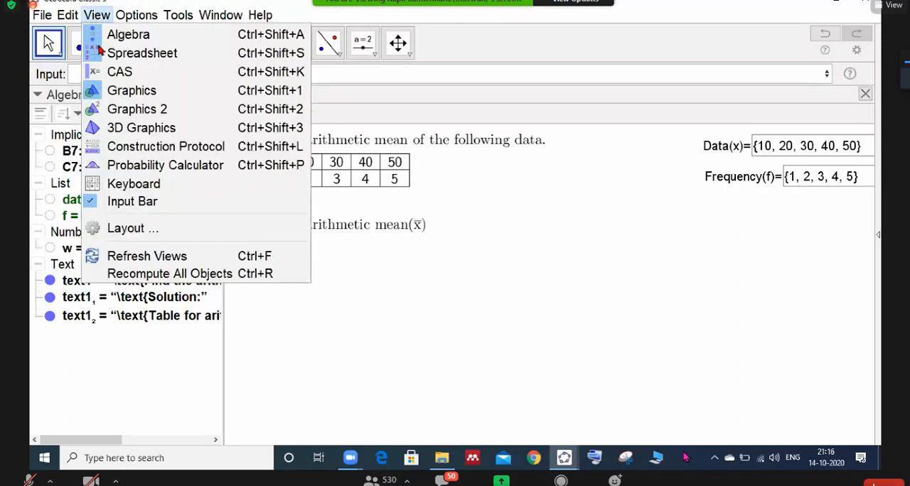
pyautogui.click(314, 323)
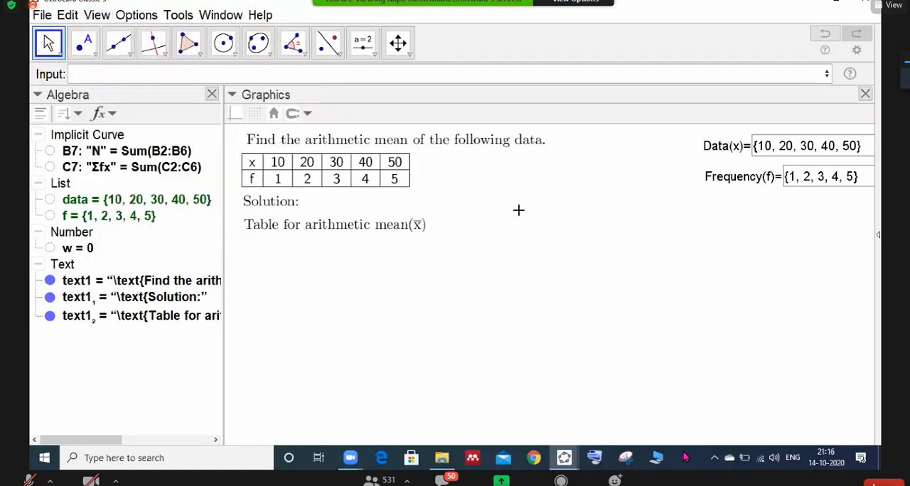
pyautogui.click(100, 16)
pyautogui.click(127, 51)
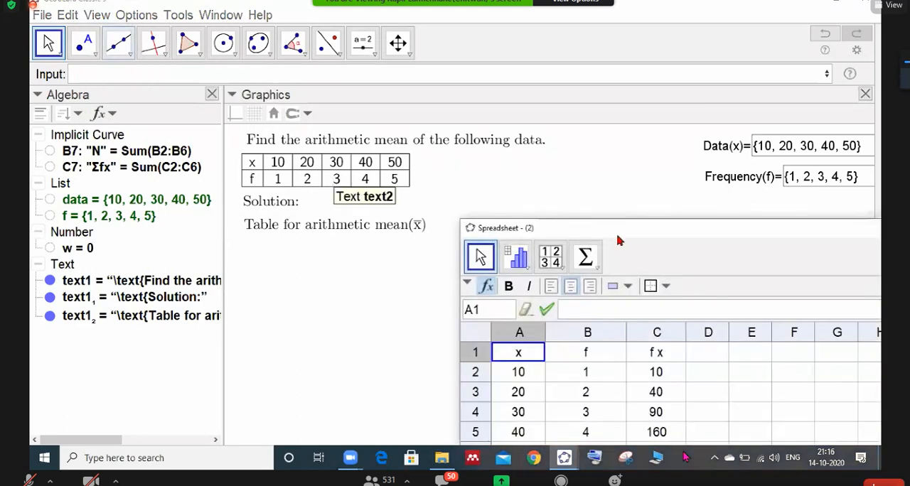
pyautogui.moveTo(616, 223); pyautogui.dragTo(601, 76)
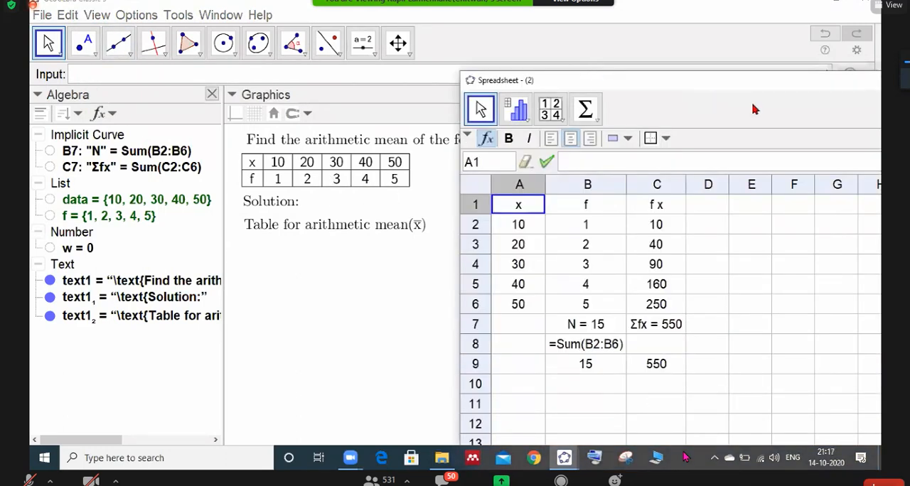
pyautogui.moveTo(763, 89); pyautogui.dragTo(635, 70)
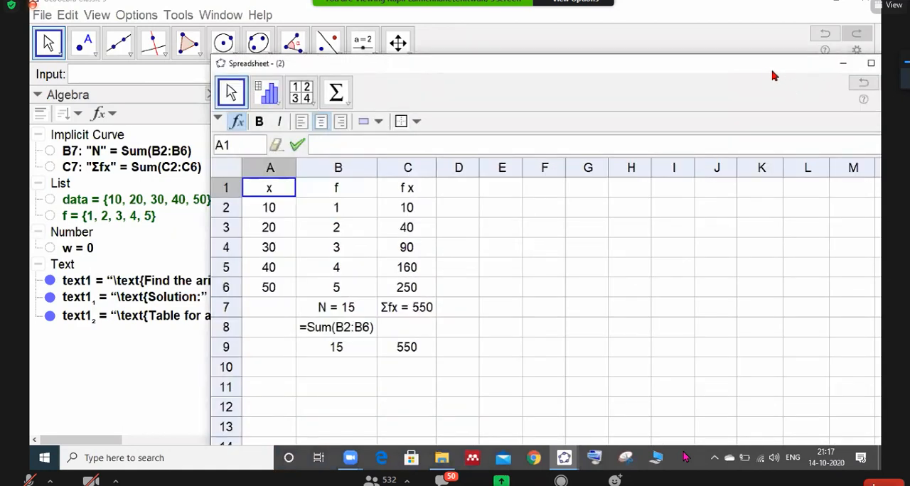
pyautogui.moveTo(730, 69); pyautogui.dragTo(694, 66)
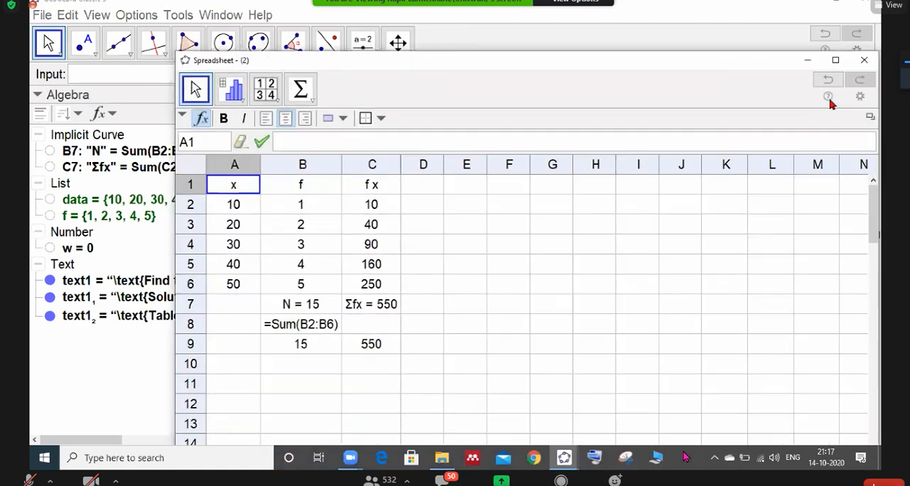
pyautogui.click(870, 116)
pyautogui.moveTo(694, 149); pyautogui.dragTo(505, 146)
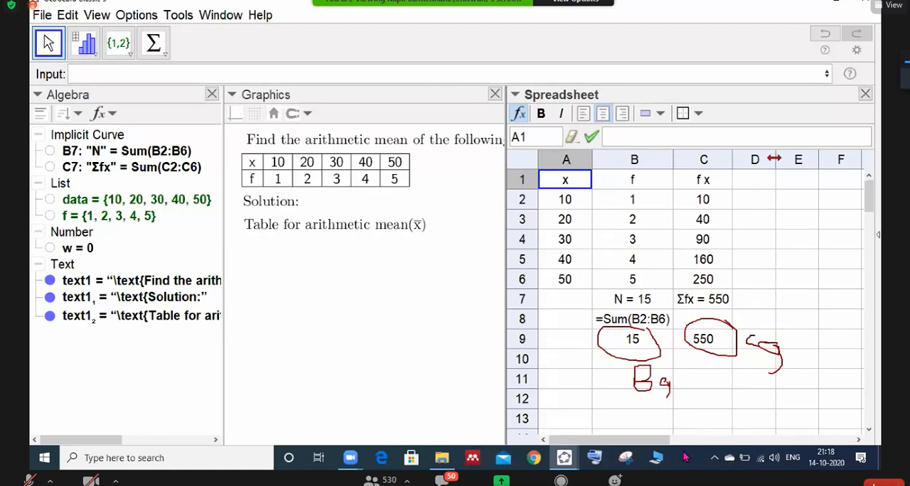
# - Narrow column D to a thin gap, and fill cells E1 to E6 with the series 3 to 8, starting from 3 and 4
pyautogui.moveTo(776, 163); pyautogui.dragTo(752, 183)
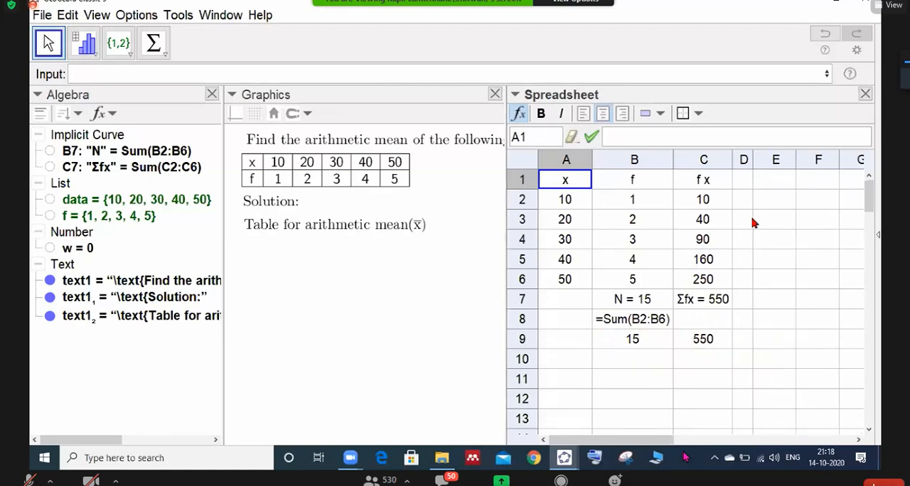
pyautogui.moveTo(754, 159); pyautogui.dragTo(746, 159)
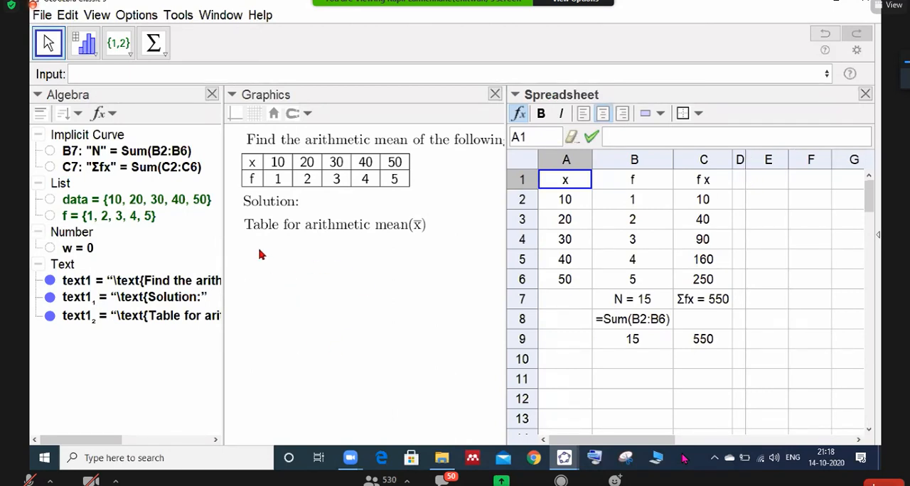
pyautogui.click(767, 181)
pyautogui.write('3')
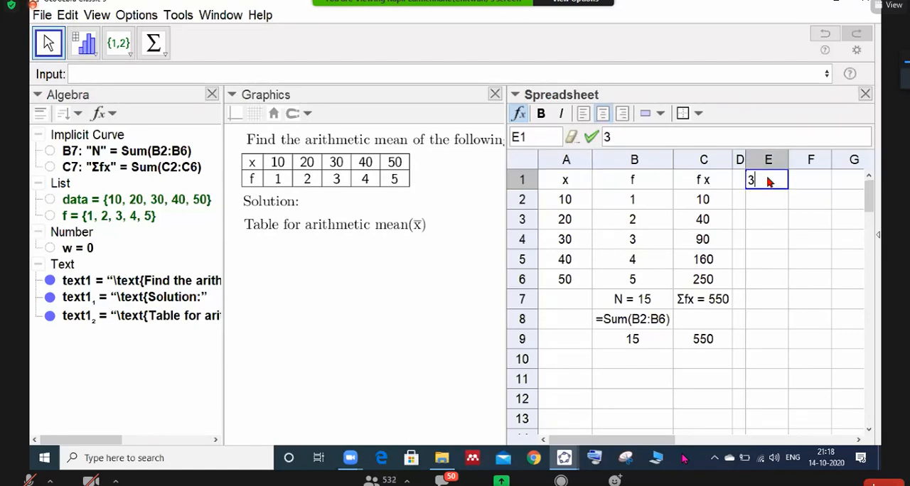
pyautogui.press('Return')
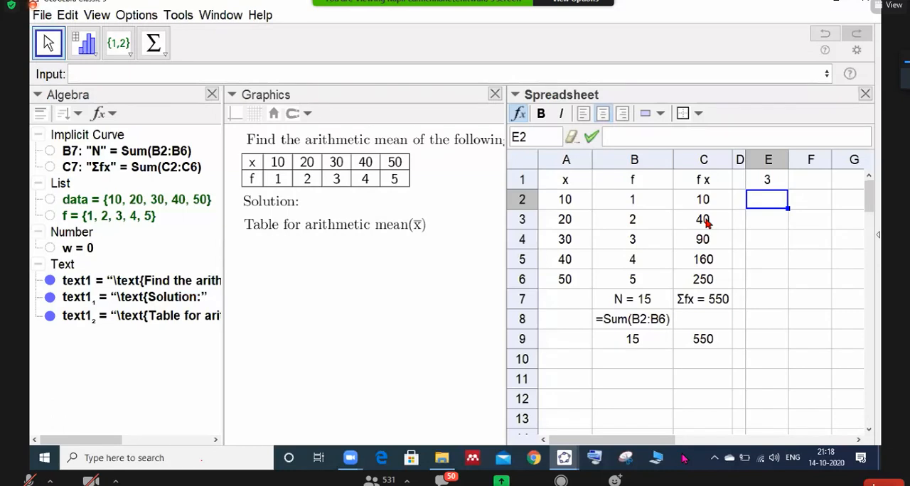
pyautogui.write('4')
pyautogui.press('Return')
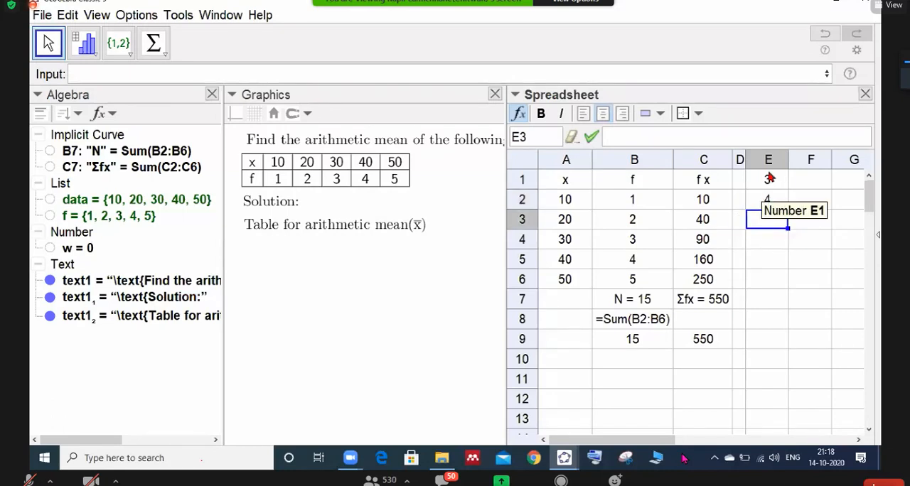
pyautogui.click(769, 179)
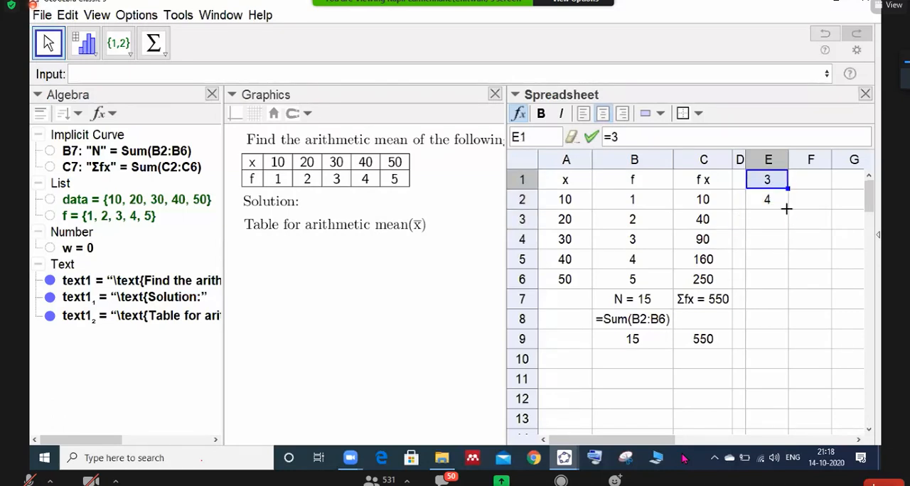
pyautogui.keyDown('shift'); pyautogui.click(782, 203); pyautogui.keyUp('shift')
pyautogui.moveTo(787, 221); pyautogui.dragTo(781, 293)
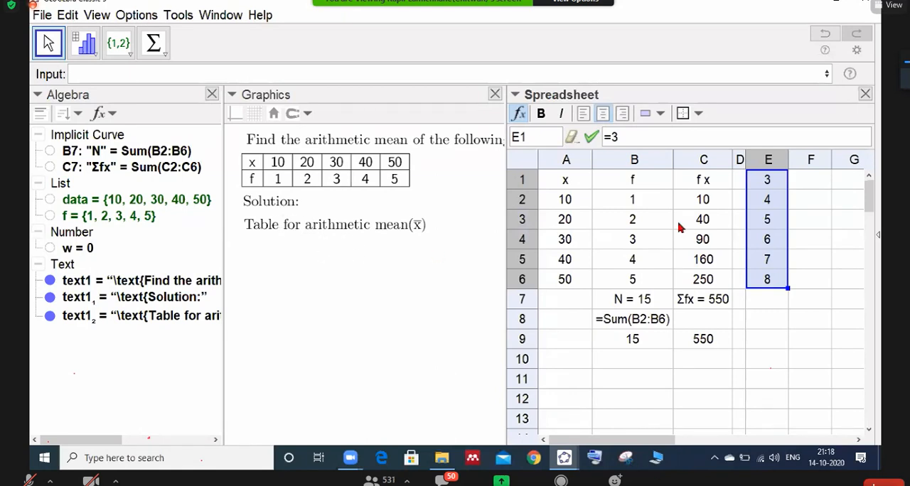
# - Enter 9 in cell F1 and 10 in F2, and extend the series down column F to row 7
pyautogui.click(805, 187)
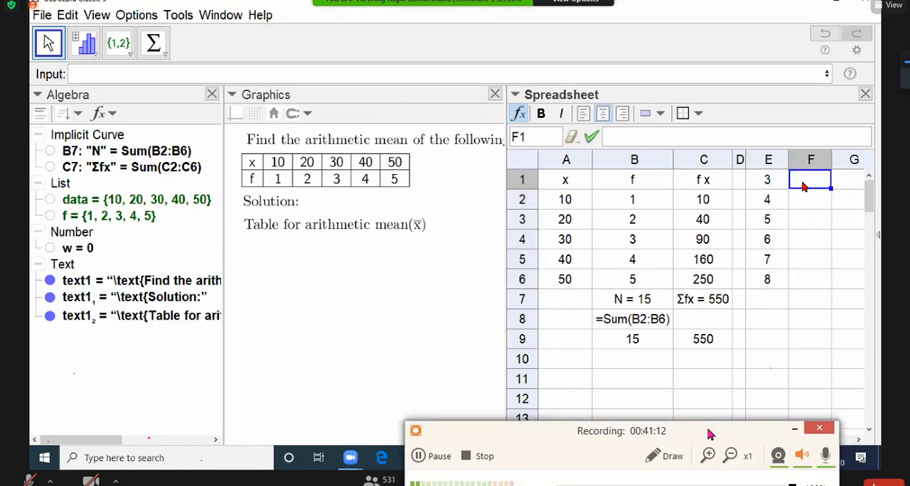
pyautogui.write('9')
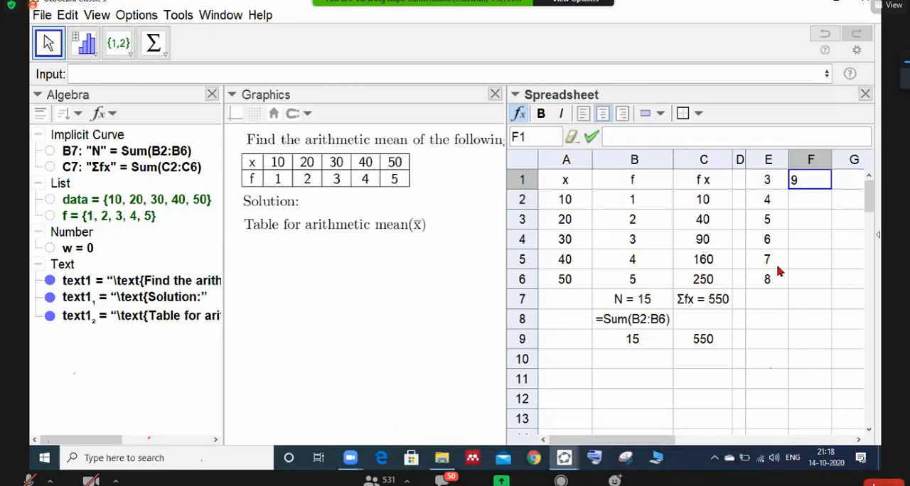
pyautogui.press('Return')
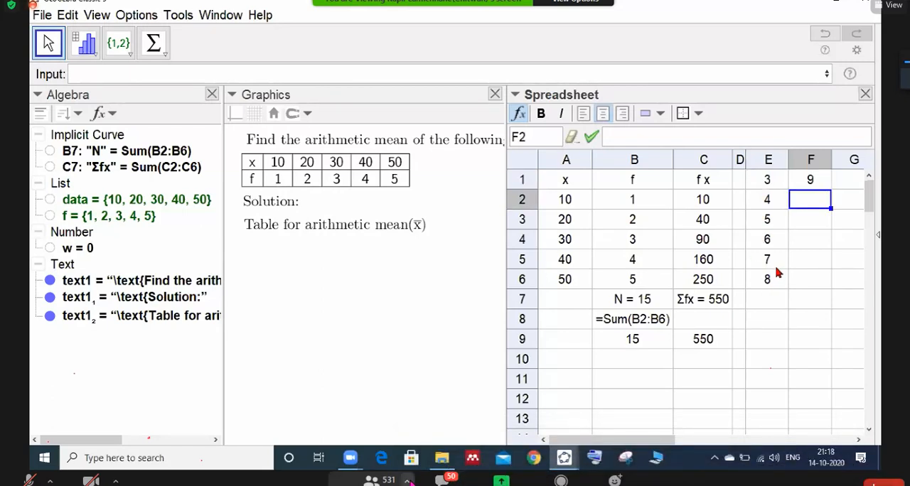
pyautogui.write('10')
pyautogui.press('Return')
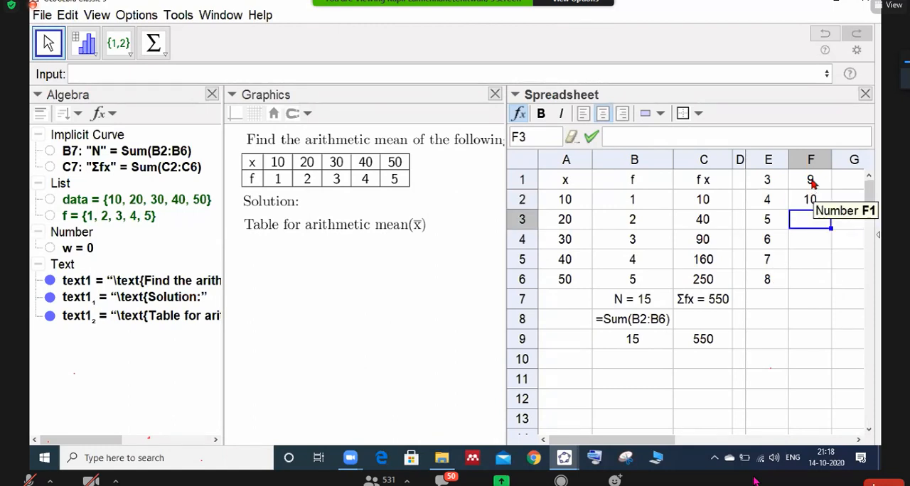
pyautogui.moveTo(812, 181); pyautogui.dragTo(827, 210)
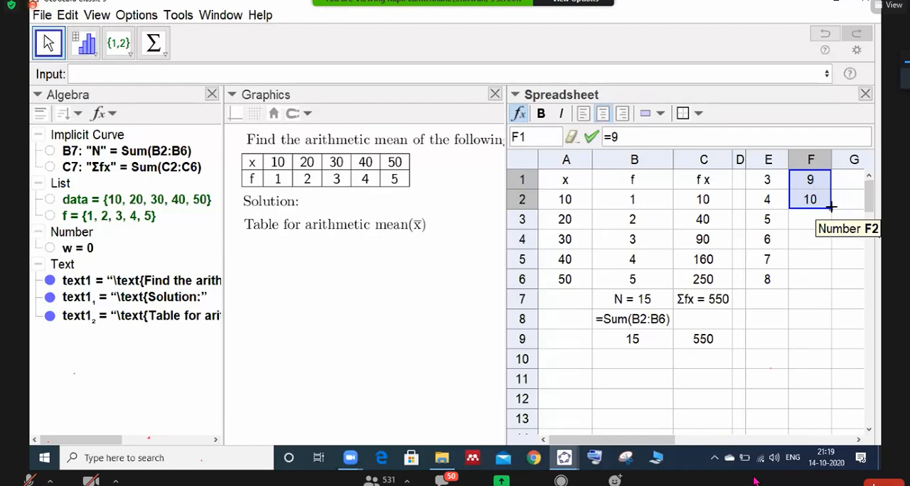
pyautogui.moveTo(830, 206); pyautogui.dragTo(618, 301)
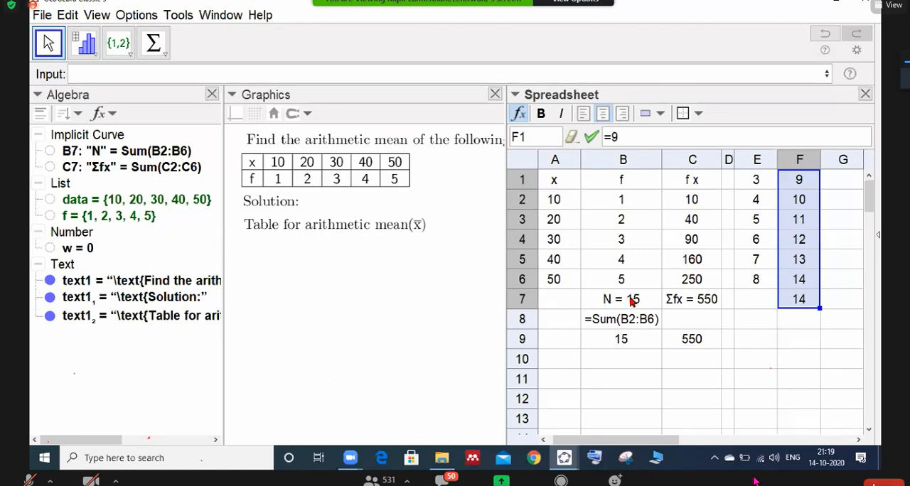
# - Enter 15 in cell G1
pyautogui.click(838, 183)
pyautogui.write('15')
pyautogui.press('Return')
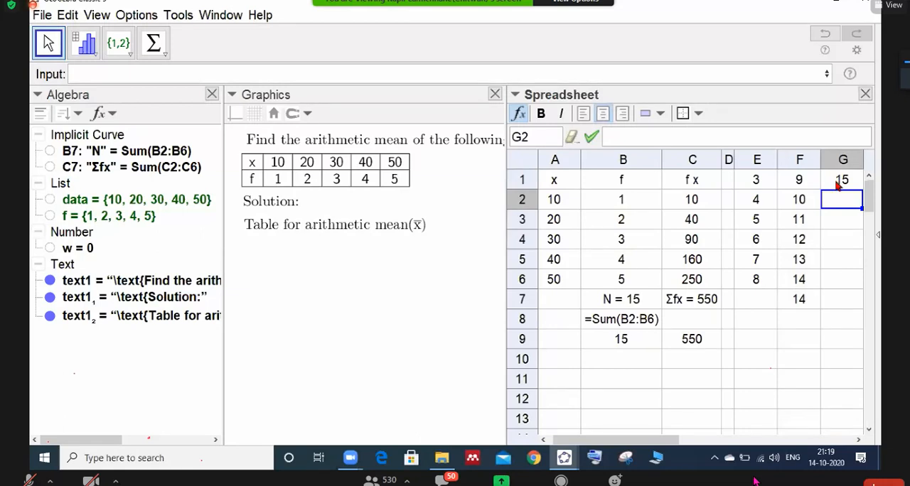
# - Set cell F7 to 15 so that it continues the series in column F
pyautogui.click(806, 283)
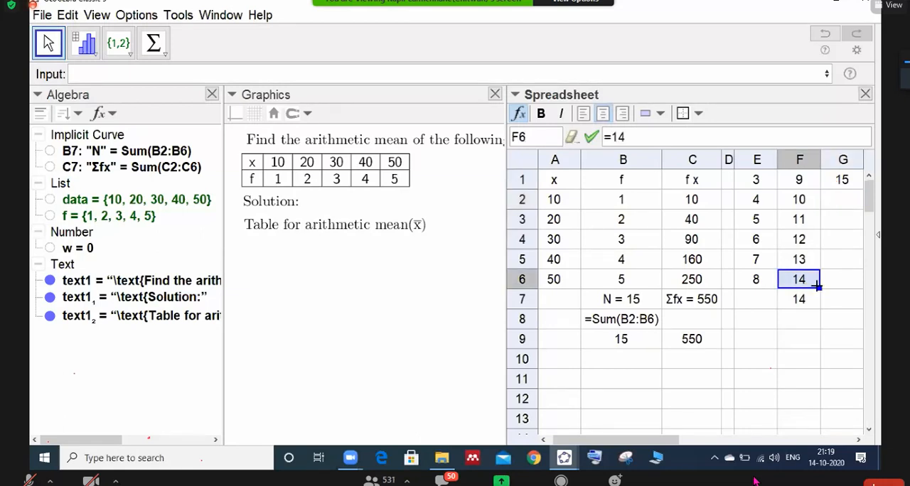
pyautogui.click(807, 299)
pyautogui.write('1')
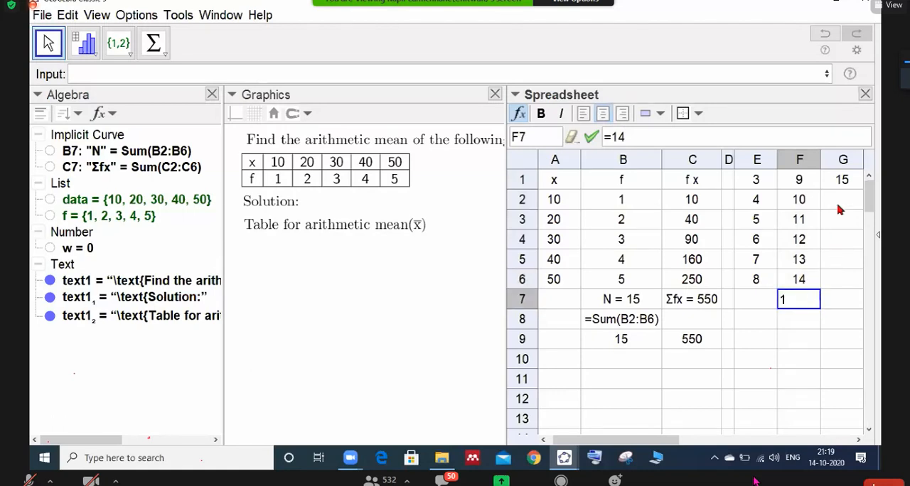
pyautogui.write('5')
pyautogui.press('Return')
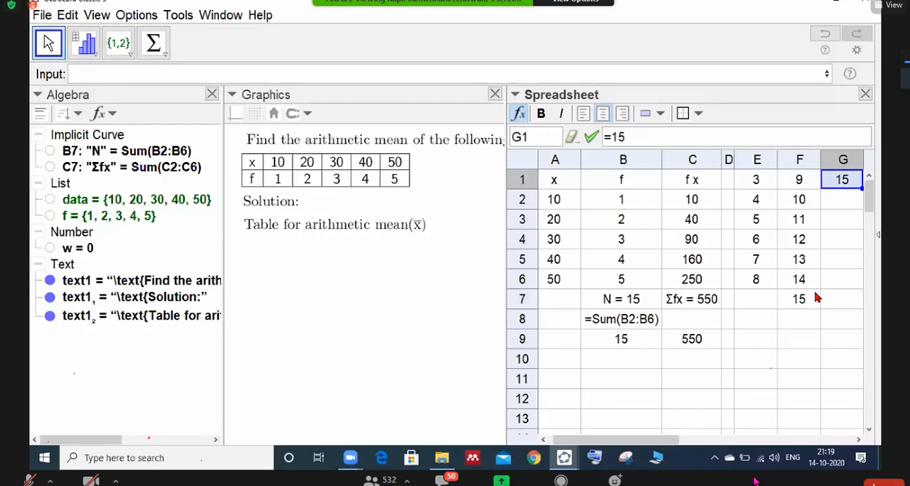
# - Enter 16 in cell G1 and 17 in G2, extend the series down to row 7, and widen the Spreadsheet view to show column H
pyautogui.write('16')
pyautogui.press('Return')
pyautogui.write('17')
pyautogui.press('Return')
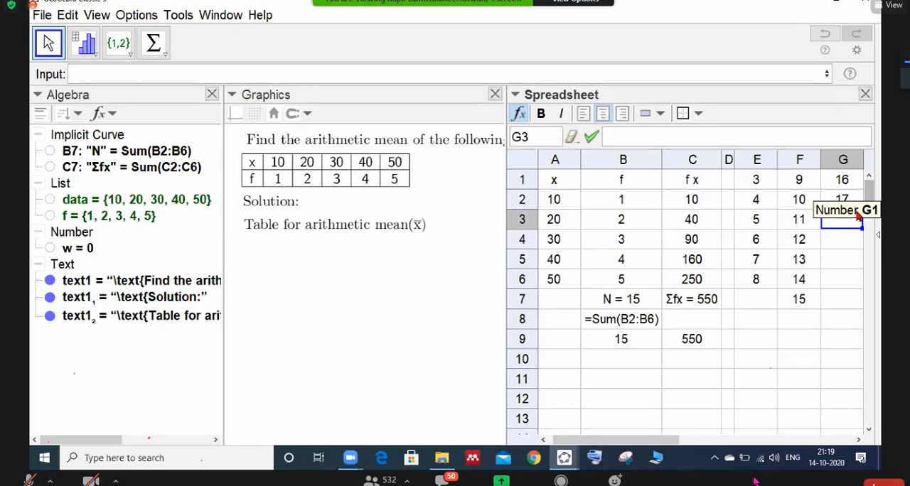
pyautogui.moveTo(846, 181); pyautogui.dragTo(849, 201)
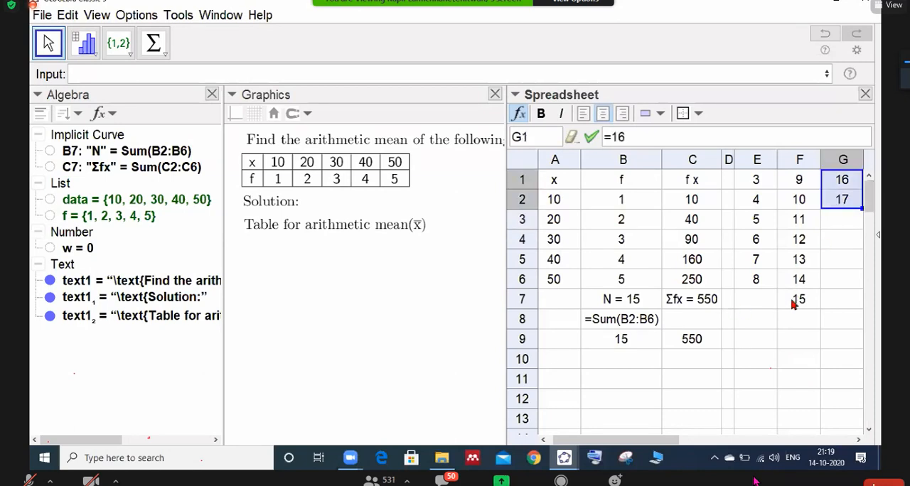
pyautogui.moveTo(857, 209); pyautogui.dragTo(859, 300)
pyautogui.moveTo(506, 224); pyautogui.dragTo(466, 223)
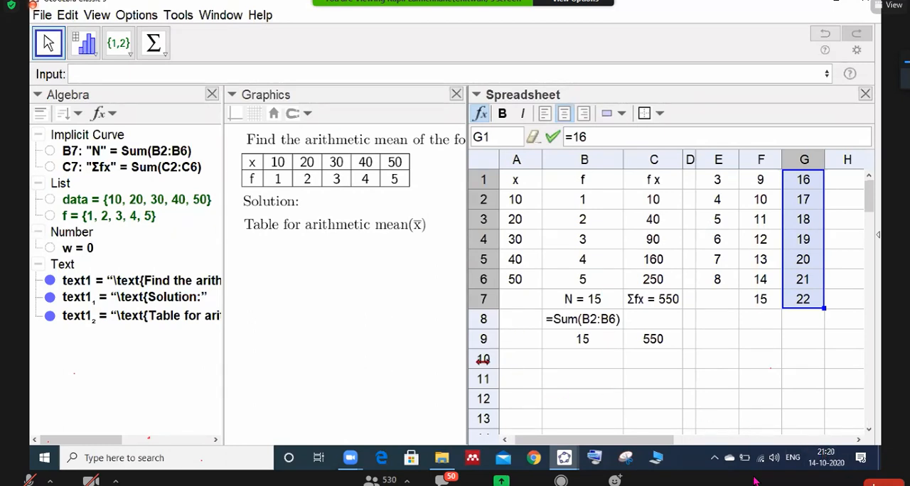
# - Enter the conditional formula if(w>E1,""A1,"") in cell A11 to show the content of A1 only when w exceeds E1
pyautogui.click(529, 380)
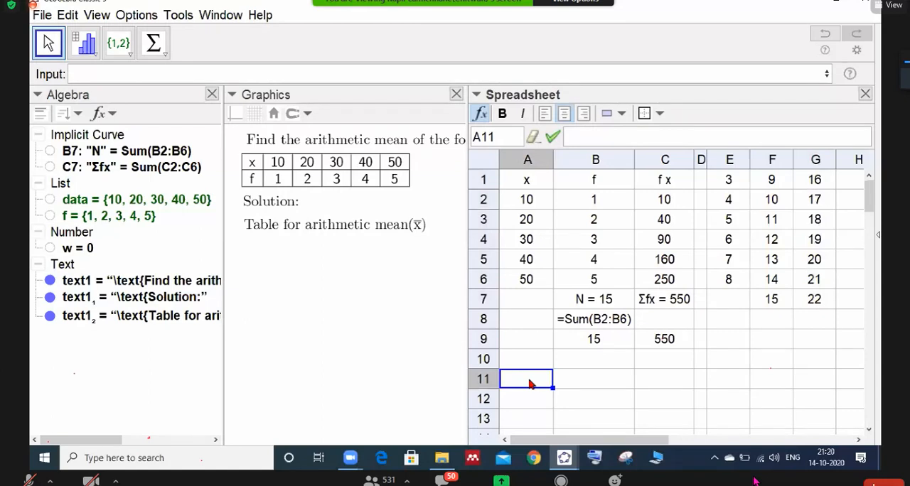
pyautogui.write('=')
pyautogui.press('BackSpace')
pyautogui.press('Escape')
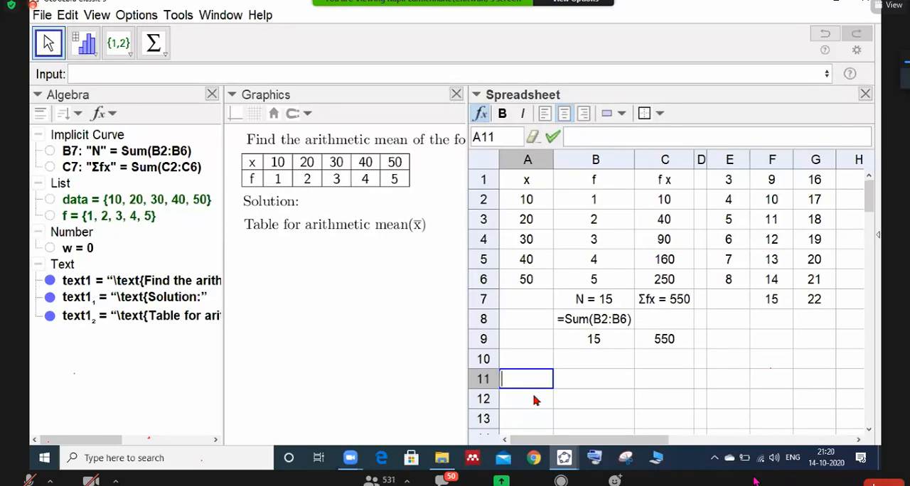
pyautogui.write('if')
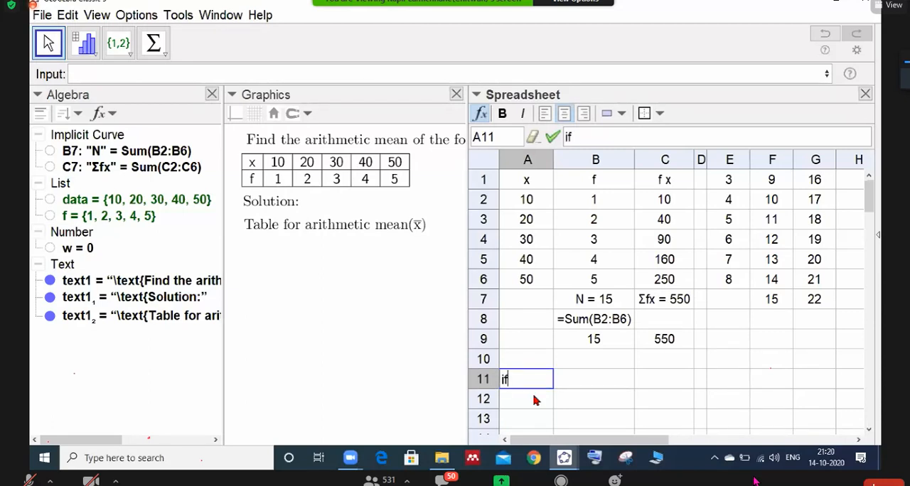
pyautogui.write('(w)')
pyautogui.write('>')
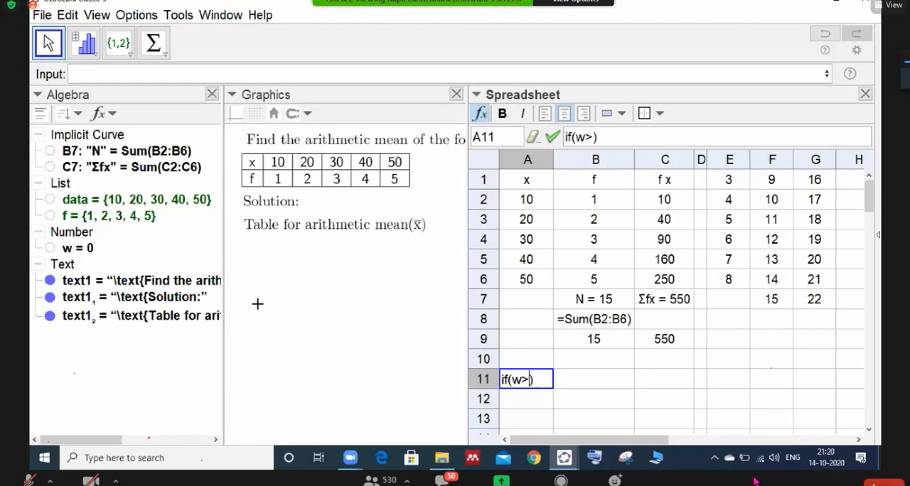
pyautogui.write('3')
pyautogui.press('BackSpace')
pyautogui.write('E1,')
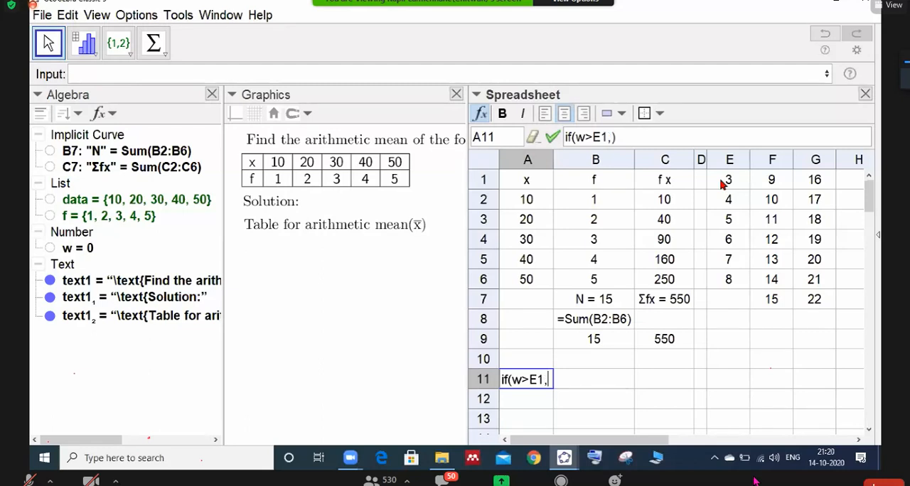
pyautogui.write('""')
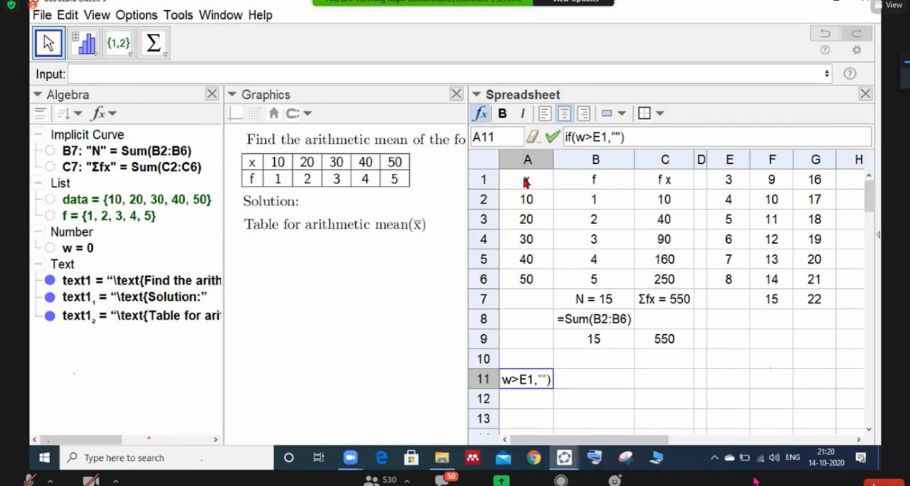
pyautogui.write('A')
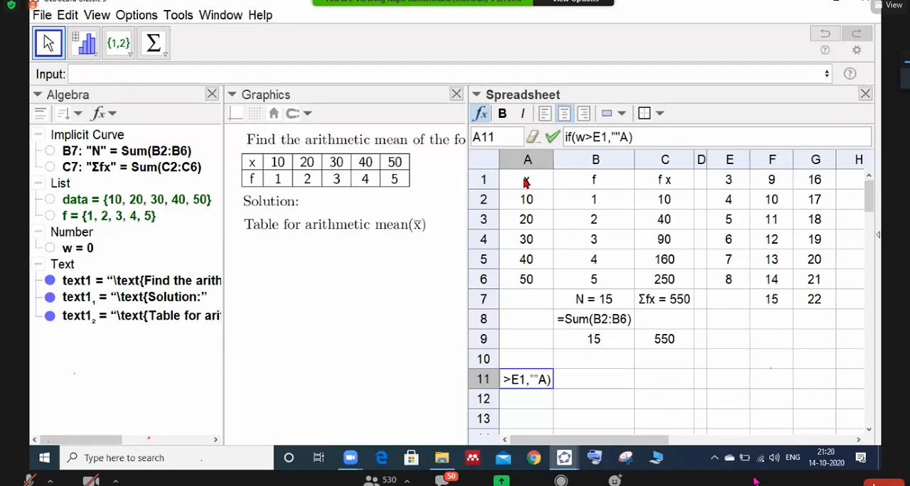
pyautogui.write('1,""')
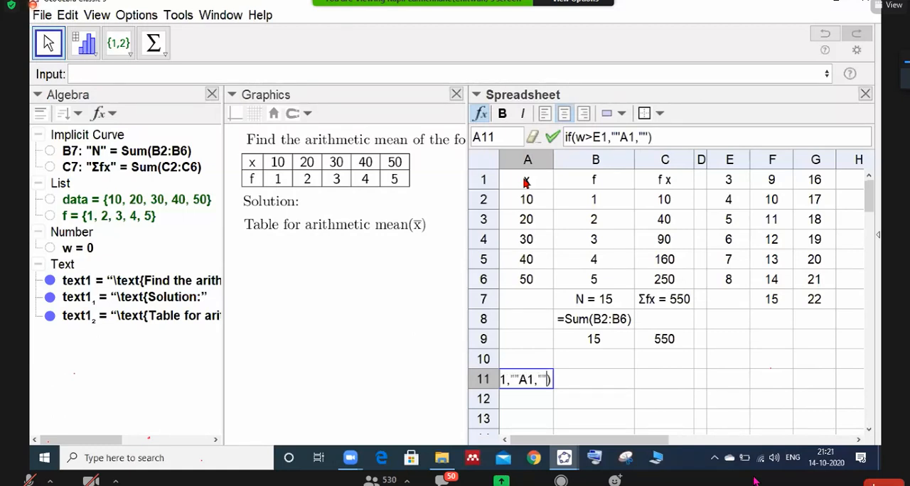
pyautogui.press('Return')
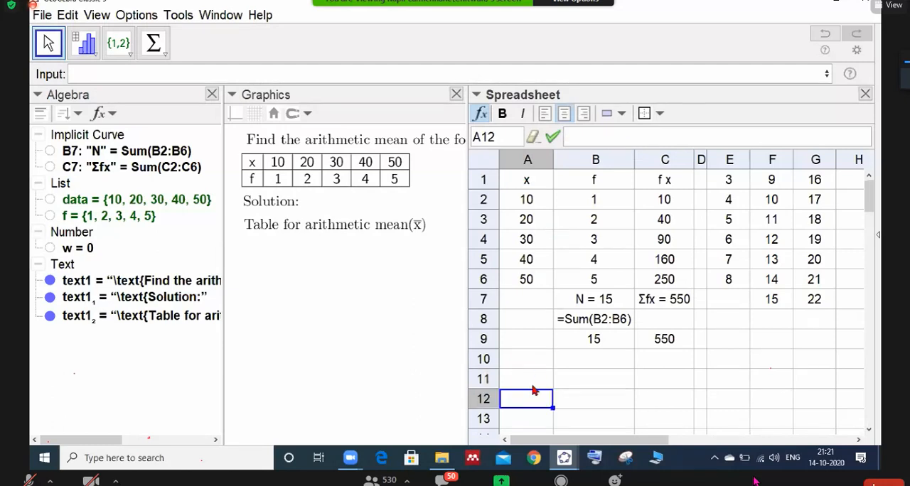
pyautogui.press('Up')
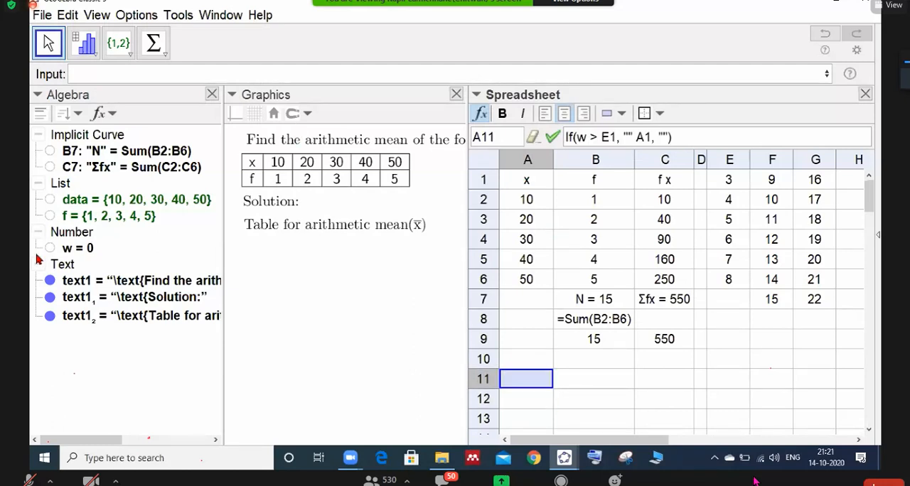
# - Redefine the number w as 30 to test the condition in cell A11
pyautogui.click(138, 74)
pyautogui.write('w=30')
pyautogui.press('Return')
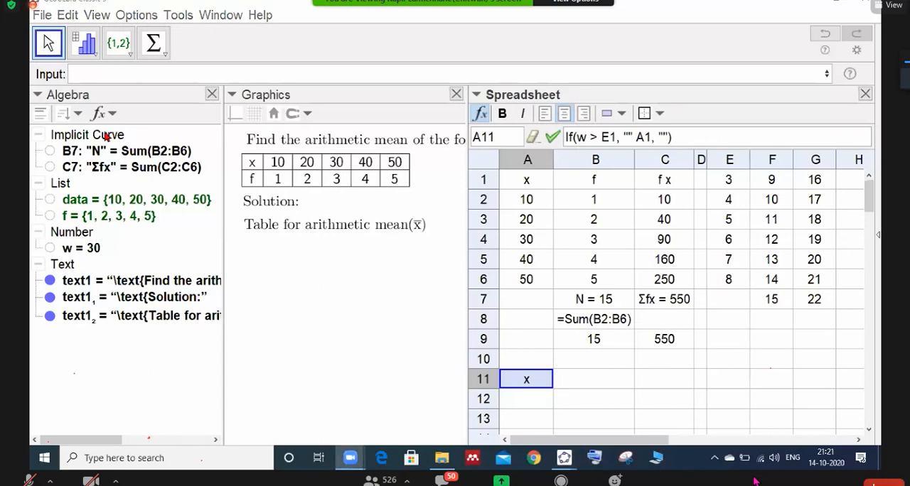
# - Try redefining w as 3 to test the other branch of the formula in cell A11
pyautogui.click(116, 73)
pyautogui.write('w')
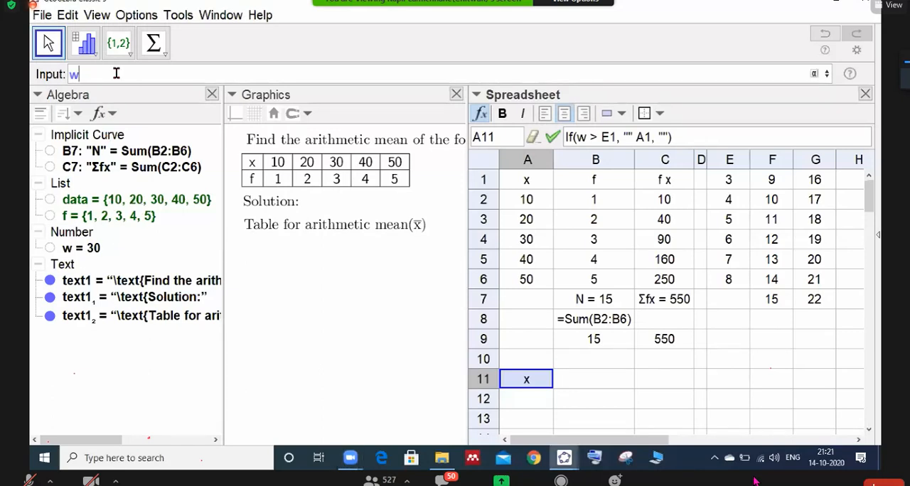
pyautogui.write('=30')
pyautogui.press('Return')
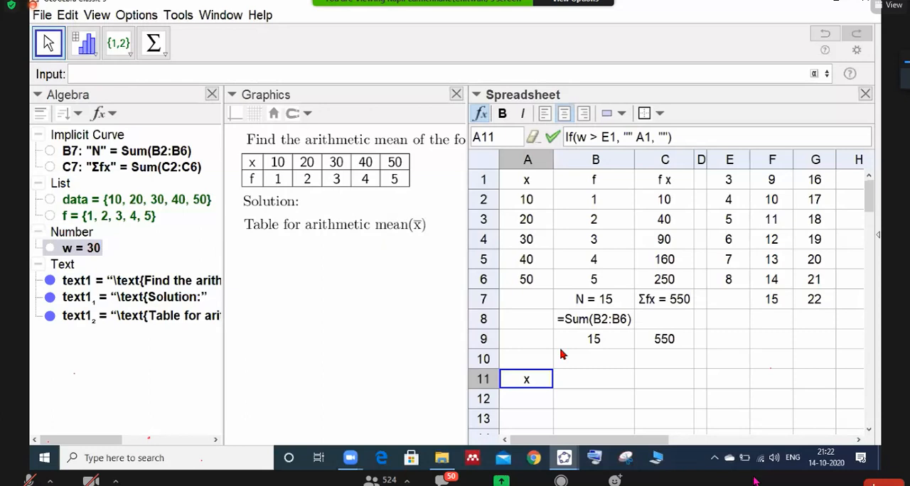
pyautogui.click(118, 17)
pyautogui.moveTo(105, 18)
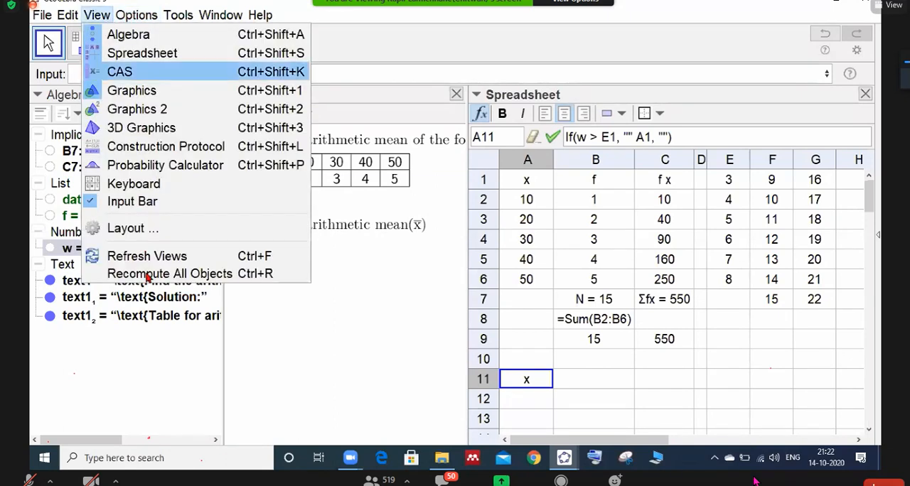
pyautogui.moveTo(138, 17)
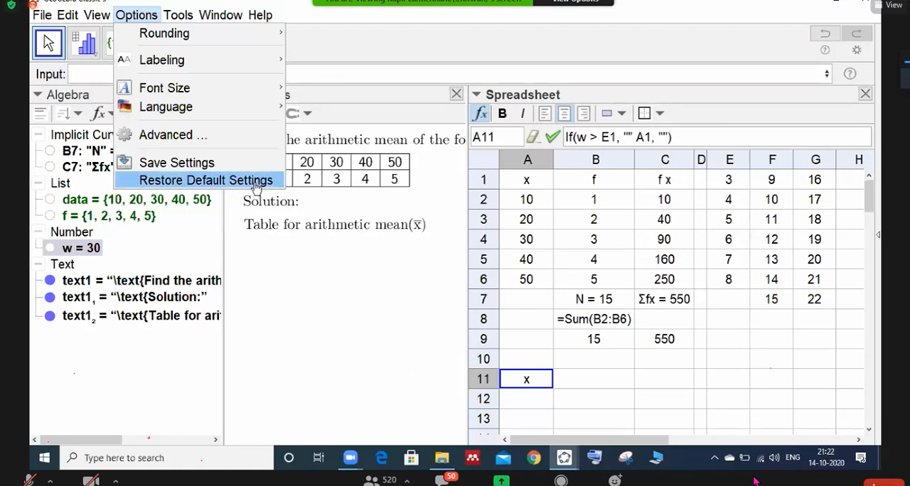
pyautogui.click(393, 255)
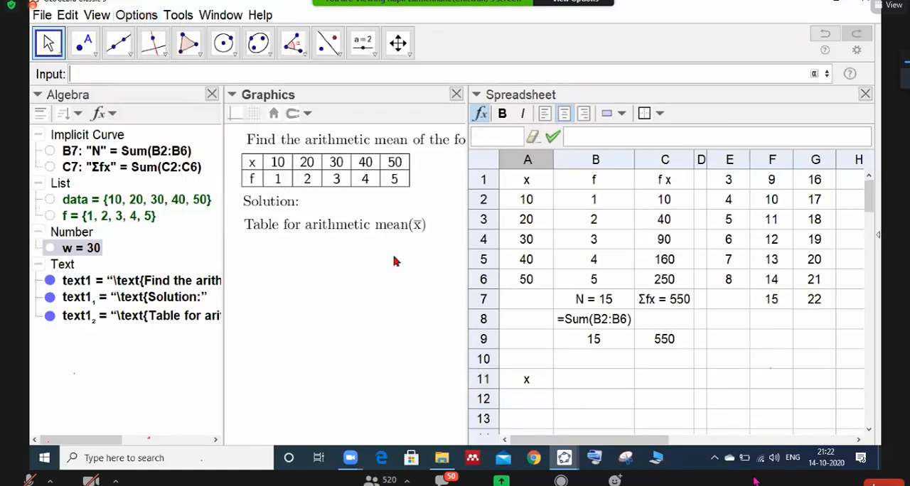
pyautogui.click(538, 382)
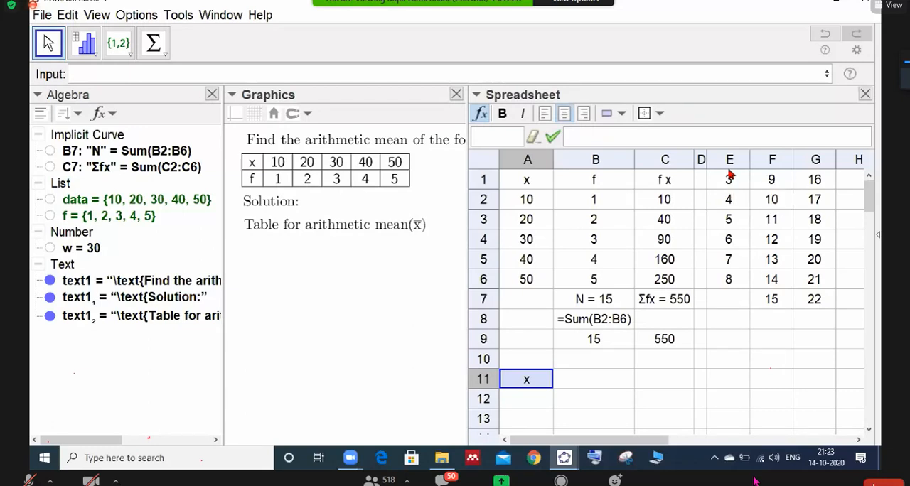
# - Delete the helper number series from the cell range E1 to H8
pyautogui.moveTo(730, 178); pyautogui.dragTo(846, 318)
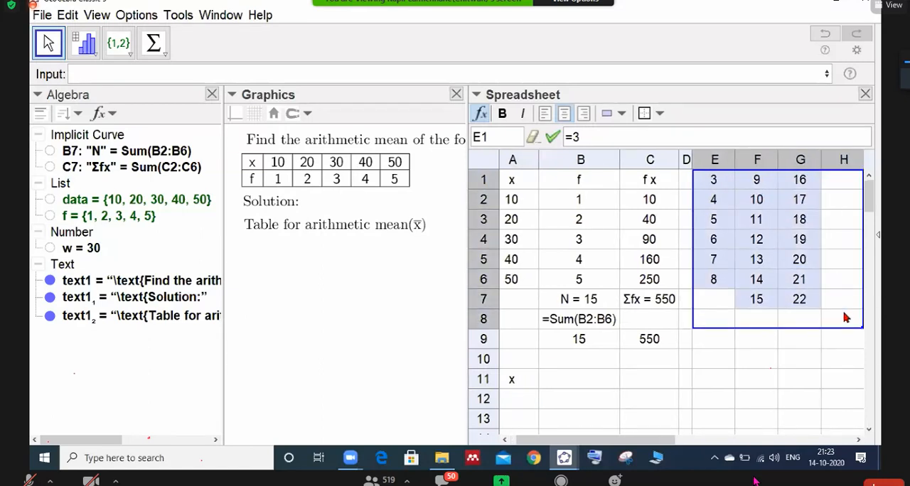
pyautogui.press('Delete')
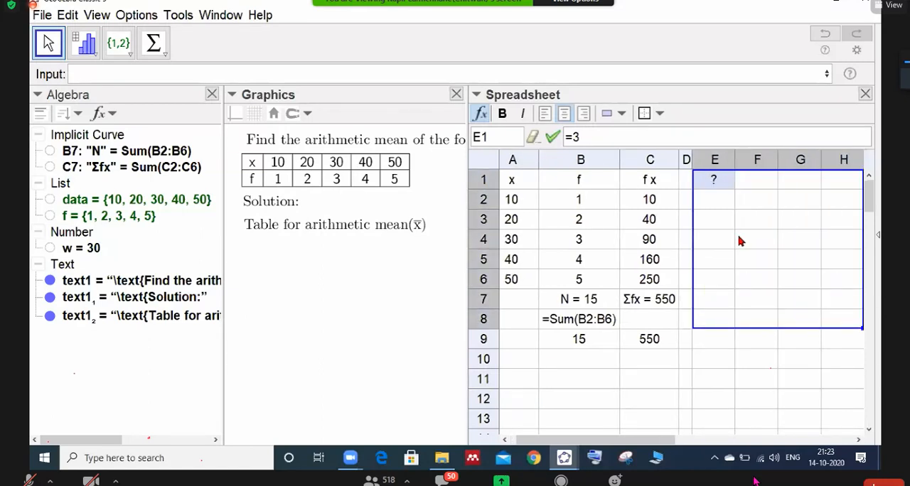
pyautogui.click(719, 183)
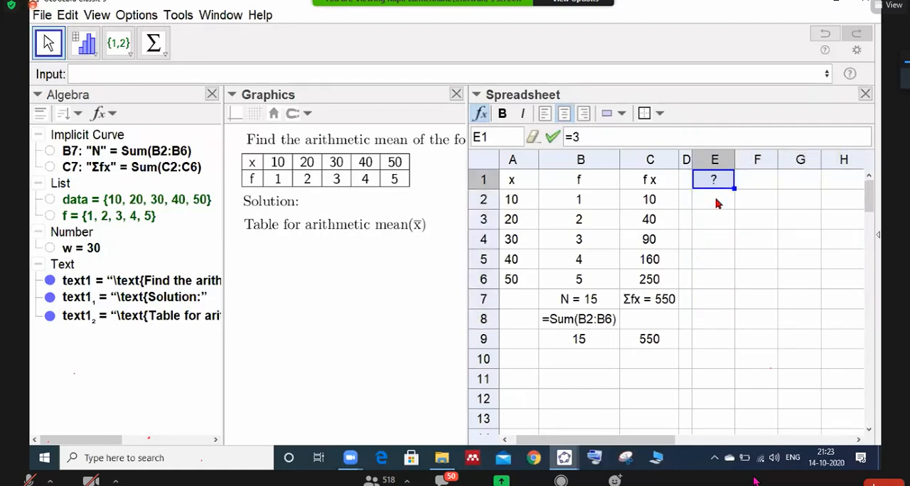
pyautogui.click(749, 200)
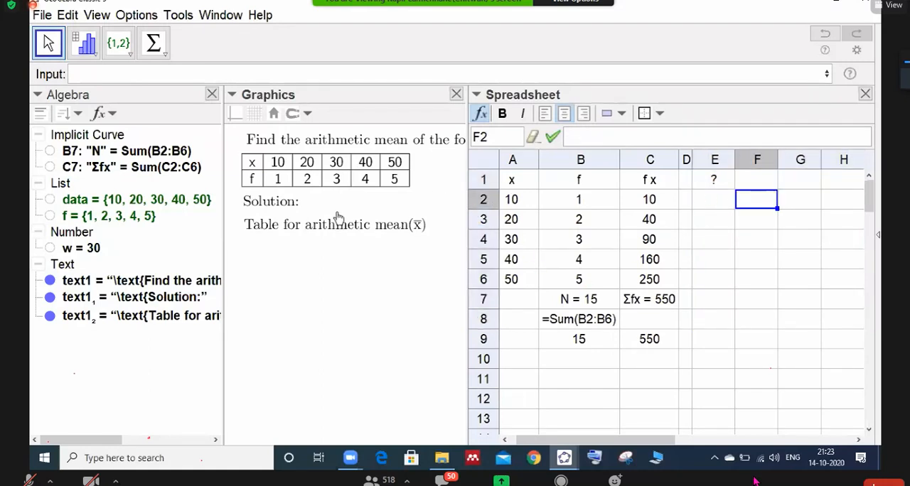
# - Create a table in Graphics from the spreadsheet range A1 to C7, including the x, f and f x columns and the sums row
pyautogui.moveTo(509, 180); pyautogui.dragTo(668, 275)
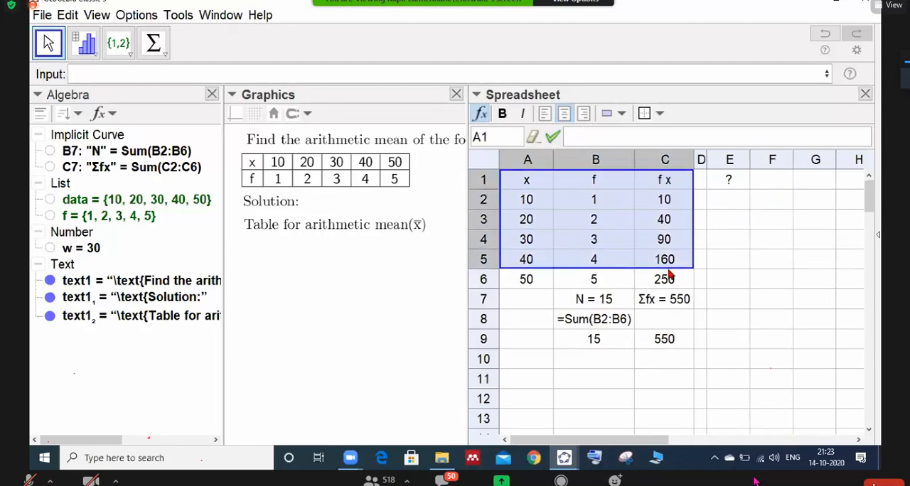
pyautogui.click(517, 304)
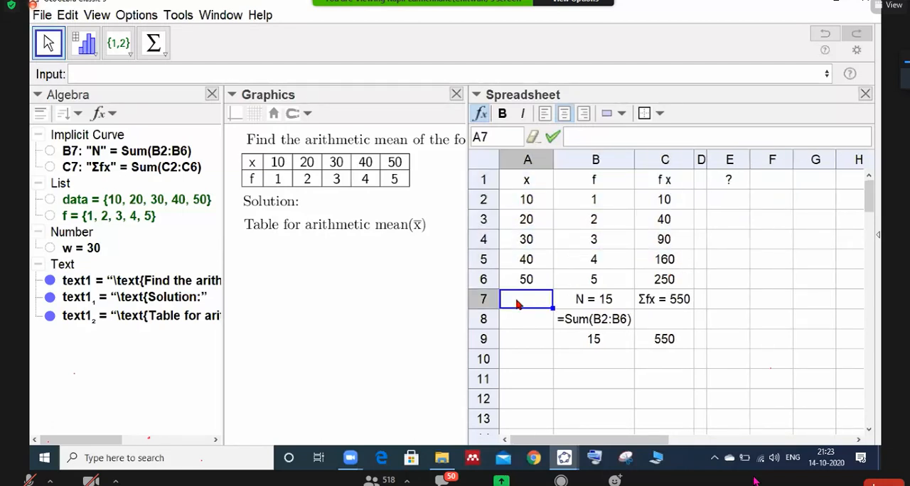
pyautogui.press('Down')
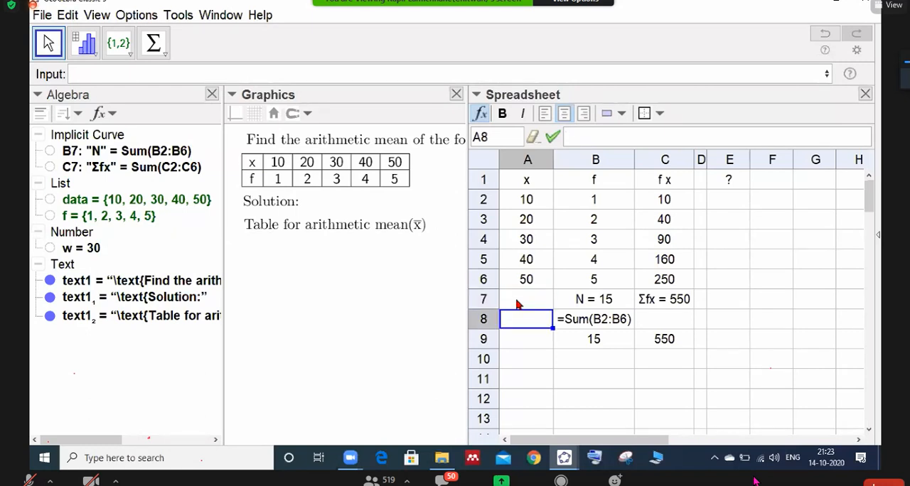
pyautogui.click(524, 180)
pyautogui.moveTo(560, 191); pyautogui.dragTo(700, 299)
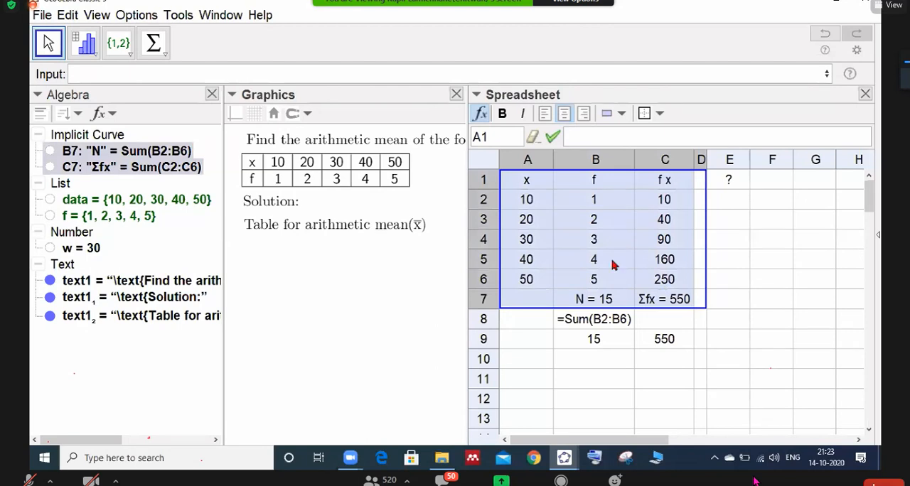
pyautogui.moveTo(510, 186); pyautogui.dragTo(660, 298)
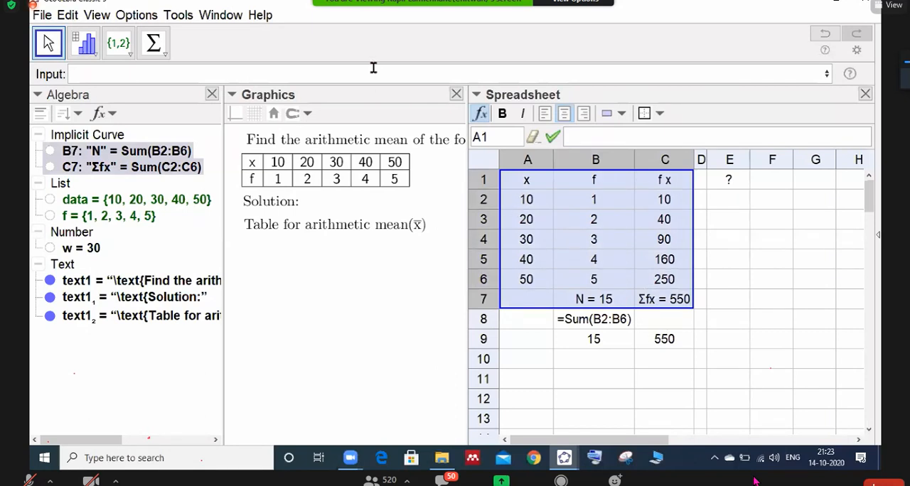
pyautogui.rightClick(559, 217)
pyautogui.moveTo(579, 352)
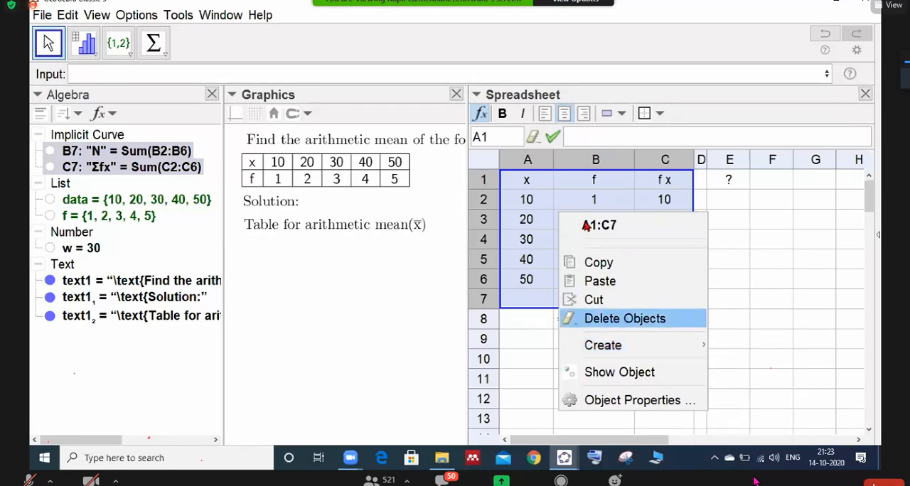
pyautogui.moveTo(617, 356)
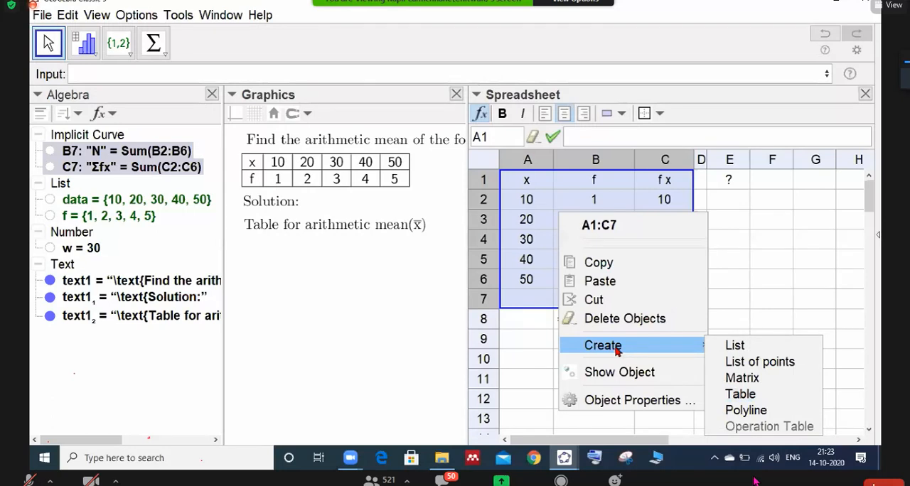
pyautogui.click(739, 396)
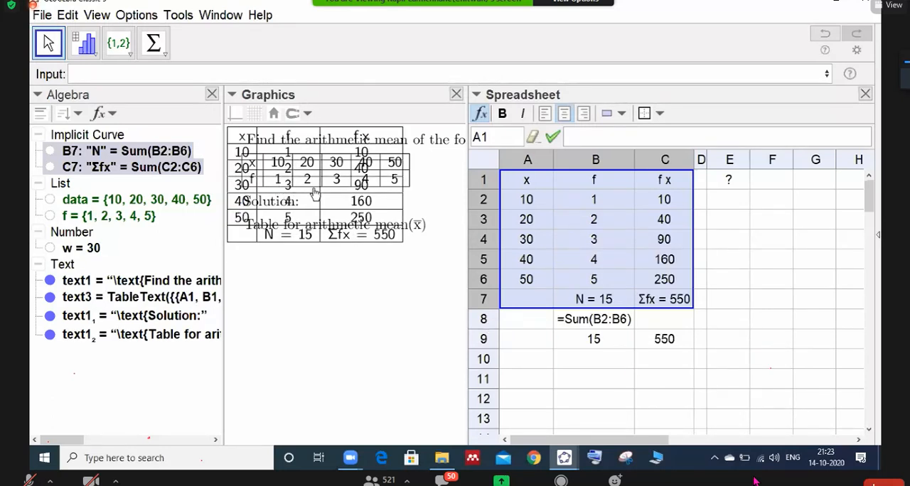
# - Move the new x, f and f x table directly below the heading "Table for arithmetic mean" in Graphics
pyautogui.click(329, 263)
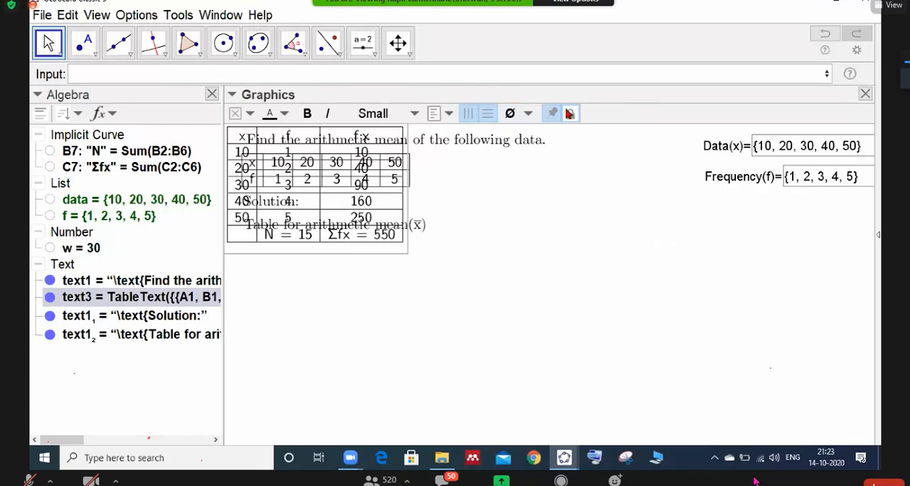
pyautogui.moveTo(295, 203); pyautogui.dragTo(317, 317)
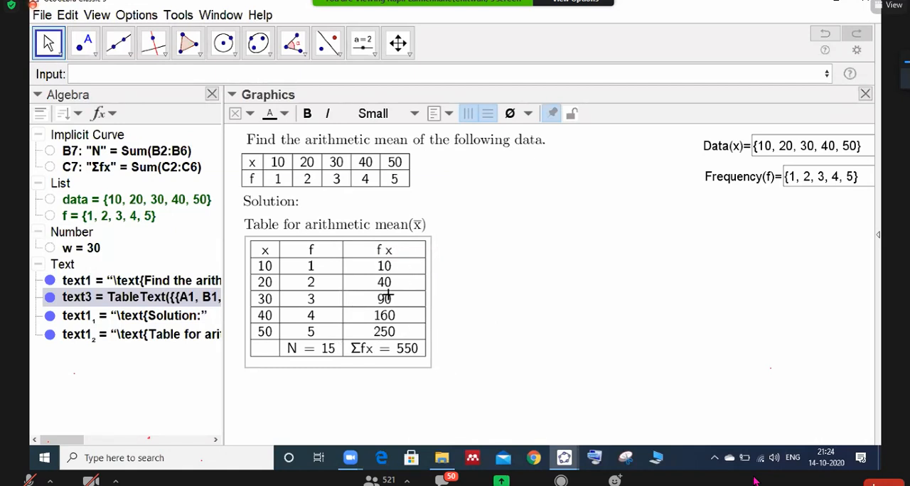
pyautogui.click(41, 16)
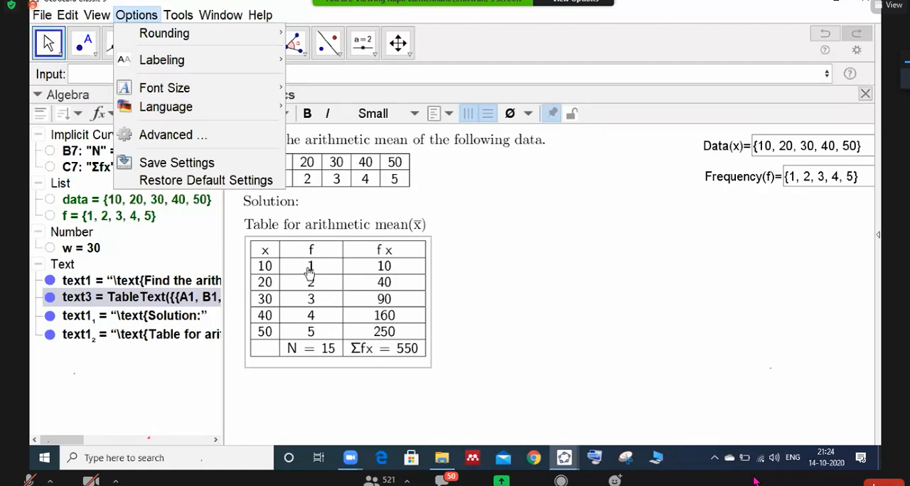
pyautogui.click(353, 288)
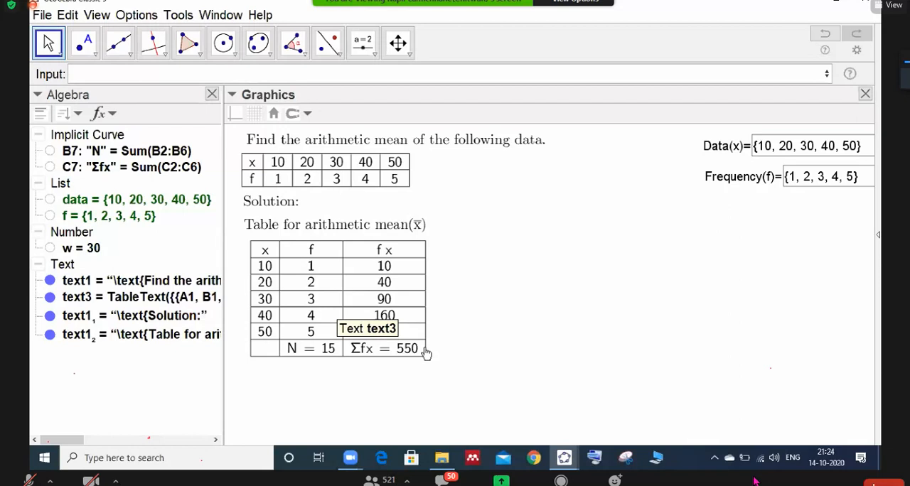
# - Bring the spreadsheet into view and examine how the table's TableText definition refers to cells A1 to C7
pyautogui.doubleClick(423, 348)
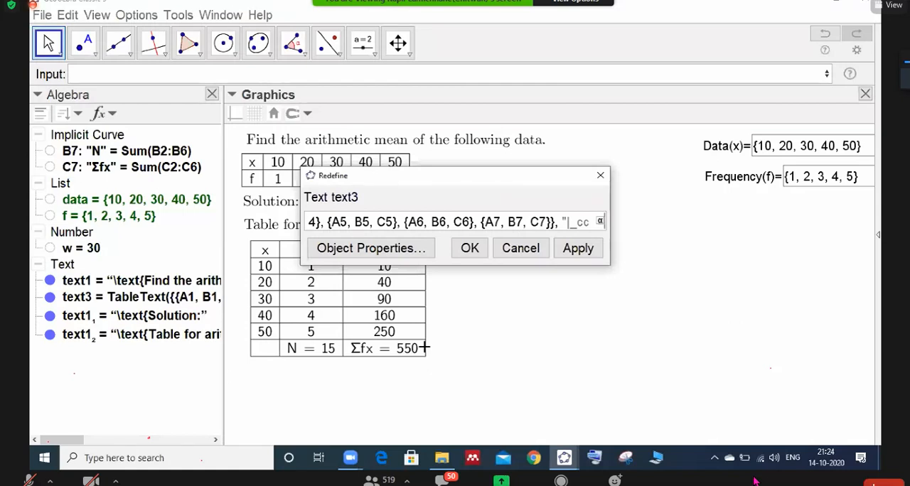
pyautogui.click(600, 176)
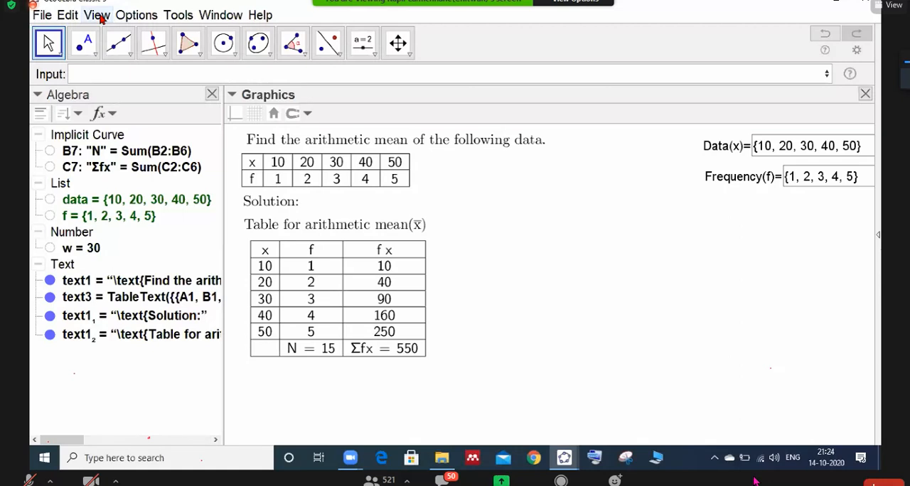
pyautogui.click(97, 15)
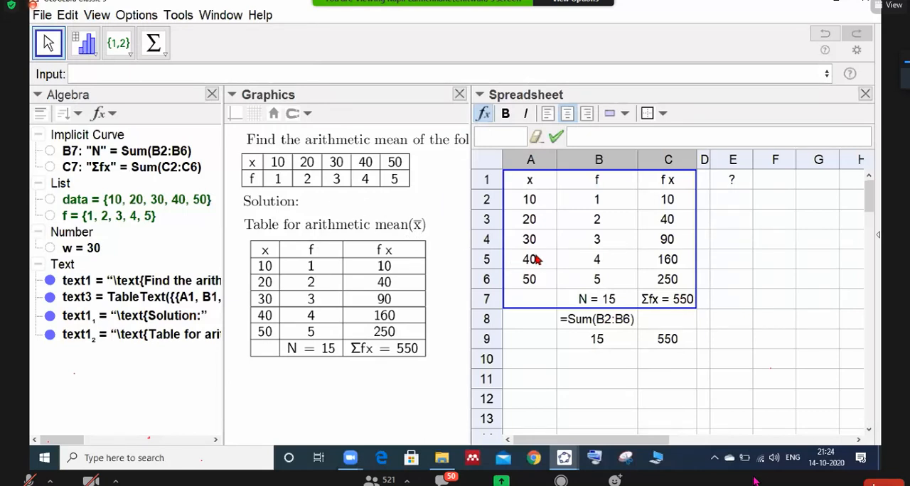
pyautogui.click(546, 301)
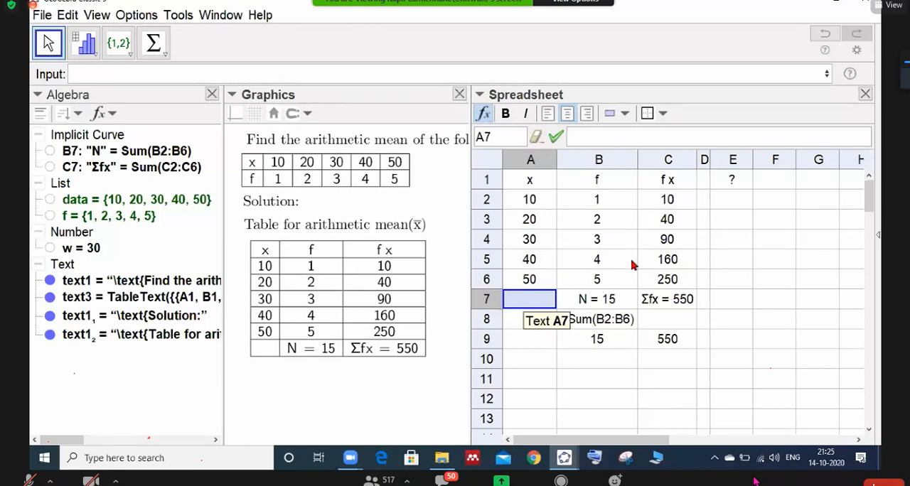
pyautogui.click(865, 96)
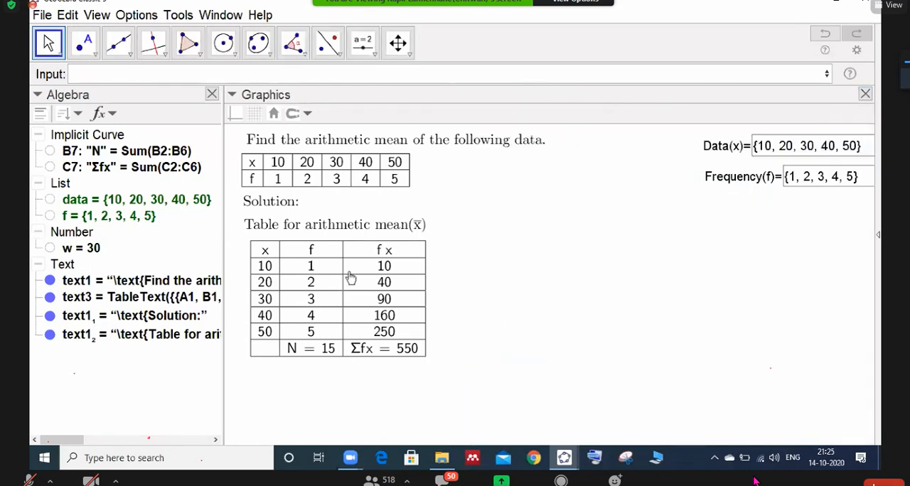
pyautogui.doubleClick(417, 346)
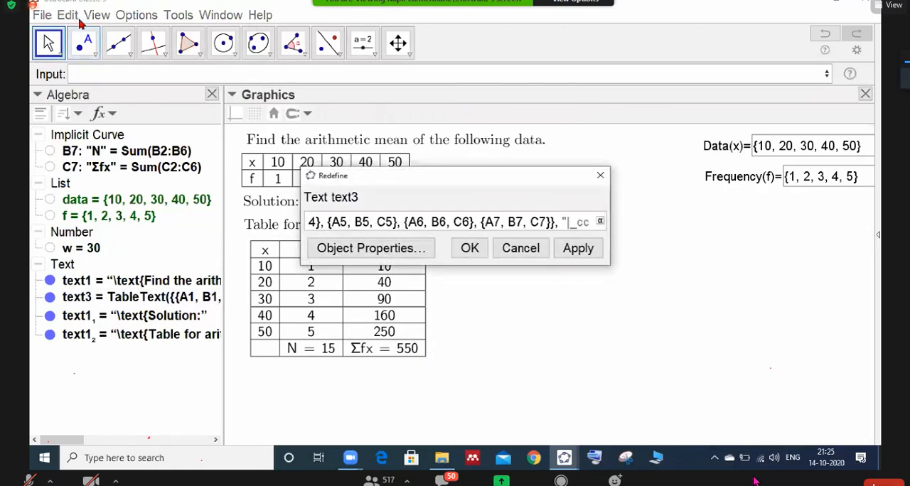
pyautogui.click(95, 15)
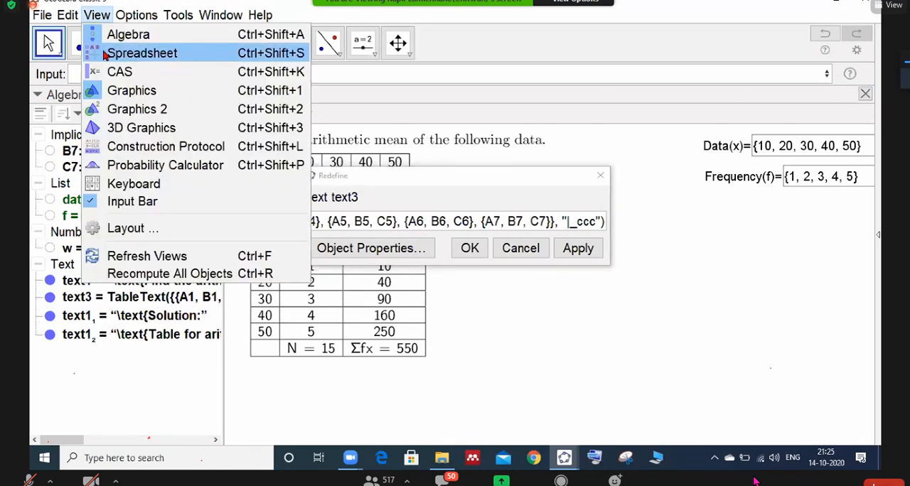
pyautogui.press('Return')
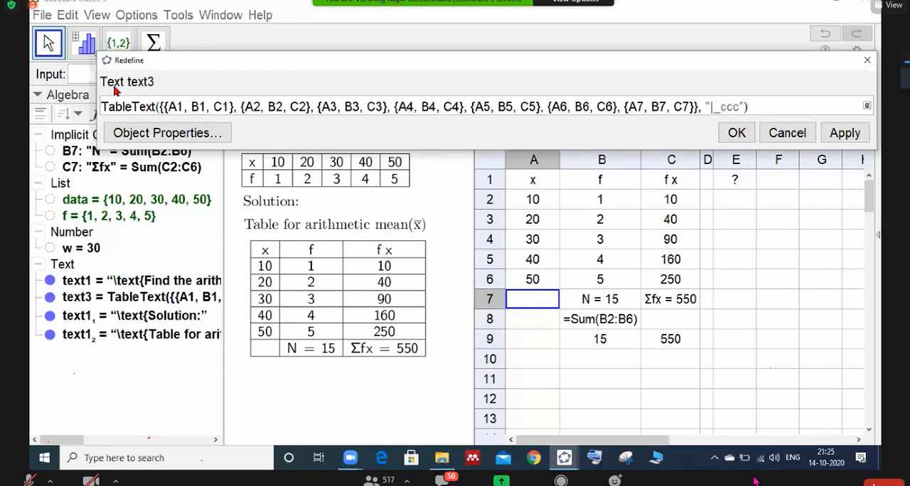
pyautogui.moveTo(93, 79); pyautogui.dragTo(29, 79)
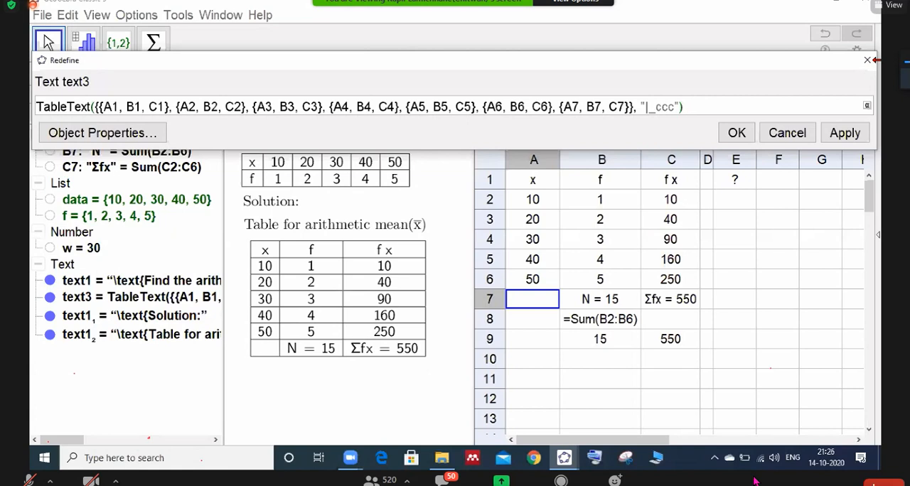
pyautogui.press('Escape')
# - Open the table's definition, widen the Redefine dialog to fit the whole formula and move it clear of the spreadsheet data
pyautogui.doubleClick(389, 342)
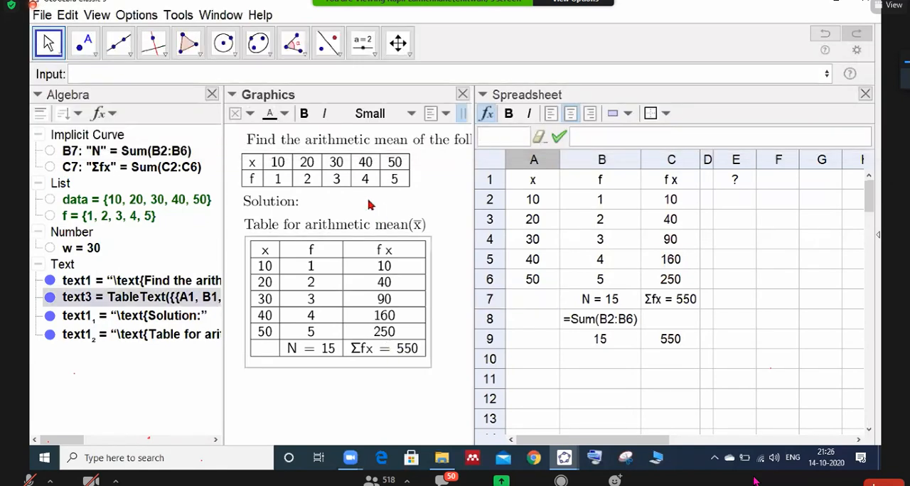
pyautogui.moveTo(299, 204); pyautogui.dragTo(31, 203)
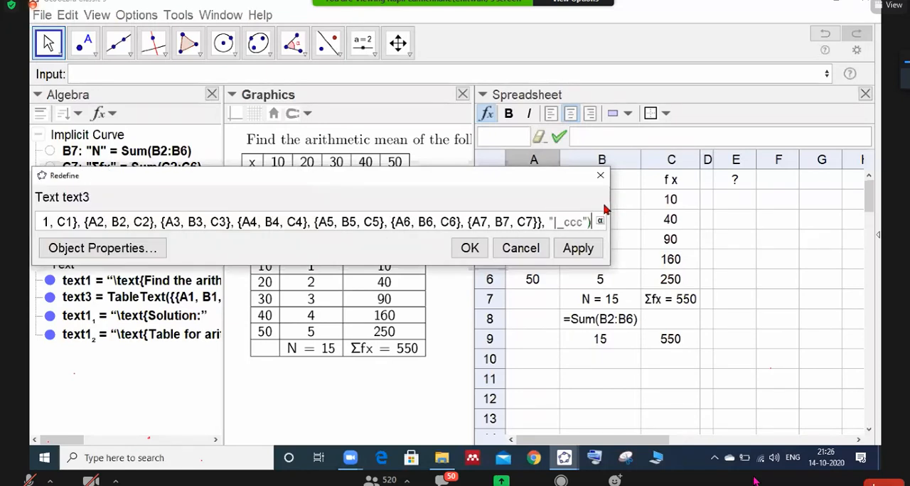
pyautogui.moveTo(611, 203); pyautogui.dragTo(861, 187)
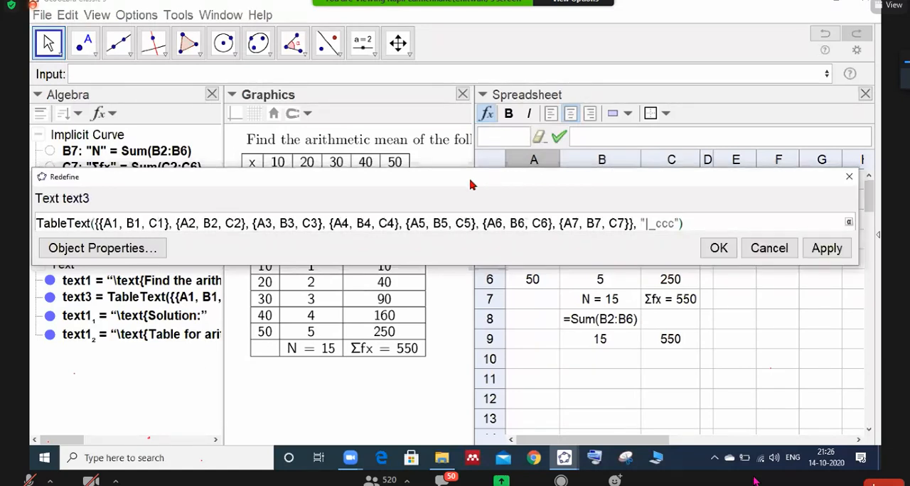
pyautogui.moveTo(529, 177); pyautogui.dragTo(540, 59)
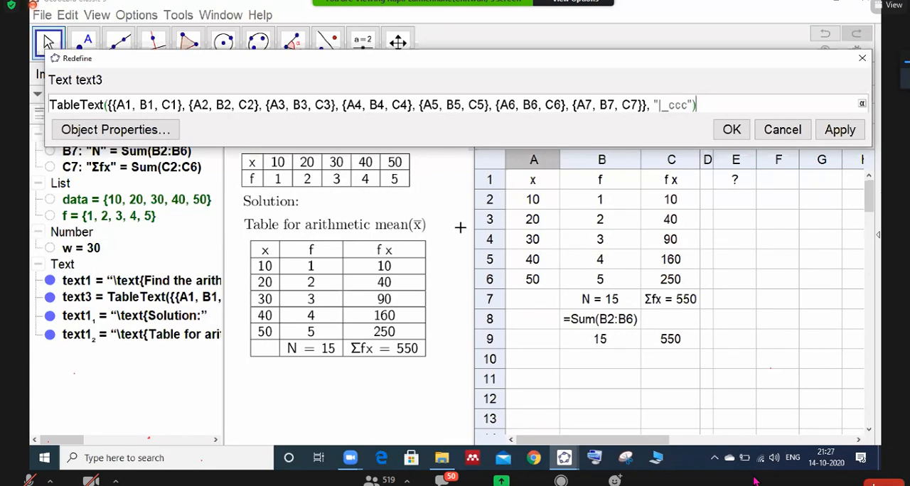
# - Turn the C1 entry in the table's first row into the condition if(w>3,""C1,"")
pyautogui.click(162, 105)
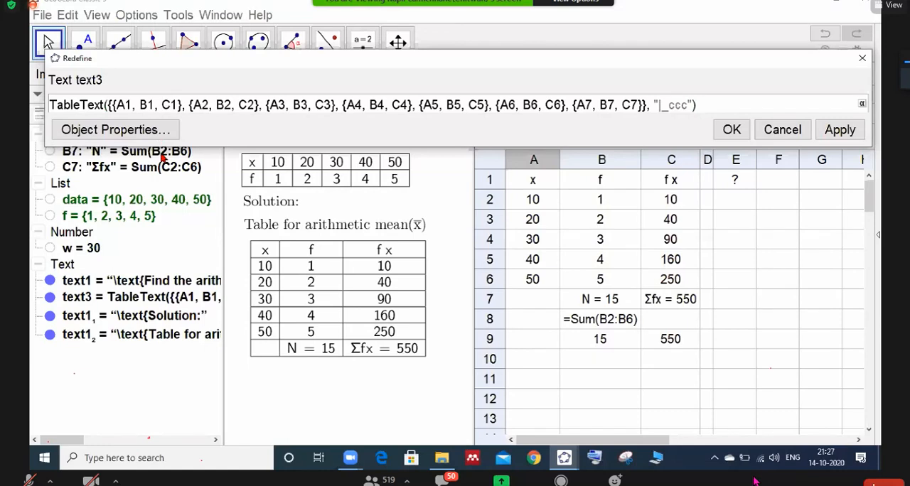
pyautogui.write('if')
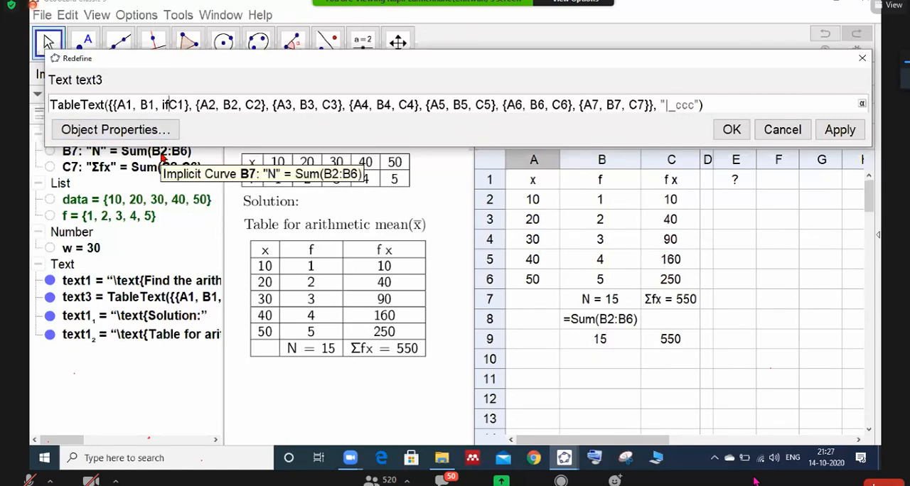
pyautogui.write('(')
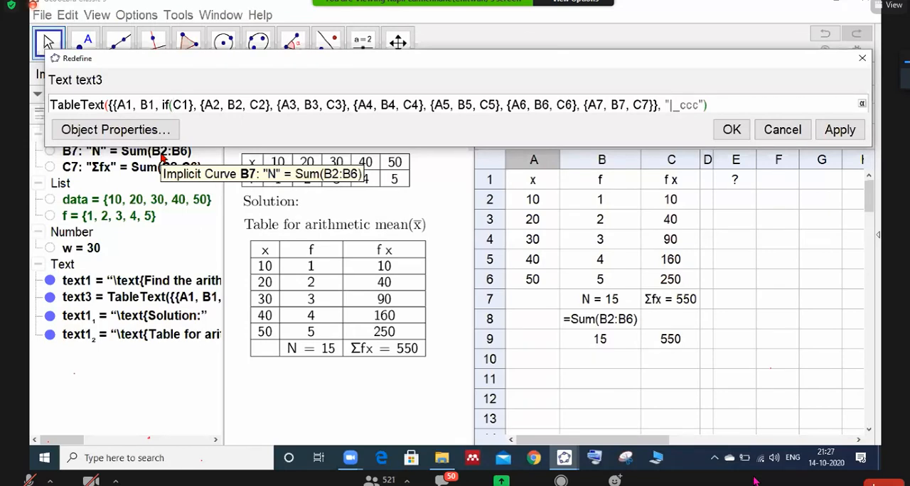
pyautogui.write('w')
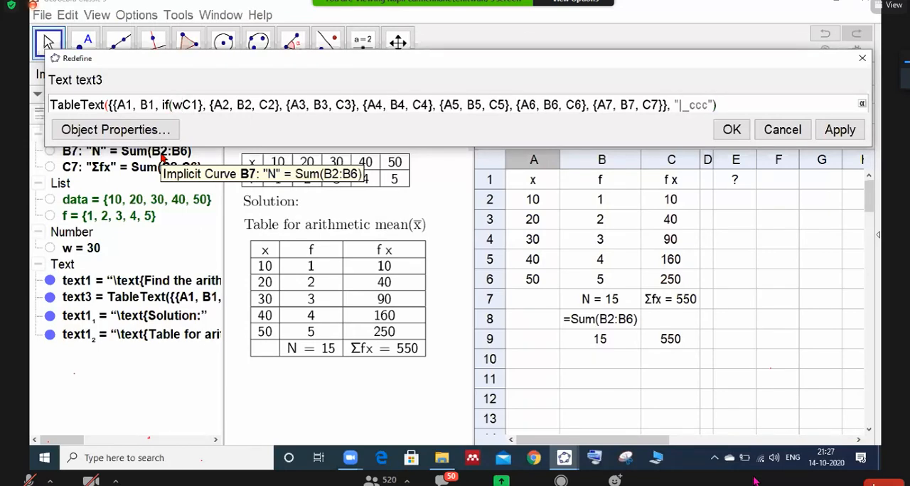
pyautogui.write('>3')
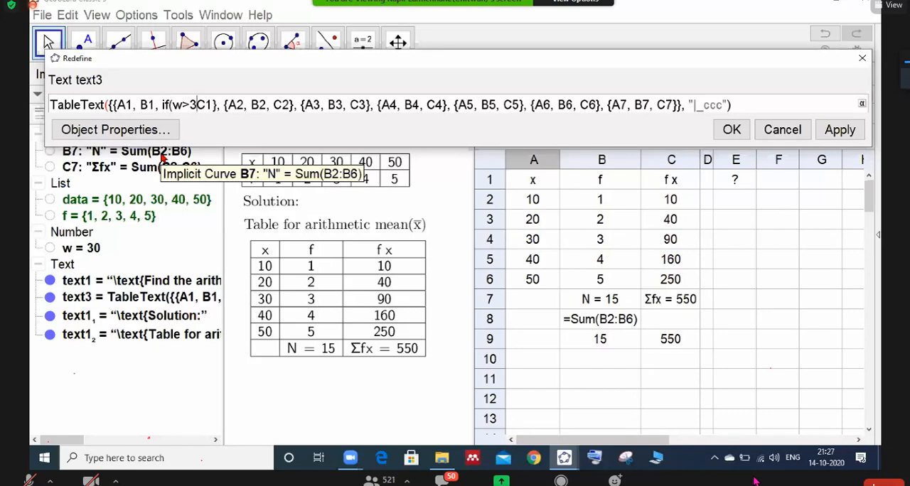
pyautogui.write(',')
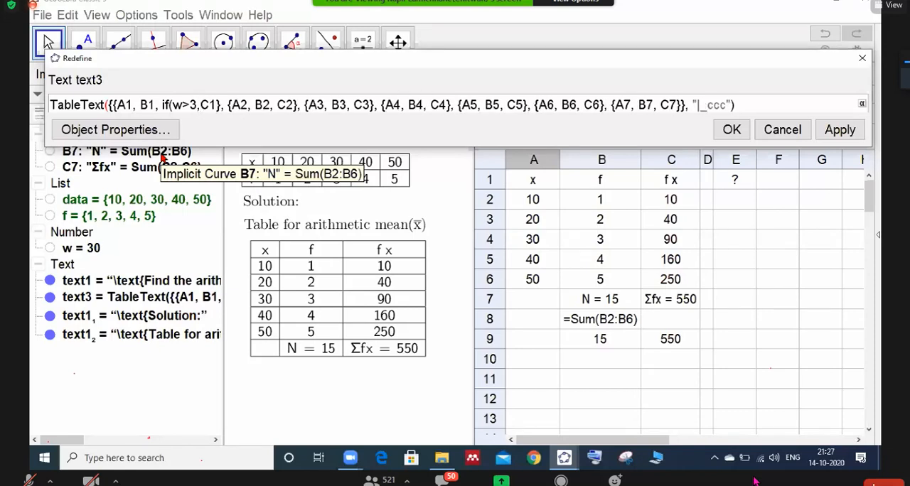
pyautogui.write('""')
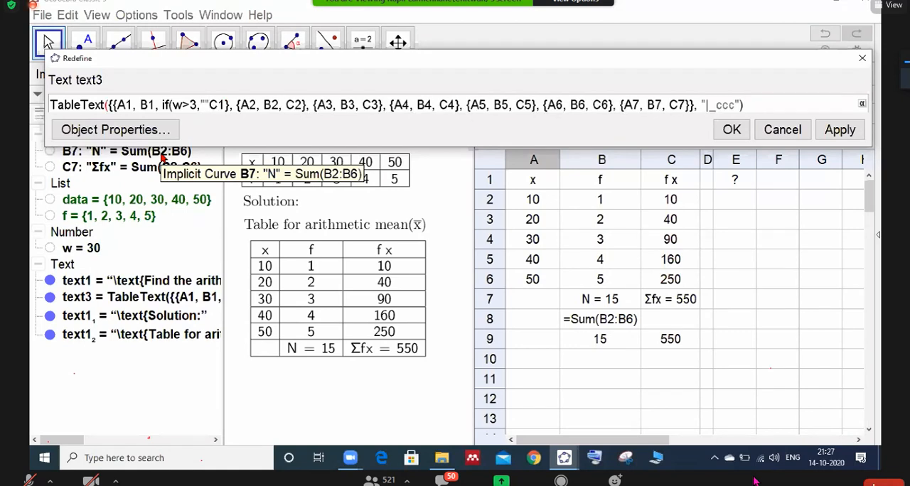
pyautogui.press('Right')
pyautogui.write(',""')
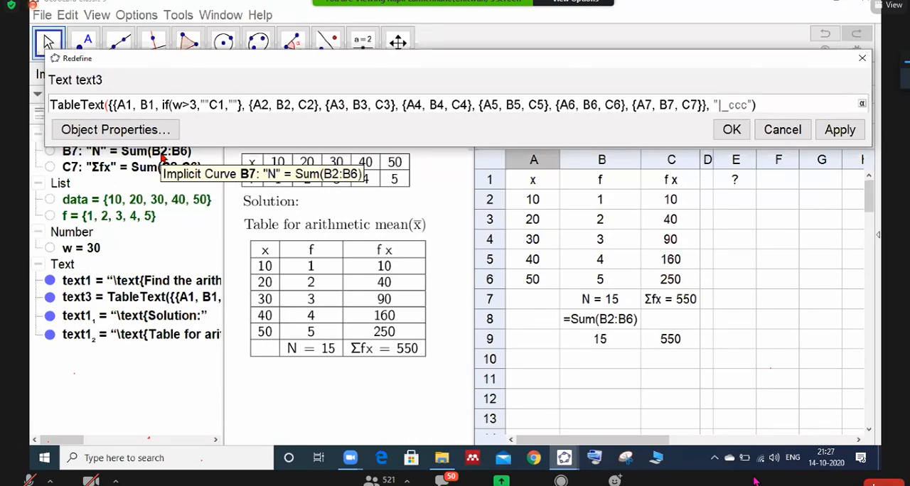
pyautogui.write(')')
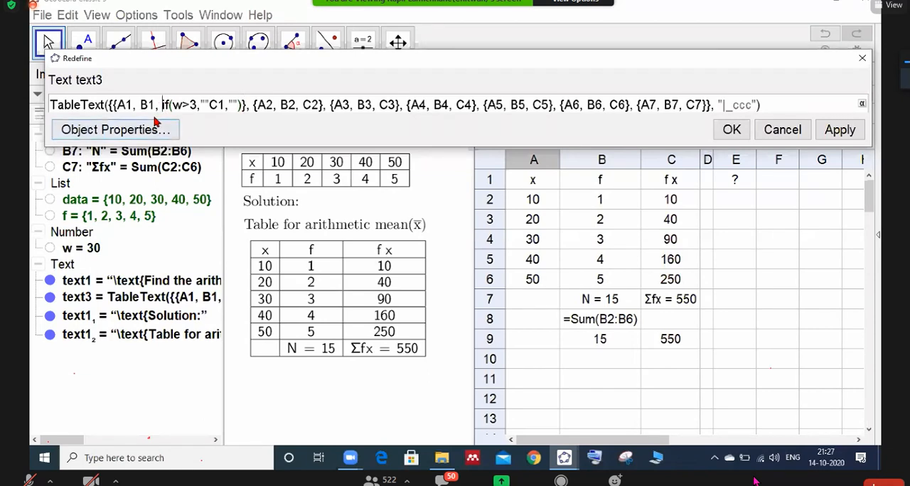
# - Copy the whole if expression from the first row and insert it before C2 in the second row of the table definition
pyautogui.hotkey('shift', 'Right')
pyautogui.hotkey('shift', 'Right')
pyautogui.hotkey('shift', 'Right')
pyautogui.hotkey('shift', 'Right')
pyautogui.hotkey('shift', 'Right')
pyautogui.hotkey('shift', 'Right')
pyautogui.hotkey('shift', 'Right')
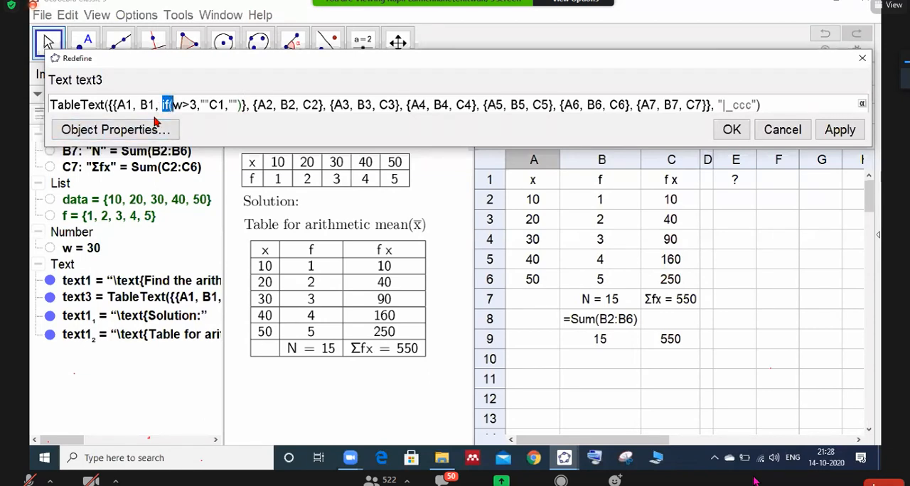
pyautogui.hotkey('shift', 'Right')
pyautogui.hotkey('shift', 'Right')
pyautogui.hotkey('shift', 'Right')
pyautogui.hotkey('shift', 'Right')
pyautogui.hotkey('shift', 'Right')
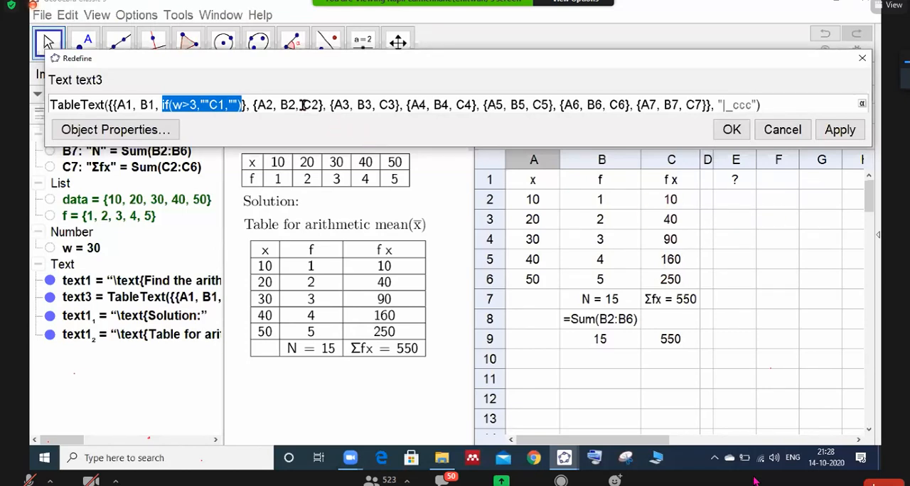
pyautogui.click(302, 104)
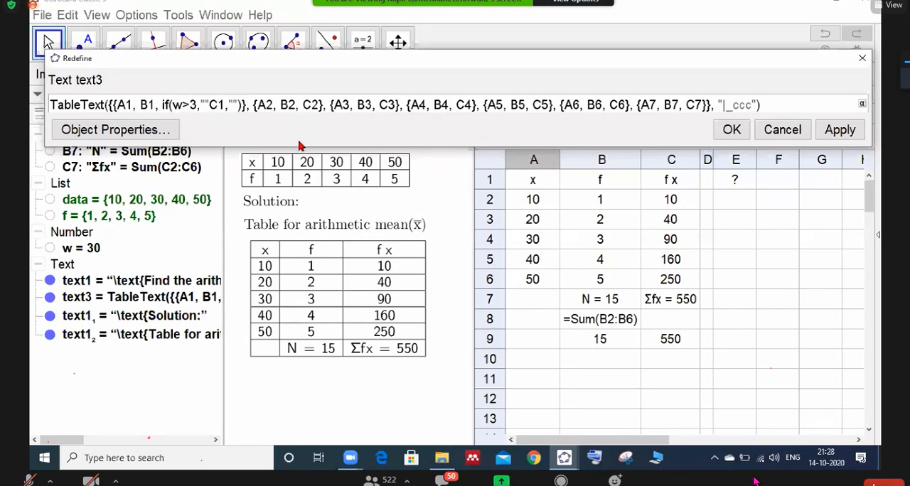
pyautogui.write('if(w>3,""C1,"")')
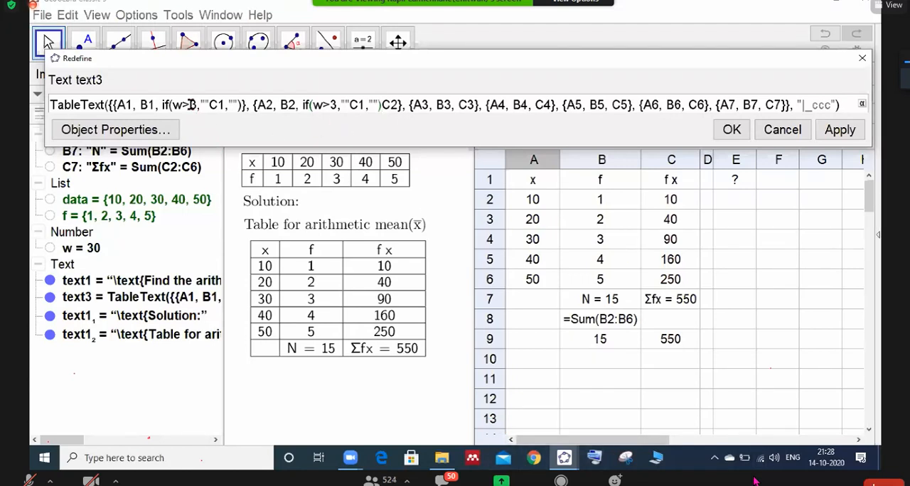
# - Adapt the second row's condition to if(w>4,""C2,"") and remove the leftover C2 after it
pyautogui.click(337, 106)
pyautogui.press('BackSpace')
pyautogui.write('4')
pyautogui.click(364, 107)
pyautogui.press('BackSpace')
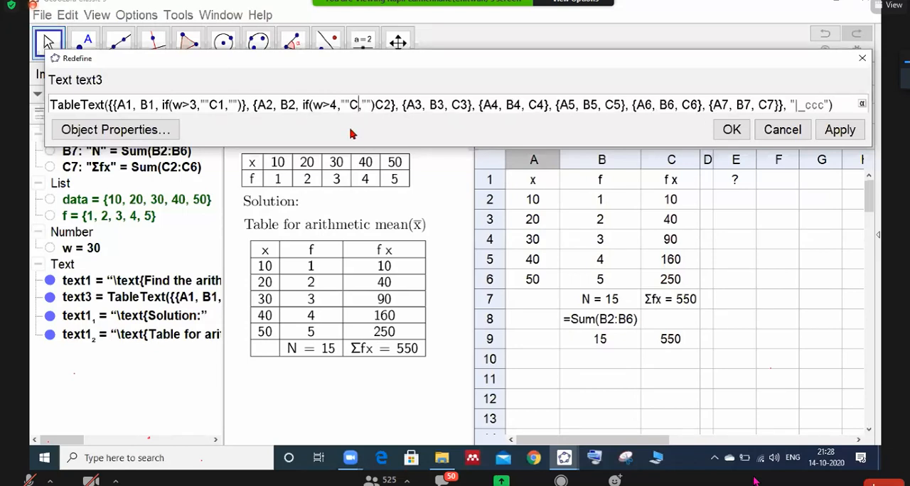
pyautogui.write('2')
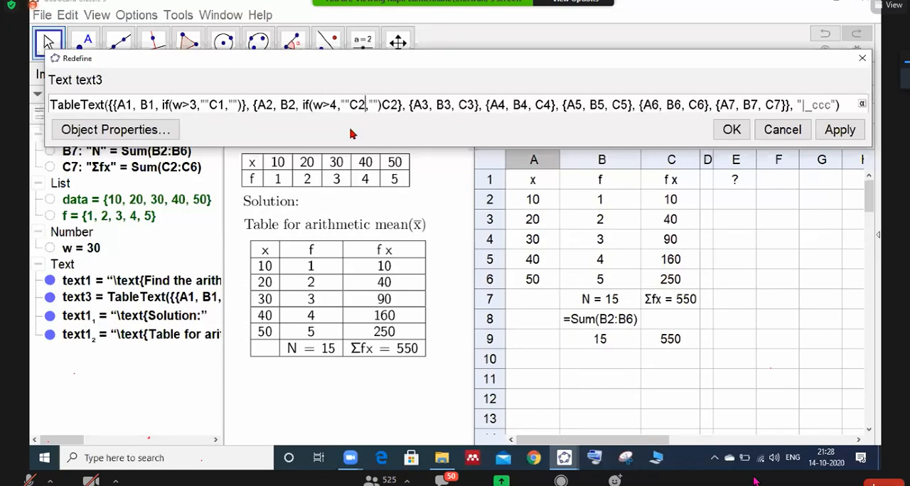
pyautogui.press('Right')
pyautogui.press('Right')
pyautogui.press('BackSpace')
pyautogui.press('BackSpace')
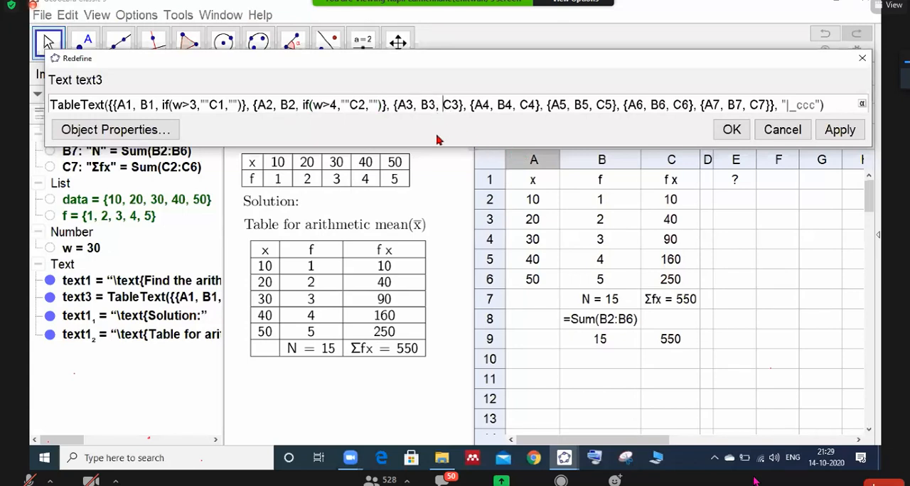
# - Replace C3 in the third row of the table definition with the condition if(w>5,""C3,""), reusing the copied if expression
pyautogui.write('if(w>3,""C1,"")')
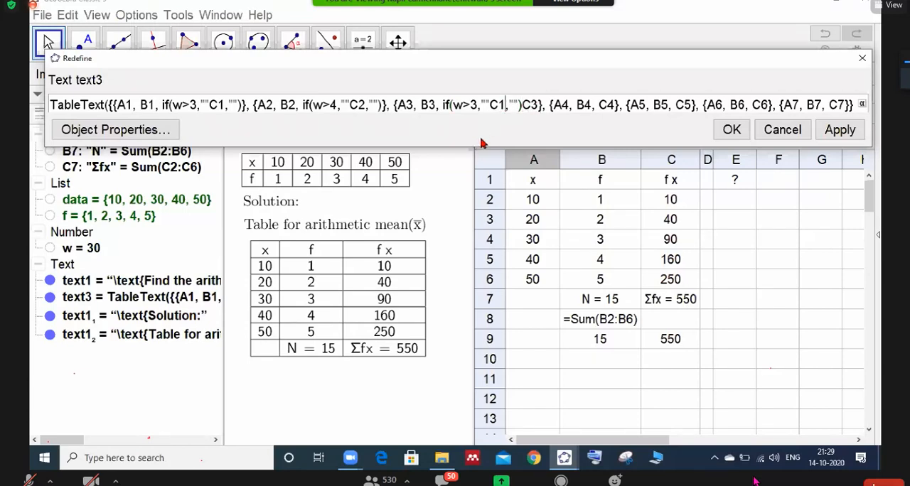
pyautogui.press('BackSpace')
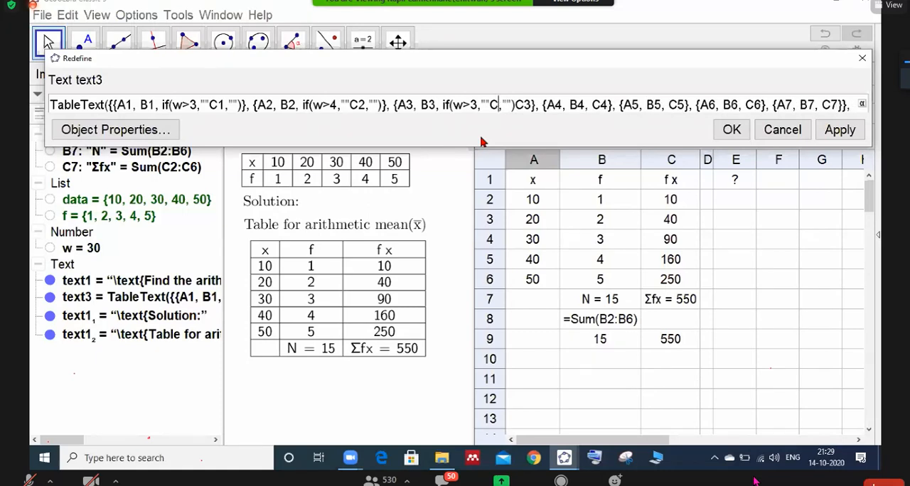
pyautogui.write('3')
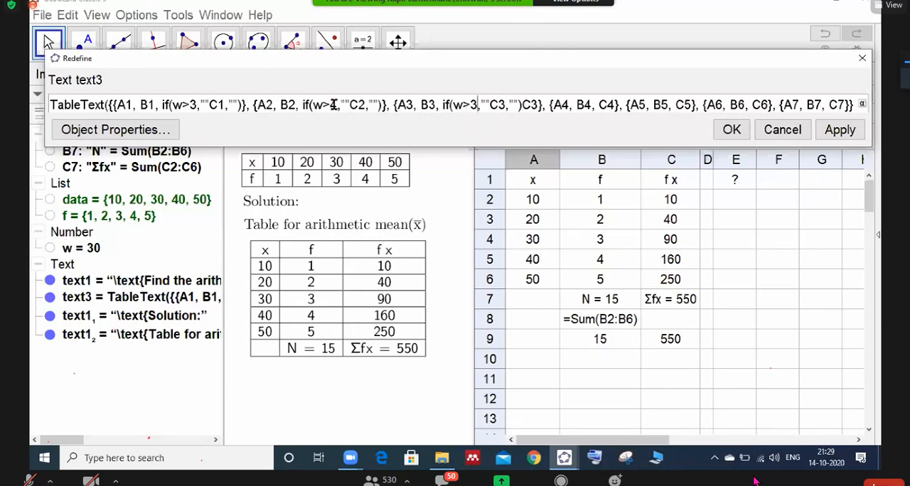
pyautogui.press('BackSpace')
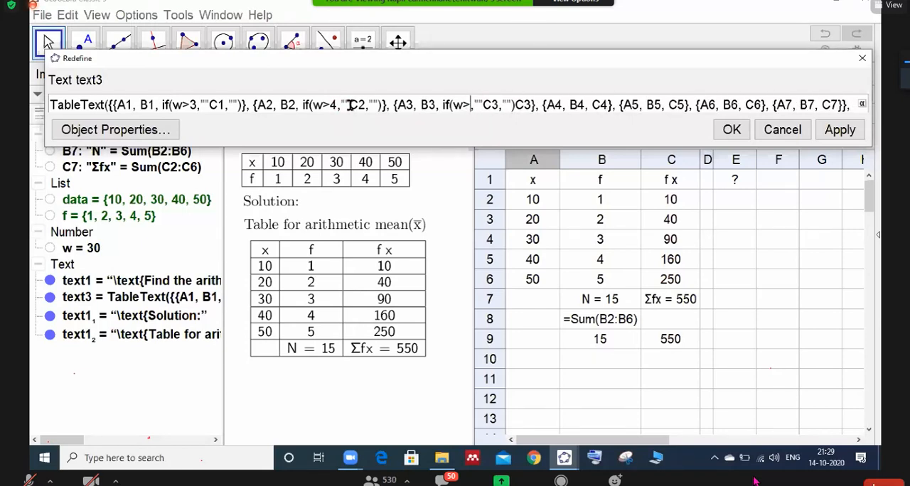
pyautogui.write('5')
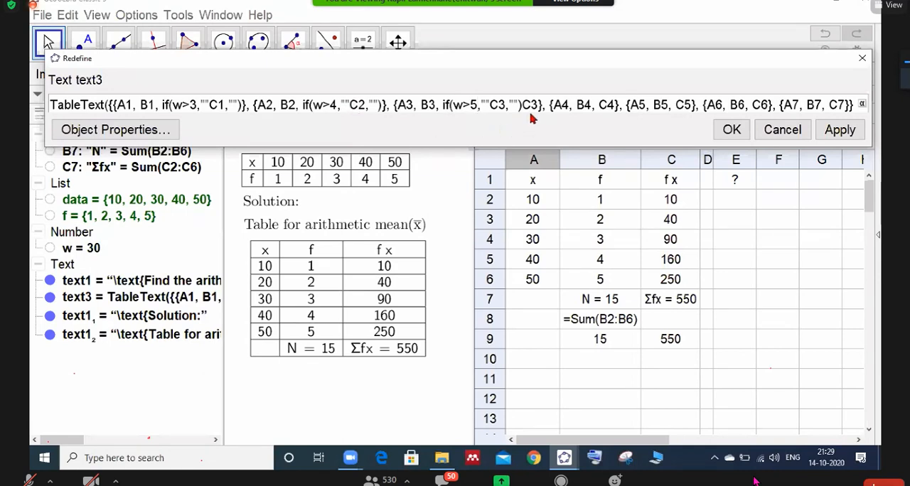
pyautogui.press('BackSpace')
pyautogui.press('BackSpace')
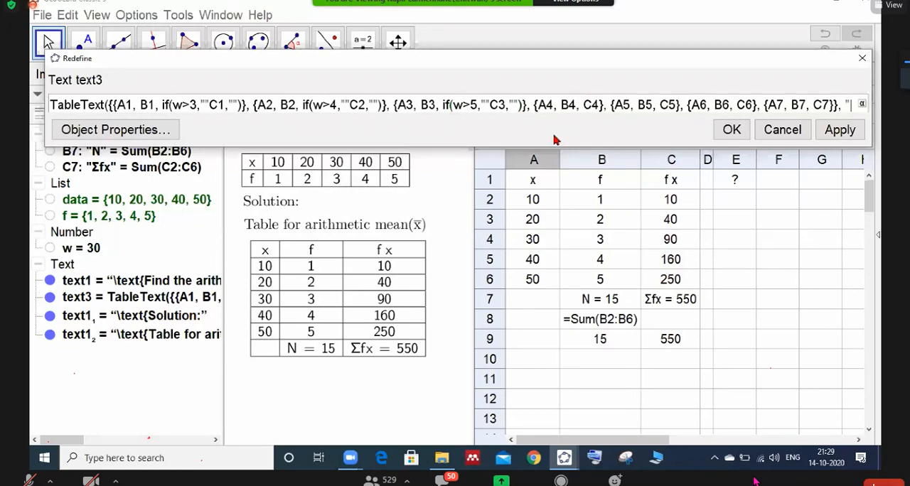
# - Insert the copied if expression in the fourth row, change its C1 reference to C4 and remove the leftover C4 after it
pyautogui.write('if(w>3,""C1,"")')
pyautogui.click(639, 104)
pyautogui.press('Delete')
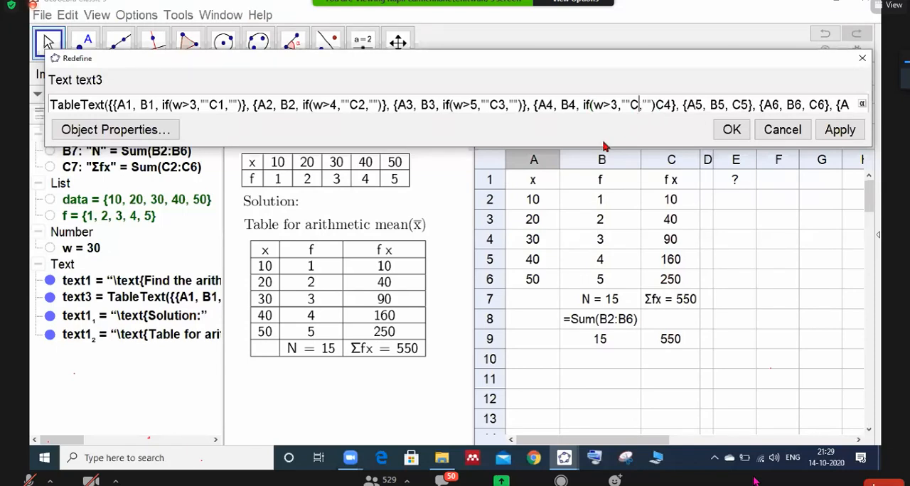
pyautogui.write('4')
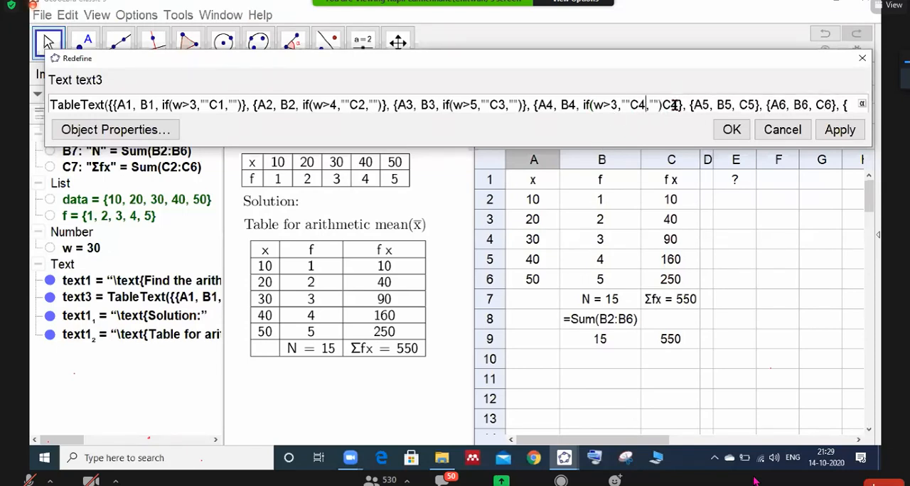
pyautogui.press('BackSpace')
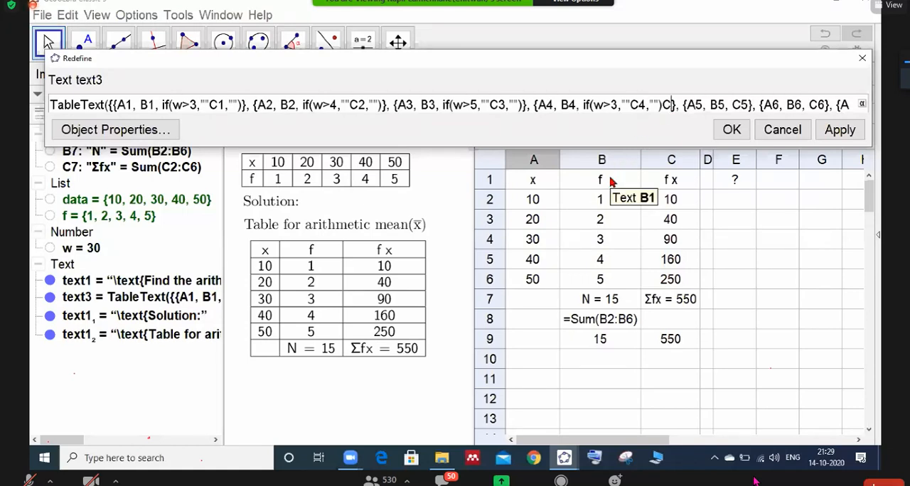
pyautogui.press('BackSpace')
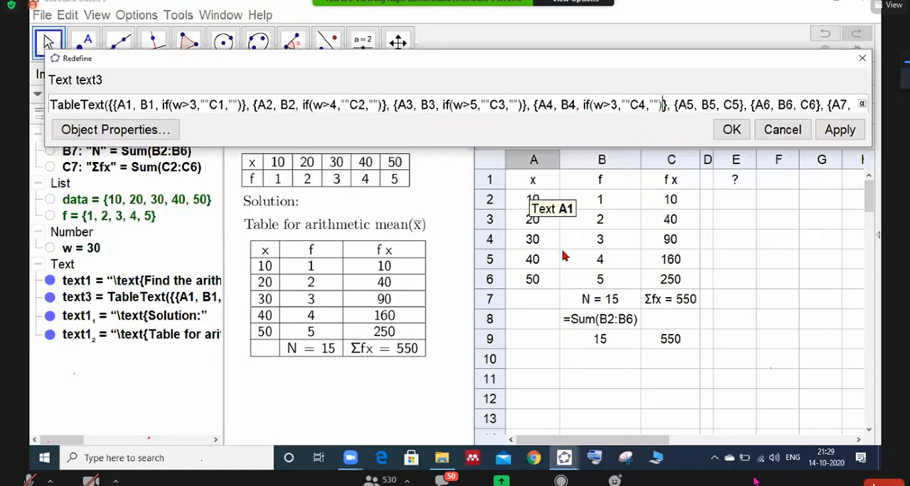
# - Insert the copied if expression before C5 in the fifth row and change its C1 reference to C5
pyautogui.click(722, 105)
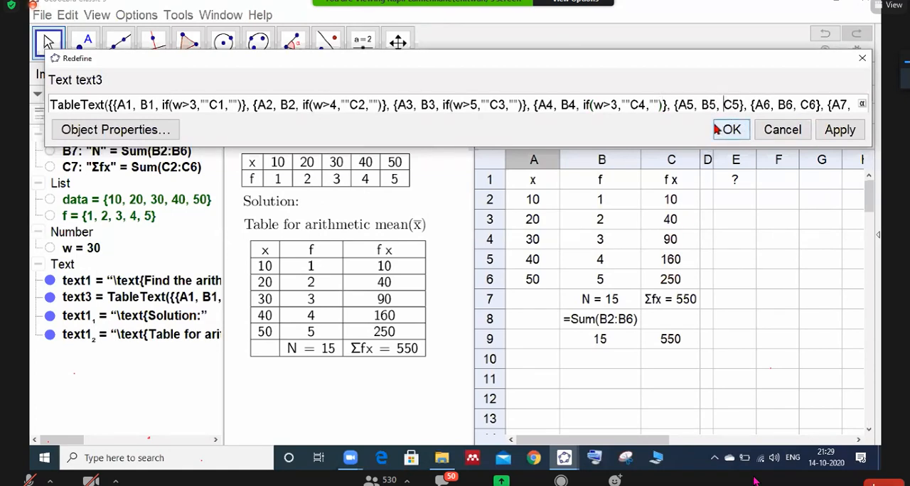
pyautogui.write('if(w>3,""C1,"")')
pyautogui.click(778, 105)
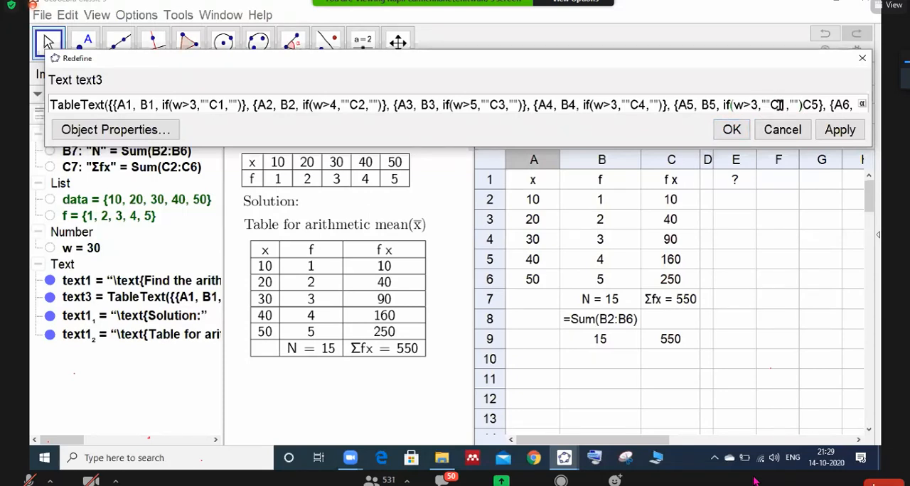
pyautogui.press('Delete')
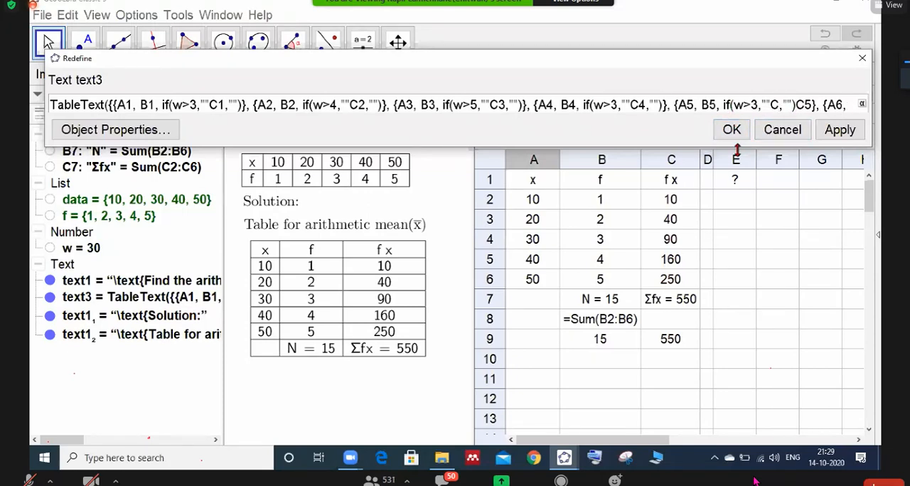
pyautogui.write('5')
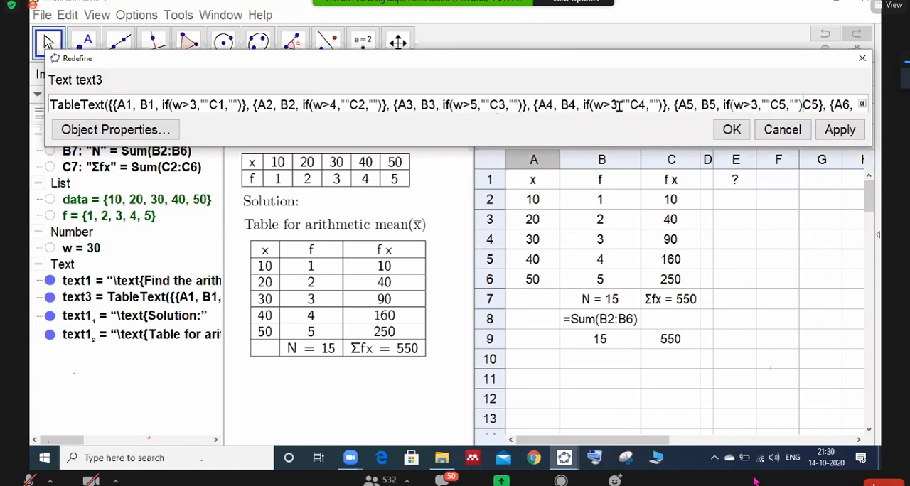
# - Set the conditions to w>6 in the fourth row and w>7 in the fifth, removing the leftover C5 after the fifth row's expression
pyautogui.click(616, 105)
pyautogui.press('BackSpace')
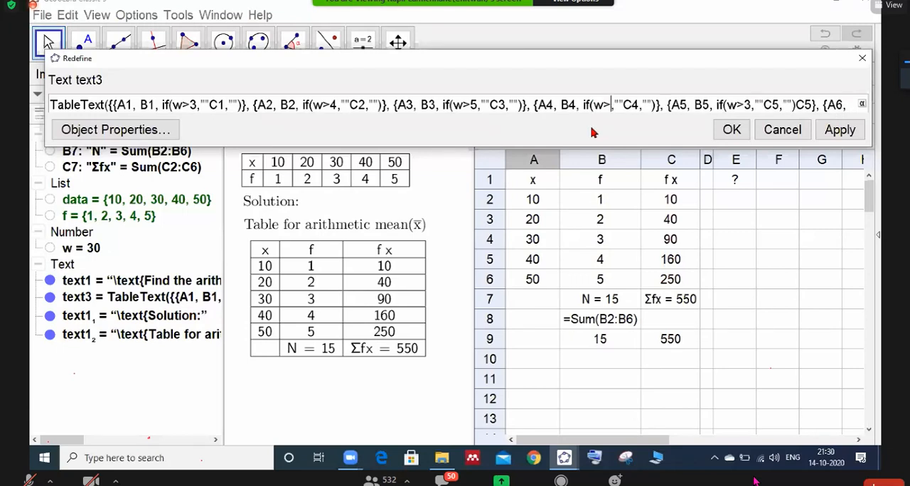
pyautogui.write('6')
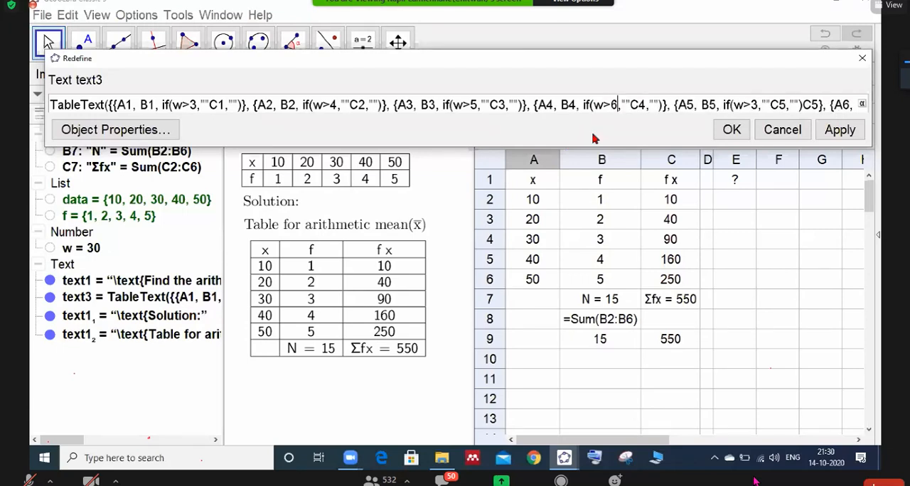
pyautogui.click(757, 104)
pyautogui.press('BackSpace')
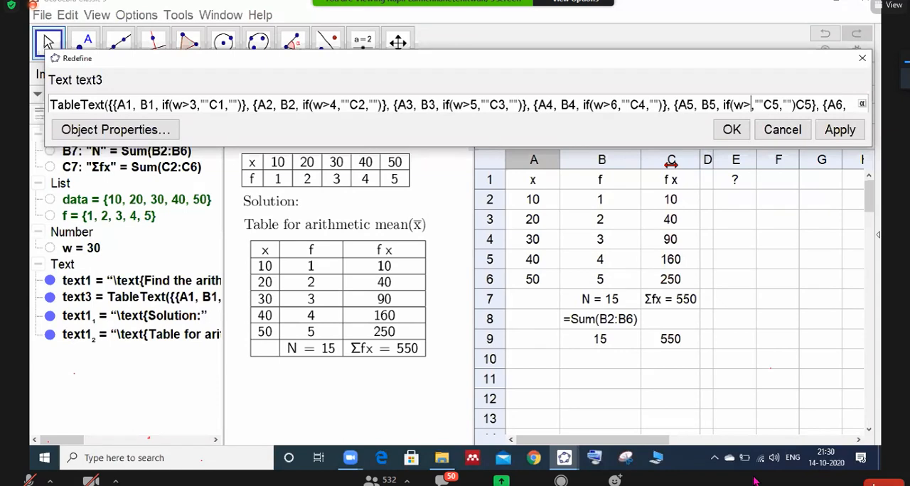
pyautogui.write('7')
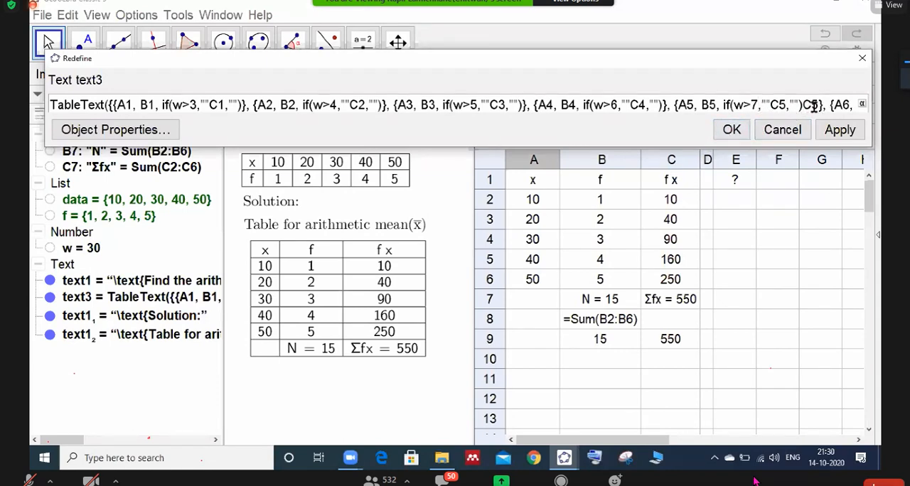
pyautogui.press('BackSpace')
pyautogui.press('BackSpace')
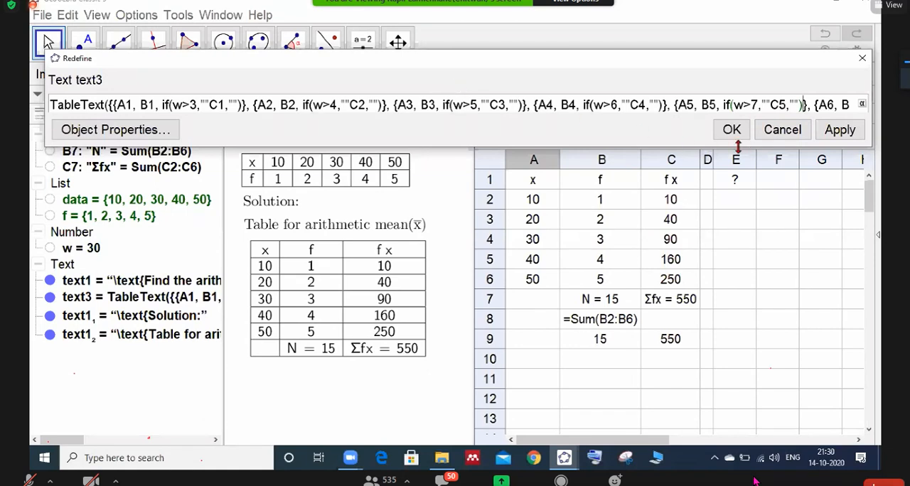
# - Insert the copied if expression in the sixth row of the table definition in place of the plain C6 entry
pyautogui.press('Right')
pyautogui.press('Right')
pyautogui.press('Right')
pyautogui.press('Right')
pyautogui.press('Right')
pyautogui.press('End')
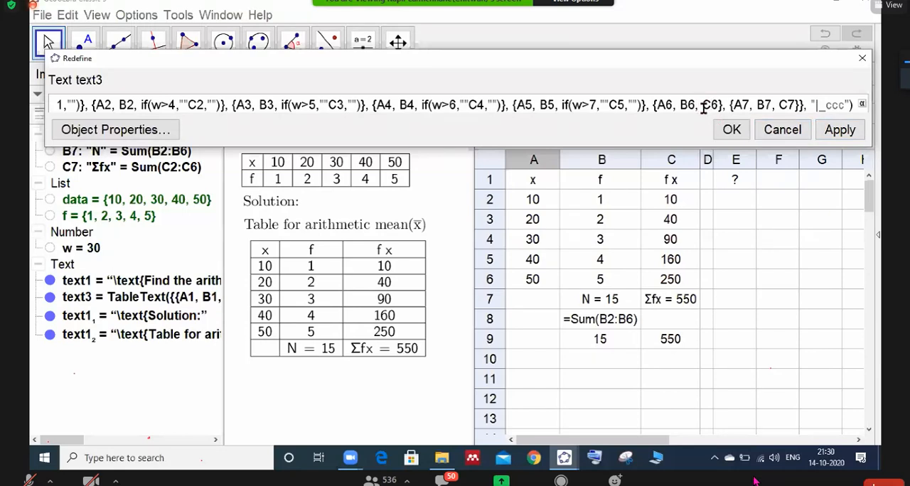
pyautogui.write('if(w>3,""C1,"")')
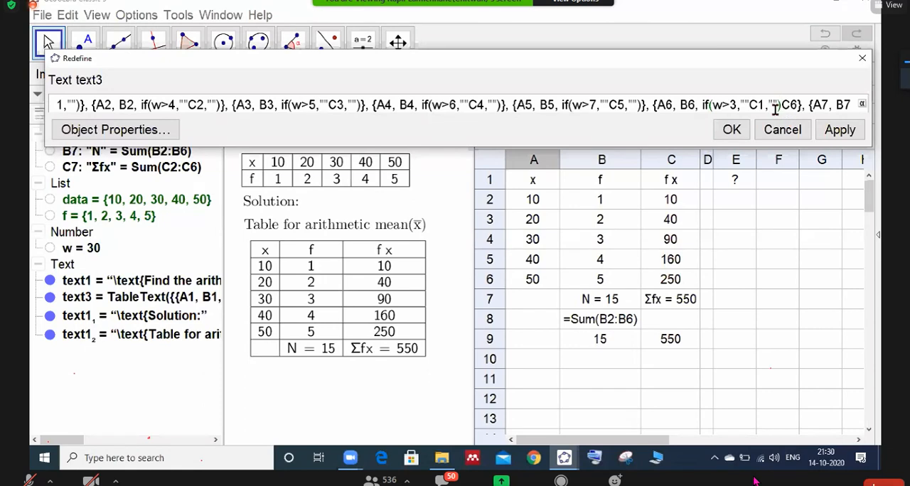
pyautogui.click(785, 105)
pyautogui.press('Delete')
pyautogui.press('Delete')
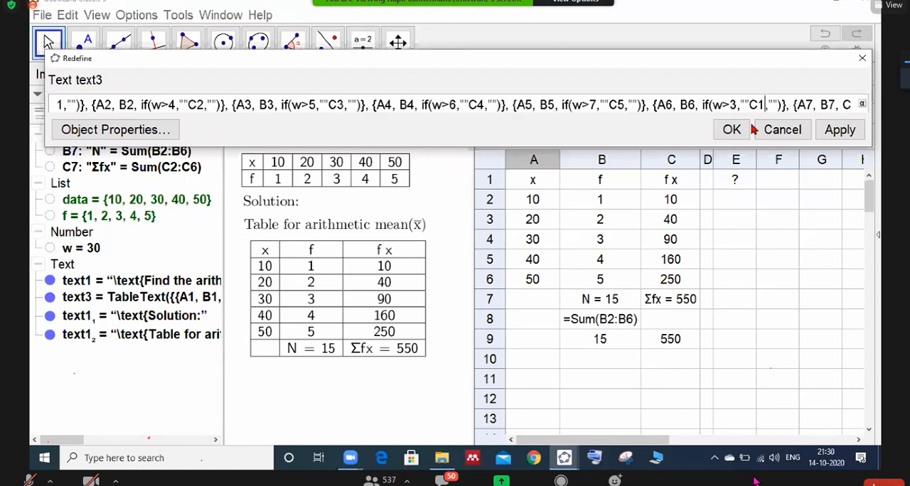
# - Adapt the sixth row's condition to if(w>8,""C6,"")
pyautogui.press('BackSpace')
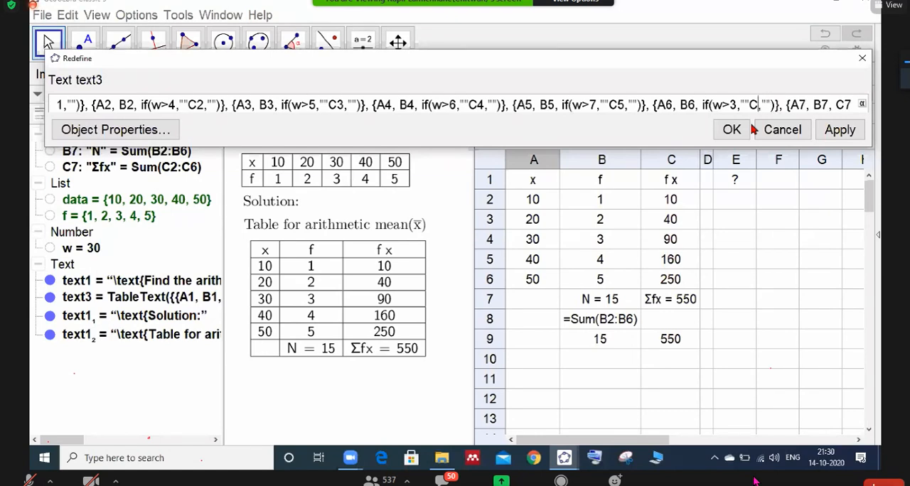
pyautogui.write('6')
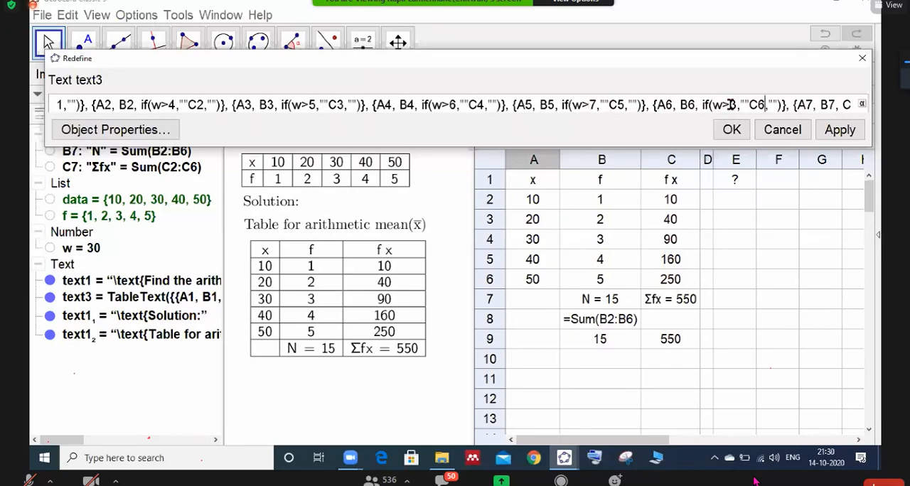
pyautogui.click(735, 105)
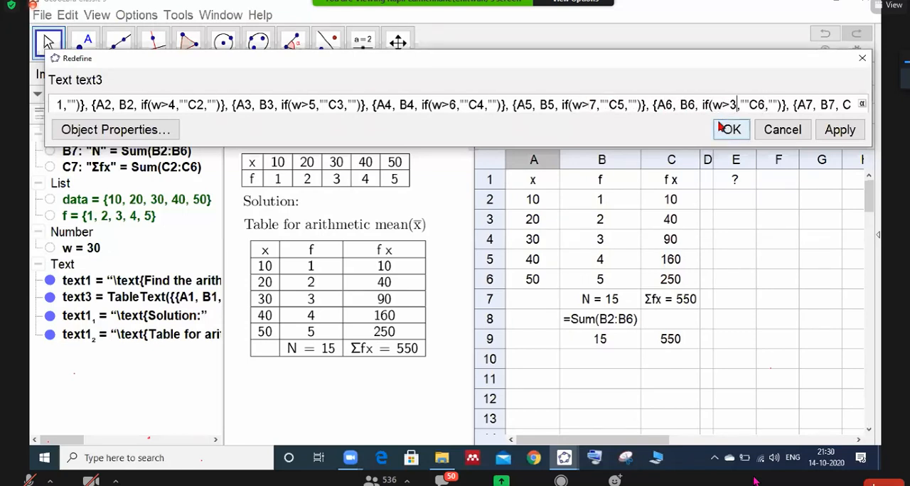
pyautogui.press('BackSpace')
pyautogui.write('8')
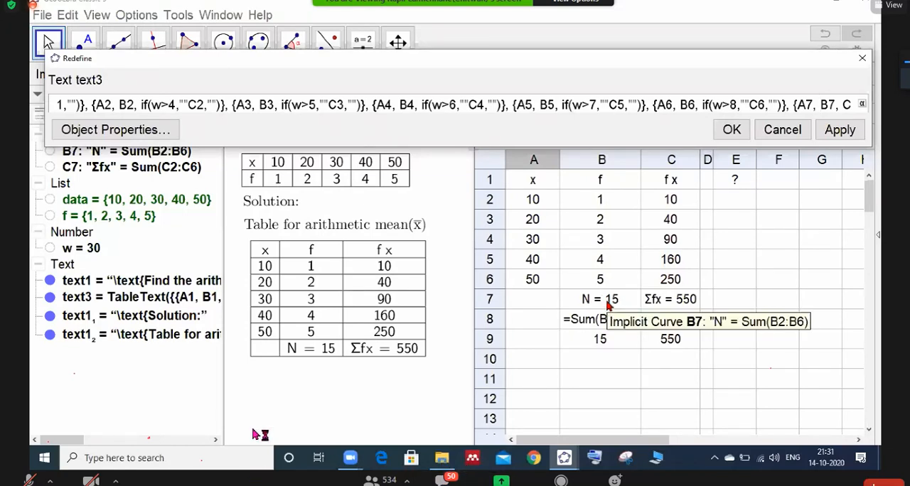
# - Replace B7 in the last row of the table definition with the condition if(w>9,""B7,""), reusing the copied if expression
pyautogui.write('if(w>3,""C1,"")')
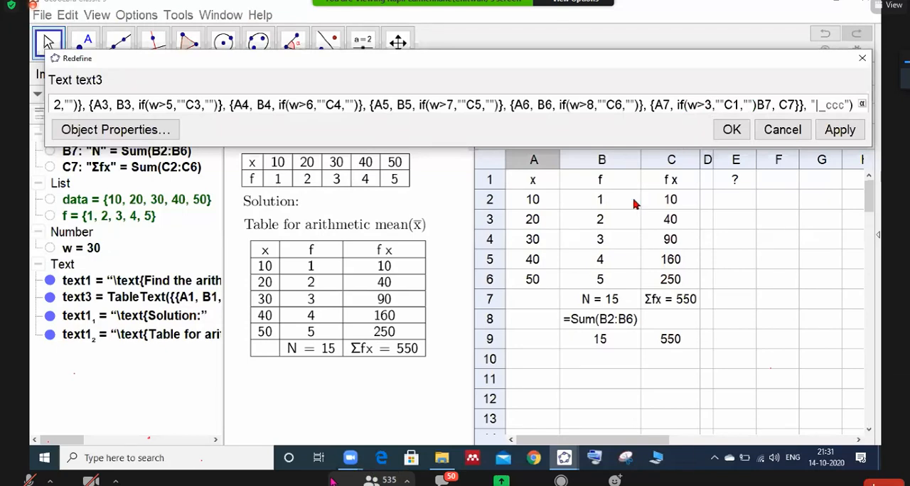
pyautogui.press('BackSpace')
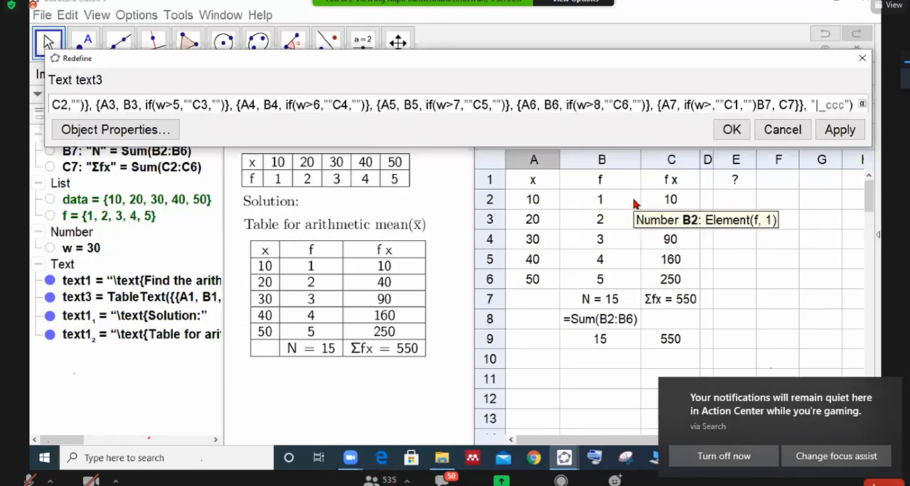
pyautogui.write('9')
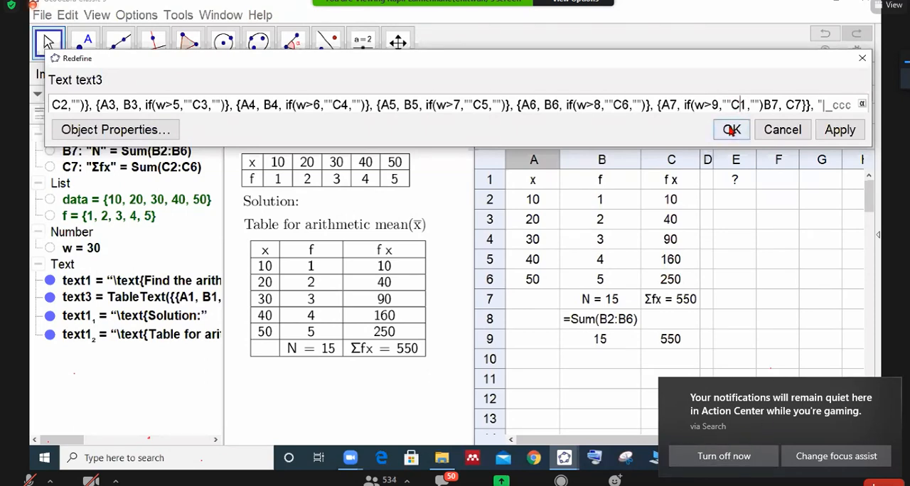
pyautogui.press('BackSpace')
pyautogui.press('BackSpace')
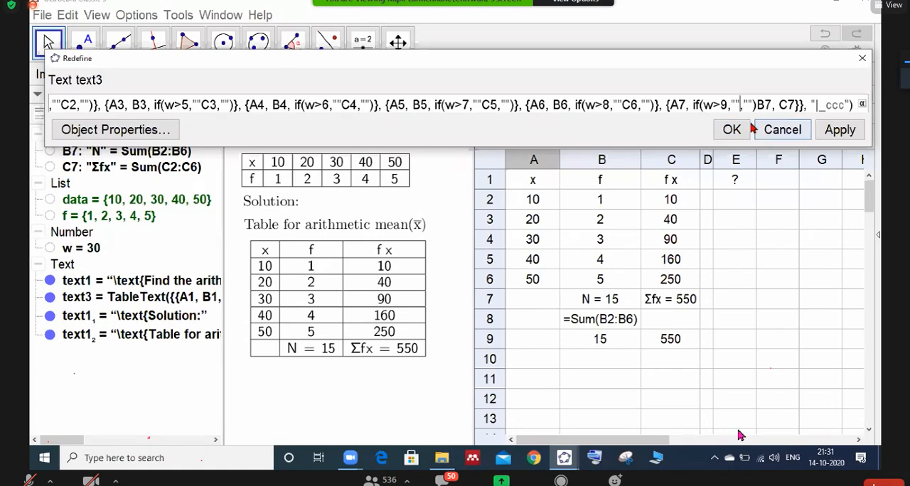
pyautogui.write('B')
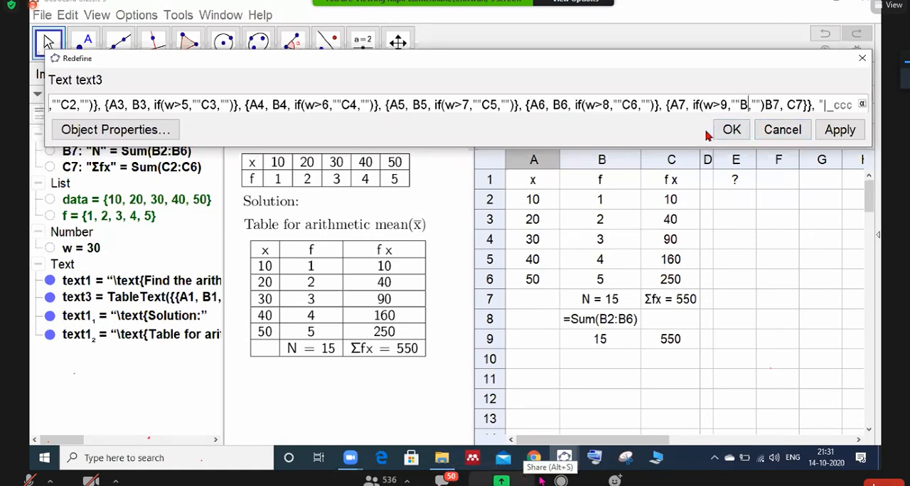
pyautogui.write('7')
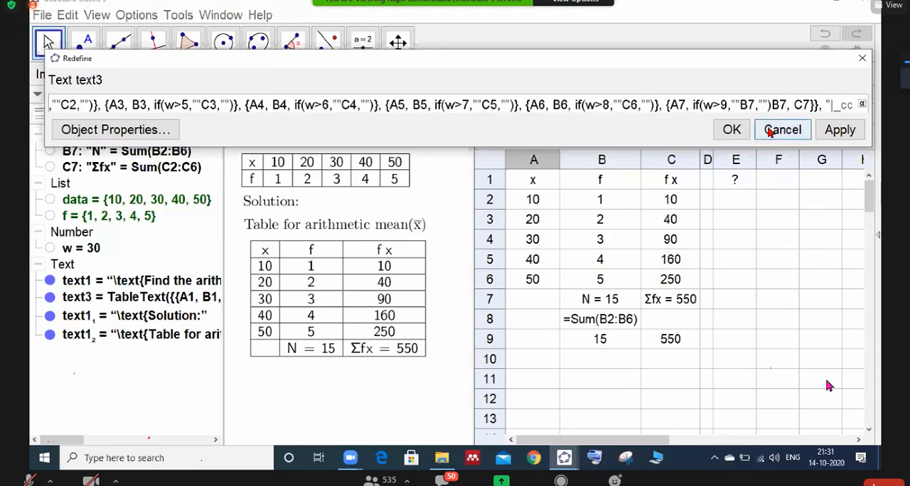
pyautogui.press('BackSpace')
pyautogui.press('BackSpace')
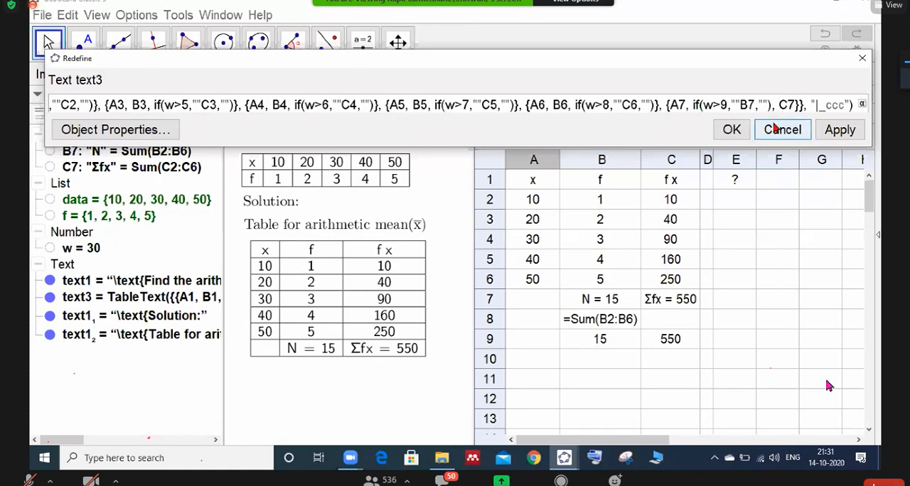
# - Replace C7 in the last row of the table definition with the condition if(w>10,""C7,""), reusing the copied if expression
pyautogui.write('if(w>3,""C1,"")')
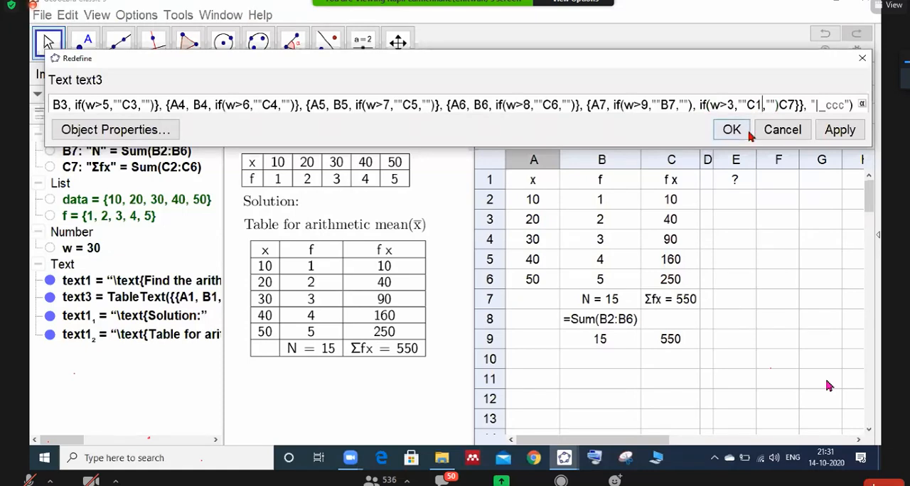
pyautogui.press('BackSpace')
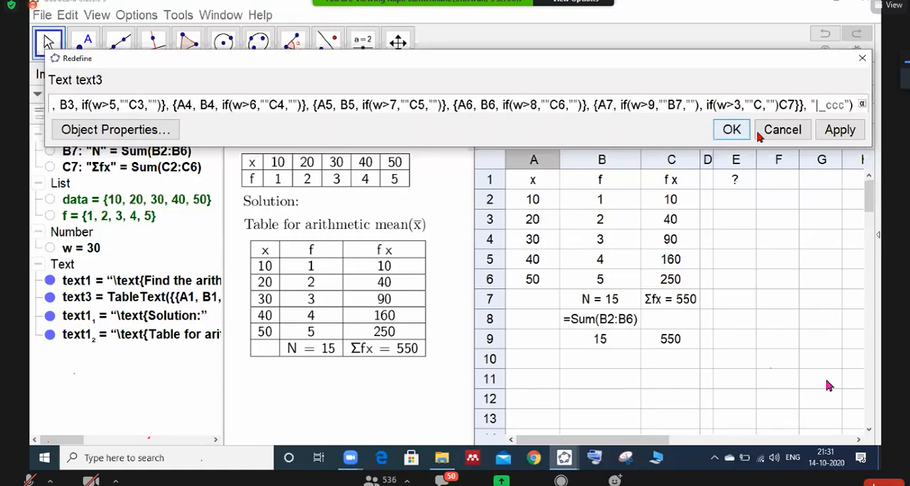
pyautogui.write('7')
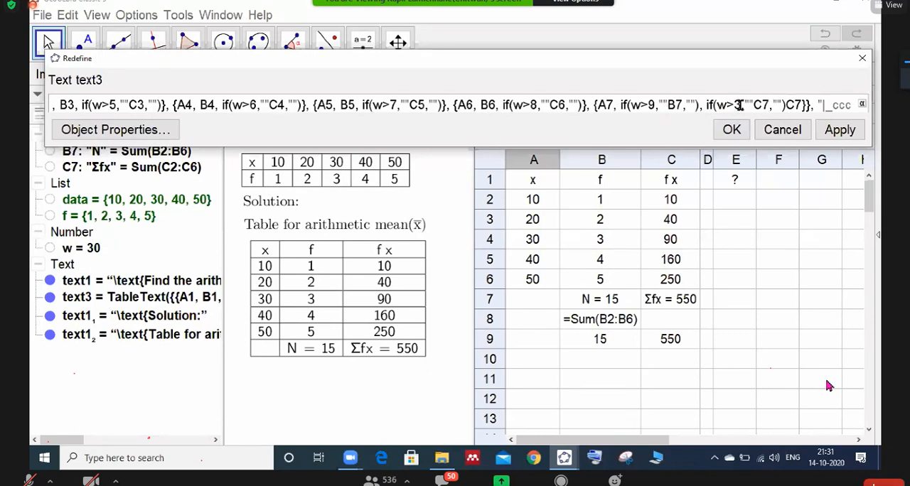
pyautogui.click(741, 105)
pyautogui.press('BackSpace')
pyautogui.write('10')
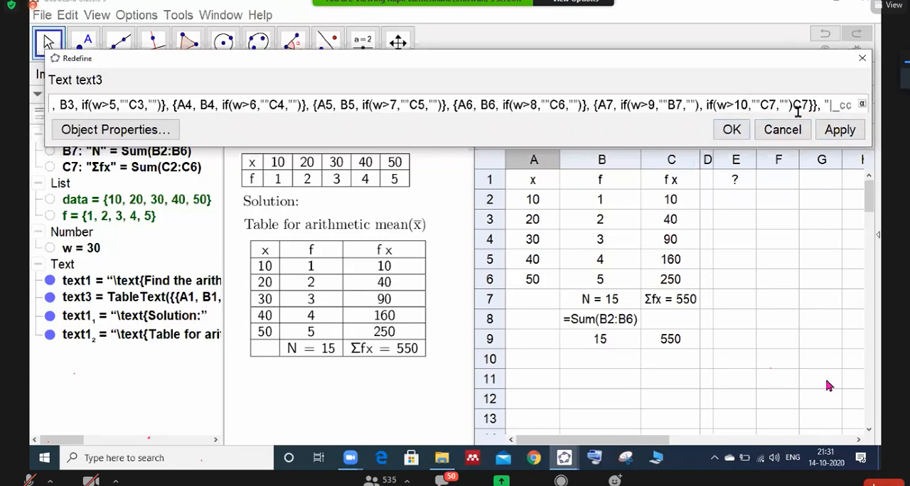
pyautogui.press('BackSpace')
pyautogui.press('BackSpace')
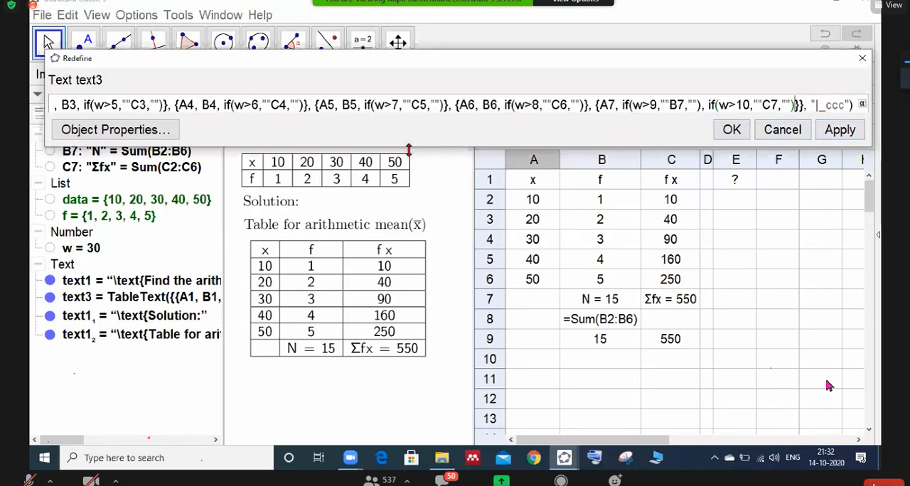
# - Confirm the redefined solution table text and close the spreadsheet view
pyautogui.hotkey('ctrl', 'a')
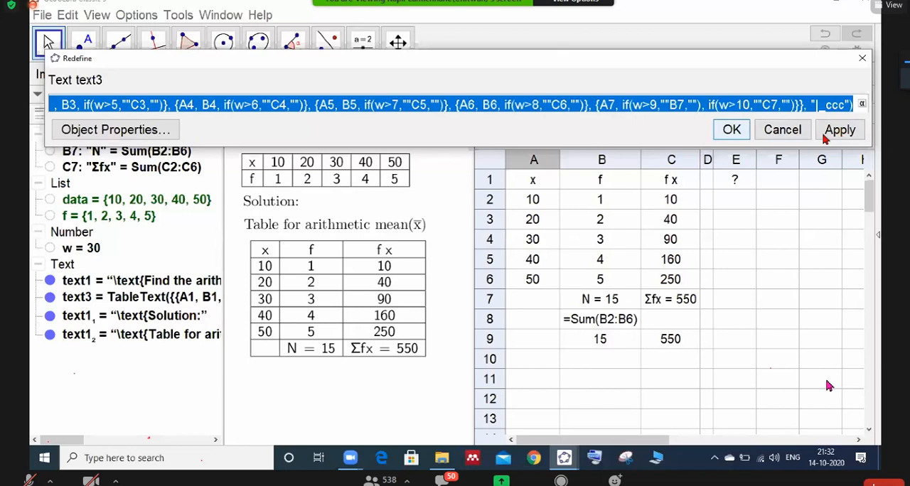
pyautogui.click(731, 129)
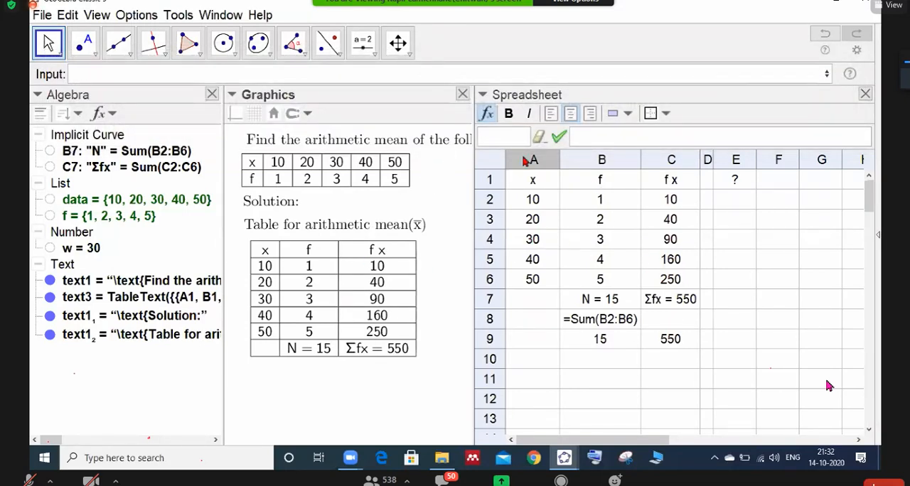
pyautogui.click(864, 94)
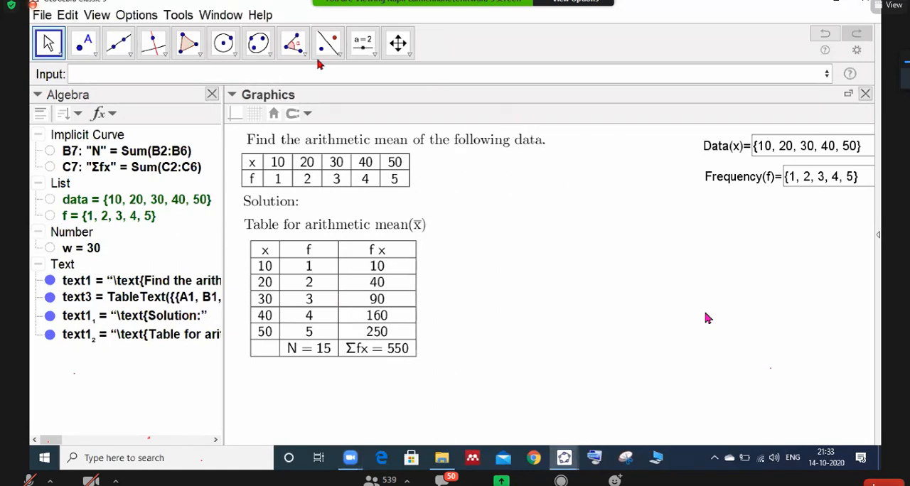
# - Add a button captioned Next beside the data table with the GeoGebra script w=w+1
pyautogui.click(363, 42)
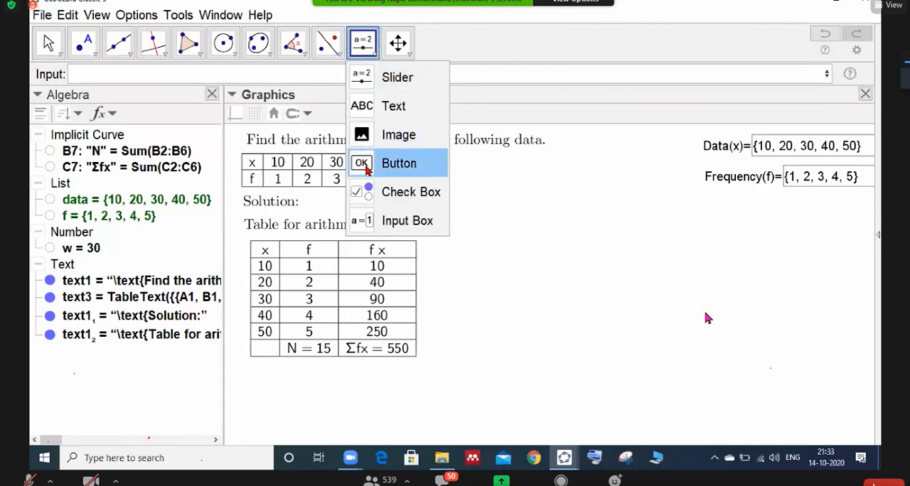
pyautogui.click(366, 169)
pyautogui.click(558, 164)
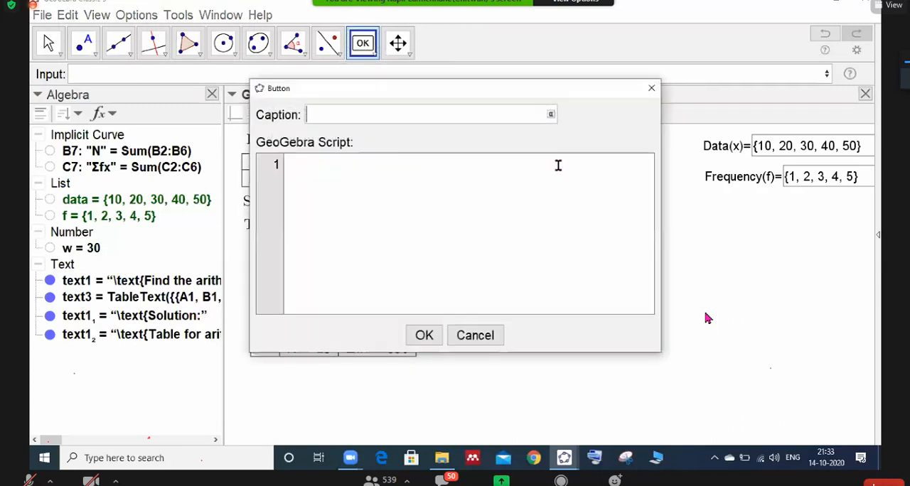
pyautogui.write('N')
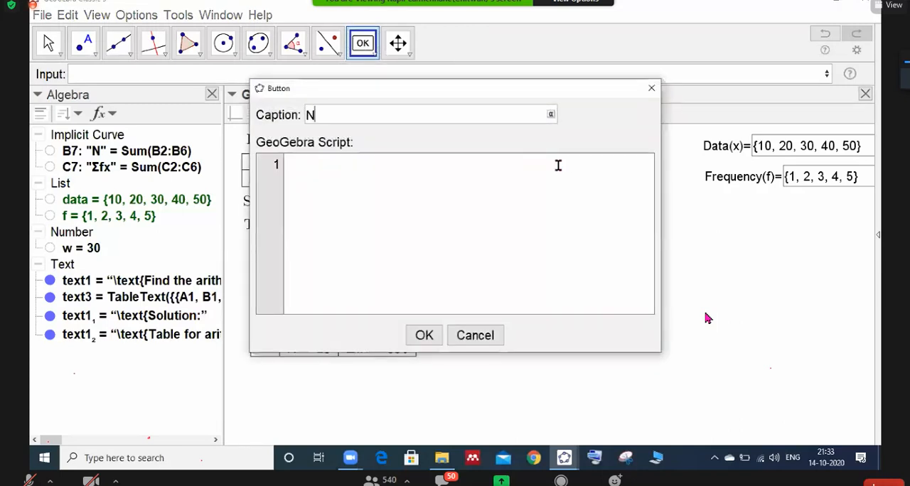
pyautogui.write('ext')
pyautogui.press('Tab')
pyautogui.write('w')
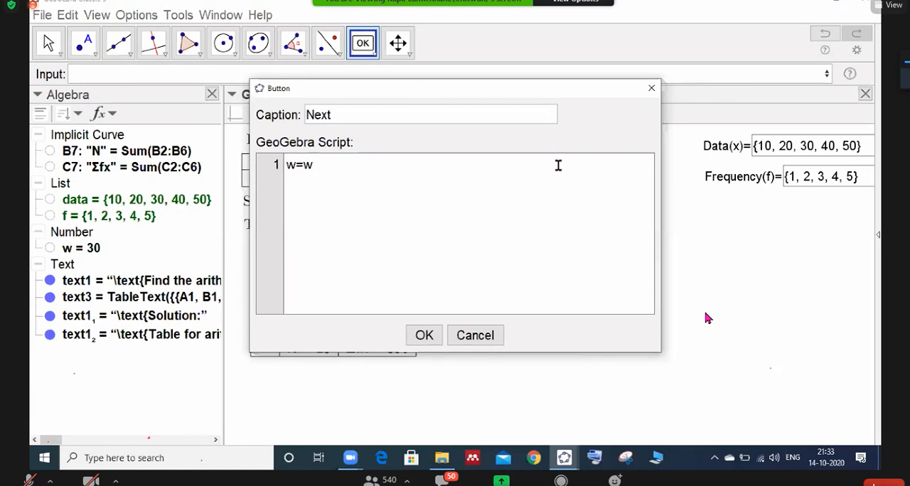
pyautogui.click(428, 342)
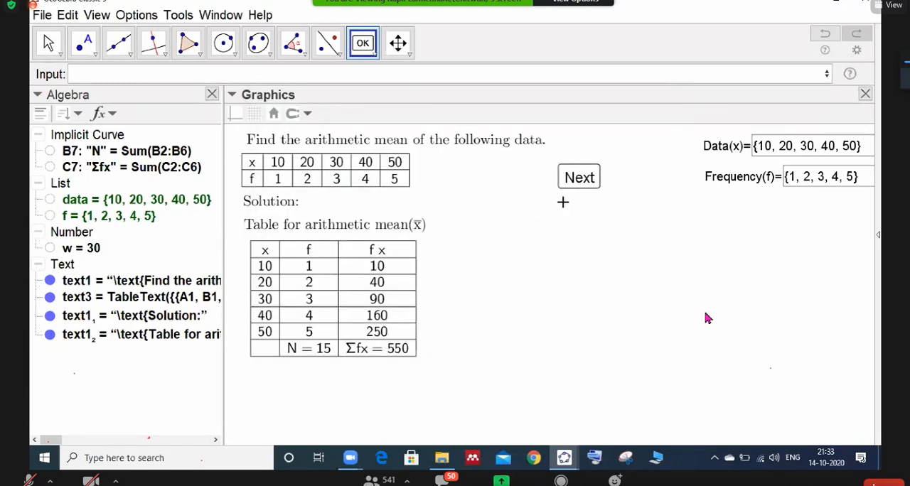
# - Add a button captioned Previous below Next with the GeoGebra script w=w-1
pyautogui.click(562, 205)
pyautogui.write('Previo')
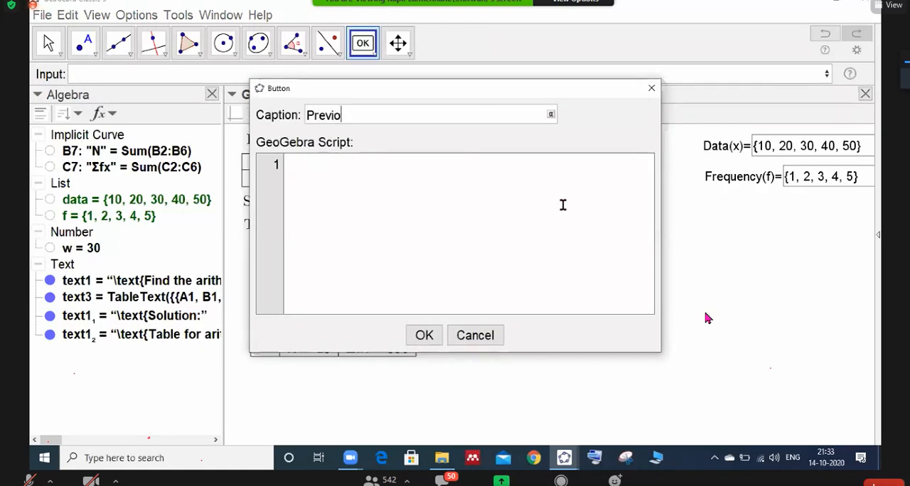
pyautogui.click(562, 205)
pyautogui.write('w=w-1')
pyautogui.click(425, 336)
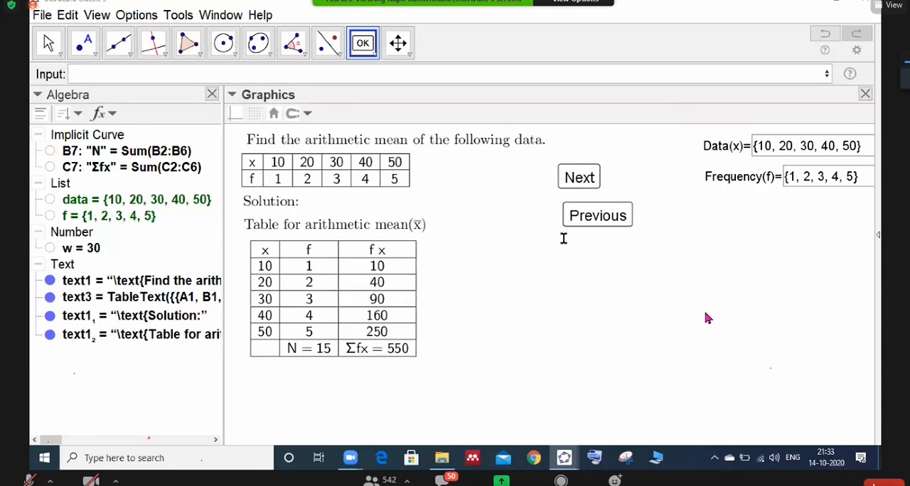
# - Add a button captioned Reset below Previous with the GeoGebra script w=0
pyautogui.click(707, 318)
pyautogui.write('Reset')
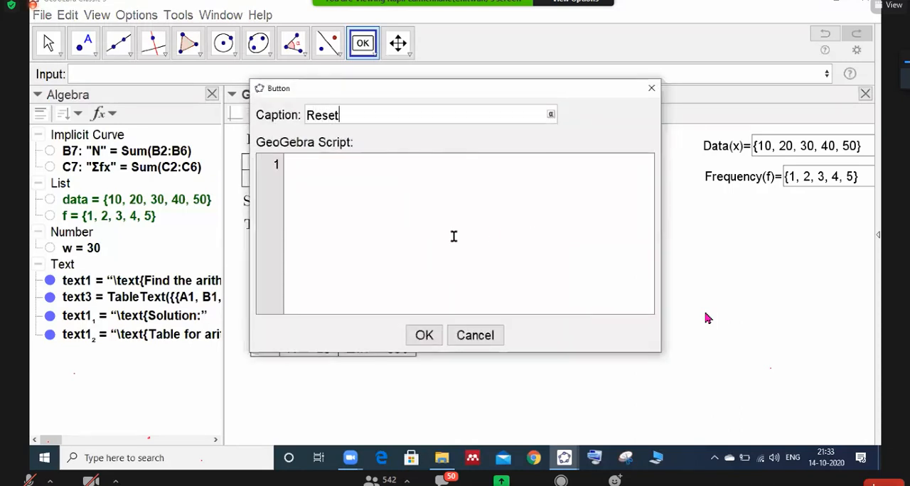
pyautogui.click(352, 184)
pyautogui.write('w=0')
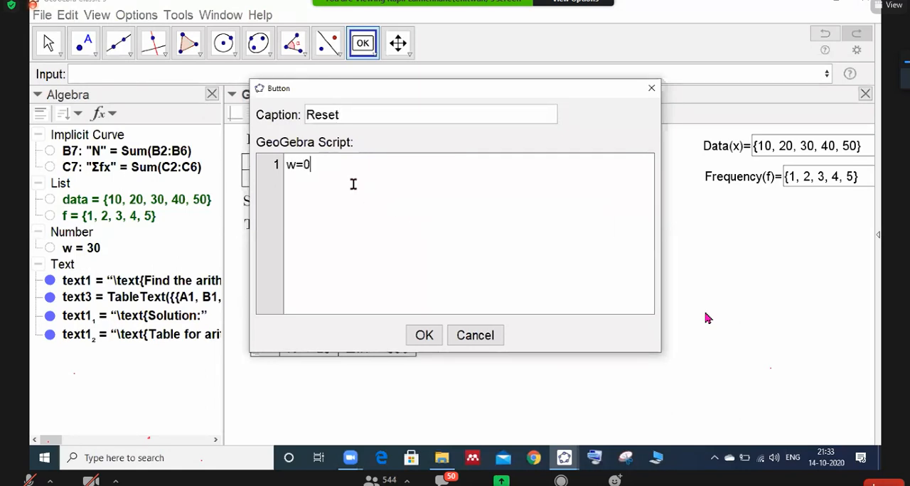
pyautogui.click(424, 336)
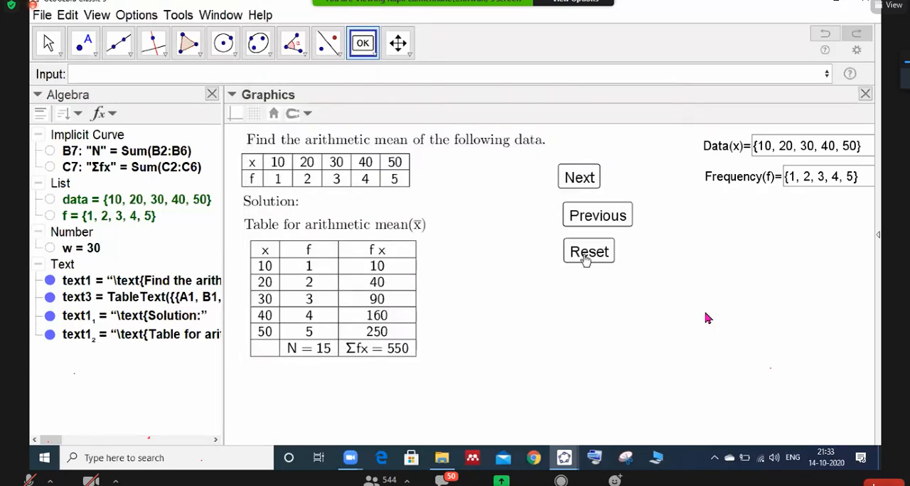
# - Move the Reset button up closer to Previous and shift the Next button slightly to line up with them
pyautogui.click(584, 247)
pyautogui.moveTo(577, 181); pyautogui.dragTo(584, 186)
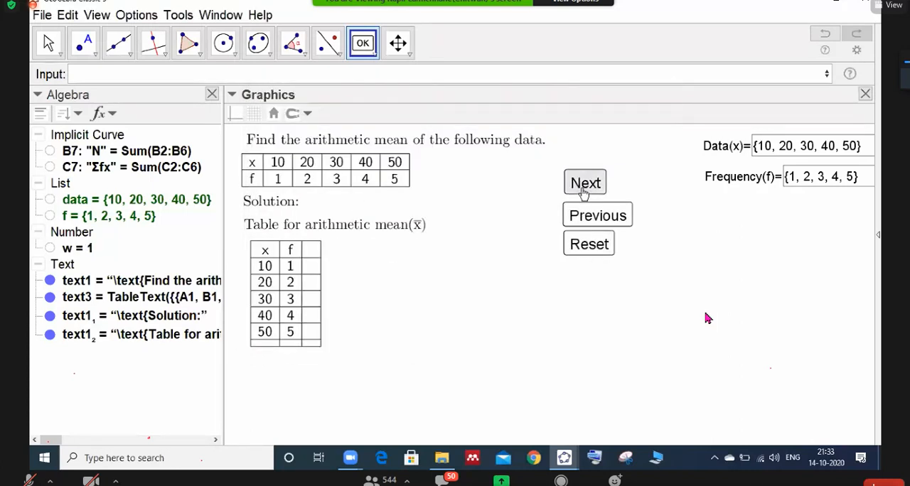
pyautogui.click(574, 270)
pyautogui.write('Ste')
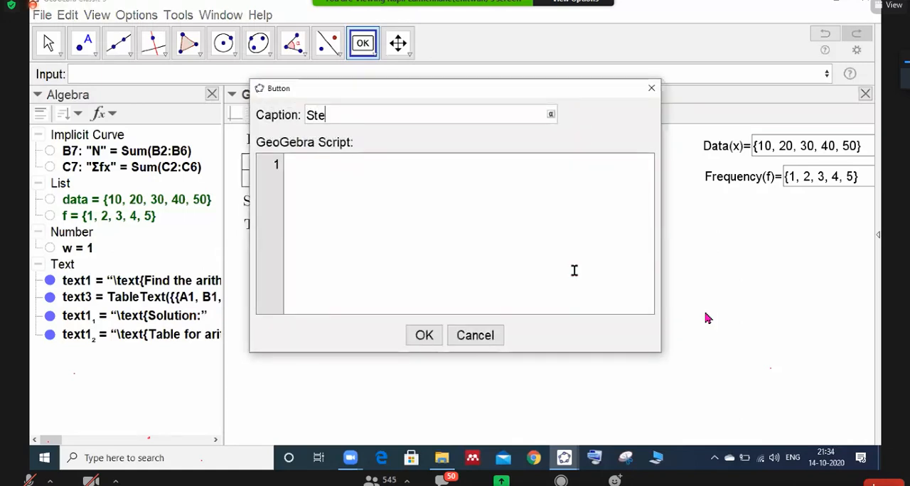
pyautogui.write('p of Solution')
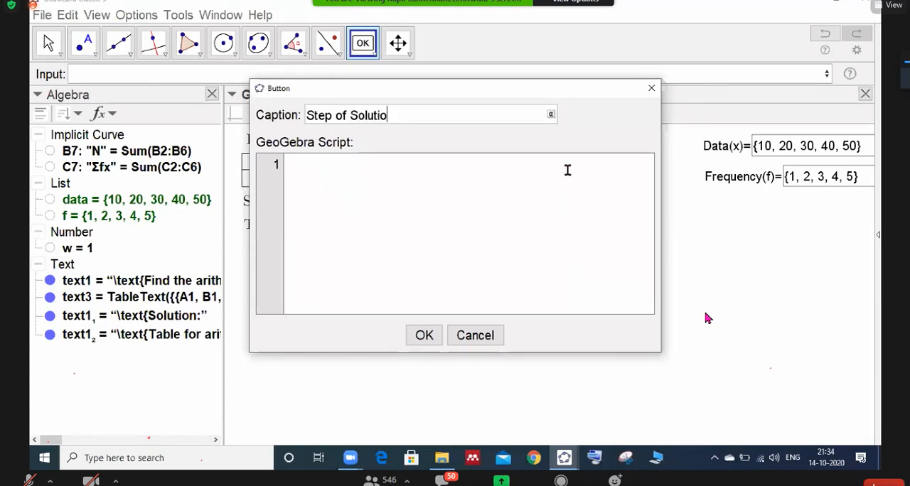
pyautogui.press('BackSpace')
pyautogui.press('BackSpace')
pyautogui.press('BackSpace')
pyautogui.press('BackSpace')
pyautogui.press('BackSpace')
pyautogui.press('BackSpace')
pyautogui.press('BackSpace')
pyautogui.press('BackSpace')
pyautogui.press('BackSpace')
pyautogui.press('BackSpace')
pyautogui.press('BackSpace')
pyautogui.press('BackSpace')
pyautogui.press('BackSpace')
pyautogui.press('BackSpace')
pyautogui.press('BackSpace')
pyautogui.click(650, 88)
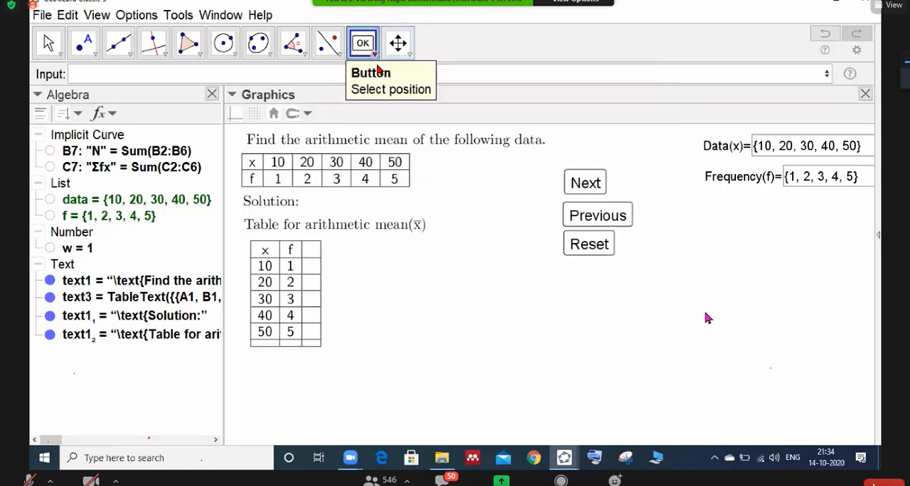
# - Place an input box below the Reset button and give it the caption Step of Solution
pyautogui.click(366, 46)
pyautogui.click(363, 217)
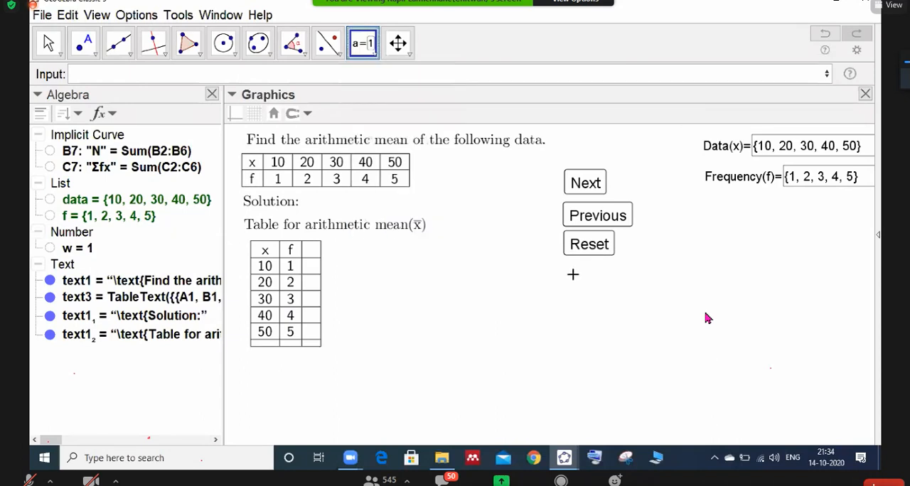
pyautogui.click(569, 272)
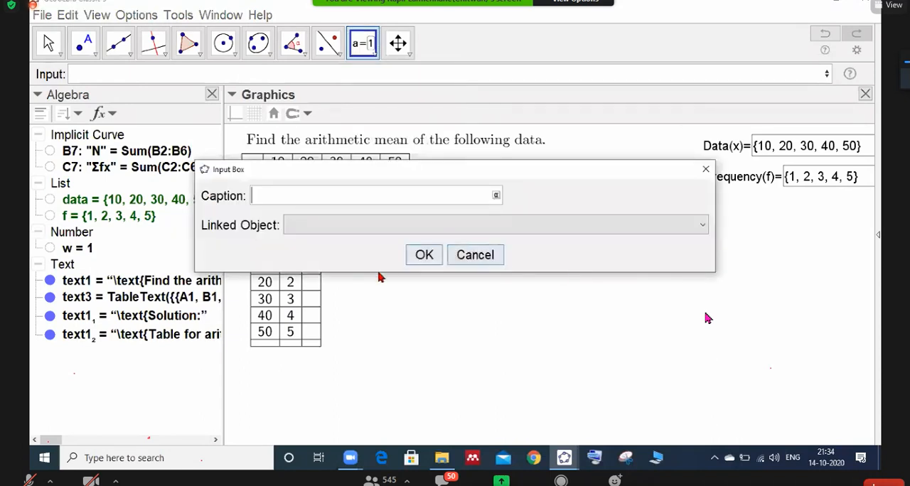
pyautogui.write('Ste')
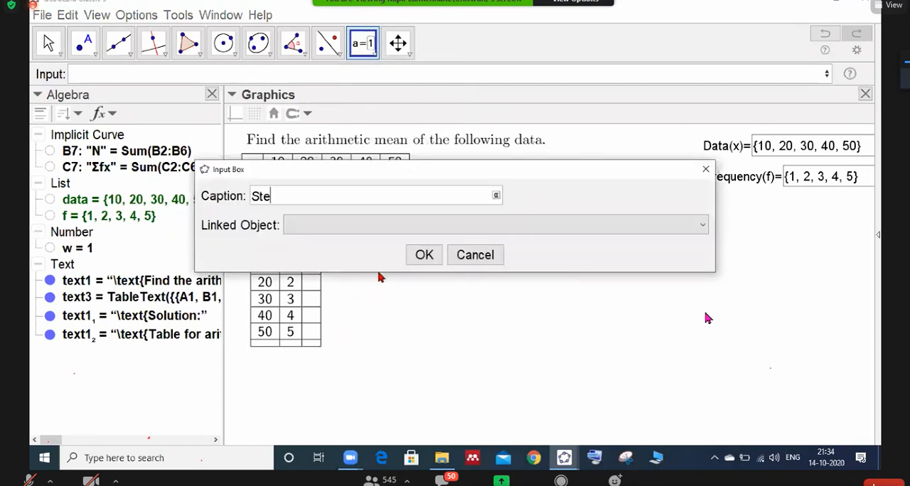
pyautogui.write('p odf sol')
pyautogui.press('BackSpace')
pyautogui.press('BackSpace')
pyautogui.press('BackSpace')
pyautogui.write('Step of Solution')
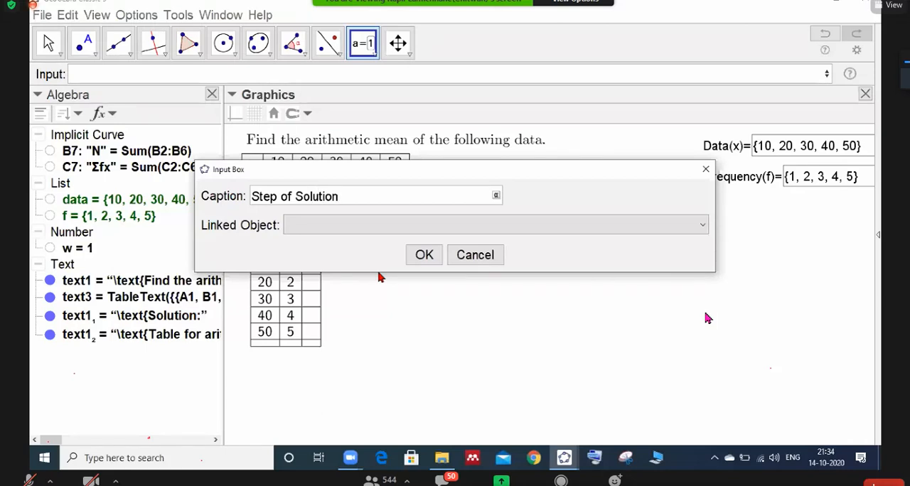
# - Link the Step of Solution input box to the number w and create it
pyautogui.click(702, 226)
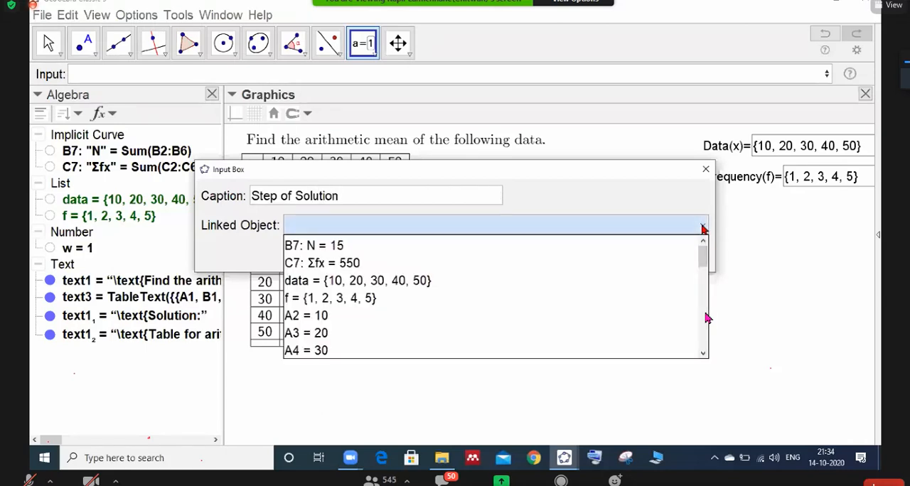
pyautogui.press('w')
pyautogui.click(702, 227)
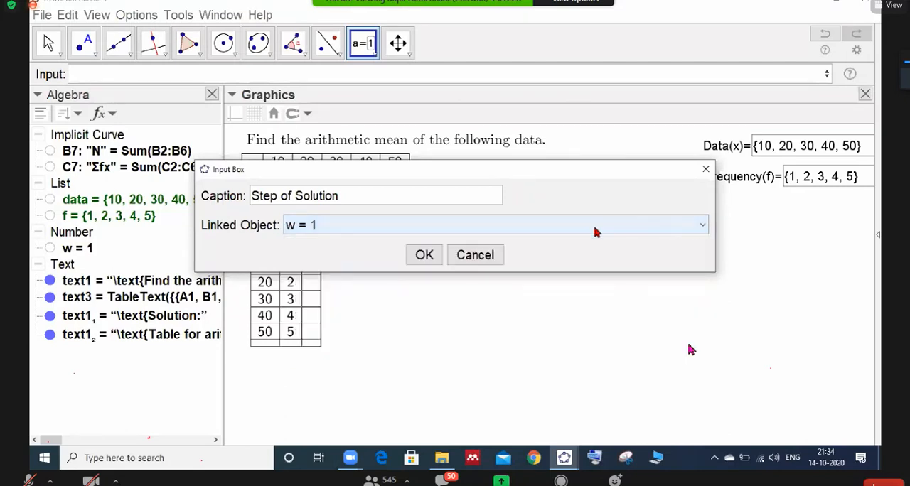
pyautogui.click(430, 257)
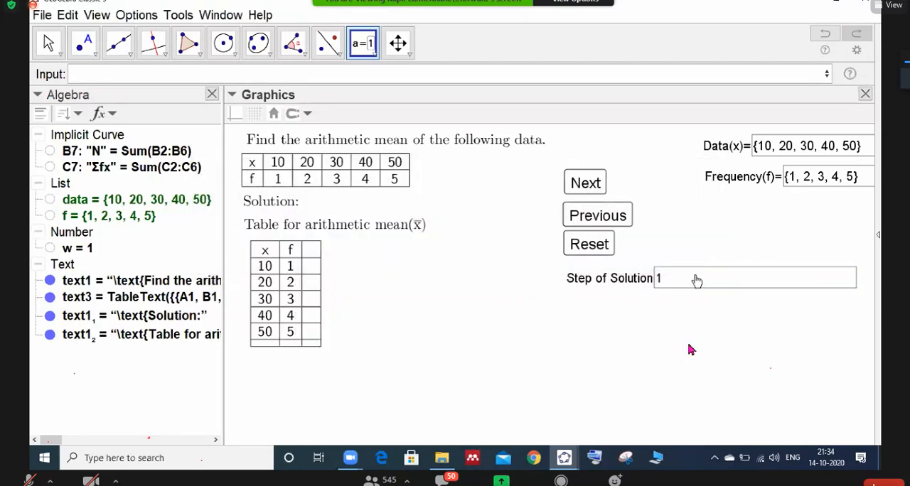
# - Set the Step of Solution input box's length to 4 and its horizontal alignment to Center
pyautogui.rightClick(692, 285)
pyautogui.click(713, 419)
pyautogui.click(785, 157)
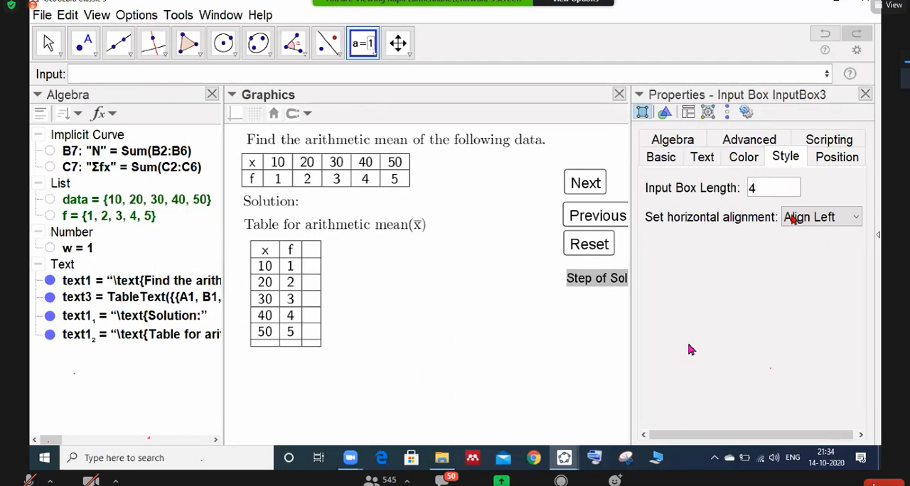
pyautogui.click(846, 219)
pyautogui.click(822, 254)
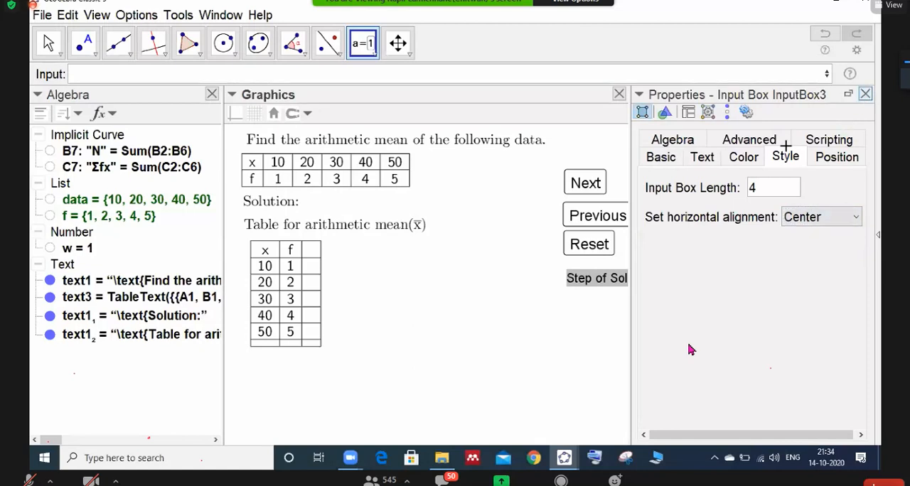
pyautogui.click(865, 93)
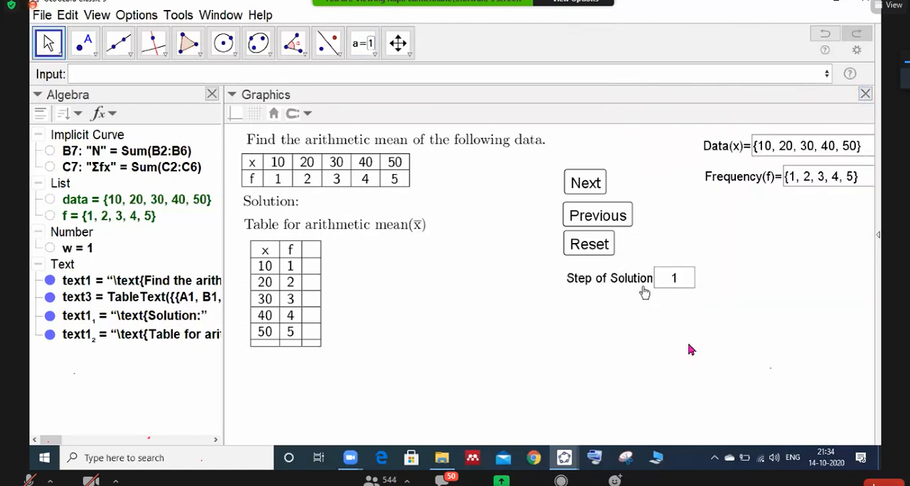
# - Reset the solution to step 0 and open the Solution: text's show condition for editing
pyautogui.click(587, 244)
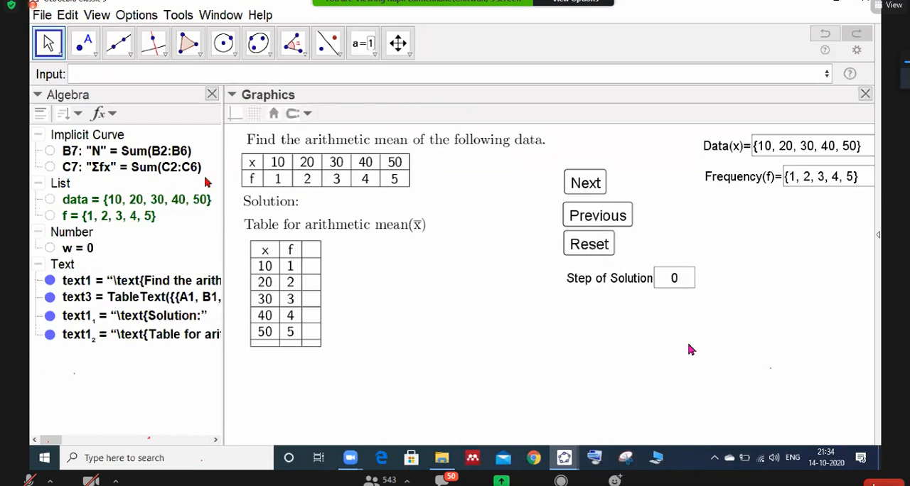
pyautogui.rightClick(270, 205)
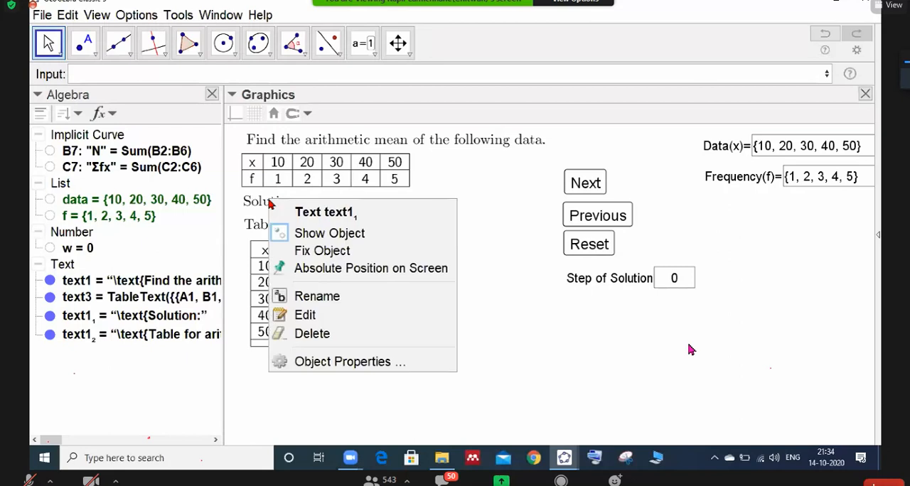
pyautogui.click(320, 361)
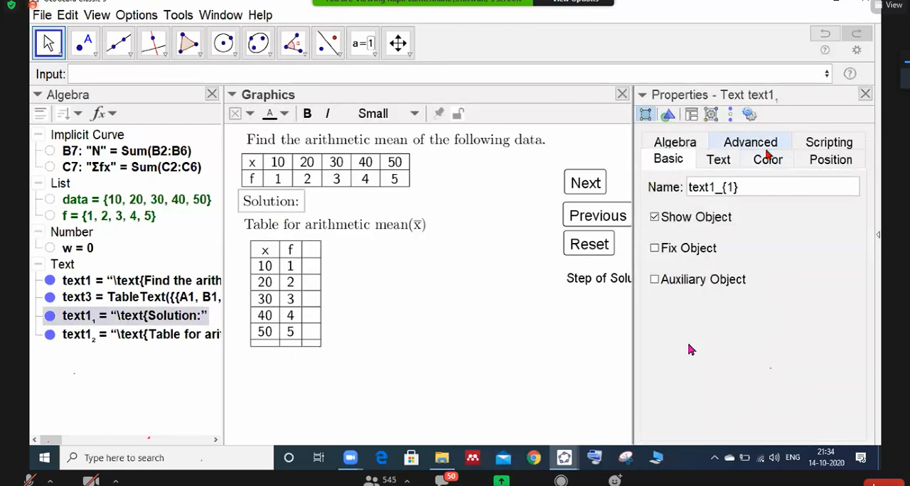
pyautogui.click(768, 146)
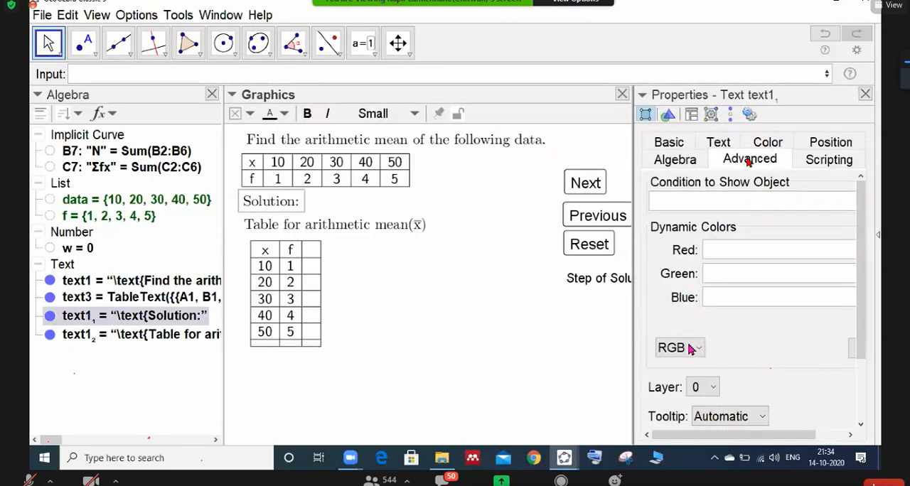
pyautogui.click(671, 205)
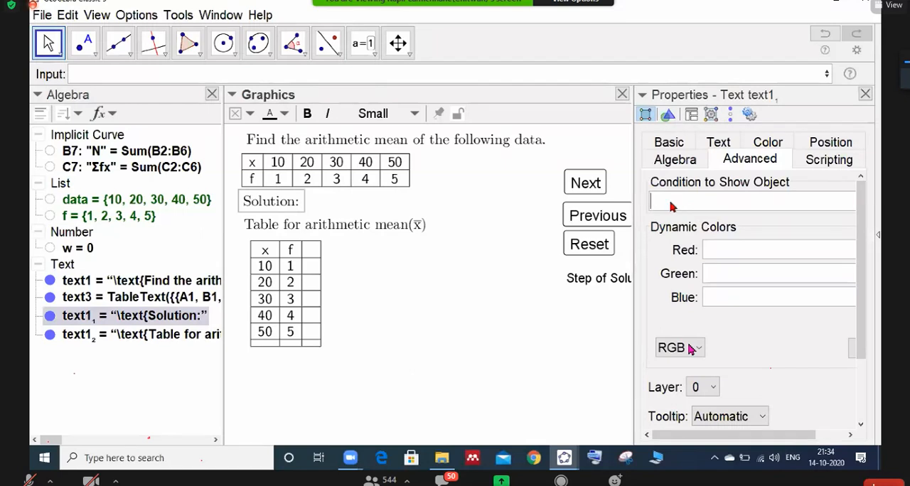
# - Try to make the Solution: text appear only under the condition W>0
pyautogui.write('W>0')
pyautogui.hotkey('shift', 'Left')
pyautogui.hotkey('shift', 'Left')
pyautogui.hotkey('shift', 'Left')
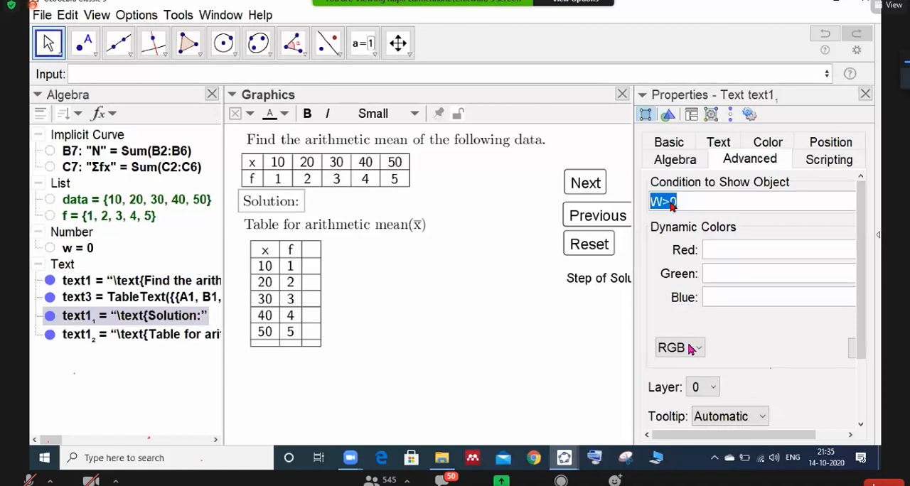
pyautogui.press('Return')
pyautogui.press('Return')
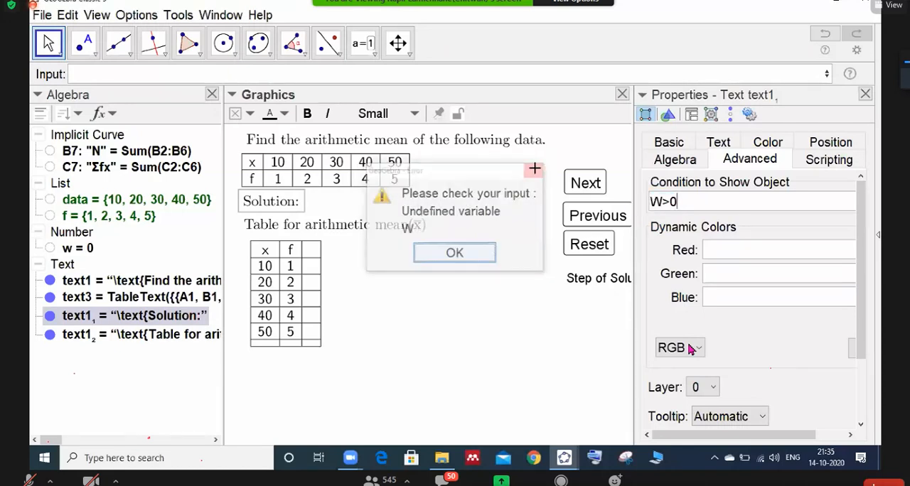
pyautogui.press('BackSpace')
pyautogui.press('BackSpace')
# - Set the Solution: text's show condition to w > 0
pyautogui.write('w>')
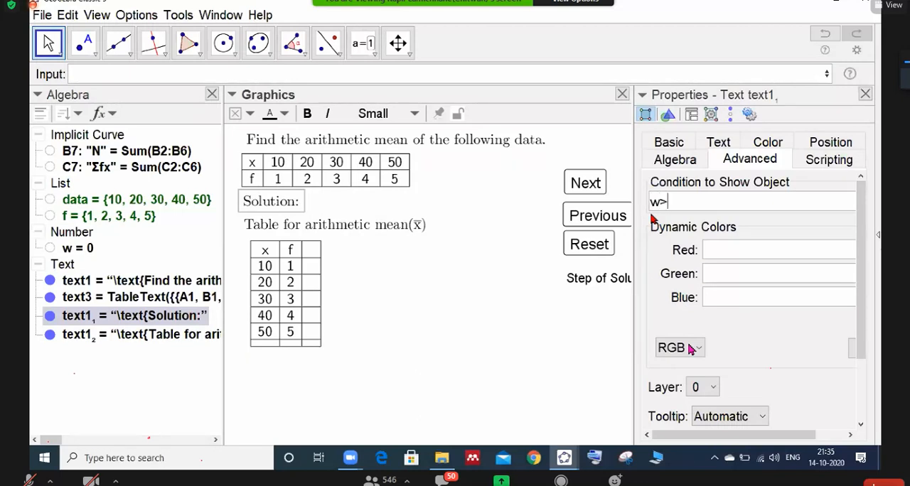
pyautogui.write('0')
pyautogui.press('Return')
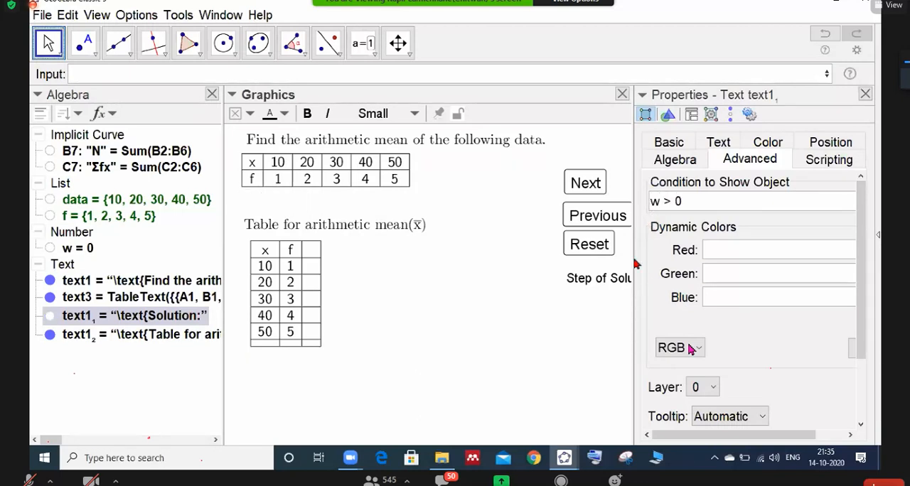
# - Set the show condition of the Table for arithmetic mean heading to w > 1
pyautogui.click(293, 225)
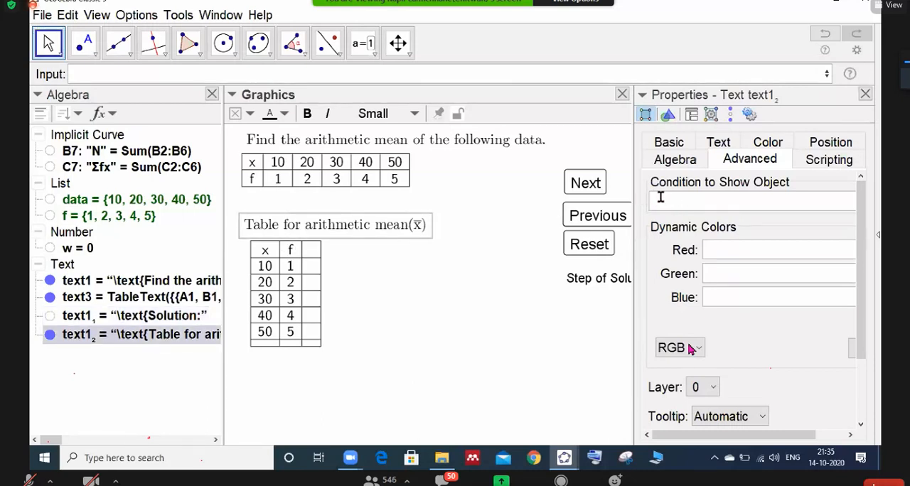
pyautogui.write('w > 1')
pyautogui.press('Return')
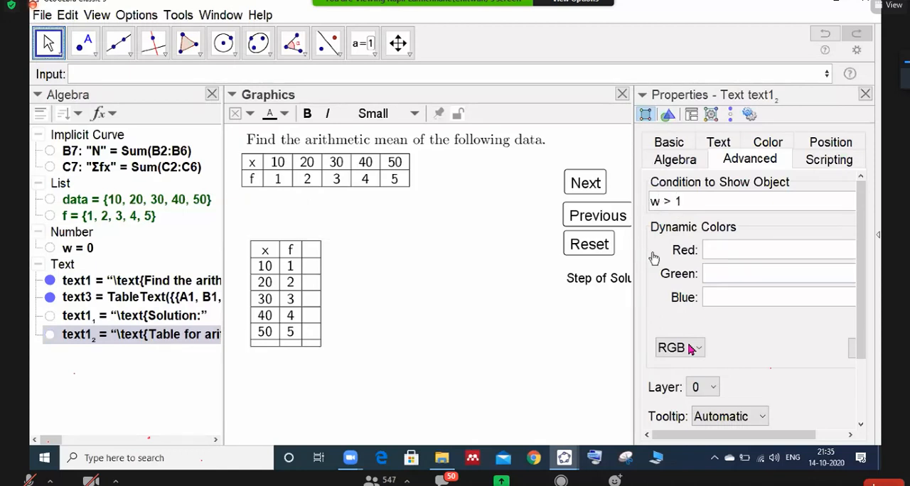
# - Set the solution table's show condition to w > 2, using lowercase w, and close the properties
pyautogui.click(319, 348)
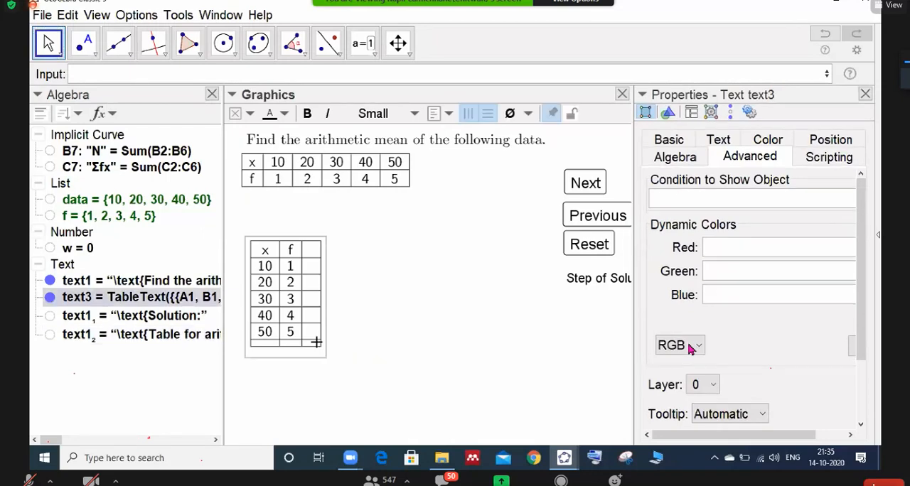
pyautogui.click(664, 196)
pyautogui.write('W>0')
pyautogui.press('Return')
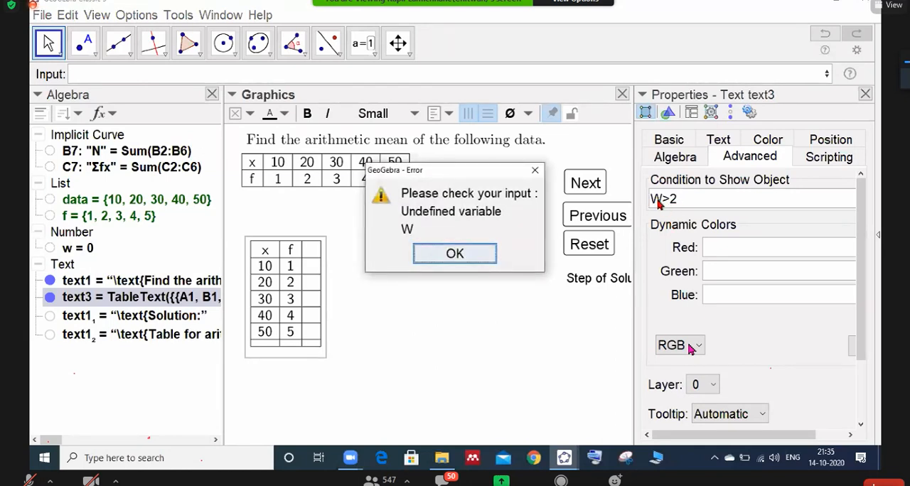
pyautogui.click(534, 174)
pyautogui.click(659, 197)
pyautogui.press('BackSpace')
pyautogui.write('w')
pyautogui.press('Return')
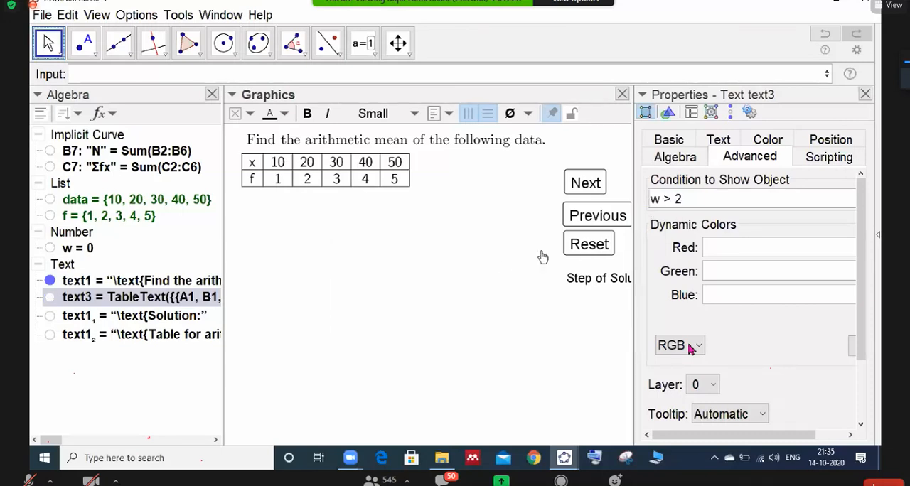
pyautogui.click(865, 93)
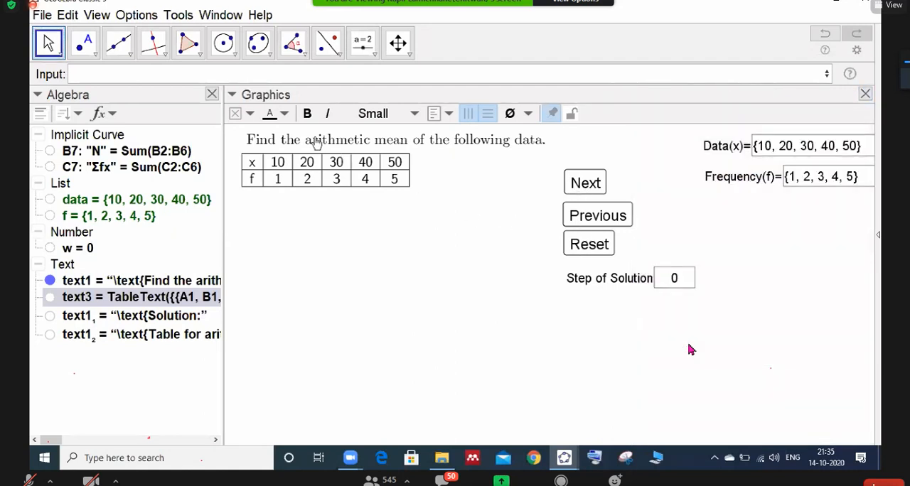
# - Advance the solution one step at a time with the applet's Next button up to step 11
pyautogui.click(585, 183)
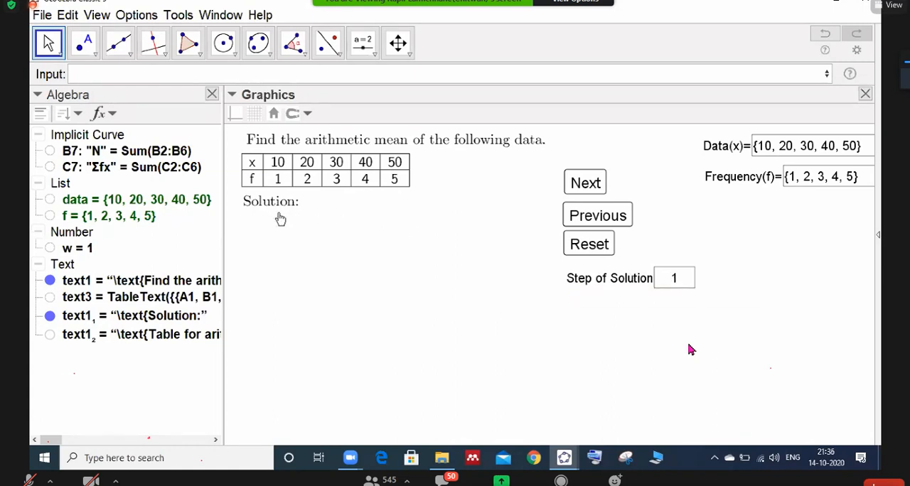
pyautogui.click(582, 186)
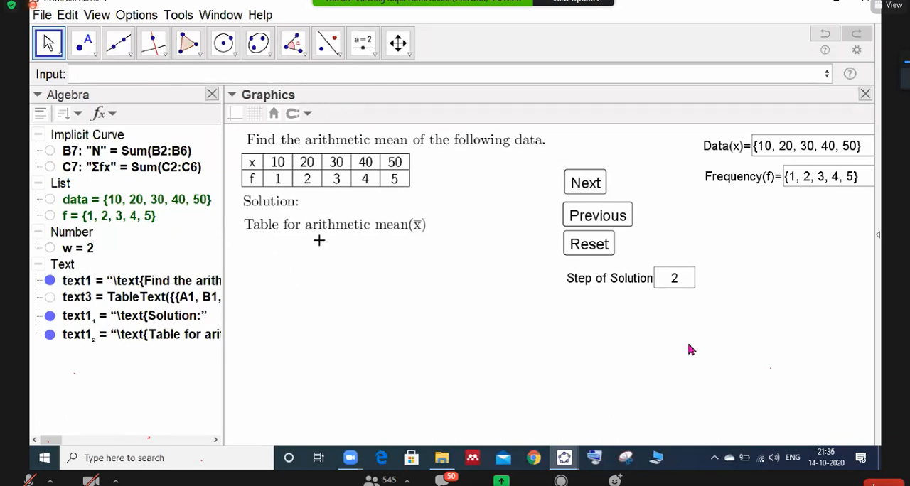
pyautogui.click(585, 183)
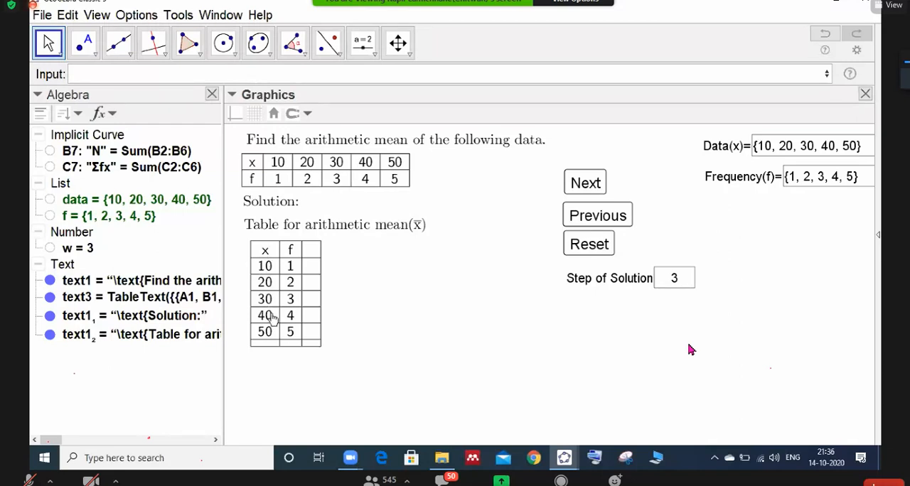
pyautogui.click(587, 188)
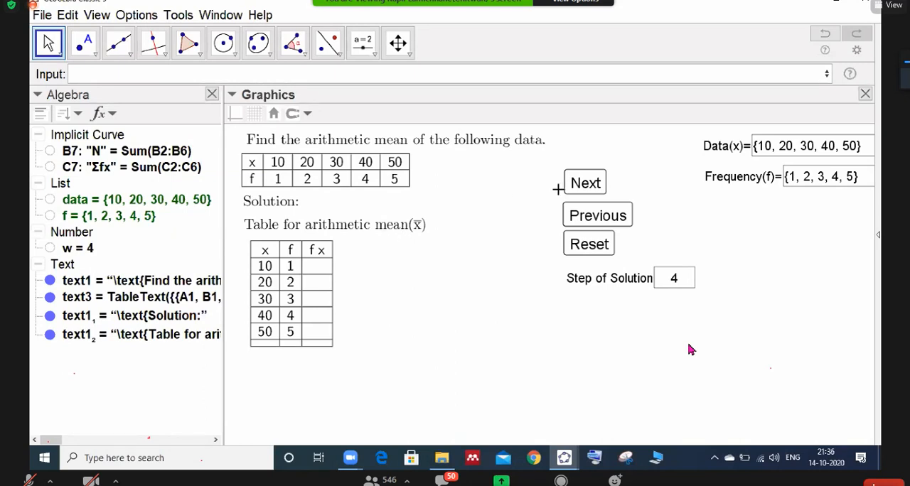
pyautogui.click(585, 186)
pyautogui.click(584, 187)
pyautogui.click(584, 187)
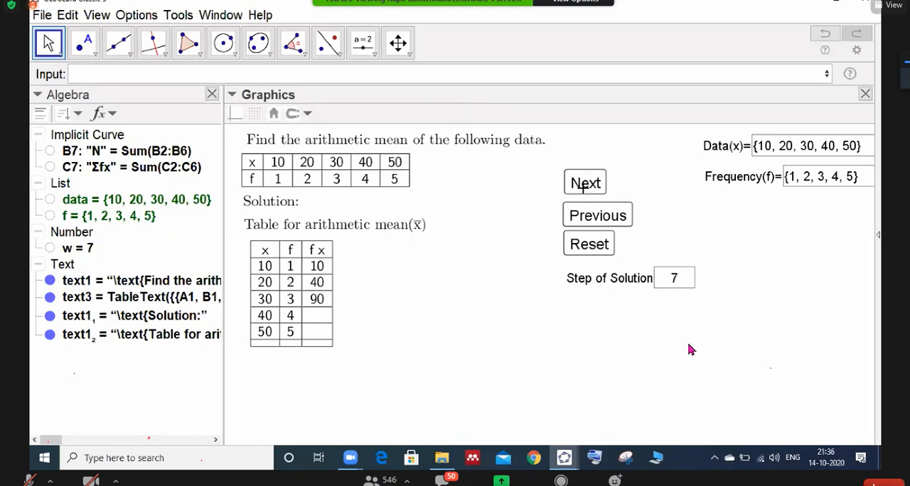
pyautogui.click(584, 186)
pyautogui.click(584, 186)
pyautogui.click(585, 186)
pyautogui.click(584, 187)
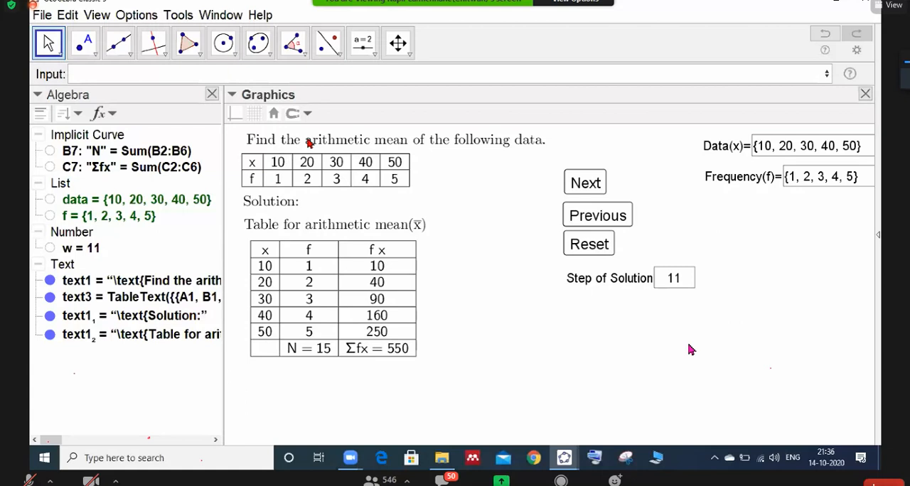
# - Paste two copies of the Table for arithmetic mean heading, unfix one copy and move it just below the solution table
pyautogui.click(290, 222)
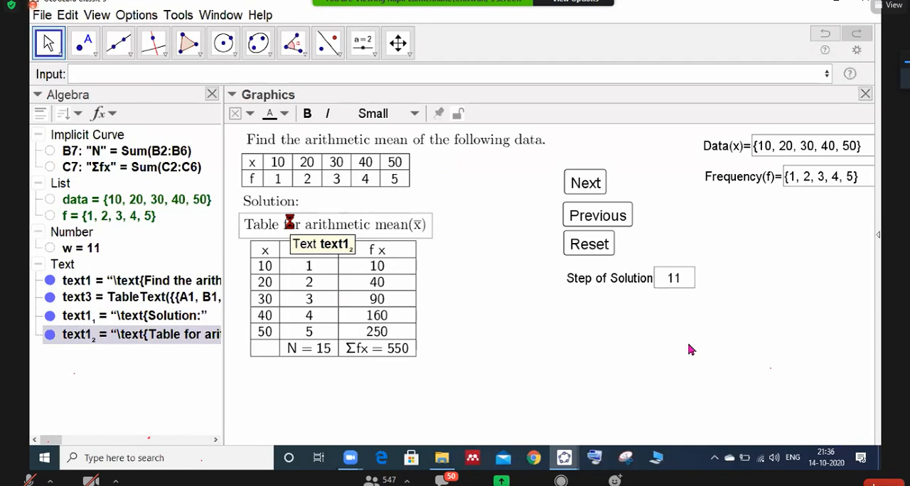
pyautogui.hotkey('ctrl', 'v')
pyautogui.hotkey('ctrl', 'v')
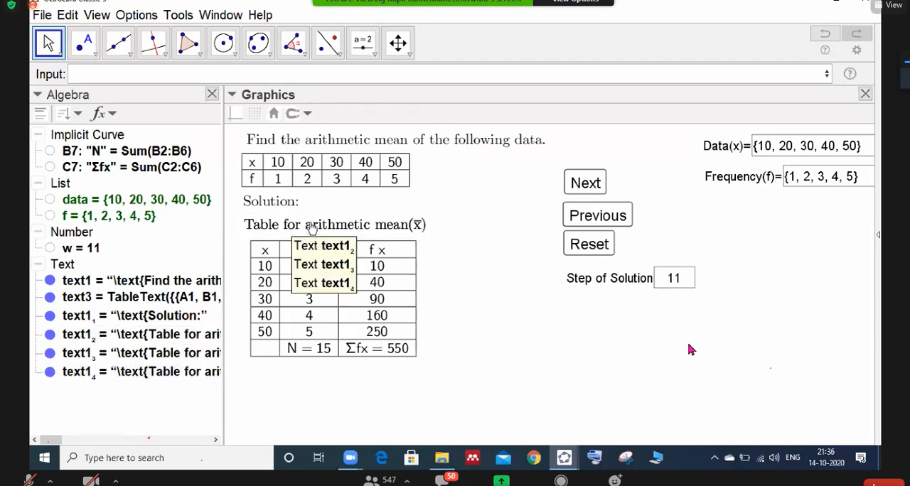
pyautogui.click(311, 226)
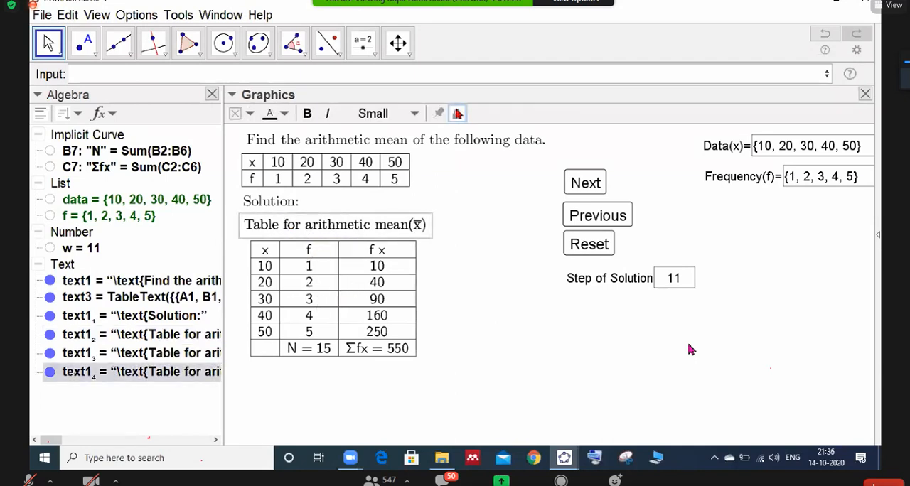
pyautogui.moveTo(344, 229); pyautogui.dragTo(351, 384)
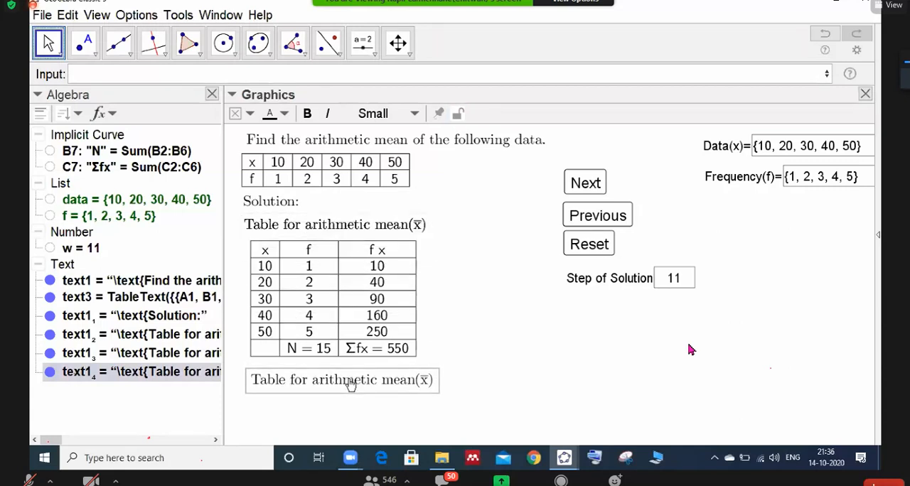
pyautogui.click(346, 228)
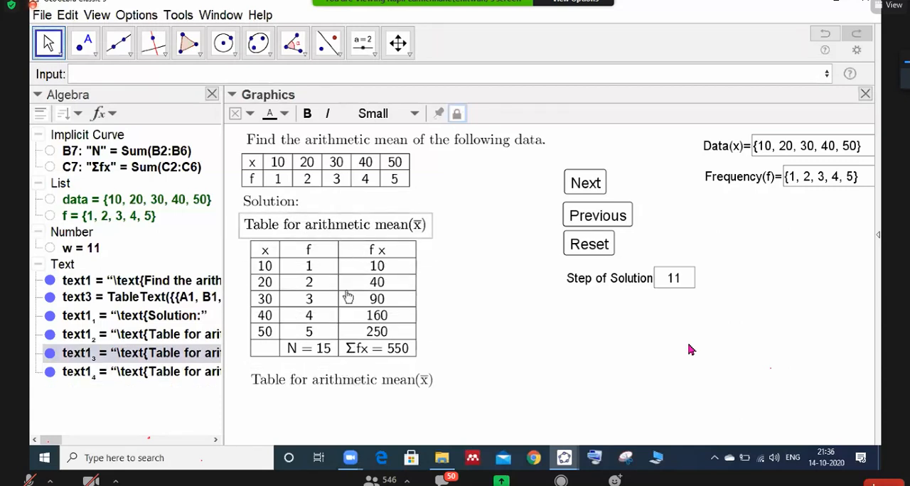
# - Change the copied text below the table to Arithmetic mean(\overline{x})= and start a \frac fraction after the equals sign
pyautogui.doubleClick(322, 384)
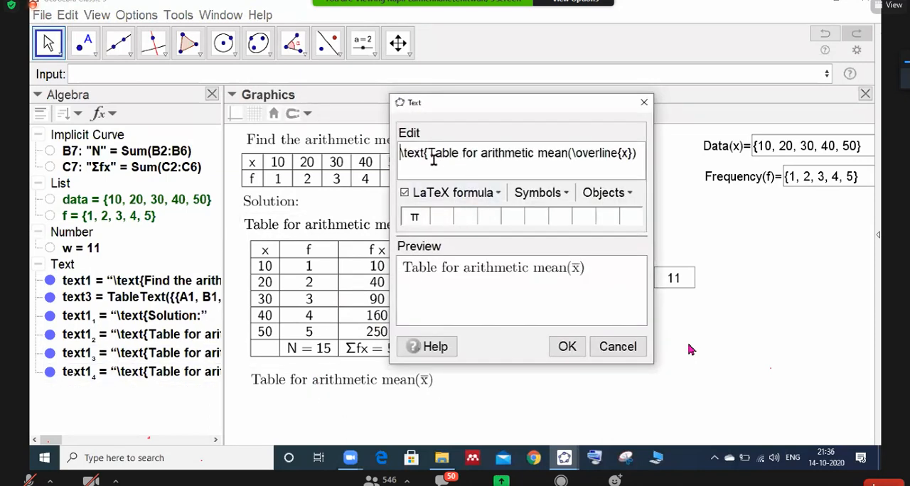
pyautogui.moveTo(427, 156); pyautogui.dragTo(477, 158)
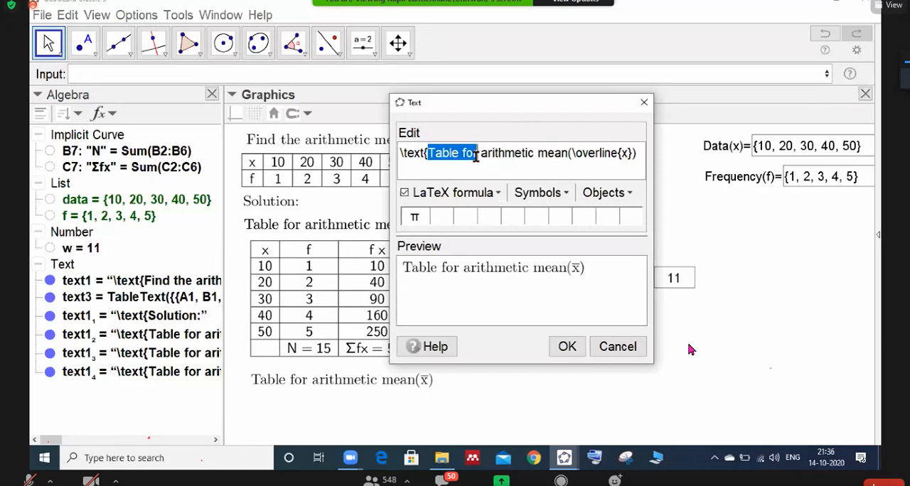
pyautogui.press('BackSpace')
pyautogui.press('Delete')
pyautogui.press('Delete')
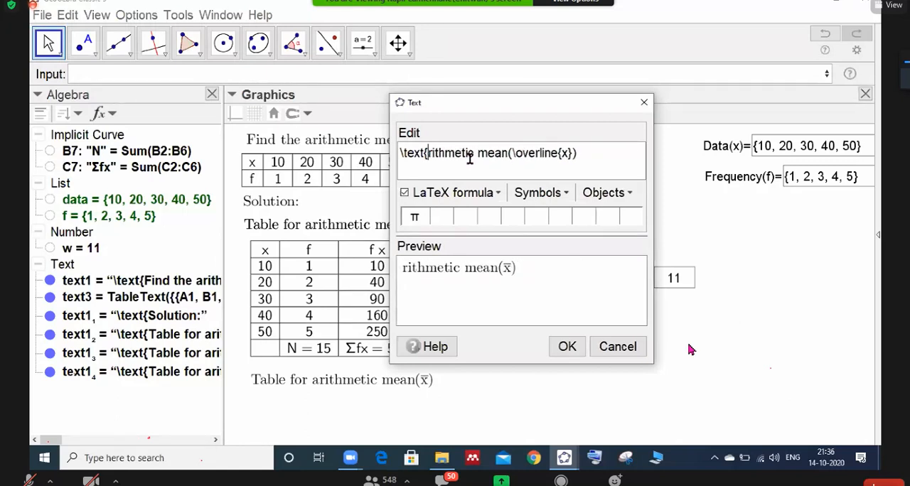
pyautogui.write('A')
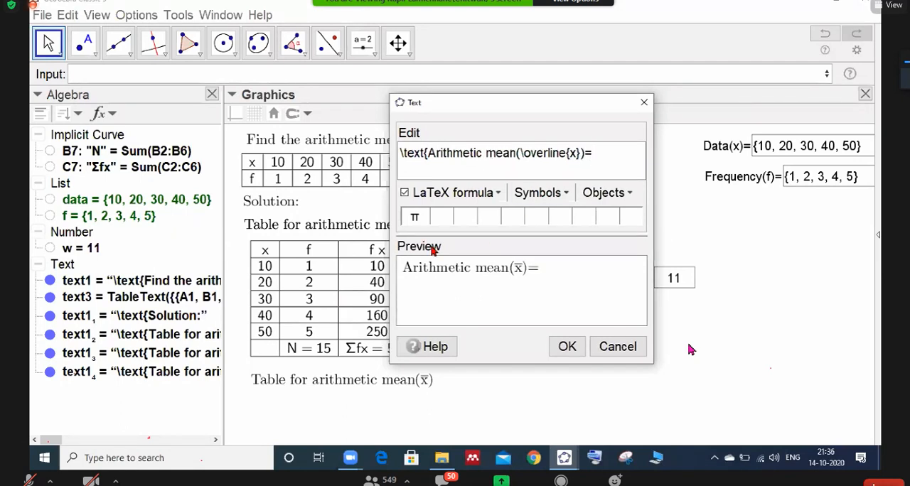
pyautogui.write('frac{}{N')
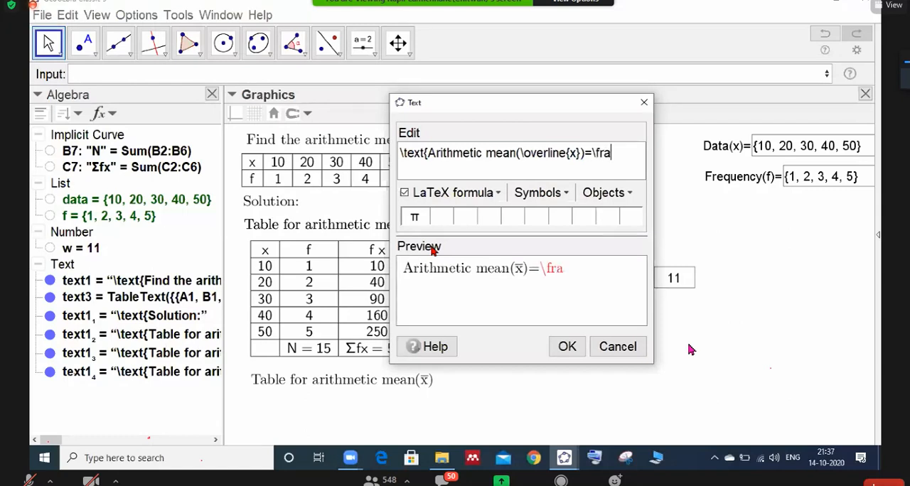
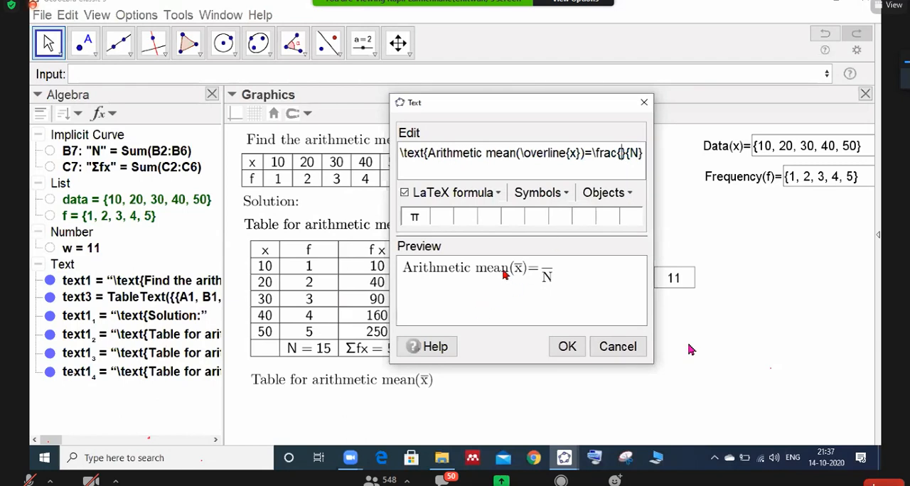
pyautogui.click(561, 193)
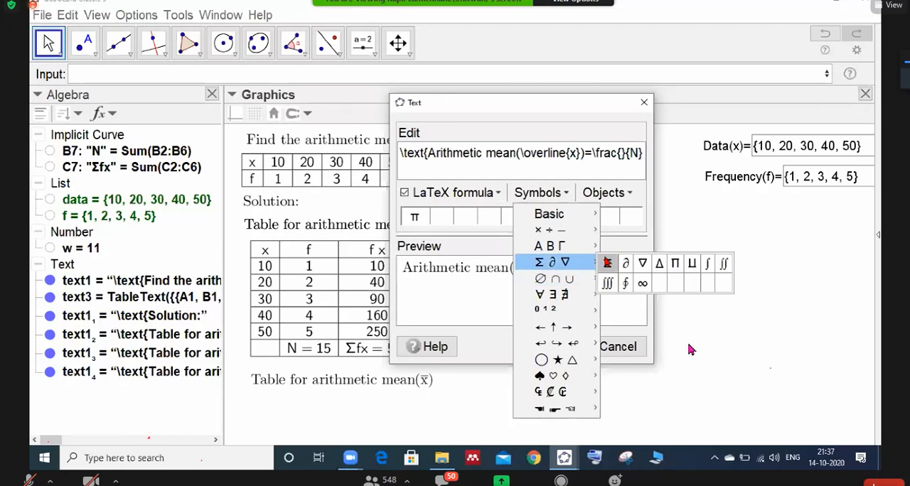
pyautogui.click(607, 266)
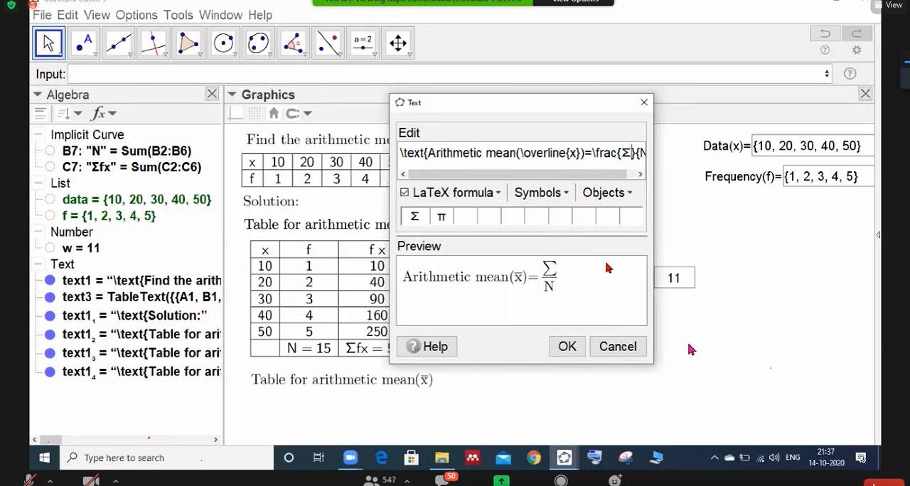
pyautogui.write('f')
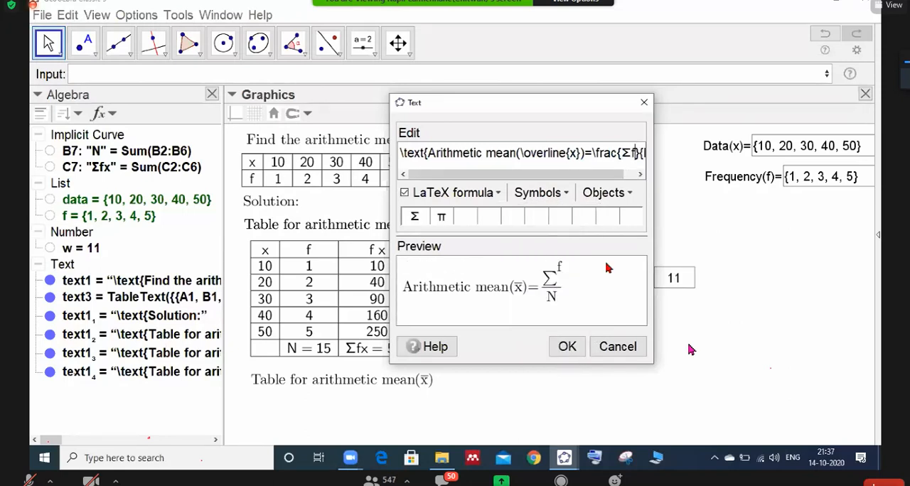
pyautogui.press('BackSpace')
pyautogui.press('BackSpace')
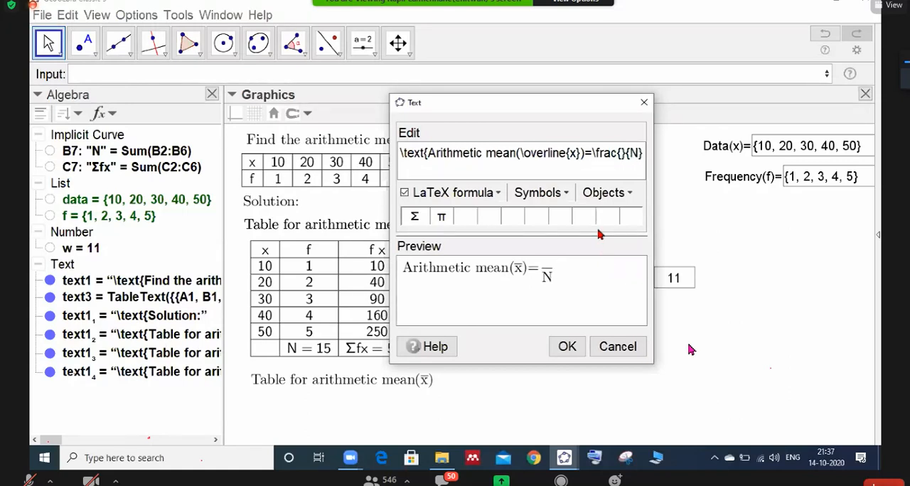
# - Complete the mean formula's numerator as Σfx over N, using the Greek capital Σ, and confirm the text
pyautogui.click(562, 201)
pyautogui.moveTo(565, 223)
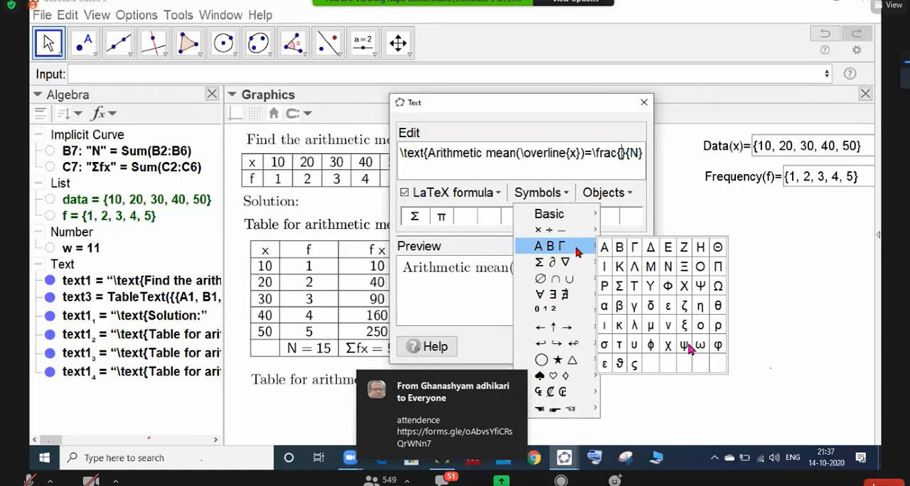
pyautogui.click(619, 286)
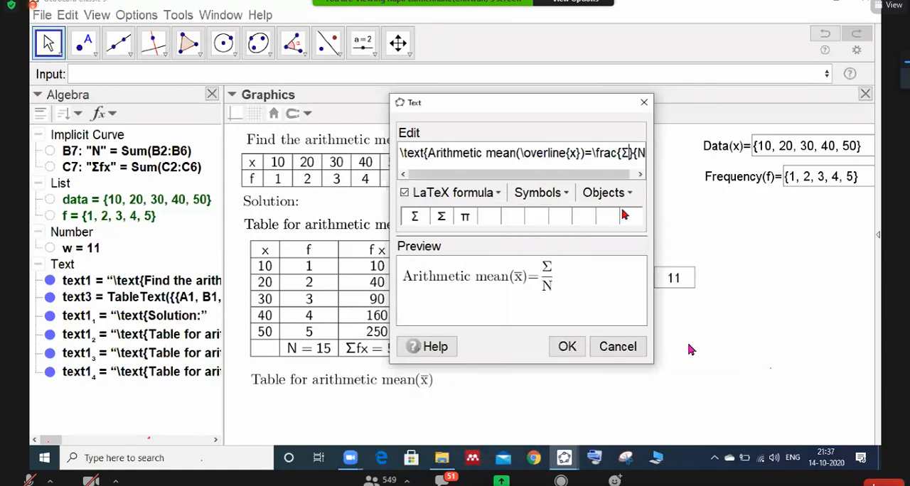
pyautogui.click(558, 202)
pyautogui.moveTo(572, 246)
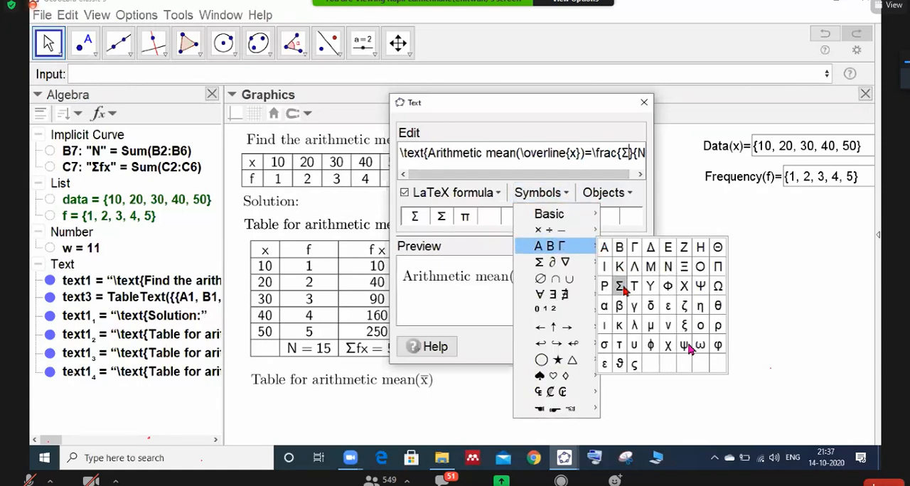
pyautogui.moveTo(576, 265)
pyautogui.click(621, 288)
pyautogui.press('BackSpace')
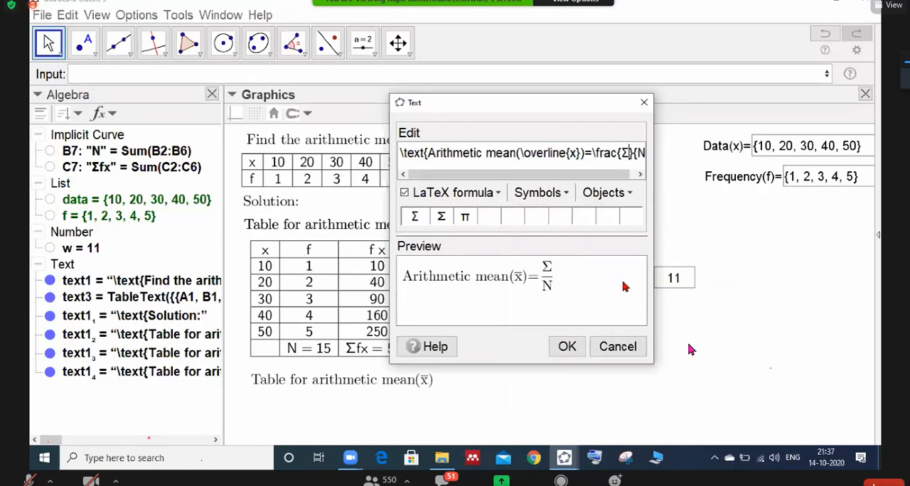
pyautogui.write('fx')
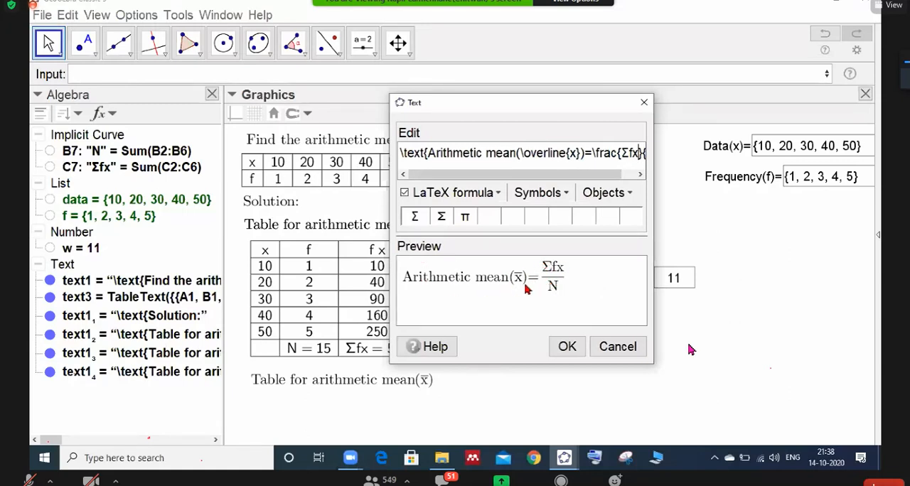
pyautogui.click(567, 347)
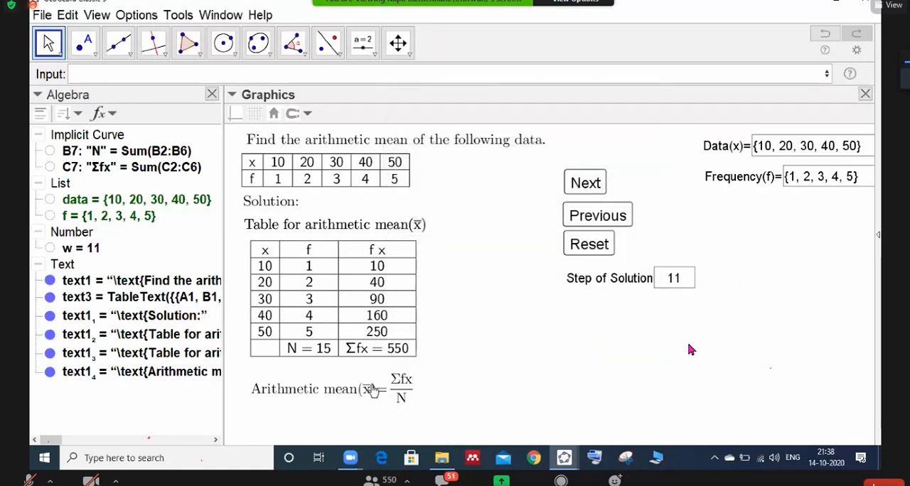
# - Paste copies of the Arithmetic mean formula text, unfix one copy and move it just below the original
pyautogui.click(361, 389)
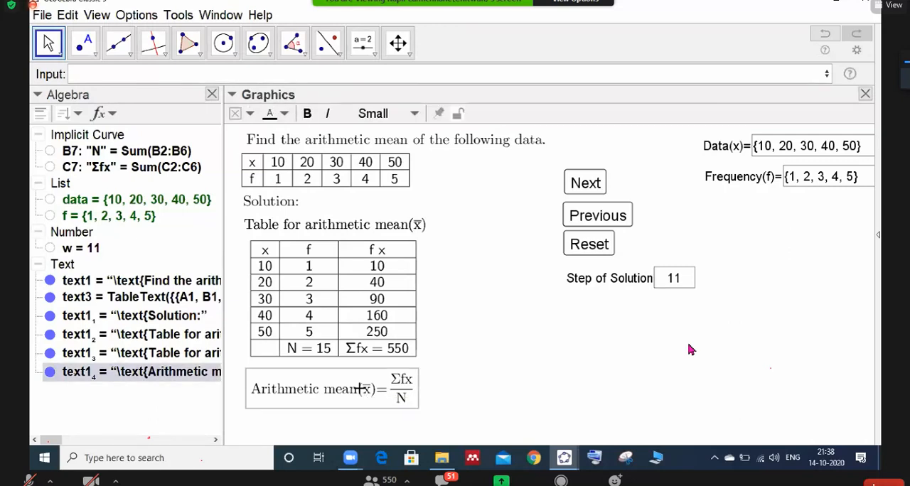
pyautogui.click(352, 396)
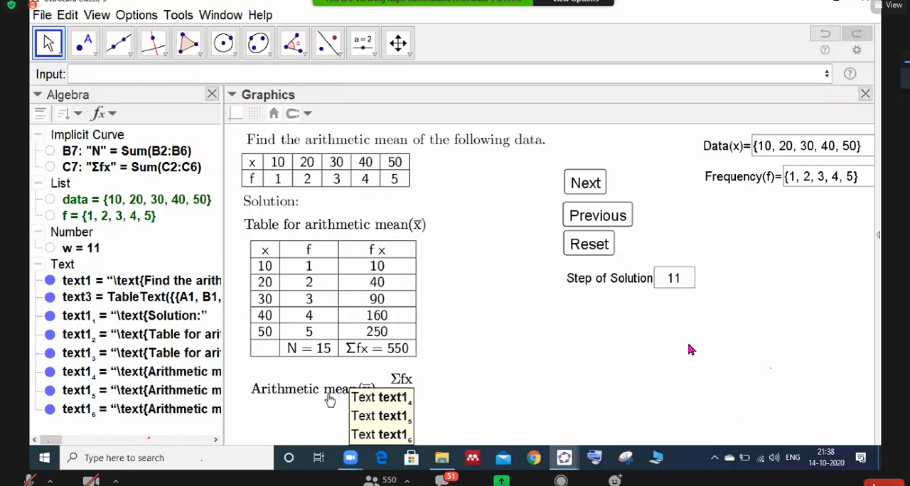
pyautogui.click(329, 416)
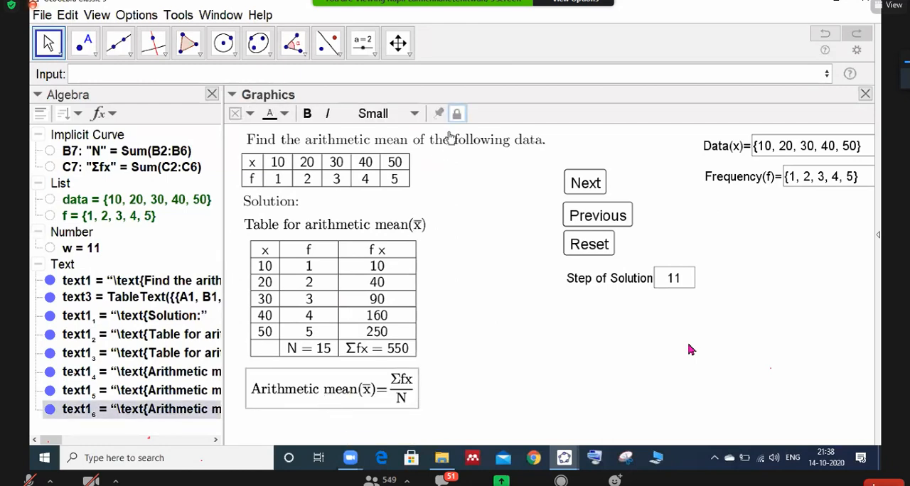
pyautogui.moveTo(347, 389); pyautogui.dragTo(349, 429)
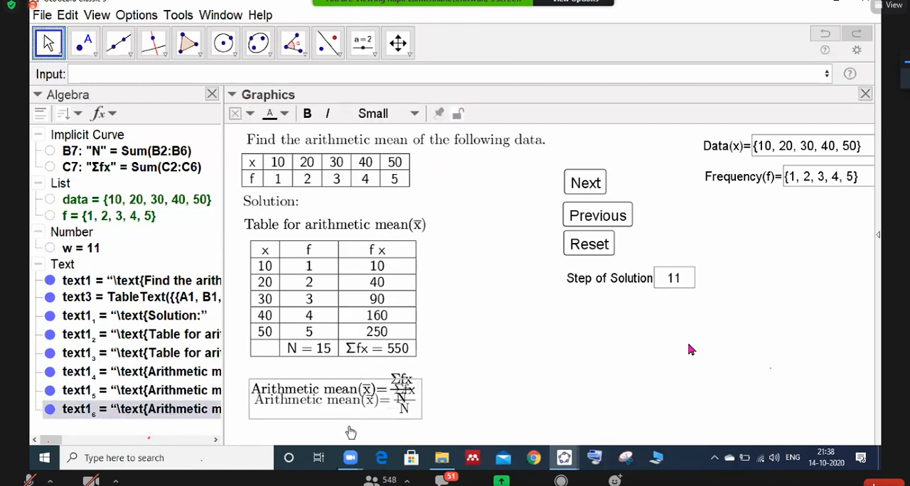
# - Delete the surplus formula copy lying over the original and move the remaining copy below the Step of Solution box
pyautogui.click(350, 392)
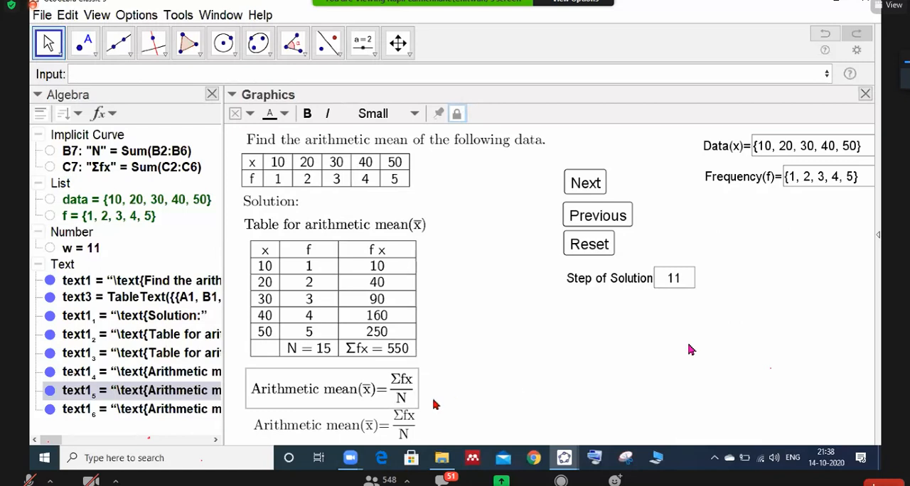
pyautogui.moveTo(353, 394); pyautogui.dragTo(487, 364)
pyautogui.press('Delete')
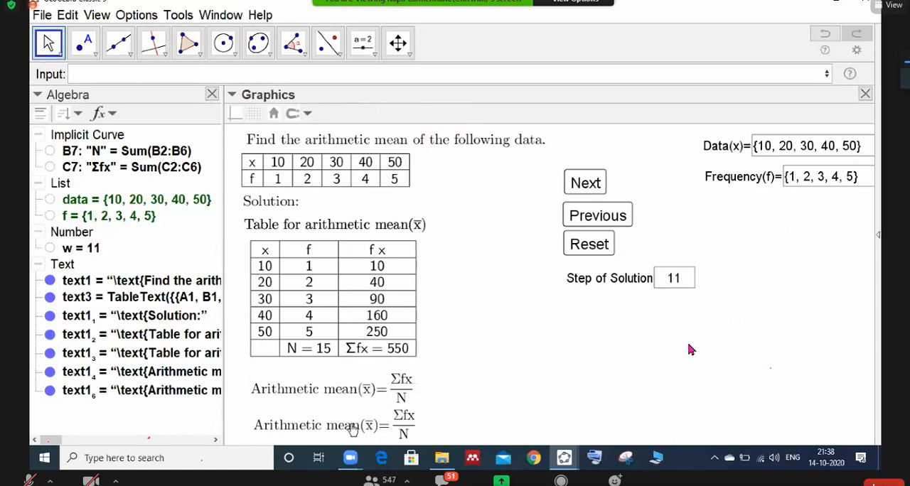
pyautogui.click(357, 424)
pyautogui.moveTo(426, 422); pyautogui.dragTo(597, 328)
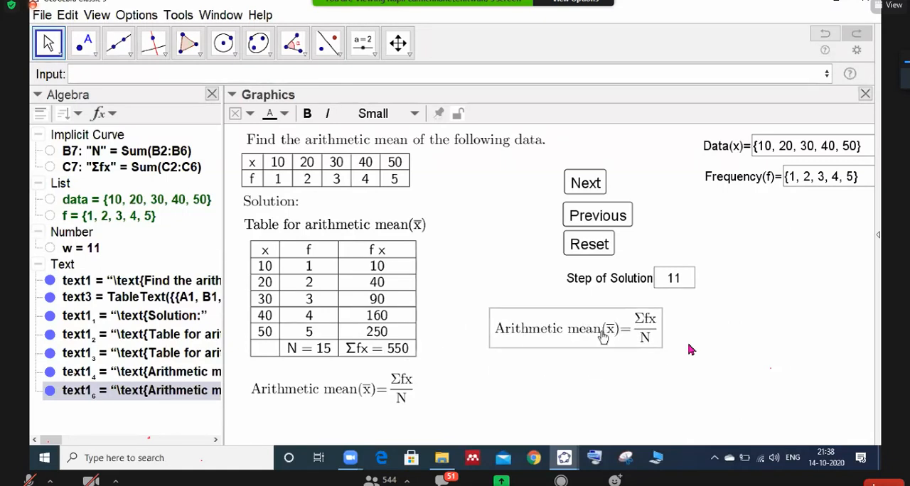
# - Open the copied formula below the Step of Solution box for editing and clear its fraction's numerator and denominator
pyautogui.doubleClick(601, 321)
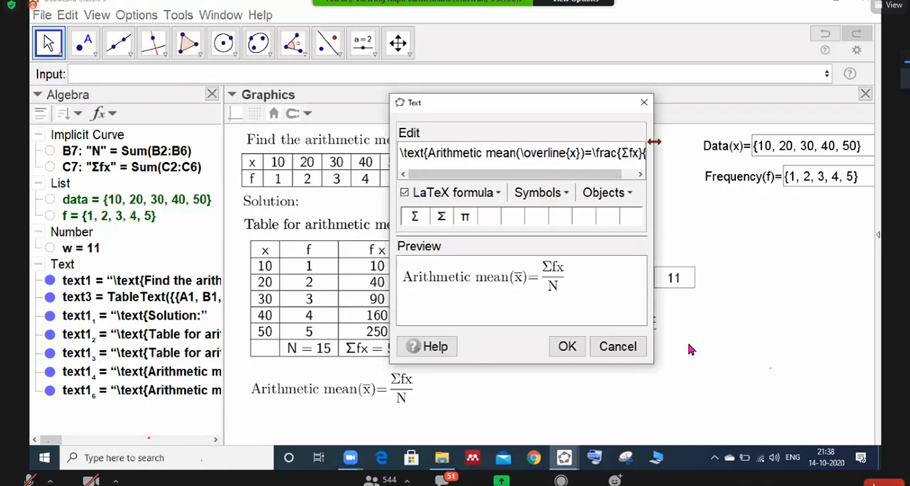
pyautogui.moveTo(653, 145); pyautogui.dragTo(728, 145)
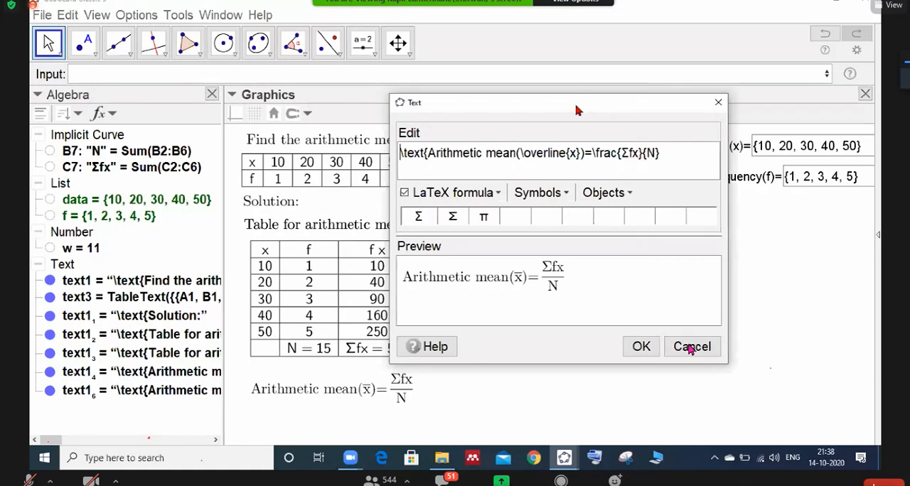
pyautogui.moveTo(577, 110); pyautogui.dragTo(298, 95)
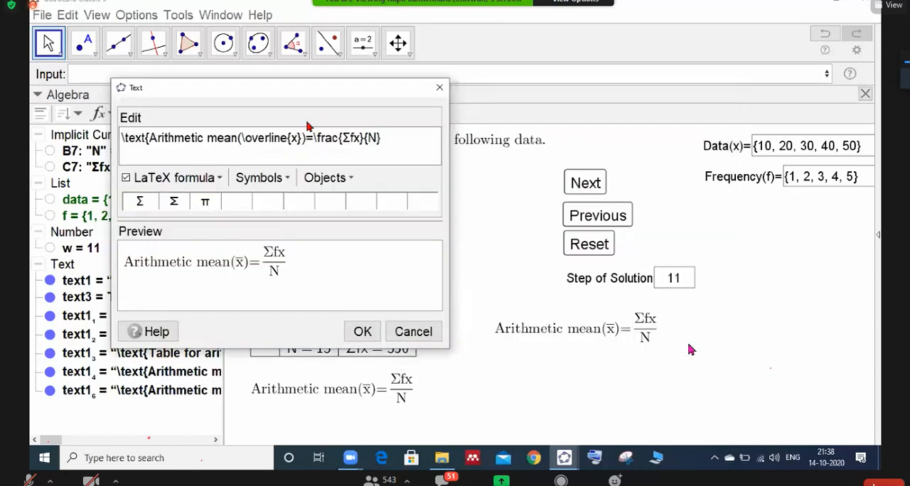
pyautogui.click(359, 139)
pyautogui.press('BackSpace')
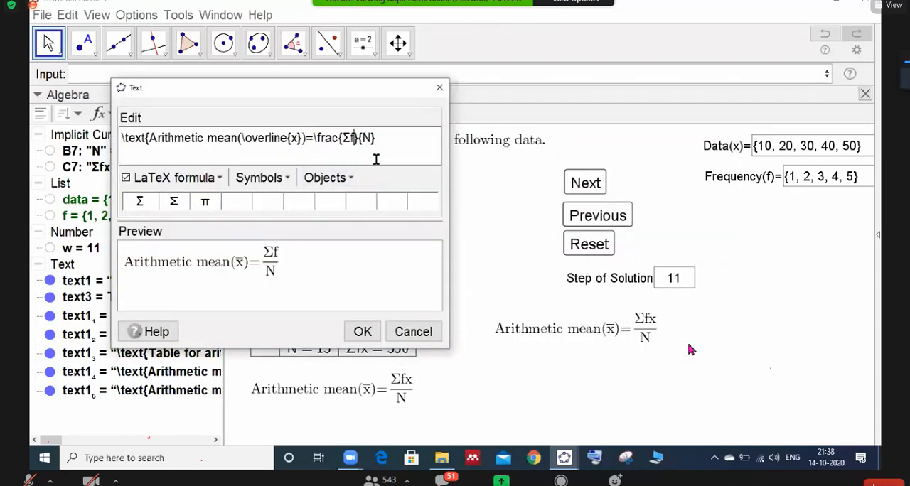
pyautogui.press('BackSpace')
pyautogui.press('BackSpace')
pyautogui.press('BackSpace')
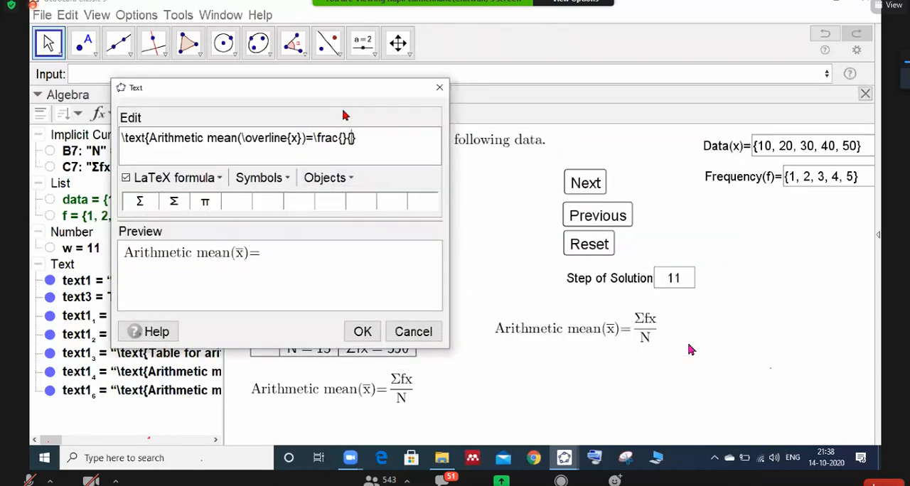
# - Show the spreadsheet, insert cell C9 as numerator and B9 as denominator, then confirm the text and hide the spreadsheet
pyautogui.moveTo(165, 94); pyautogui.dragTo(117, 163)
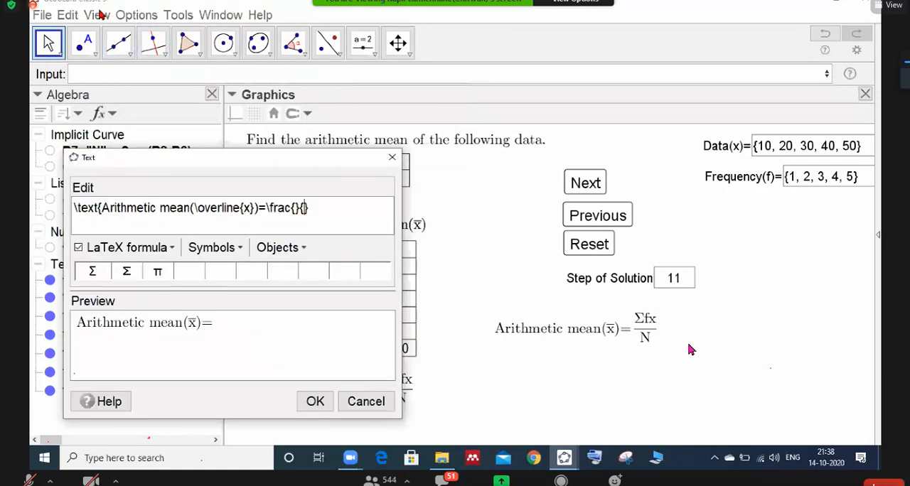
pyautogui.click(97, 15)
pyautogui.click(110, 52)
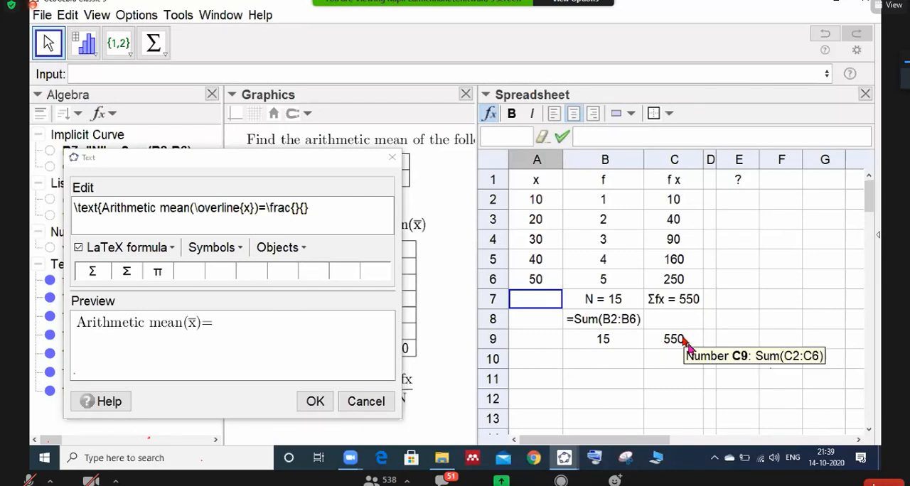
pyautogui.click(683, 341)
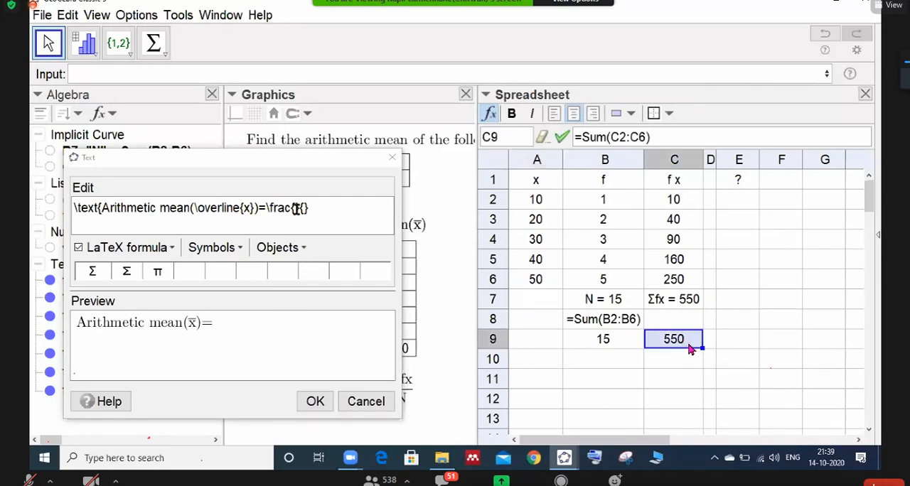
pyautogui.click(672, 343)
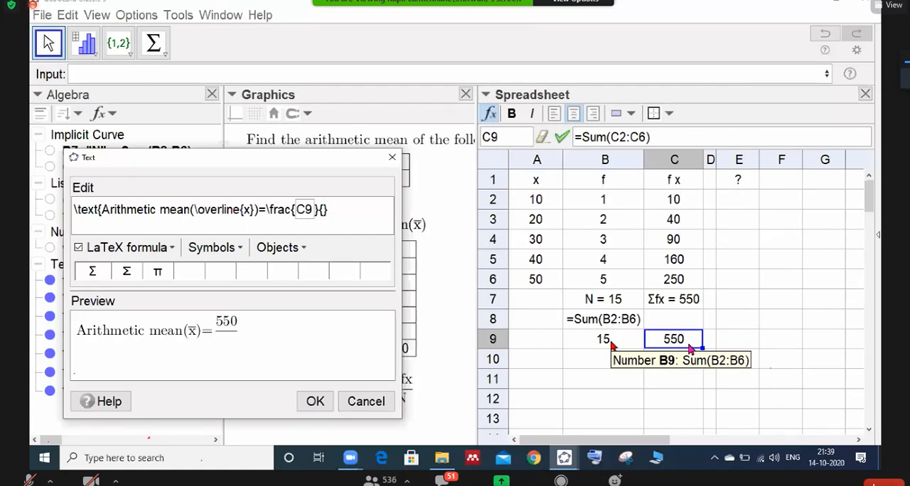
pyautogui.click(609, 341)
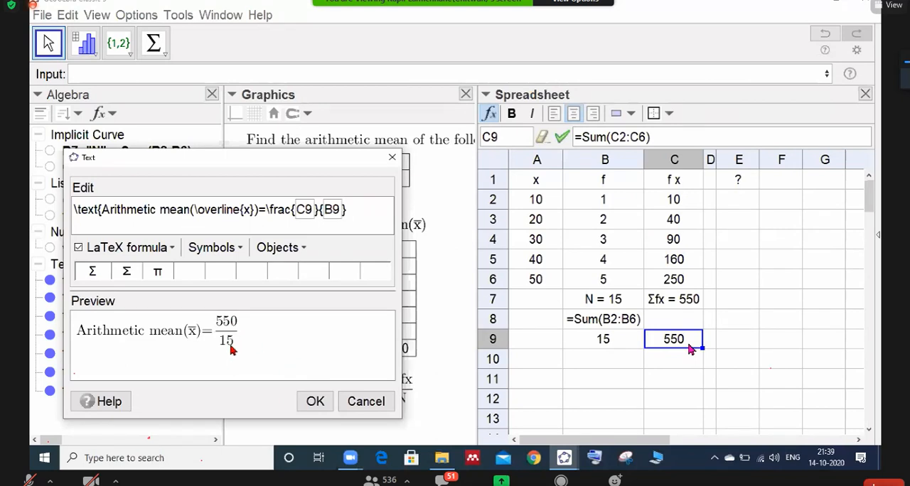
pyautogui.click(314, 403)
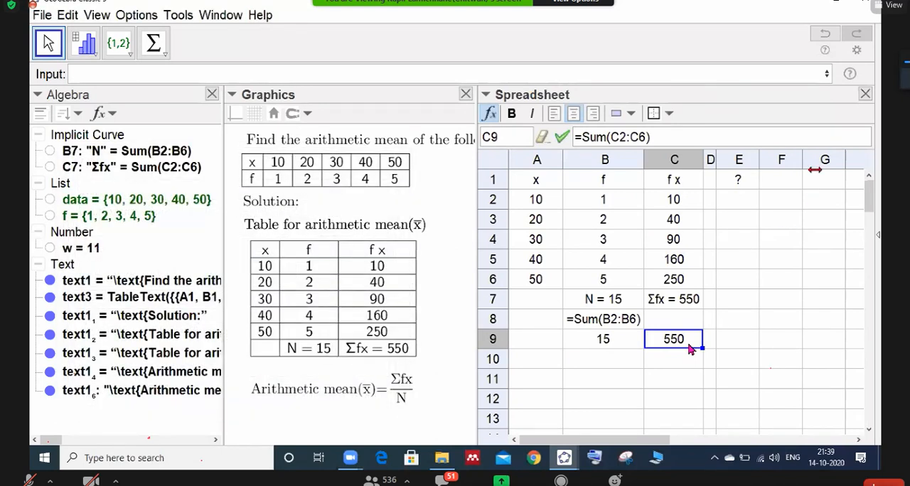
pyautogui.click(865, 94)
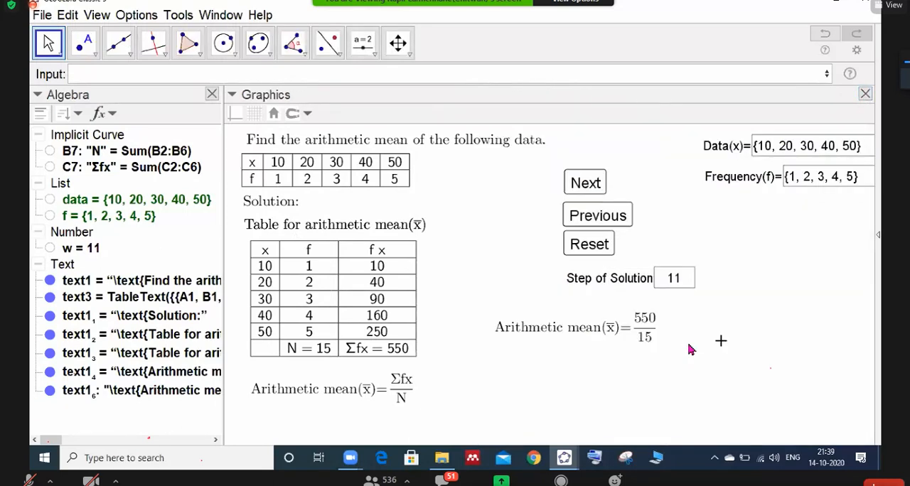
# - Paste copies of the 550/15 mean text, unfix one copy and move it just below the original
pyautogui.click(565, 326)
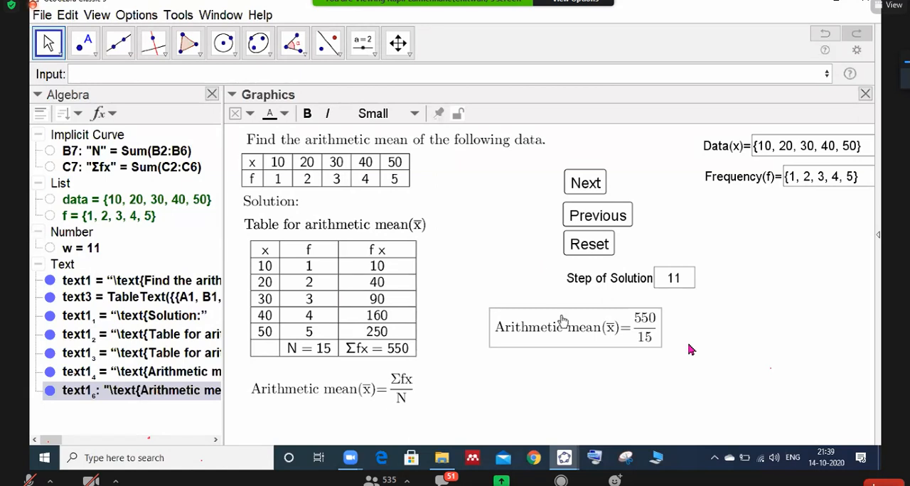
pyautogui.click(616, 354)
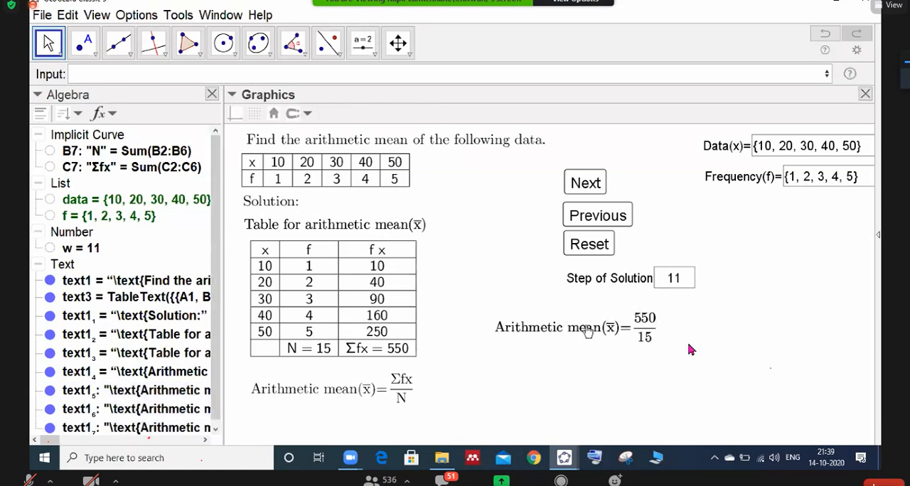
pyautogui.click(588, 337)
pyautogui.click(458, 115)
pyautogui.moveTo(561, 333); pyautogui.dragTo(556, 376)
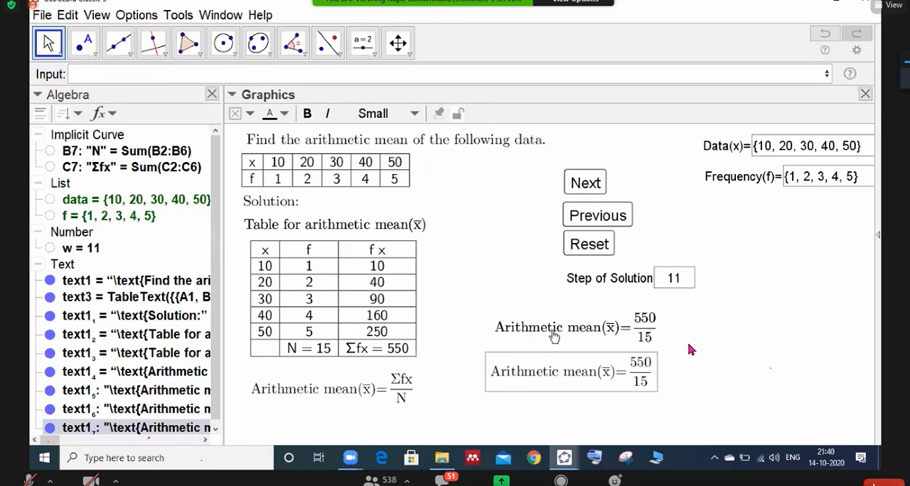
# - Delete the surplus copy lying over the 550/15 text and align the lower copy under it
pyautogui.click(557, 335)
pyautogui.moveTo(546, 347); pyautogui.dragTo(652, 354)
pyautogui.press('Delete')
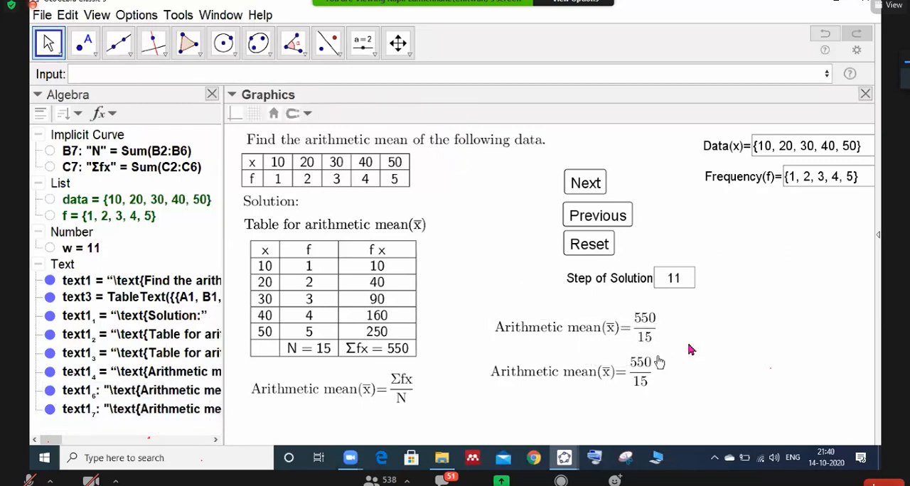
pyautogui.click(576, 375)
pyautogui.moveTo(577, 377); pyautogui.dragTo(583, 378)
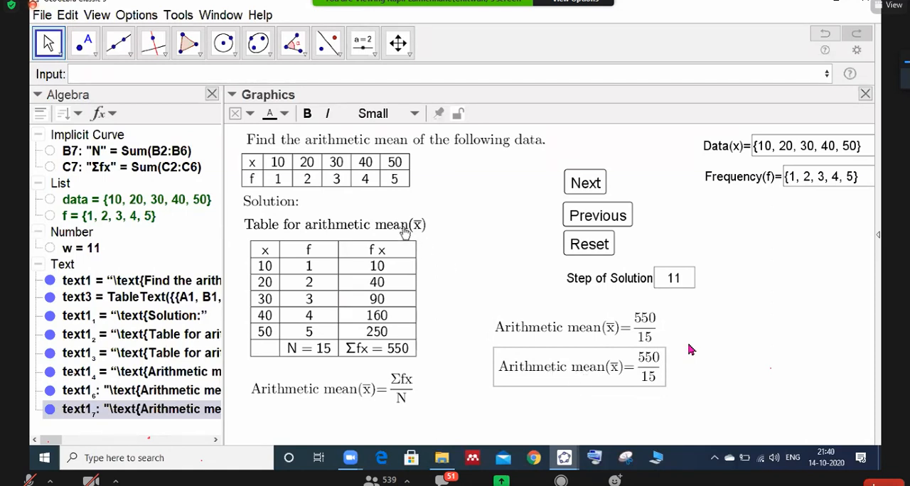
# - Delete the duplicate "Table for arithmetic mean" heading lying above the frequency table
pyautogui.click(405, 229)
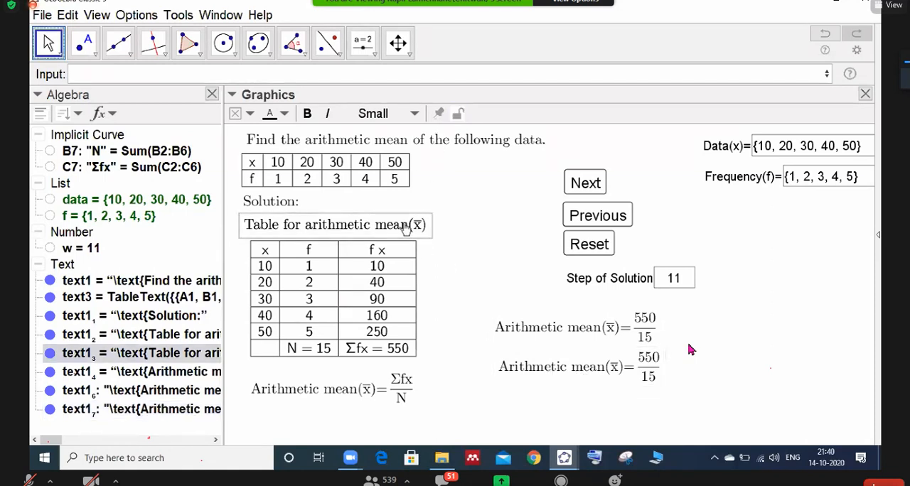
pyautogui.moveTo(404, 228); pyautogui.dragTo(457, 197)
pyautogui.press('Delete')
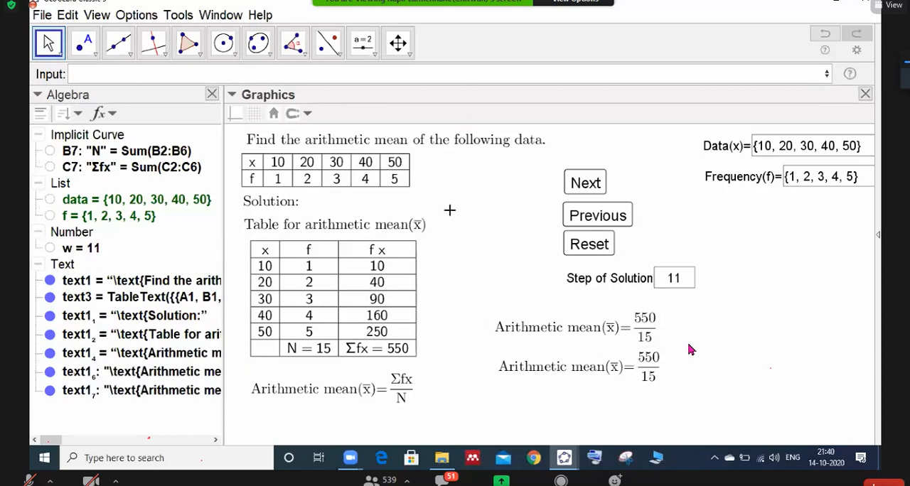
# - Open the lower 550/15 mean text for editing and replace its fraction with an empty object box
pyautogui.doubleClick(565, 368)
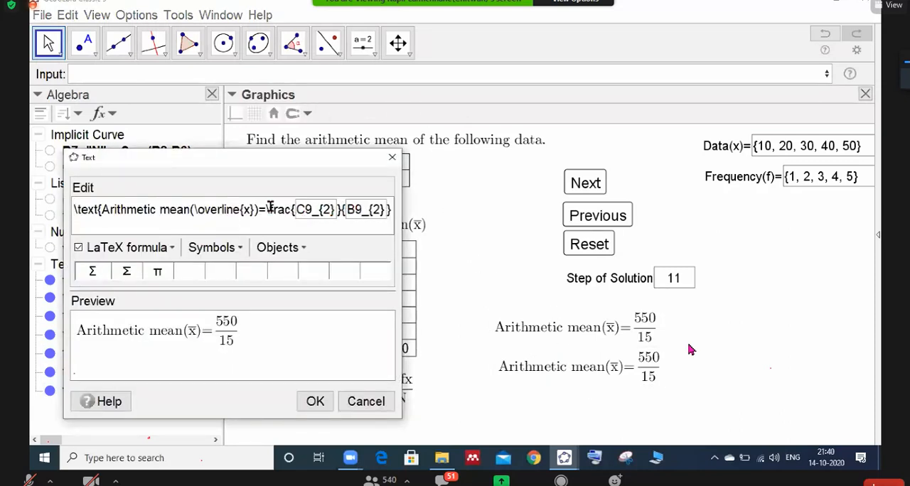
pyautogui.moveTo(269, 209); pyautogui.dragTo(393, 220)
pyautogui.press('BackSpace')
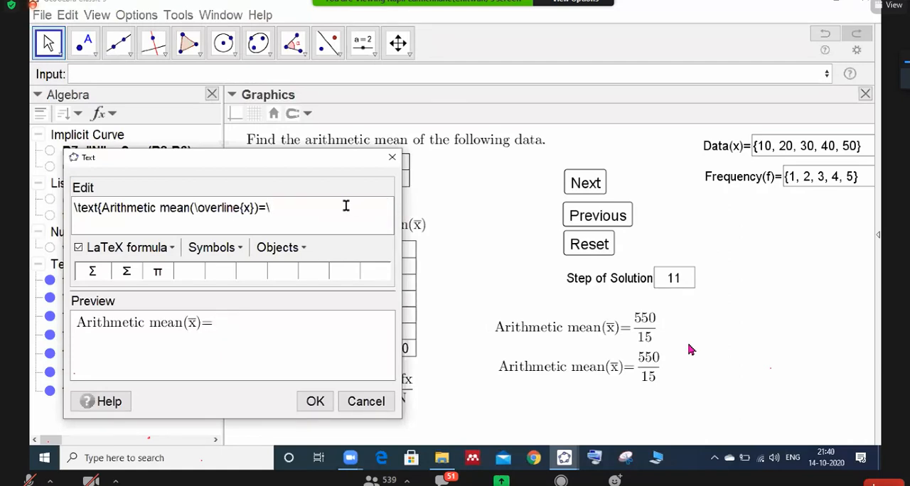
pyautogui.click(303, 248)
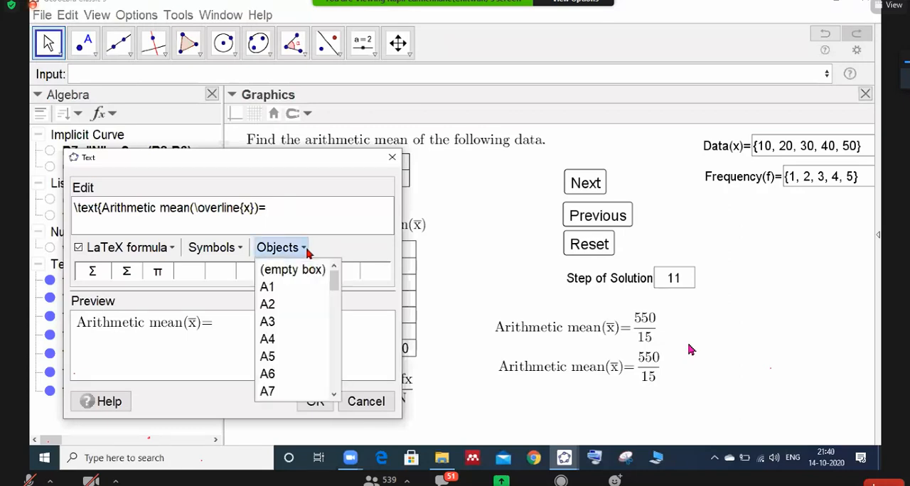
pyautogui.click(311, 270)
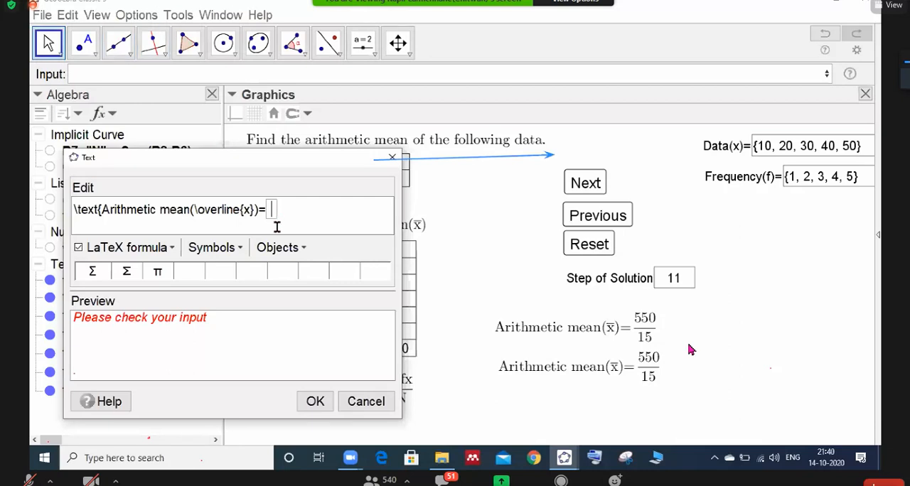
# - Enter C9/B9 in the empty object box, add the word "Answer" after it and confirm the text
pyautogui.write('c(')
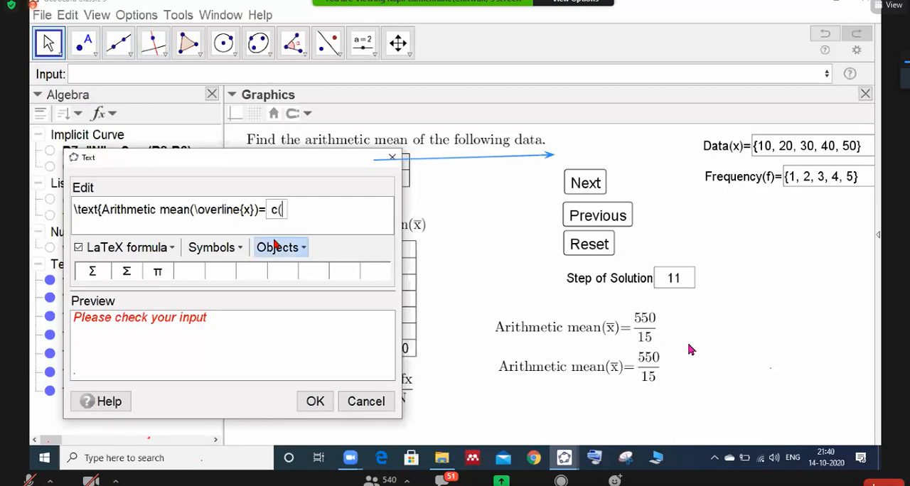
pyautogui.press('BackSpace')
pyautogui.press('BackSpace')
pyautogui.write('C9')
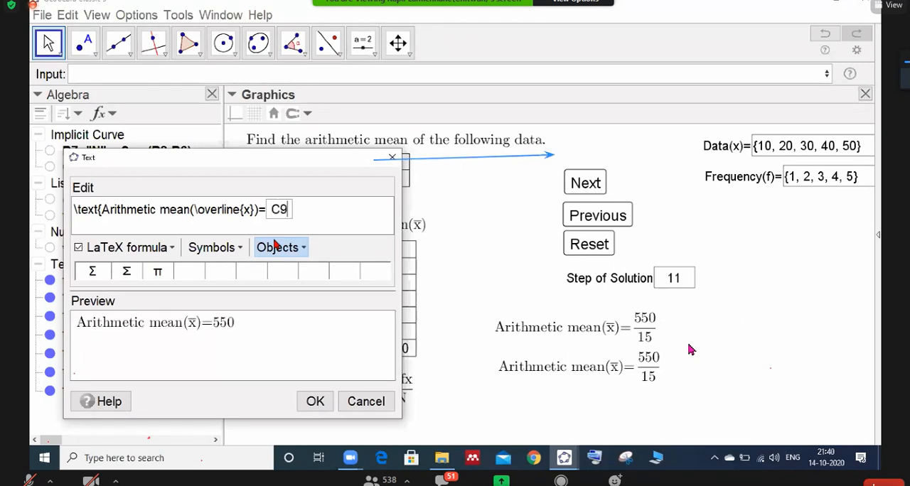
pyautogui.write('/B')
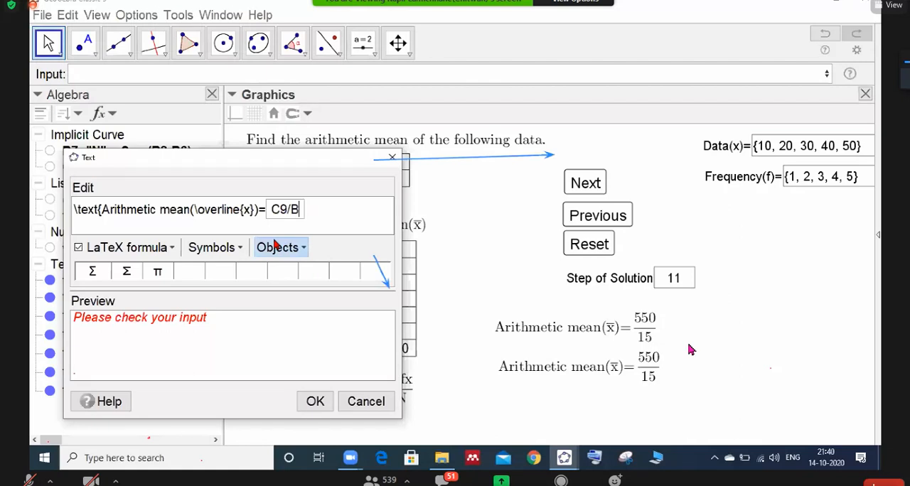
pyautogui.write('9')
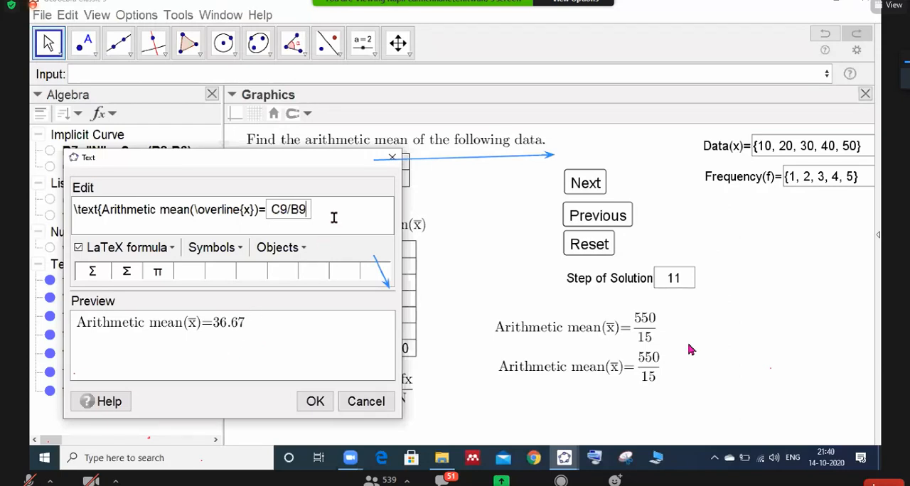
pyautogui.write('Answer')
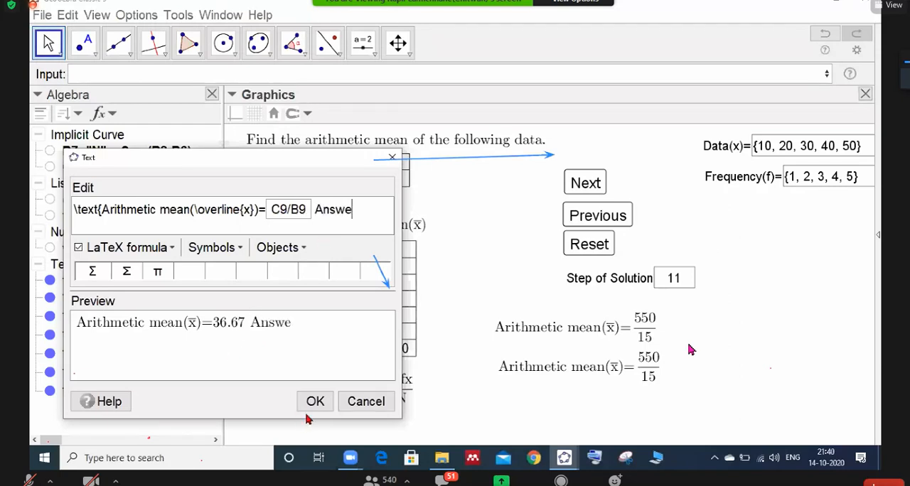
pyautogui.click(315, 401)
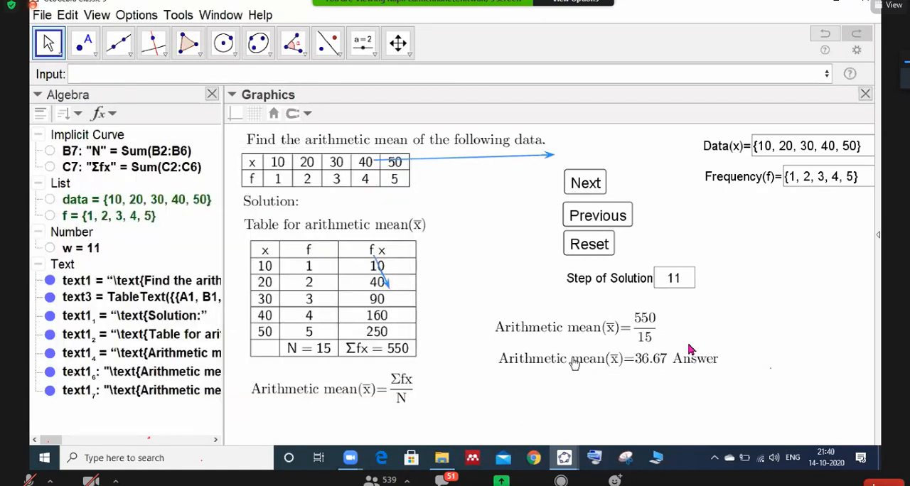
# - Insert the therefore symbol ∴ at the start of the answer text and shift the text slightly beneath the 550/15 line
pyautogui.click(498, 364)
pyautogui.doubleClick(496, 361)
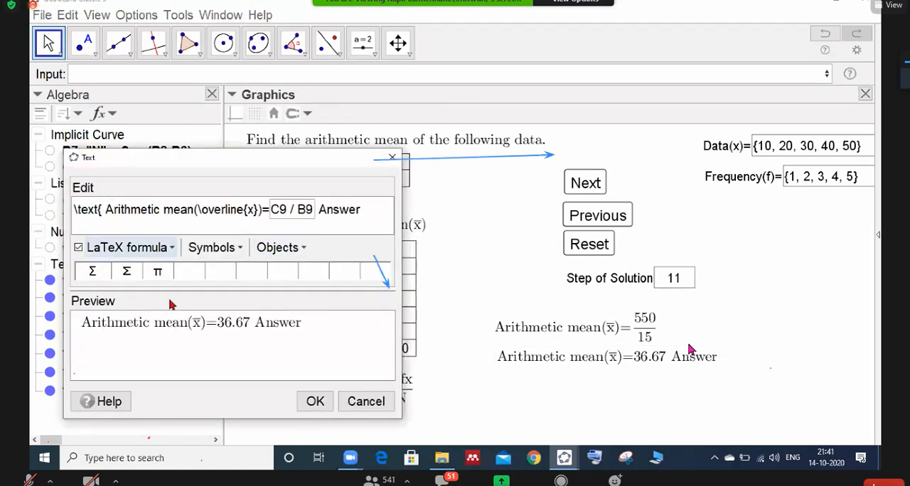
pyautogui.click(241, 251)
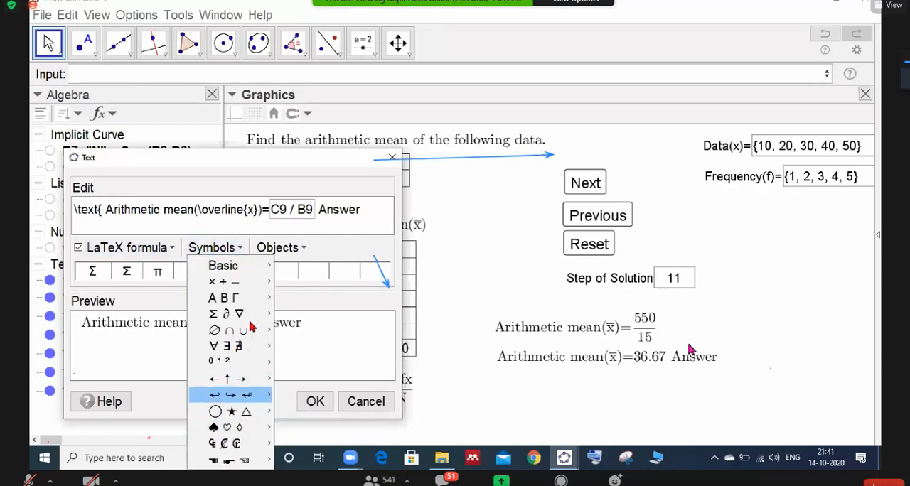
pyautogui.moveTo(253, 349)
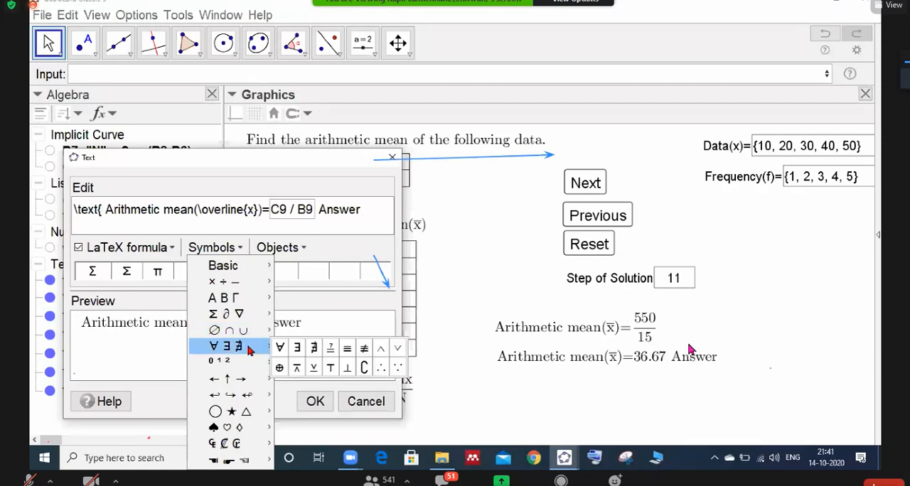
pyautogui.click(380, 367)
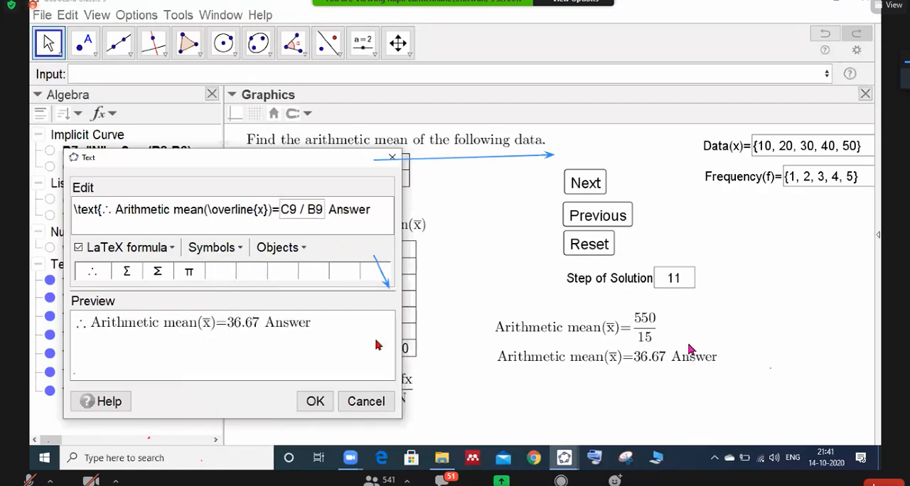
pyautogui.click(315, 401)
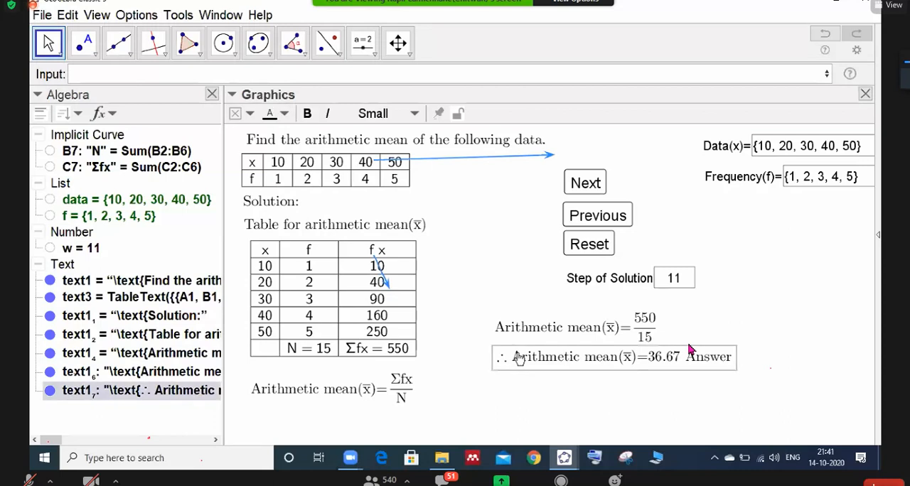
pyautogui.click(524, 359)
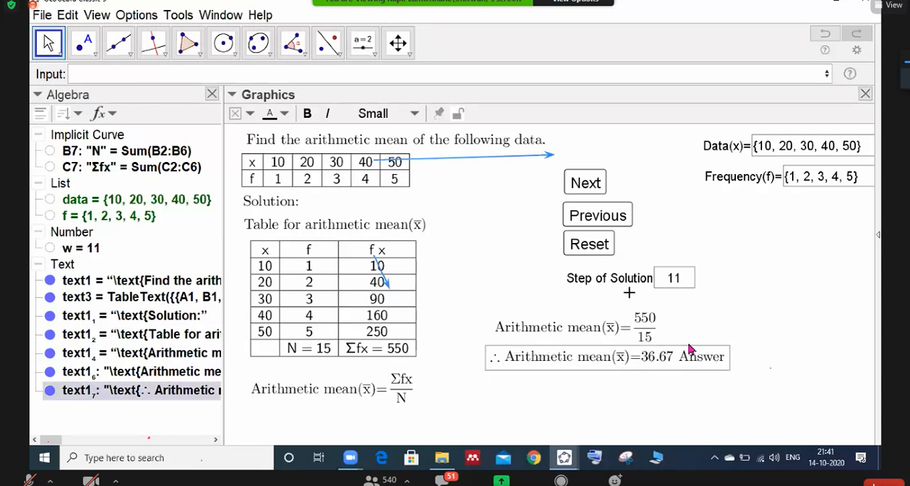
# - Reset the solution and advance it to step 11 to check which items appear at each step
pyautogui.click(588, 244)
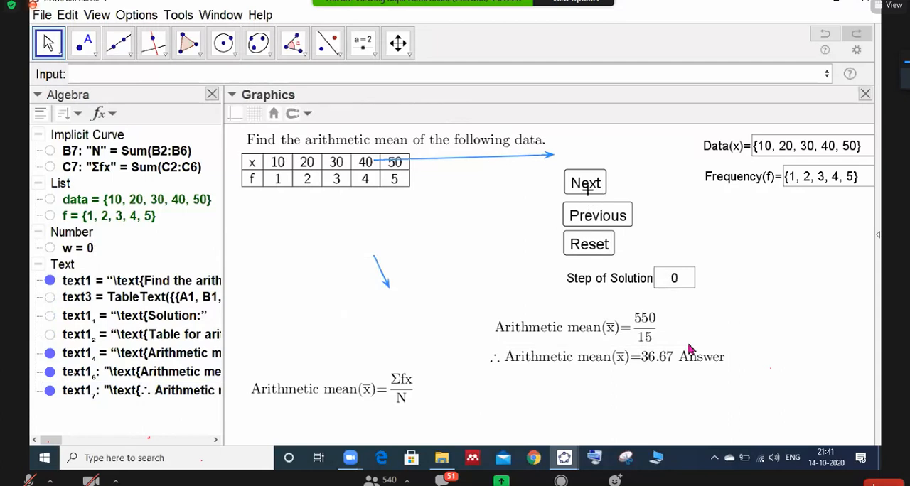
pyautogui.click(587, 183)
pyautogui.click(587, 183)
pyautogui.click(587, 182)
pyautogui.click(587, 183)
pyautogui.click(587, 183)
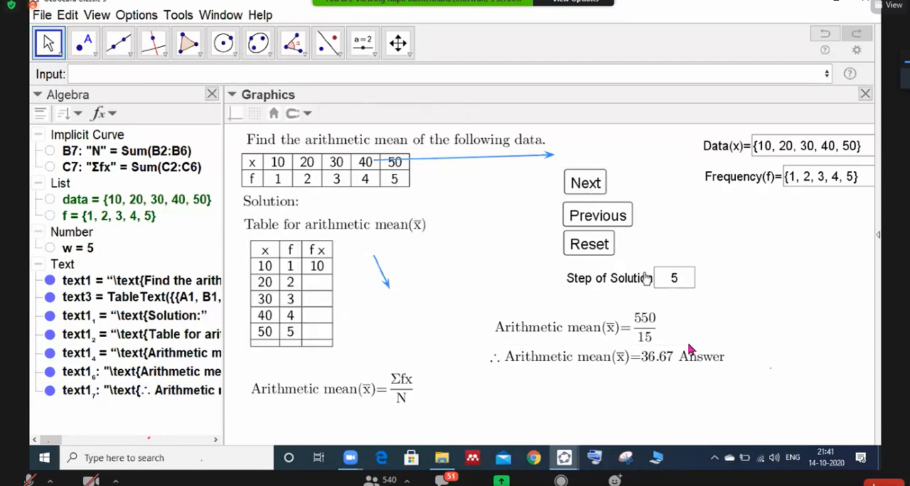
pyautogui.click(586, 187)
pyautogui.click(586, 186)
pyautogui.click(586, 186)
pyautogui.click(586, 186)
pyautogui.click(585, 185)
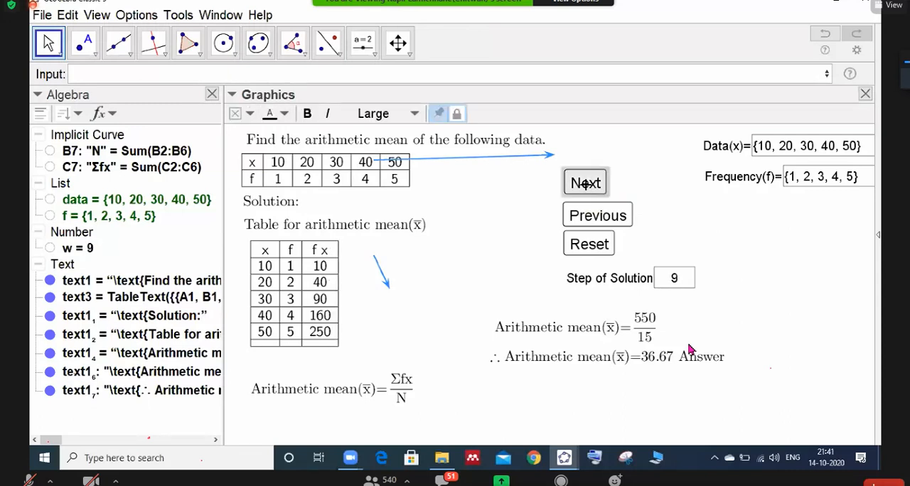
pyautogui.click(585, 185)
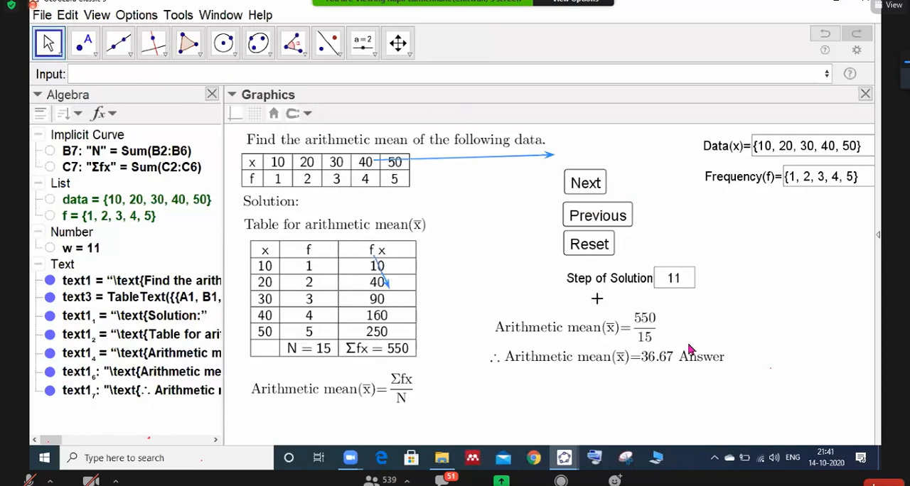
# - Set the show condition of the Σfx/N mean formula text to w > 11
pyautogui.rightClick(362, 395)
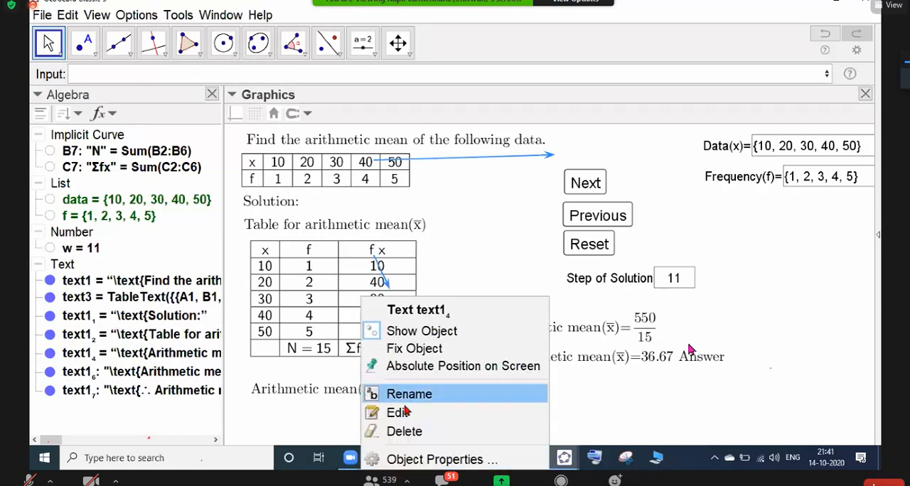
pyautogui.click(429, 460)
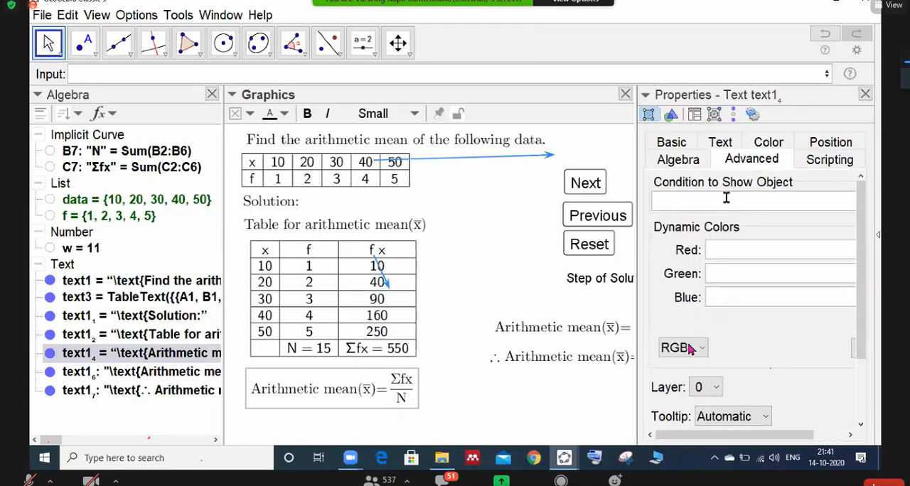
pyautogui.write('w>2')
pyautogui.click(483, 363)
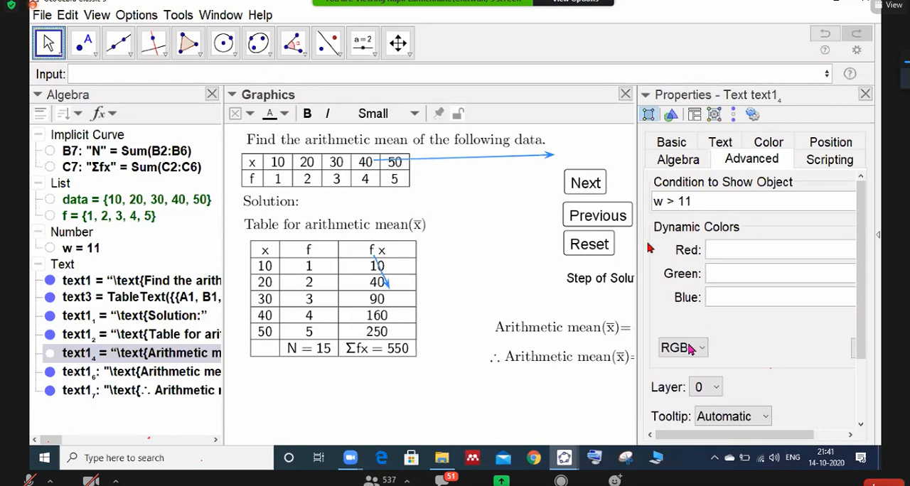
# - Set the show condition of the 550/15 mean text to w > 12
pyautogui.click(543, 334)
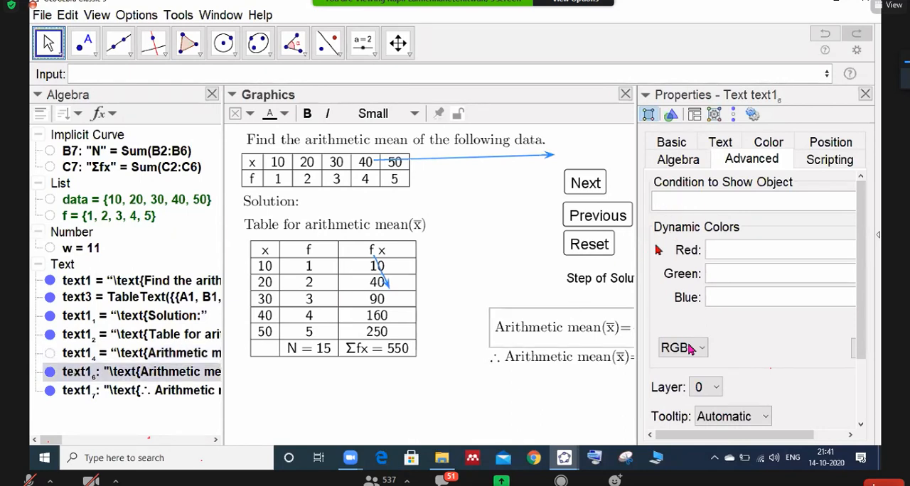
pyautogui.click(656, 204)
pyautogui.write('w>2')
pyautogui.press('Left')
pyautogui.write('1')
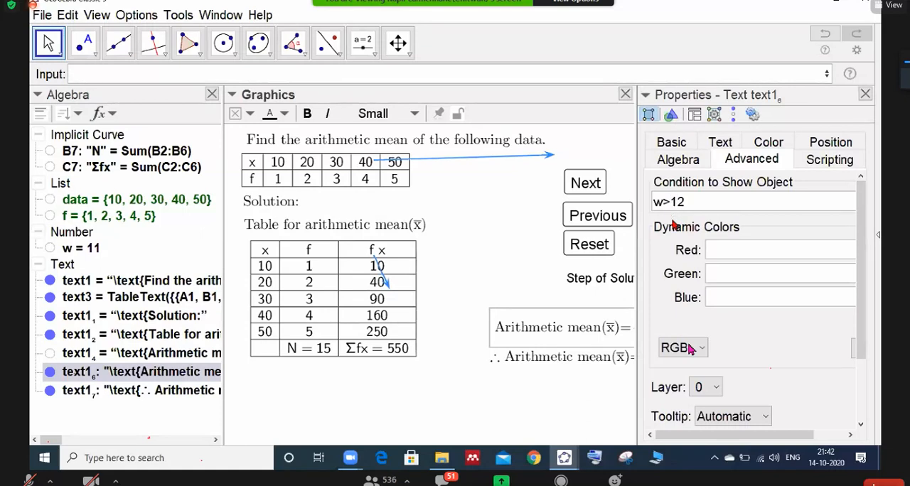
pyautogui.press('Return')
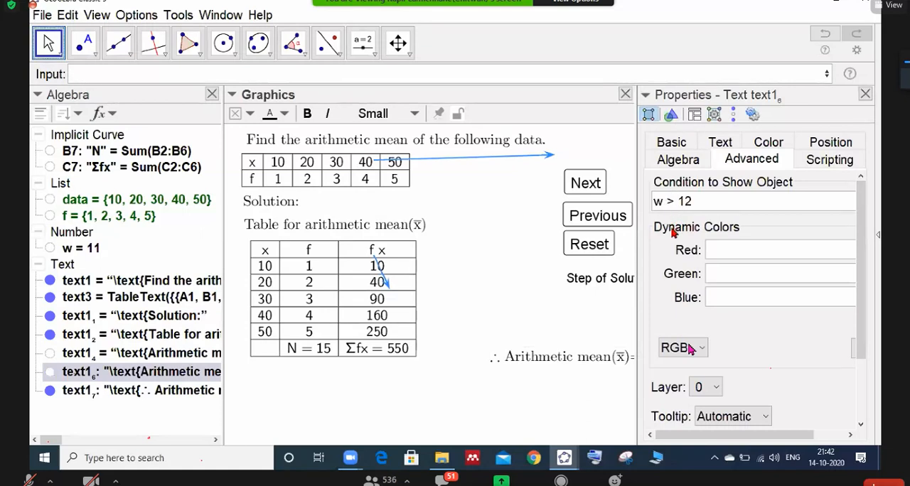
# - Set the show condition of the ∴ answer text to w > 13 and close the object properties
pyautogui.click(588, 361)
pyautogui.click(663, 205)
pyautogui.write('w>2')
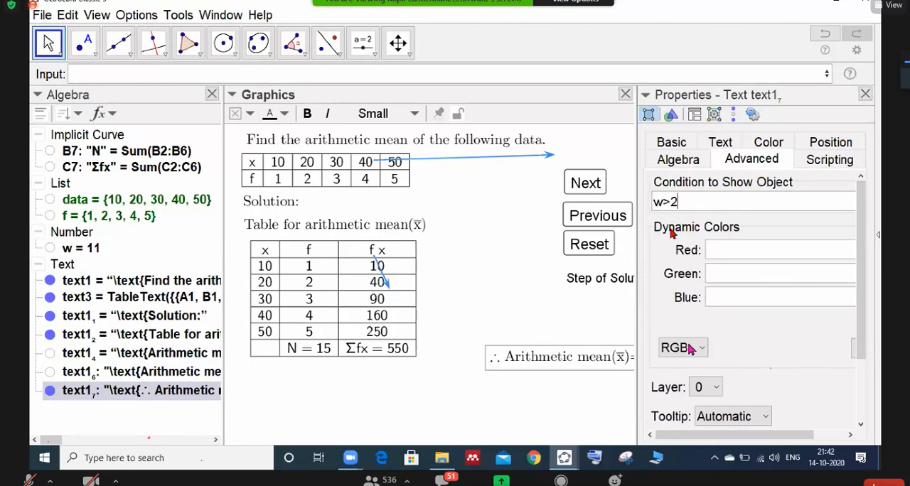
pyautogui.press('BackSpace')
pyautogui.press('Return')
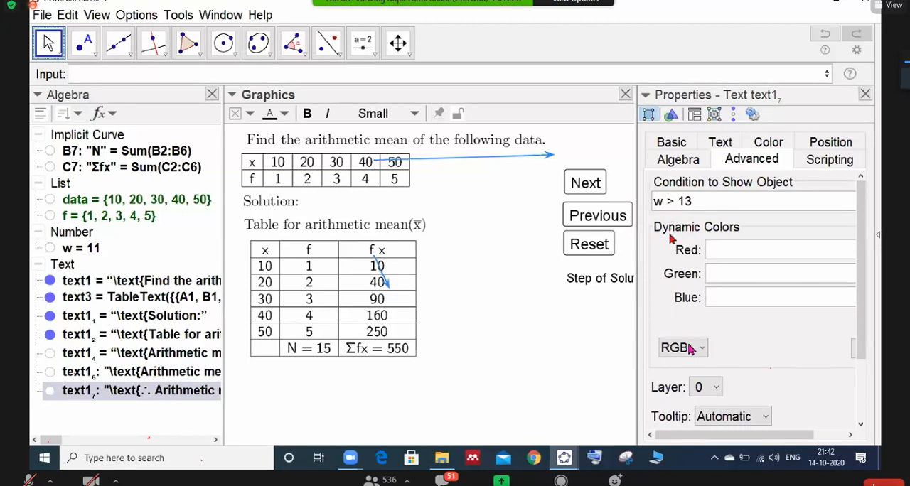
pyautogui.click(864, 94)
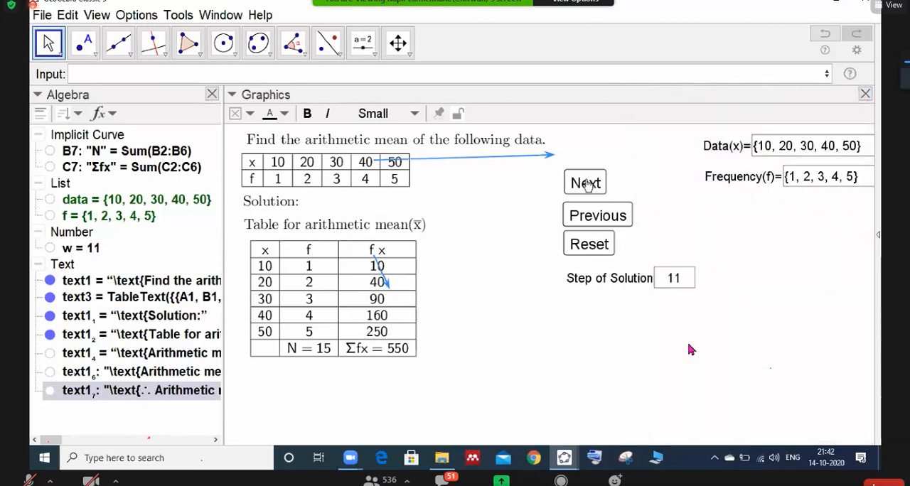
# - Advance the solution from step 11 to step 15 to check that the formula, substitution and answer appear in order
pyautogui.click(584, 183)
pyautogui.click(584, 183)
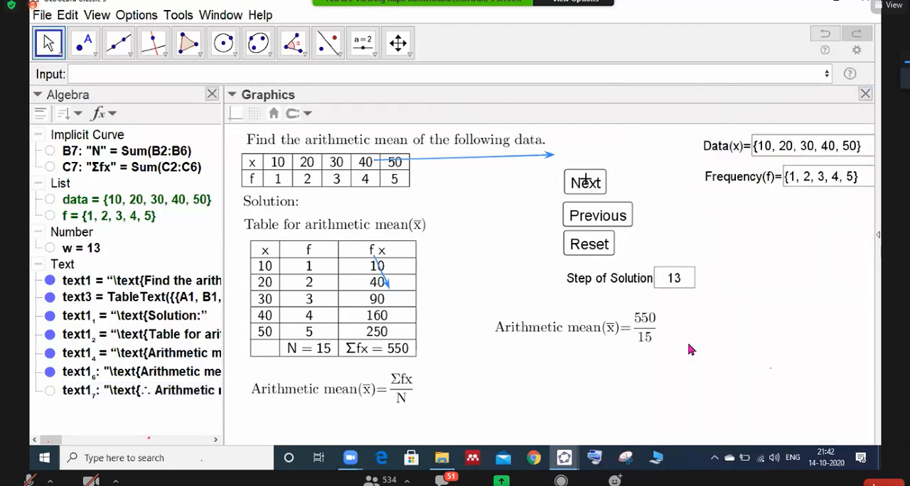
pyautogui.click(584, 183)
pyautogui.click(584, 182)
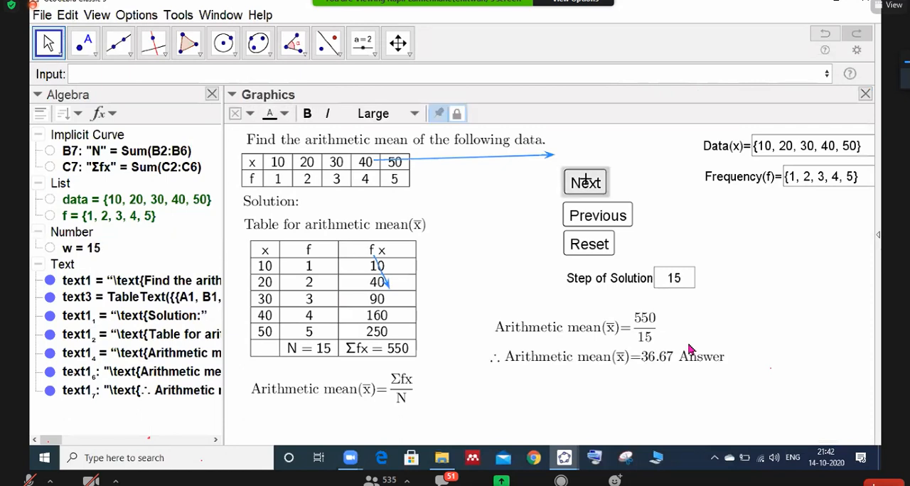
# - Reset the solution and run through the whole sequence to step 16, checking that every part appears in turn
pyautogui.click(589, 245)
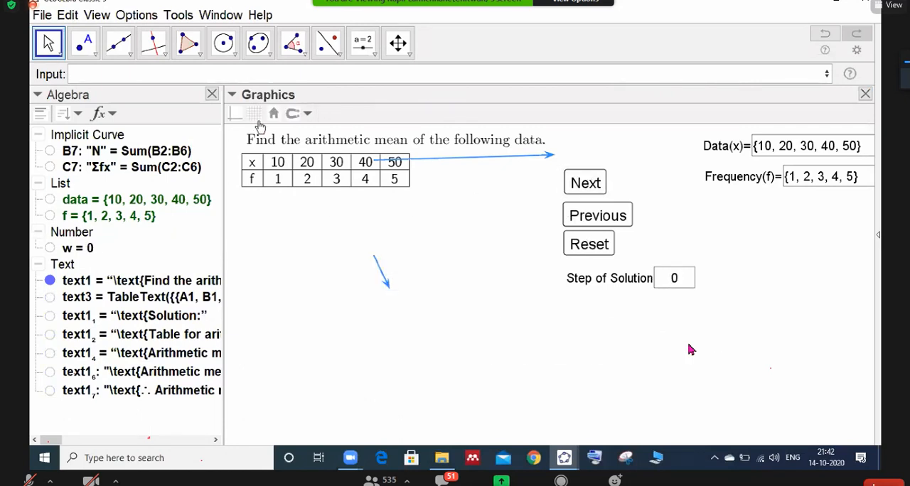
pyautogui.click(585, 187)
pyautogui.click(584, 185)
pyautogui.click(584, 183)
pyautogui.click(584, 182)
pyautogui.click(585, 183)
pyautogui.click(584, 183)
pyautogui.doubleClick(584, 183)
pyautogui.click(584, 182)
pyautogui.click(584, 182)
pyautogui.doubleClick(584, 182)
pyautogui.doubleClick(584, 182)
pyautogui.doubleClick(584, 182)
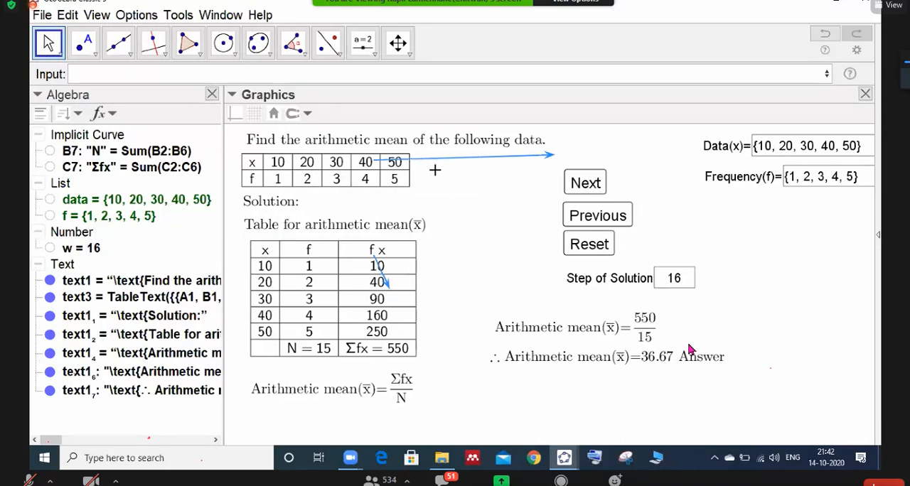
# - Change the first two values of the data list to 100 and 200, giving {100, 200, 30, 40, 50}
pyautogui.click(769, 149)
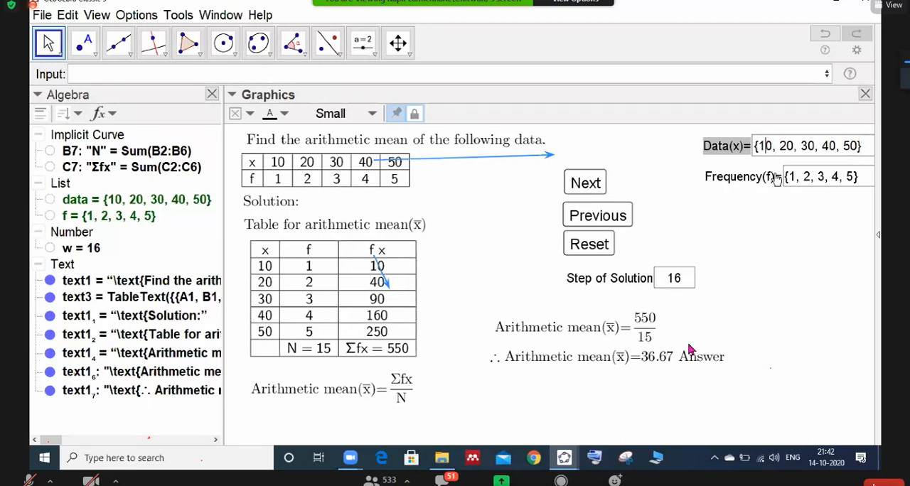
pyautogui.write('0')
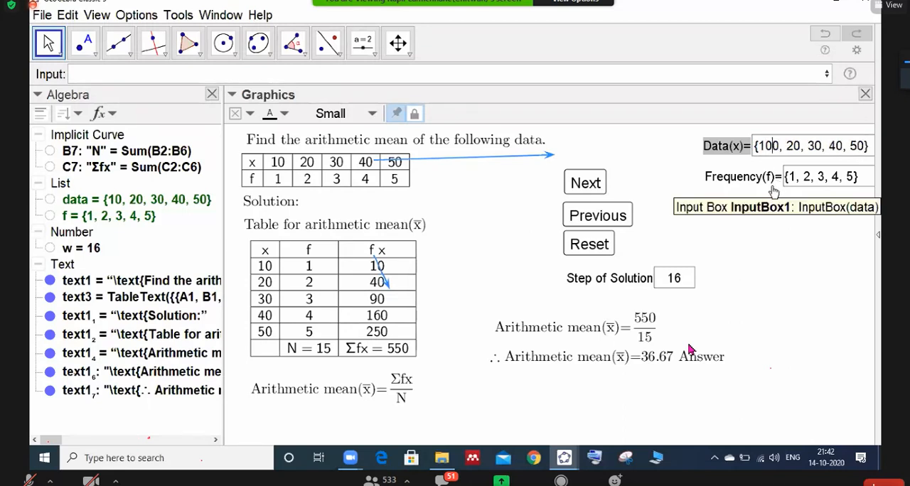
pyautogui.press('Return')
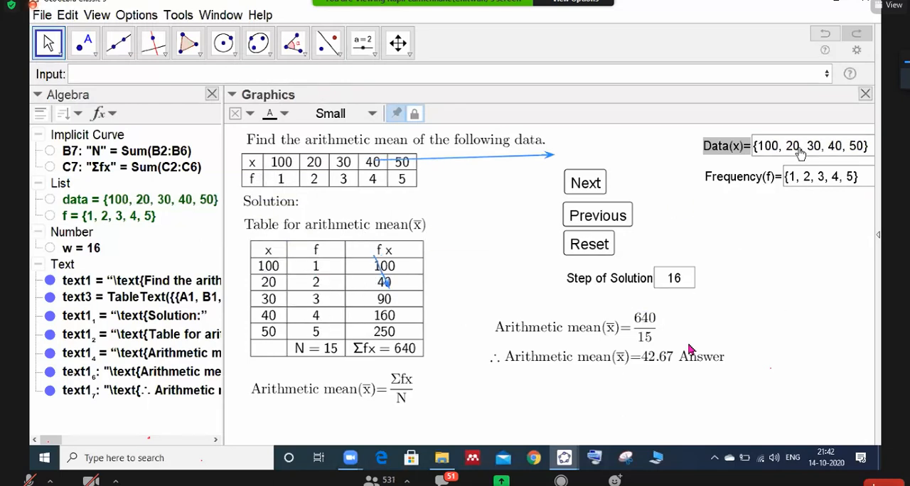
pyautogui.click(794, 146)
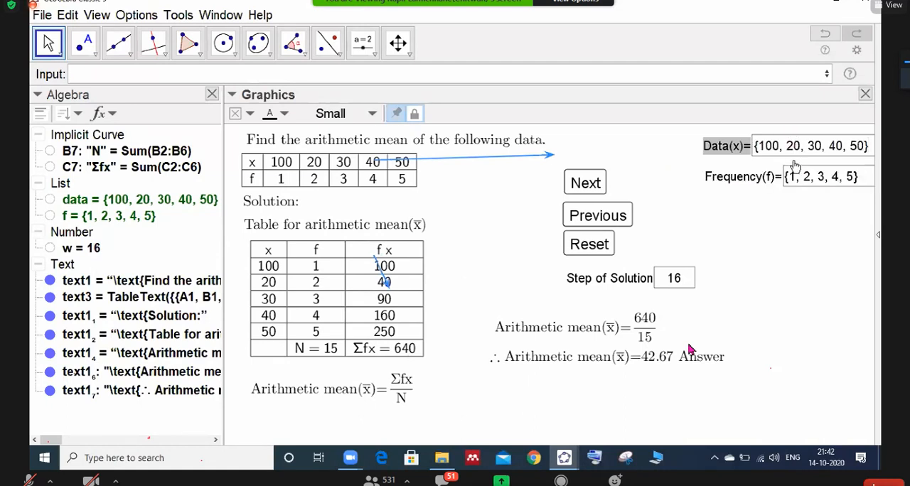
pyautogui.write('0')
pyautogui.press('Return')
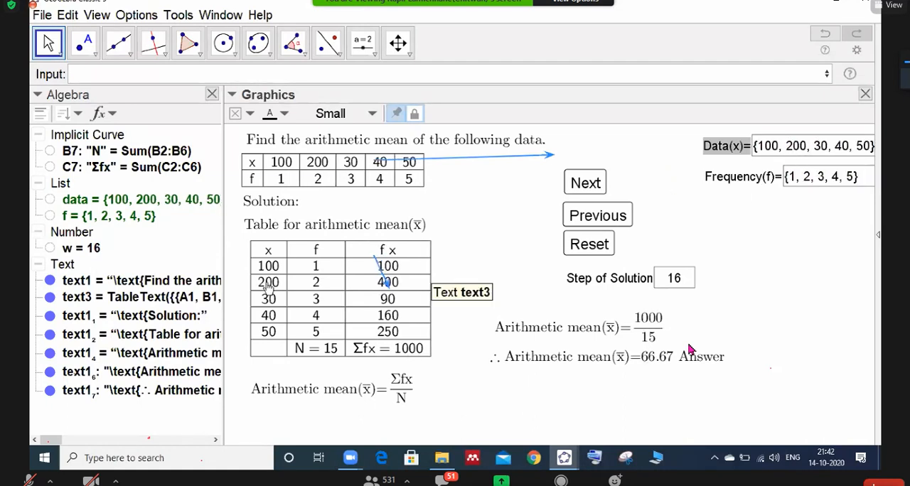
# - Change the last frequency in the f list to 2, giving {1, 2, 3, 4, 2}
pyautogui.click(835, 181)
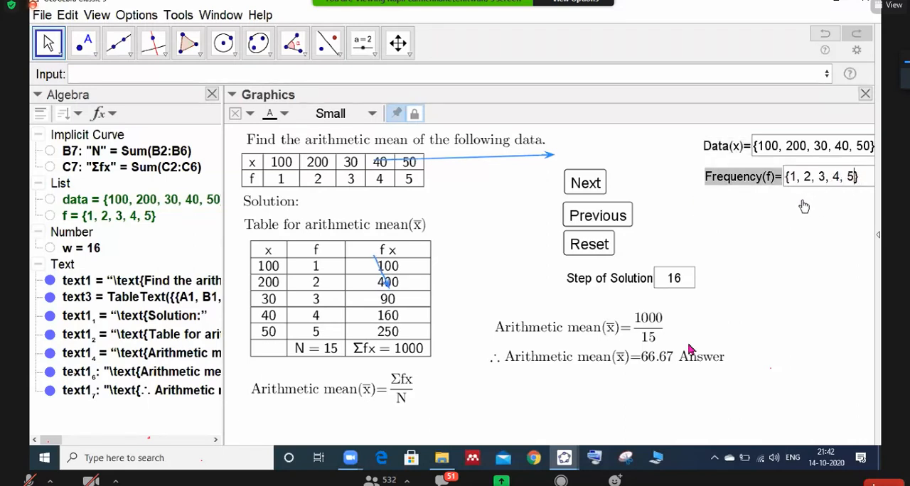
pyautogui.press('BackSpace')
pyautogui.write('2')
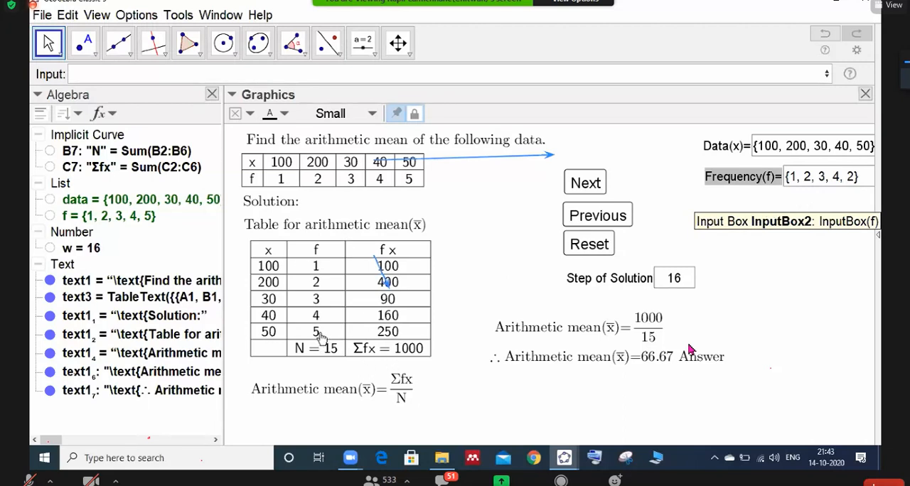
pyautogui.press('Return')
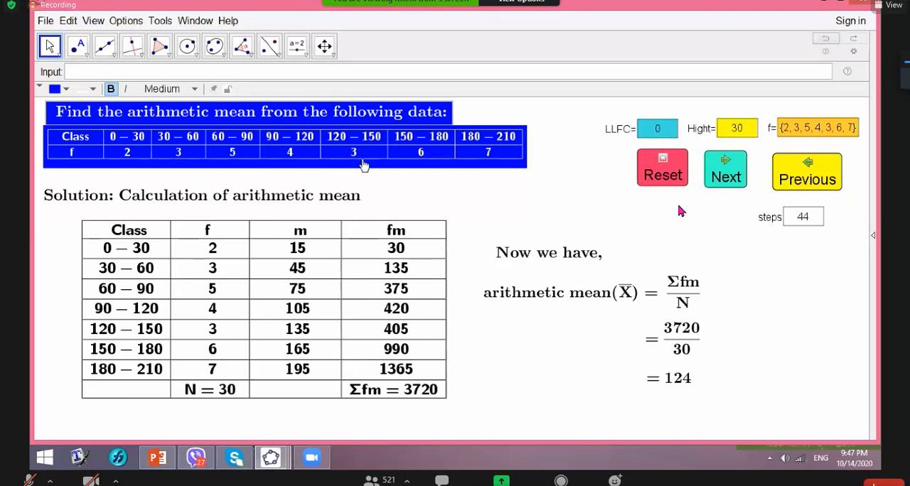
# - Set the lower limit of the first class (LLFC) to 5 and the class height to 10 in the grouped-data applet
pyautogui.click(750, 131)
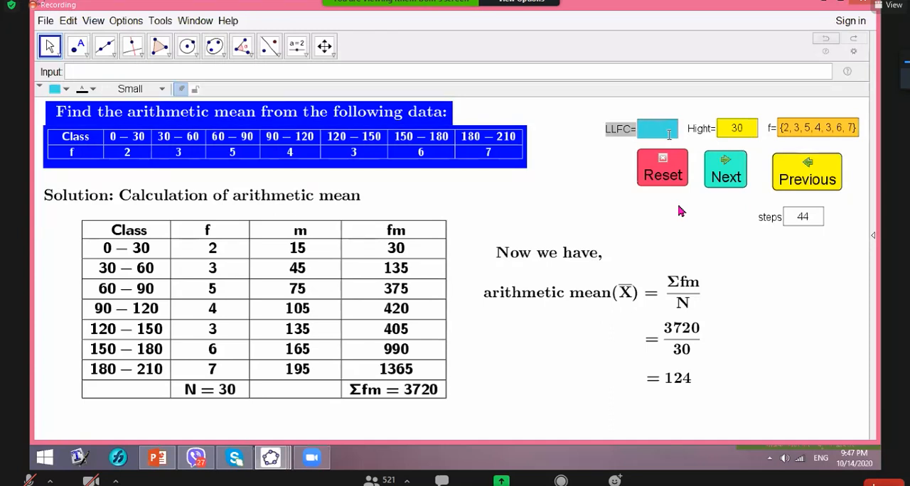
pyautogui.write('5')
pyautogui.click(747, 131)
pyautogui.press('BackSpace')
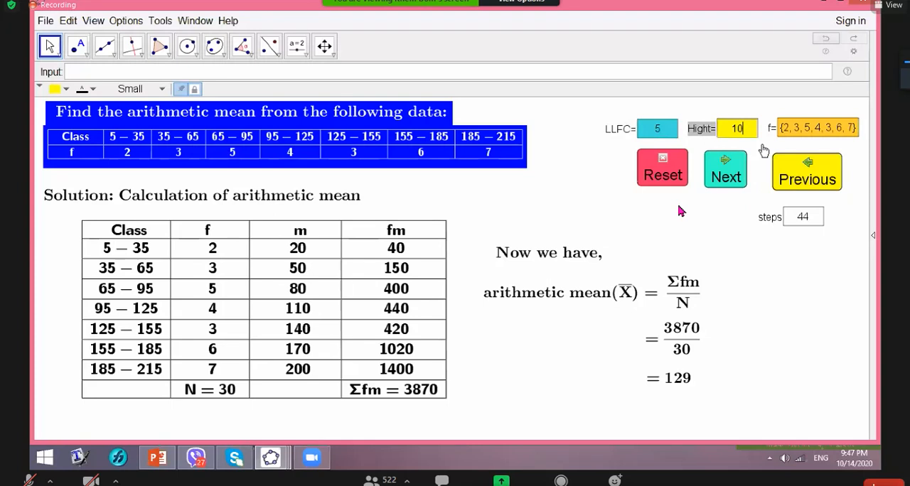
pyautogui.click(366, 144)
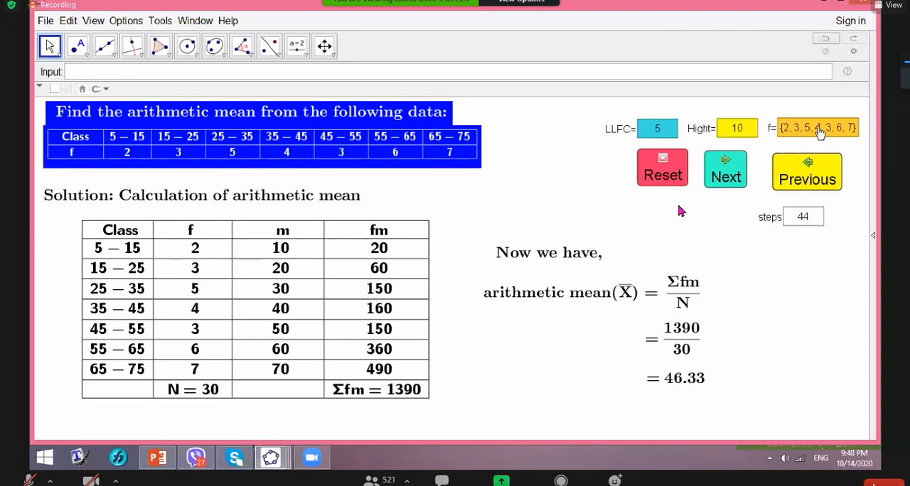
pyautogui.click(798, 135)
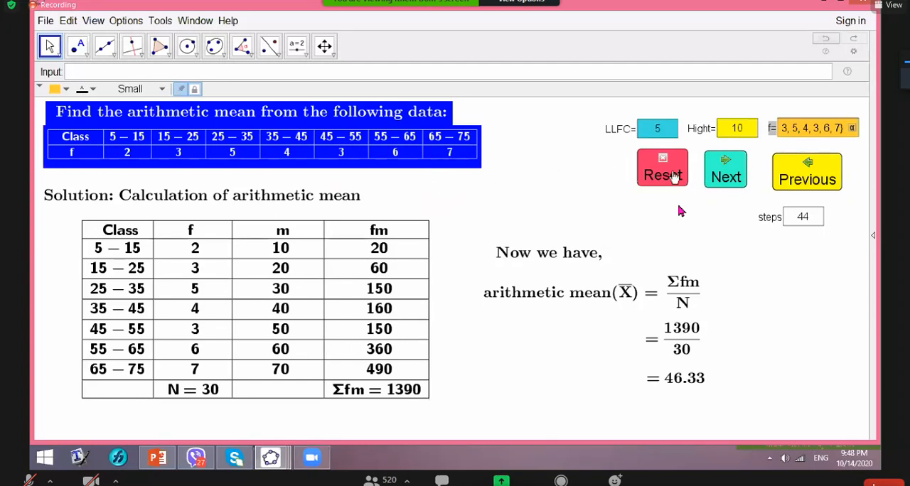
# - Reset the grouped-data solution and advance it to step 44, checking that the table columns, mean formula and answer appear in turn
pyautogui.click(662, 175)
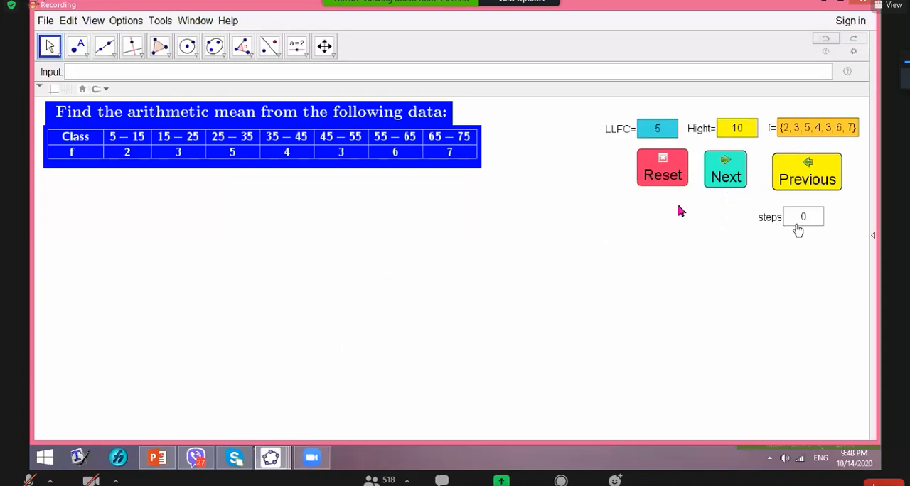
pyautogui.click(724, 186)
pyautogui.click(724, 181)
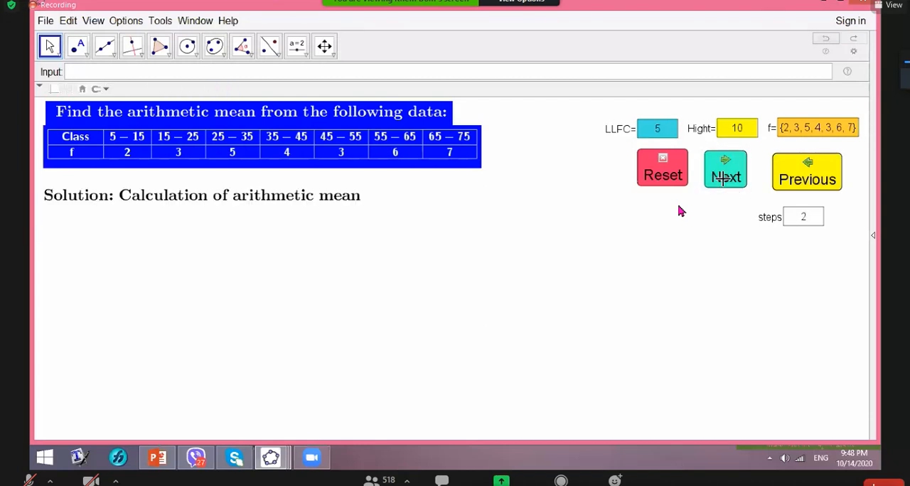
pyautogui.click(724, 179)
pyautogui.click(724, 179)
pyautogui.click(724, 179)
pyautogui.click(724, 178)
pyautogui.click(724, 179)
pyautogui.click(725, 178)
pyautogui.click(725, 178)
pyautogui.click(724, 179)
pyautogui.click(724, 179)
pyautogui.click(725, 179)
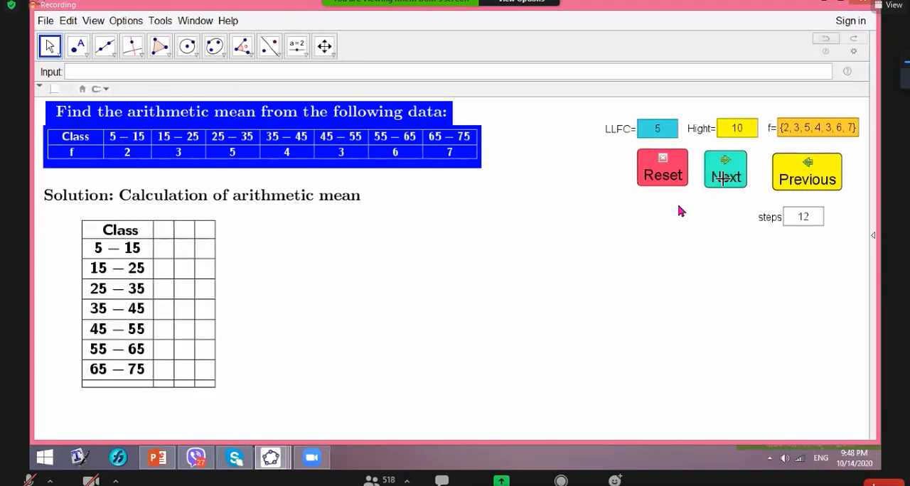
pyautogui.click(724, 178)
pyautogui.click(724, 179)
pyautogui.click(724, 178)
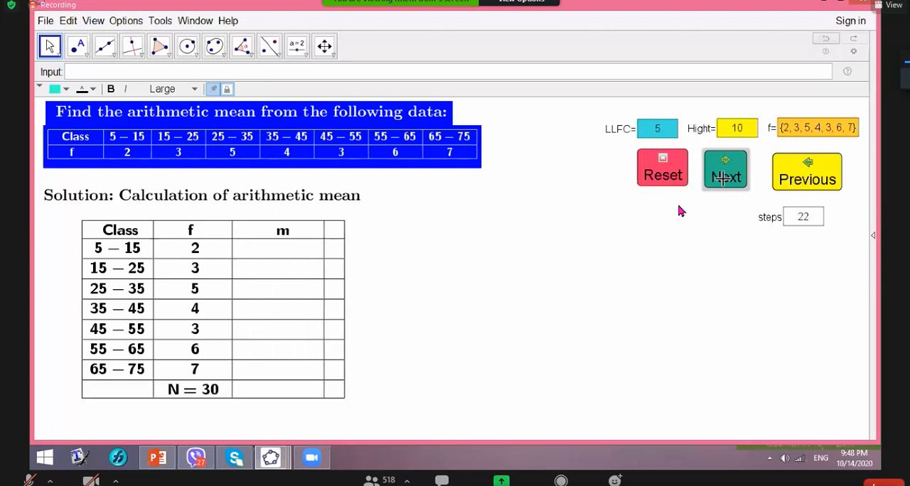
pyautogui.click(725, 179)
pyautogui.click(724, 178)
pyautogui.click(724, 179)
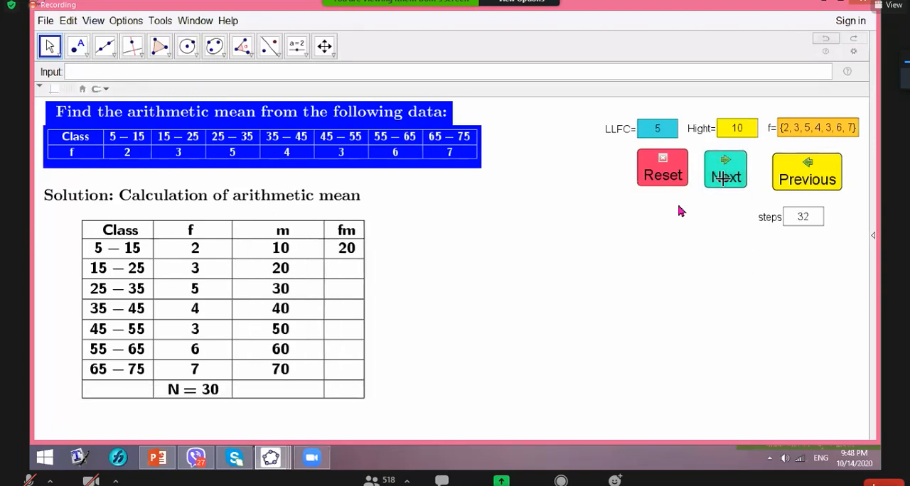
pyautogui.click(725, 178)
pyautogui.click(725, 179)
pyautogui.click(724, 179)
pyautogui.click(724, 179)
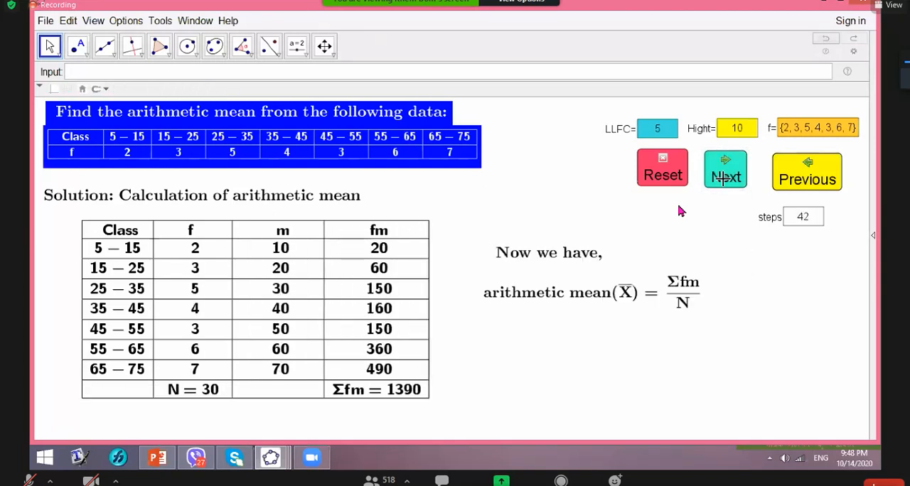
pyautogui.click(725, 179)
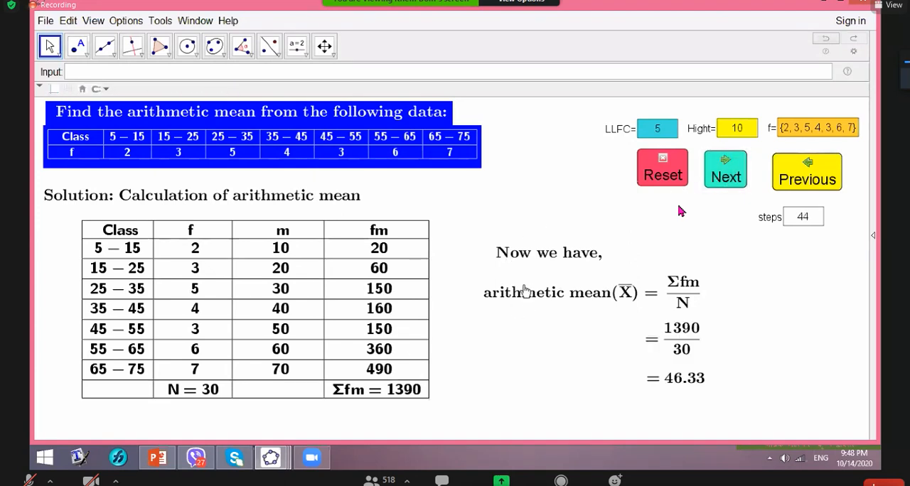
# - Show the spreadsheet beside the graphics and examine its class, f, m and fm columns, class limits, step-number columns and the second table
pyautogui.click(95, 22)
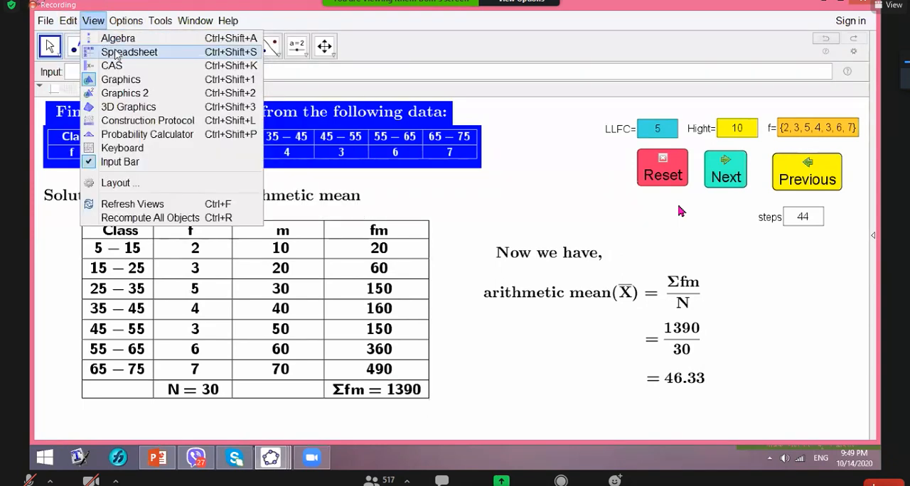
pyautogui.click(116, 53)
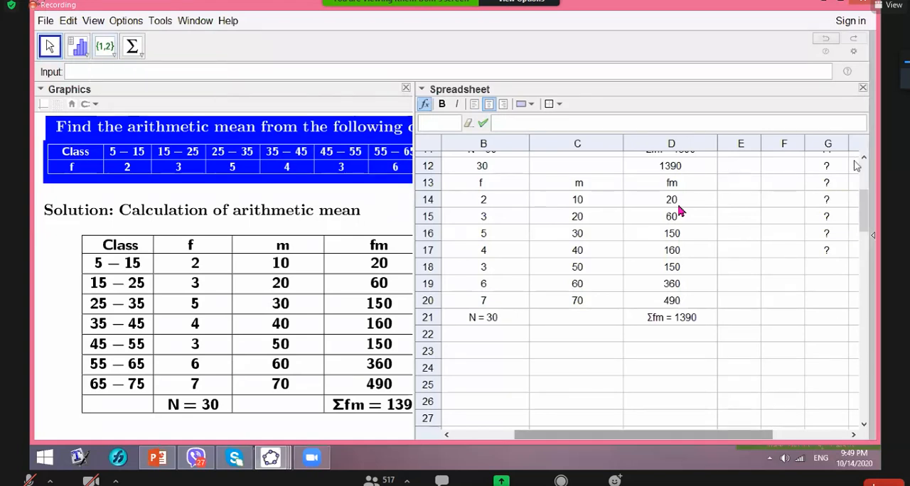
pyautogui.scroll(4, 854, 169)
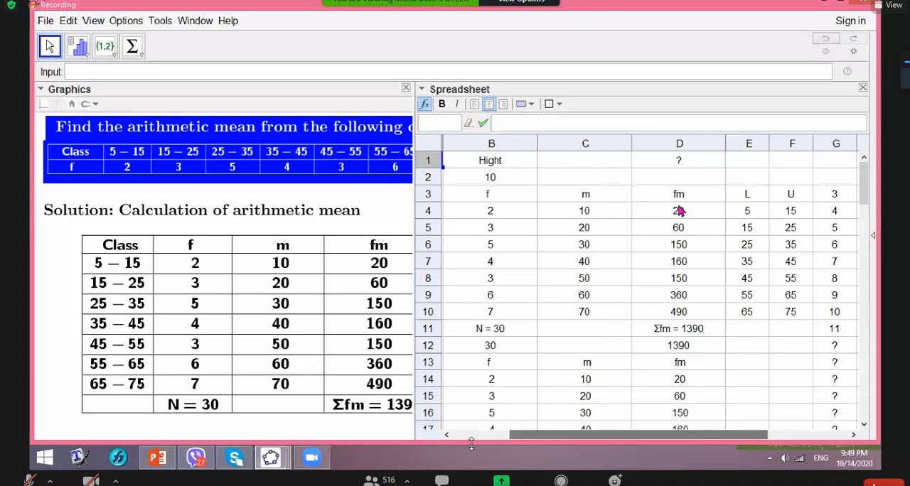
pyautogui.moveTo(544, 442); pyautogui.dragTo(481, 443)
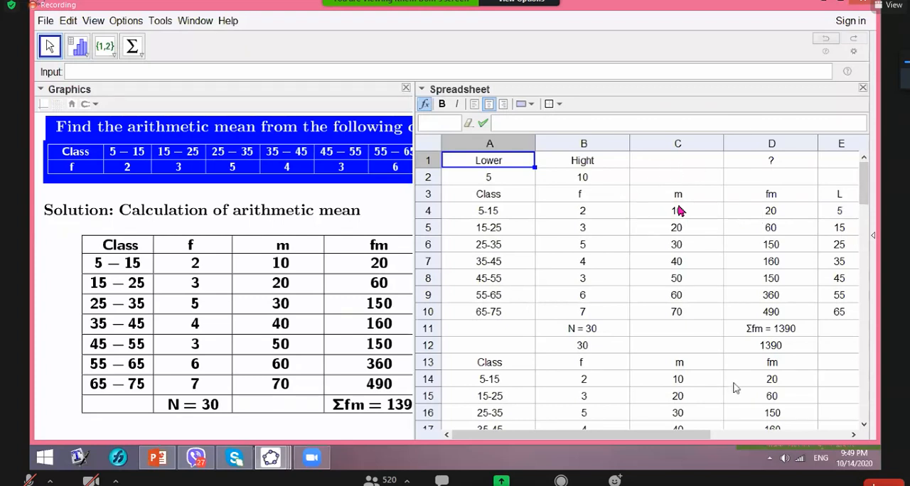
pyautogui.click(741, 433)
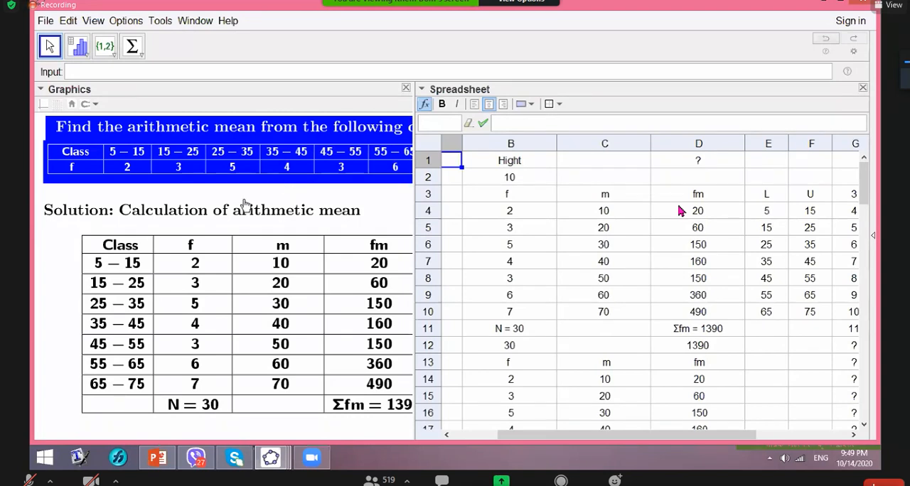
pyautogui.moveTo(558, 433); pyautogui.dragTo(502, 434)
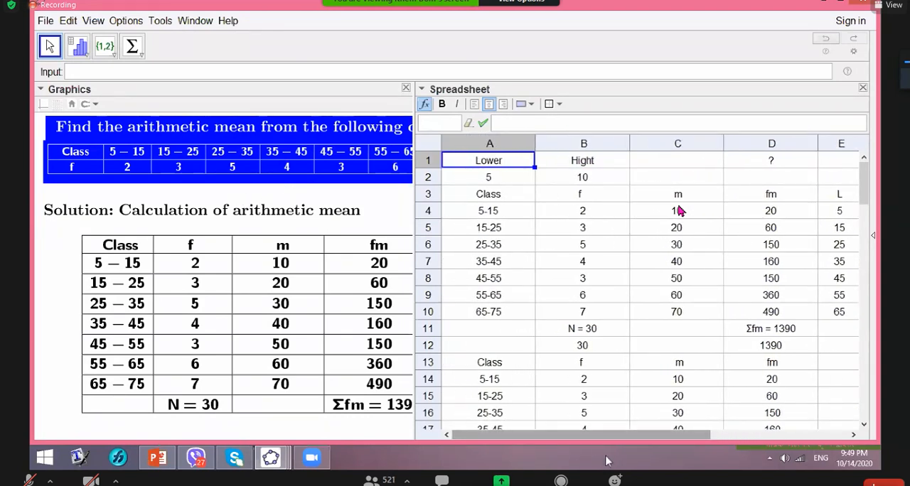
pyautogui.moveTo(608, 437); pyautogui.dragTo(723, 431)
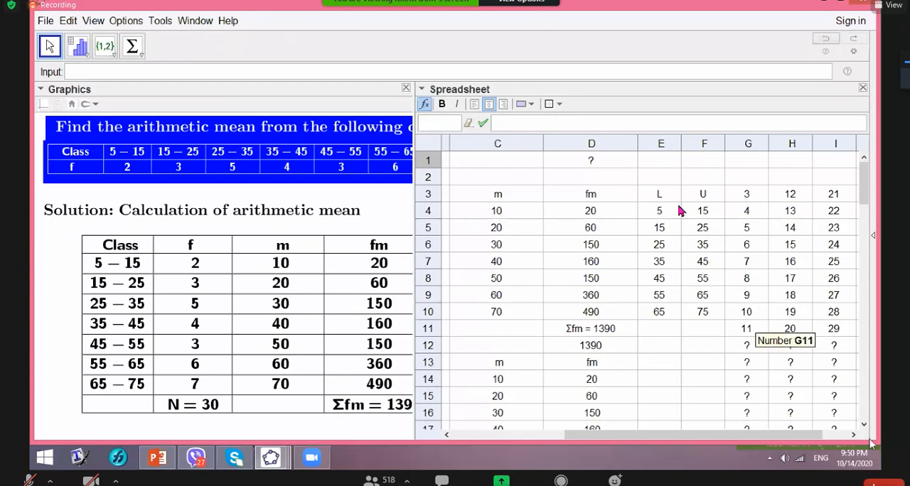
pyautogui.moveTo(811, 436); pyautogui.dragTo(842, 435)
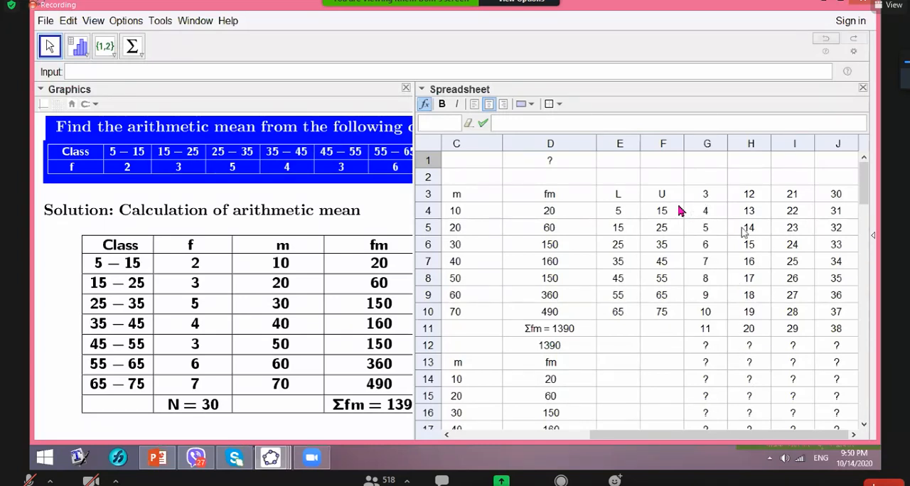
pyautogui.moveTo(863, 192); pyautogui.dragTo(866, 223)
pyautogui.moveTo(686, 438); pyautogui.dragTo(592, 439)
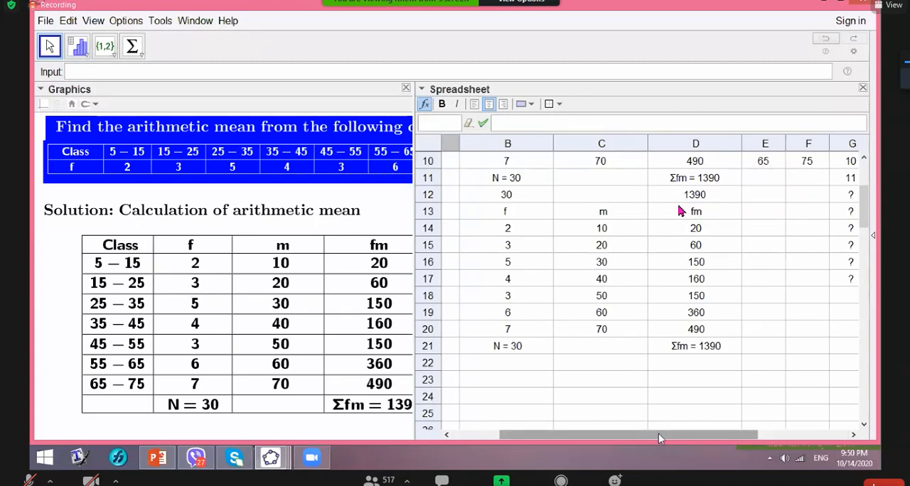
pyautogui.moveTo(658, 434); pyautogui.dragTo(611, 435)
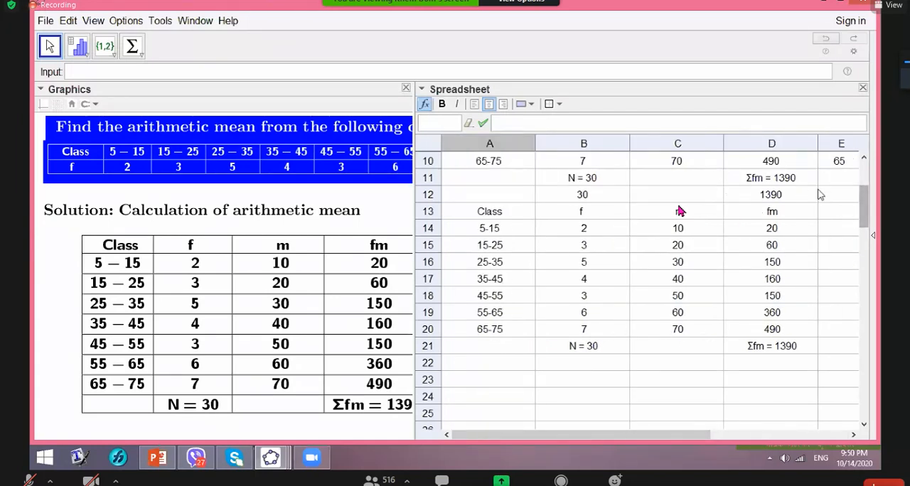
pyautogui.moveTo(864, 210); pyautogui.dragTo(865, 183)
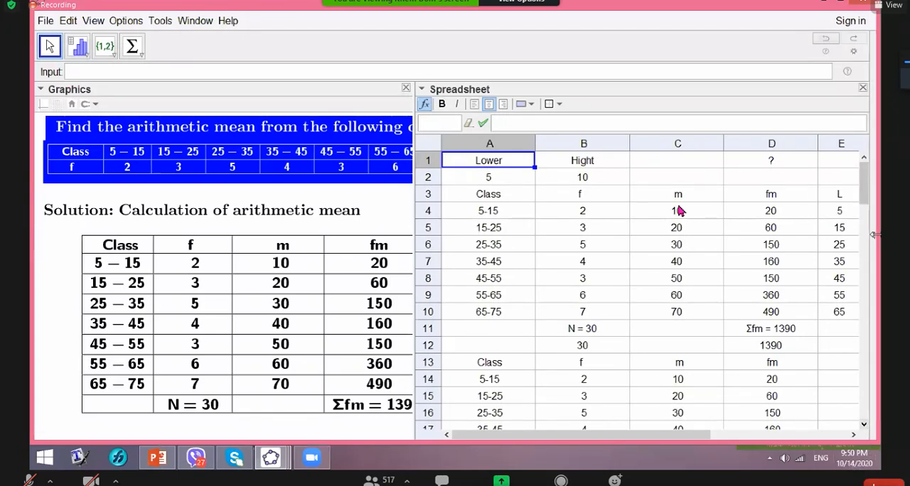
pyautogui.moveTo(863, 194); pyautogui.dragTo(864, 367)
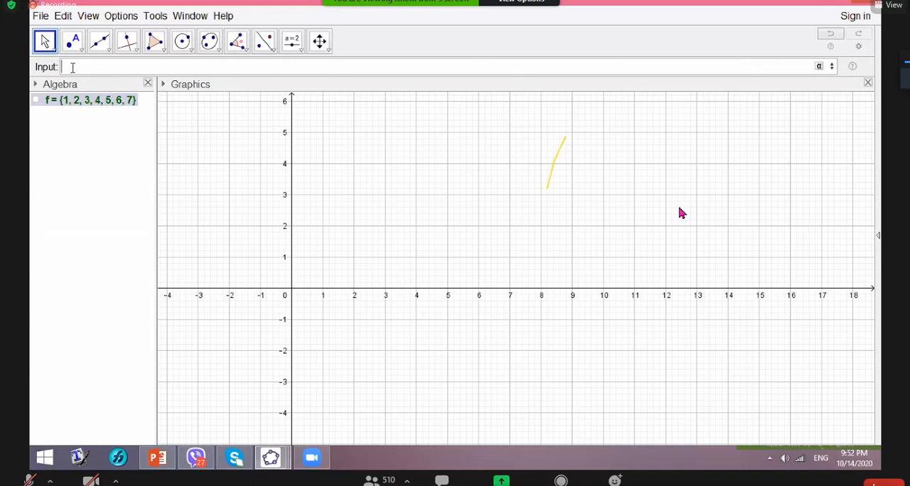
# - Extract the first element of list f as a number with Element(f, 1)
pyautogui.write('Elem')
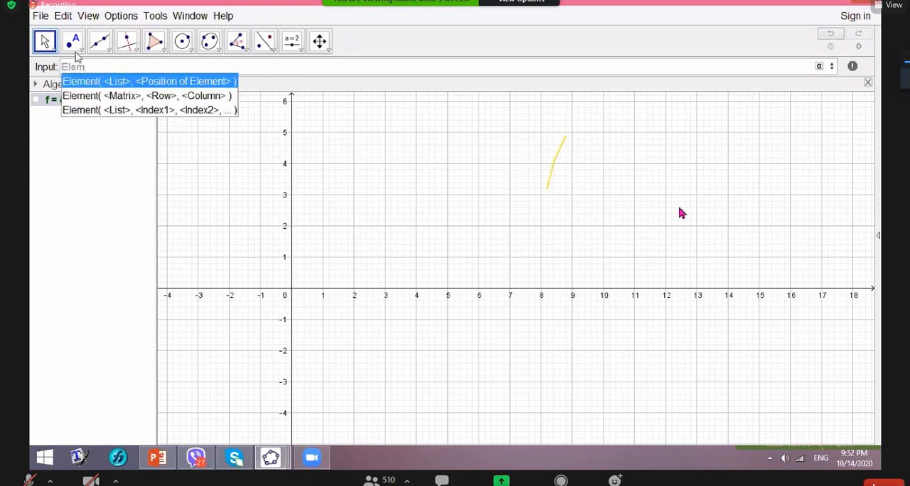
pyautogui.click(100, 81)
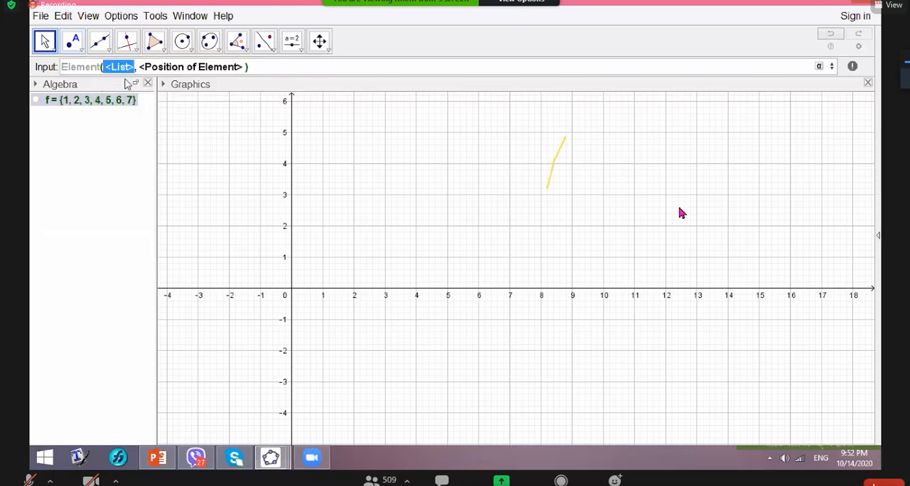
pyautogui.write('f')
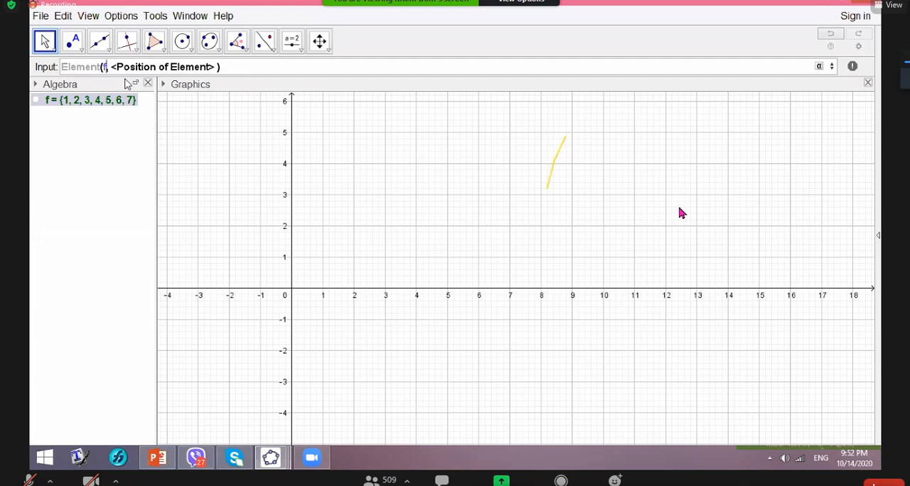
pyautogui.press('Tab')
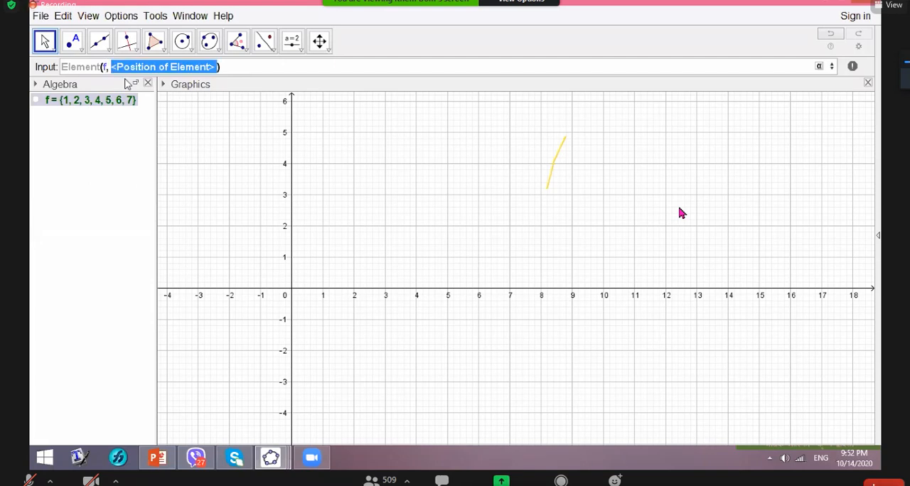
pyautogui.write('1')
pyautogui.moveTo(131, 67); pyautogui.dragTo(61, 67)
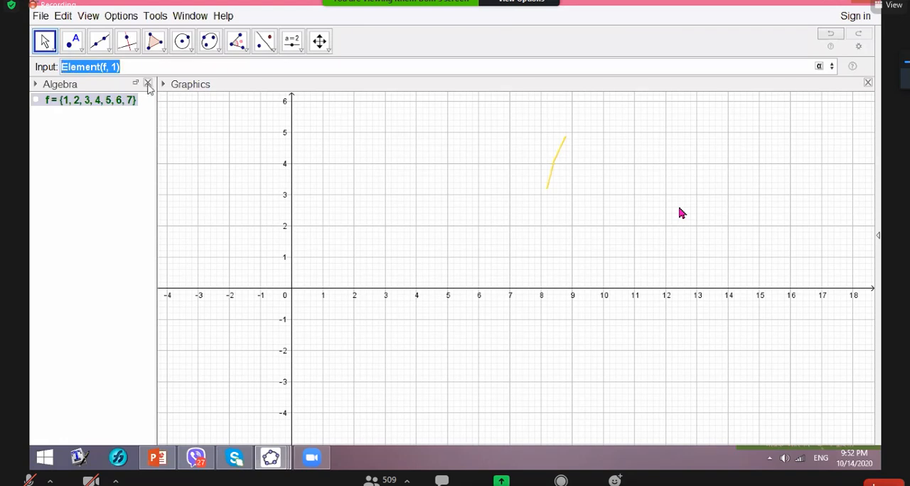
pyautogui.hotkey('ctrl', 'c')
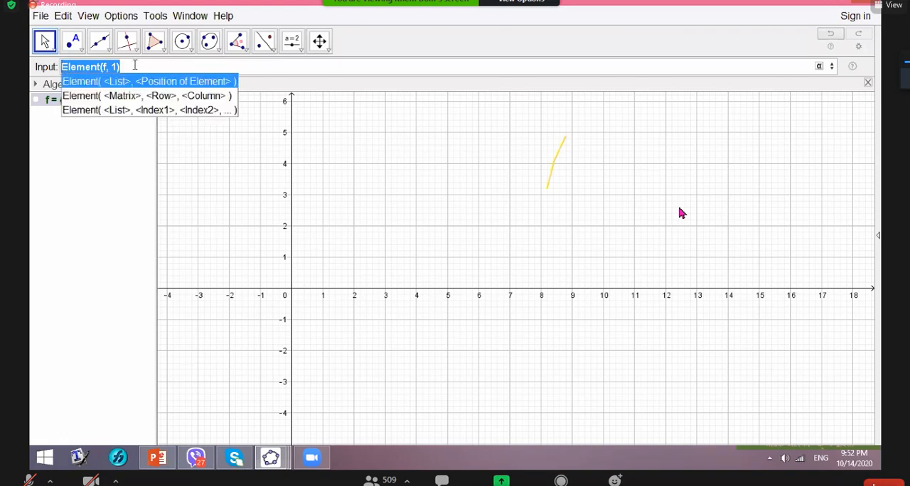
pyautogui.click(134, 65)
pyautogui.press('Return')
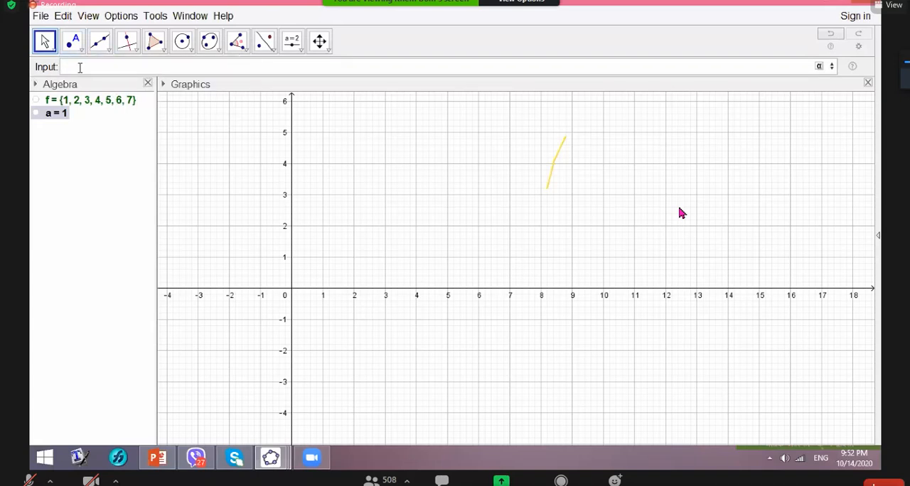
pyautogui.press('Up')
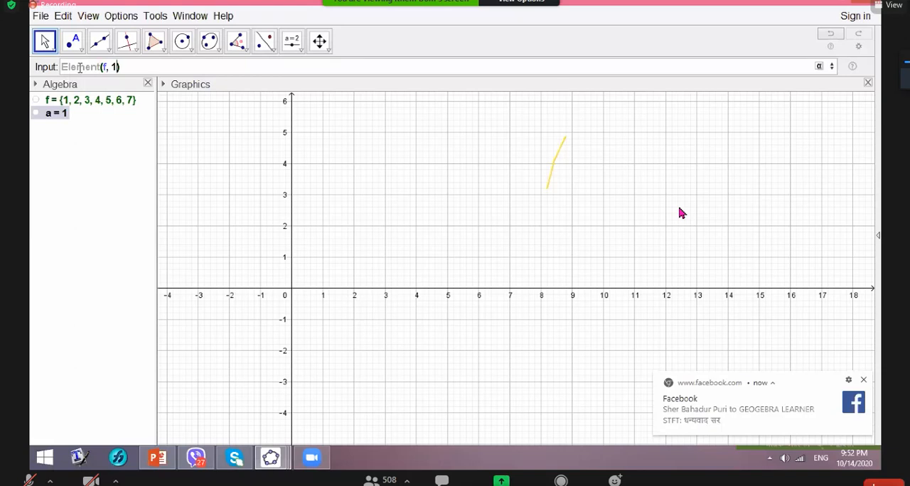
pyautogui.press('Return')
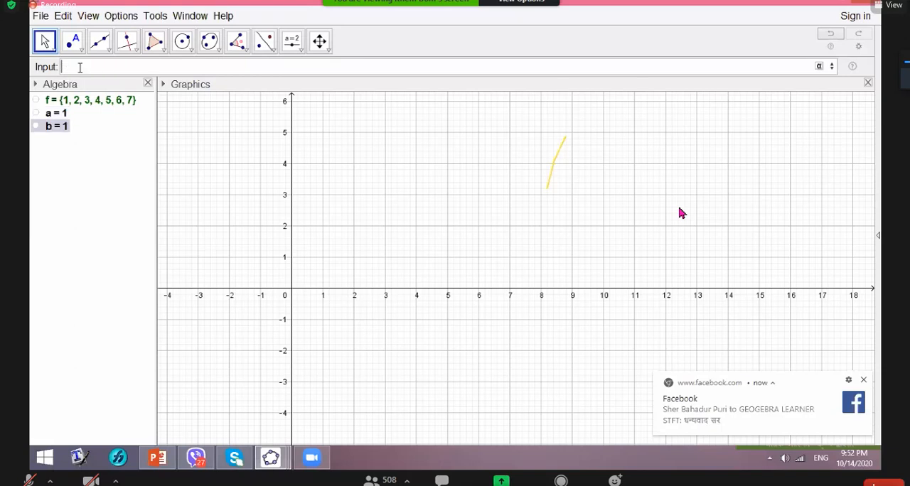
pyautogui.rightClick(54, 128)
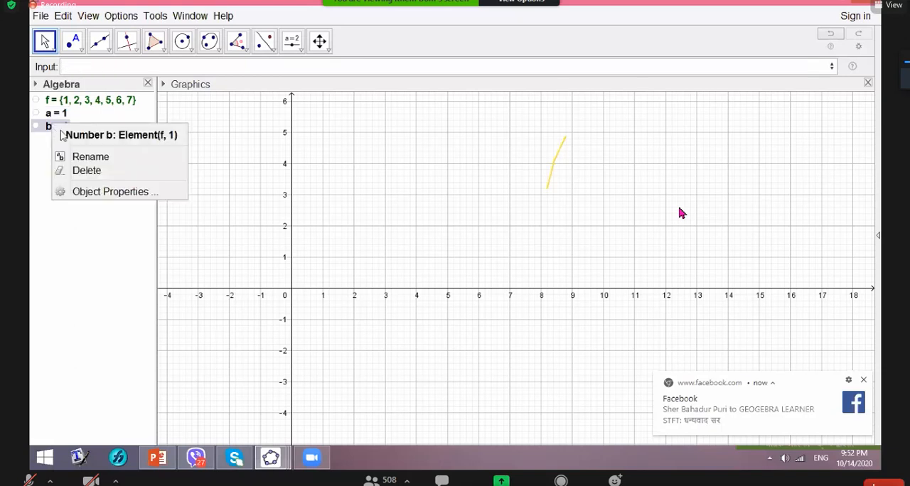
pyautogui.click(79, 170)
# - Extract the second and third elements of list f with Element(f, 2) and Element(f, 3)
pyautogui.press('Up')
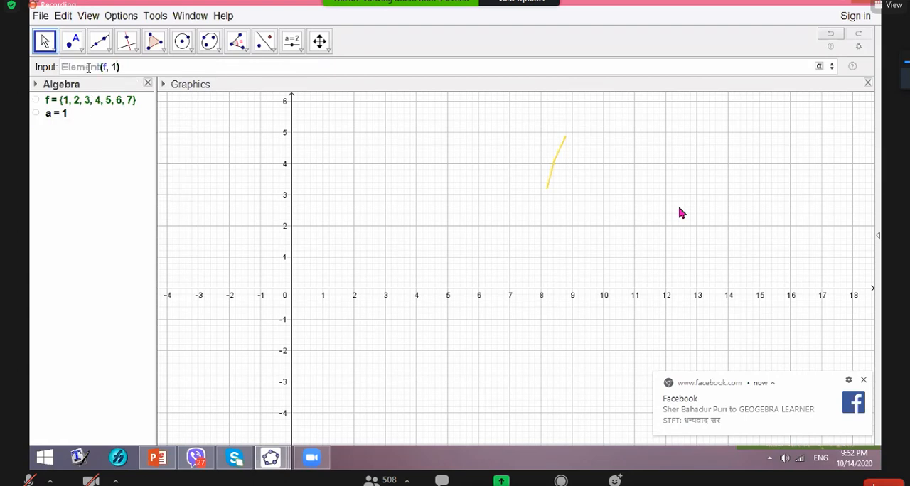
pyautogui.press('Left')
pyautogui.press('BackSpace')
pyautogui.write('2')
pyautogui.press('Return')
pyautogui.press('Up')
pyautogui.press('Up')
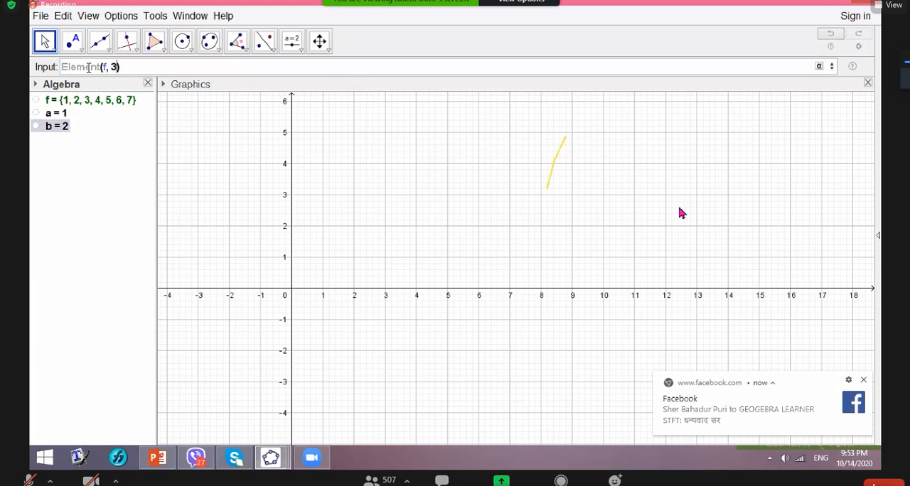
pyautogui.press('Return')
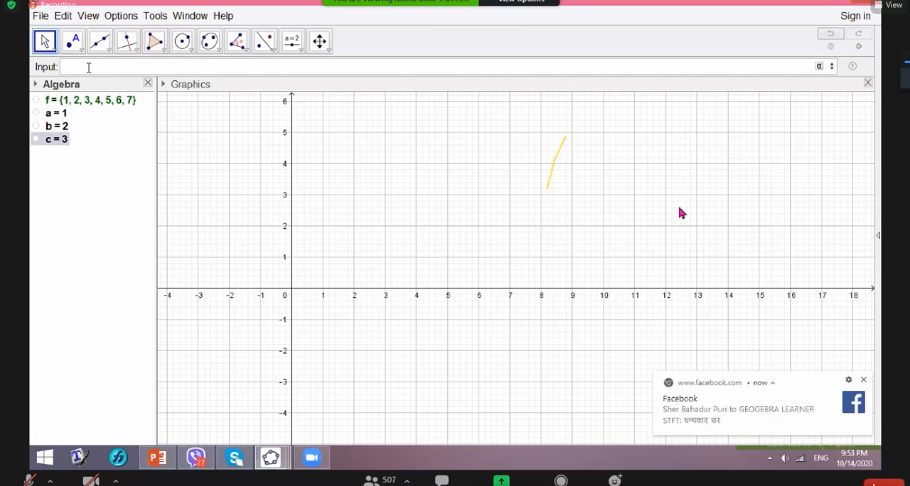
# - Extract the fourth element of list f with Element(f, 4)
pyautogui.press('Up')
pyautogui.press('Up')
pyautogui.press('Up')
pyautogui.press('Left')
pyautogui.press('BackSpace')
pyautogui.write('4')
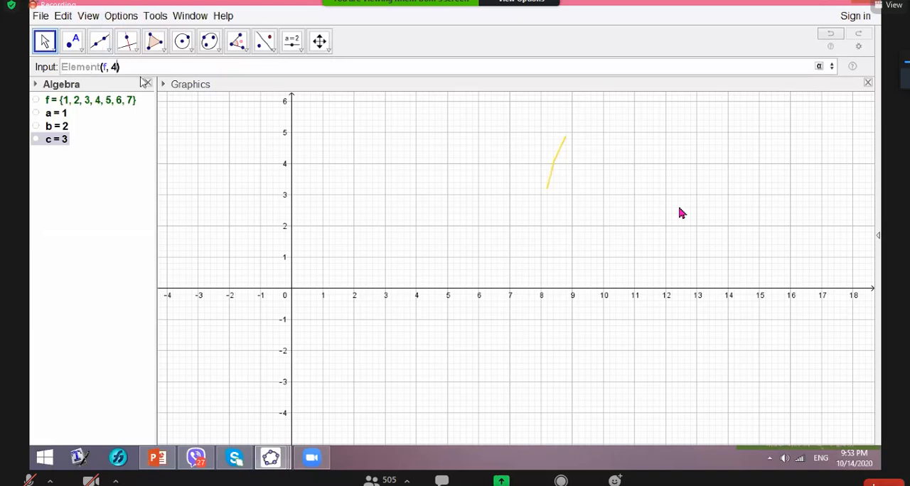
pyautogui.press('Return')
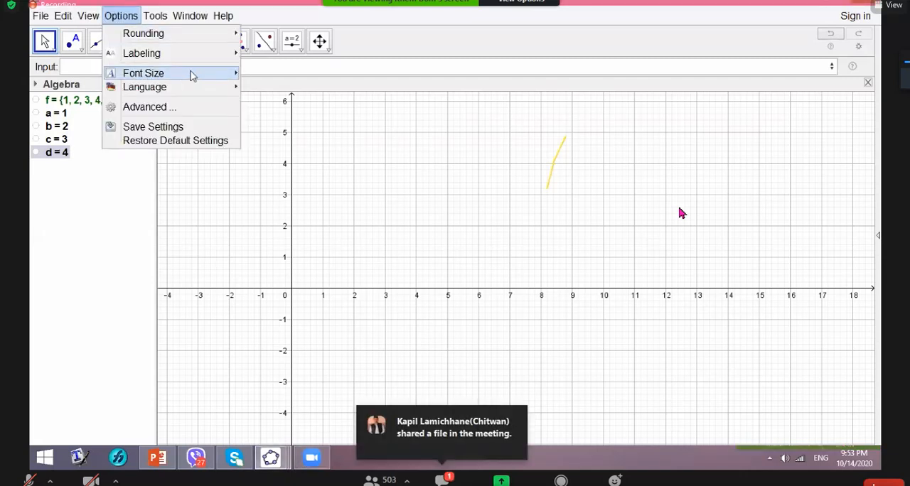
# - Set the application's font size to 20 pt
pyautogui.moveTo(223, 90)
pyautogui.moveTo(223, 75)
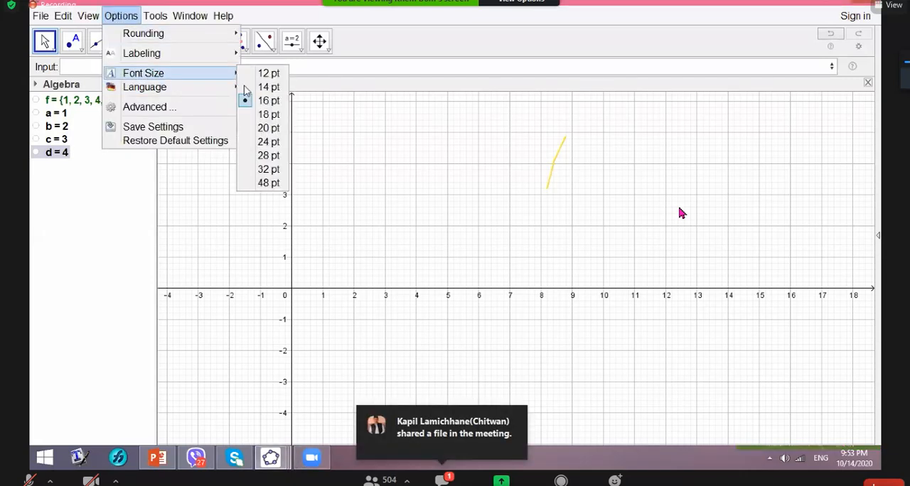
pyautogui.click(246, 128)
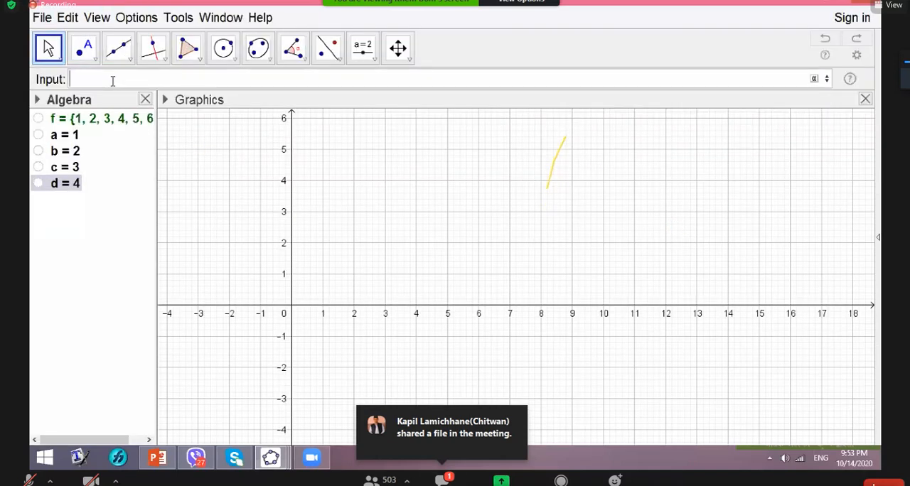
# - Extract the fifth, sixth and seventh elements of list f and widen the Algebra view to fit the whole list
pyautogui.hotkey('ctrl', 'v')
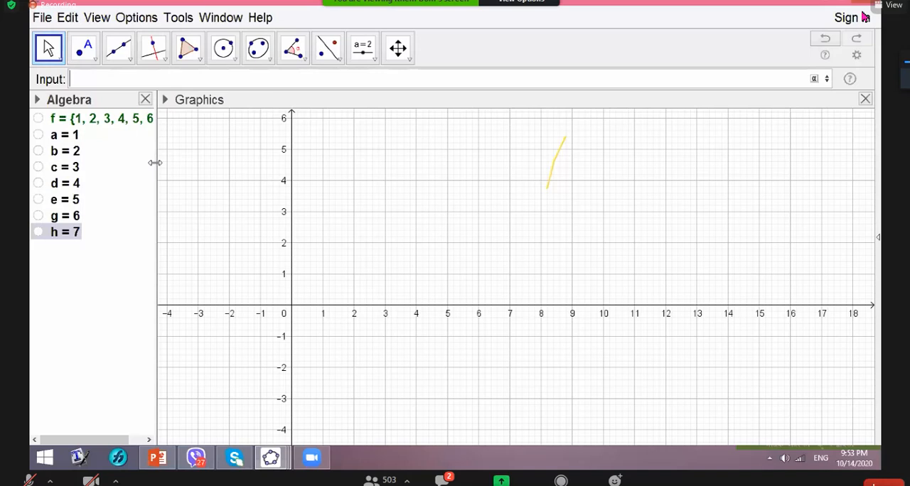
pyautogui.moveTo(155, 163); pyautogui.dragTo(178, 163)
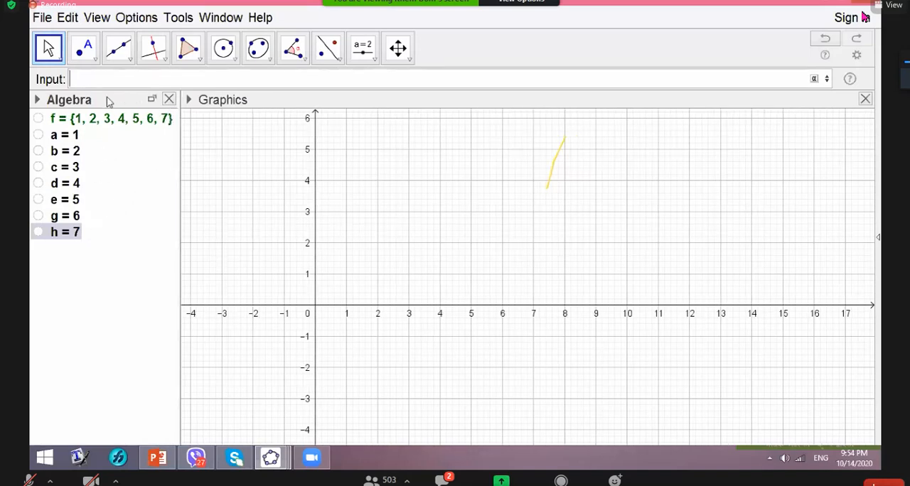
# - Show the spreadsheet beside the graphics and widen it until columns A to J fit
pyautogui.click(107, 21)
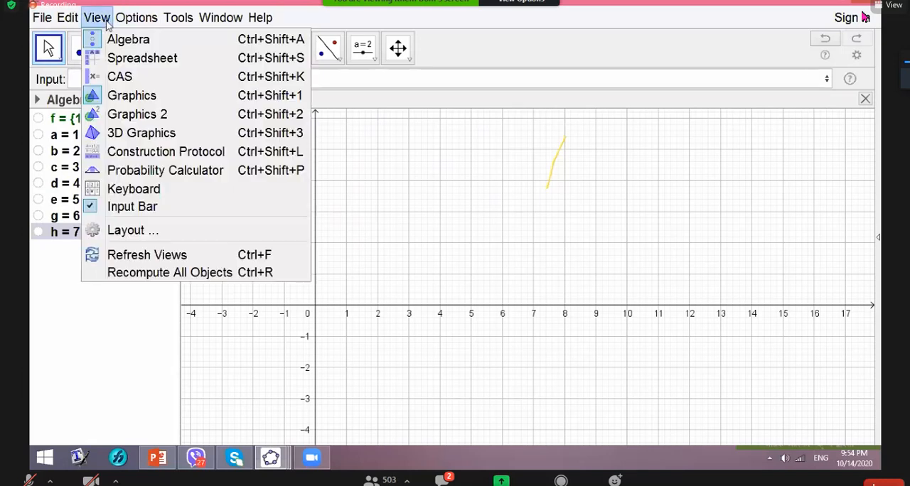
pyautogui.click(130, 62)
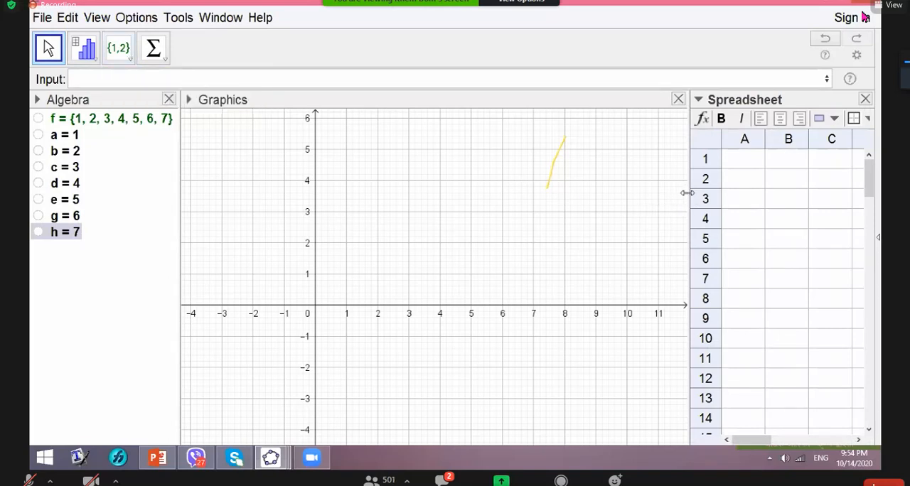
pyautogui.moveTo(683, 193); pyautogui.dragTo(287, 205)
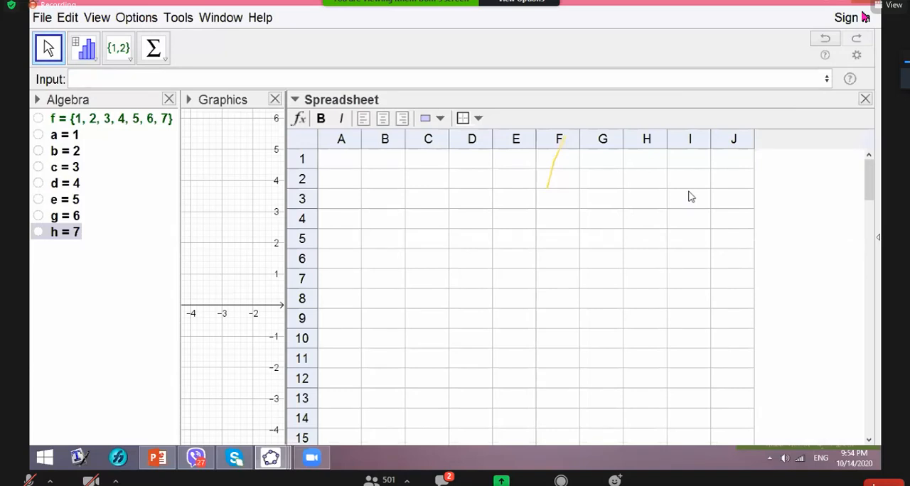
# - Enter the text heading "lower" in cell A1
pyautogui.click(322, 160)
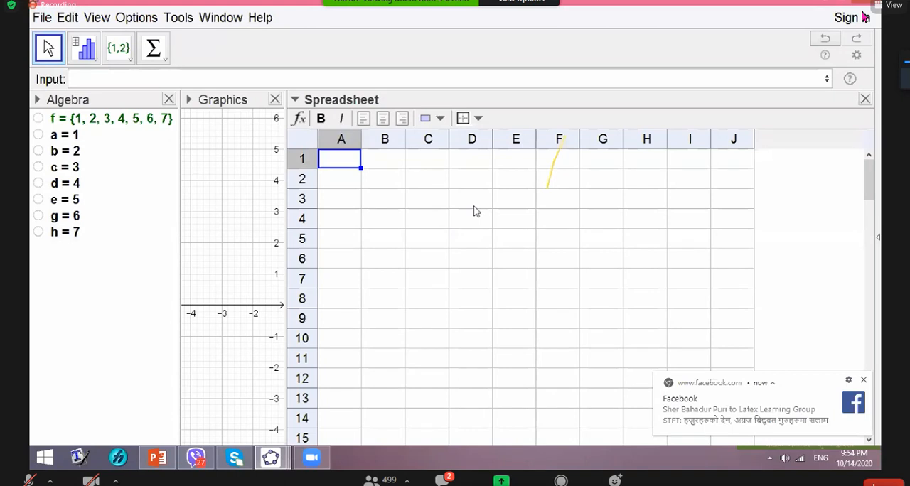
pyautogui.write('"lowe')
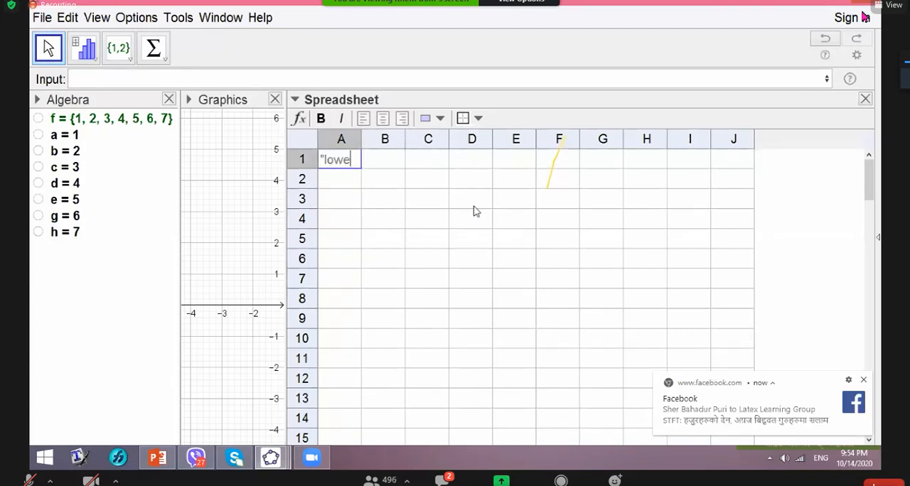
pyautogui.write('r"')
pyautogui.press('Tab')
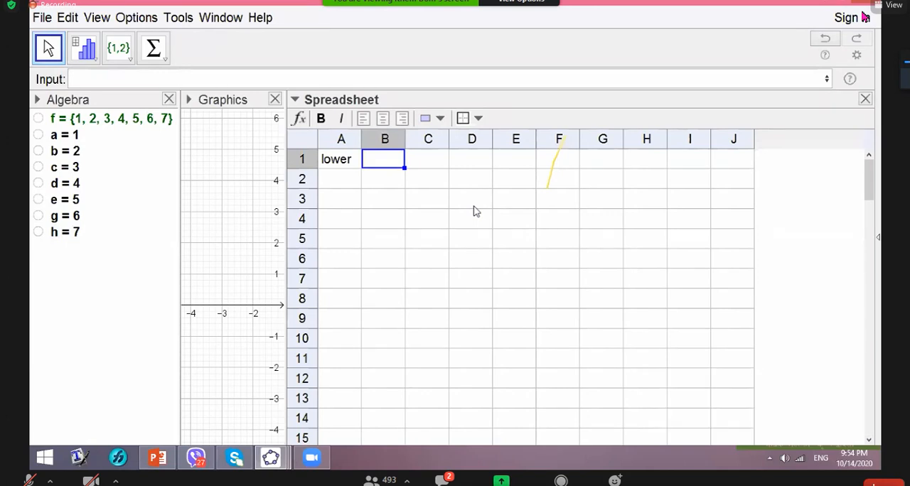
# - Enter the text heading "Hight" in cell B1
pyautogui.write('"')
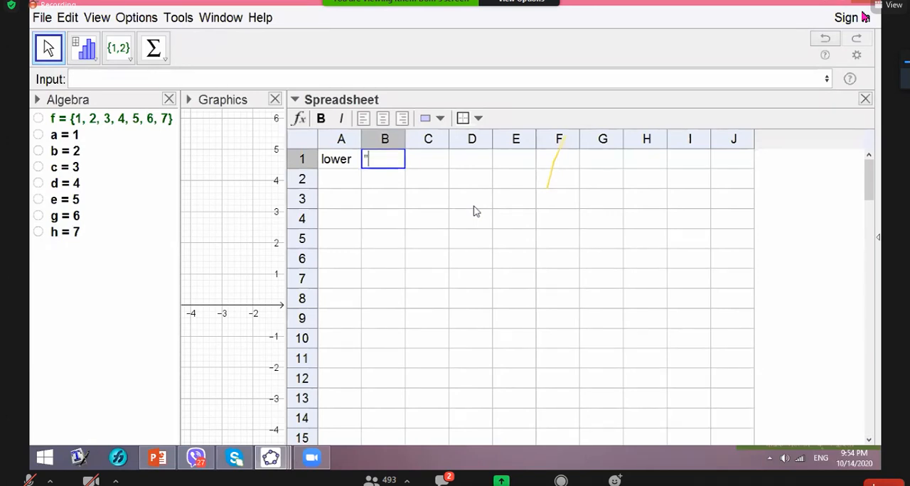
pyautogui.write('hig')
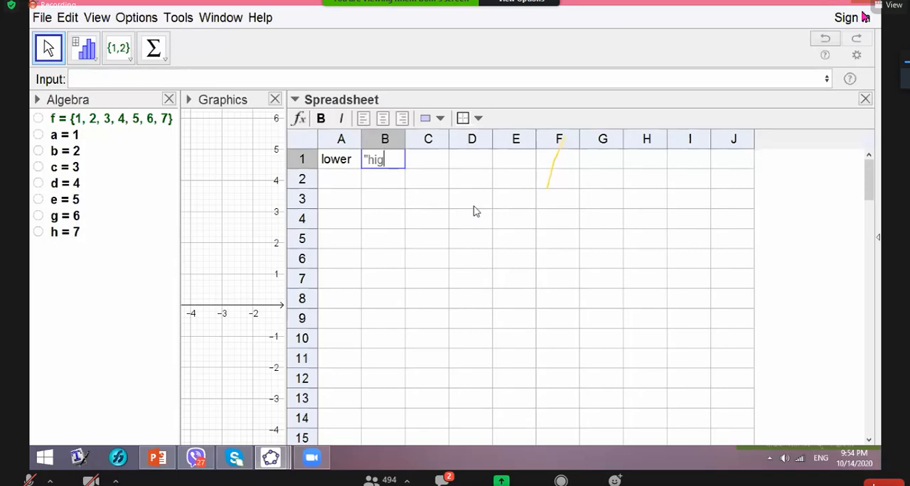
pyautogui.write('ht')
pyautogui.press('Left')
pyautogui.press('Left')
pyautogui.press('Left')
pyautogui.press('Left')
pyautogui.press('BackSpace')
pyautogui.write('H')
pyautogui.press('Right')
pyautogui.press('Right')
pyautogui.press('Right')
pyautogui.press('Right')
pyautogui.write('"')
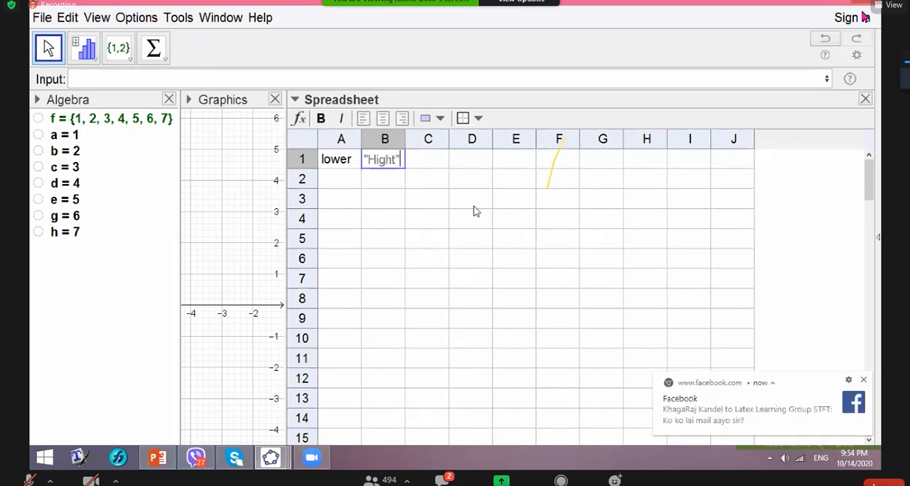
pyautogui.press('Return')
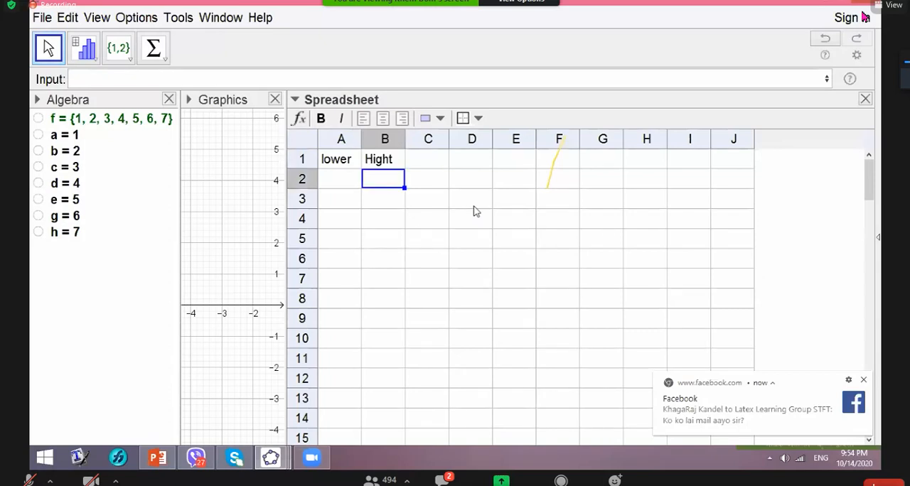
# - Enter the lower limit 0 in cell A2 and the class height 10 in cell B2
pyautogui.click(332, 182)
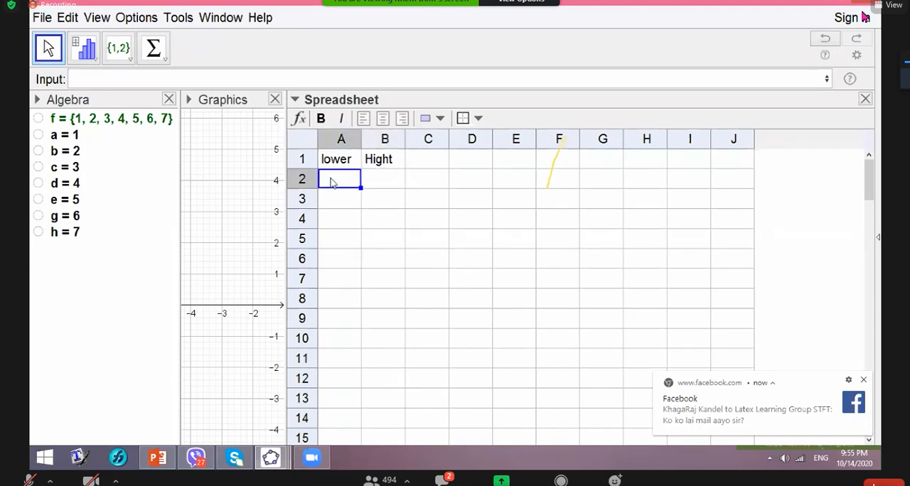
pyautogui.write('0')
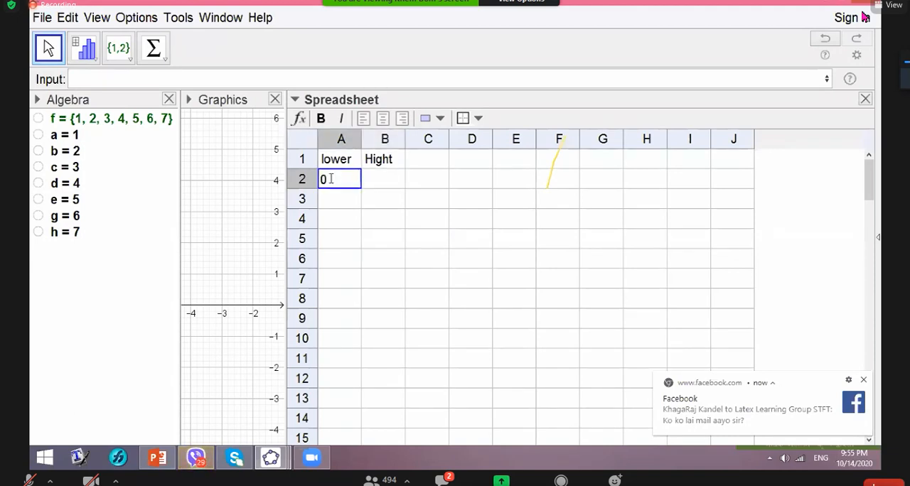
pyautogui.click(391, 187)
pyautogui.write('10')
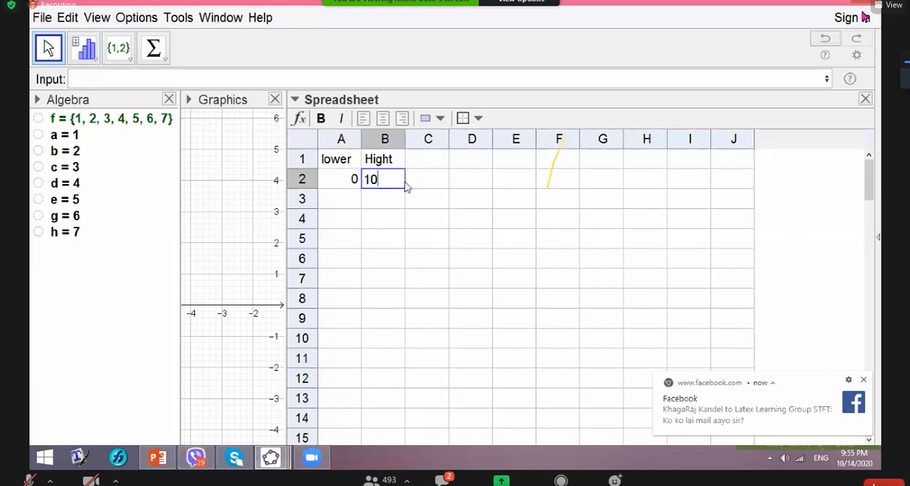
pyautogui.click(410, 183)
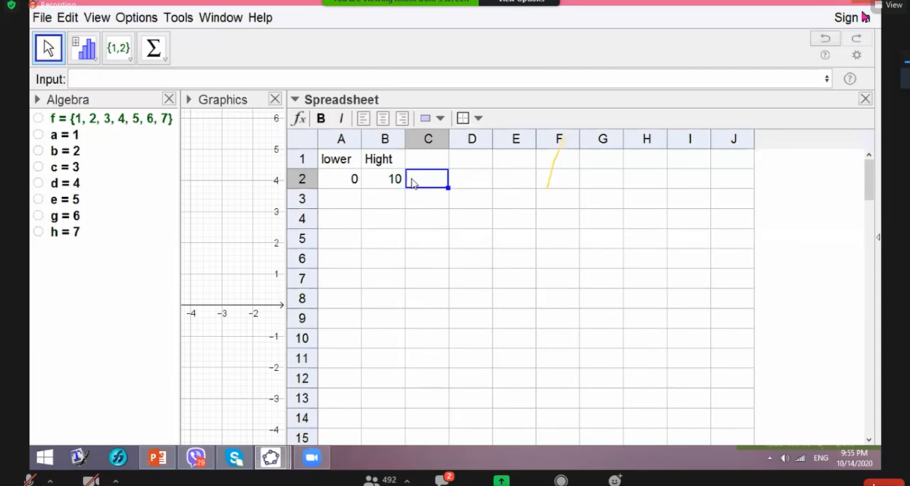
# - Enter the text headings "Class" in cell A3 and "f" in cell B3
pyautogui.press('Return')
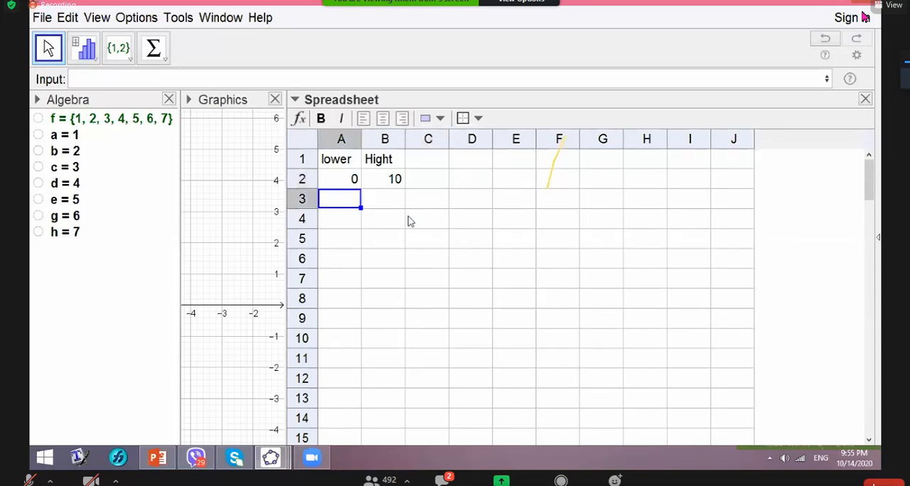
pyautogui.write('"C')
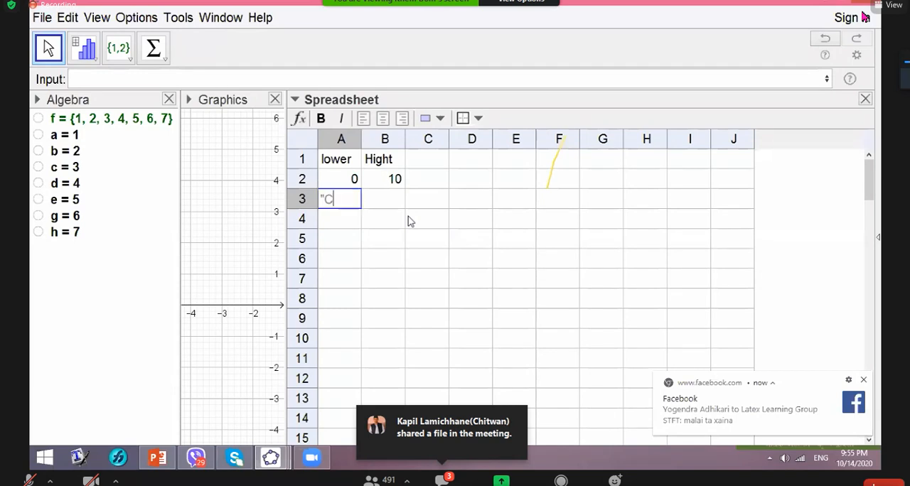
pyautogui.write('lass"')
pyautogui.press('Tab')
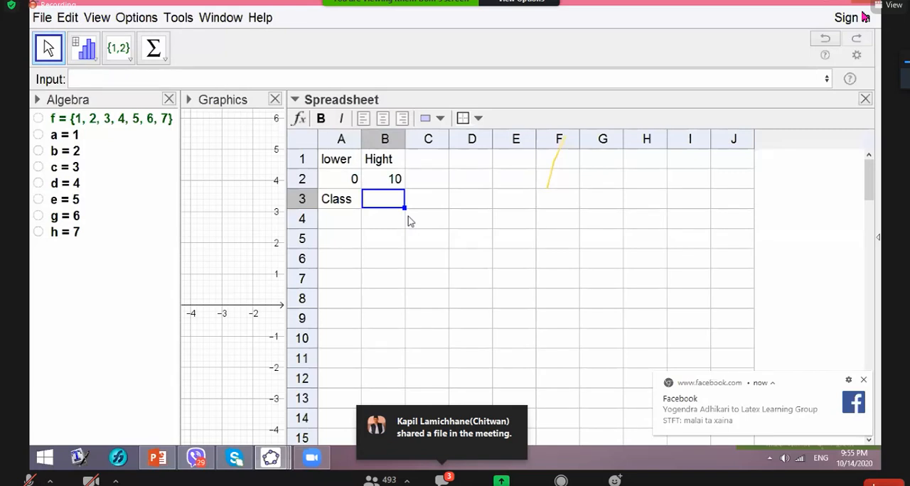
pyautogui.write('"')
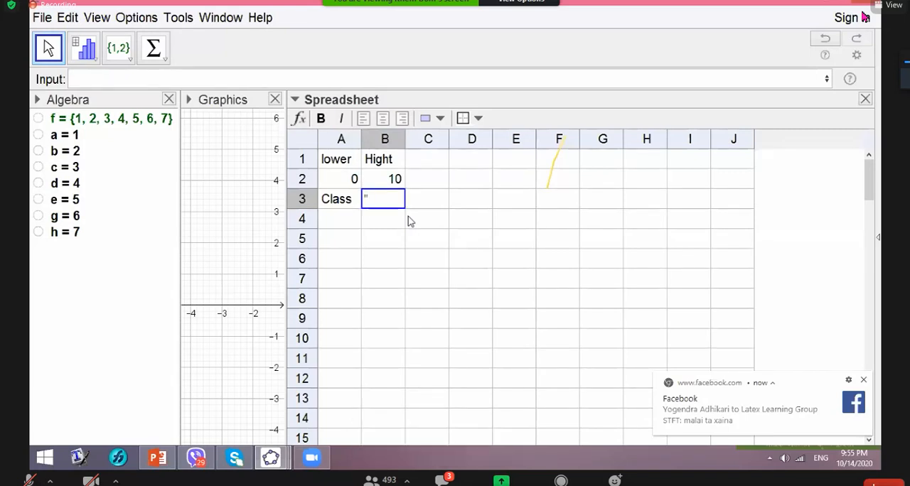
pyautogui.write('f"')
pyautogui.press('Tab')
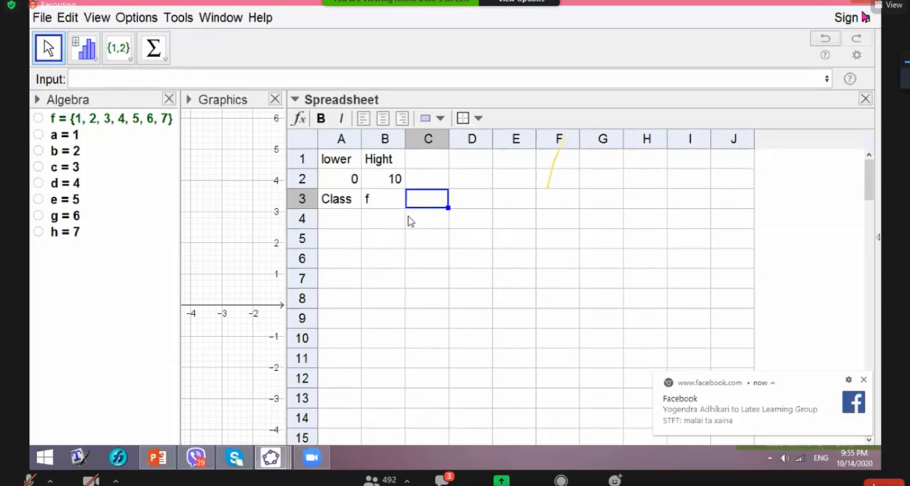
# - Enter the text headings "m" in cell C3 and "fm" in cell D3
pyautogui.write('"')
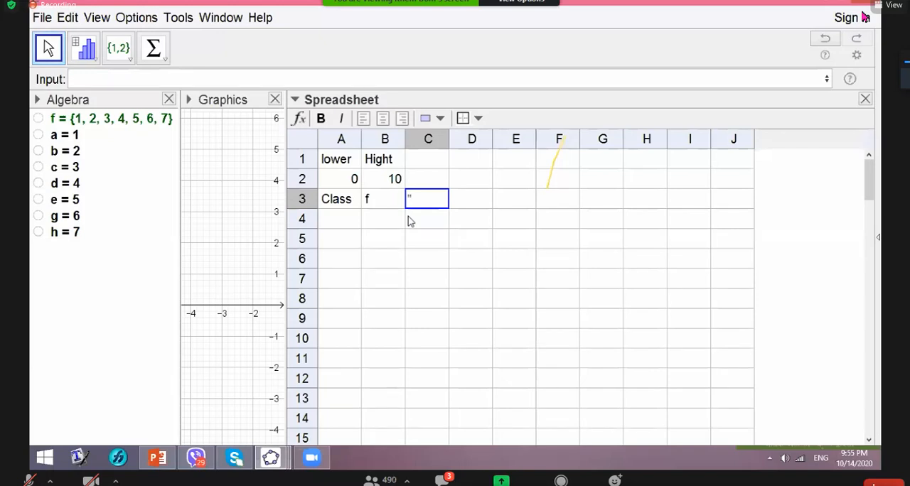
pyautogui.write('m"')
pyautogui.press('Tab')
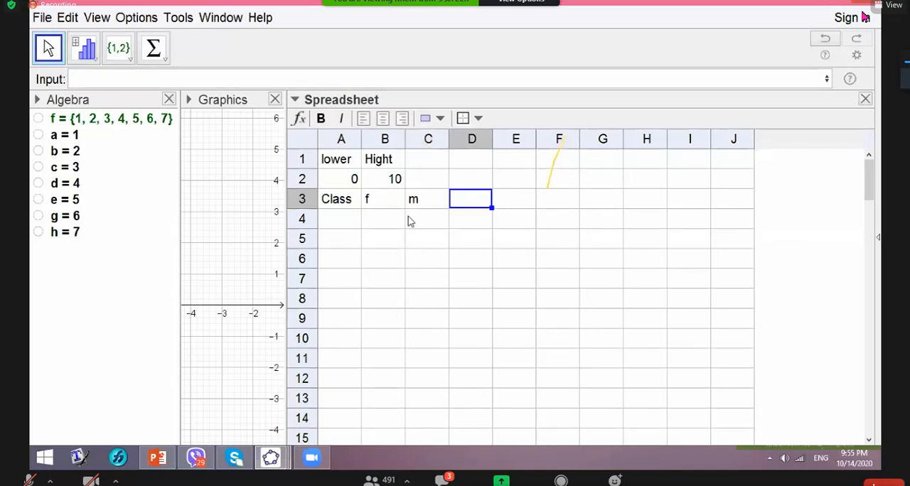
pyautogui.write('"fm"')
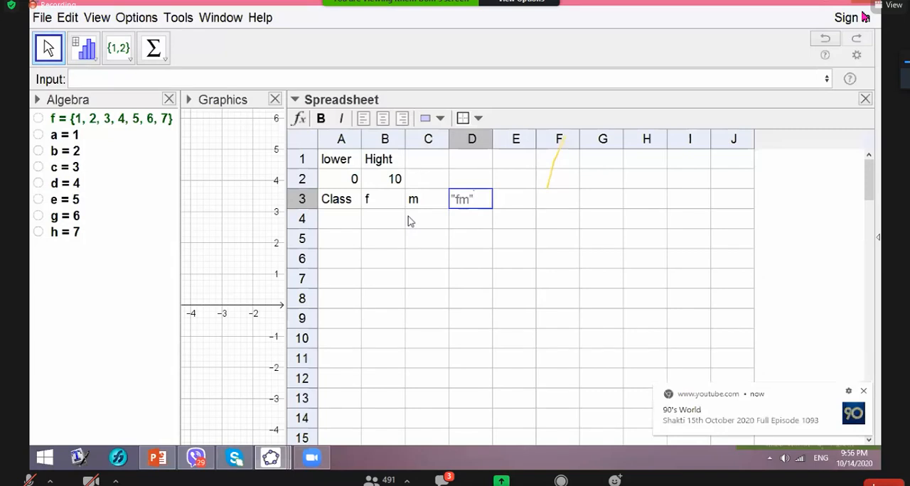
pyautogui.press('Tab')
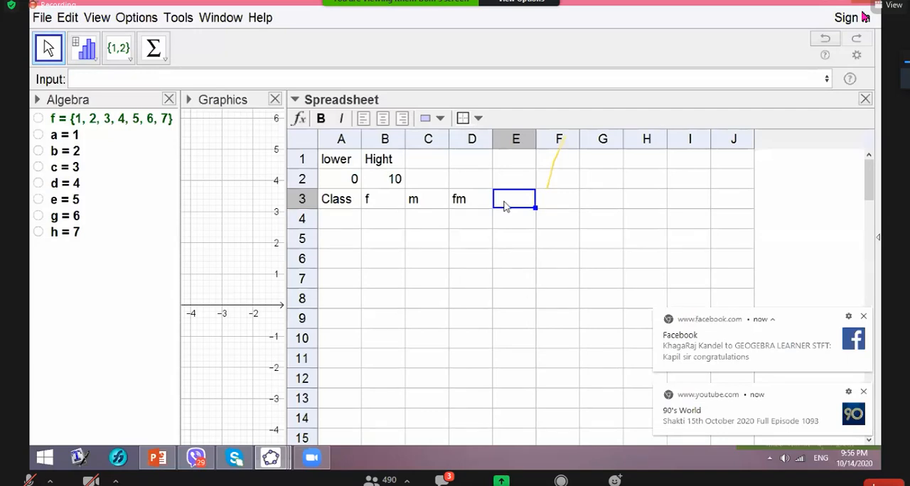
# - Enter the text headings "L" in cell E3 and "U" in cell F3 for the class limits
pyautogui.write('"L"')
pyautogui.press('Tab')
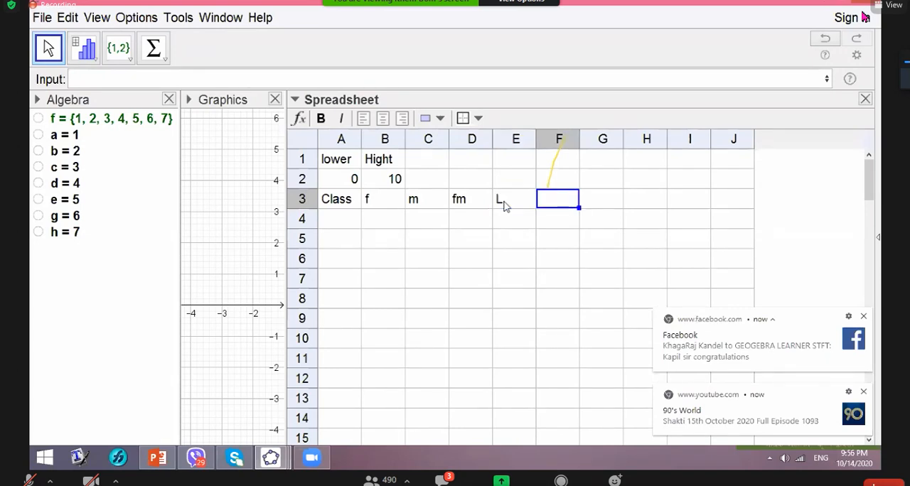
pyautogui.write('"U"')
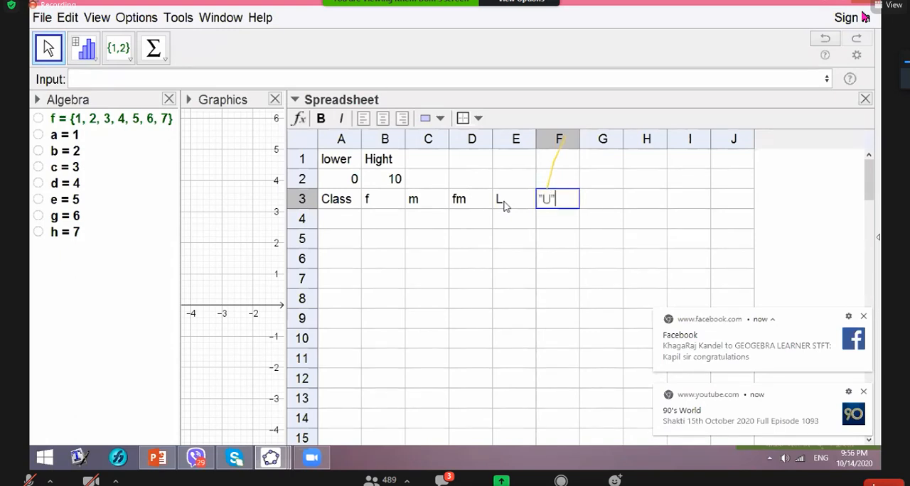
pyautogui.press('Tab')
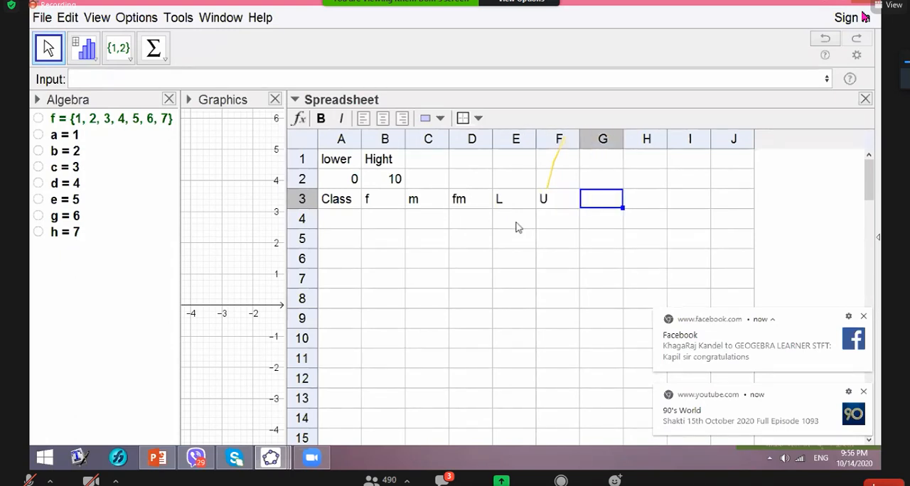
# - Link the first lower limit in cell E4 to the starting value with the formula =A2
pyautogui.click(518, 226)
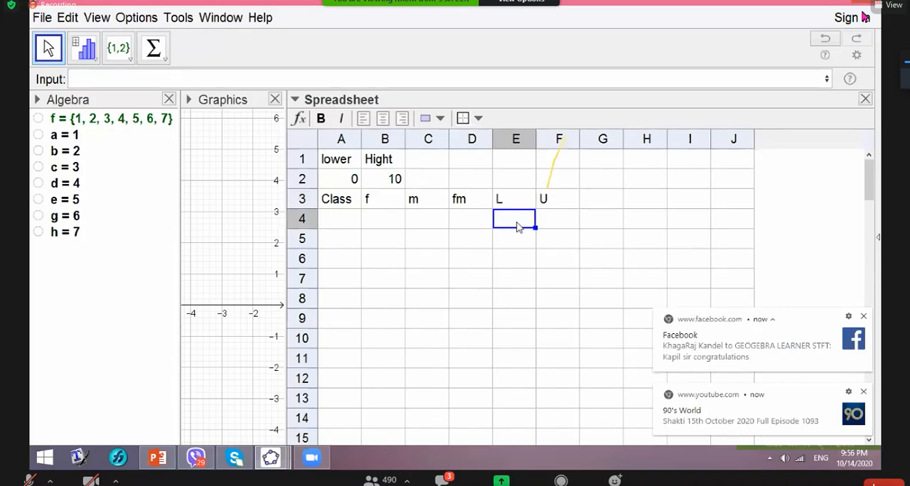
pyautogui.write('=')
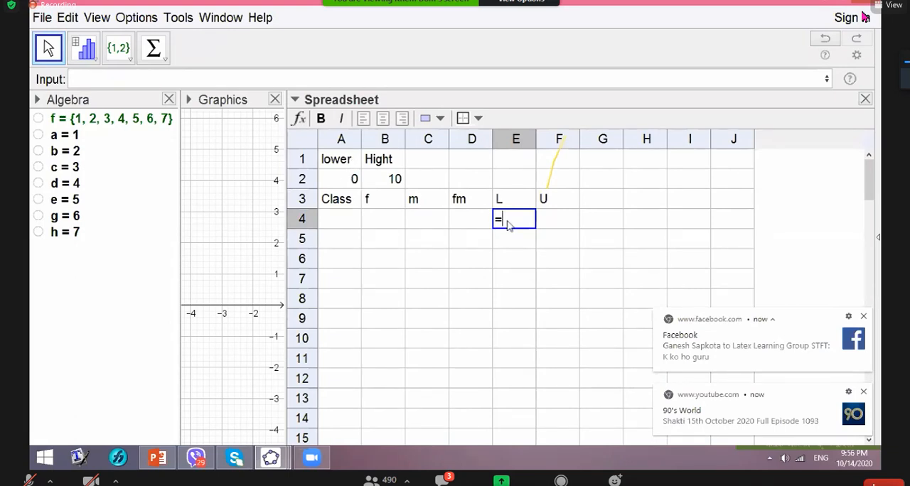
pyautogui.click(354, 183)
pyautogui.press('Return')
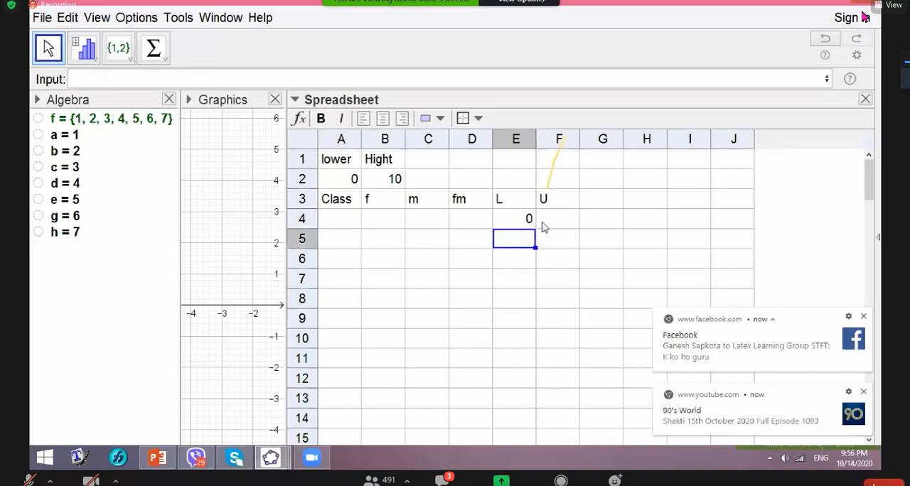
# - Calculate the first upper limit in cell F4 with the formula =E4+B2
pyautogui.click(548, 222)
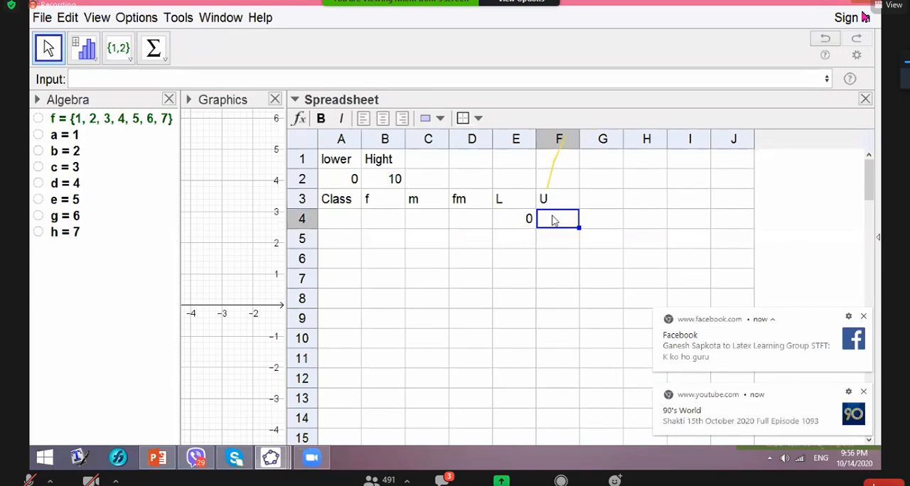
pyautogui.write('=')
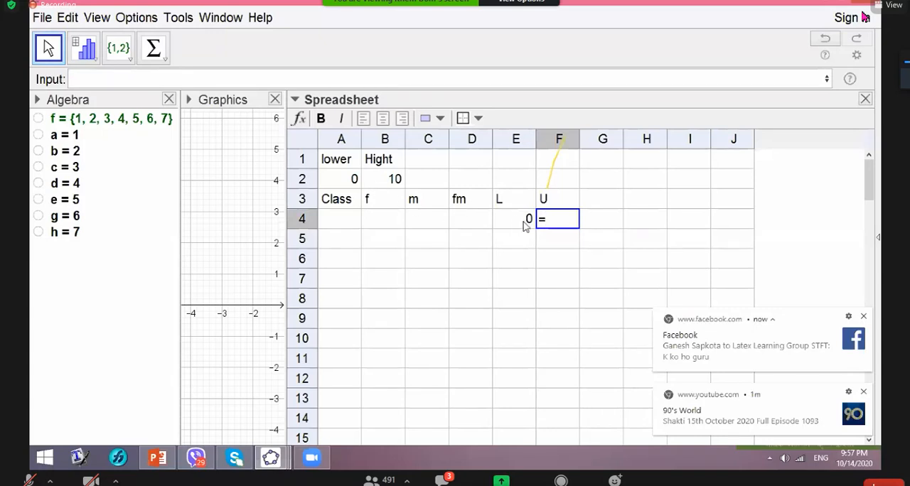
pyautogui.click(523, 224)
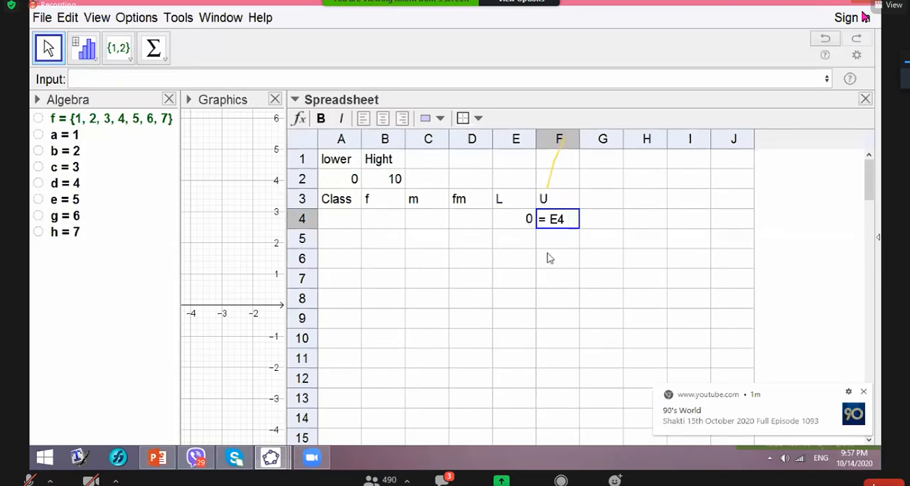
pyautogui.write('+')
pyautogui.click(388, 184)
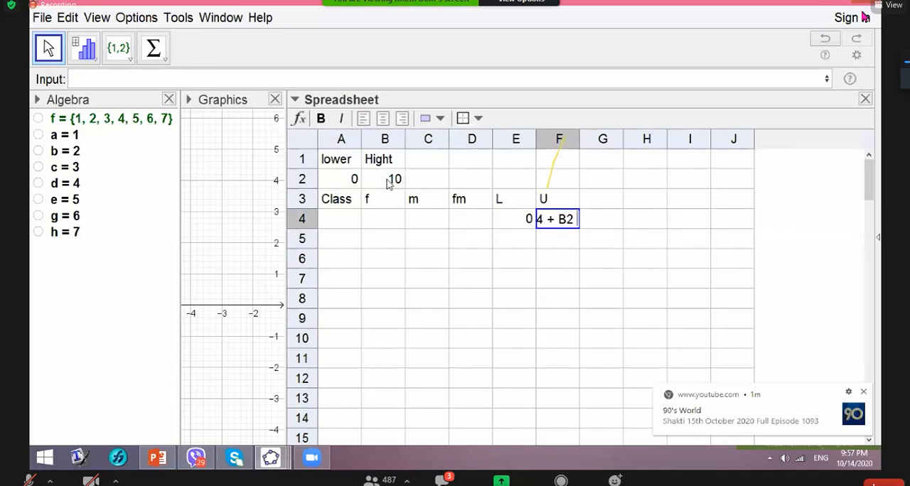
pyautogui.press('Return')
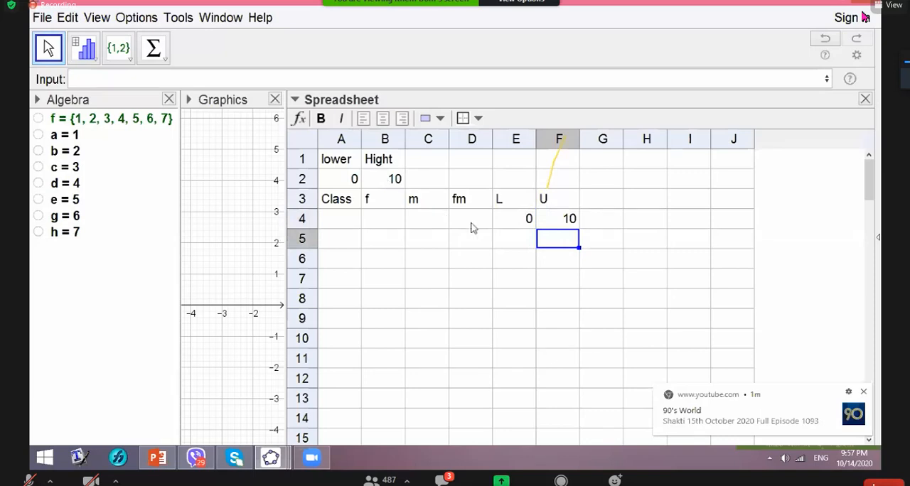
# - Set the second lower limit in cell E5 equal to the previous upper limit with =F4
pyautogui.click(520, 240)
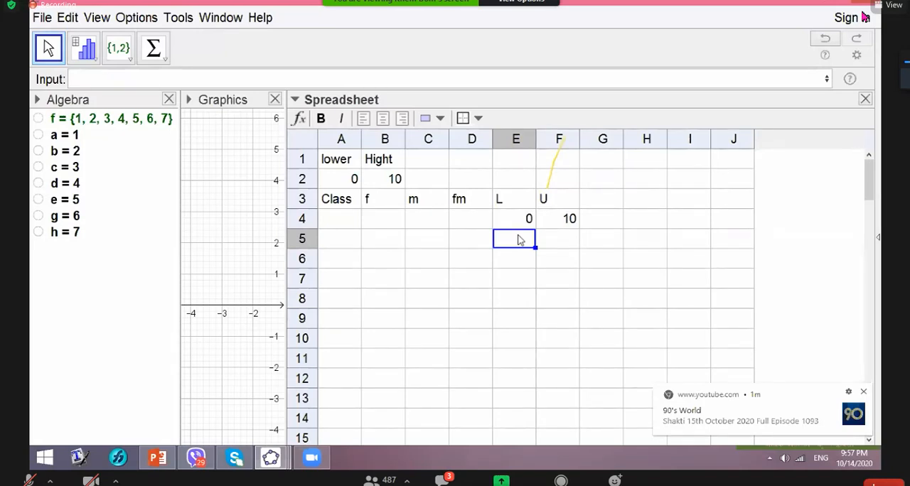
pyautogui.write('=')
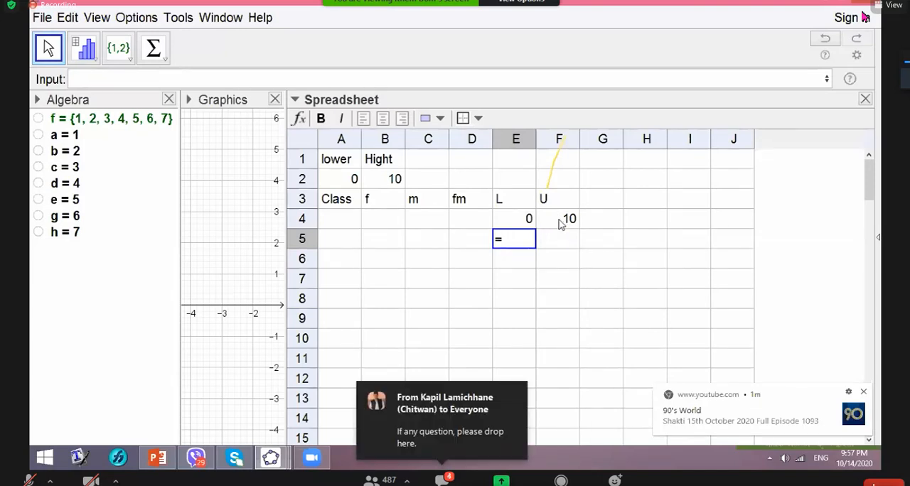
pyautogui.click(560, 223)
pyautogui.press('Return')
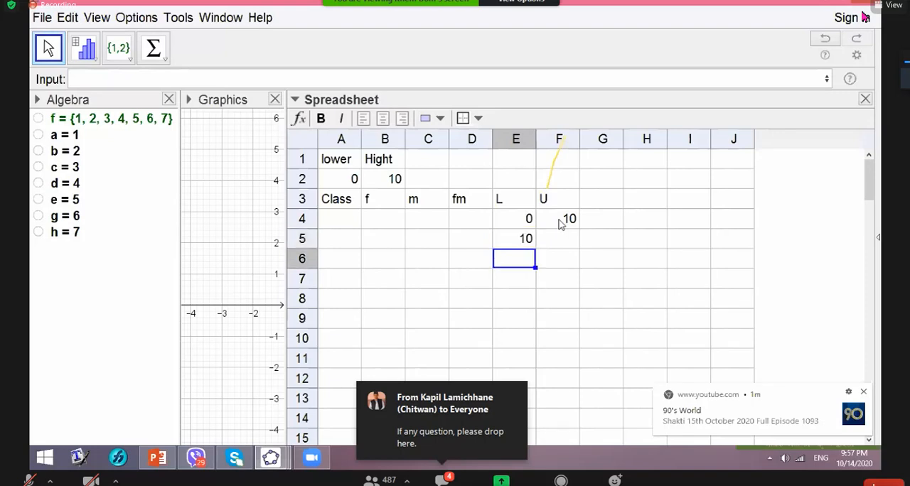
# - Calculate the second upper limit in cell F5 with the formula =E5+B2
pyautogui.press('Right')
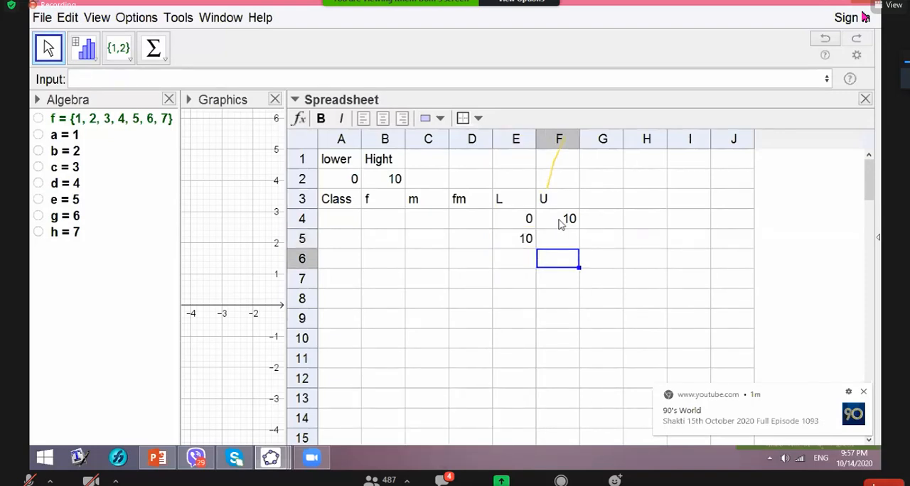
pyautogui.press('Up')
pyautogui.write('=')
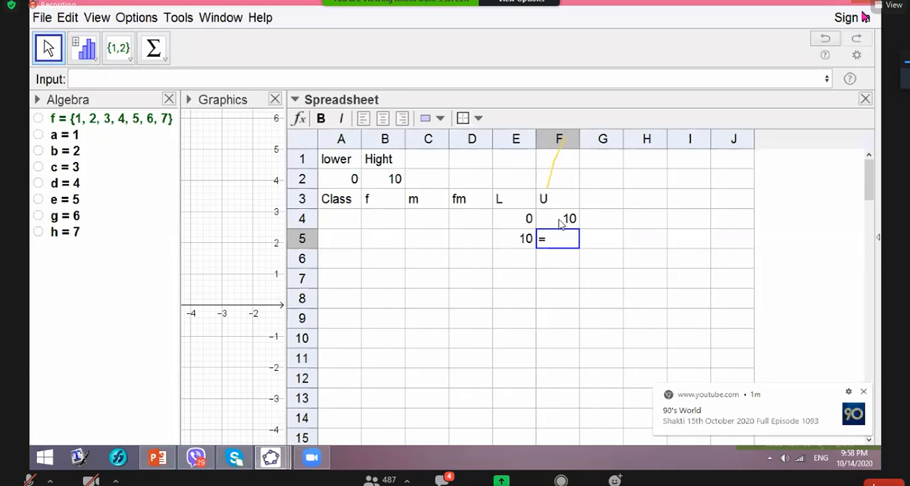
pyautogui.click(523, 241)
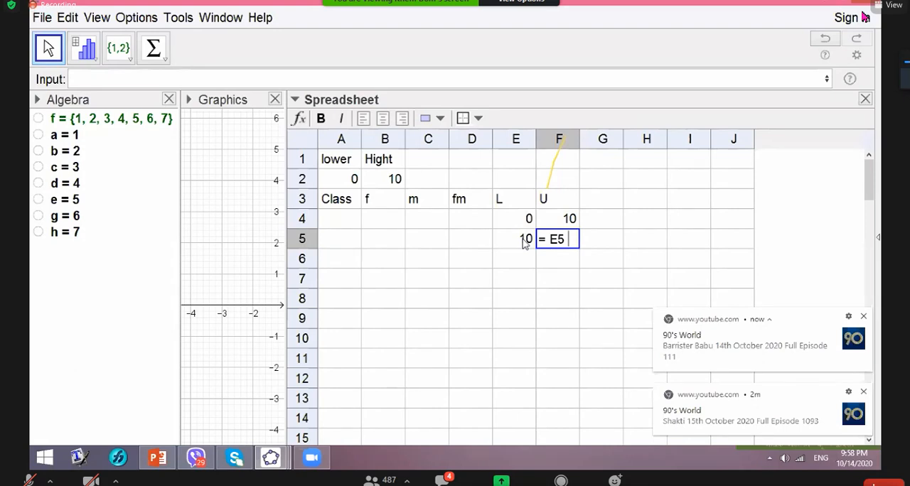
pyautogui.write('+')
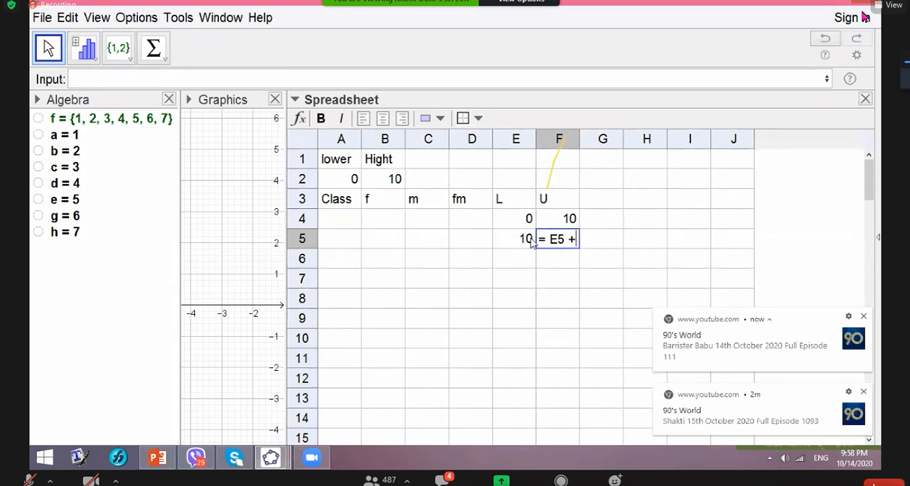
pyautogui.click(384, 182)
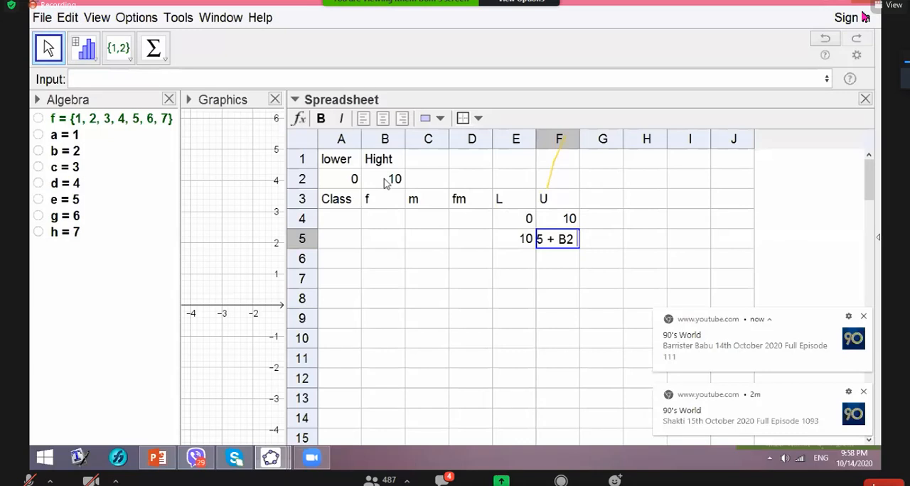
pyautogui.press('Return')
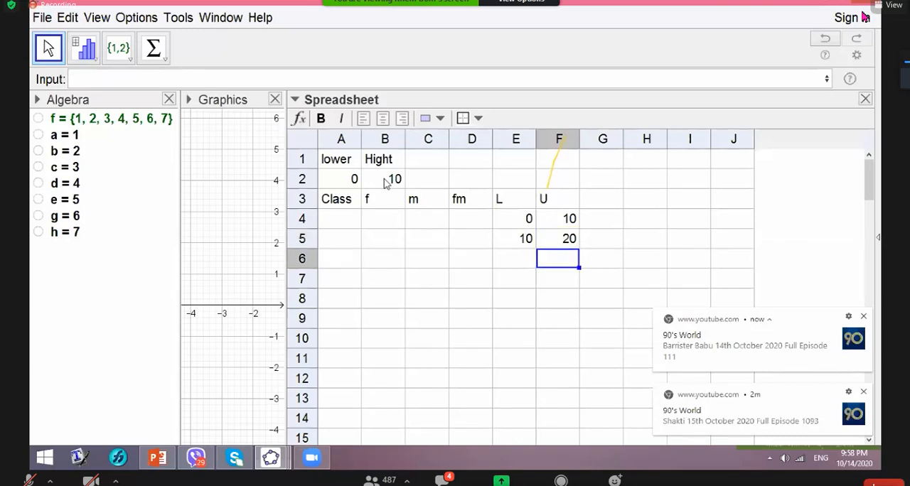
# - Set the third lower limit in cell E6 equal to the previous upper limit with =F5
pyautogui.click(516, 260)
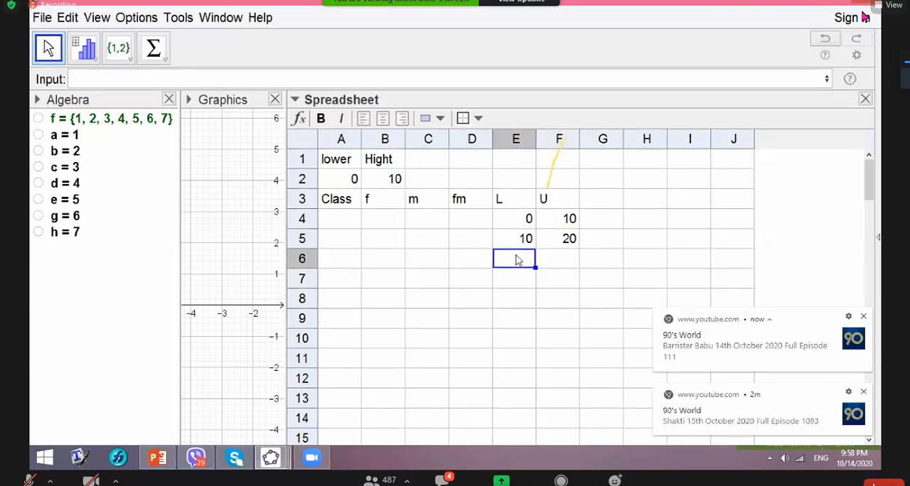
pyautogui.write('=')
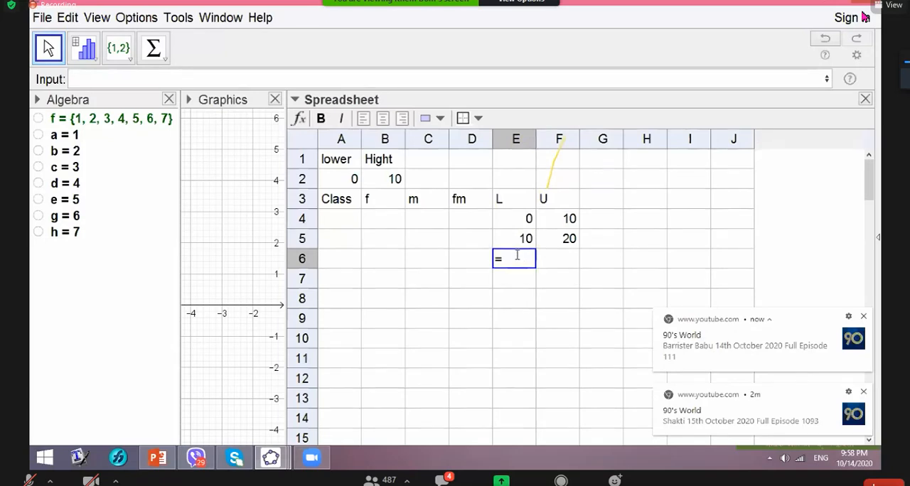
pyautogui.click(562, 244)
pyautogui.press('Return')
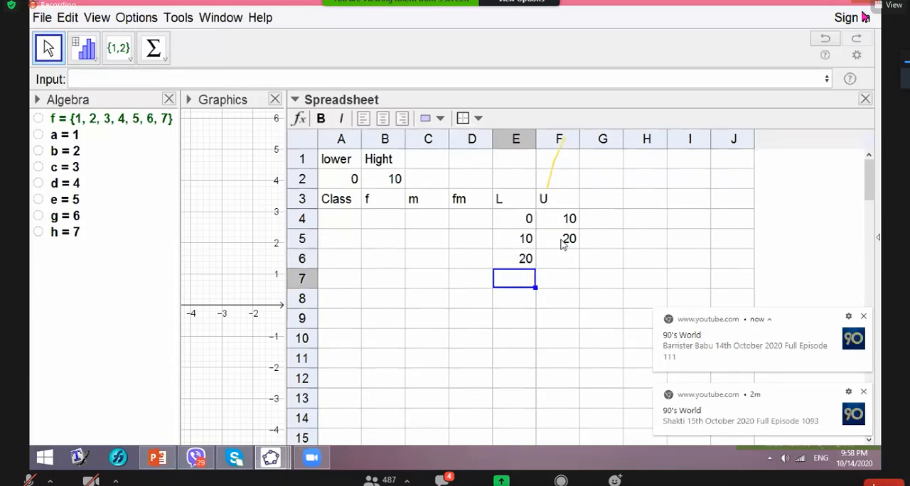
# - Calculate the third upper limit in cell F6 with the formula =E6+B2
pyautogui.press('Right')
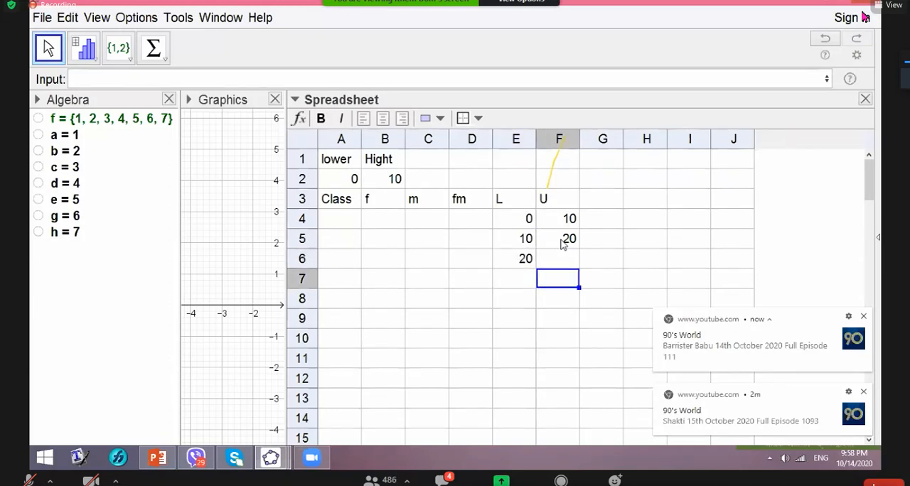
pyautogui.press('Up')
pyautogui.write('=')
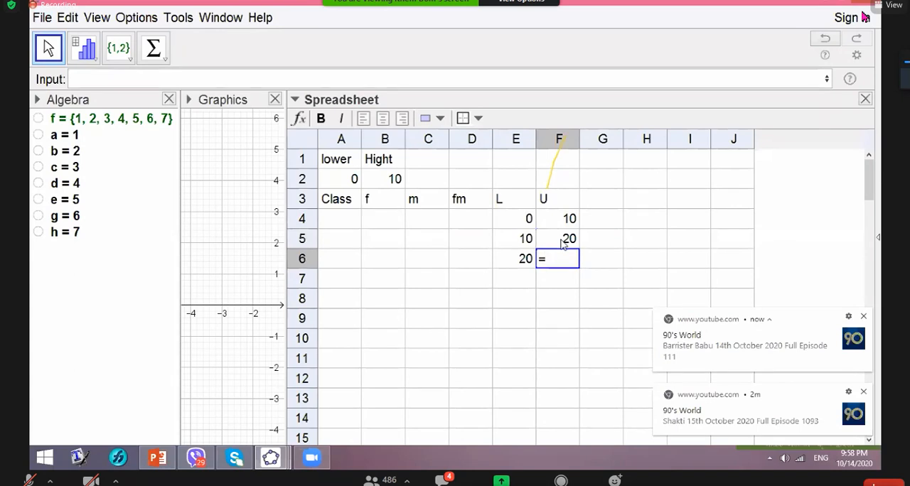
pyautogui.click(521, 262)
pyautogui.write('+')
pyautogui.click(385, 179)
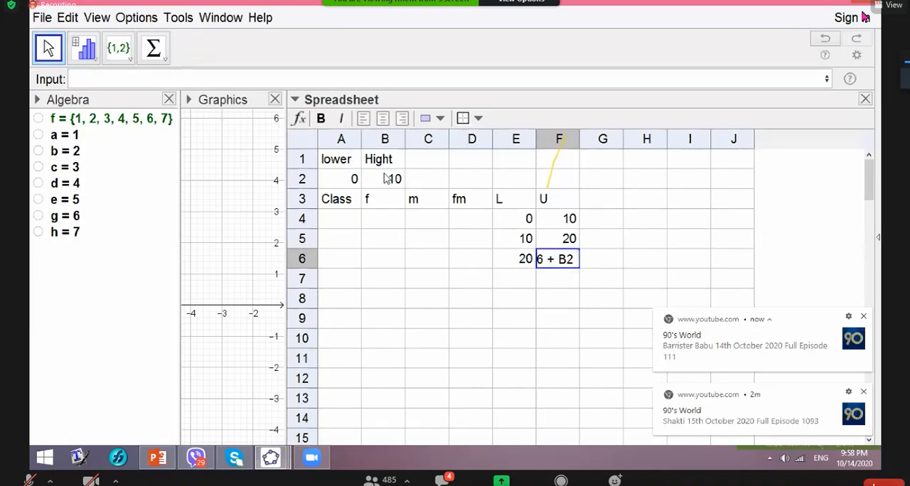
pyautogui.press('Return')
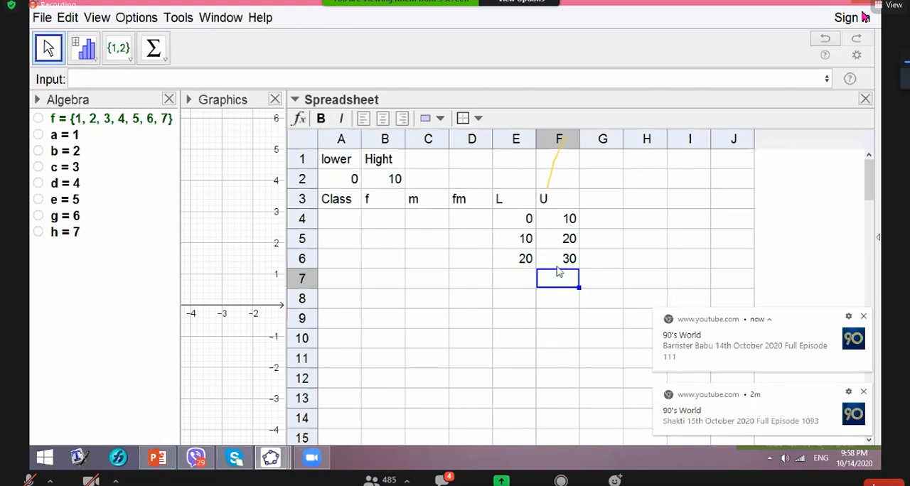
# - Set the fourth lower limit in cell E7 equal to the previous upper limit with =F6
pyautogui.click(500, 272)
pyautogui.write('=')
pyautogui.click(566, 265)
pyautogui.press('Return')
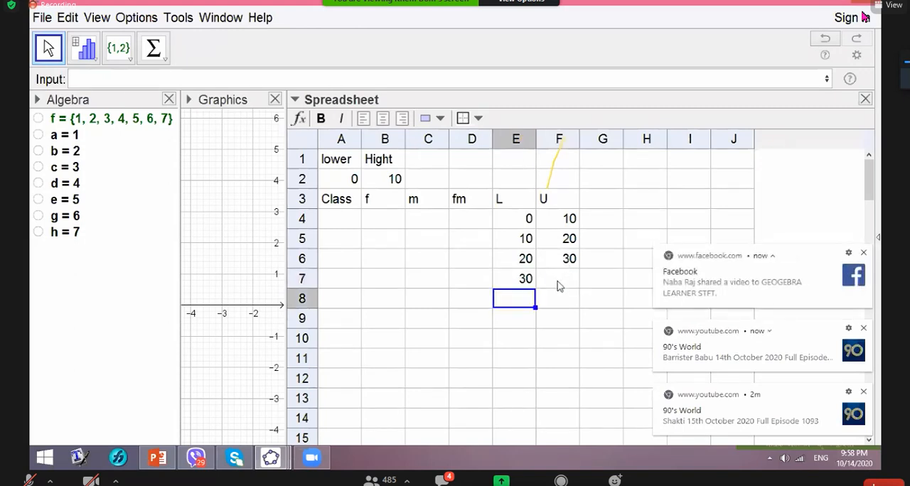
# - Calculate the fourth upper limit in cell F7 with the formula =E7+B2
pyautogui.click(559, 282)
pyautogui.write('=')
pyautogui.click(522, 279)
pyautogui.write('+')
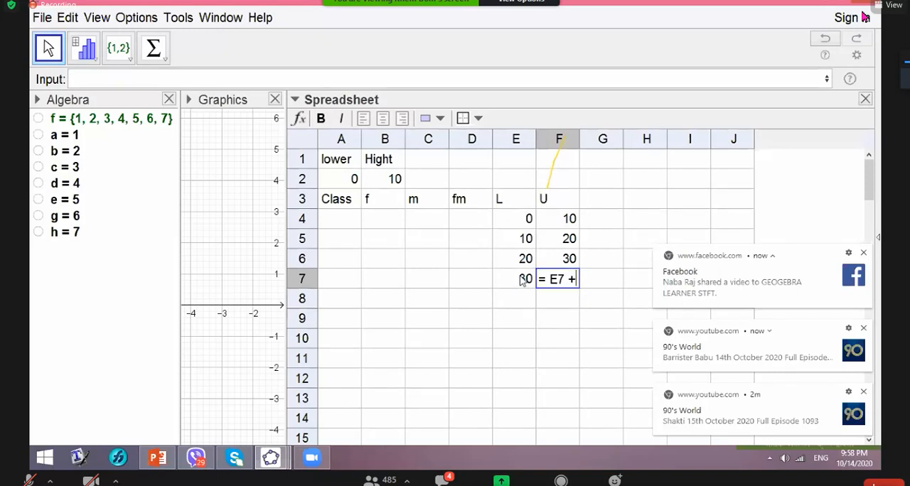
pyautogui.click(393, 179)
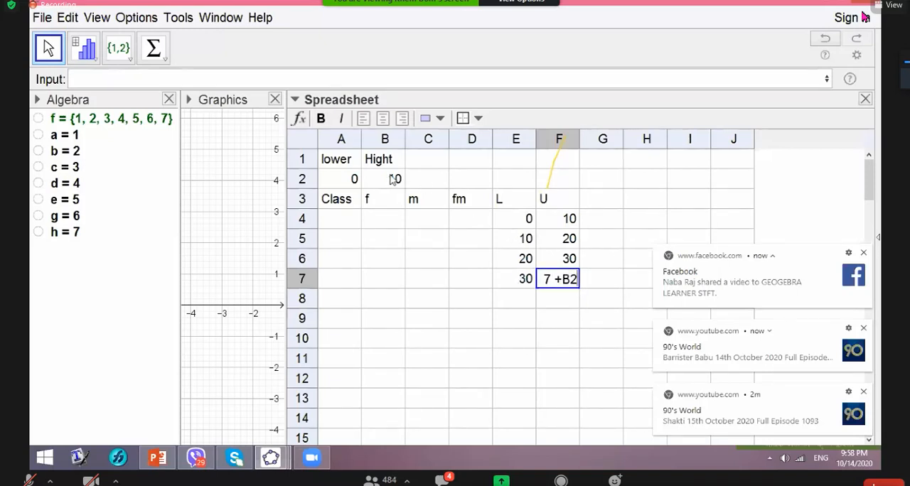
pyautogui.press('Return')
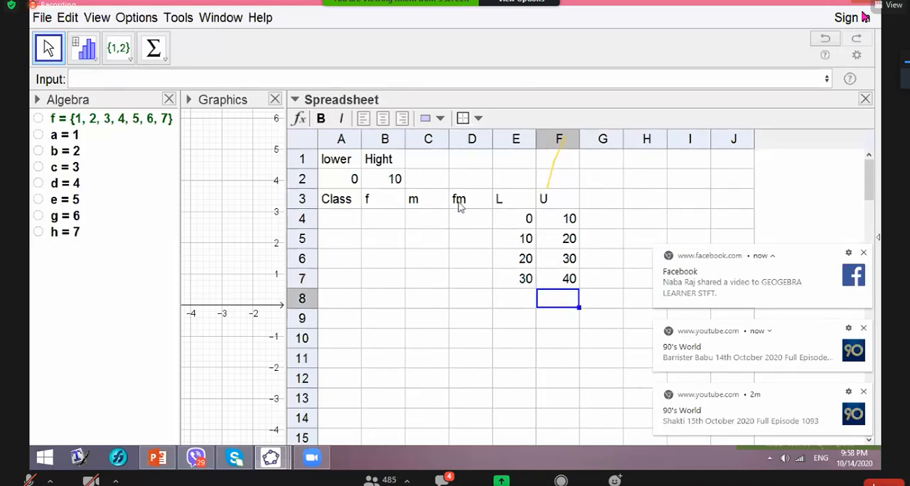
# - Set the fifth lower limit in cell E8 equal to the previous upper limit with =F7
pyautogui.click(517, 299)
pyautogui.write('=')
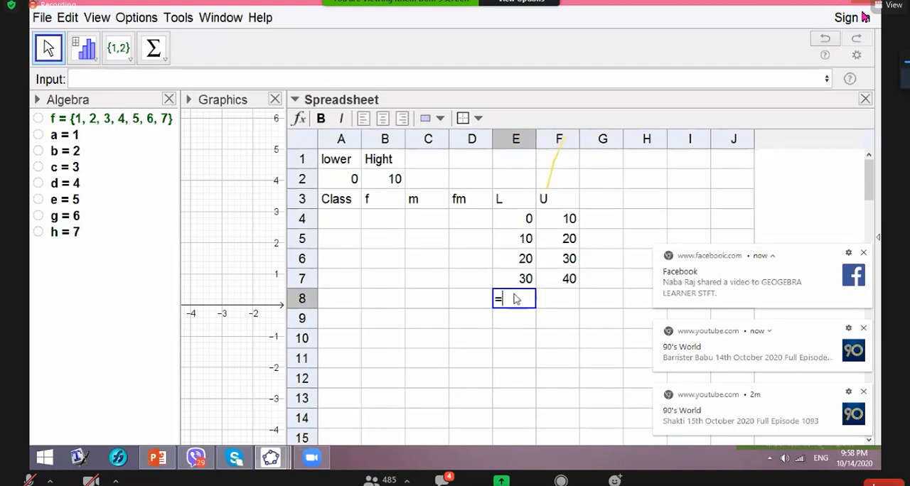
pyautogui.click(578, 281)
# - Calculate the fifth upper limit in cell F8 with the formula =E8+B2
pyautogui.click(562, 305)
pyautogui.write('=')
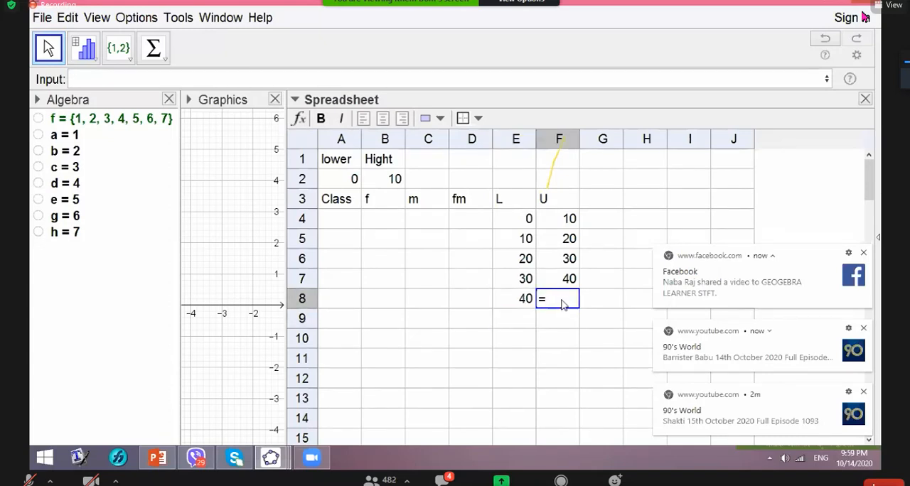
pyautogui.click(523, 302)
pyautogui.write('+')
pyautogui.click(391, 179)
pyautogui.press('Return')
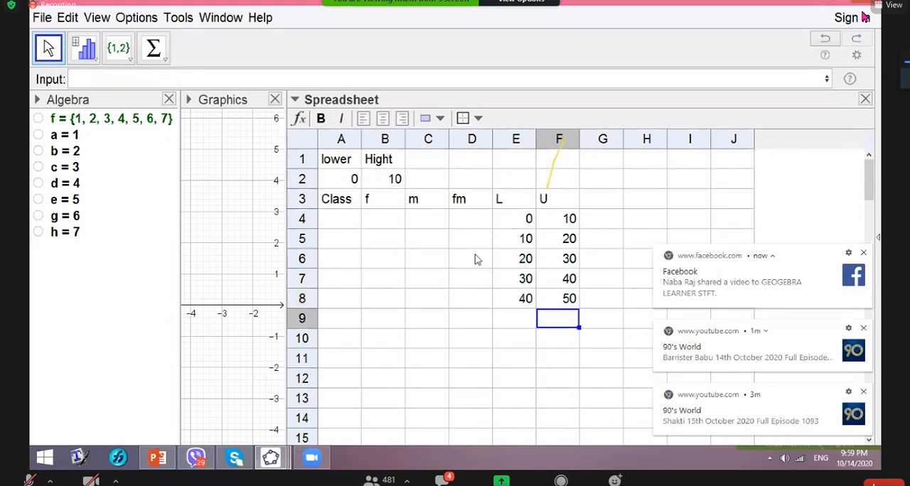
# - Set the sixth lower limit in cell E9 equal to the previous upper limit with =F8
pyautogui.click(515, 318)
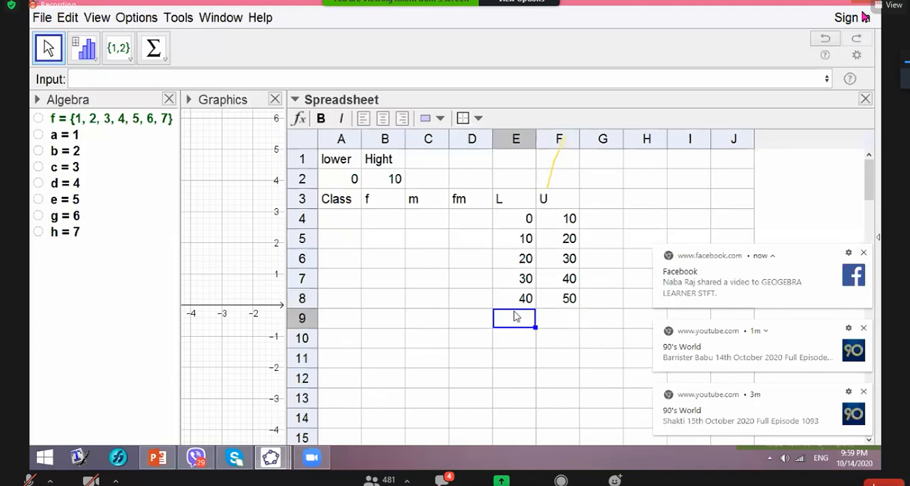
pyautogui.write('=')
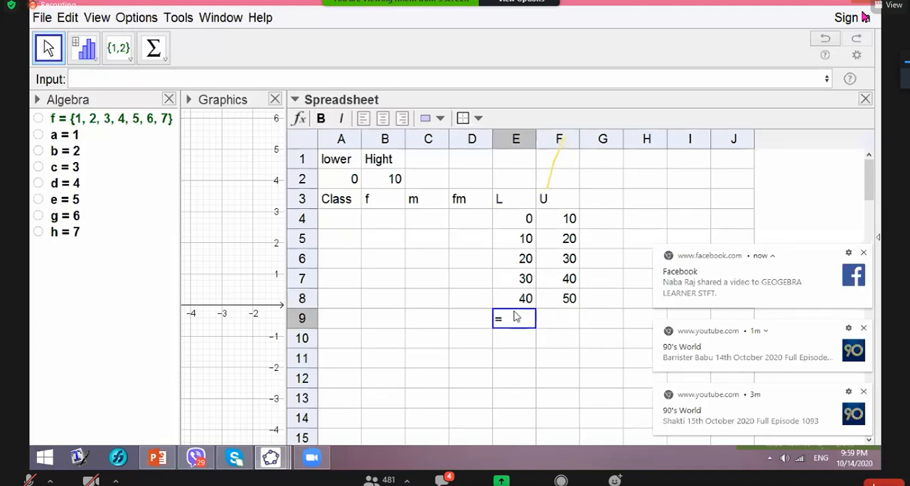
pyautogui.click(571, 304)
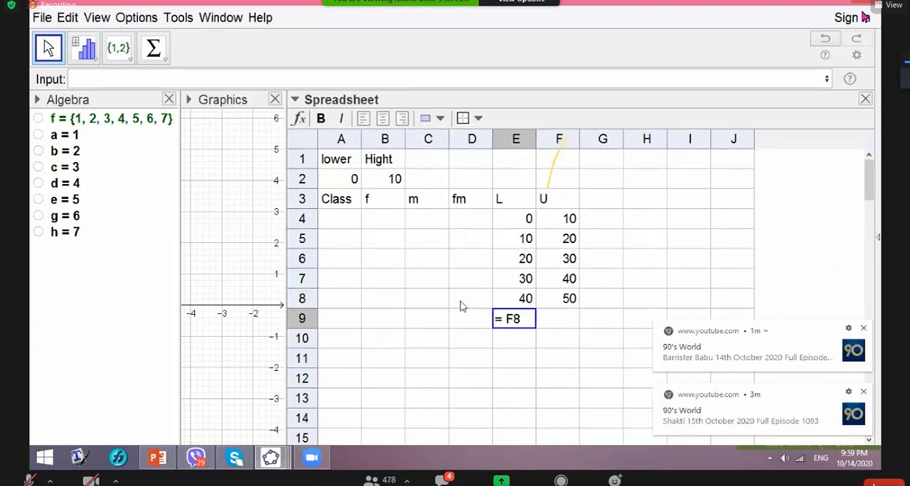
pyautogui.press('Return')
# - Calculate the sixth upper limit in cell F9 with the formula =E9+B2
pyautogui.click(566, 327)
pyautogui.write('=')
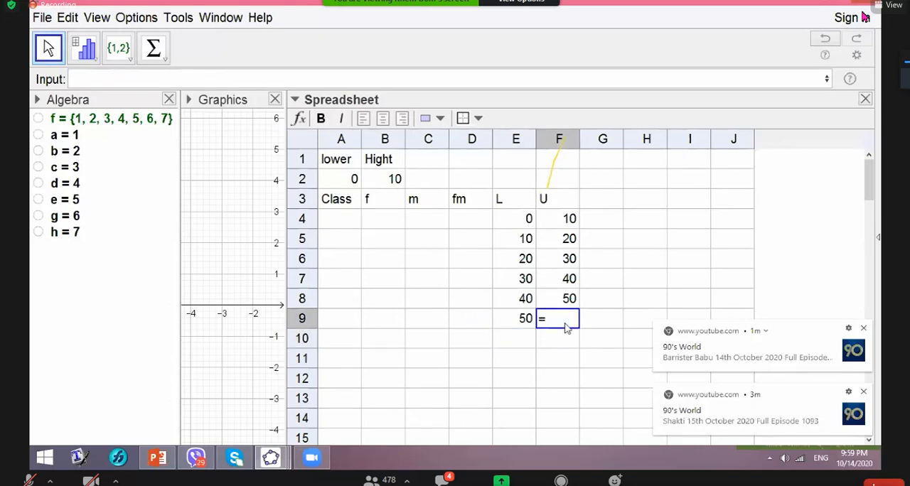
pyautogui.click(524, 319)
pyautogui.write('+')
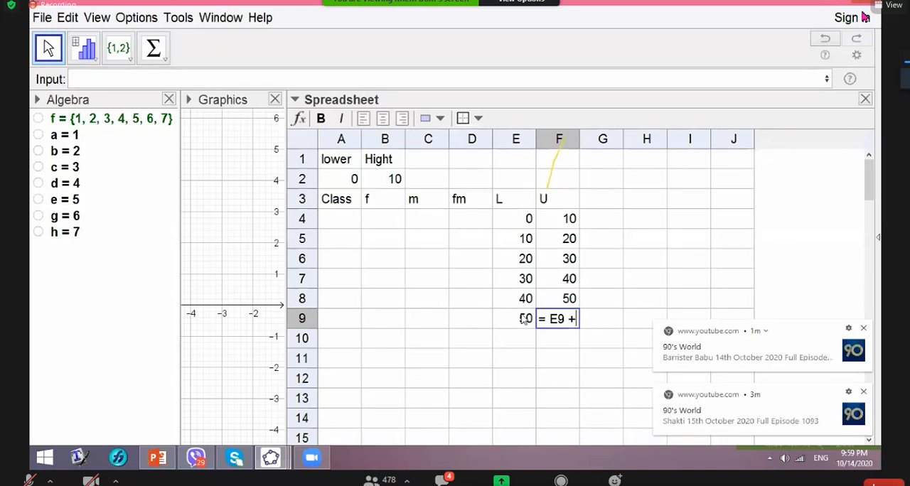
pyautogui.click(395, 179)
pyautogui.press('Return')
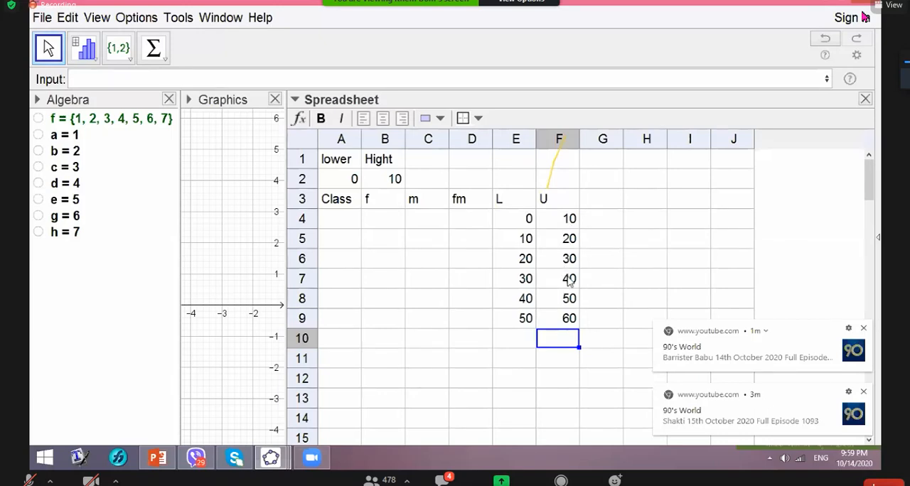
# - Set the seventh lower limit in cell E10 equal to the previous upper limit with =F9
pyautogui.click(519, 339)
pyautogui.write('=')
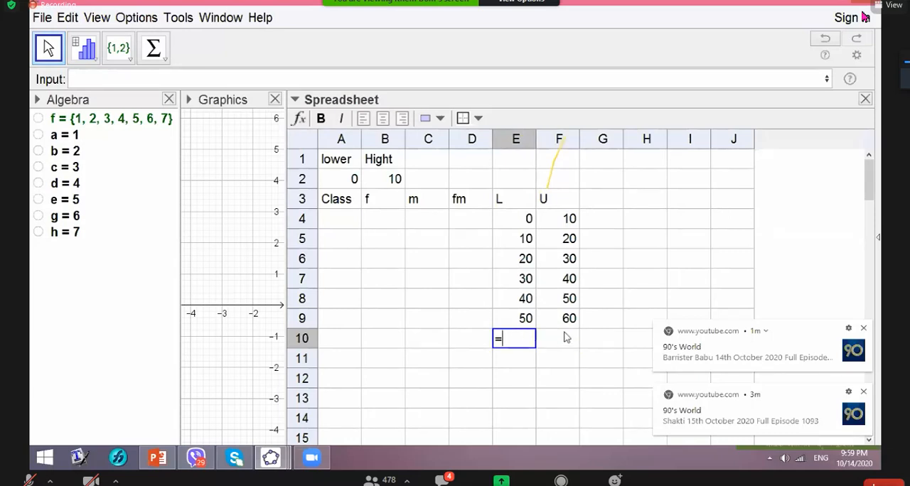
pyautogui.click(567, 321)
pyautogui.press('Return')
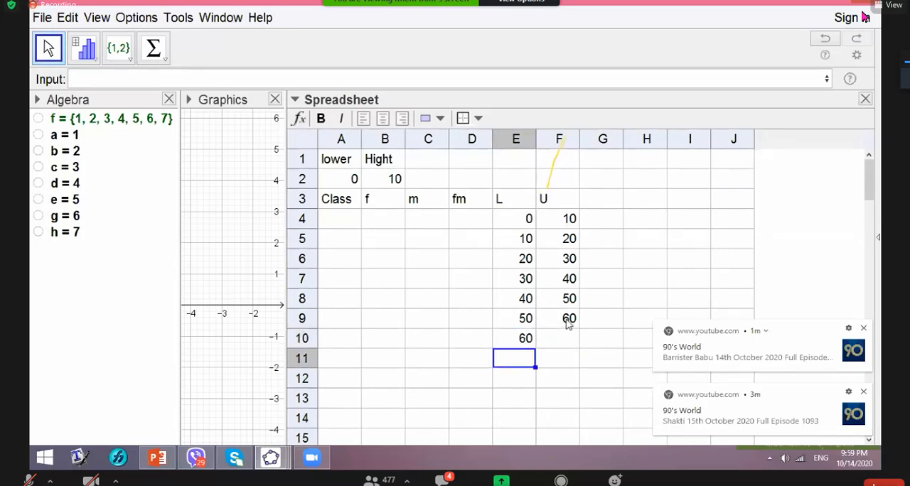
# - Calculate the seventh upper limit in cell F10 with the formula =E10+B2
pyautogui.click(564, 342)
pyautogui.write('=')
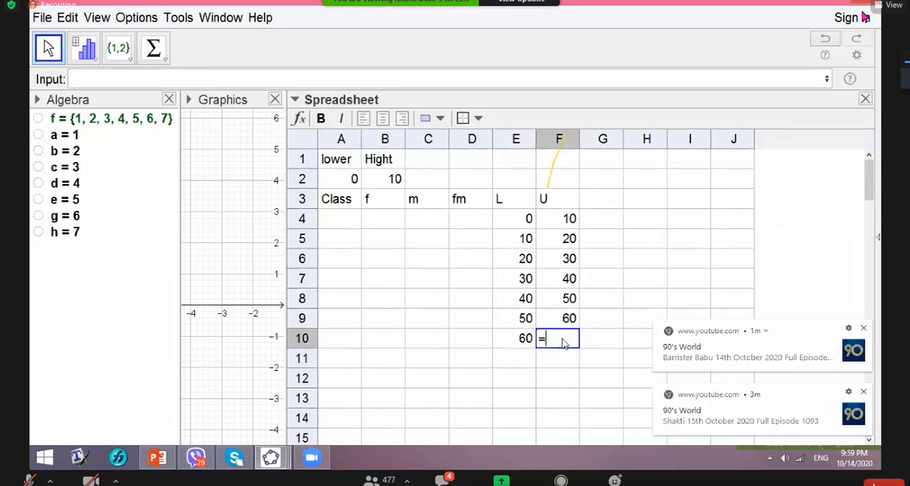
pyautogui.click(525, 340)
pyautogui.write('+')
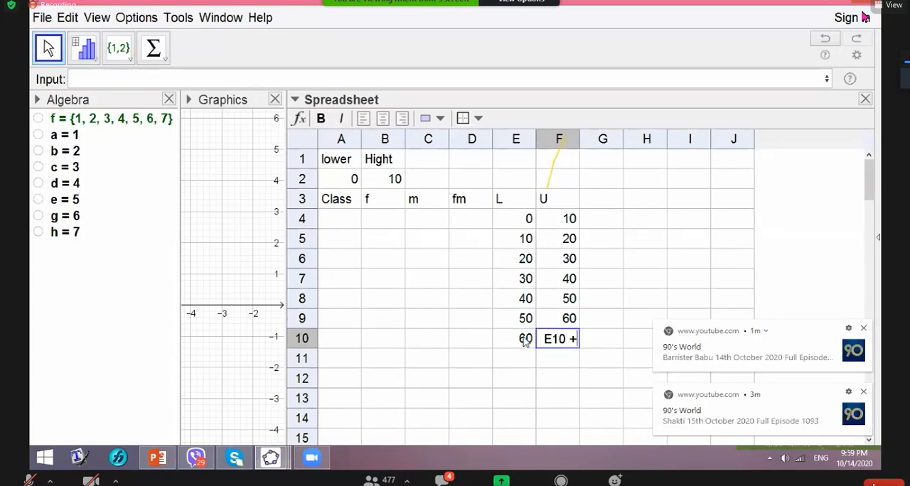
pyautogui.click(384, 179)
pyautogui.press('Return')
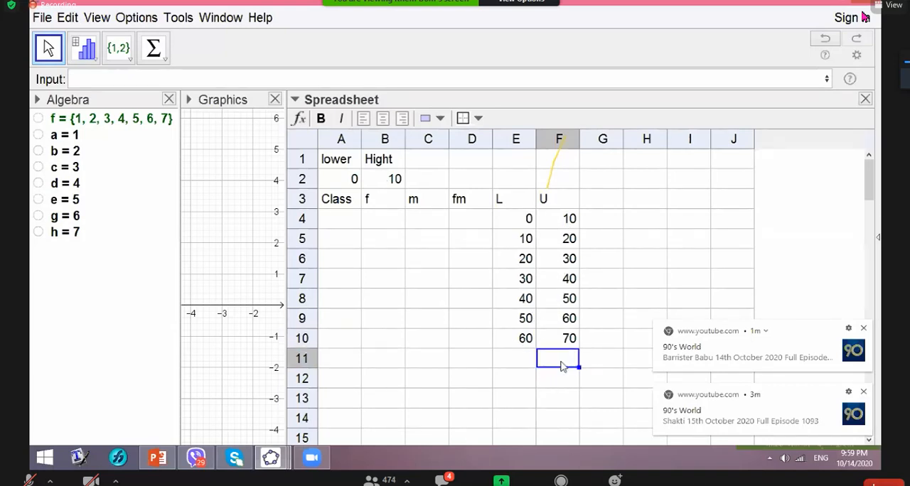
# - Build the first class interval label in cell A4 by joining the limits with a hyphen, using =E4"-"F4
pyautogui.click(336, 222)
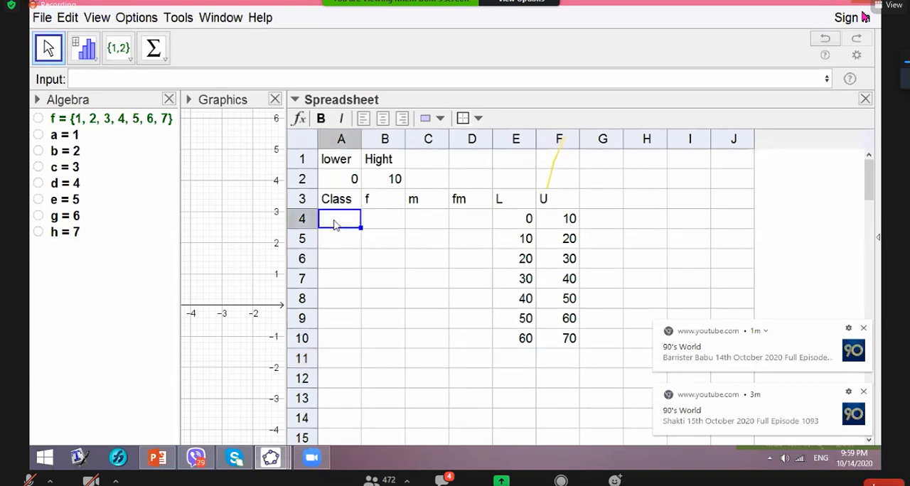
pyautogui.write('=')
pyautogui.click(521, 223)
pyautogui.write('"-"')
pyautogui.click(557, 223)
pyautogui.press('Return')
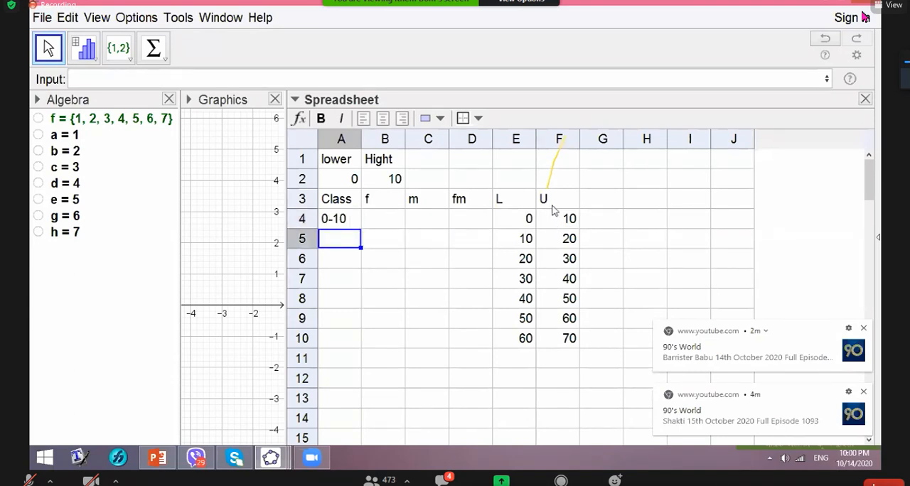
# - Narrow spreadsheet column A to a sliver and widen the spreadsheet view at the expense of the graphics view
pyautogui.moveTo(361, 145); pyautogui.dragTo(327, 145)
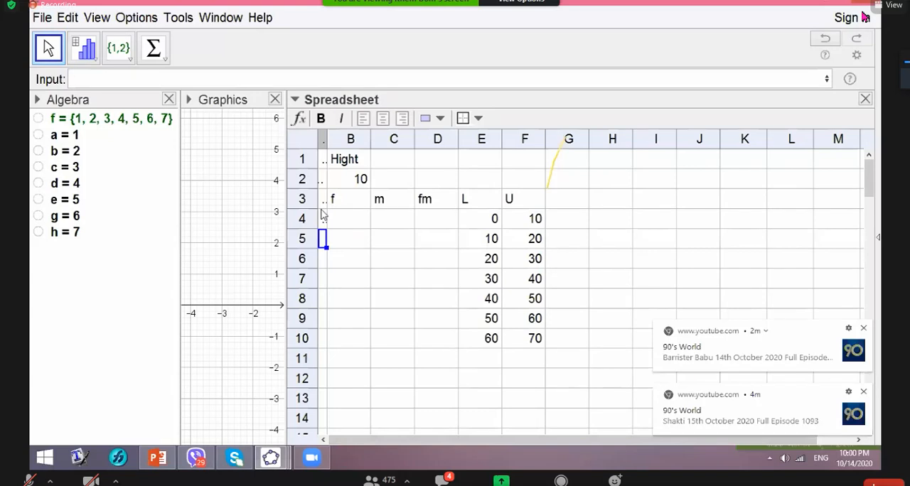
pyautogui.moveTo(287, 140); pyautogui.dragTo(207, 141)
pyautogui.moveTo(286, 137); pyautogui.dragTo(337, 152)
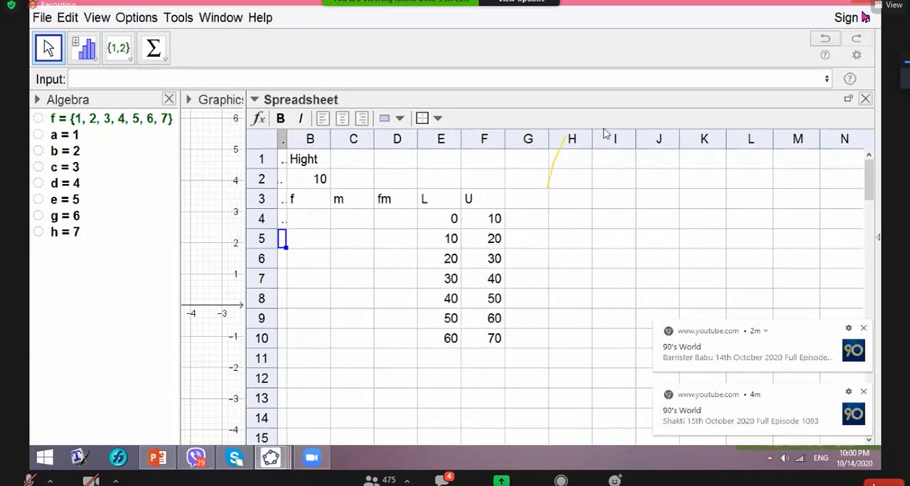
# - Set the application font size to 16 pt
pyautogui.click(96, 17)
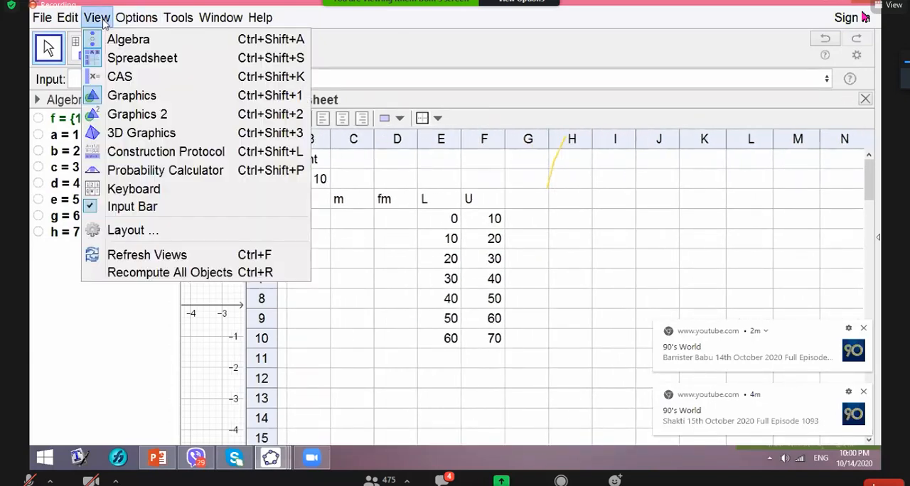
pyautogui.click(137, 19)
pyautogui.click(138, 19)
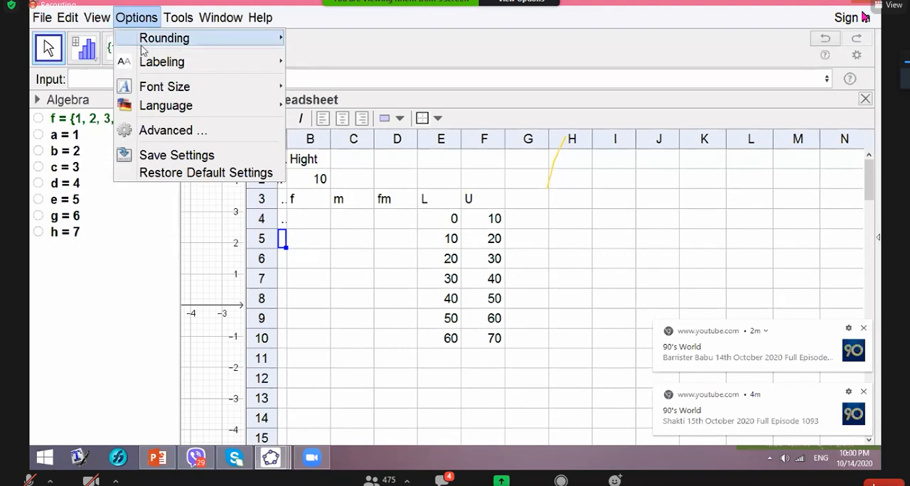
pyautogui.moveTo(214, 94)
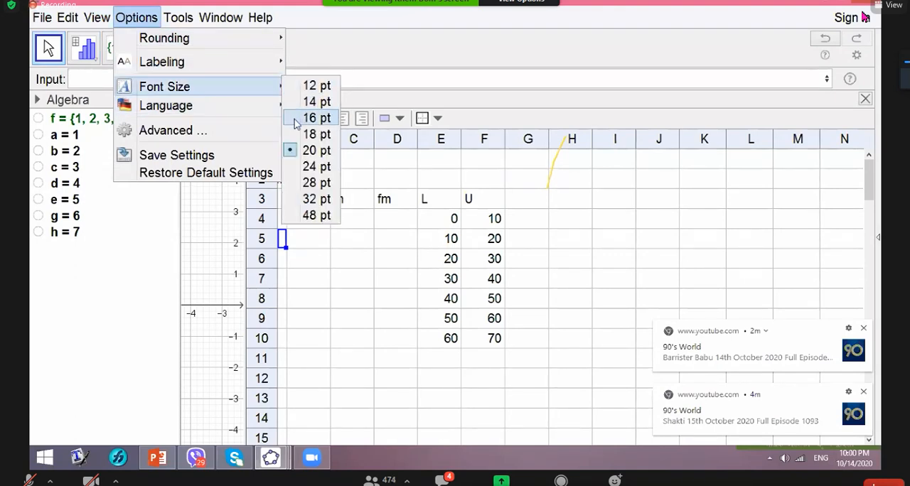
pyautogui.click(313, 118)
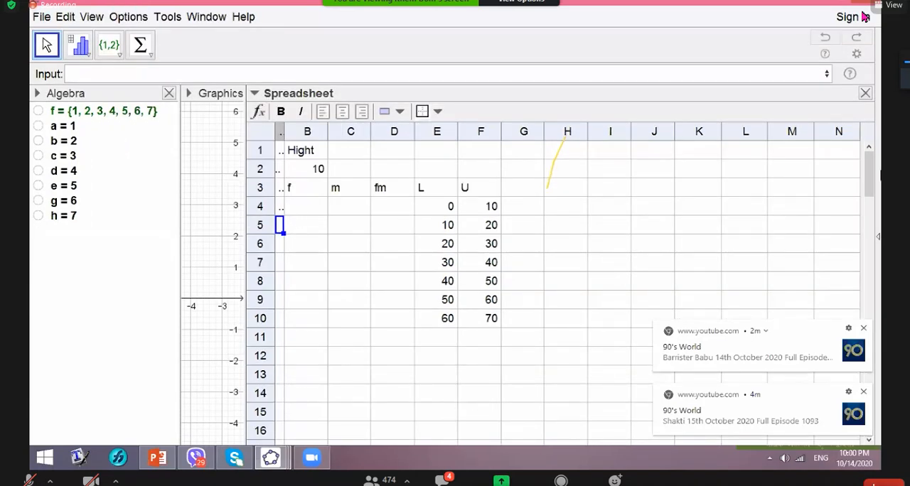
pyautogui.click(277, 135)
pyautogui.click(298, 135)
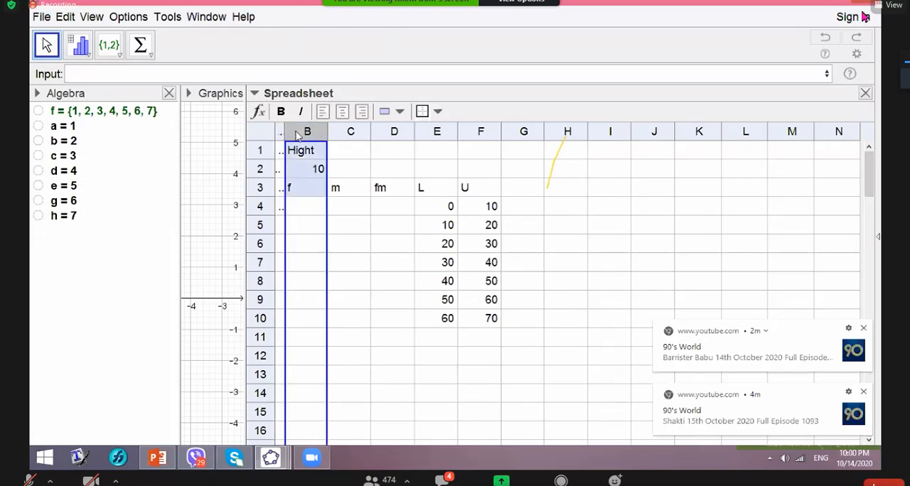
pyautogui.click(261, 136)
pyautogui.click(366, 299)
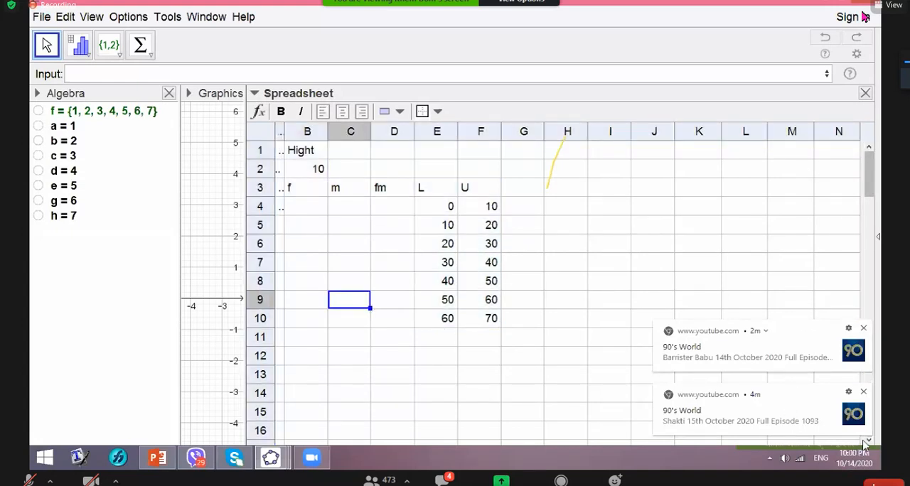
# - Dismiss the two YouTube notifications covering the spreadsheet
pyautogui.click(864, 328)
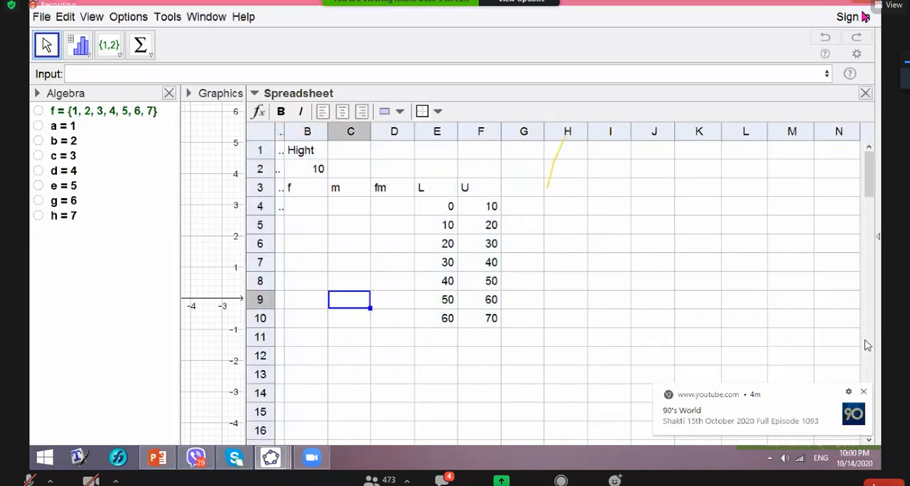
pyautogui.click(864, 393)
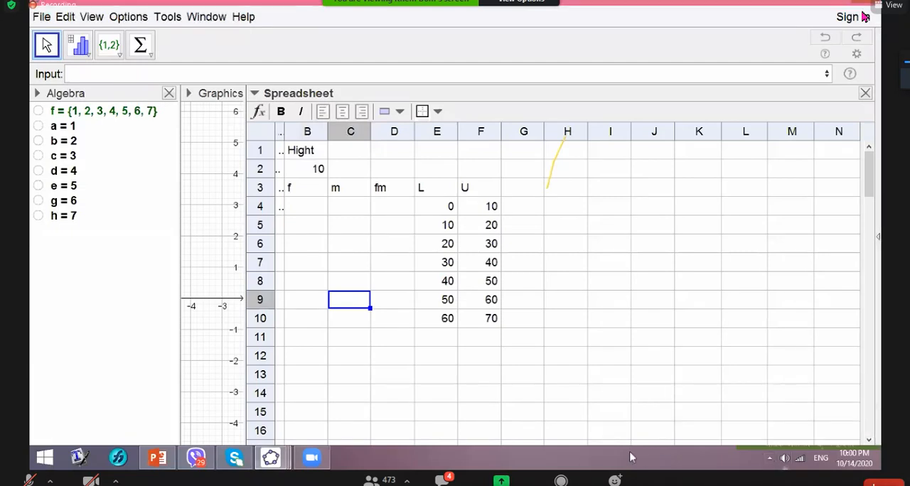
pyautogui.scroll(-1, 607, 398)
pyautogui.scroll(1, 758, 336)
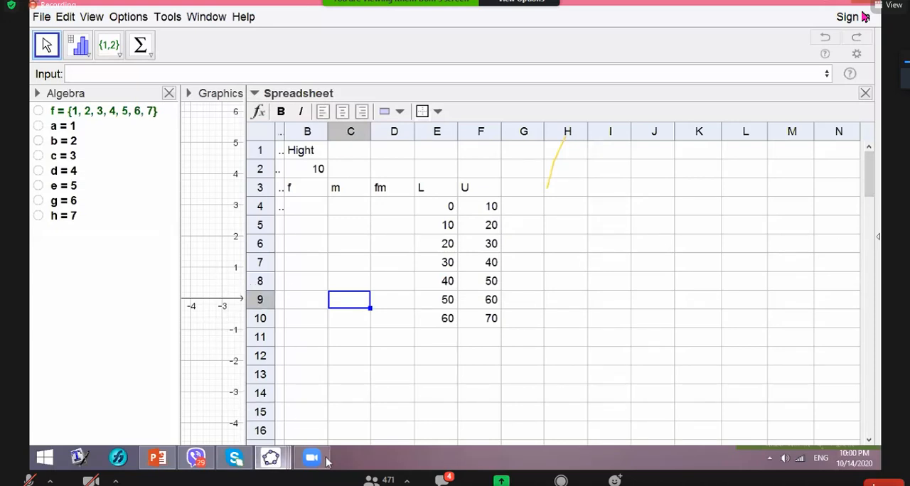
# - Widen spreadsheet column A to reveal its contents and build the second class interval label in A5 with =E5"-"F5
pyautogui.moveTo(284, 132); pyautogui.dragTo(329, 129)
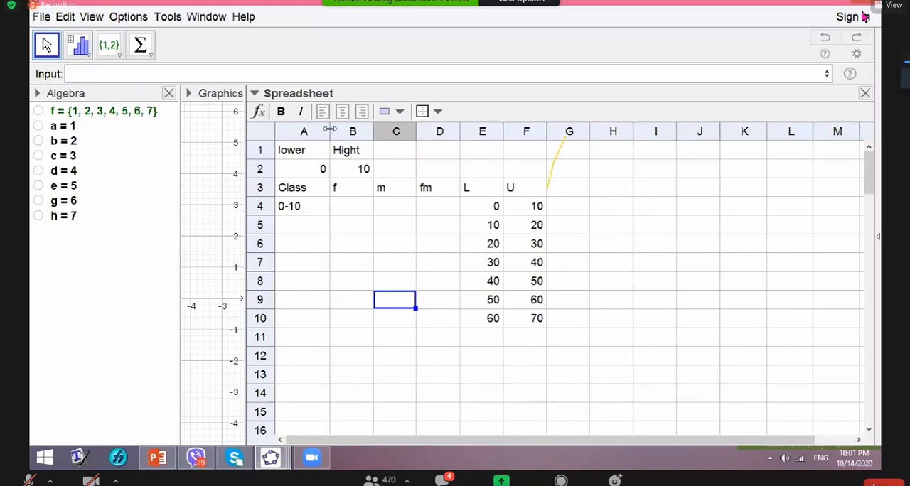
pyautogui.click(302, 226)
pyautogui.write('=')
pyautogui.click(480, 228)
pyautogui.write('"-"')
pyautogui.click(524, 227)
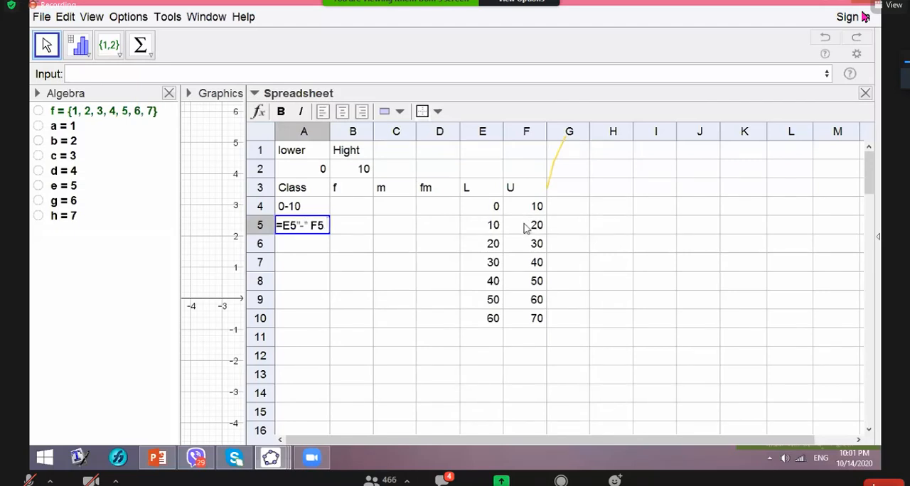
pyautogui.press('Return')
# - Build the third class interval label in cell A6 by joining its limits with a hyphen, using =E6"-"F6
pyautogui.write('=')
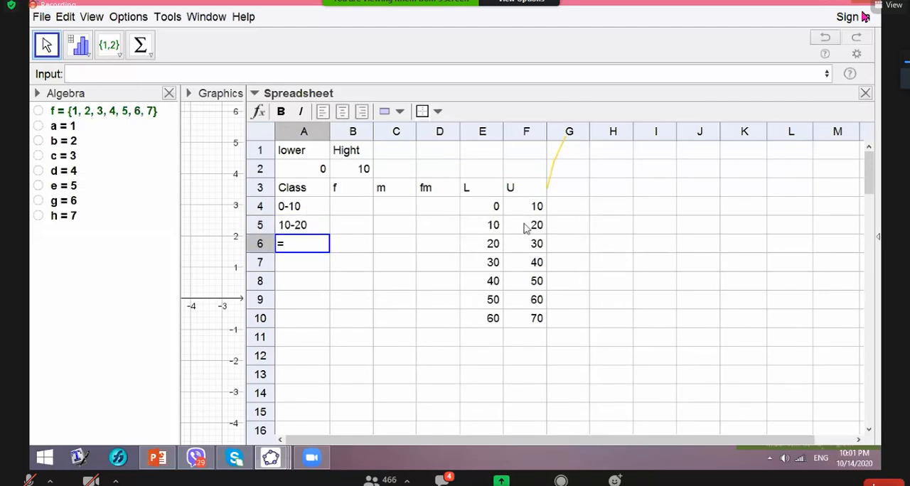
pyautogui.click(486, 245)
pyautogui.write('"-" F6')
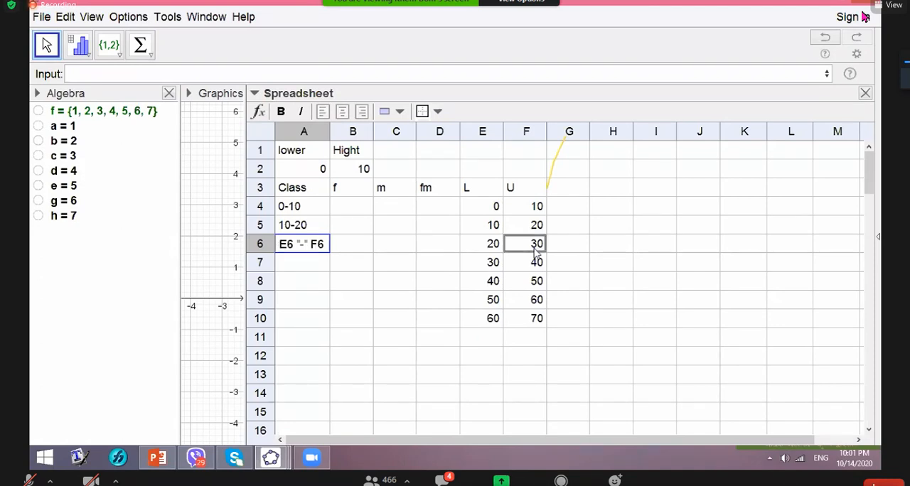
pyautogui.click(534, 245)
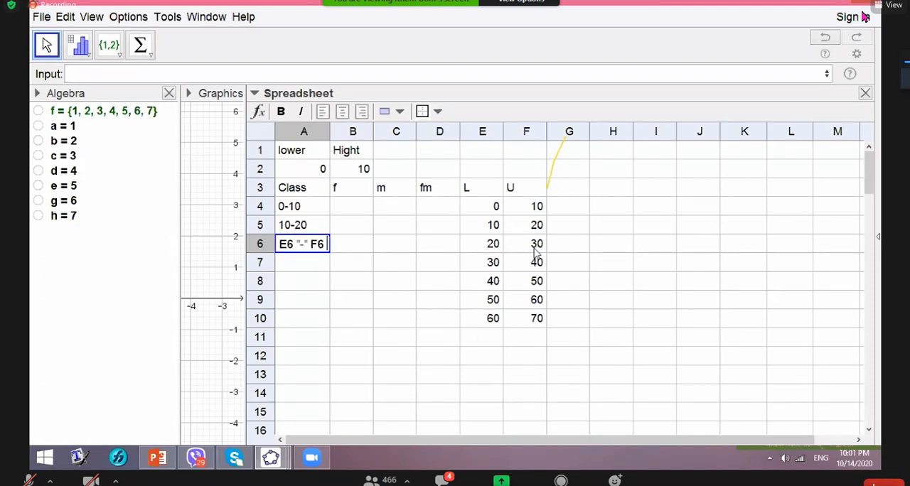
pyautogui.press('Return')
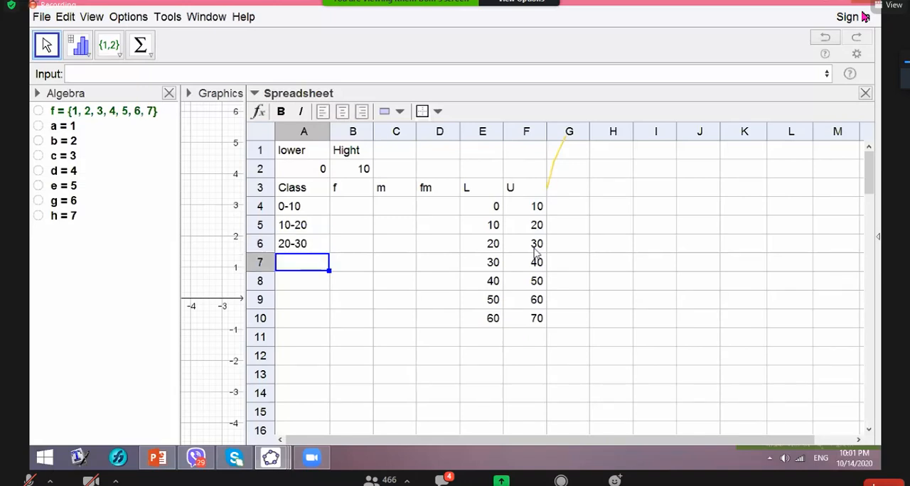
# - Build the fourth class interval label in cell A7 from its lower and upper limits, using =E7"-"F7
pyautogui.write('=')
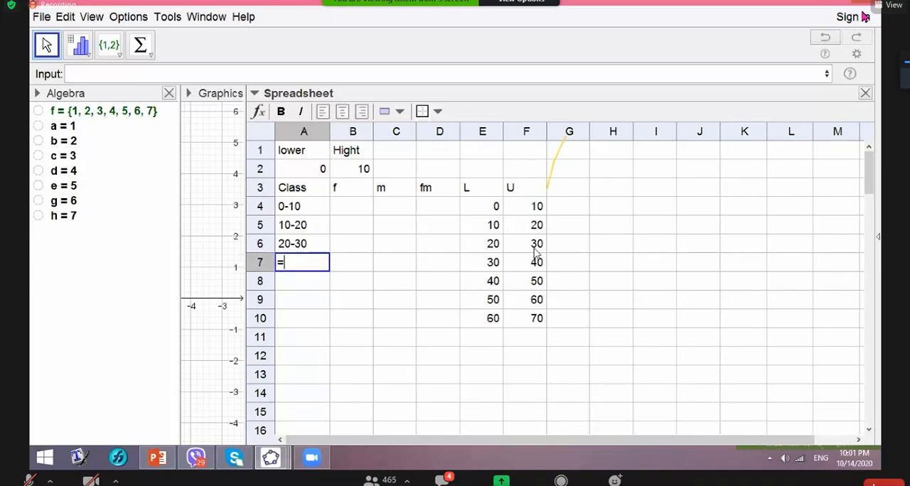
pyautogui.click(495, 265)
pyautogui.write('"-')
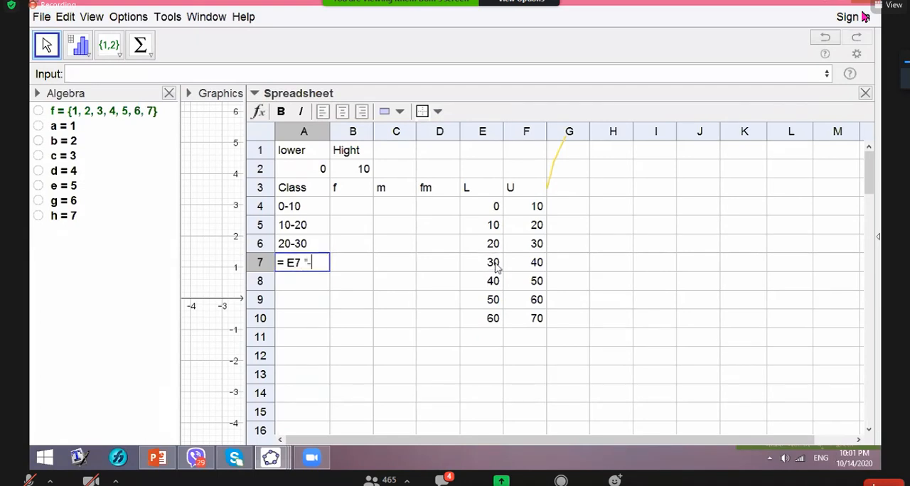
pyautogui.write('"')
pyautogui.click(536, 263)
pyautogui.press('Return')
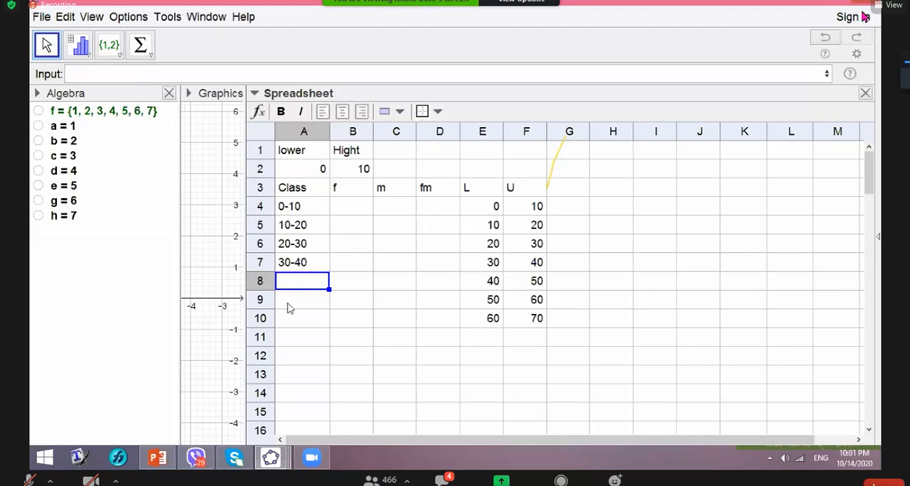
# - Build the fifth class interval label in cell A8 by joining its limits with a hyphen, using =E8"-"F8
pyautogui.write('=')
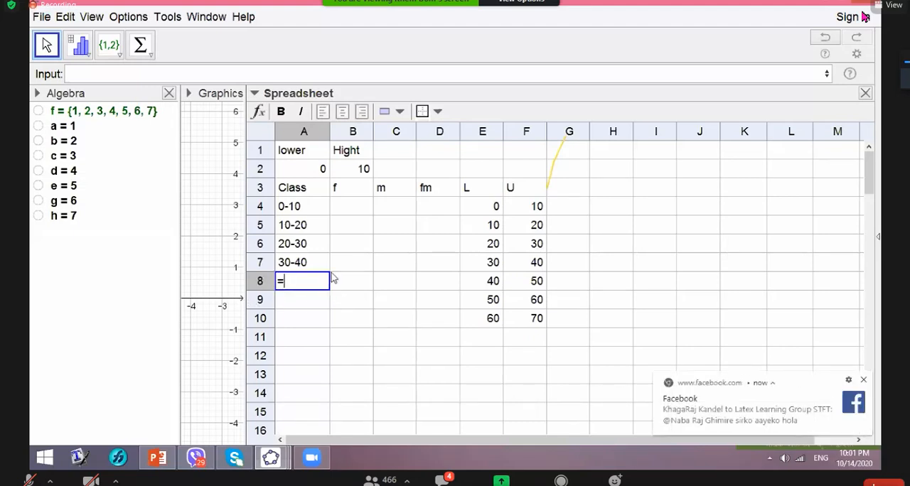
pyautogui.click(482, 288)
pyautogui.write('"-"')
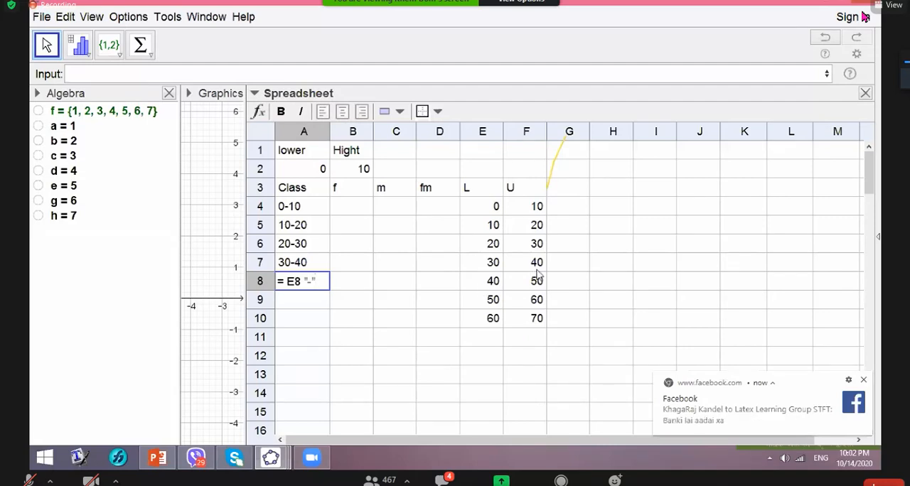
pyautogui.click(537, 281)
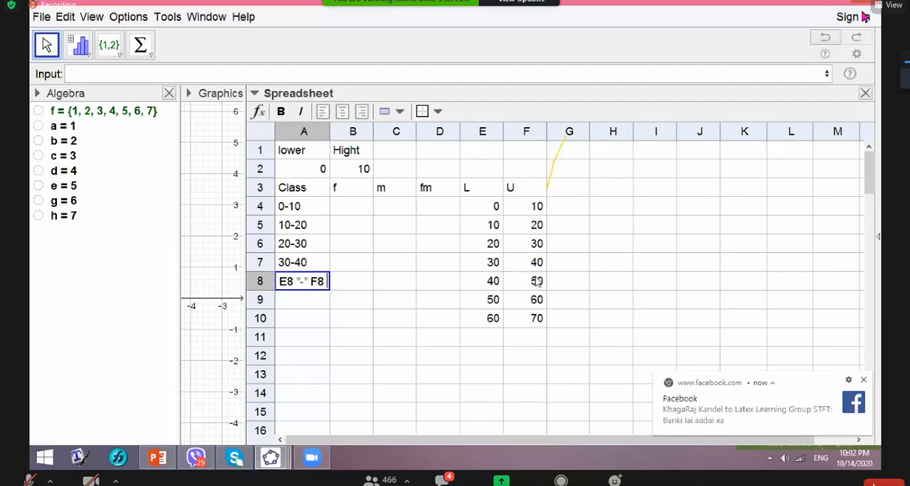
pyautogui.press('Return')
# - Build the sixth class interval label in cell A9 from its lower and upper limits, using =E9"-"F9
pyautogui.write('=')
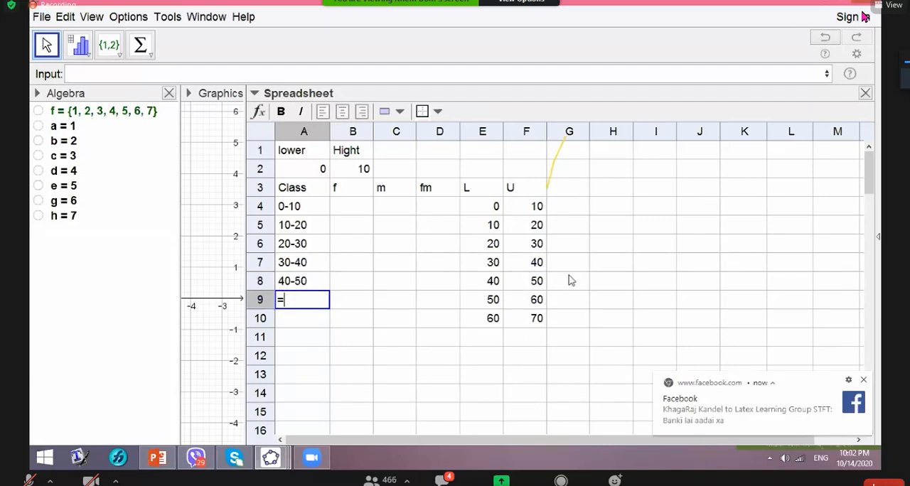
pyautogui.click(497, 303)
pyautogui.write('"-"')
pyautogui.click(535, 305)
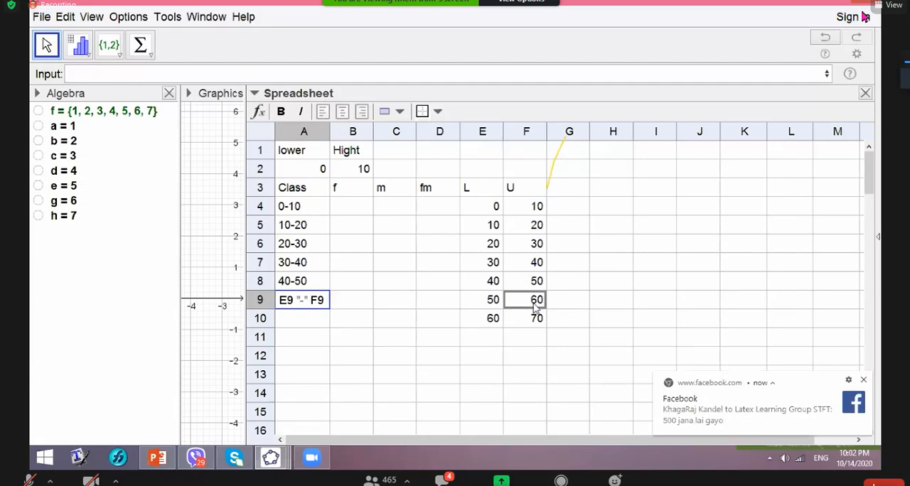
pyautogui.press('Return')
# - Build the last class interval label in cell A10 by joining its limits with a hyphen, using =E10"-"F10
pyautogui.write('=')
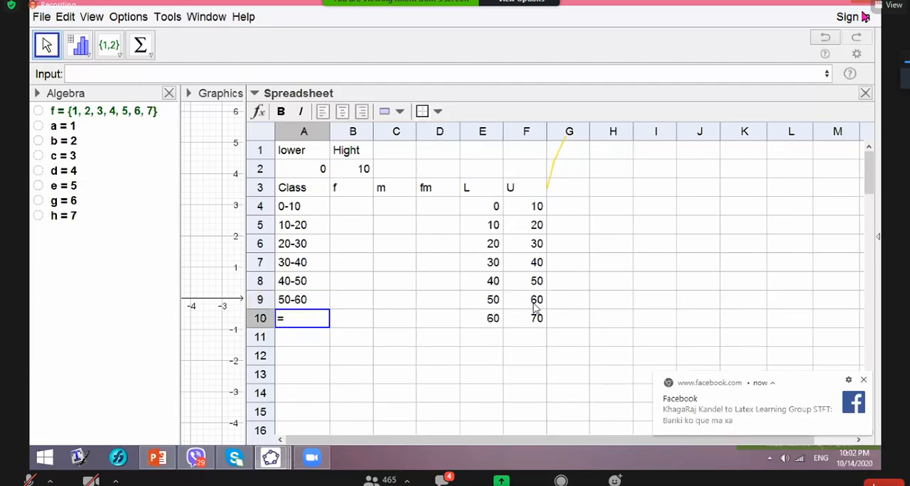
pyautogui.click(491, 322)
pyautogui.write('"-"')
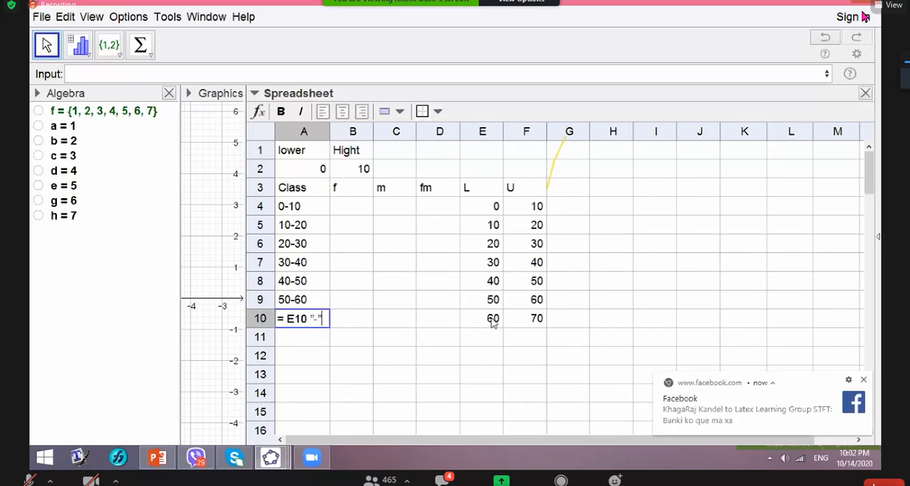
pyautogui.click(542, 320)
pyautogui.press('Return')
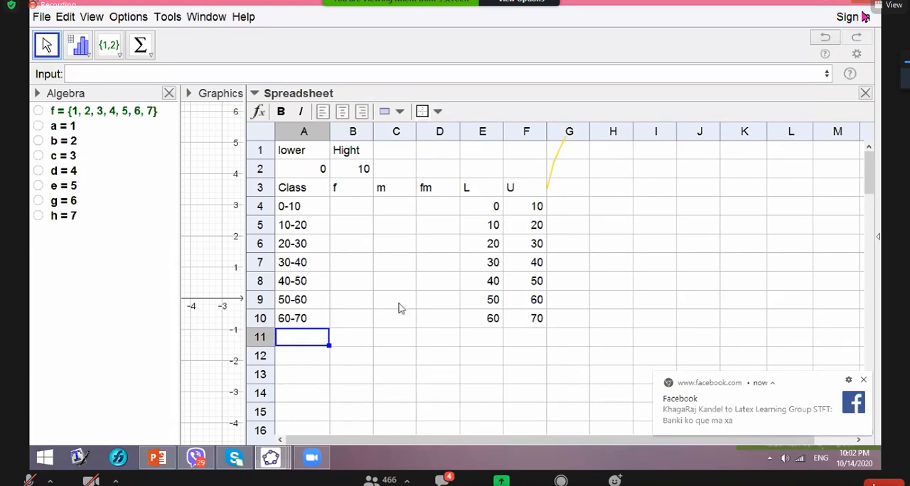
# - Fill the frequency column cells B4 to B10 with the variables a, b, c, d, e, g and h, one per class
pyautogui.click(346, 207)
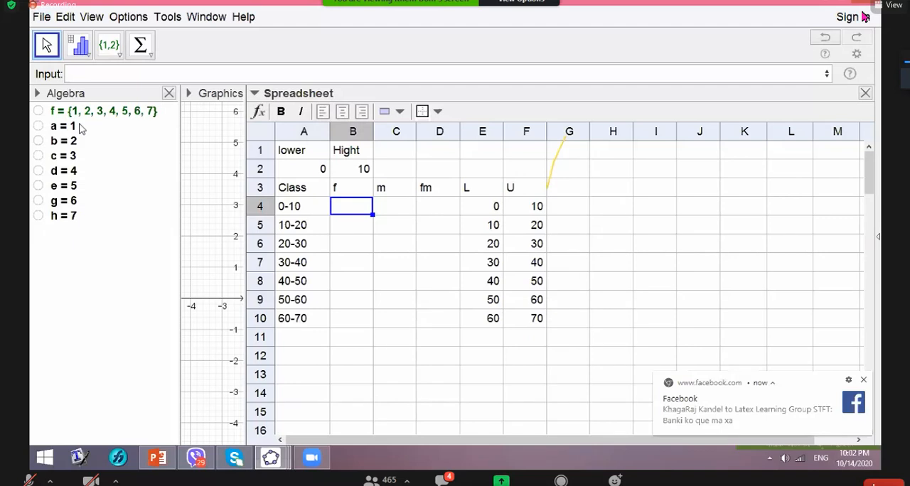
pyautogui.write('a')
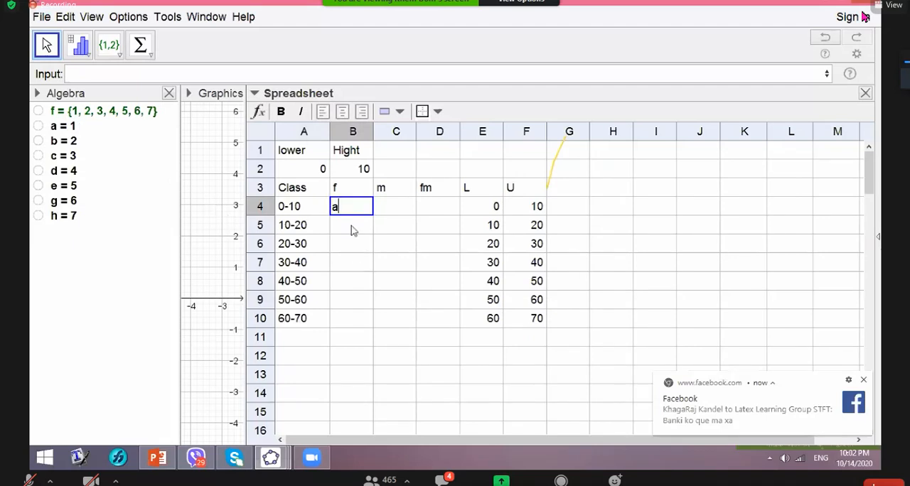
pyautogui.press('Return')
pyautogui.write('b')
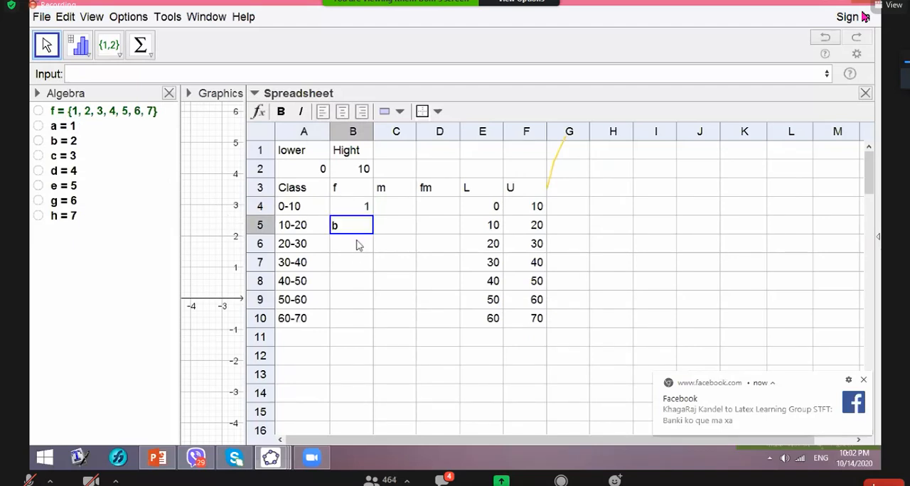
pyautogui.press('Return')
pyautogui.write('c')
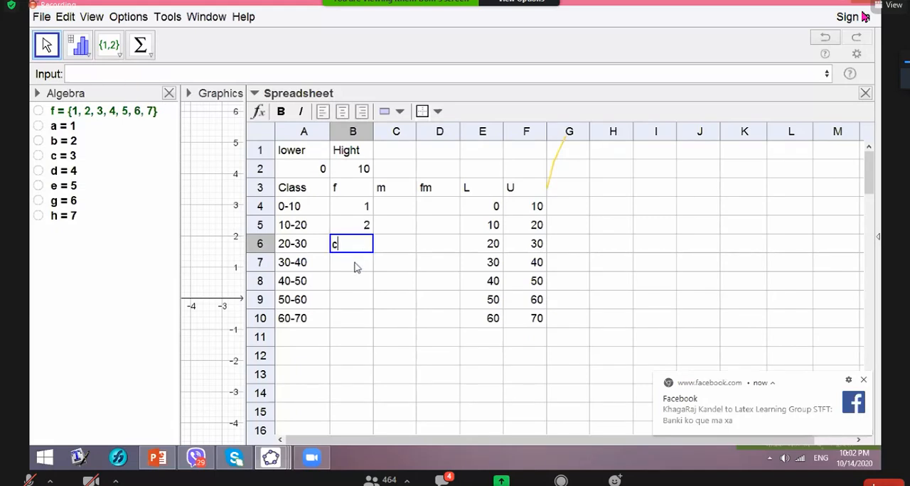
pyautogui.press('Return')
pyautogui.write('d')
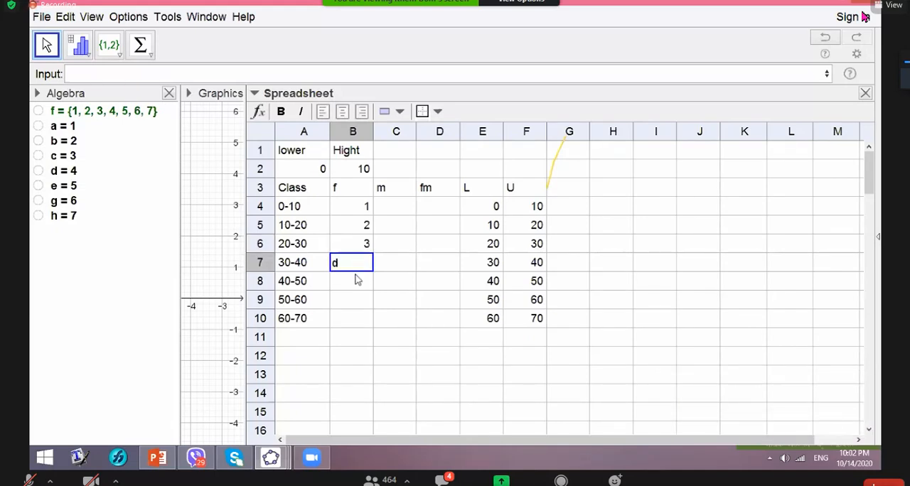
pyautogui.press('Return')
pyautogui.write('e')
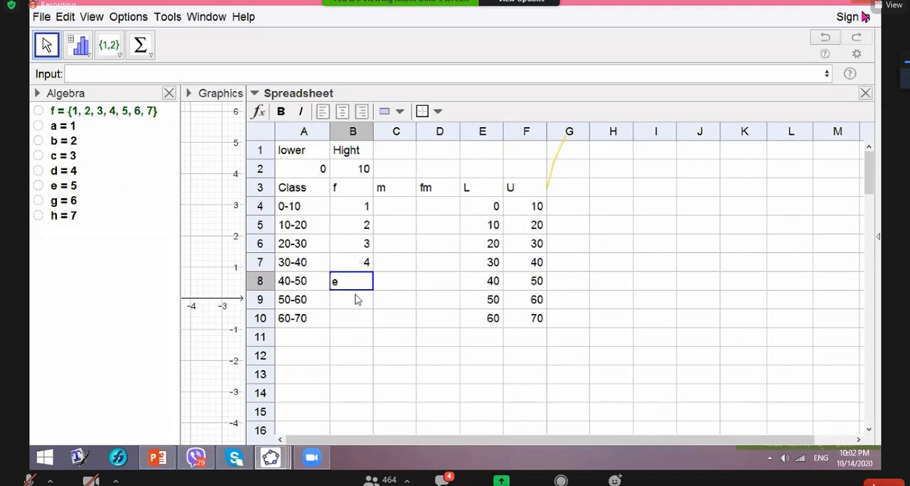
pyautogui.press('Return')
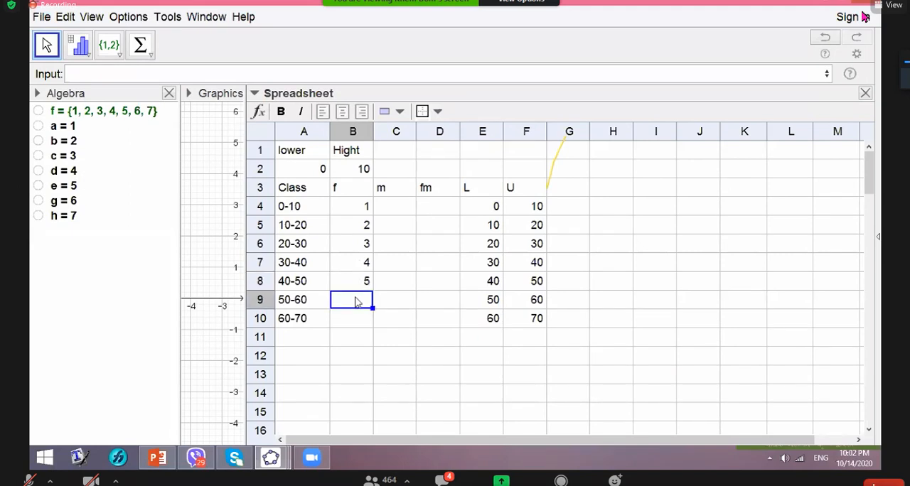
pyautogui.write('g')
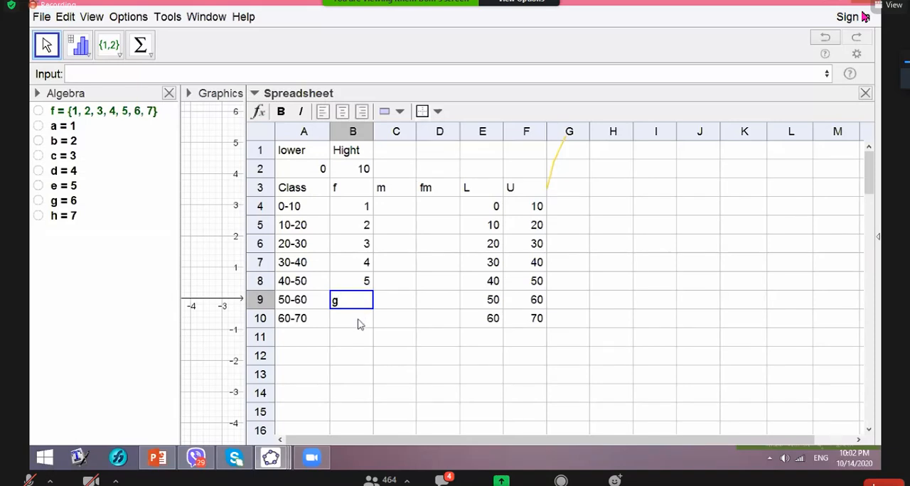
pyautogui.press('Return')
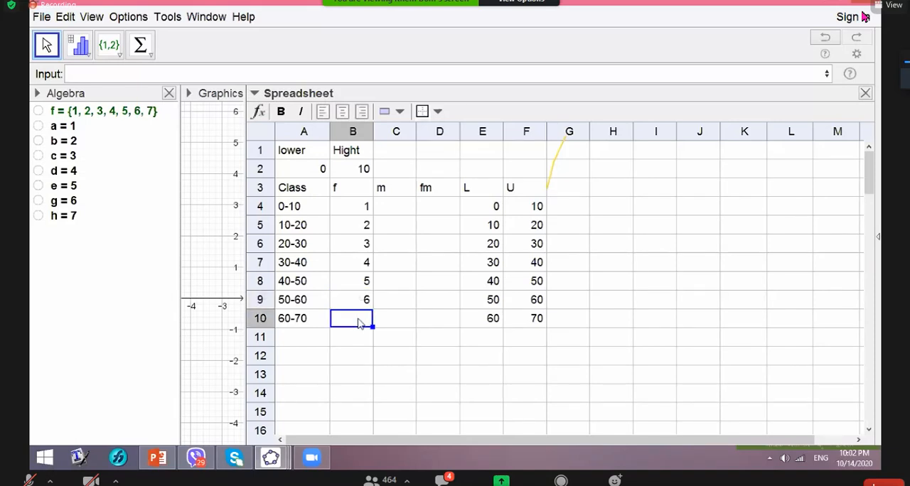
pyautogui.write('h')
pyautogui.press('Tab')
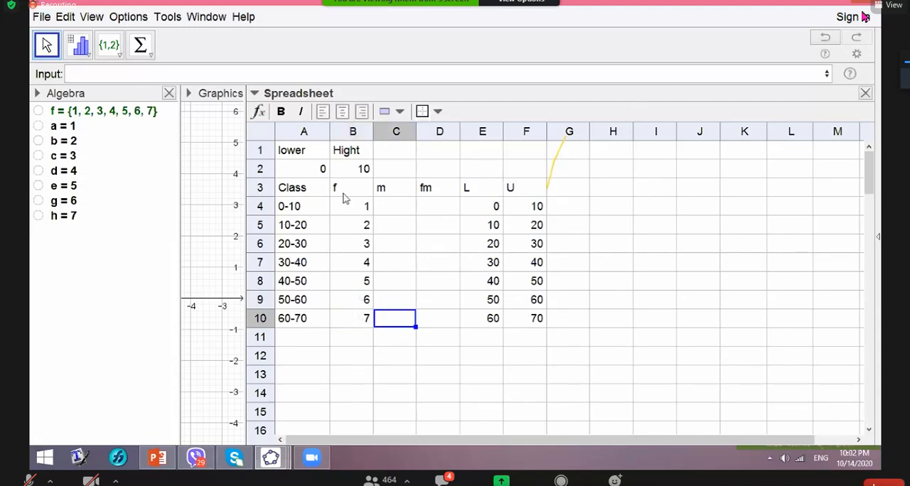
# - Set the lower limit in cell A2 to 2 and the class height in cell B2 to 4
pyautogui.click(319, 175)
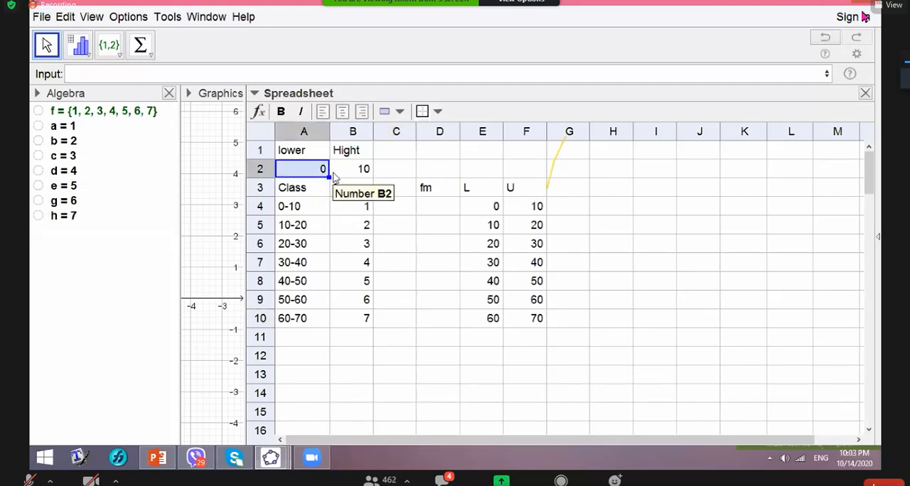
pyautogui.write('2')
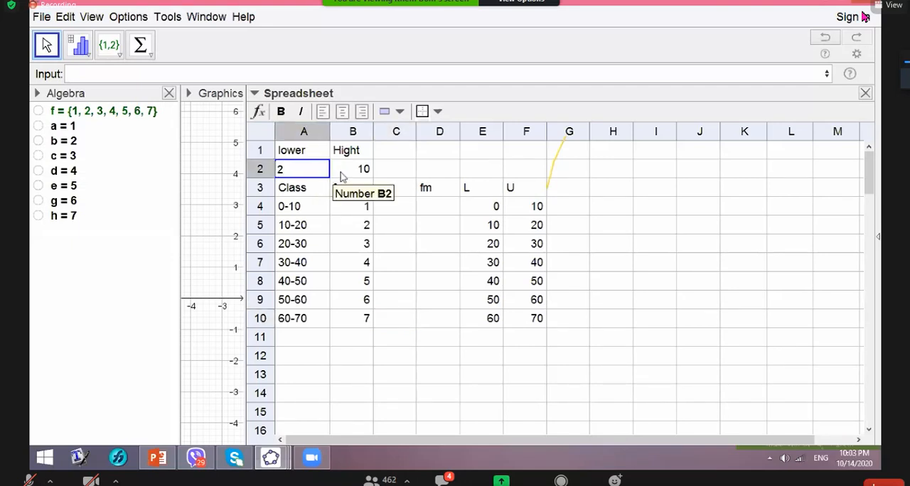
pyautogui.click(360, 173)
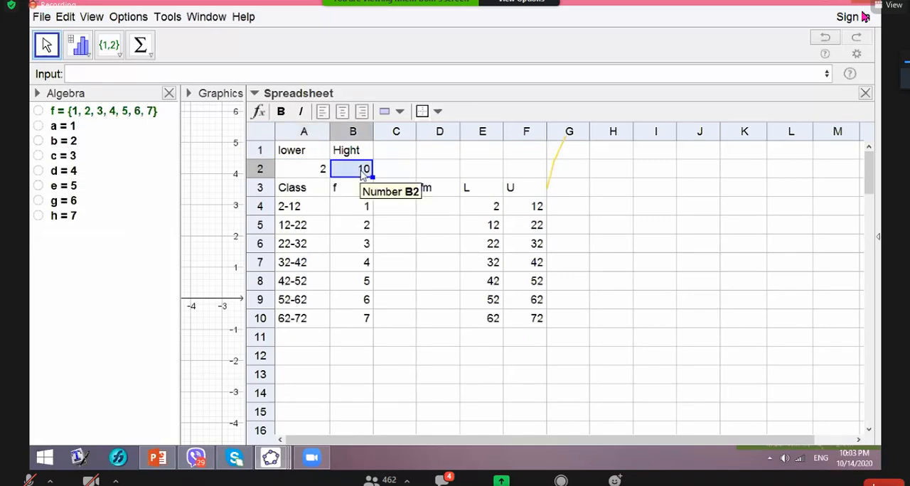
pyautogui.write('4')
pyautogui.press('Tab')
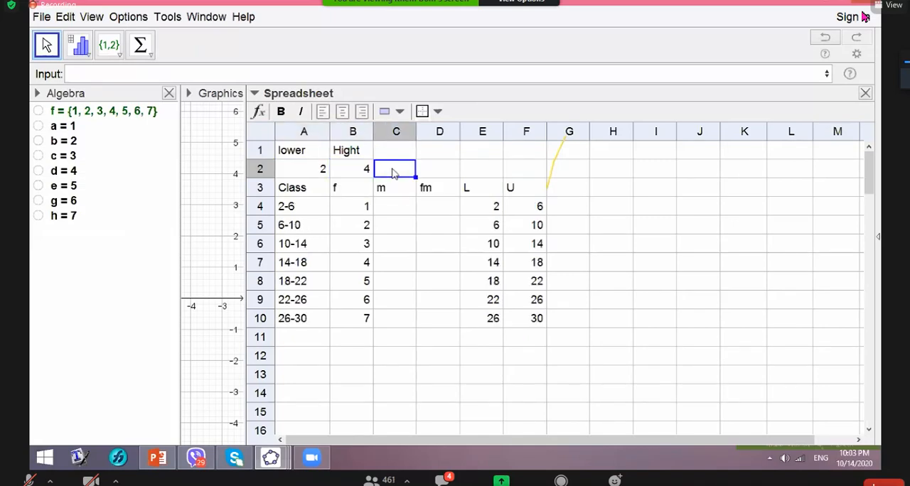
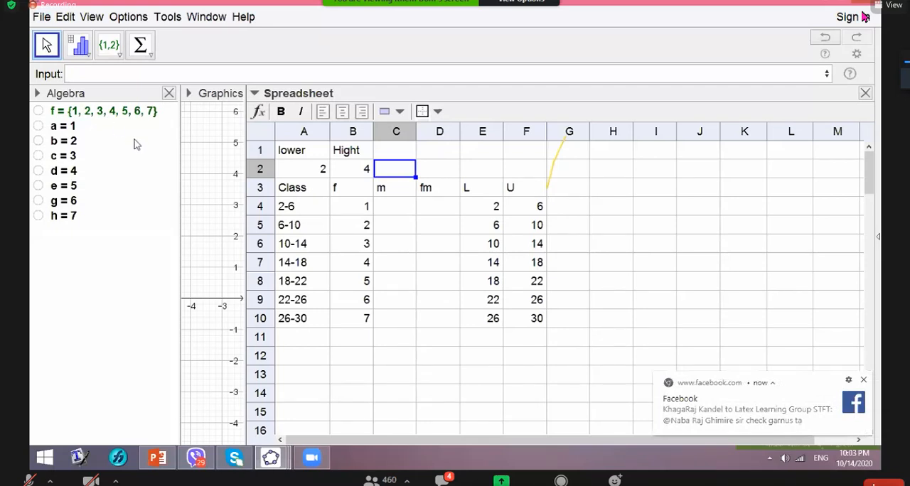
# - Compute the first class midpoint in cell C4 with =(E4+F4)/2 and copy the formula down to C10
pyautogui.click(385, 210)
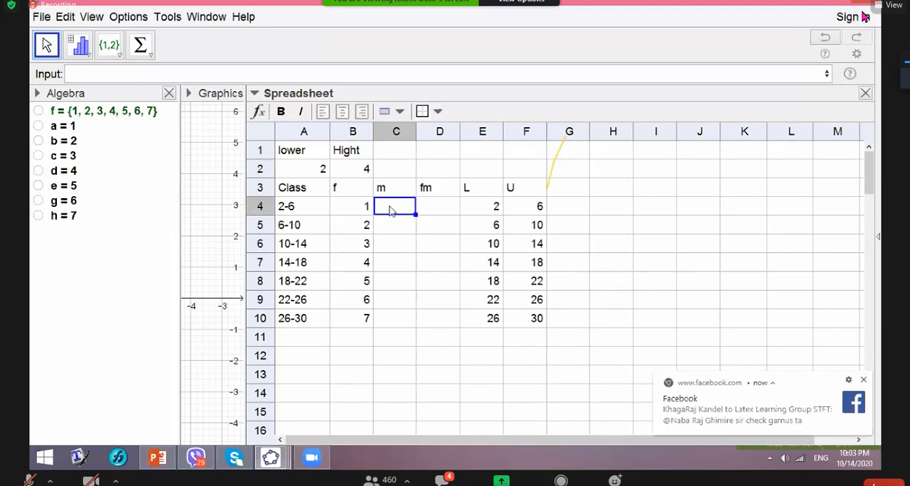
pyautogui.write('=')
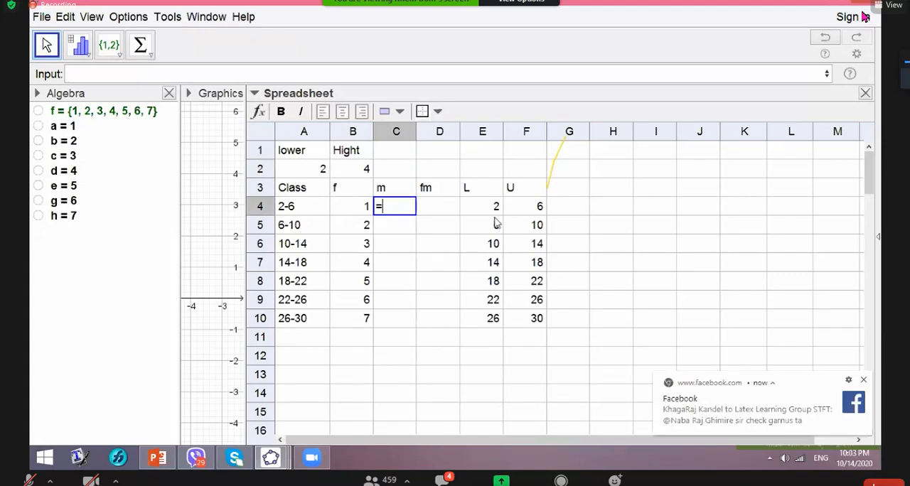
pyautogui.write('(')
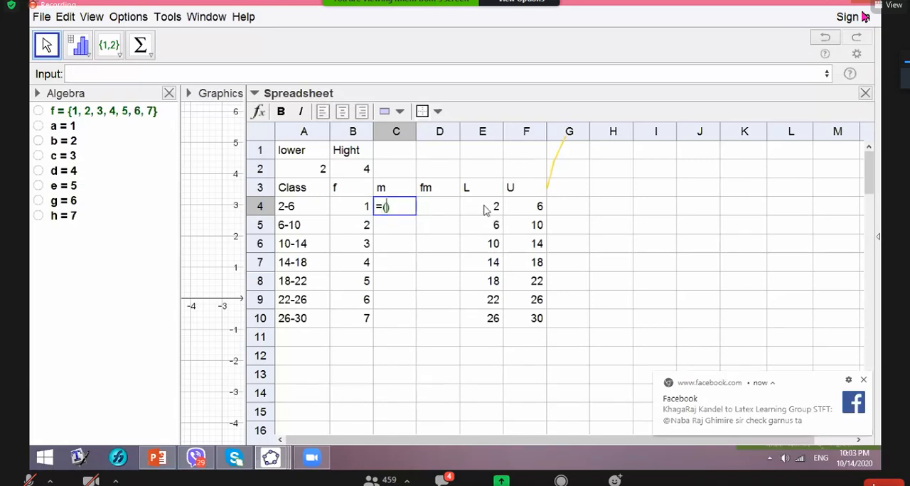
pyautogui.click(485, 209)
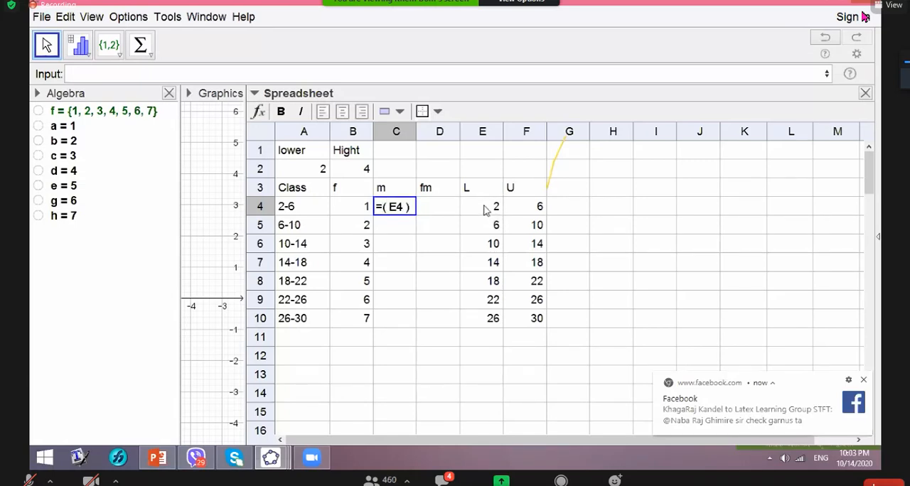
pyautogui.write('+')
pyautogui.click(537, 207)
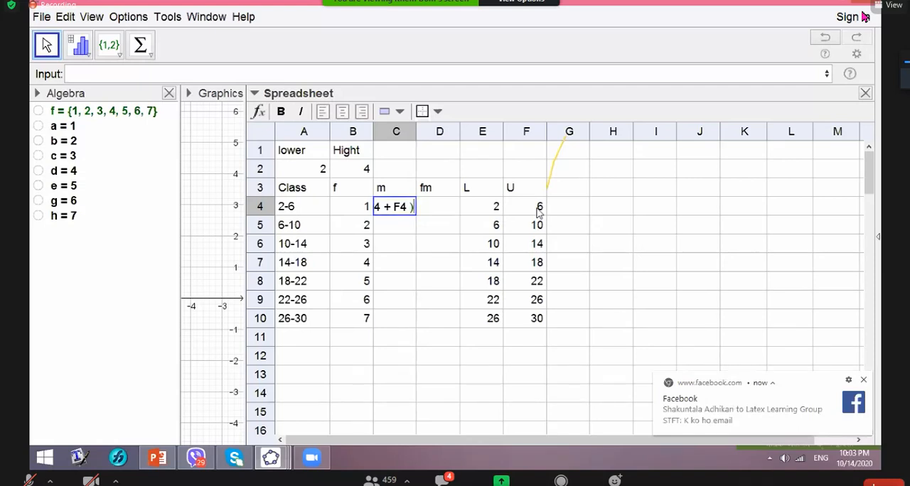
pyautogui.write('/2')
pyautogui.press('Return')
pyautogui.click(408, 210)
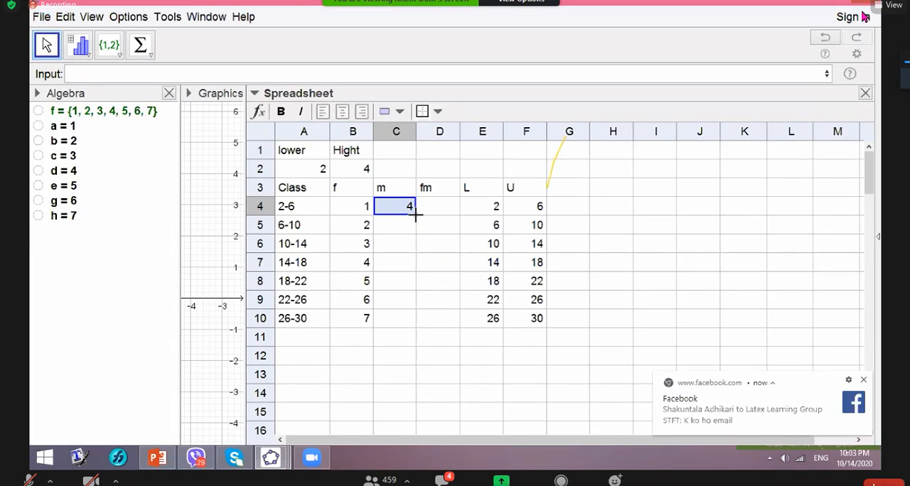
pyautogui.doubleClick(416, 214)
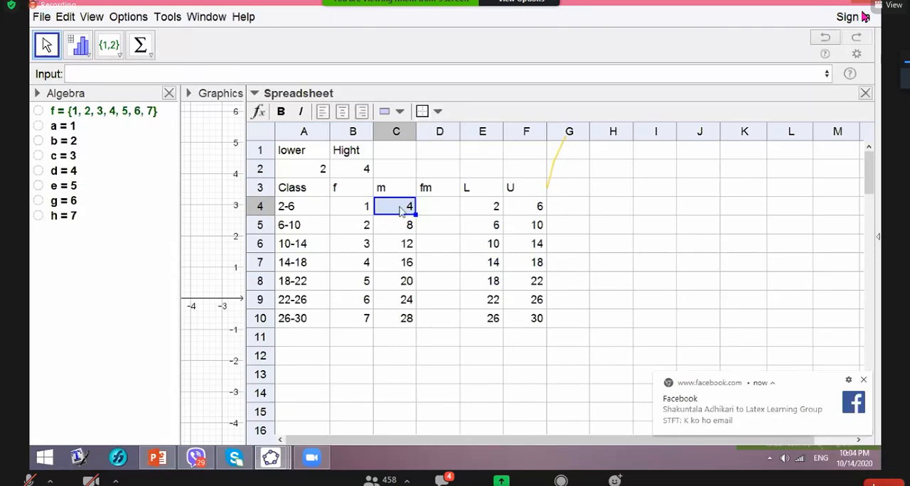
# - Multiply frequency by midpoint in cell D4 with =B4*C4 and copy the formula down the fm column to D10
pyautogui.click(437, 214)
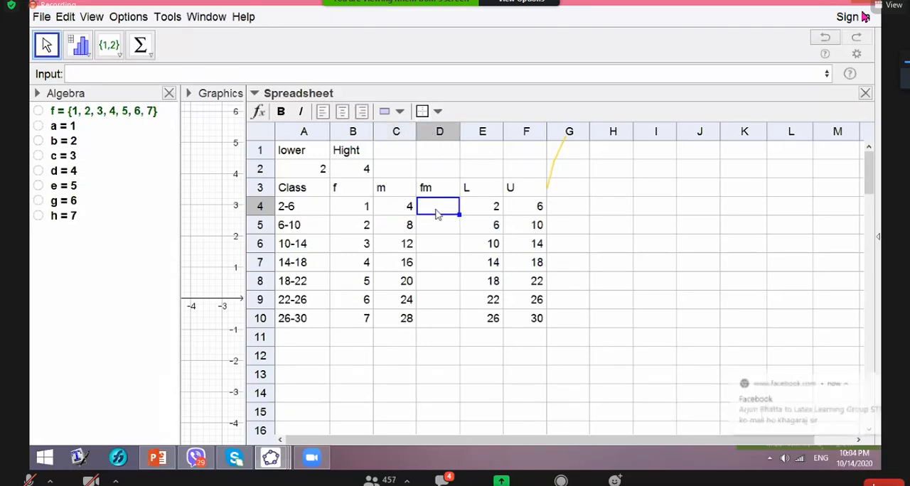
pyautogui.write('=')
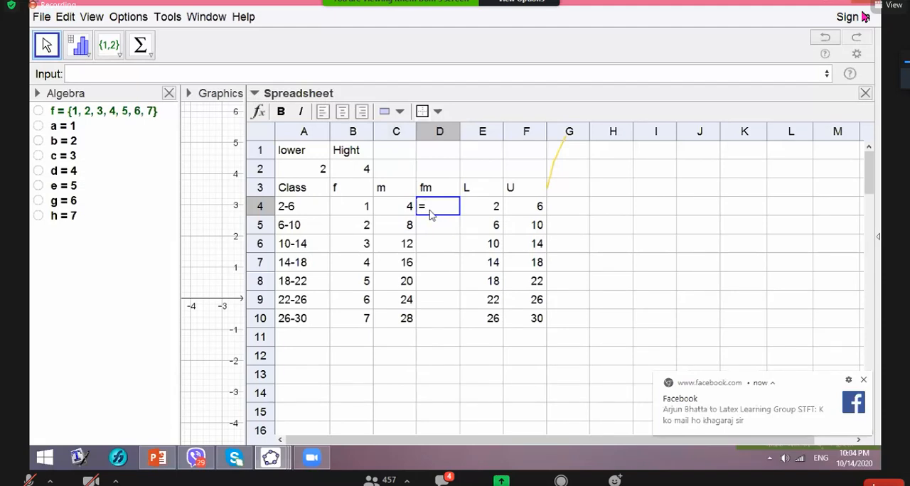
pyautogui.click(359, 214)
pyautogui.write('*')
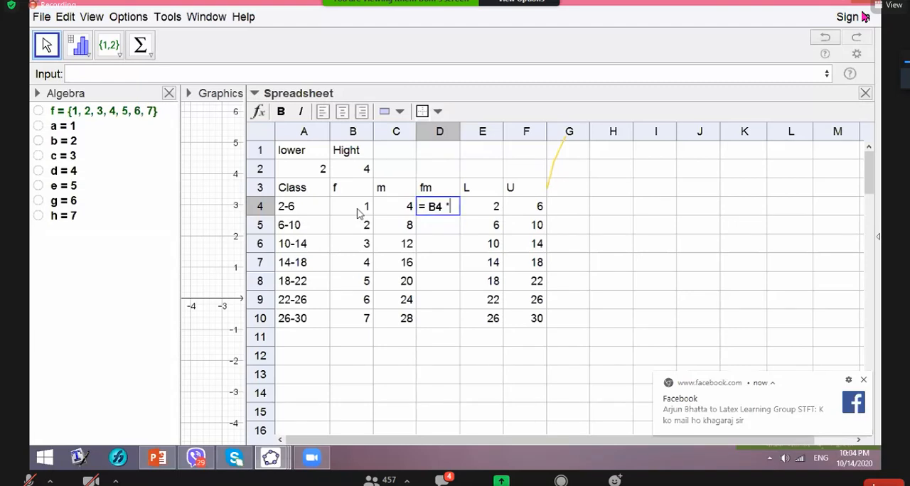
pyautogui.click(408, 213)
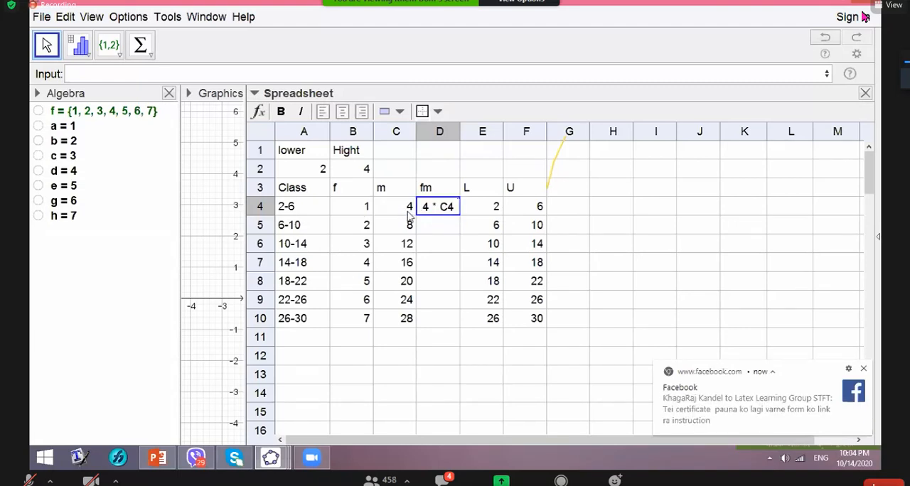
pyautogui.press('Return')
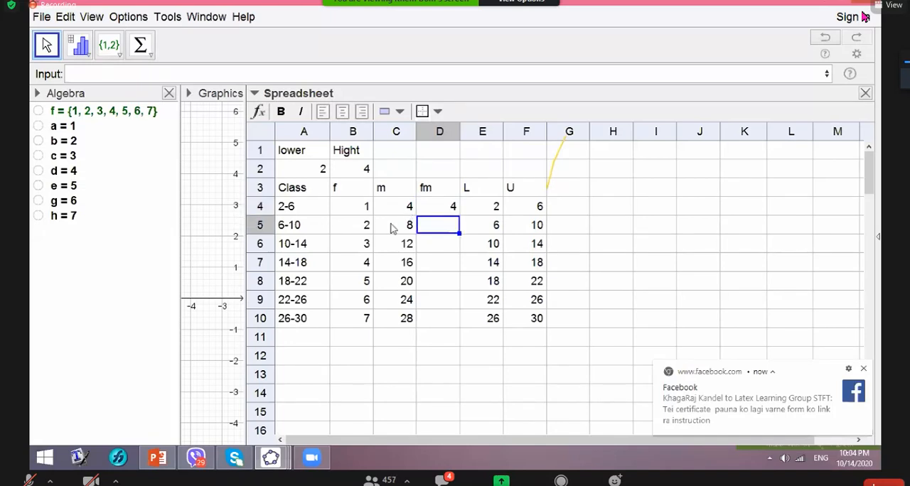
pyautogui.click(452, 207)
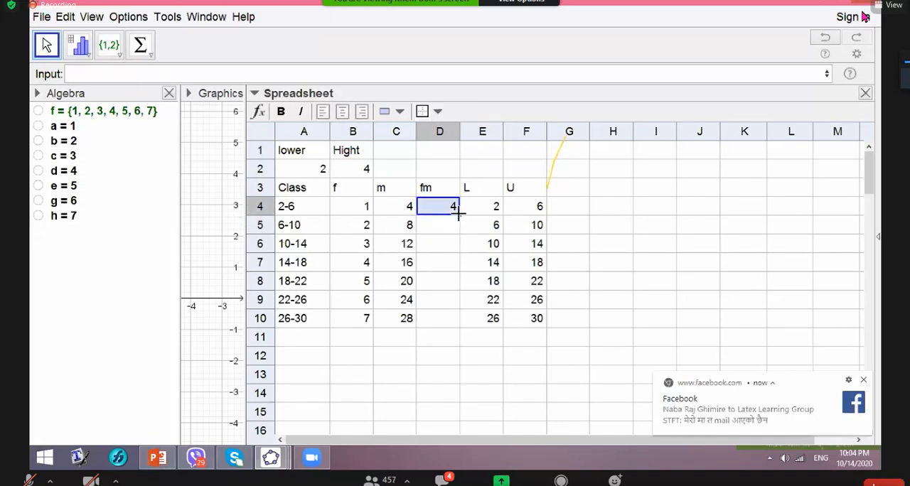
pyautogui.doubleClick(459, 214)
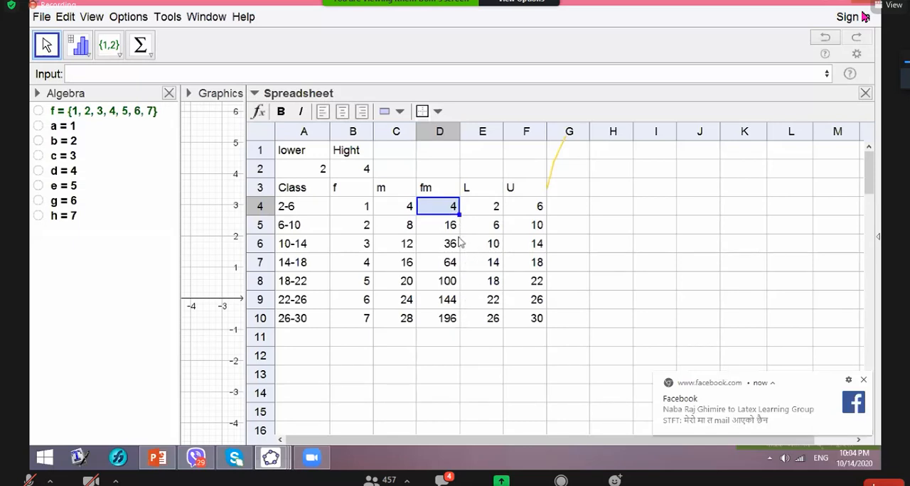
# - Center-align the contents of all the spreadsheet cells
pyautogui.click(574, 212)
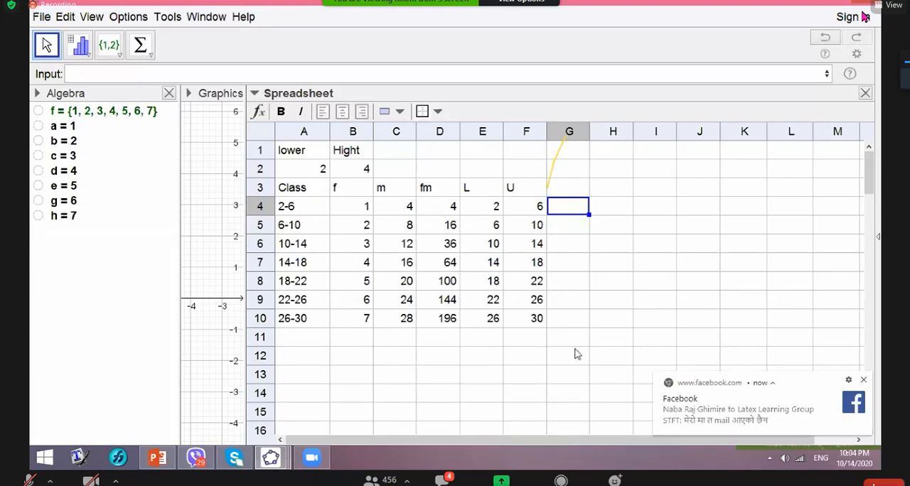
pyautogui.click(267, 137)
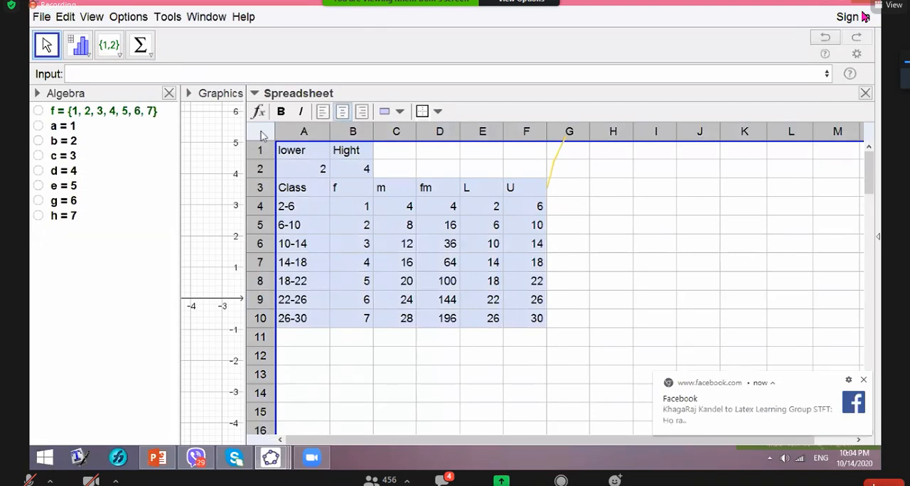
pyautogui.click(343, 112)
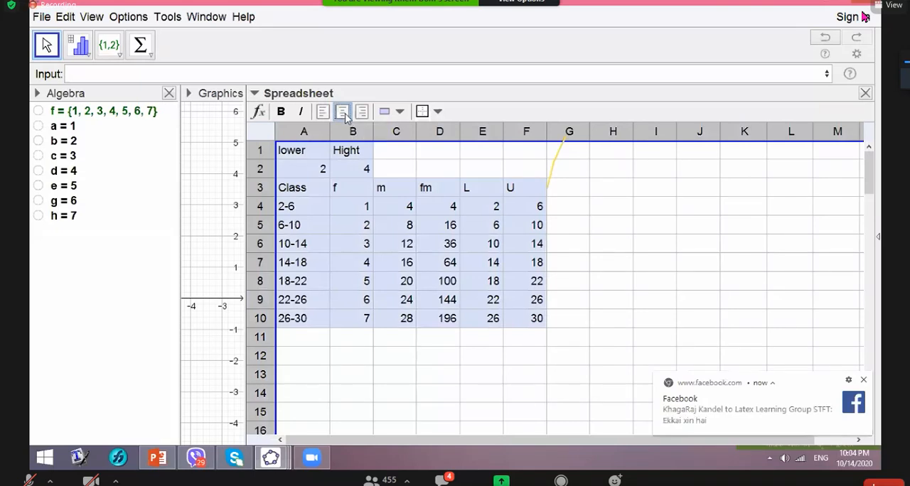
pyautogui.click(573, 250)
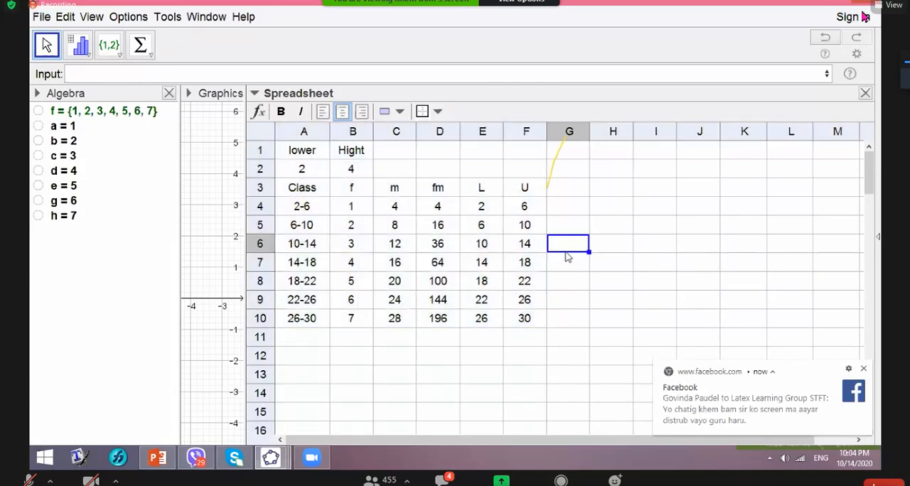
# - Total the frequencies in cells B4 to B10 with the Sum tool, placing the result in B11
pyautogui.click(349, 213)
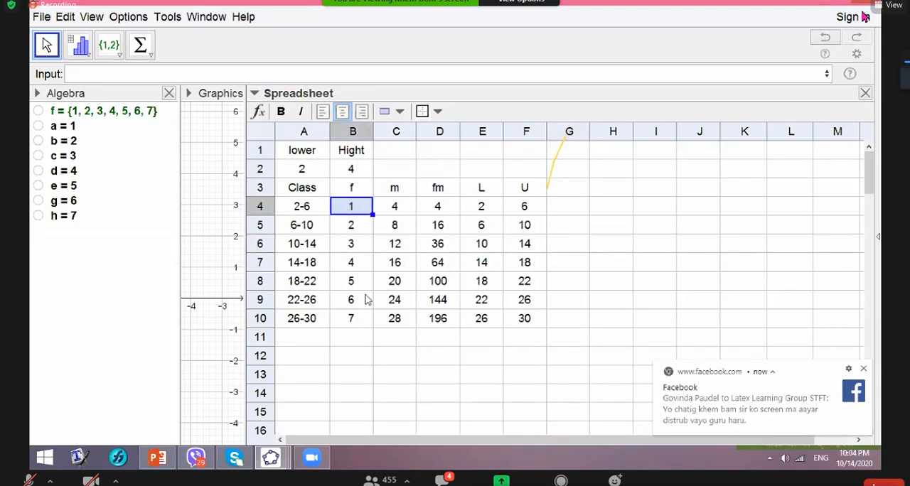
pyautogui.keyDown('shift'); pyautogui.click(365, 324); pyautogui.keyUp('shift')
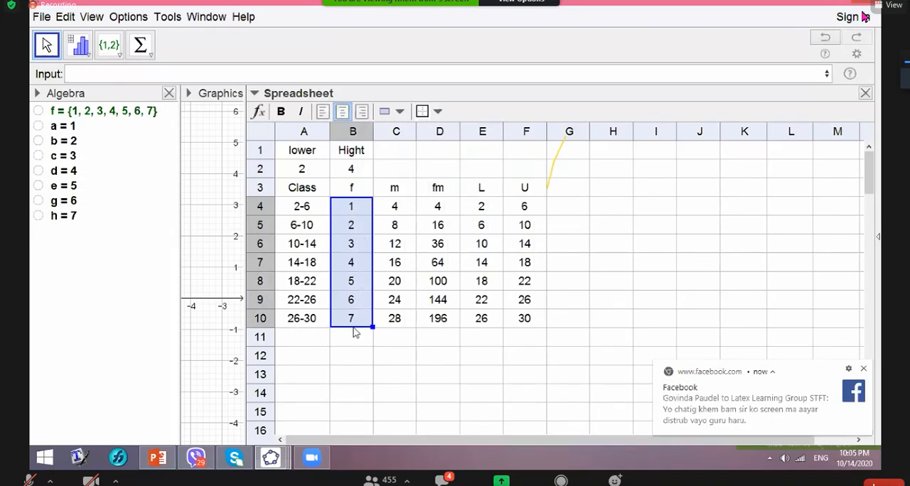
pyautogui.click(150, 59)
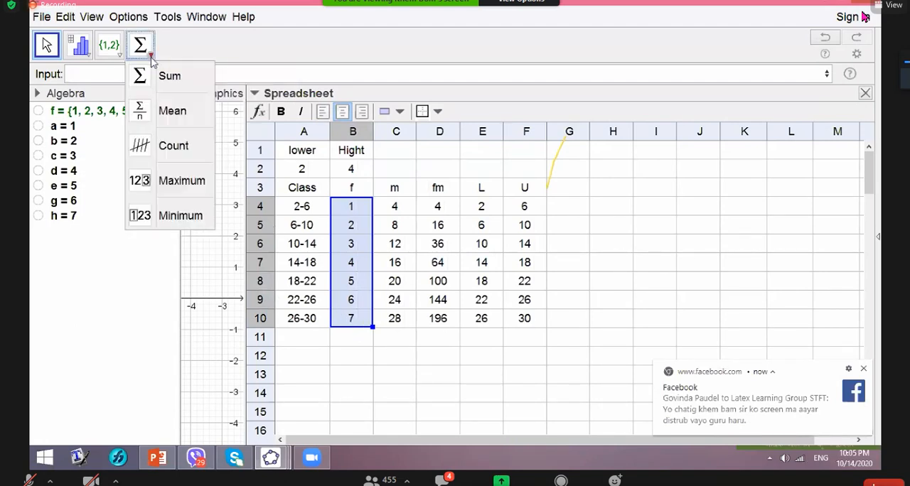
pyautogui.click(149, 74)
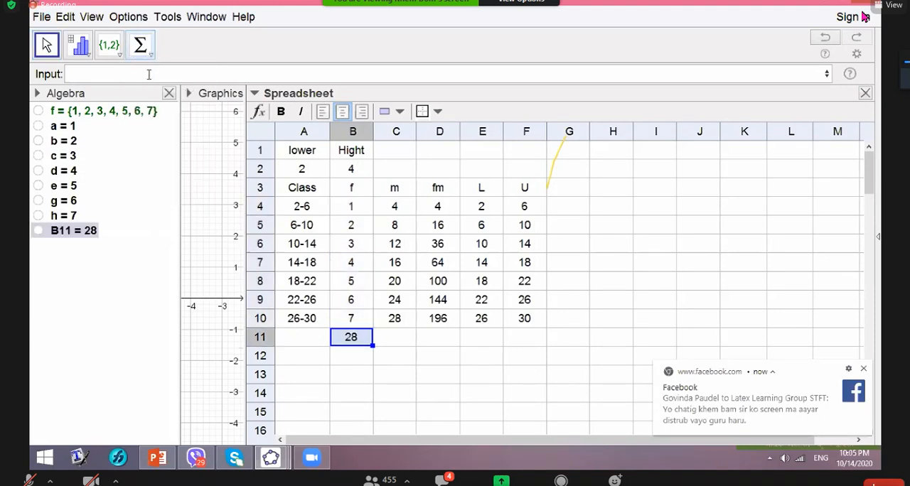
# - Enter the frequency total as a written formula in cell B12, using =sum(B4:B10)
pyautogui.click(349, 357)
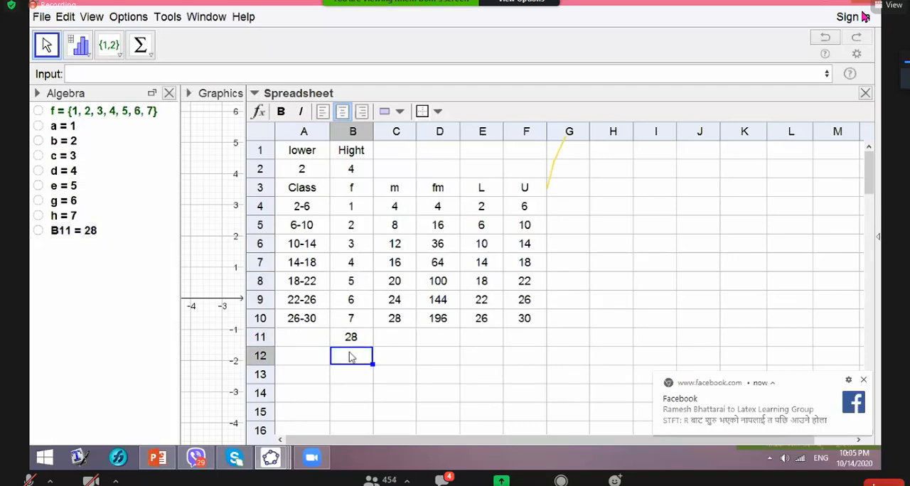
pyautogui.write('=')
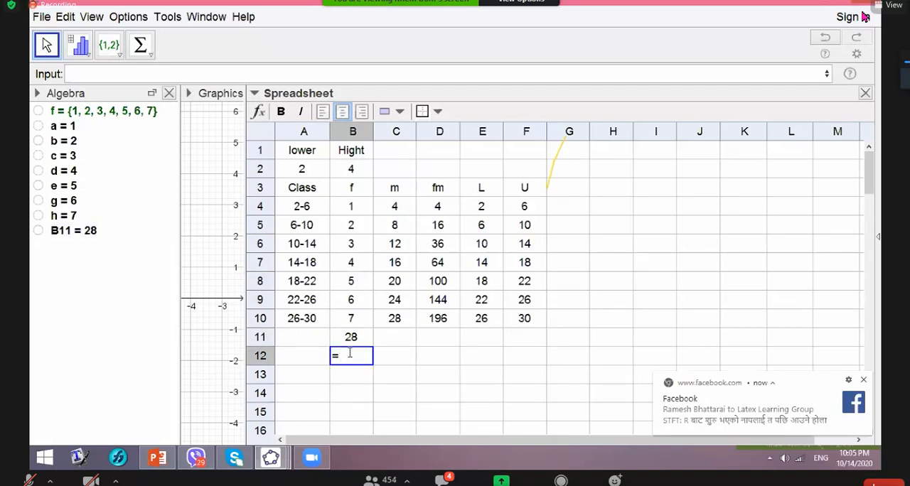
pyautogui.write('sum()')
pyautogui.click(348, 208)
pyautogui.write(':')
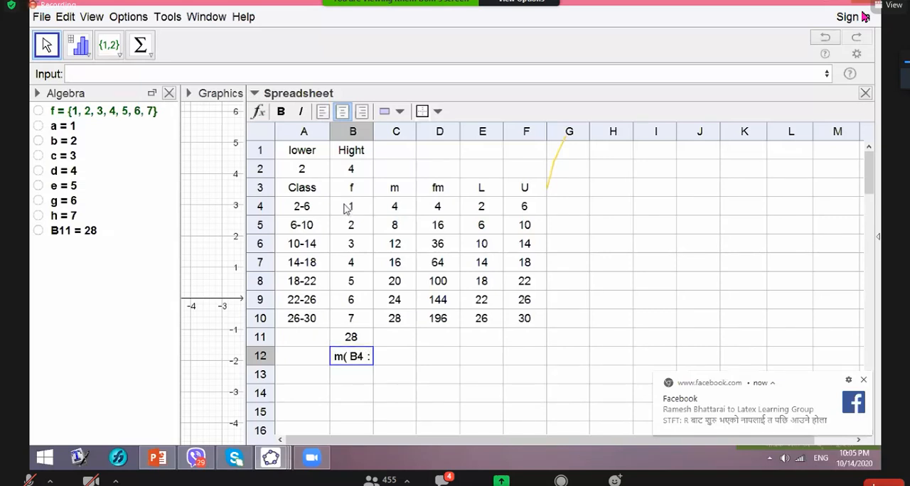
pyautogui.click(350, 321)
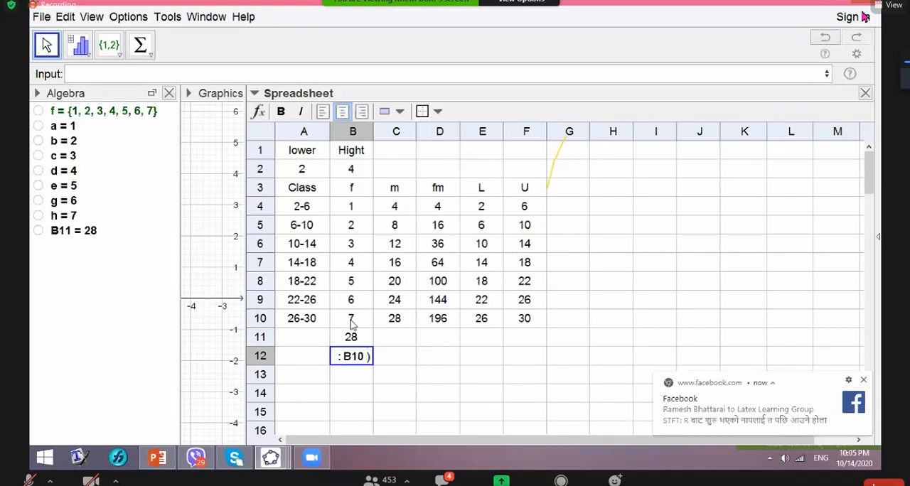
pyautogui.press('Return')
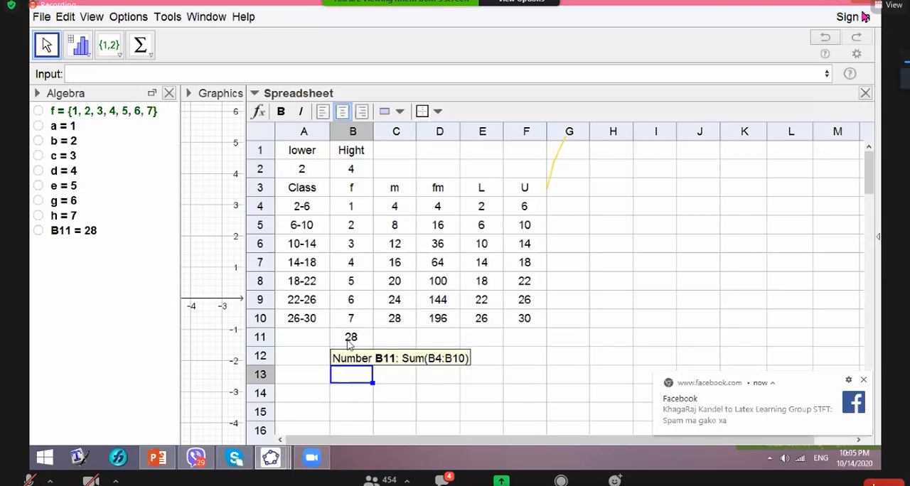
# - Show the formula bar and put the text label "N" in front of the =Sum(B4:B10) formula in cell B11
pyautogui.click(348, 339)
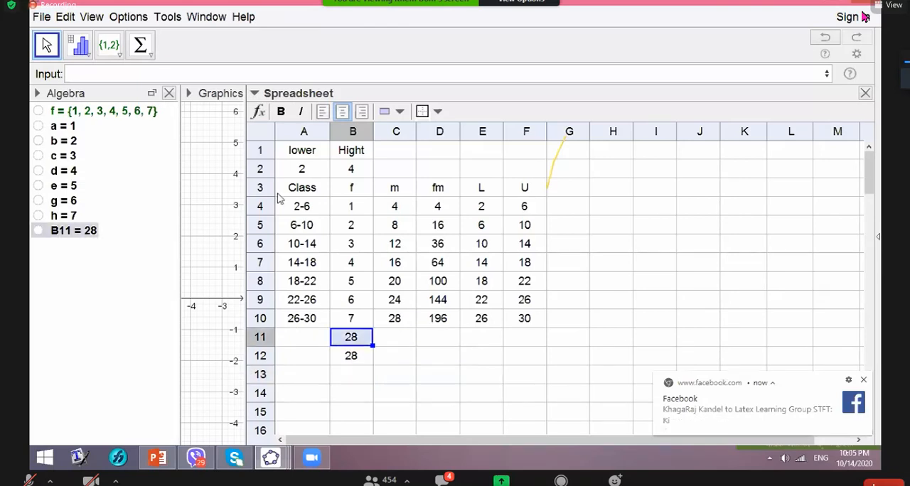
pyautogui.click(259, 113)
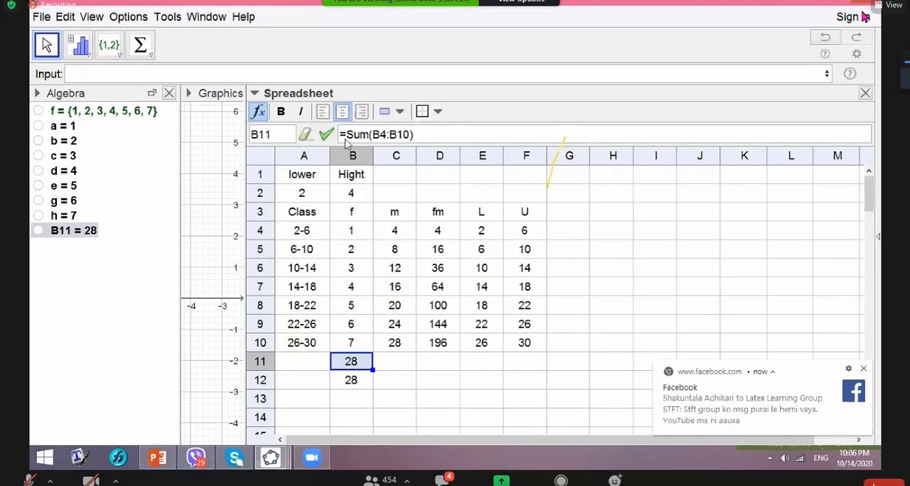
pyautogui.click(341, 137)
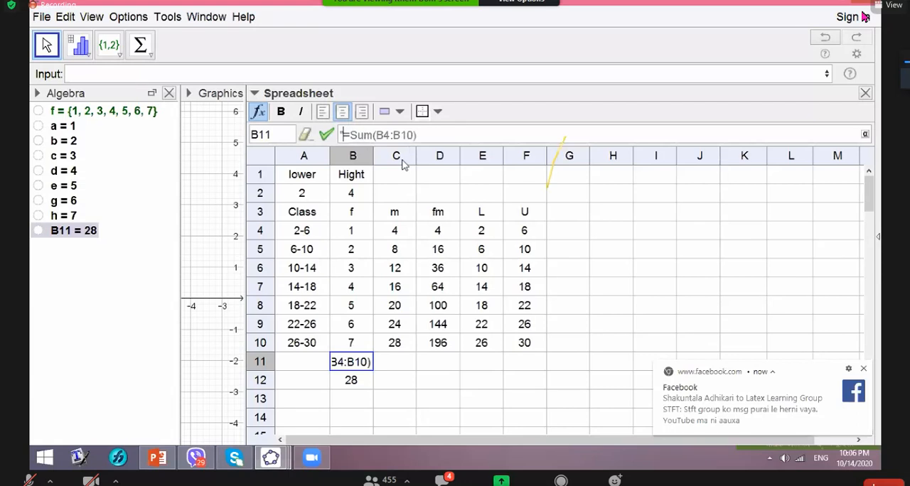
pyautogui.write('N')
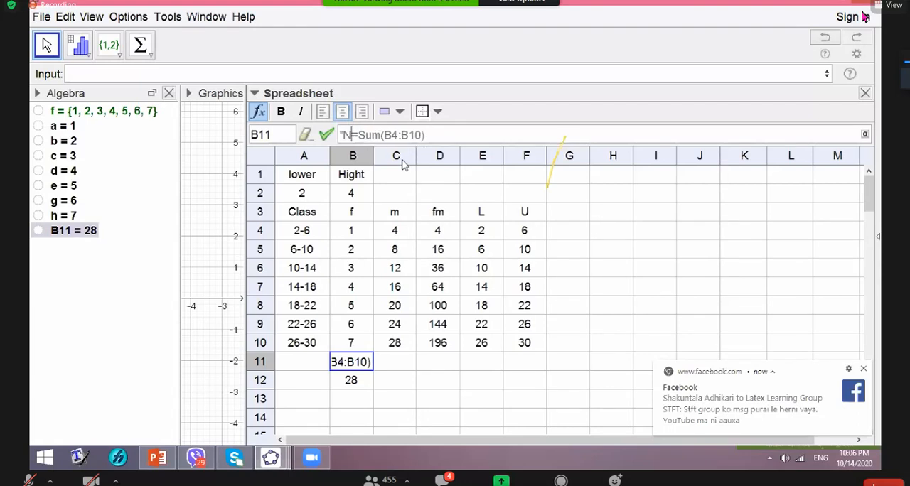
pyautogui.write('"')
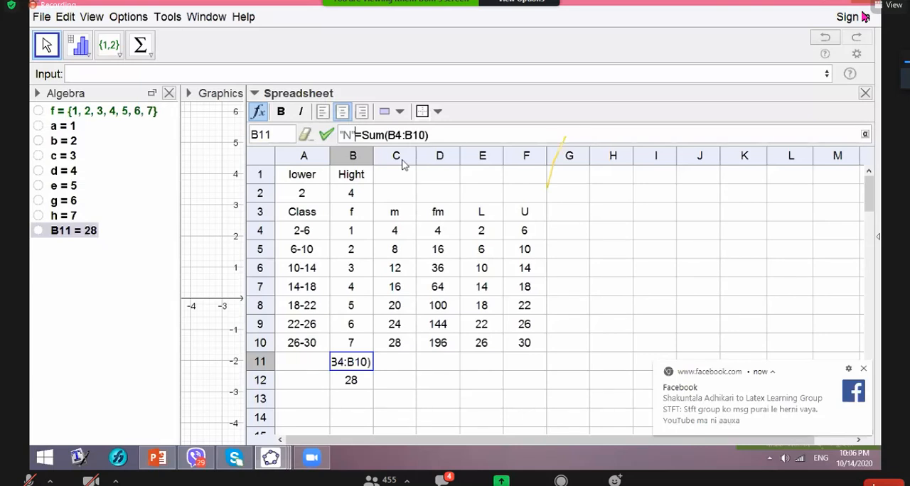
pyautogui.press('Return')
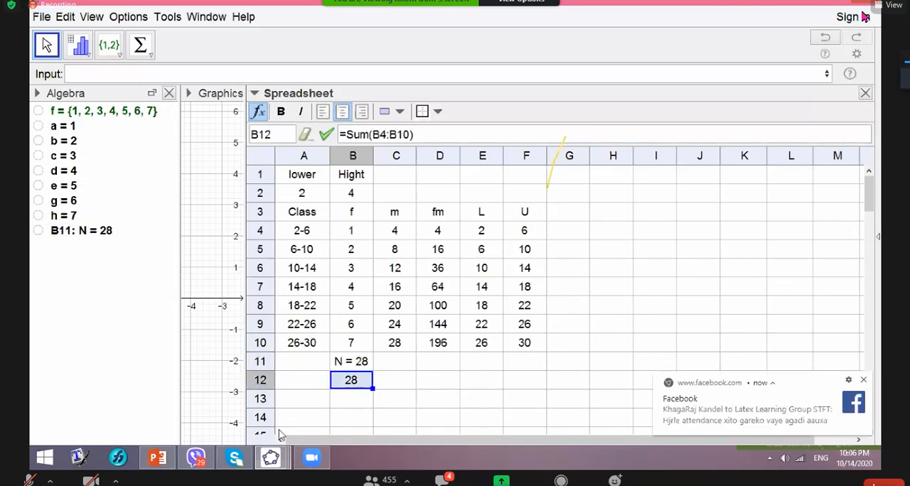
# - Total the fm products in cells D4 to D10 with the Sum tool, placing the result in D11
pyautogui.click(429, 235)
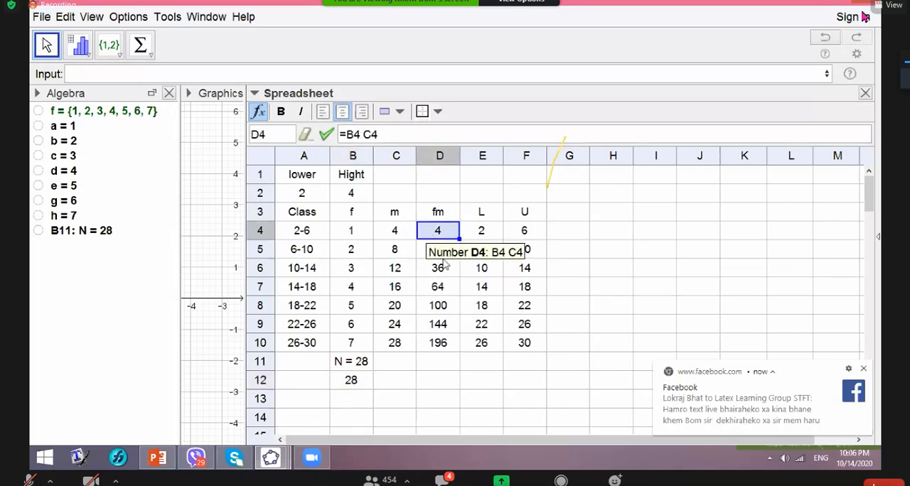
pyautogui.keyDown('shift'); pyautogui.click(449, 343); pyautogui.keyUp('shift')
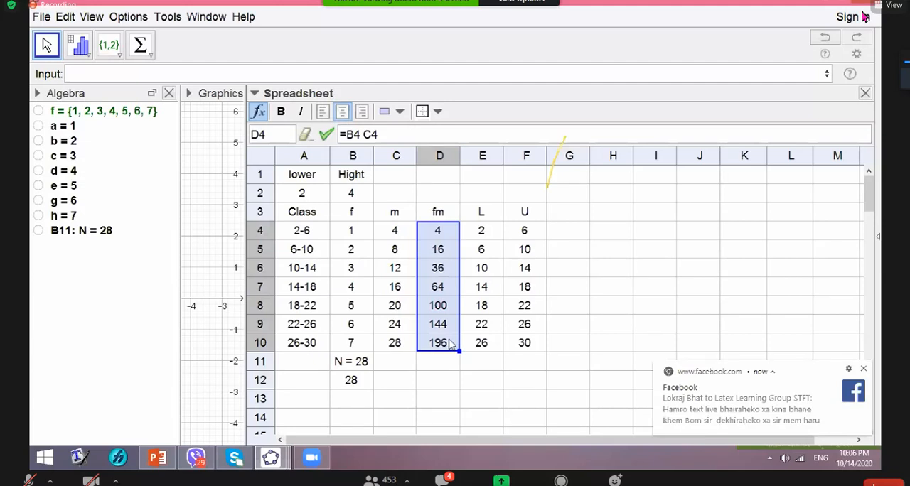
pyautogui.click(151, 56)
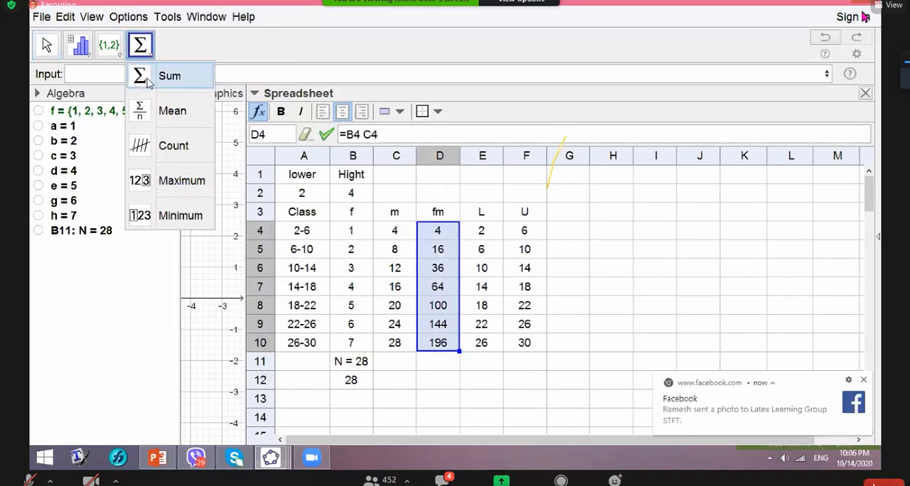
pyautogui.click(148, 78)
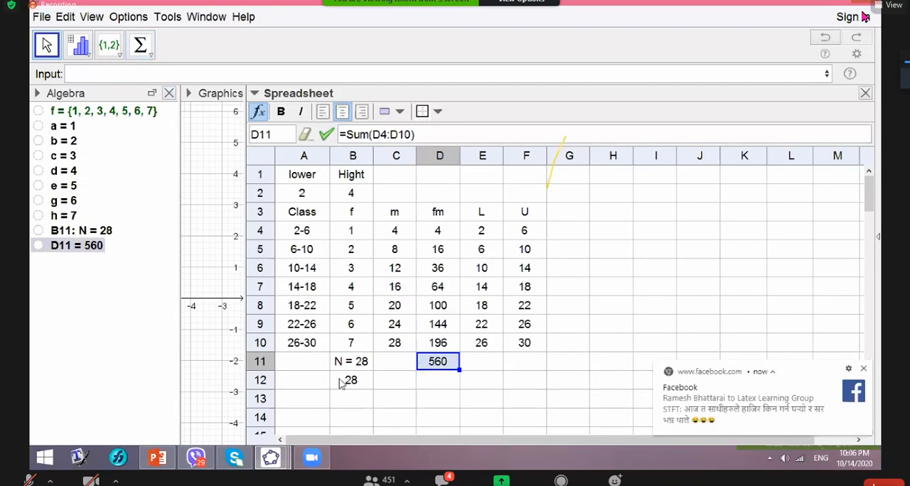
# - Enter the fm total as a written formula in cell D12, using =sum(D4:D10)
pyautogui.click(435, 385)
pyautogui.write('=')
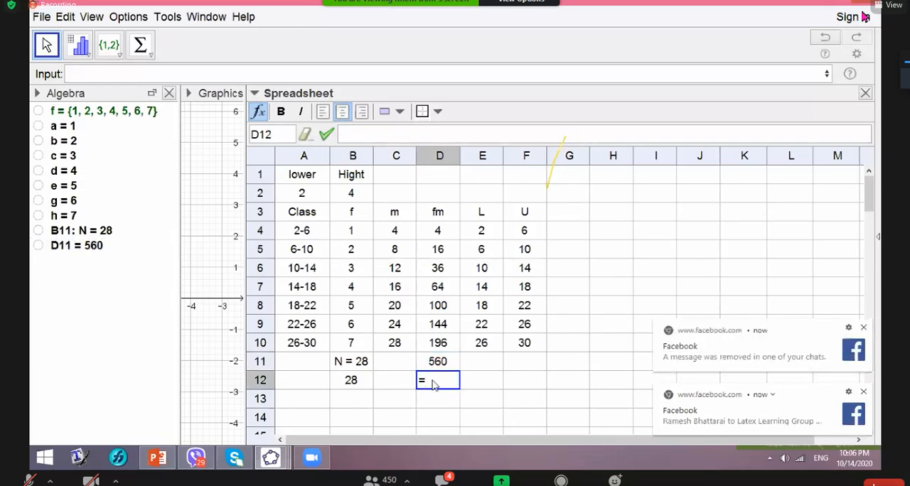
pyautogui.write('sum')
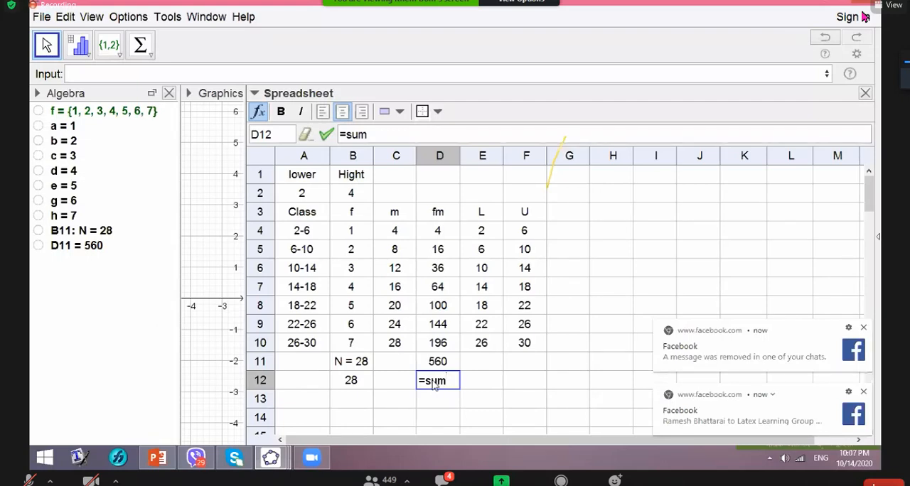
pyautogui.write('()')
pyautogui.write(' D4 :')
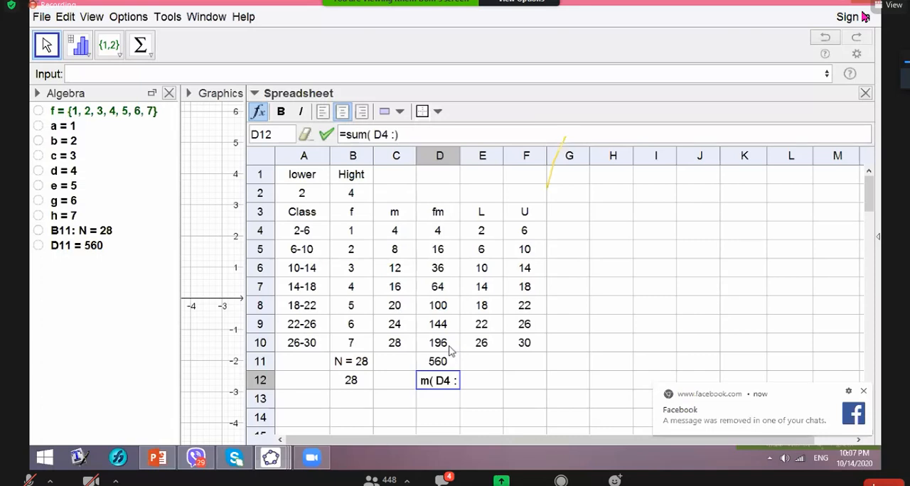
pyautogui.write('D10')
pyautogui.press('Return')
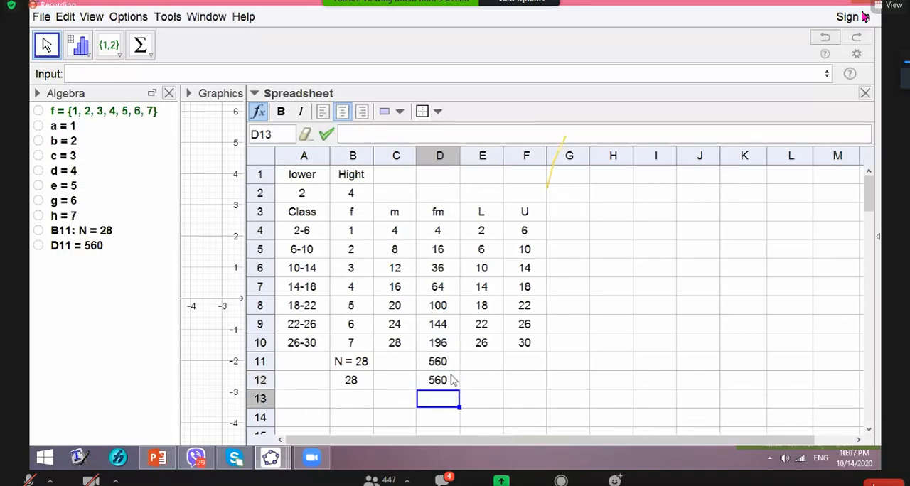
# - Put the text label "Σfm" in front of the =Sum(D4:D10) formula in D11 and widen column D to fit it
pyautogui.click(440, 368)
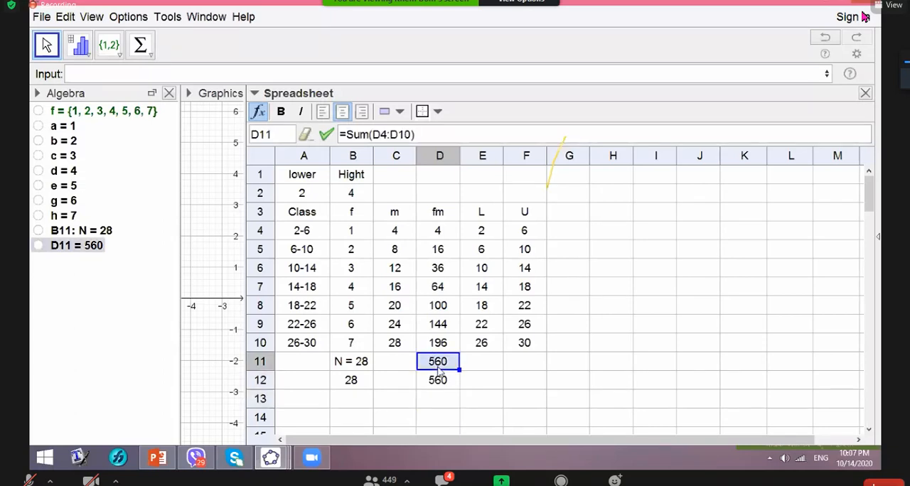
pyautogui.click(339, 137)
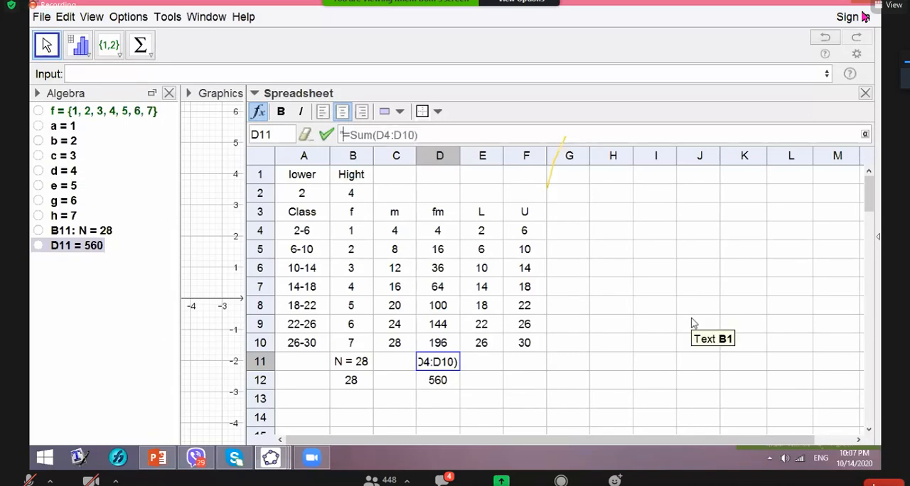
pyautogui.click(865, 135)
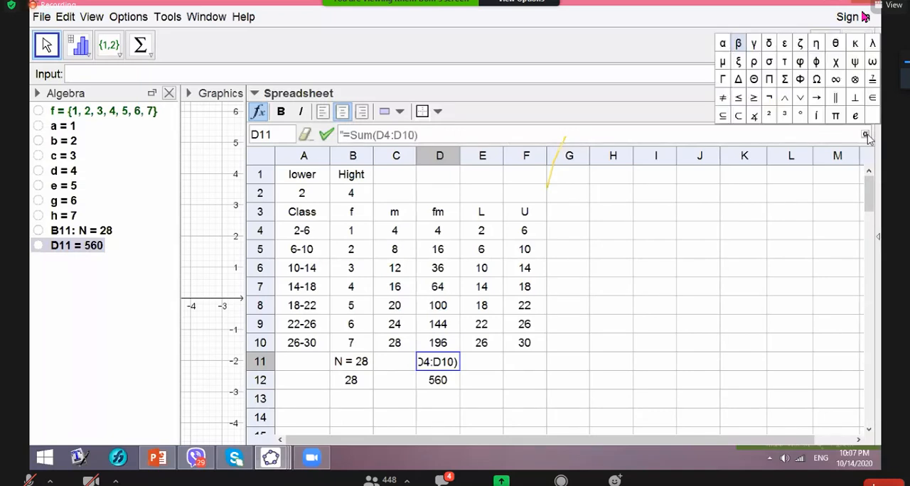
pyautogui.click(786, 80)
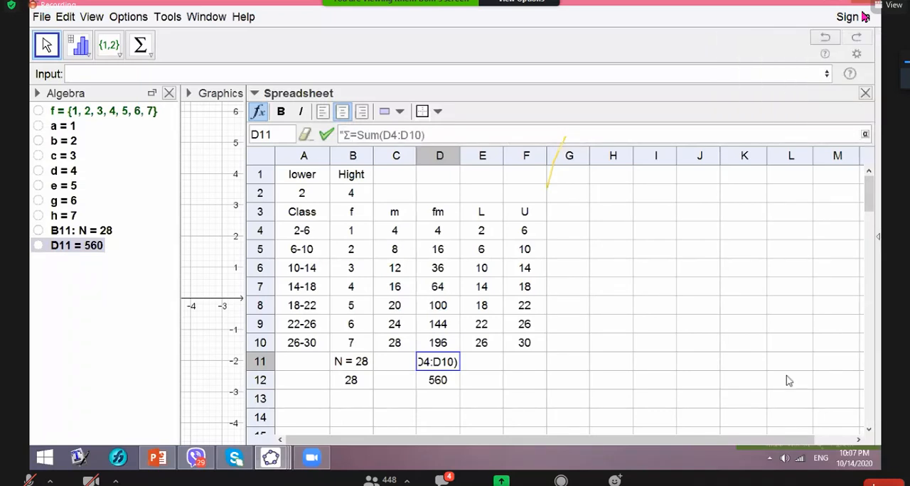
pyautogui.write('fm')
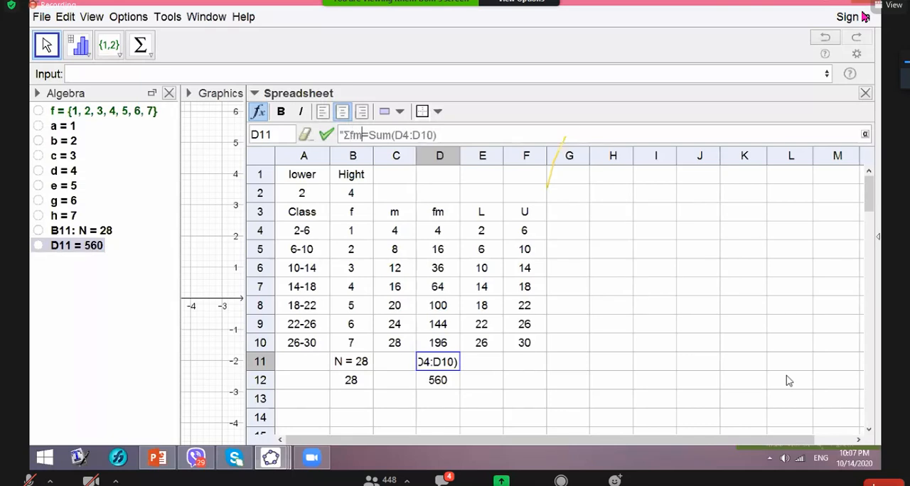
pyautogui.write('"')
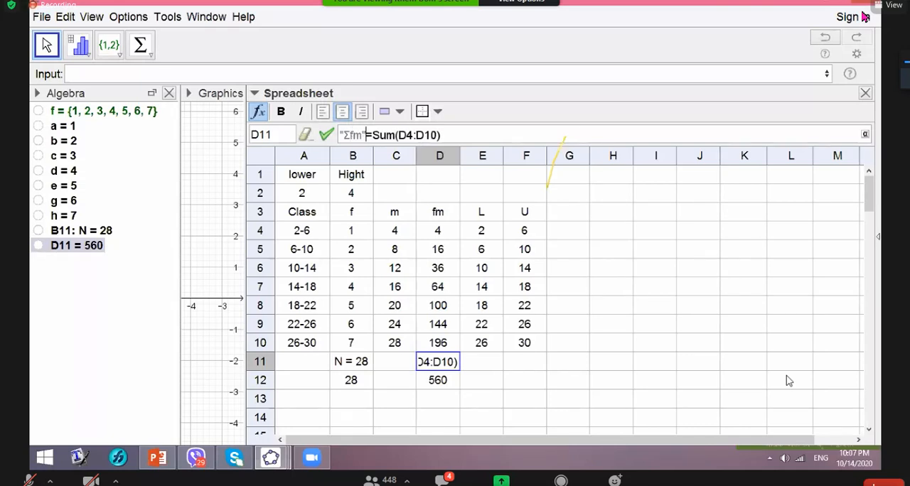
pyautogui.press('Return')
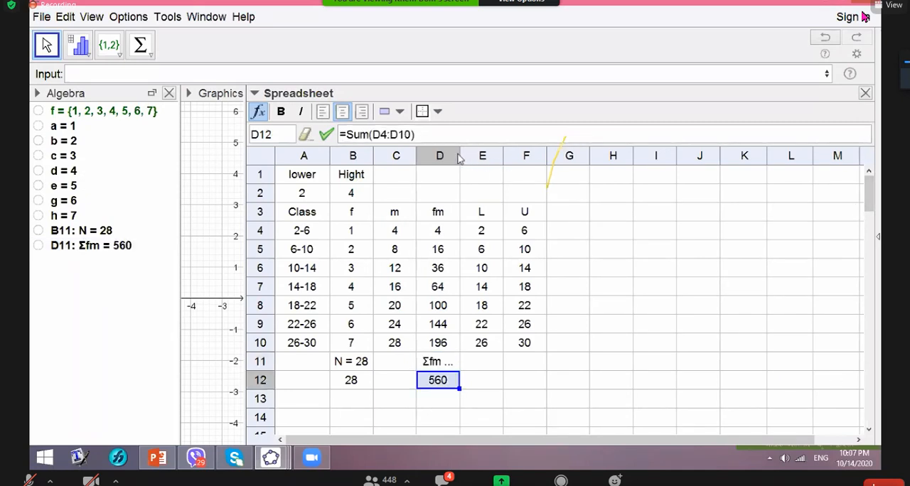
pyautogui.moveTo(459, 154); pyautogui.dragTo(491, 153)
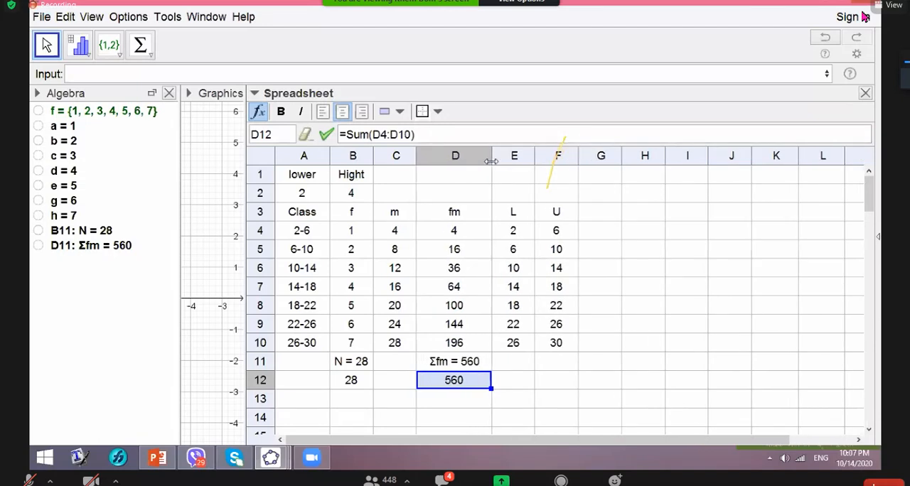
pyautogui.click(568, 387)
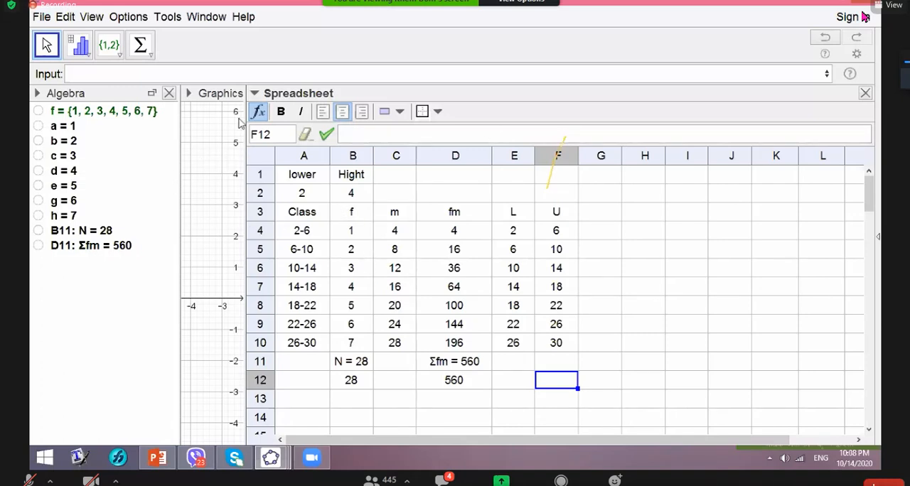
# - Hide the spreadsheet and place the LaTeX text "\text{Find the arithmetic mean of the following data:" near y = 5 in the graphics view
pyautogui.click(865, 94)
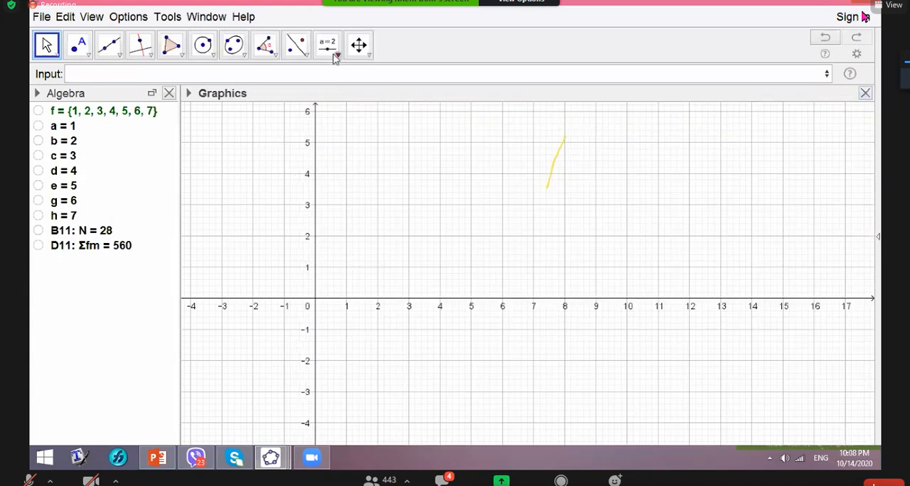
pyautogui.click(337, 56)
pyautogui.click(332, 106)
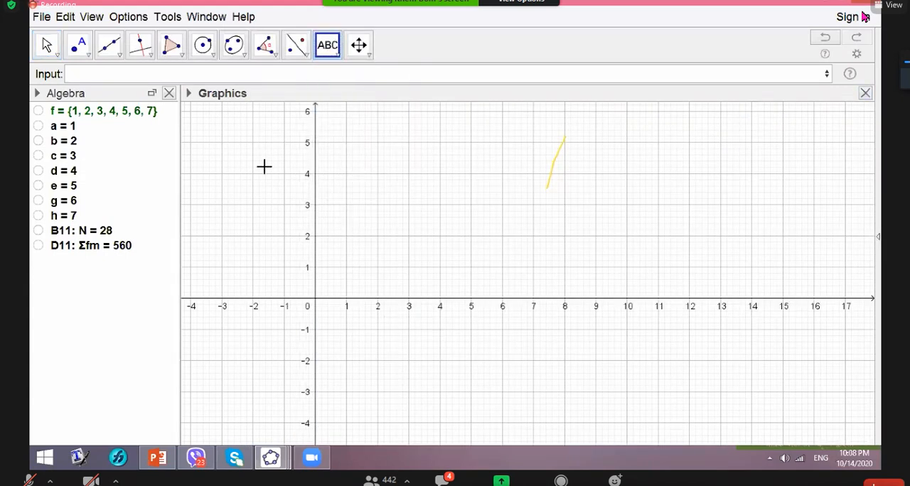
pyautogui.click(369, 234)
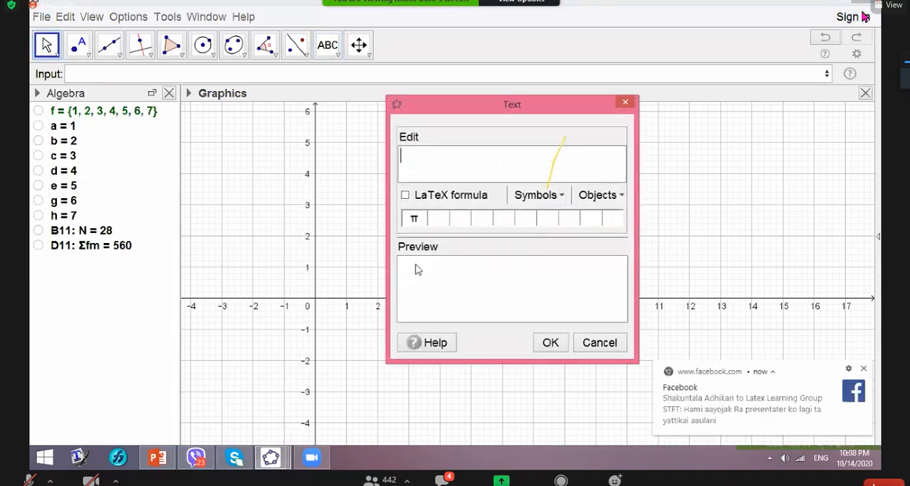
pyautogui.write('\\text{Find the ar')
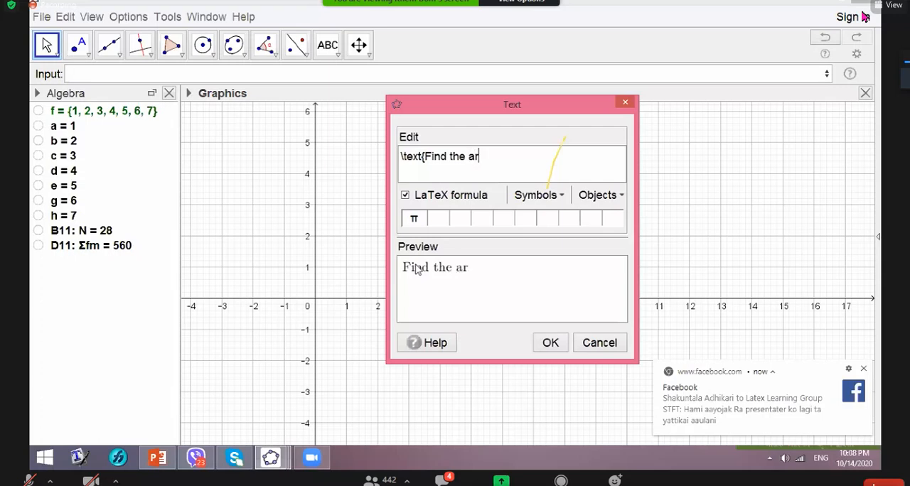
pyautogui.write('itj')
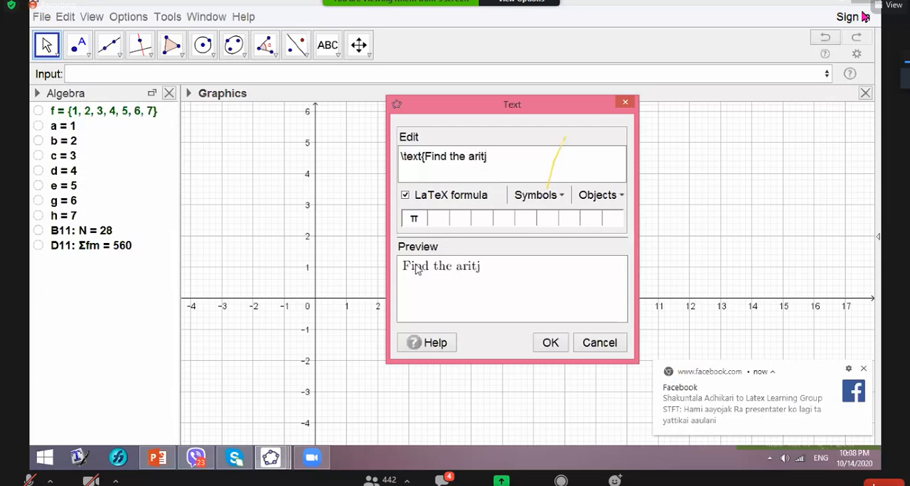
pyautogui.press('BackSpace')
pyautogui.write('hmetic mean of')
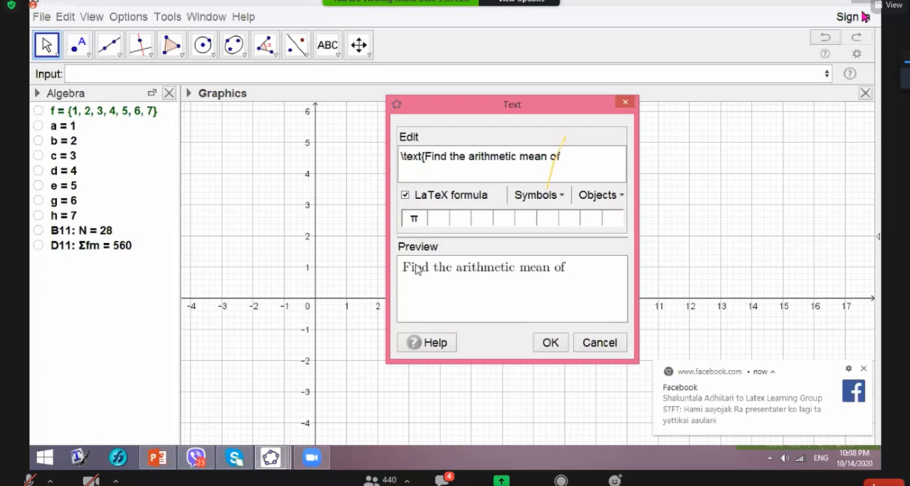
pyautogui.write(' the ')
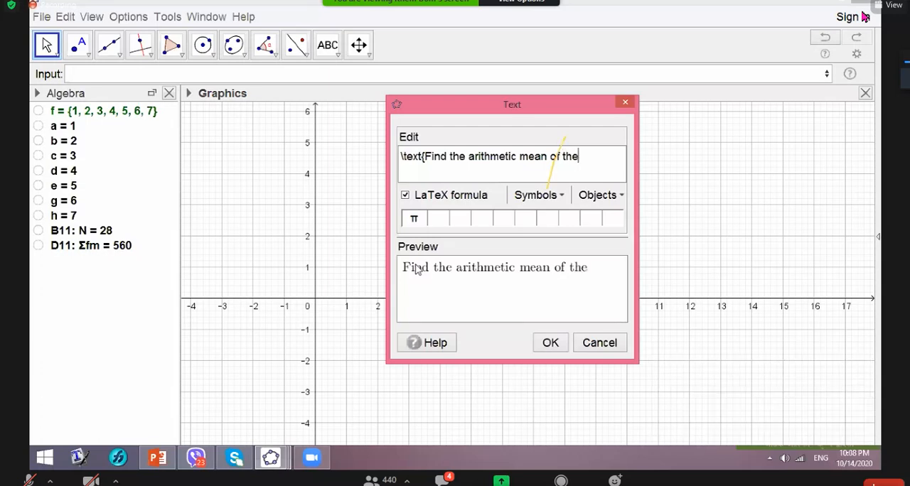
pyautogui.write('following')
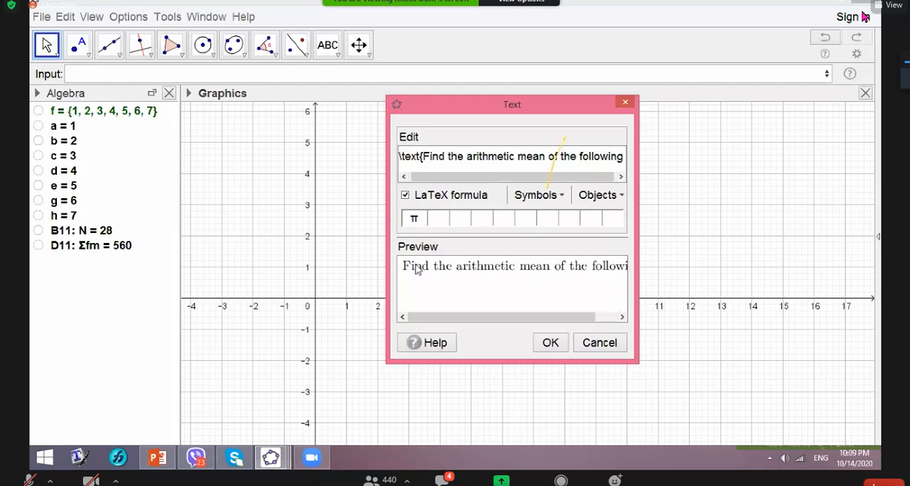
pyautogui.write(' data')
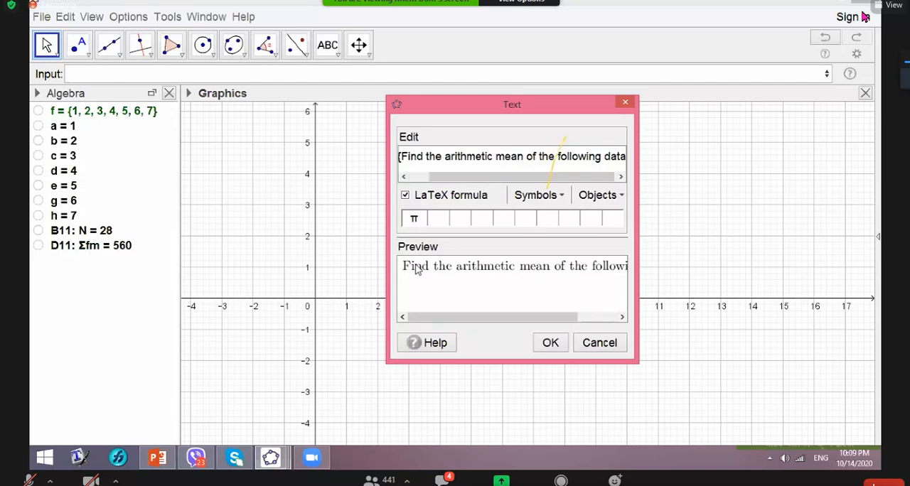
pyautogui.write(':')
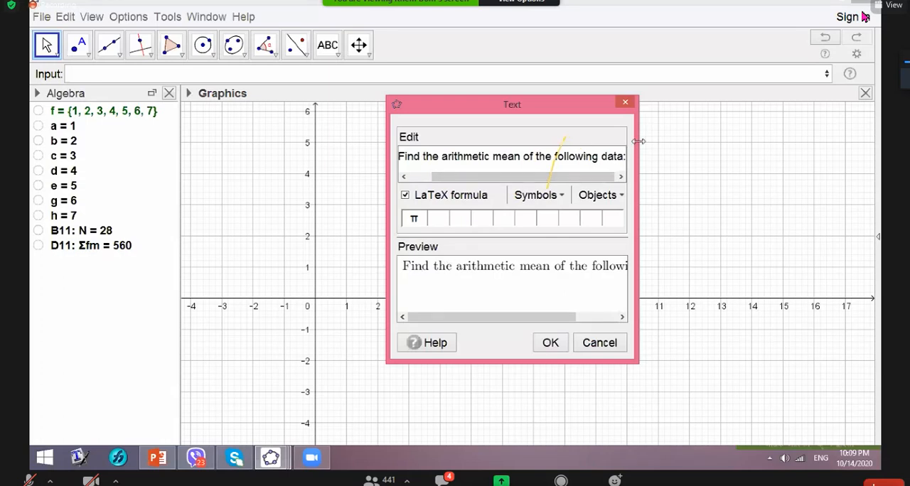
pyautogui.moveTo(637, 145); pyautogui.dragTo(785, 147)
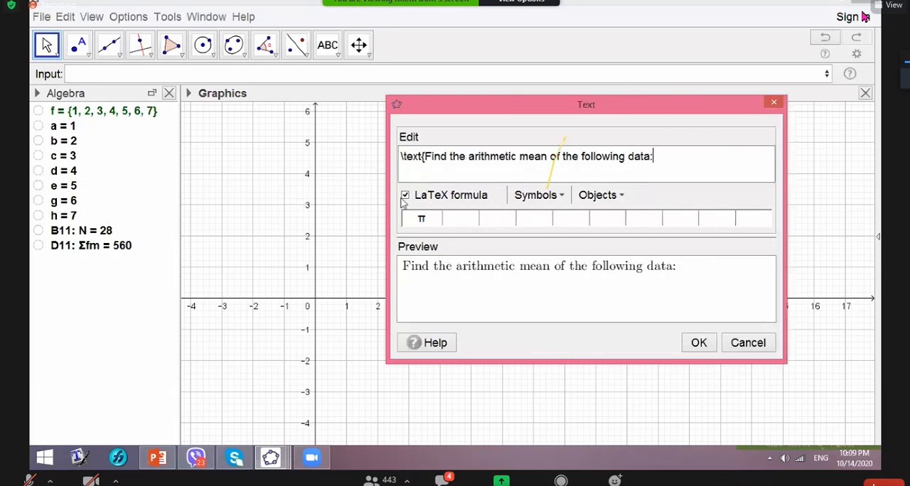
pyautogui.click(699, 344)
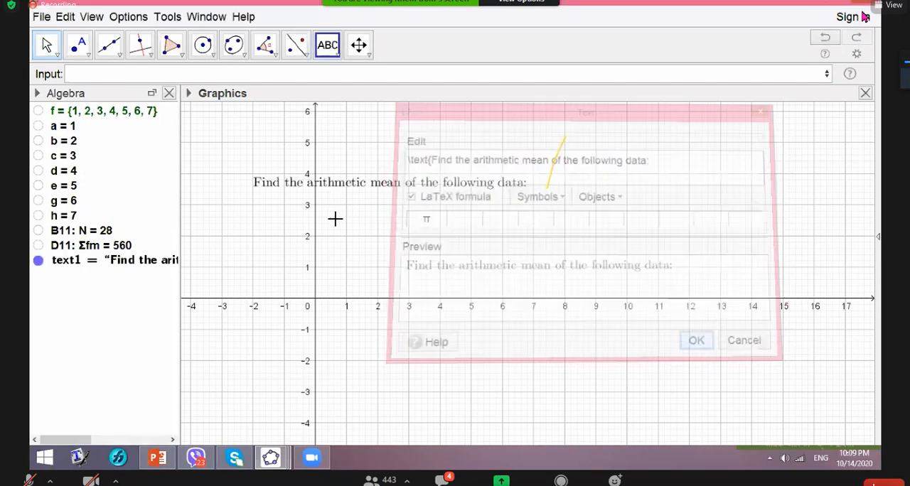
pyautogui.moveTo(341, 185); pyautogui.dragTo(310, 141)
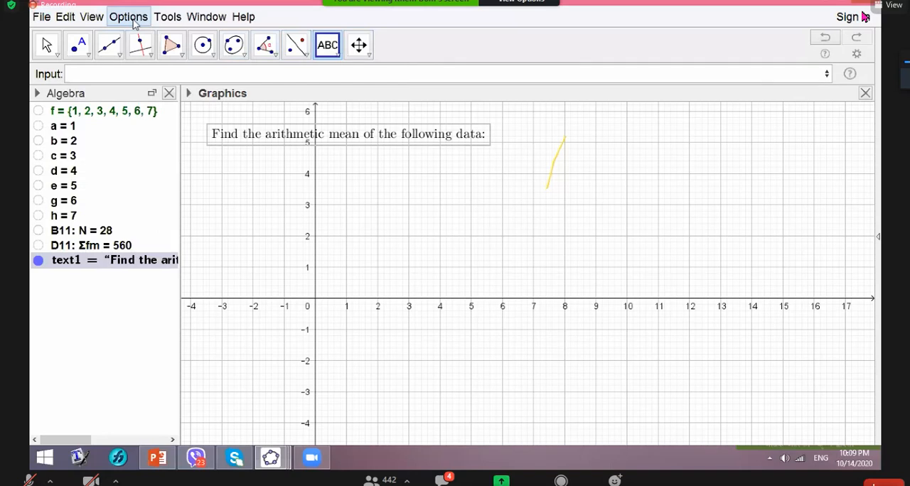
# - Show the spreadsheet and create a transposed table with dependent objects from the Class and f cells A3 to B10
pyautogui.click(92, 17)
pyautogui.click(145, 57)
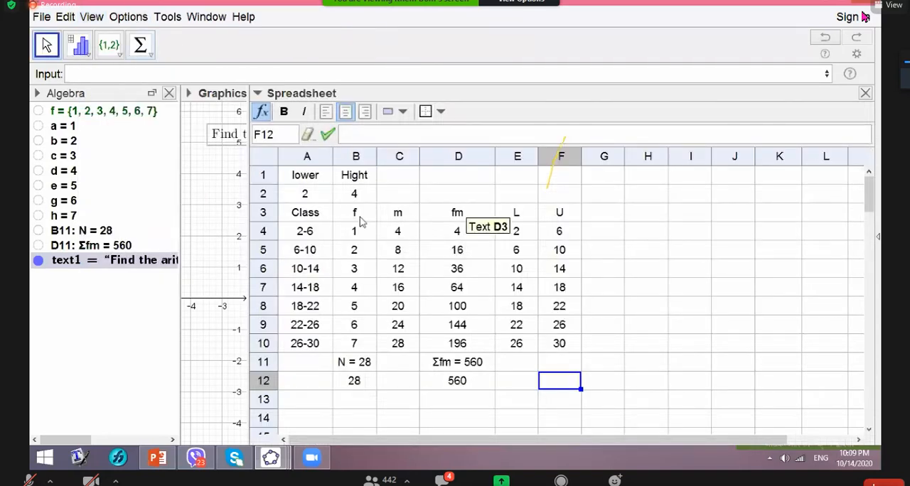
pyautogui.click(289, 212)
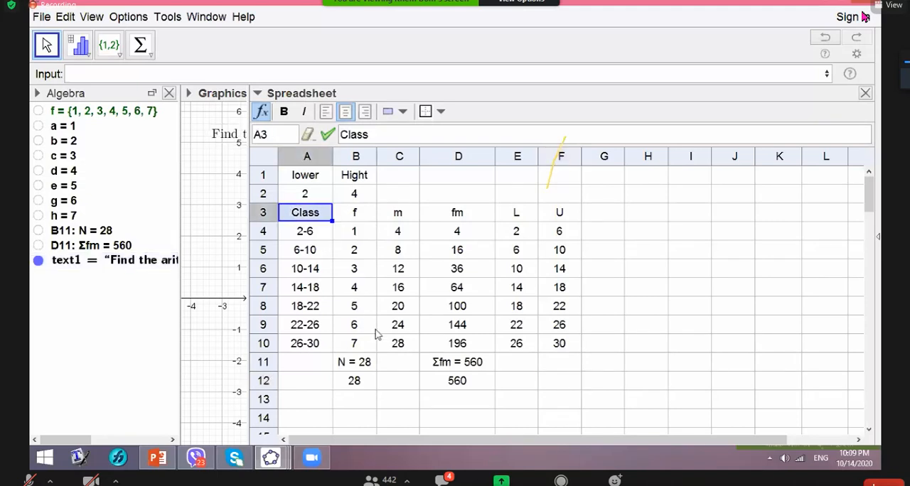
pyautogui.keyDown('shift'); pyautogui.click(369, 347); pyautogui.keyUp('shift')
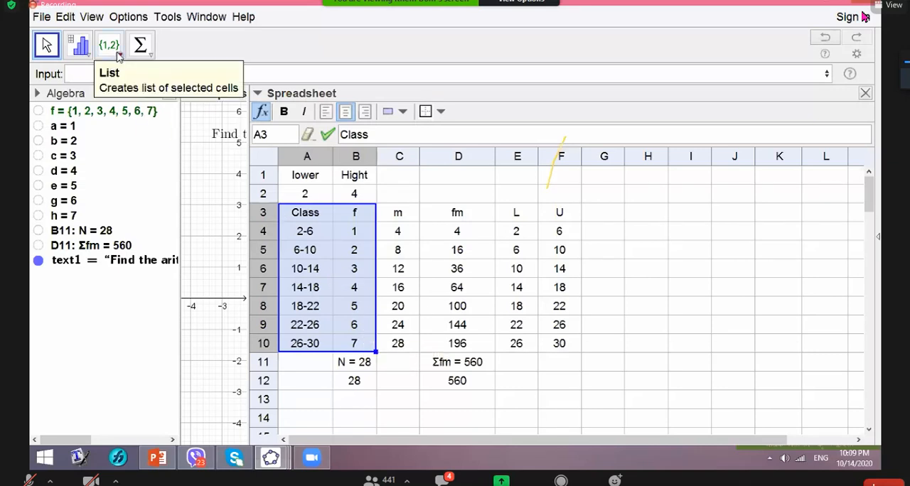
pyautogui.click(119, 56)
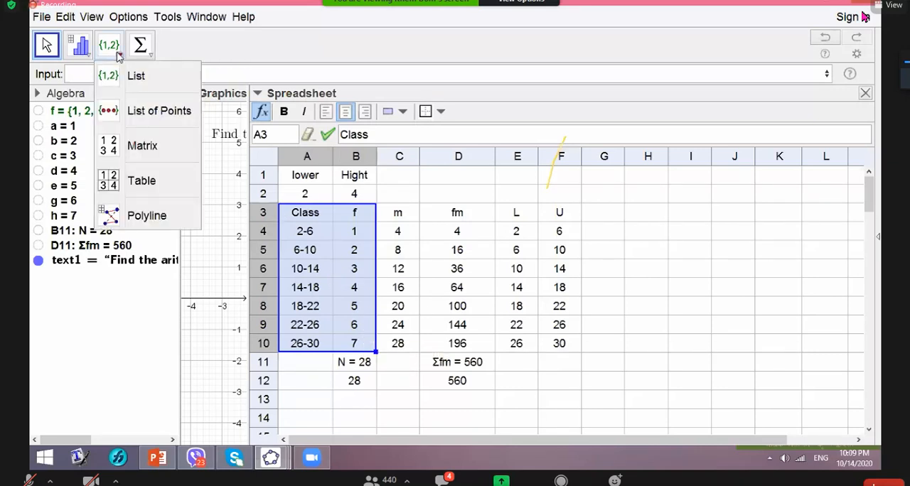
pyautogui.click(119, 186)
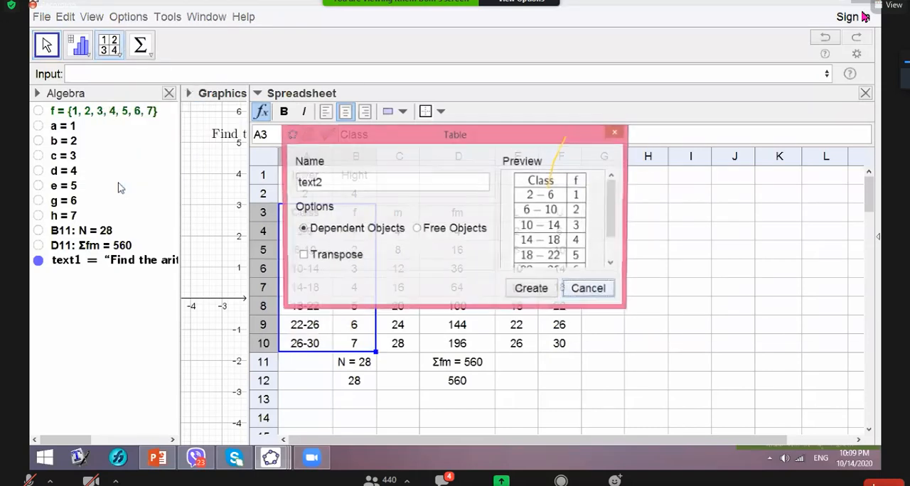
pyautogui.click(303, 258)
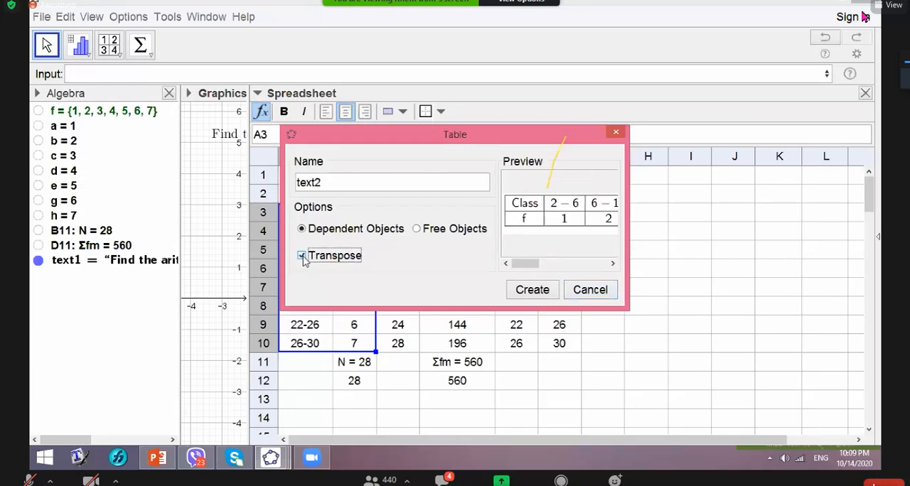
pyautogui.click(530, 291)
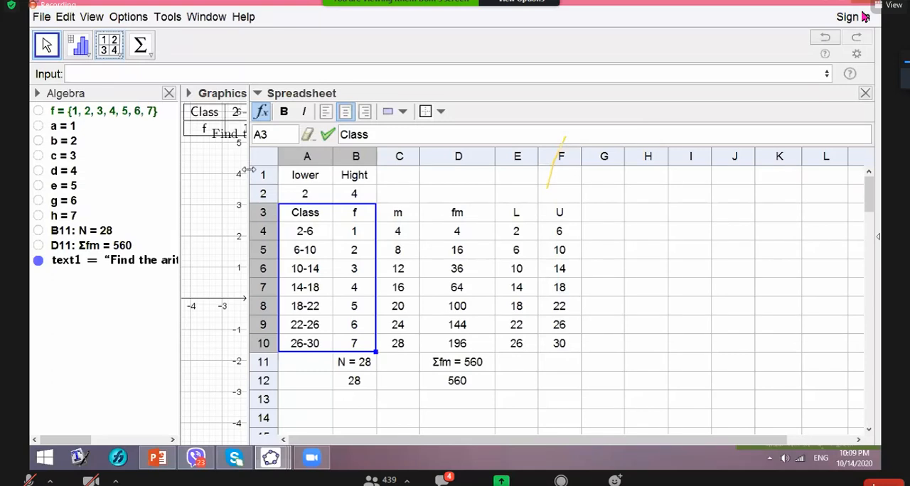
# - Widen the graphics view and place the Class and f table directly beneath the question text, shifting both towards the view's upper-left corner
pyautogui.moveTo(247, 170); pyautogui.dragTo(454, 169)
pyautogui.moveTo(304, 135); pyautogui.dragTo(369, 192)
pyautogui.click(302, 143)
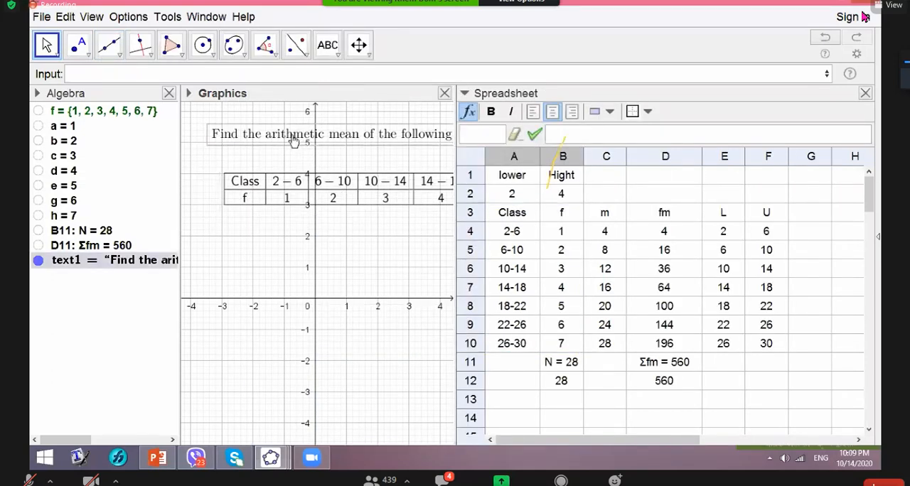
pyautogui.moveTo(302, 142); pyautogui.dragTo(285, 138)
pyautogui.moveTo(272, 185); pyautogui.dragTo(259, 180)
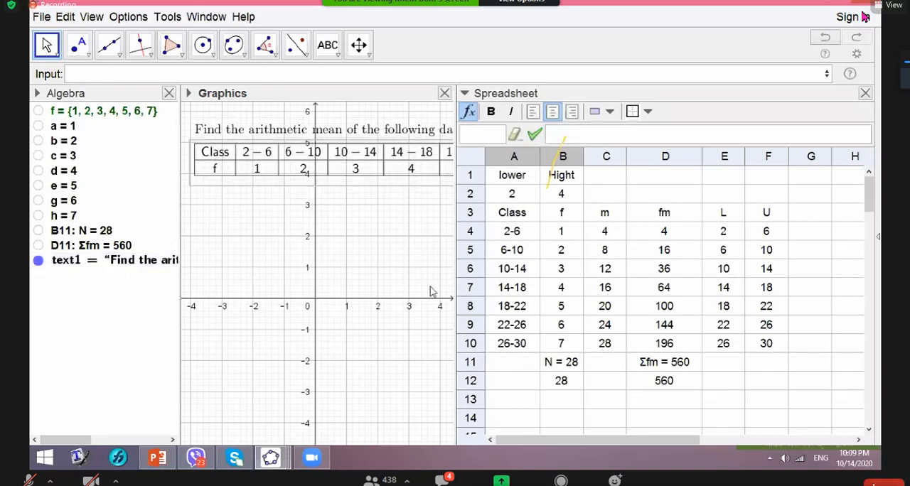
# - Fill the empty total-row cells A11 and C11 with blank quoted text
pyautogui.click(498, 214)
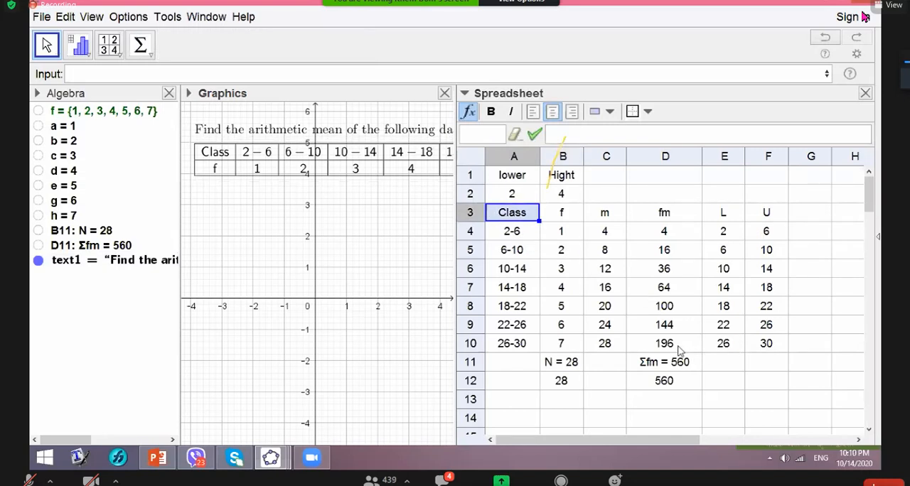
pyautogui.click(517, 365)
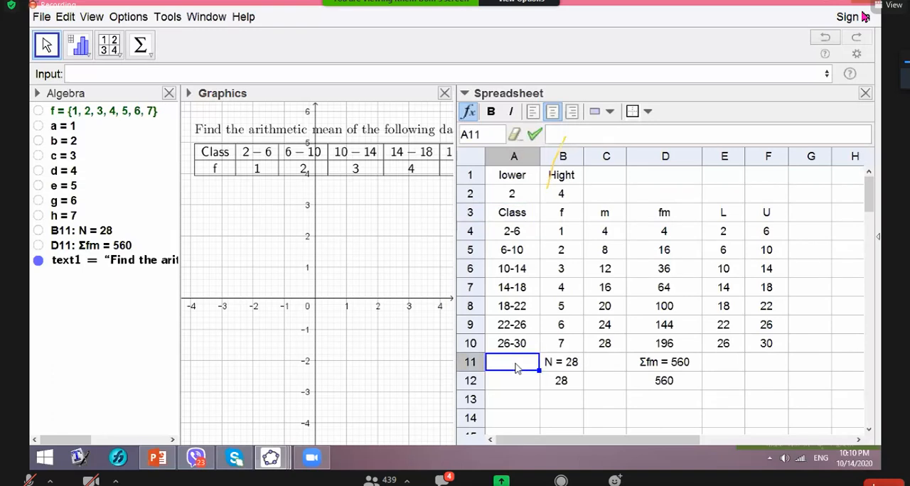
pyautogui.write('"')
pyautogui.click(597, 367)
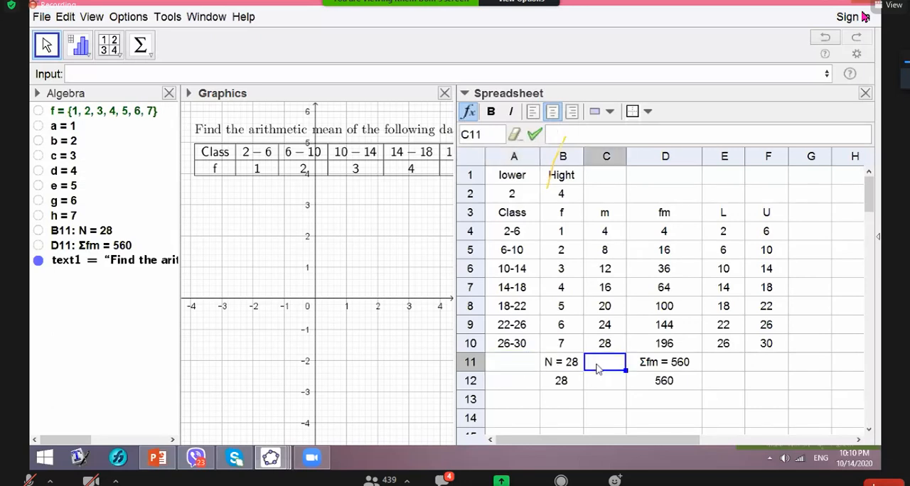
pyautogui.write('"')
pyautogui.click(634, 382)
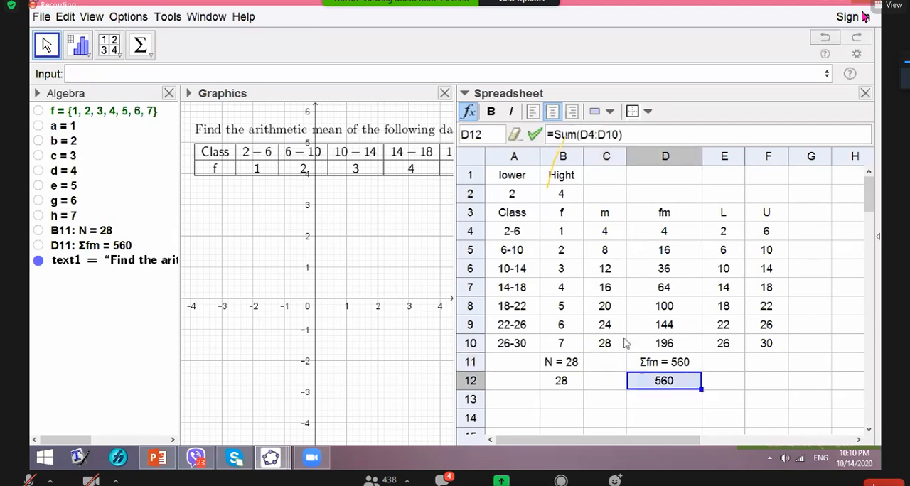
# - Create an untransposed table with dependent objects from cells A3 to D11, covering Class, f, m, fm and the totals
pyautogui.click(498, 221)
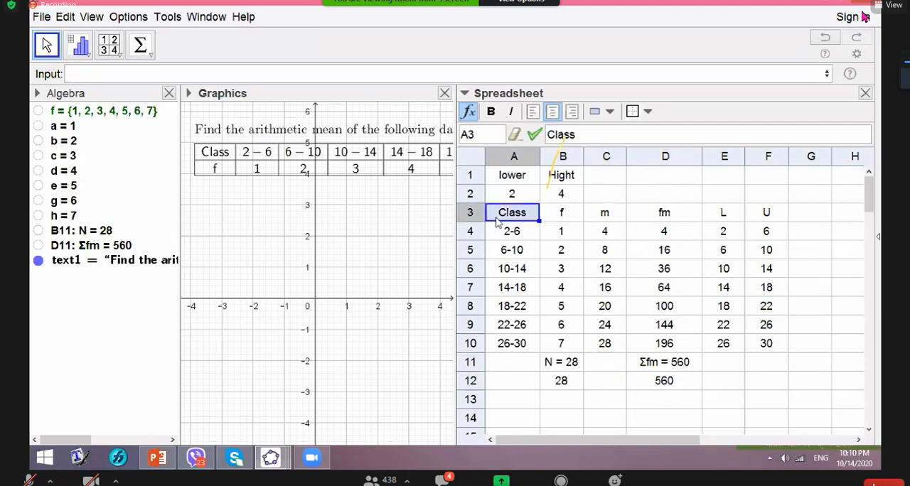
pyautogui.moveTo(498, 221); pyautogui.dragTo(696, 368)
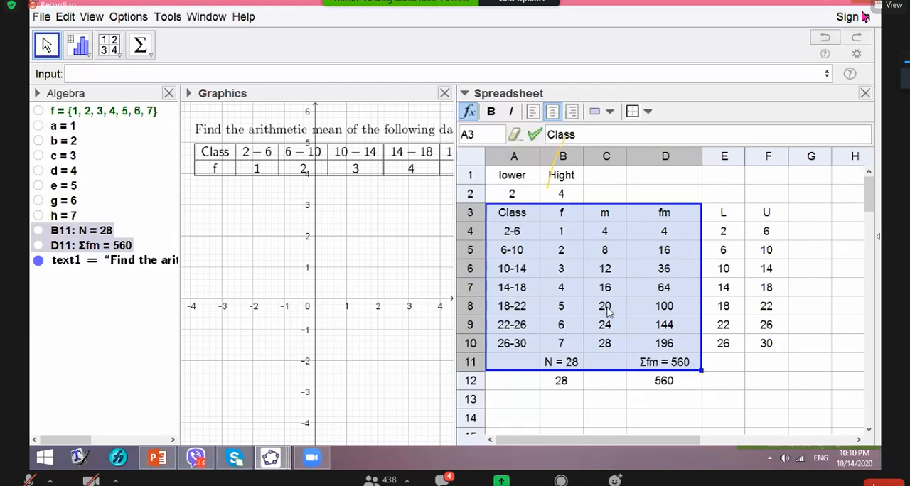
pyautogui.rightClick(581, 307)
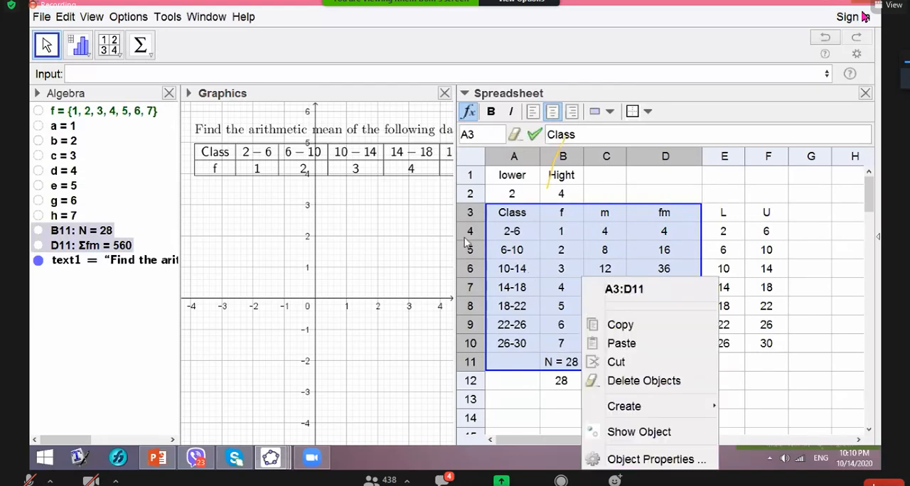
pyautogui.click(116, 47)
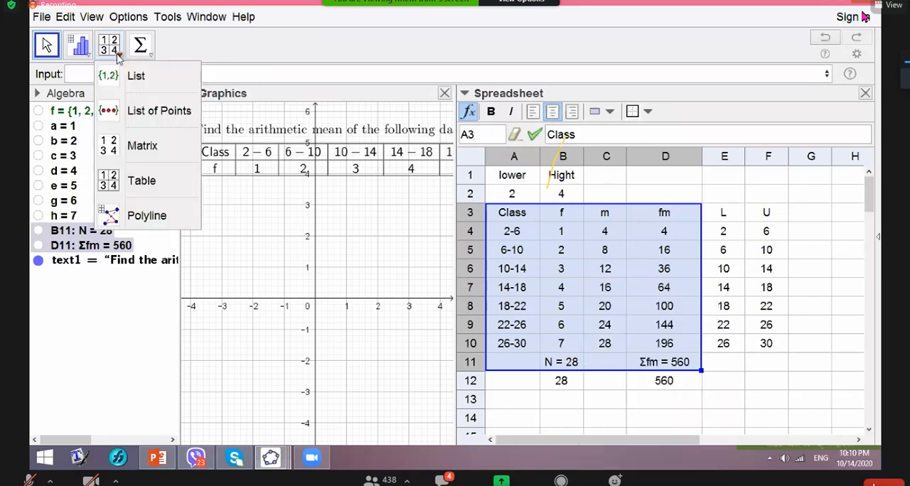
pyautogui.click(139, 180)
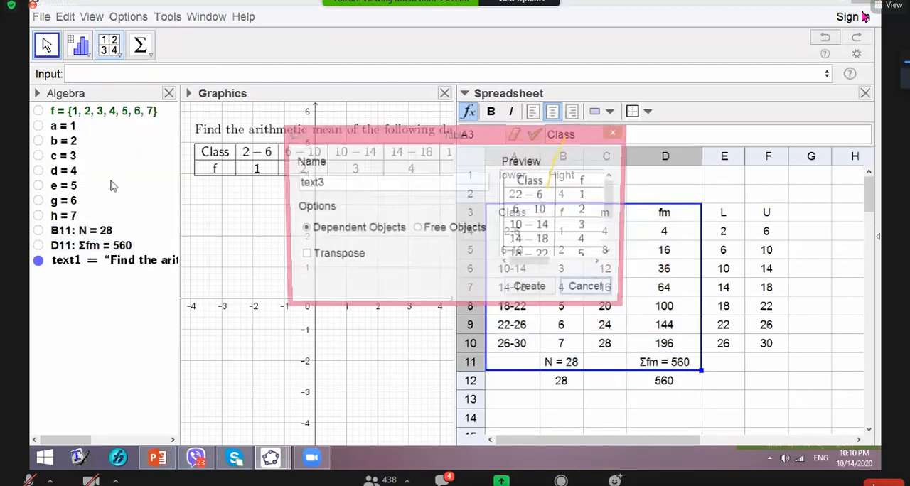
pyautogui.click(533, 290)
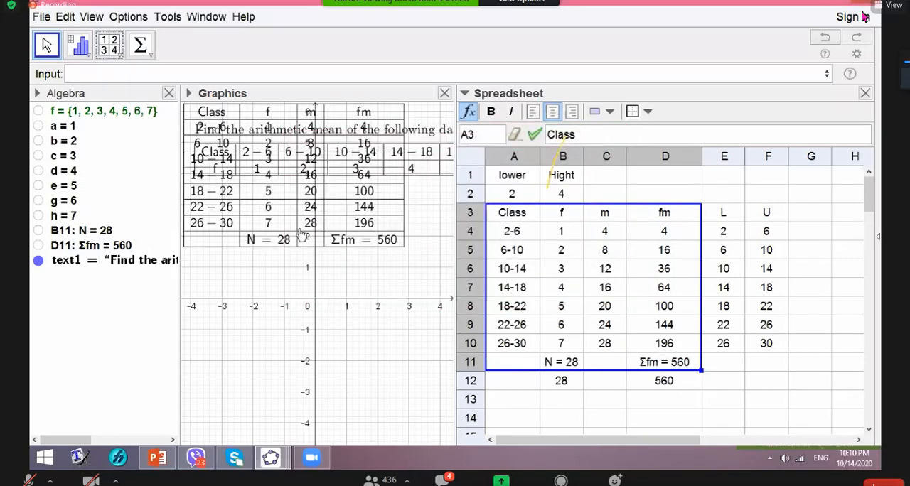
# - Hide the spreadsheet and place the Class, f, m and fm table just below the data table, from about y = 3 to y = -1
pyautogui.moveTo(305, 332); pyautogui.dragTo(298, 331)
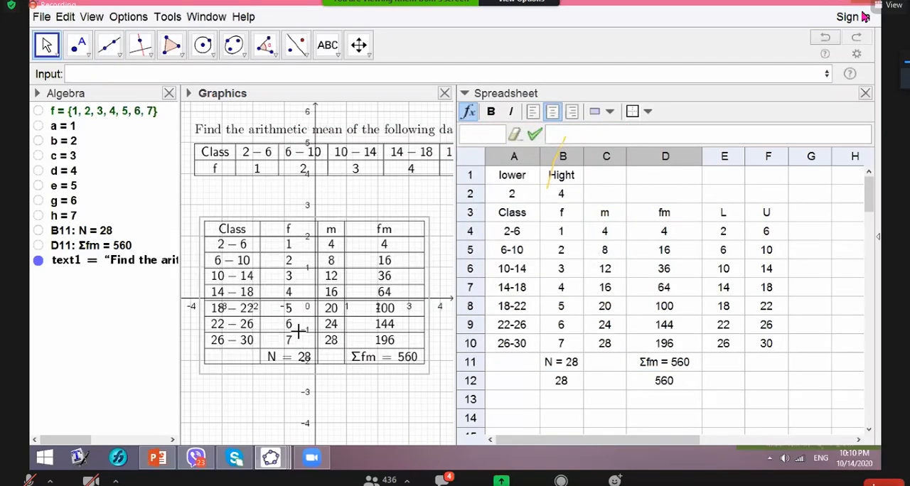
pyautogui.click(864, 93)
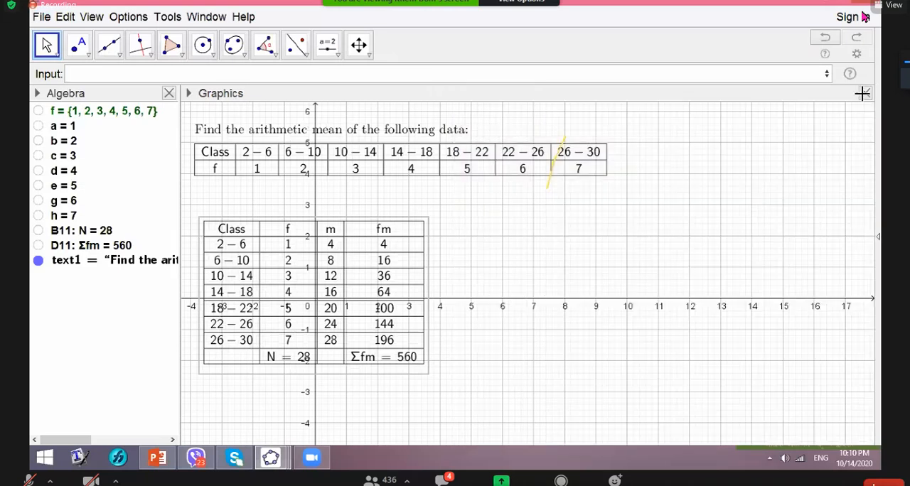
pyautogui.moveTo(340, 252); pyautogui.dragTo(354, 211)
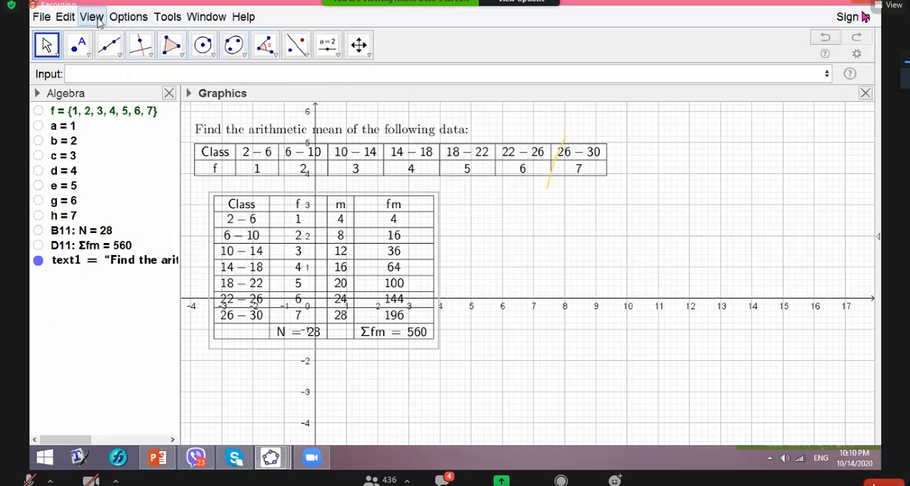
pyautogui.click(121, 17)
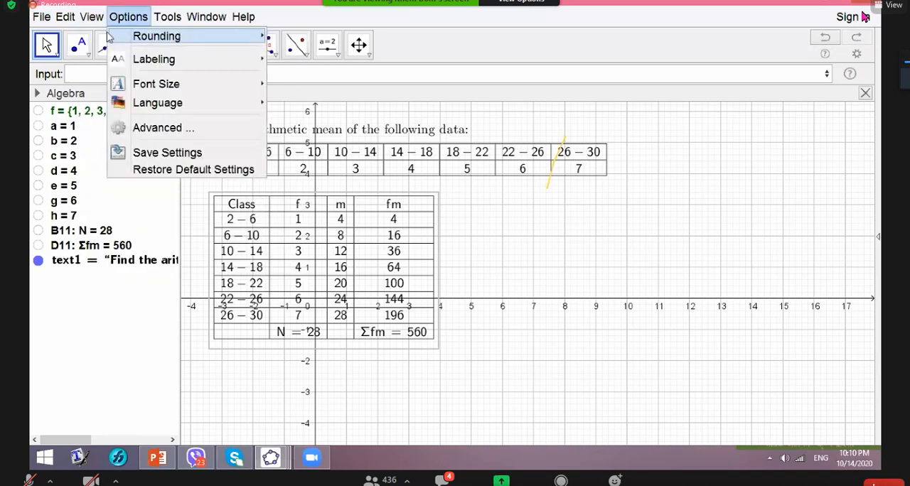
pyautogui.click(131, 55)
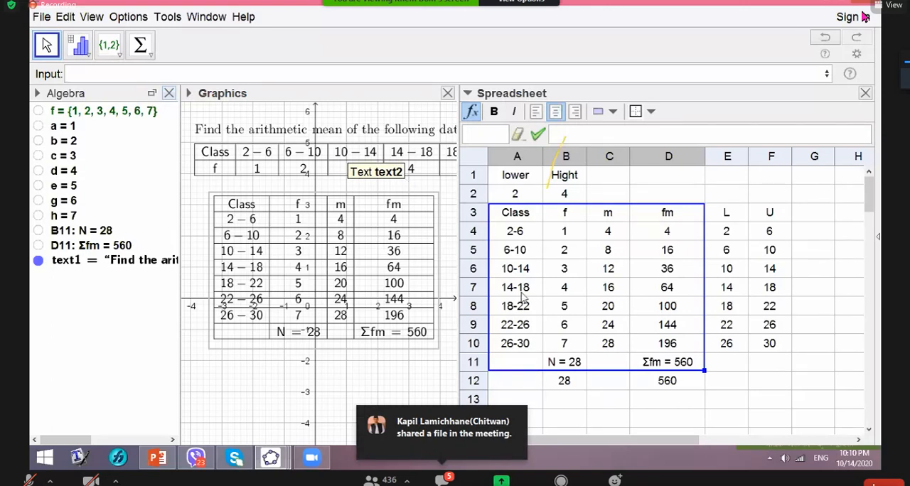
pyautogui.click(500, 220)
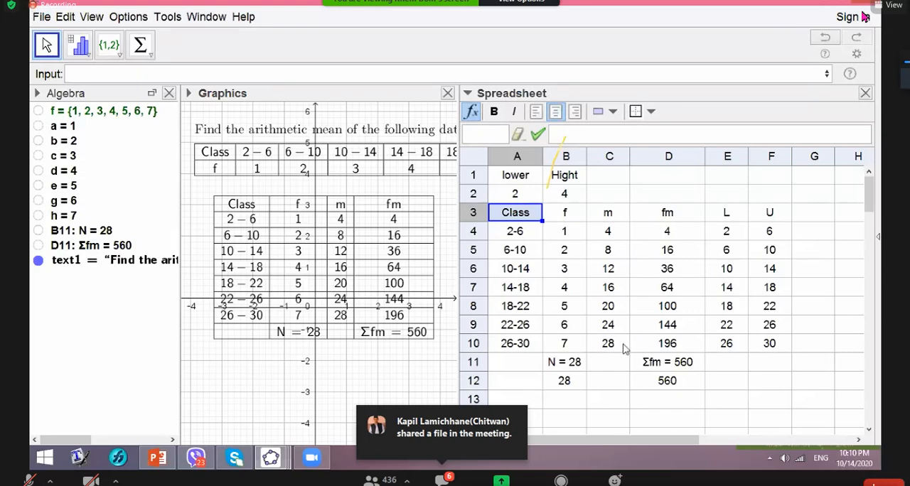
pyautogui.keyDown('shift'); pyautogui.click(688, 366); pyautogui.keyUp('shift')
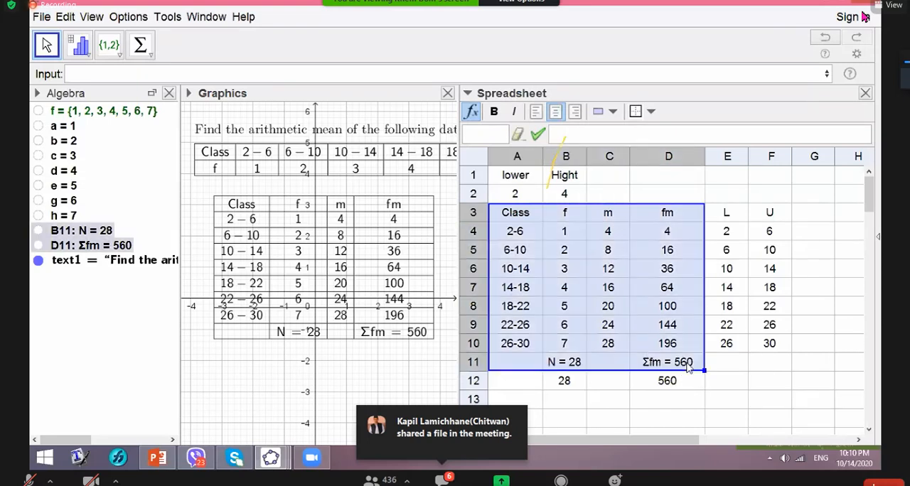
pyautogui.rightClick(641, 333)
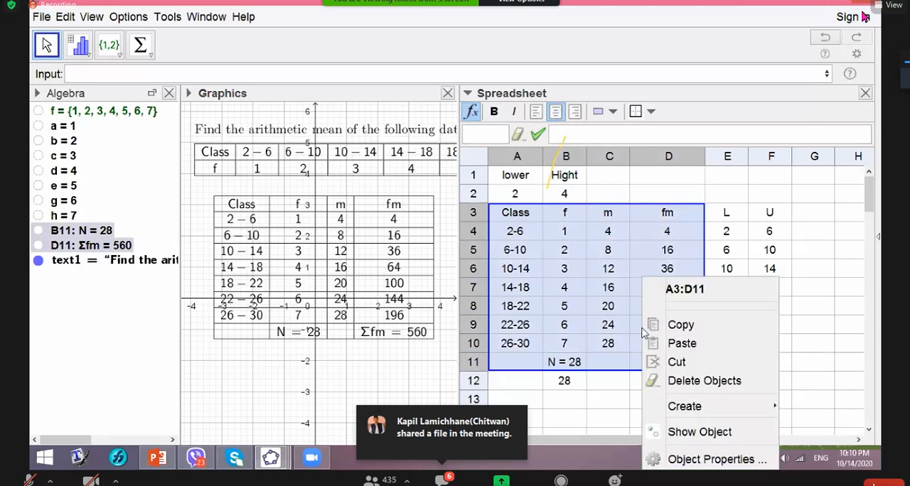
pyautogui.moveTo(685, 405)
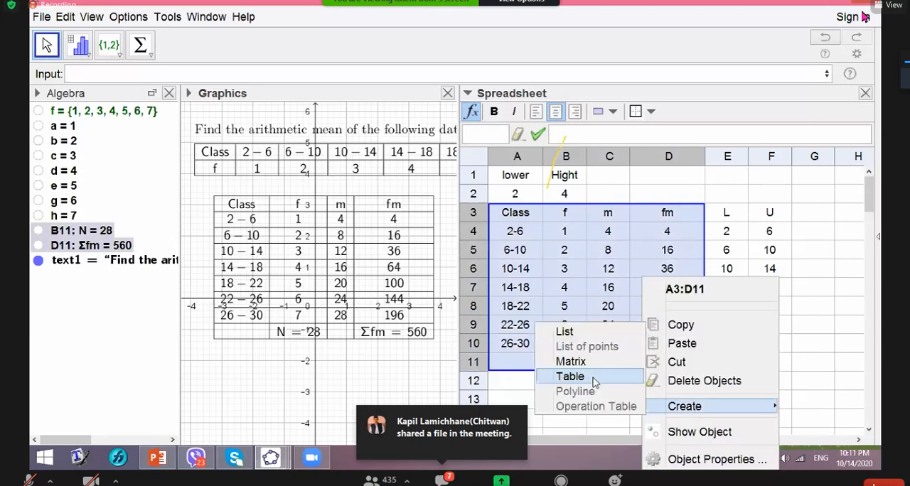
pyautogui.click(821, 344)
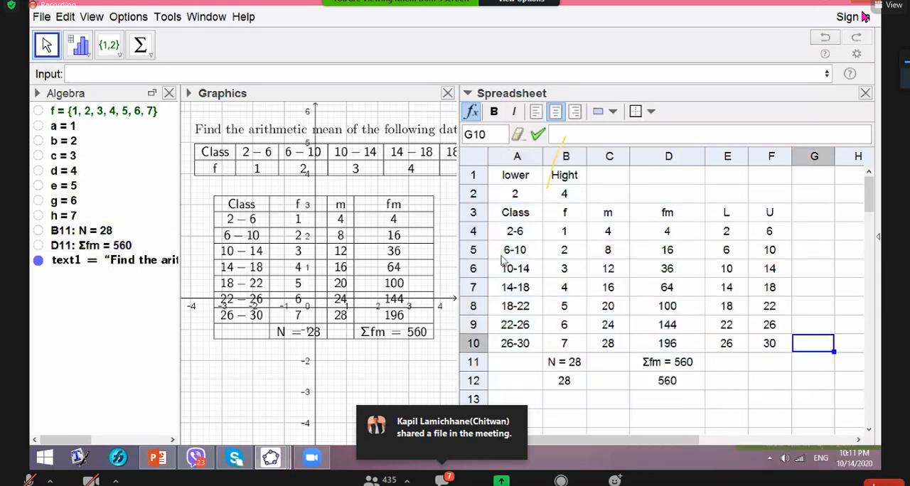
pyautogui.click(490, 219)
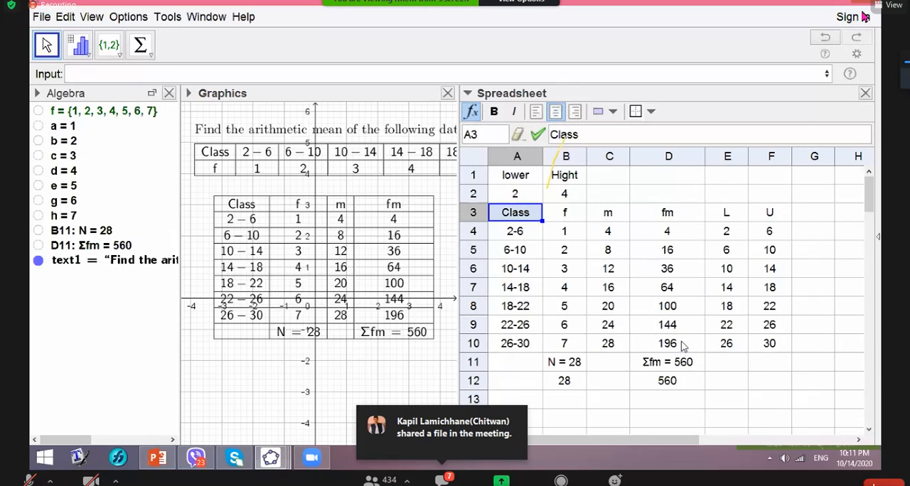
pyautogui.keyDown('shift'); pyautogui.click(671, 362); pyautogui.keyUp('shift')
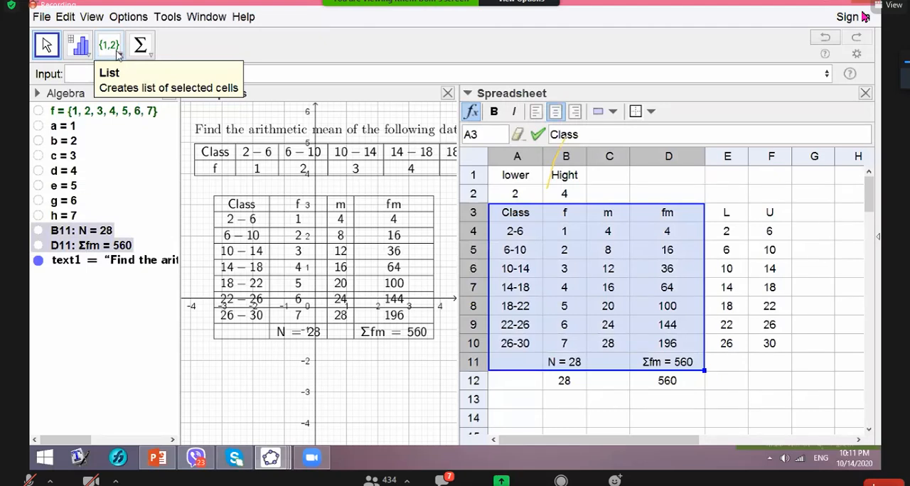
pyautogui.click(114, 74)
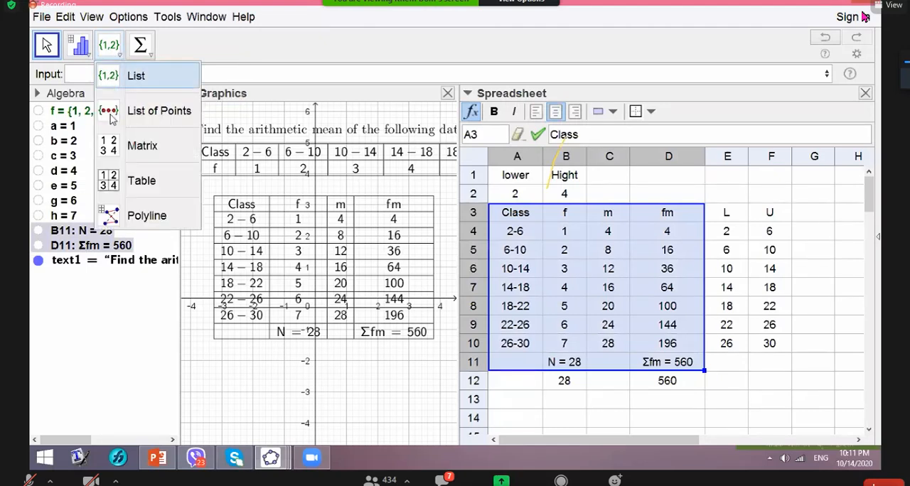
pyautogui.click(115, 181)
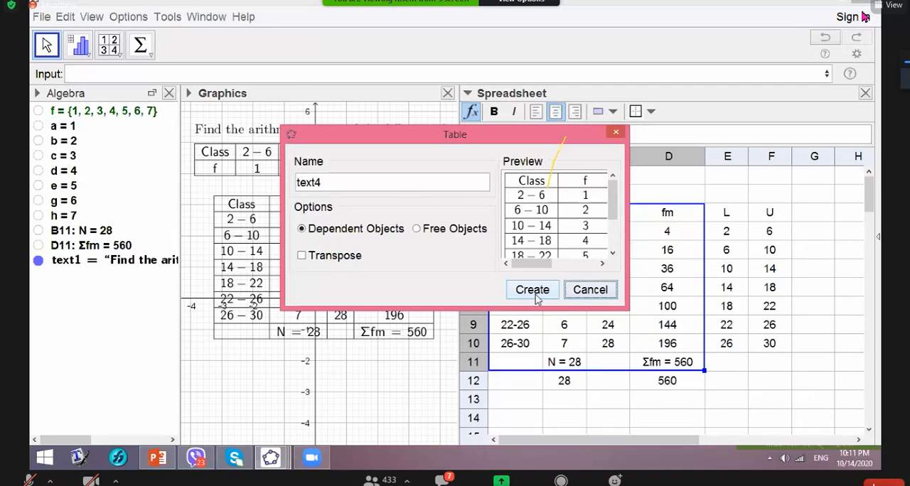
pyautogui.click(616, 135)
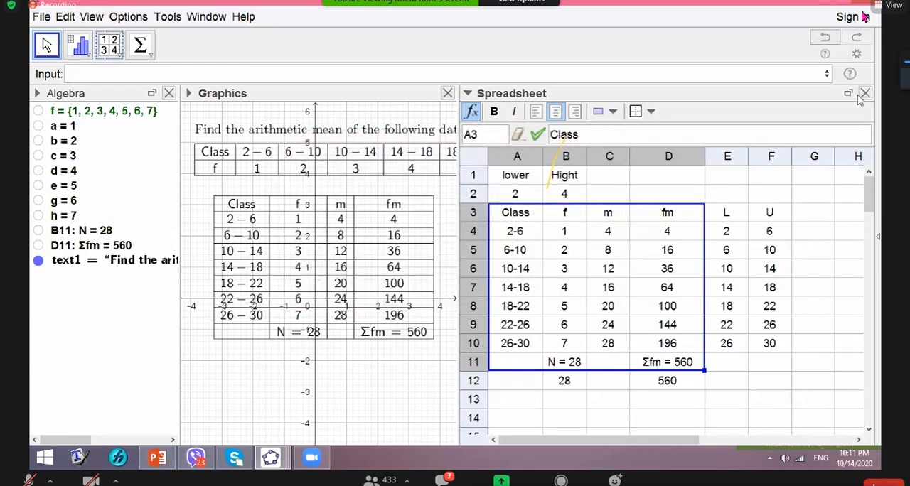
pyautogui.click(865, 93)
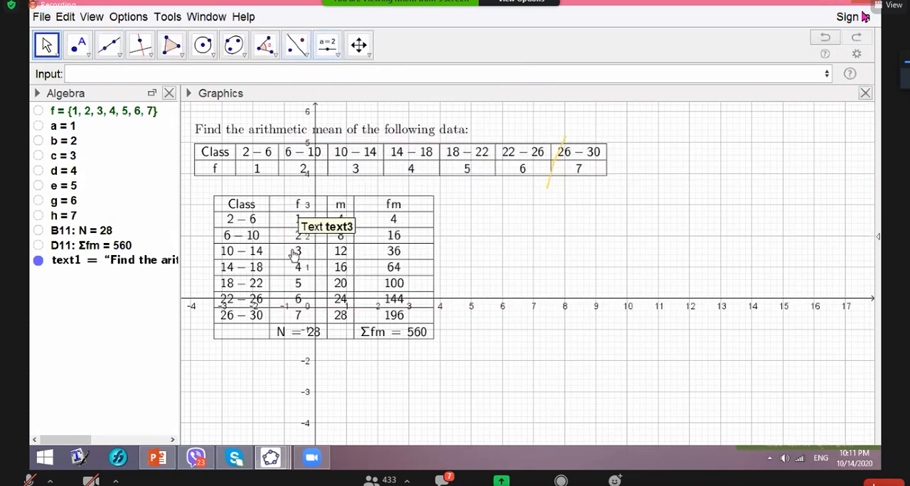
# - Hide the grid and axes of the graphics view and shift the fm solution table slightly down and left, leaving a gap beneath the data table
pyautogui.rightClick(490, 379)
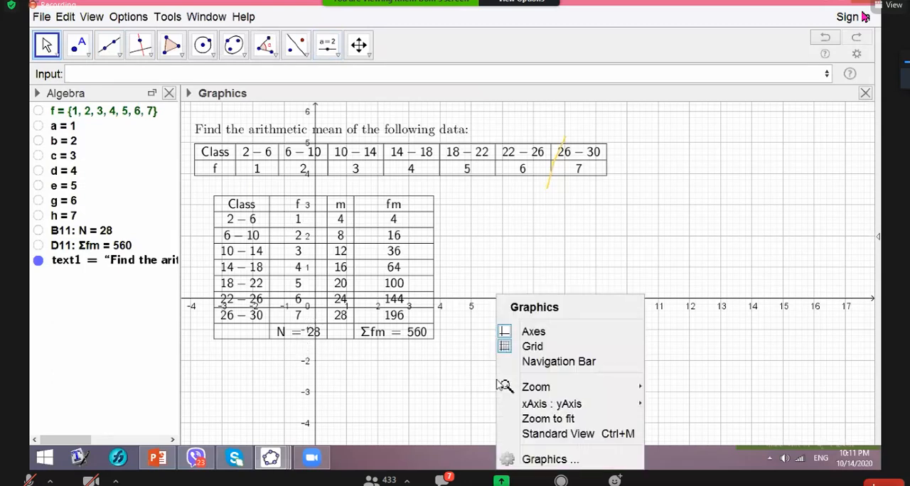
pyautogui.click(511, 341)
pyautogui.rightClick(513, 349)
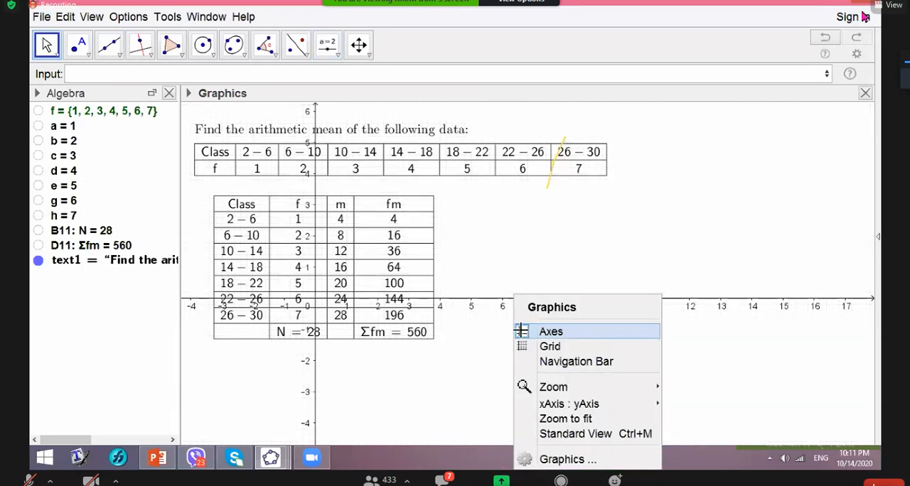
pyautogui.click(529, 386)
pyautogui.moveTo(344, 283); pyautogui.dragTo(329, 313)
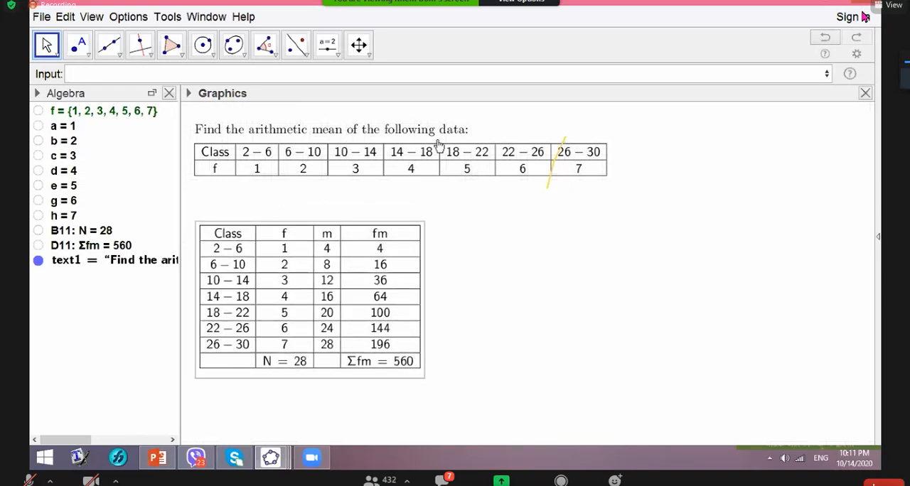
# - Insert an input box captioned "LLFC=" linked to cell A2, in the empty area beside the fm solution table
pyautogui.click(327, 45)
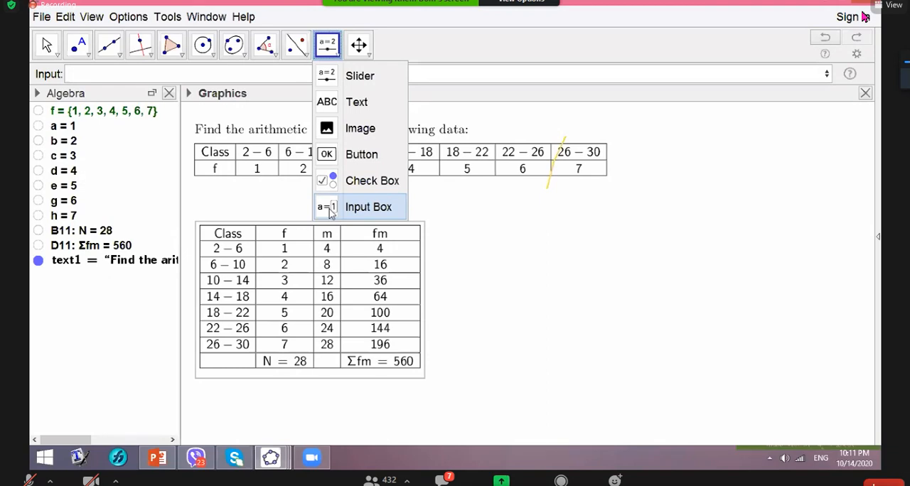
pyautogui.click(330, 209)
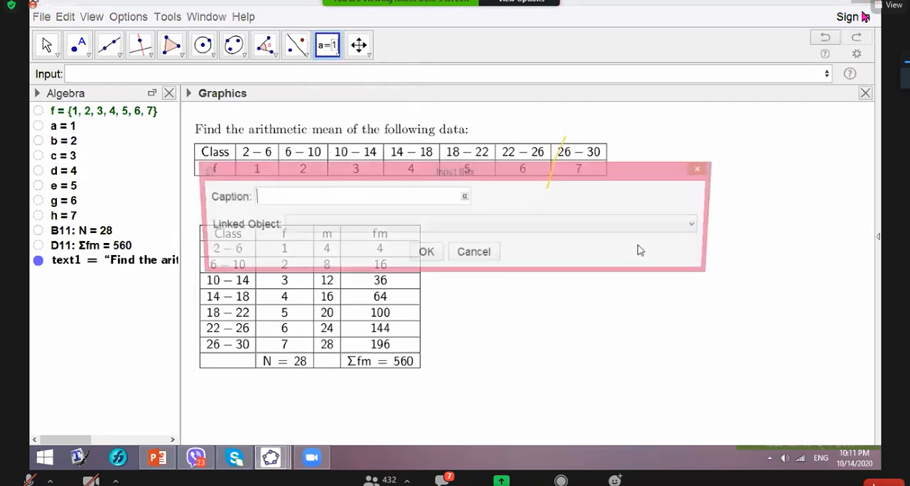
pyautogui.click(638, 249)
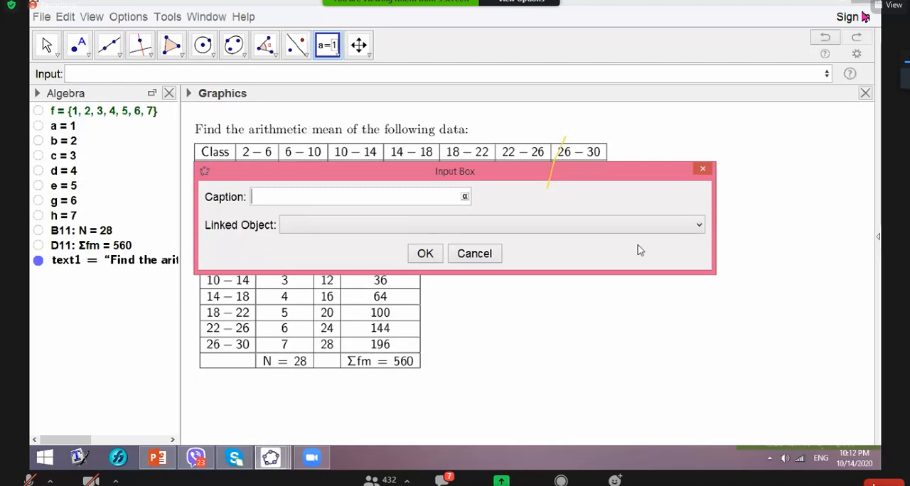
pyautogui.write('LLFC=')
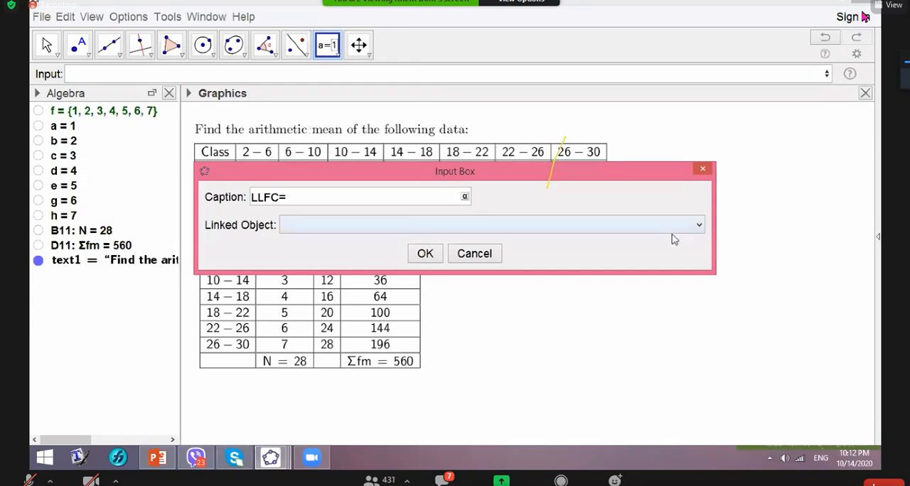
pyautogui.click(698, 226)
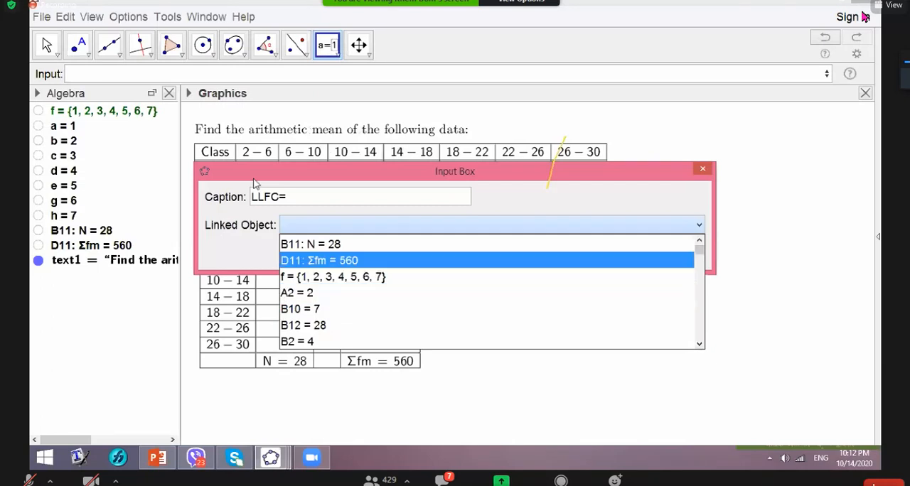
pyautogui.click(303, 299)
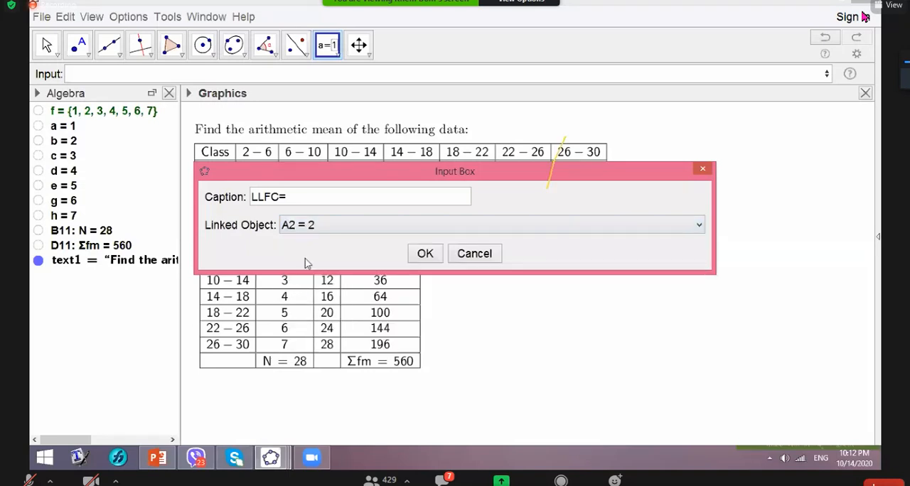
pyautogui.click(425, 256)
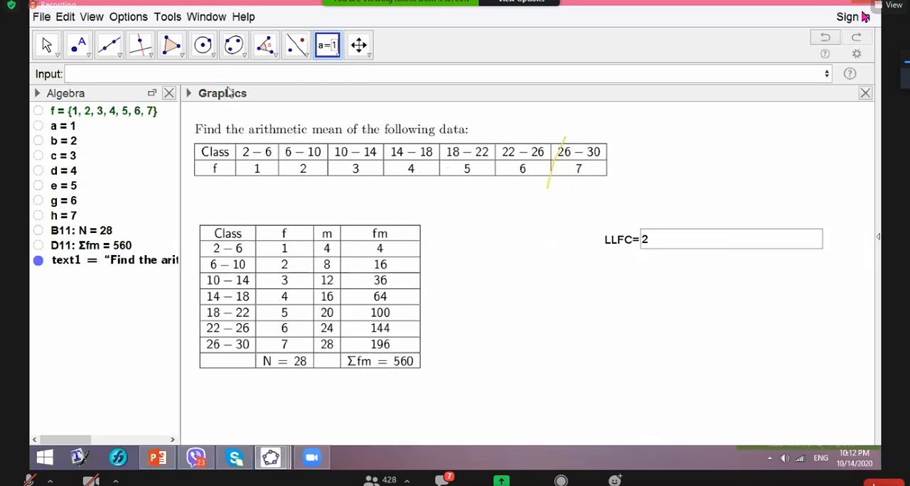
# - Insert an input box captioned "Hight=" linked to cell B2 and place it directly beneath the LLFC box
pyautogui.click(488, 234)
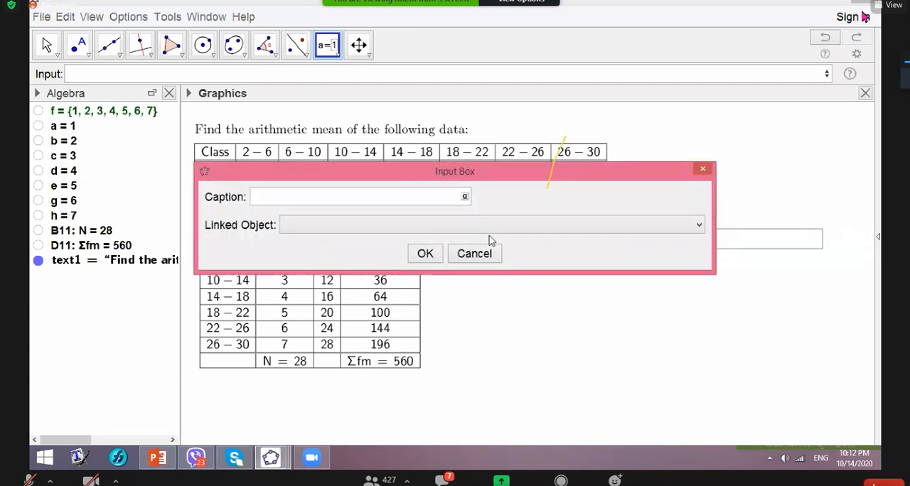
pyautogui.write('Hight=')
pyautogui.click(699, 224)
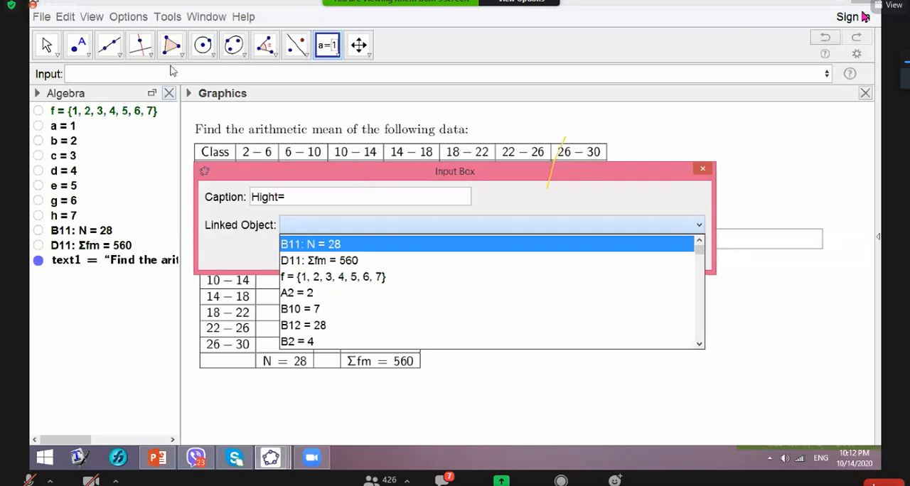
pyautogui.click(311, 341)
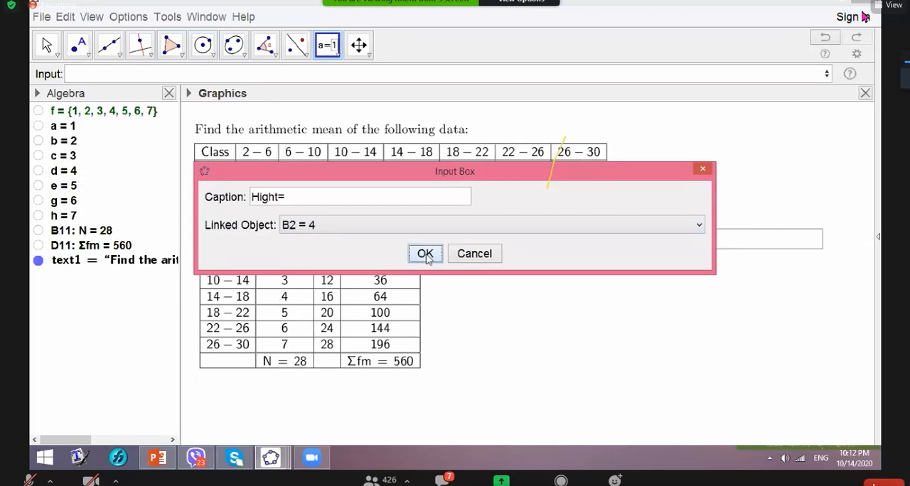
pyautogui.click(425, 254)
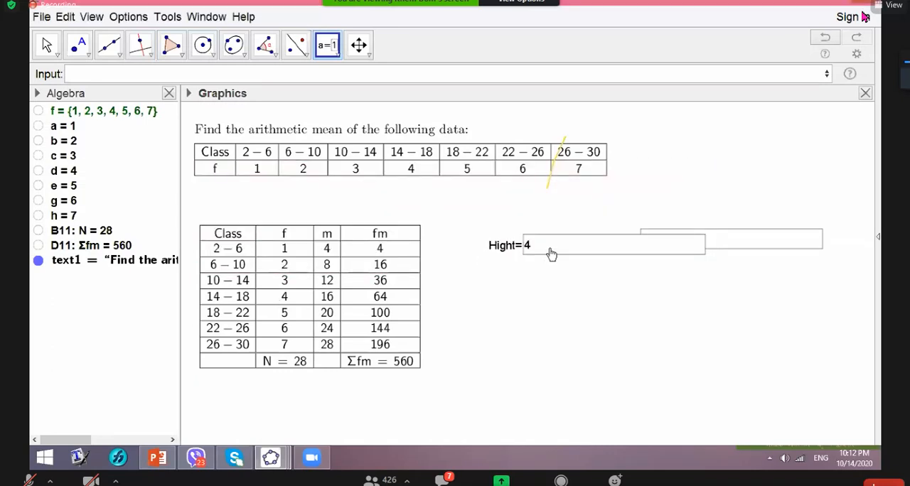
pyautogui.moveTo(551, 254); pyautogui.dragTo(657, 274)
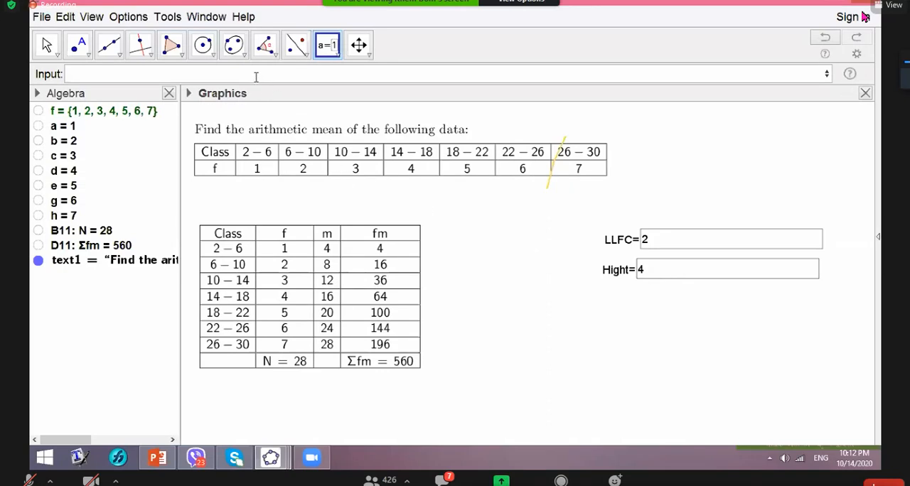
# - Insert an input box captioned "f=" linked to the list f and place it directly beneath the Hight box
pyautogui.click(597, 349)
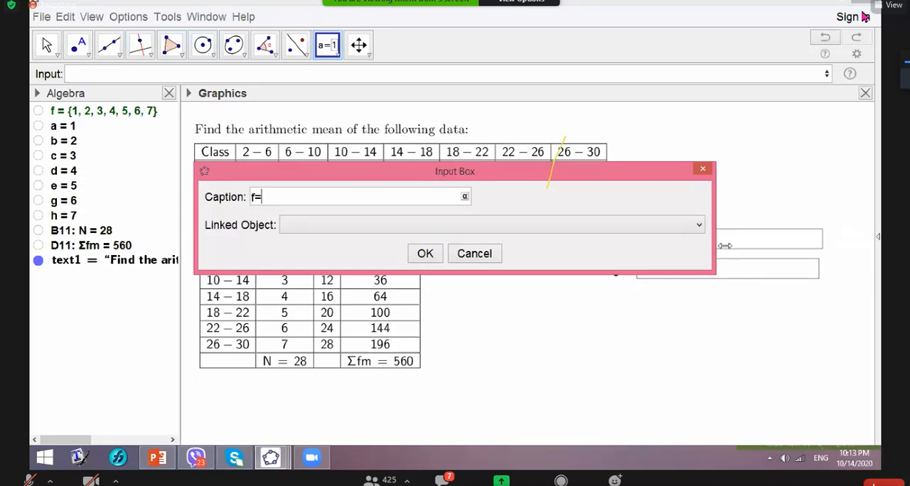
pyautogui.click(699, 226)
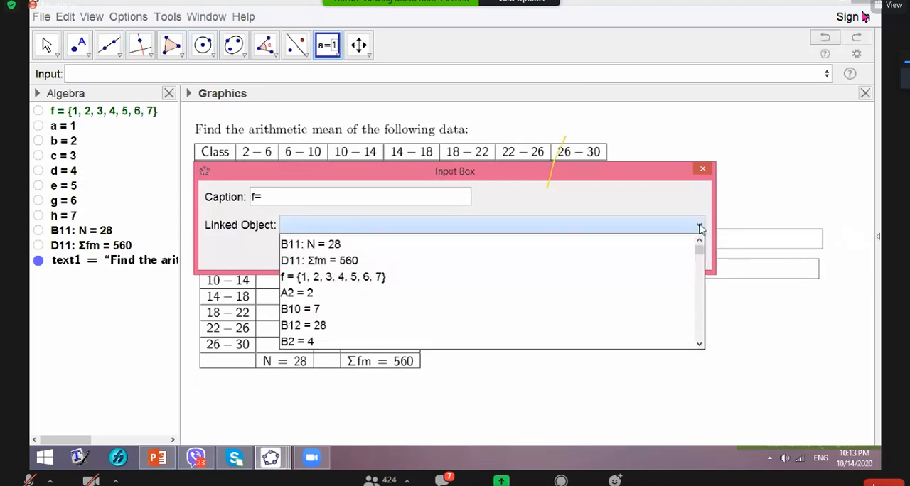
pyautogui.click(359, 278)
pyautogui.click(420, 252)
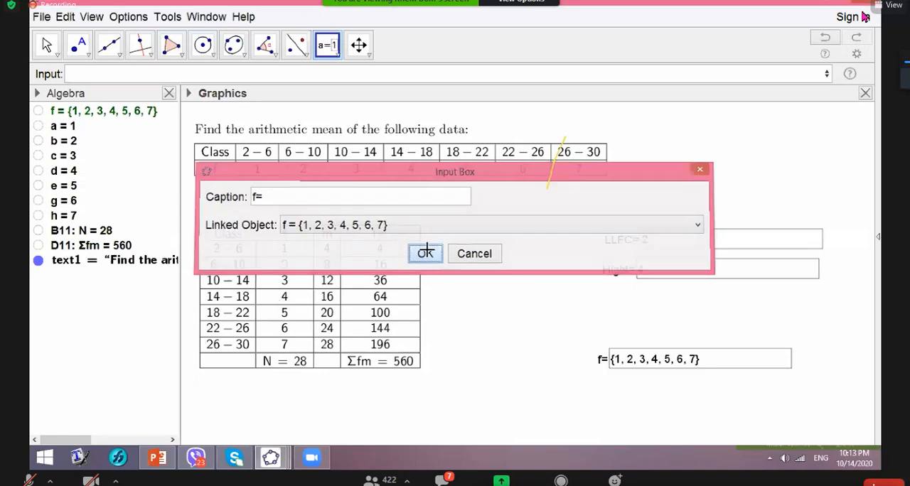
pyautogui.moveTo(663, 368); pyautogui.dragTo(665, 306)
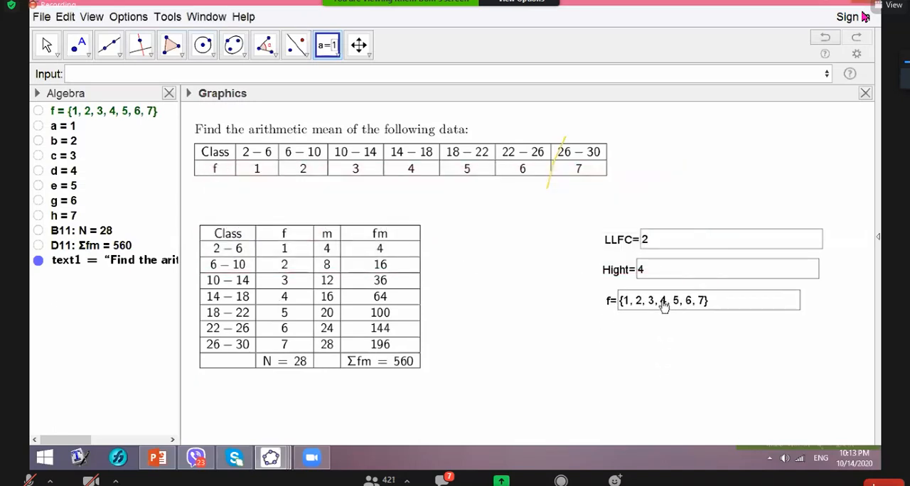
# - Set the LLFC input box to 0 and the Hight input box to 10
pyautogui.click(658, 247)
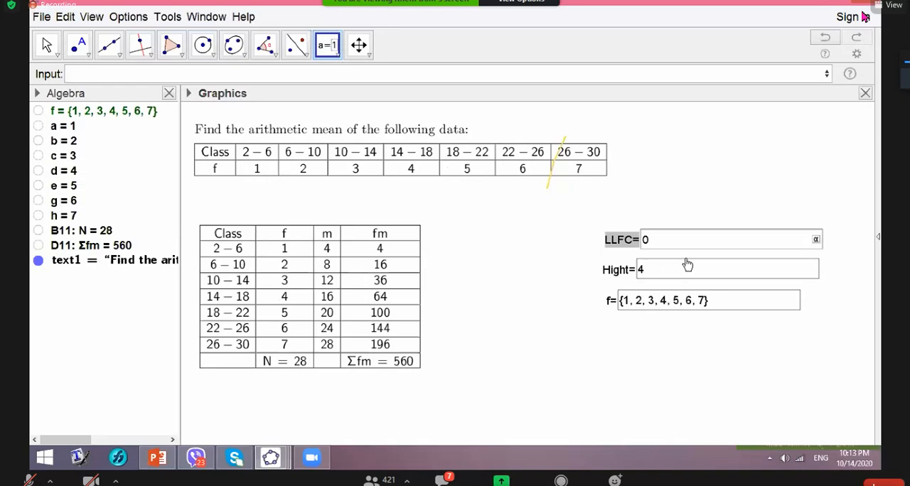
pyautogui.click(654, 266)
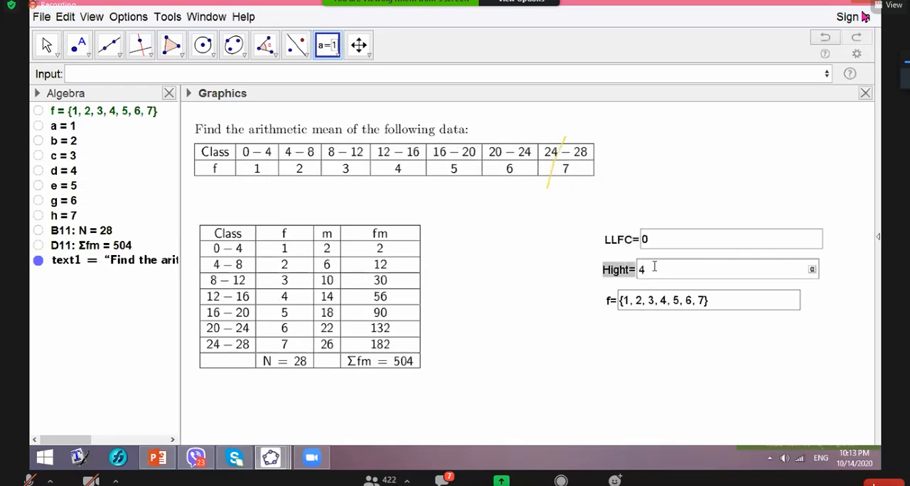
pyautogui.write('0')
# - Replace the first four frequencies in the f input box with 3, 7, 5 and 6
pyautogui.click(723, 305)
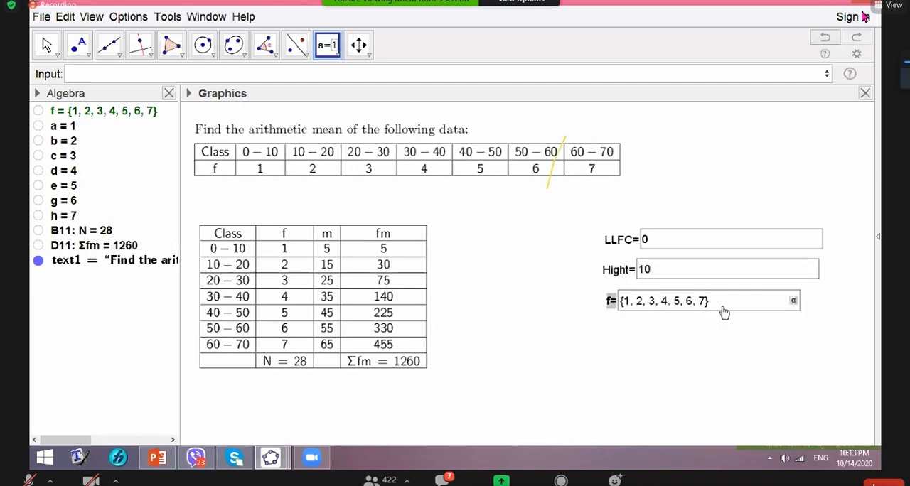
pyautogui.click(631, 302)
pyautogui.press('BackSpace')
pyautogui.write('3')
pyautogui.press('Right')
pyautogui.press('Right')
pyautogui.press('Right')
pyautogui.press('BackSpace')
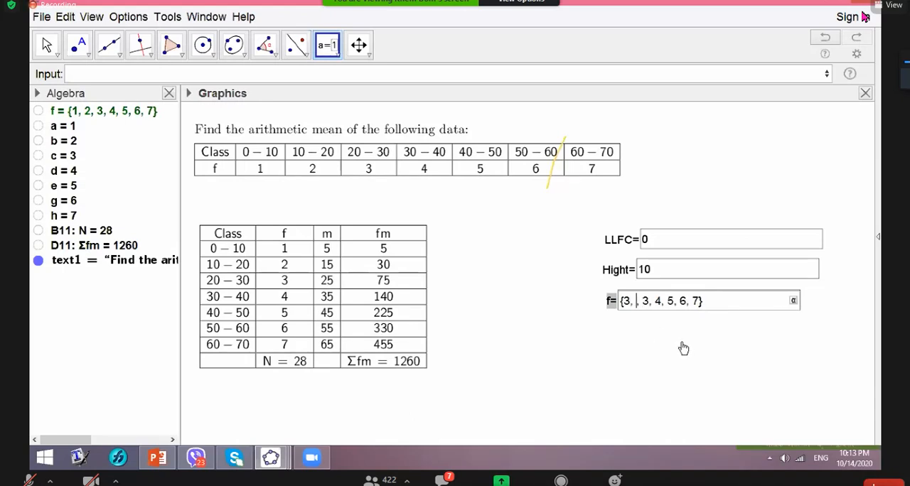
pyautogui.write('7')
pyautogui.press('Right')
pyautogui.press('Right')
pyautogui.press('Right')
pyautogui.press('BackSpace')
pyautogui.write('5')
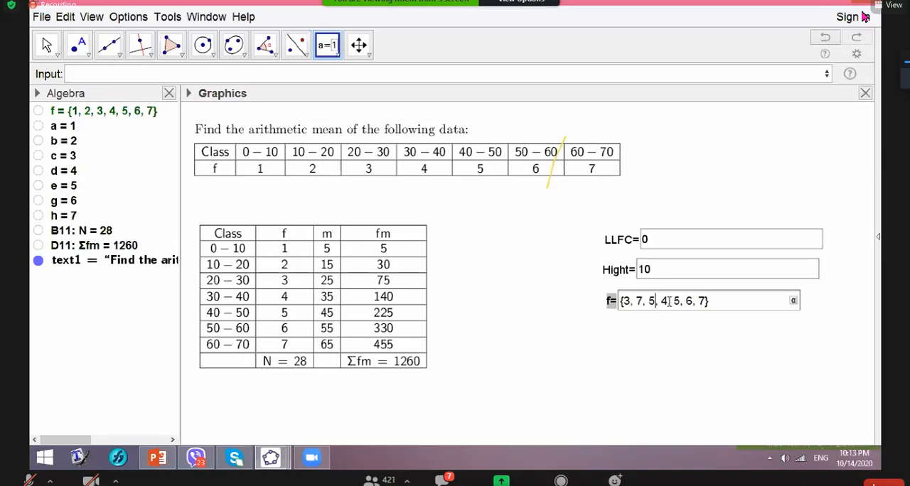
pyautogui.press('BackSpace')
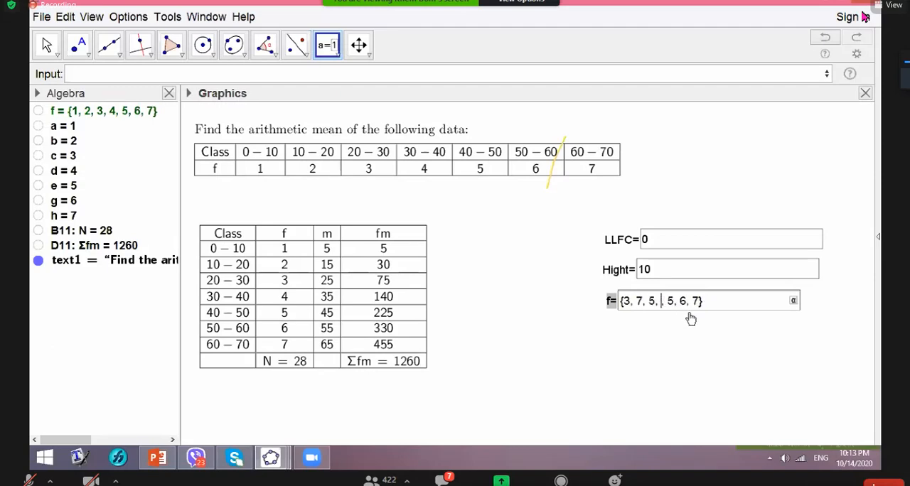
pyautogui.write('6,')
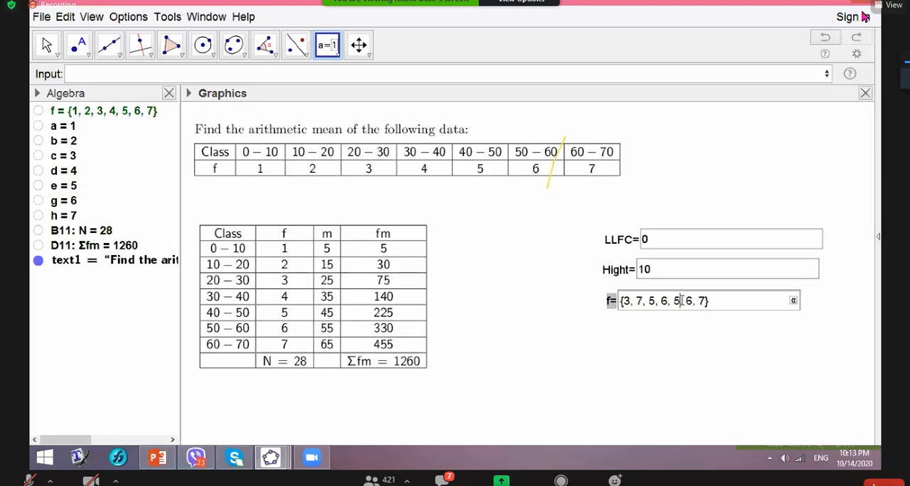
# - Replace the last three frequencies in the f input box with 4, 4 and 1, apply the list and dismiss the empty Input Box dialog
pyautogui.press('Right')
pyautogui.press('Right')
pyautogui.press('Right')
pyautogui.press('BackSpace')
pyautogui.write('4')
pyautogui.click(693, 301)
pyautogui.press('BackSpace')
pyautogui.write('4')
pyautogui.press('BackSpace')
pyautogui.write('1')
pyautogui.press('Return')
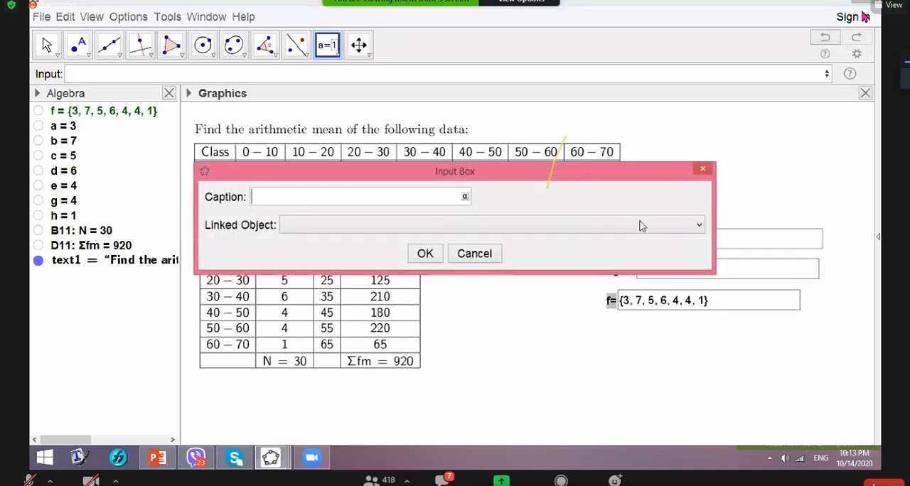
pyautogui.click(703, 172)
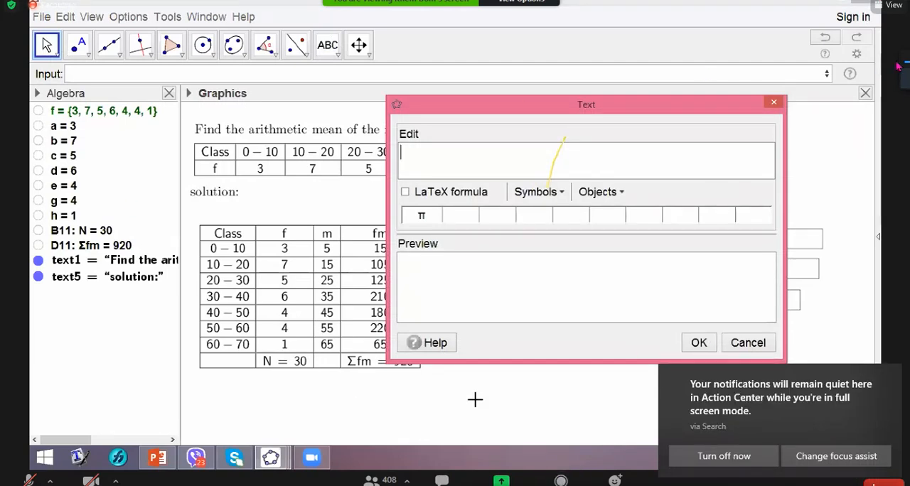
# - Enter "\text{Mean=" as the start of a new LaTeX text below the fm solution table
pyautogui.write('\\M')
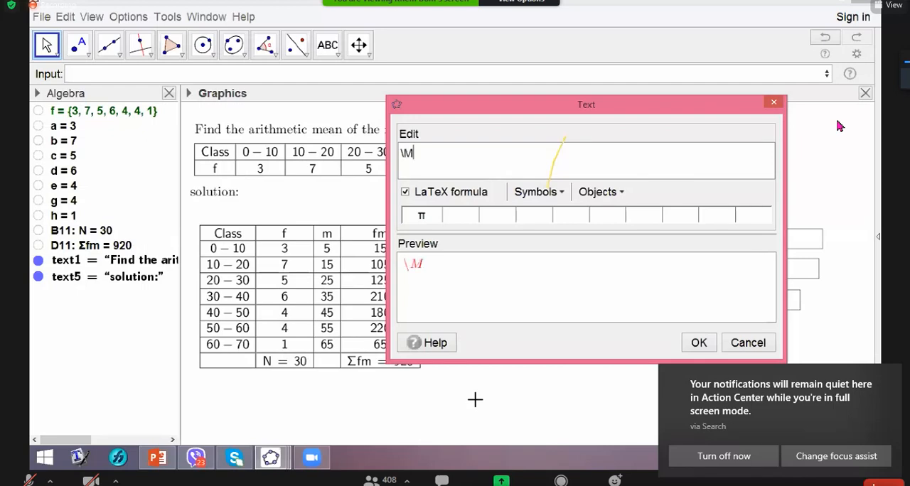
pyautogui.write('ean')
pyautogui.press('Left')
pyautogui.press('Left')
pyautogui.press('Left')
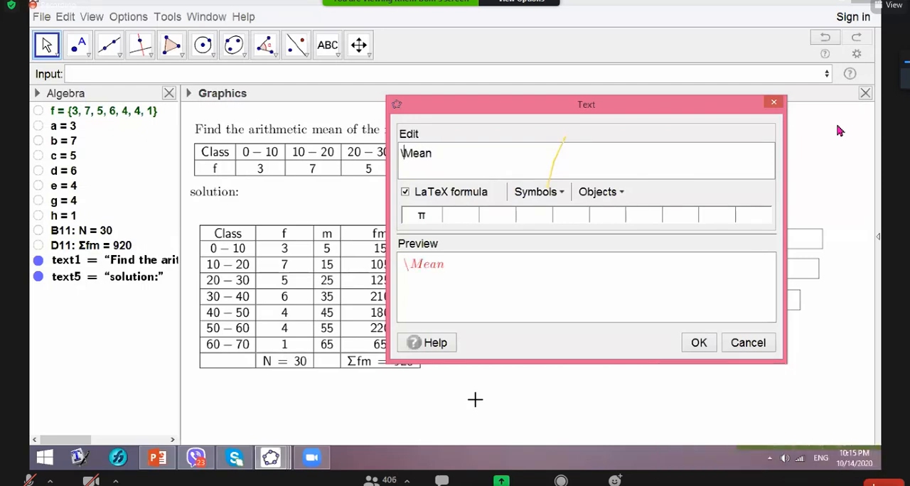
pyautogui.press('Right')
pyautogui.write('text')
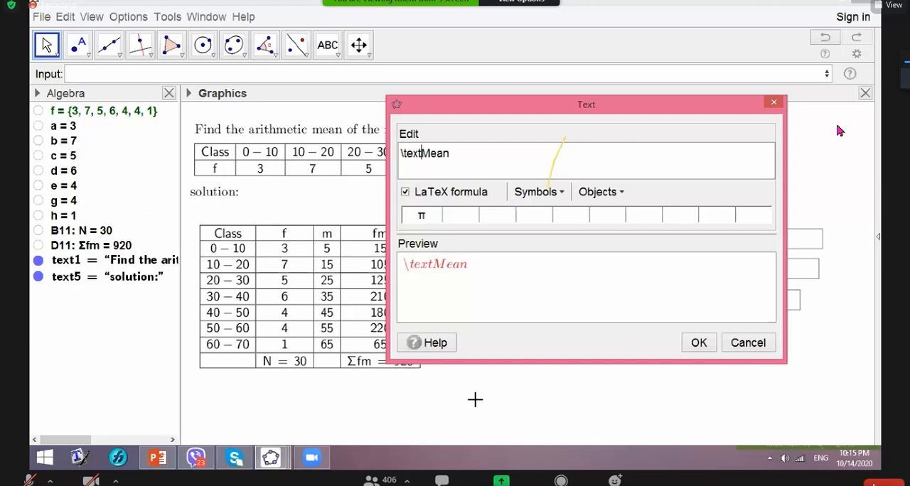
pyautogui.write('{')
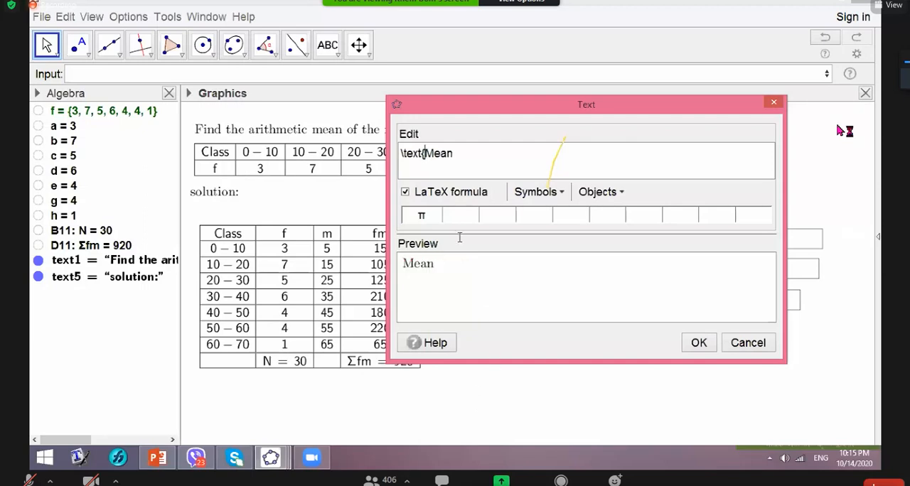
pyautogui.click(457, 155)
pyautogui.write('=')
# - Turn LaTeX formula off and back on for the "\text{Mean=" text and open the list of LaTeX template categories
pyautogui.click(416, 195)
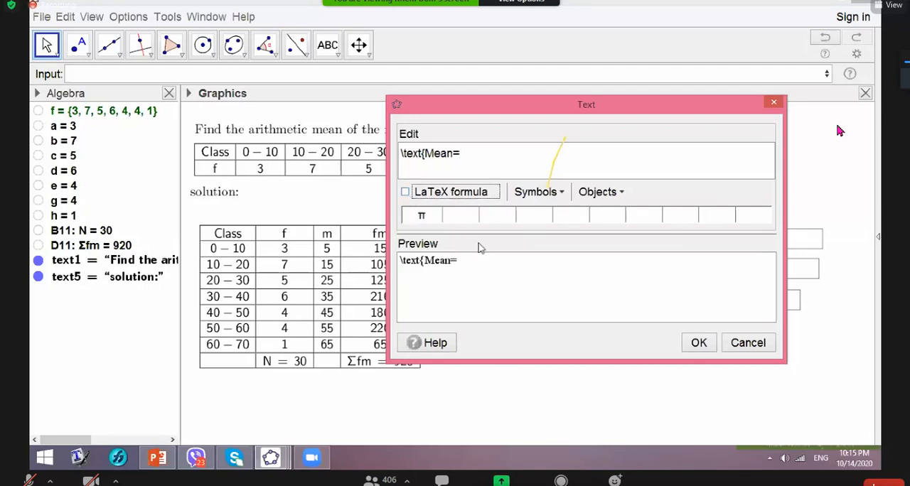
pyautogui.click(462, 158)
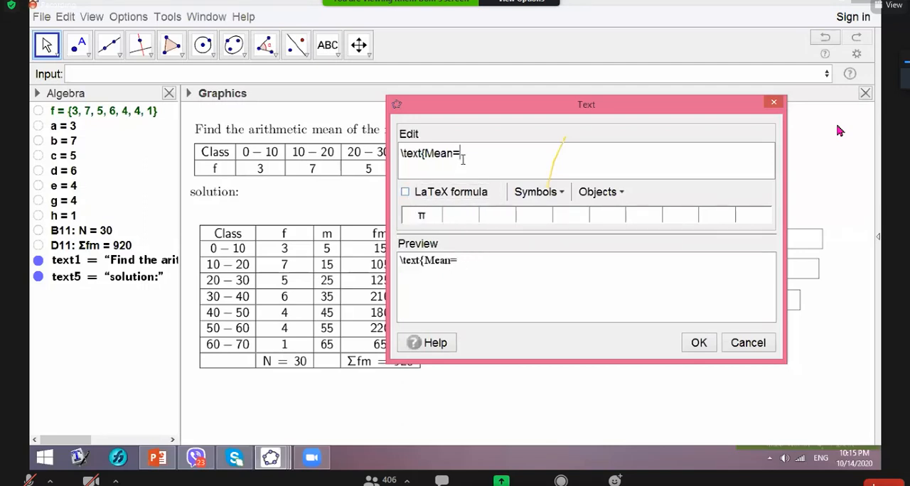
pyautogui.click(406, 193)
pyautogui.click(491, 193)
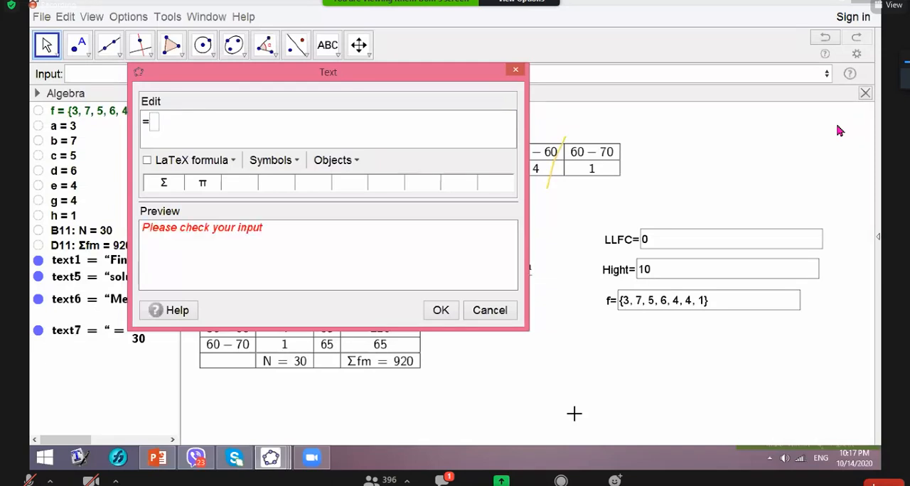
pyautogui.write('d11')
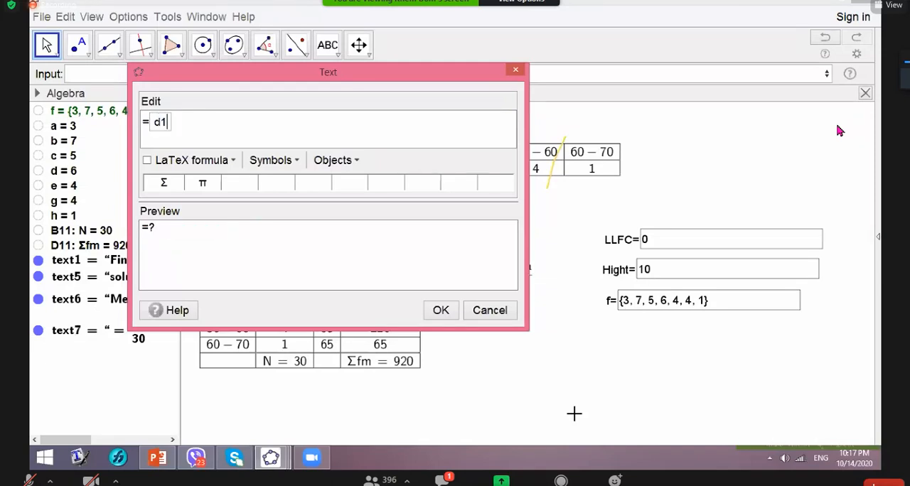
pyautogui.press('BackSpace')
pyautogui.press('BackSpace')
pyautogui.press('BackSpace')
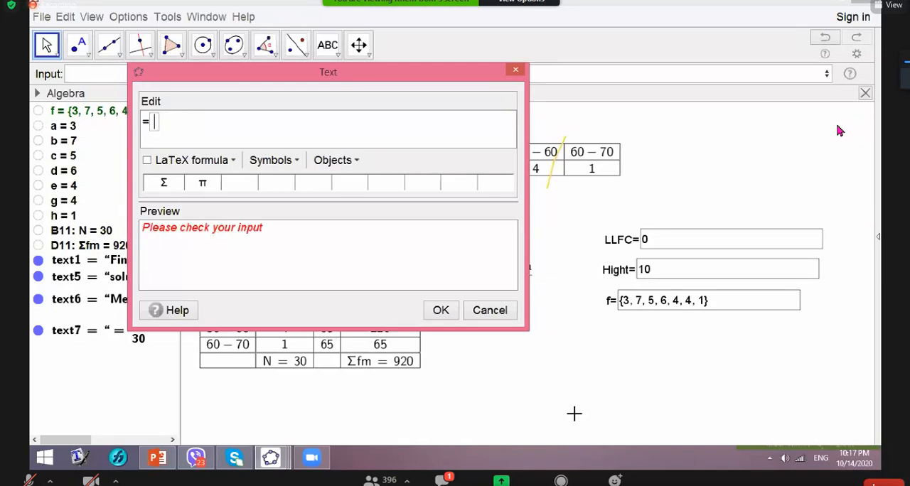
# - Complete the "=" text with the live value D12/b12, confirm it and place it beneath the 920/30 fraction
pyautogui.write('D12')
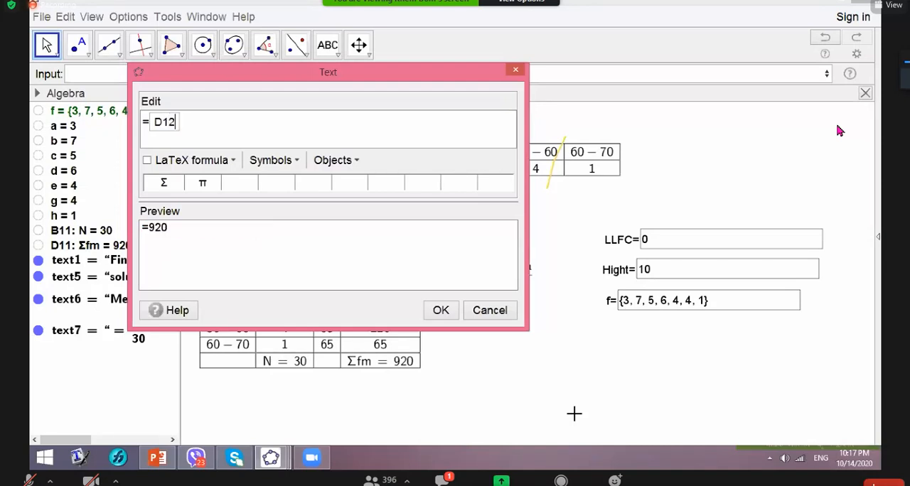
pyautogui.write('/b12')
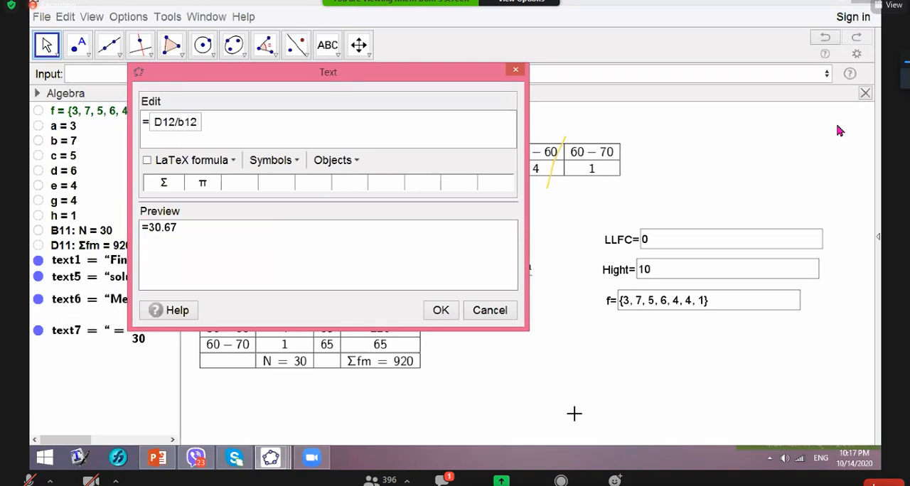
pyautogui.click(440, 310)
pyautogui.moveTo(589, 411); pyautogui.dragTo(509, 355)
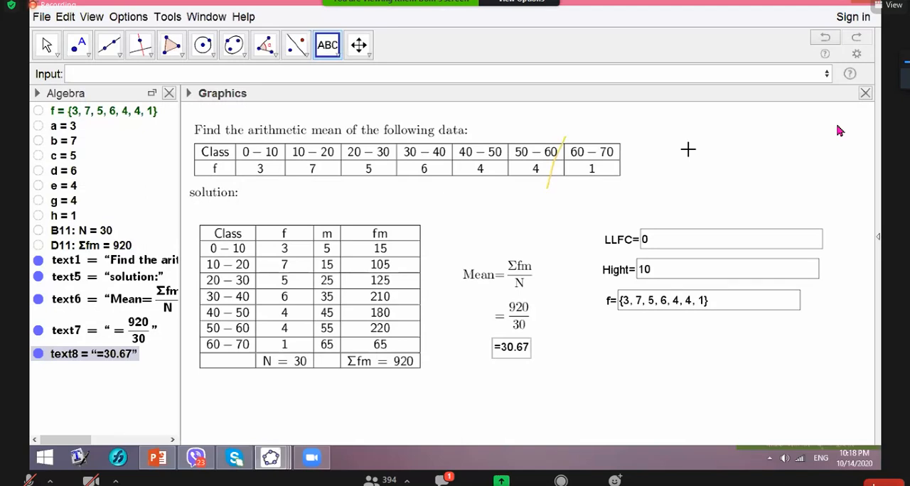
# - Close the GeoGebra file without saving the changes
pyautogui.click(864, 2)
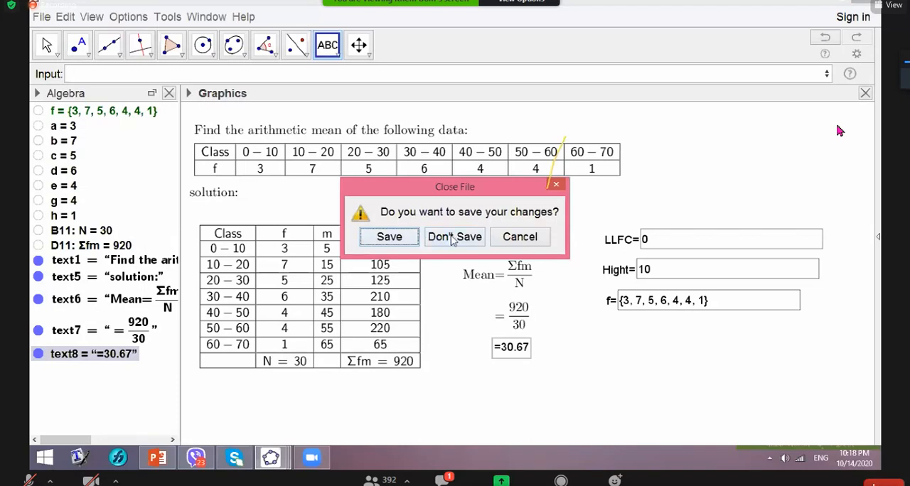
pyautogui.click(392, 240)
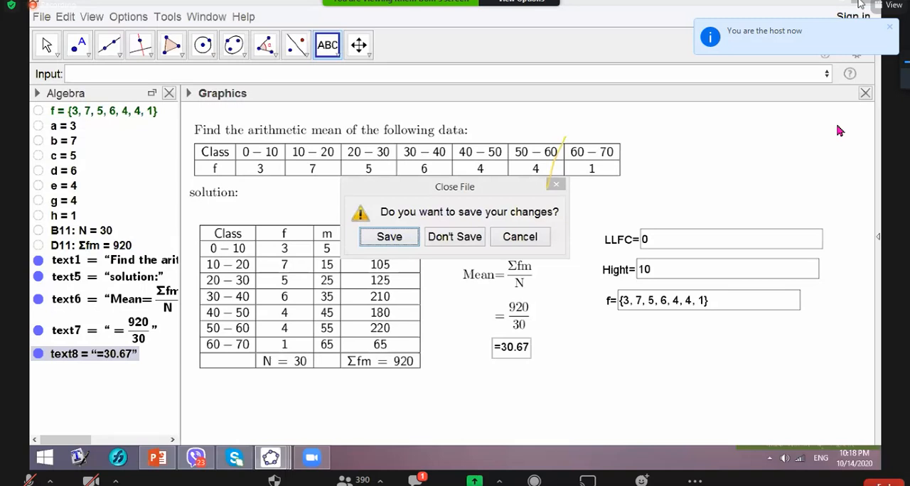
pyautogui.press('Tab')
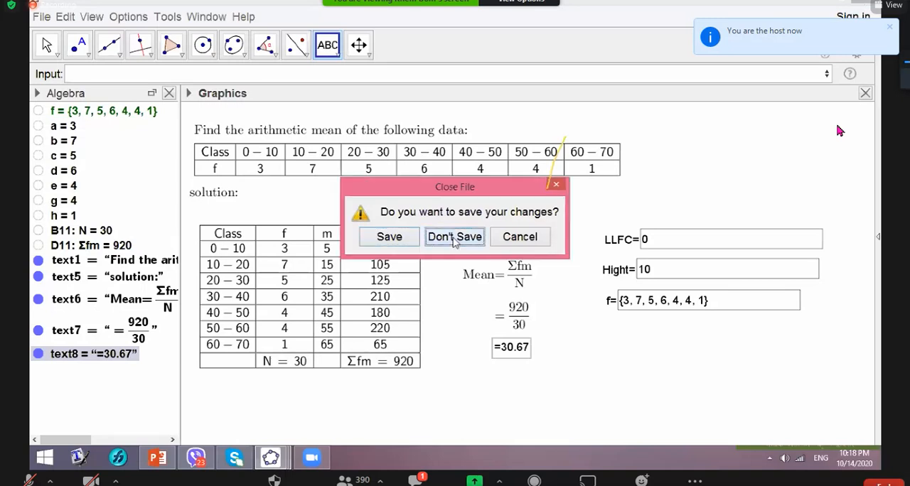
pyautogui.press('Return')
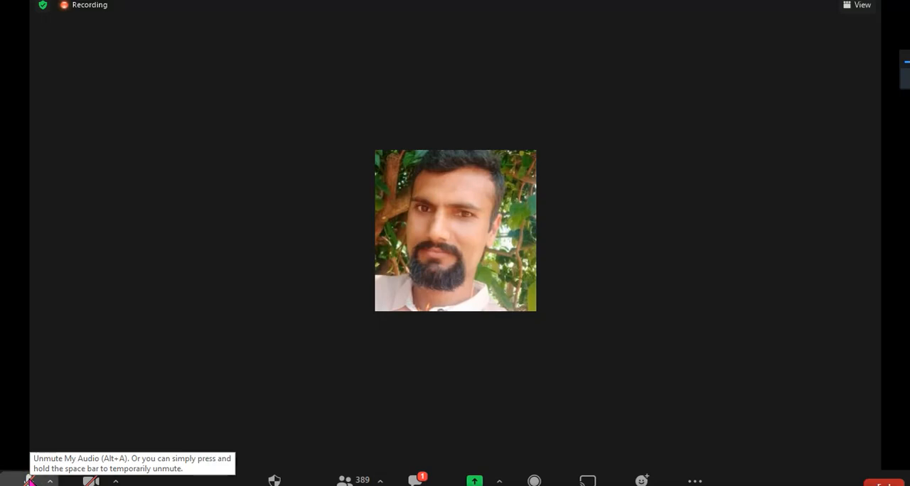
# - Unmute the microphone in the Zoom meeting, look through the latest chat messages and shared files, and close the chat
pyautogui.click(29, 481)
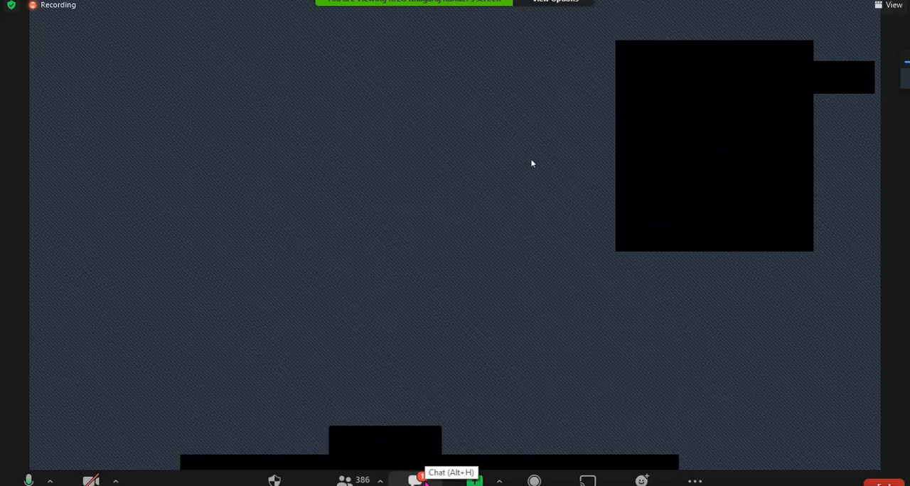
pyautogui.click(415, 480)
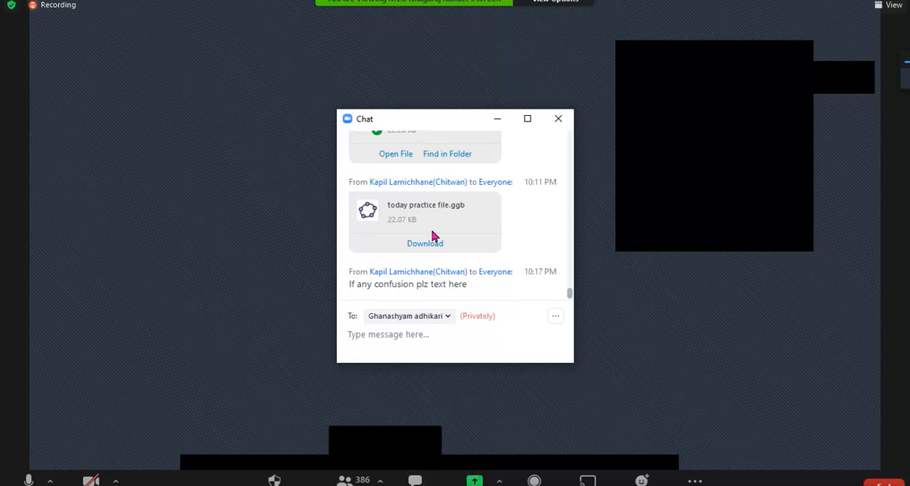
pyautogui.scroll(1, 425, 242)
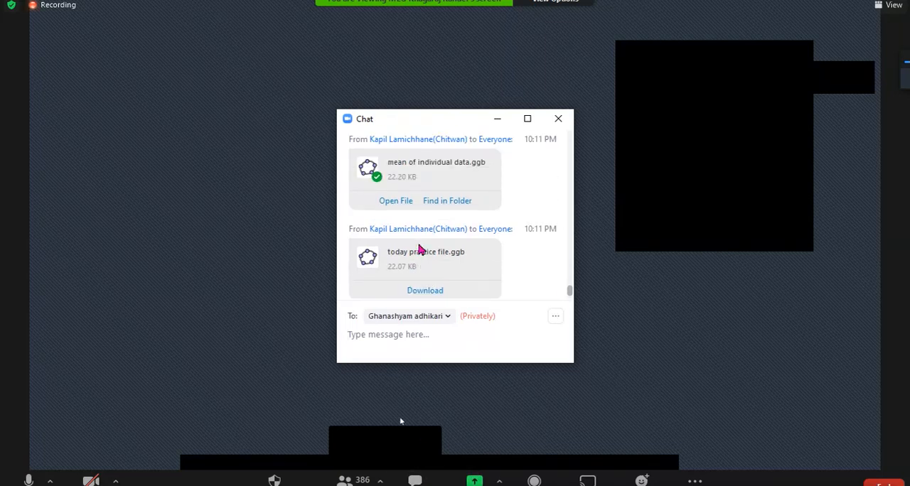
pyautogui.scroll(-1, 420, 249)
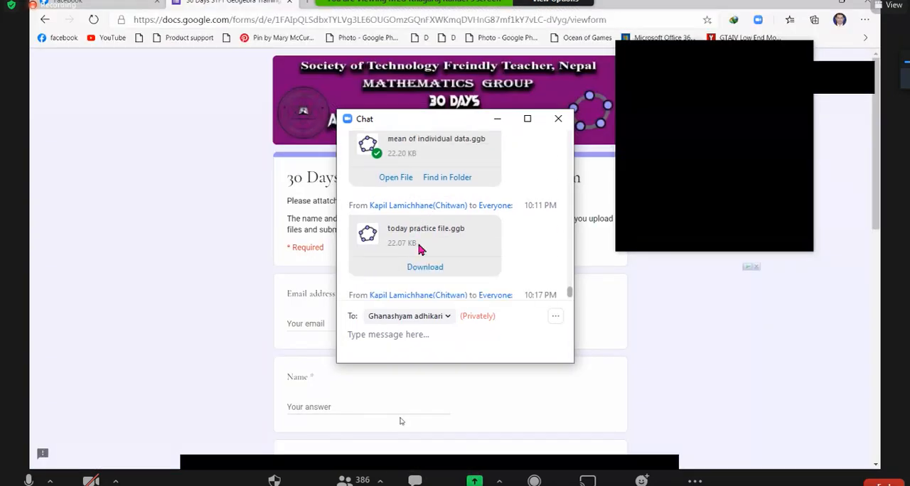
pyautogui.scroll(-1, 419, 248)
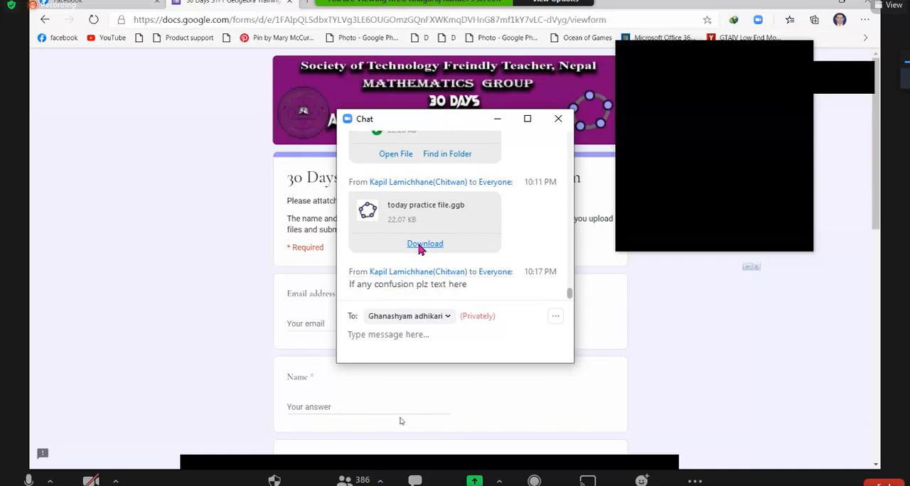
pyautogui.click(557, 119)
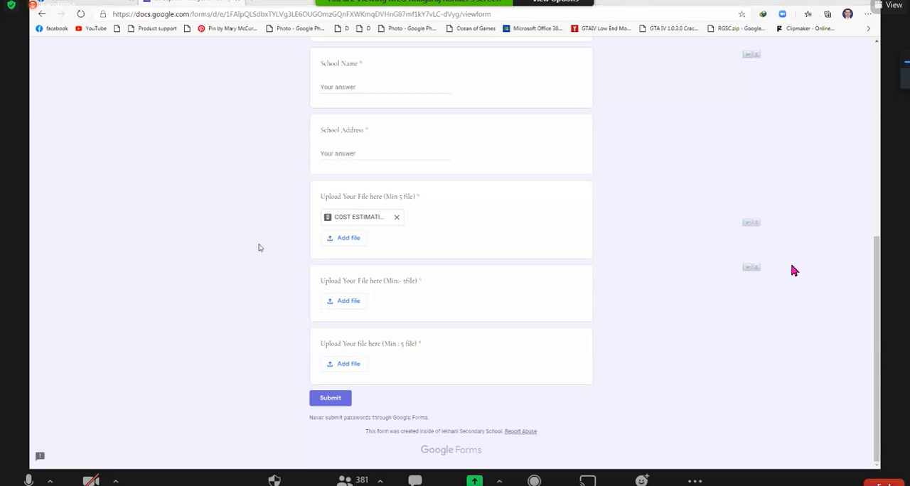
pyautogui.click(339, 399)
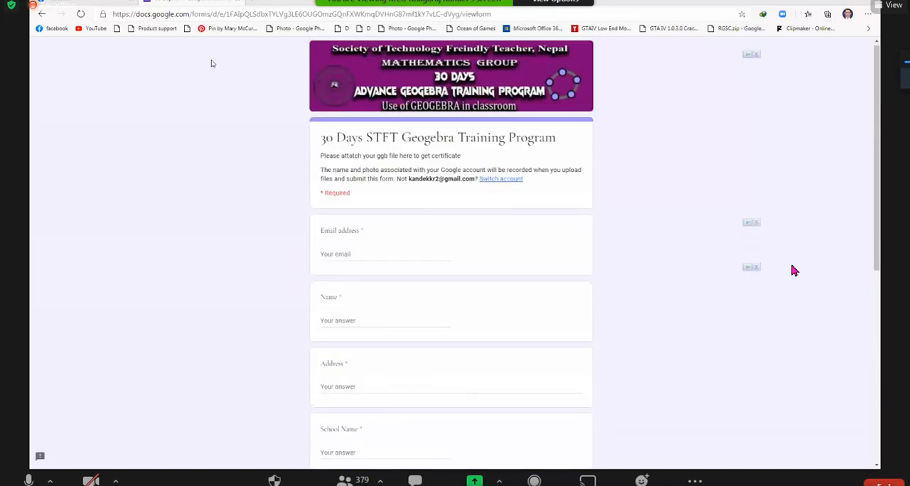
pyautogui.scroll(3, 793, 270)
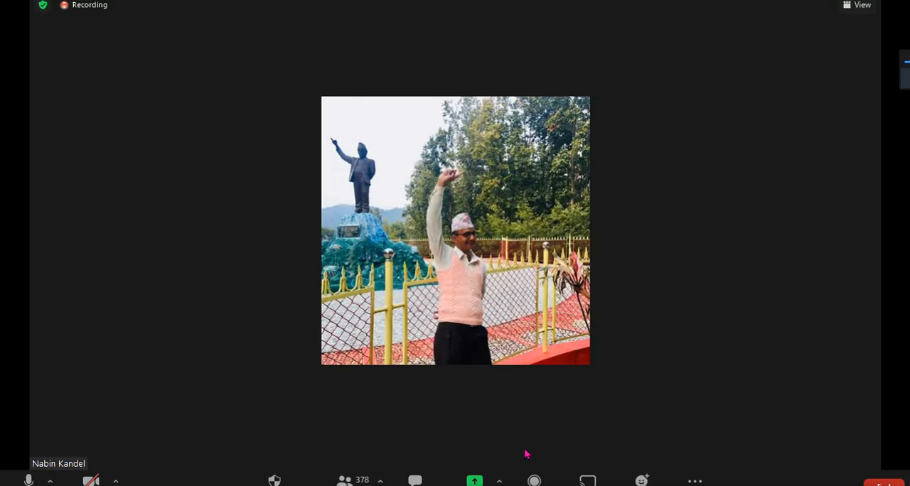
pyautogui.moveTo(567, 484); pyautogui.dragTo(522, 428)
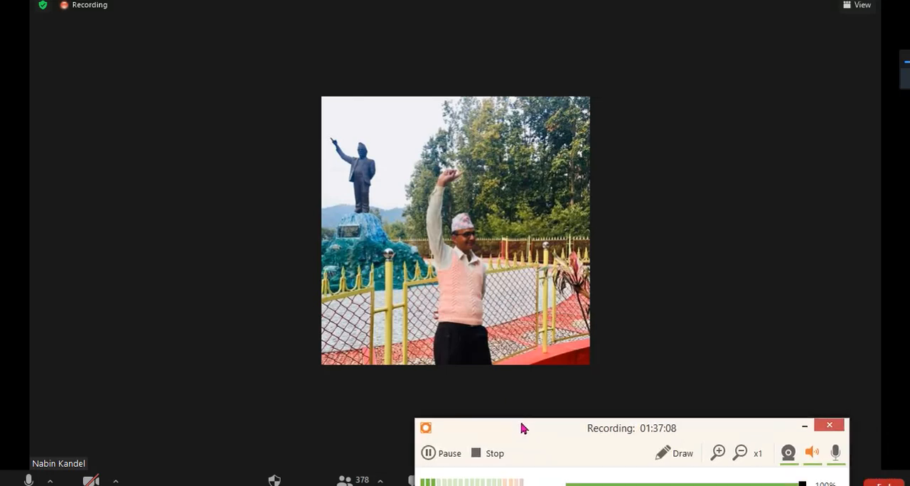